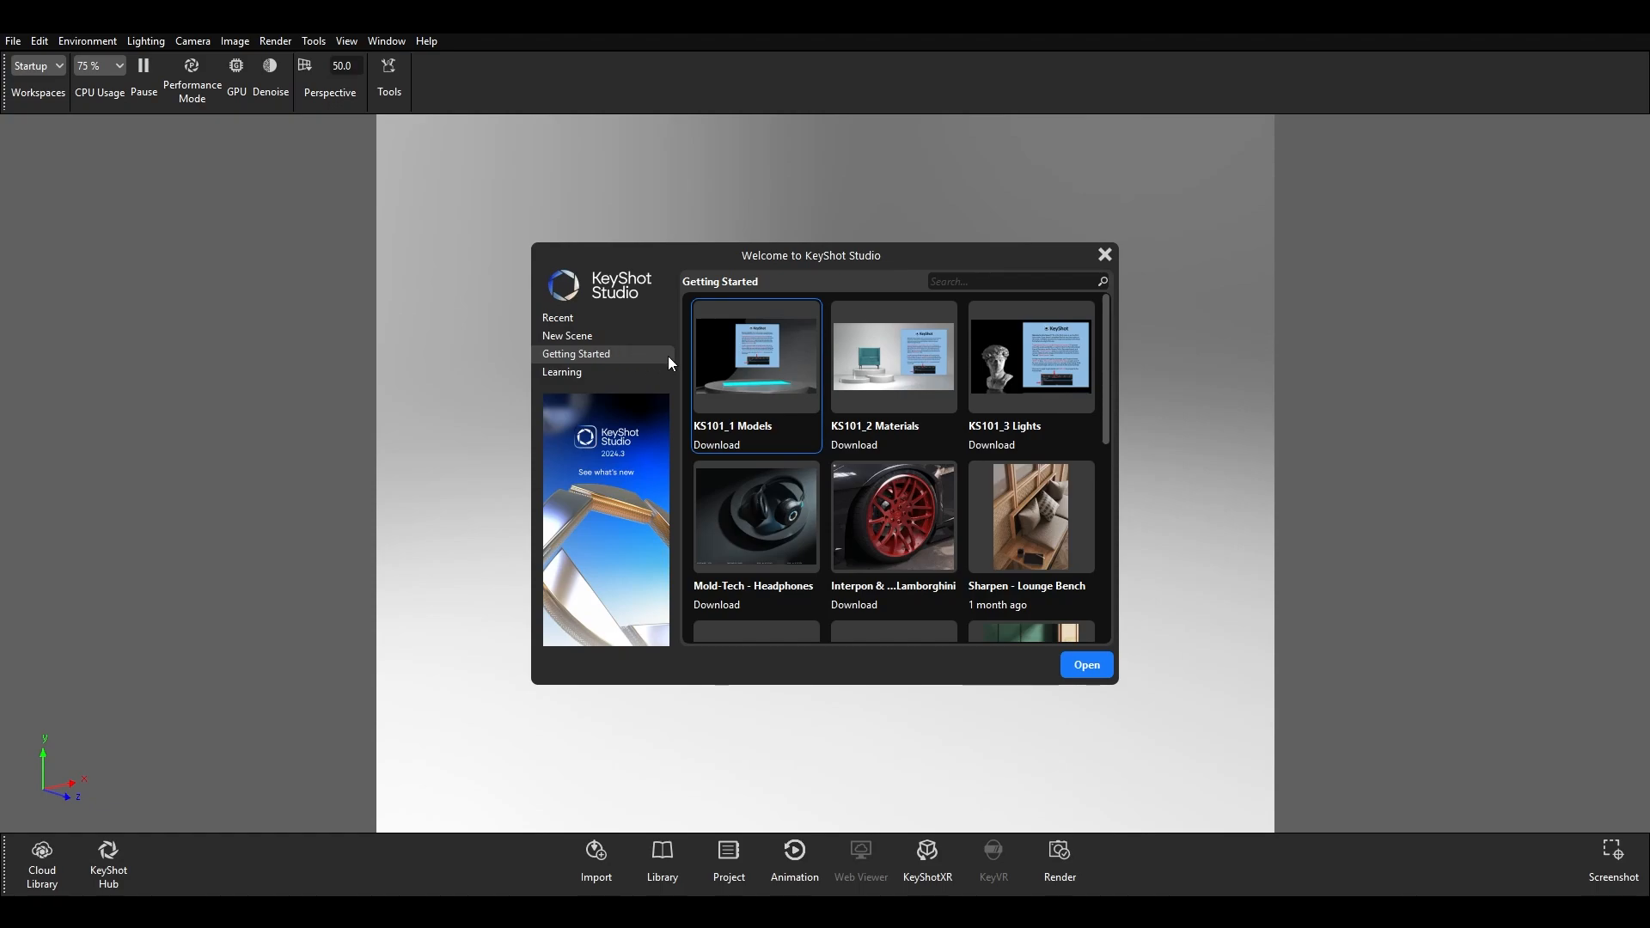
- Dismiss the welcome window and switch the interface to the Default workspace
left_click(1106, 257)
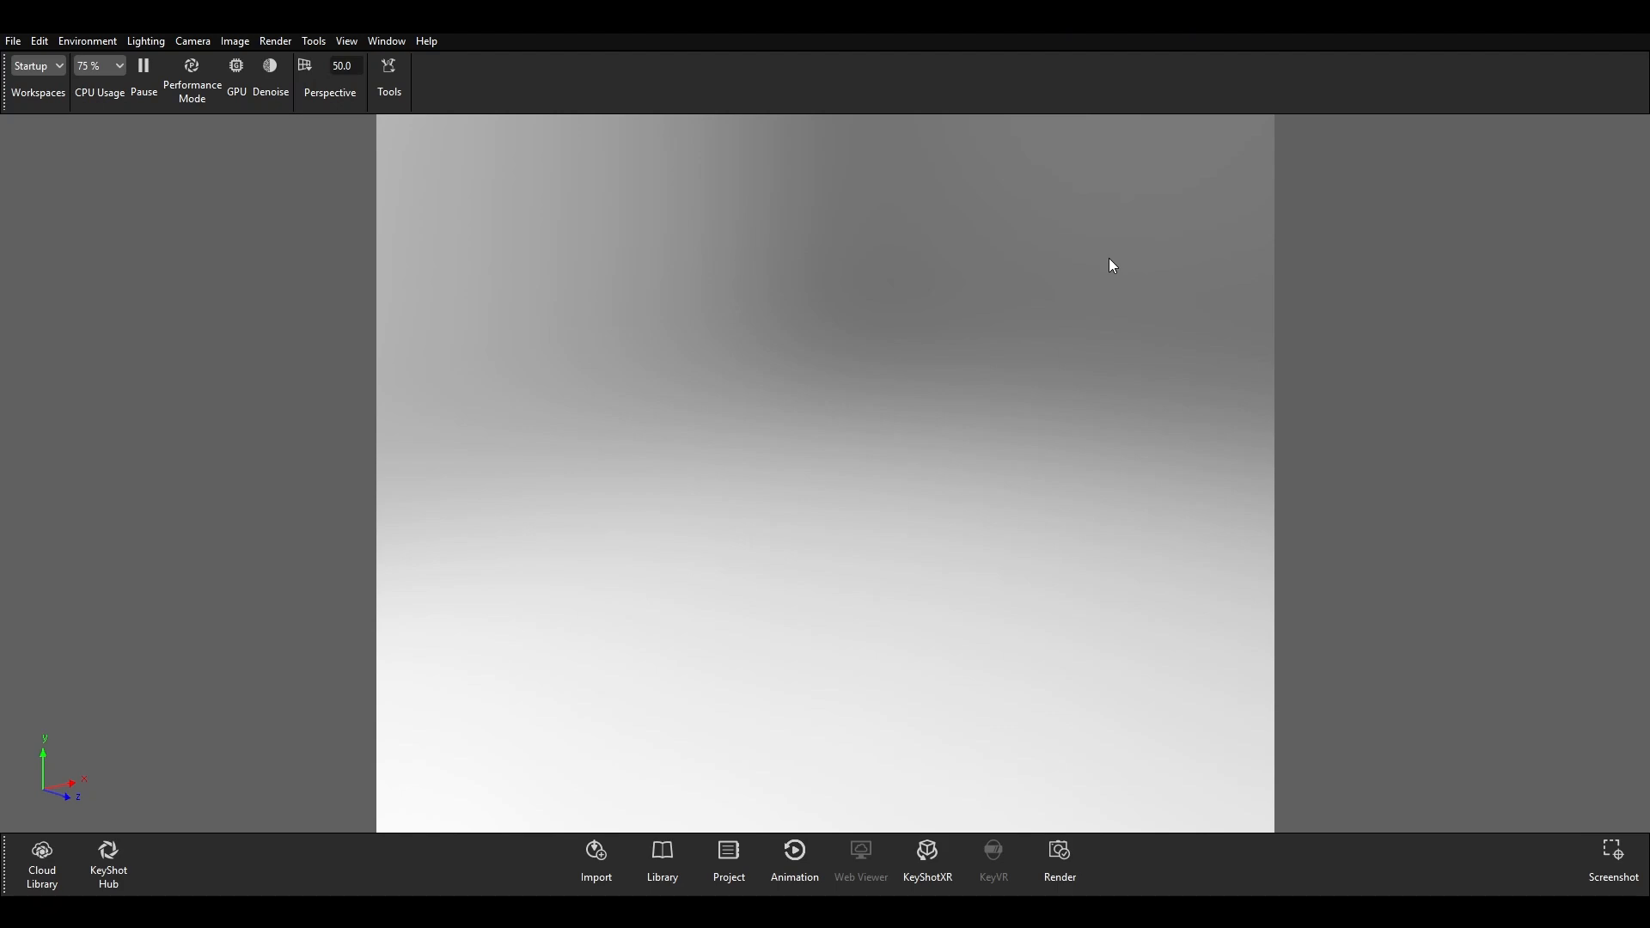
right_click(990, 88)
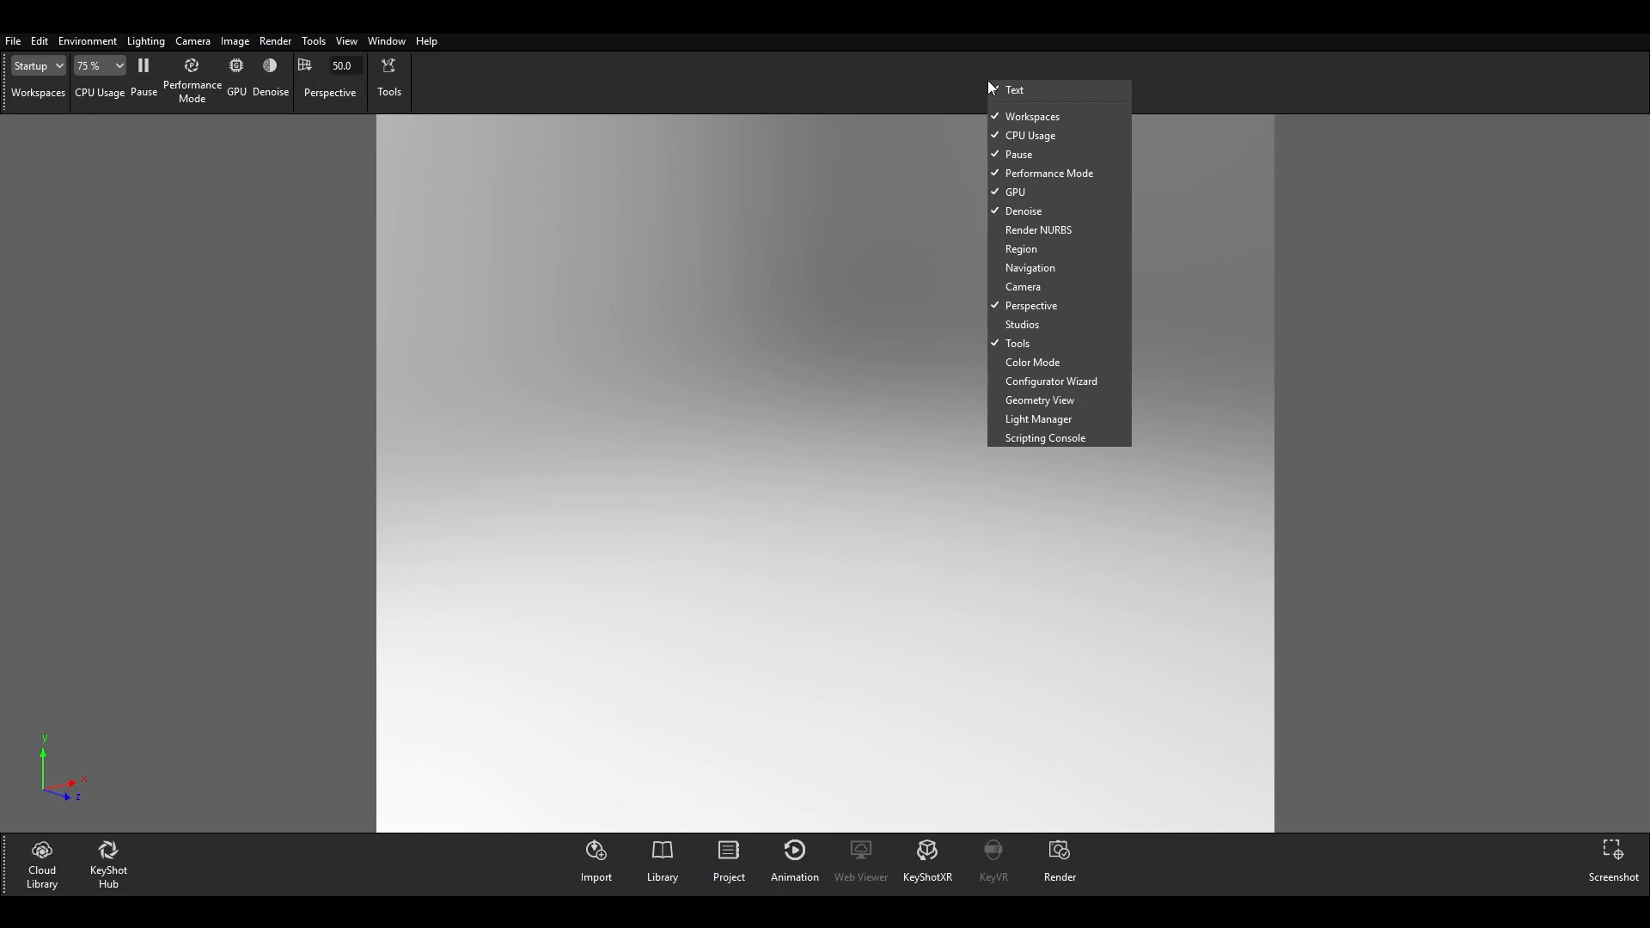
left_click(977, 79)
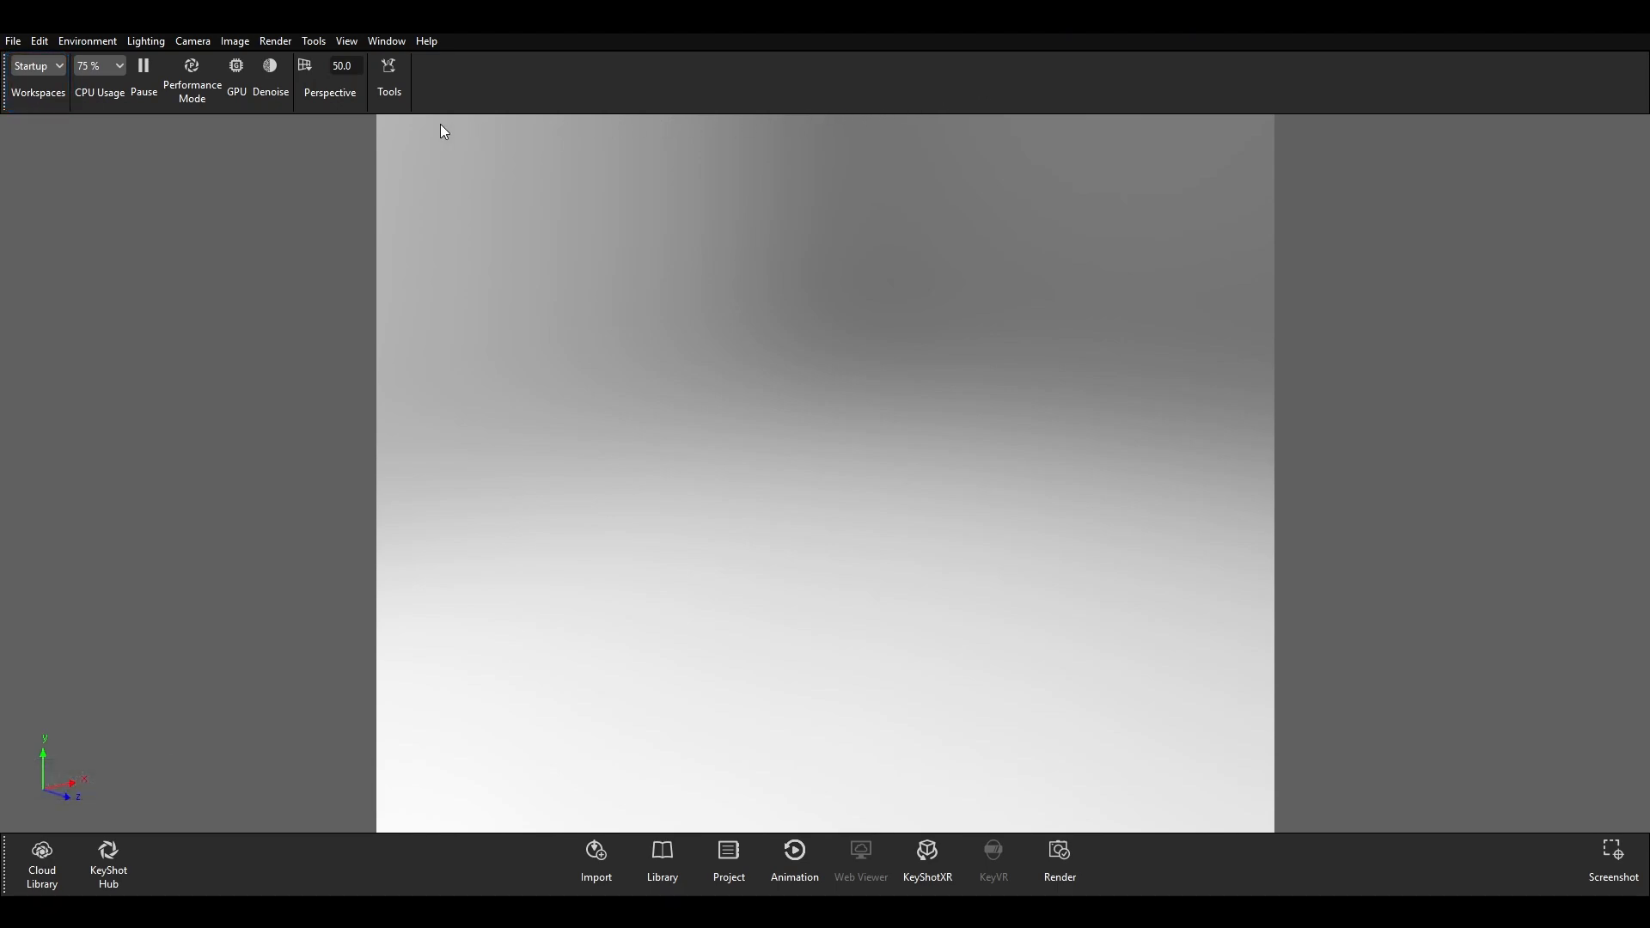
left_click(60, 65)
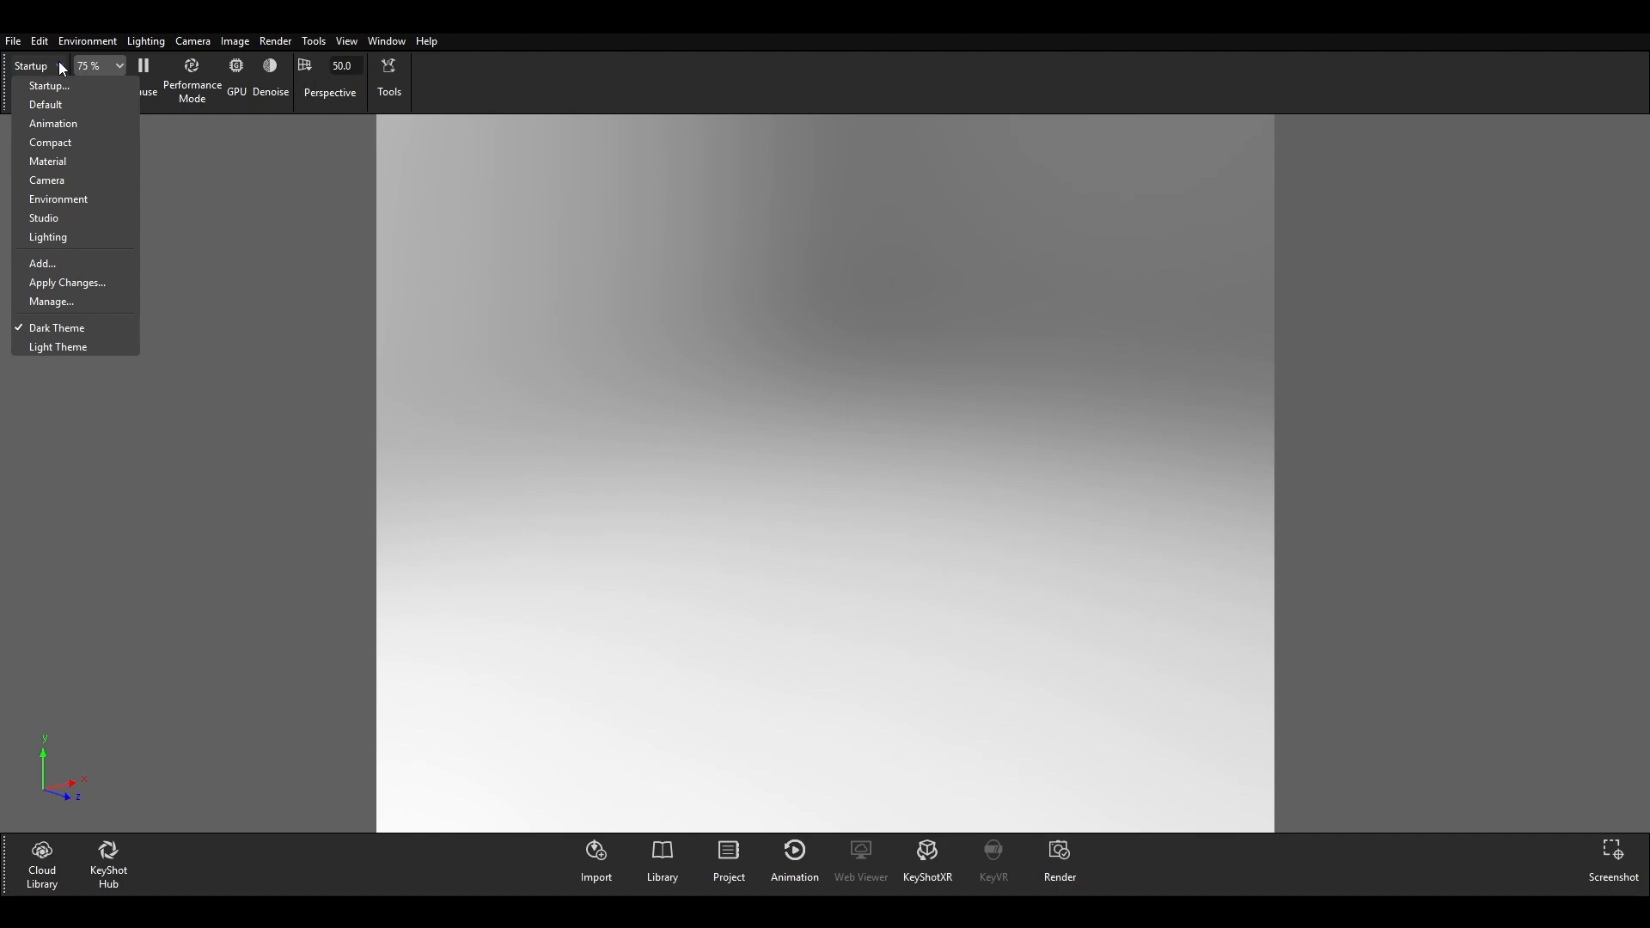
left_click(48, 105)
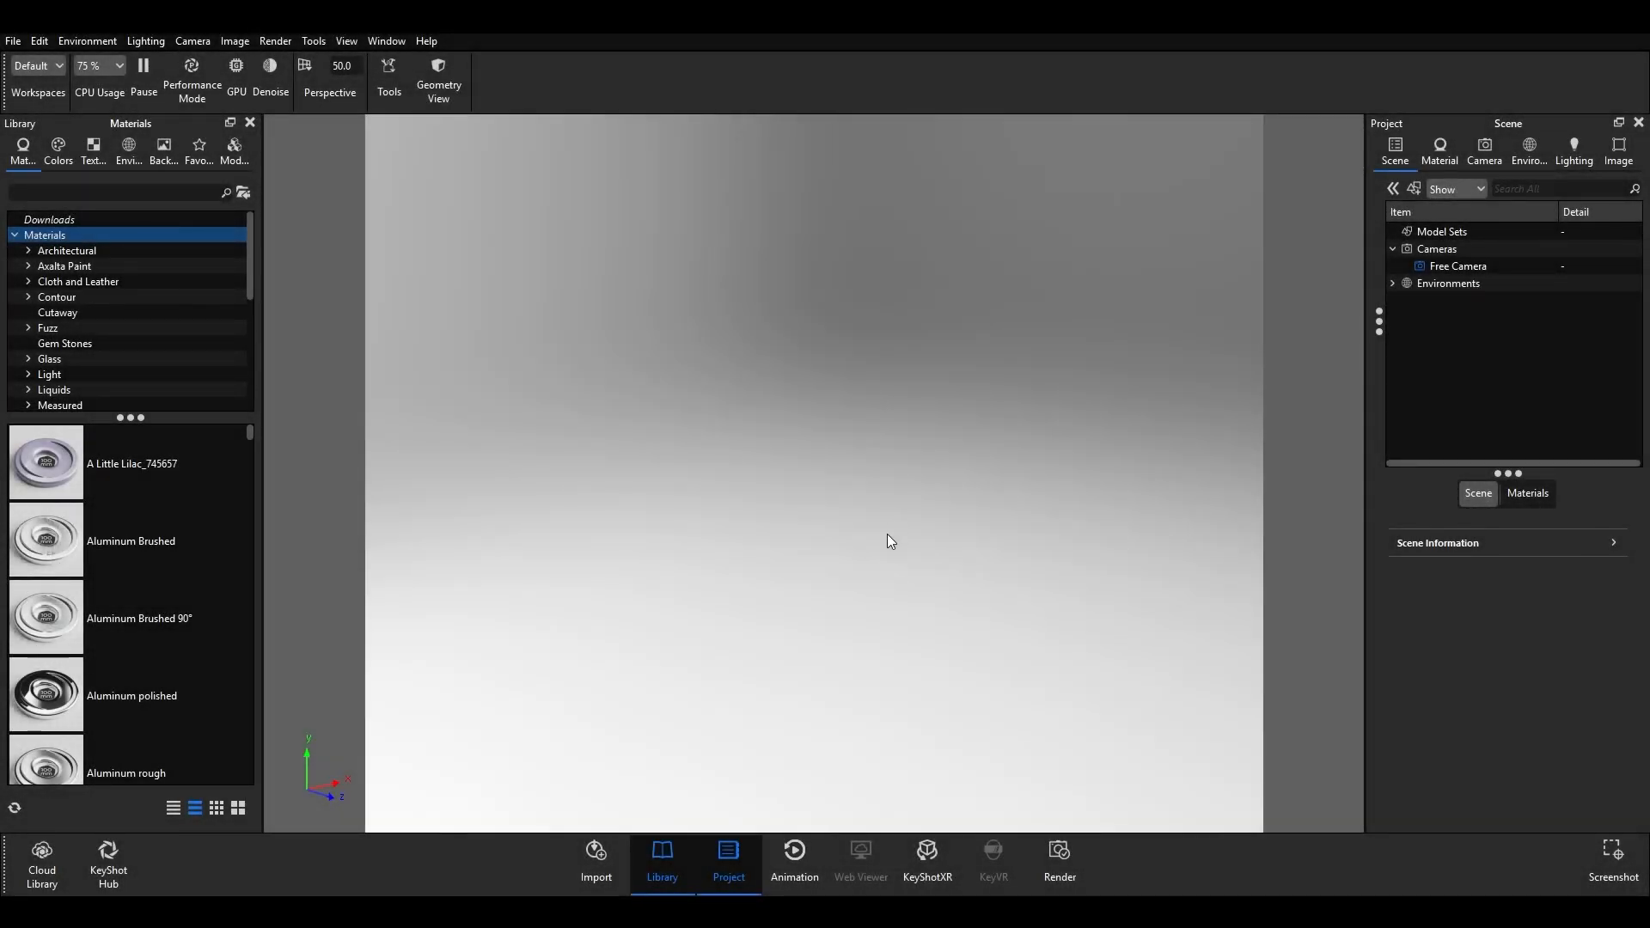
- Choose the Rhino model Botella.3dm from the Production Documents folder for import, keeping all formats listed
left_click(592, 871)
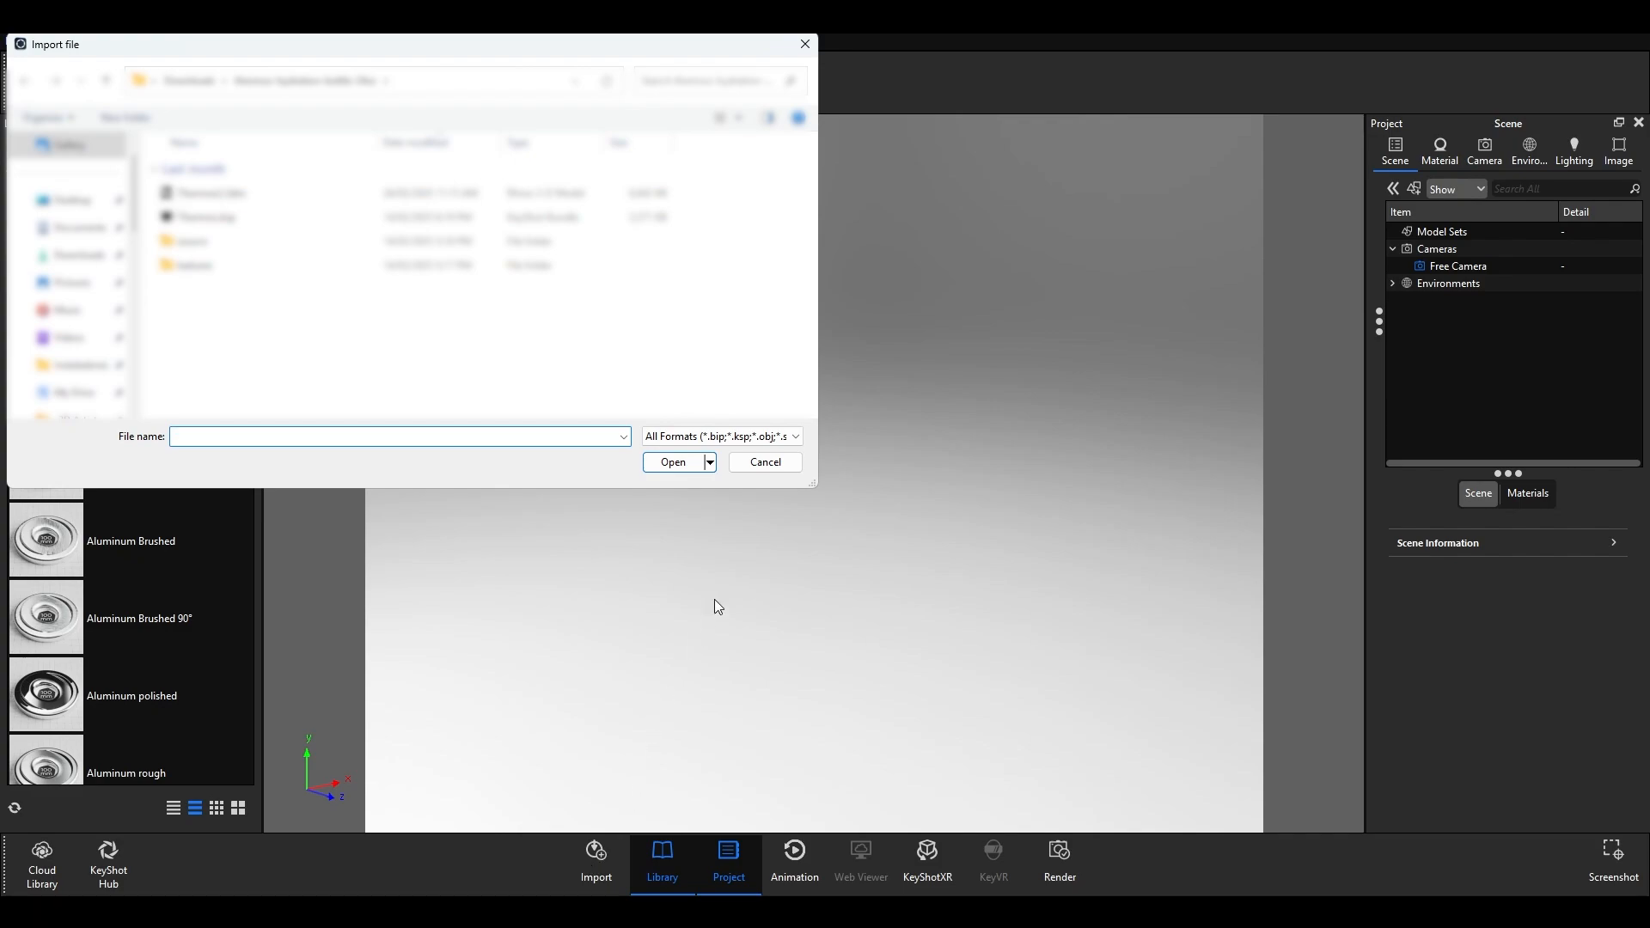
left_click(752, 438)
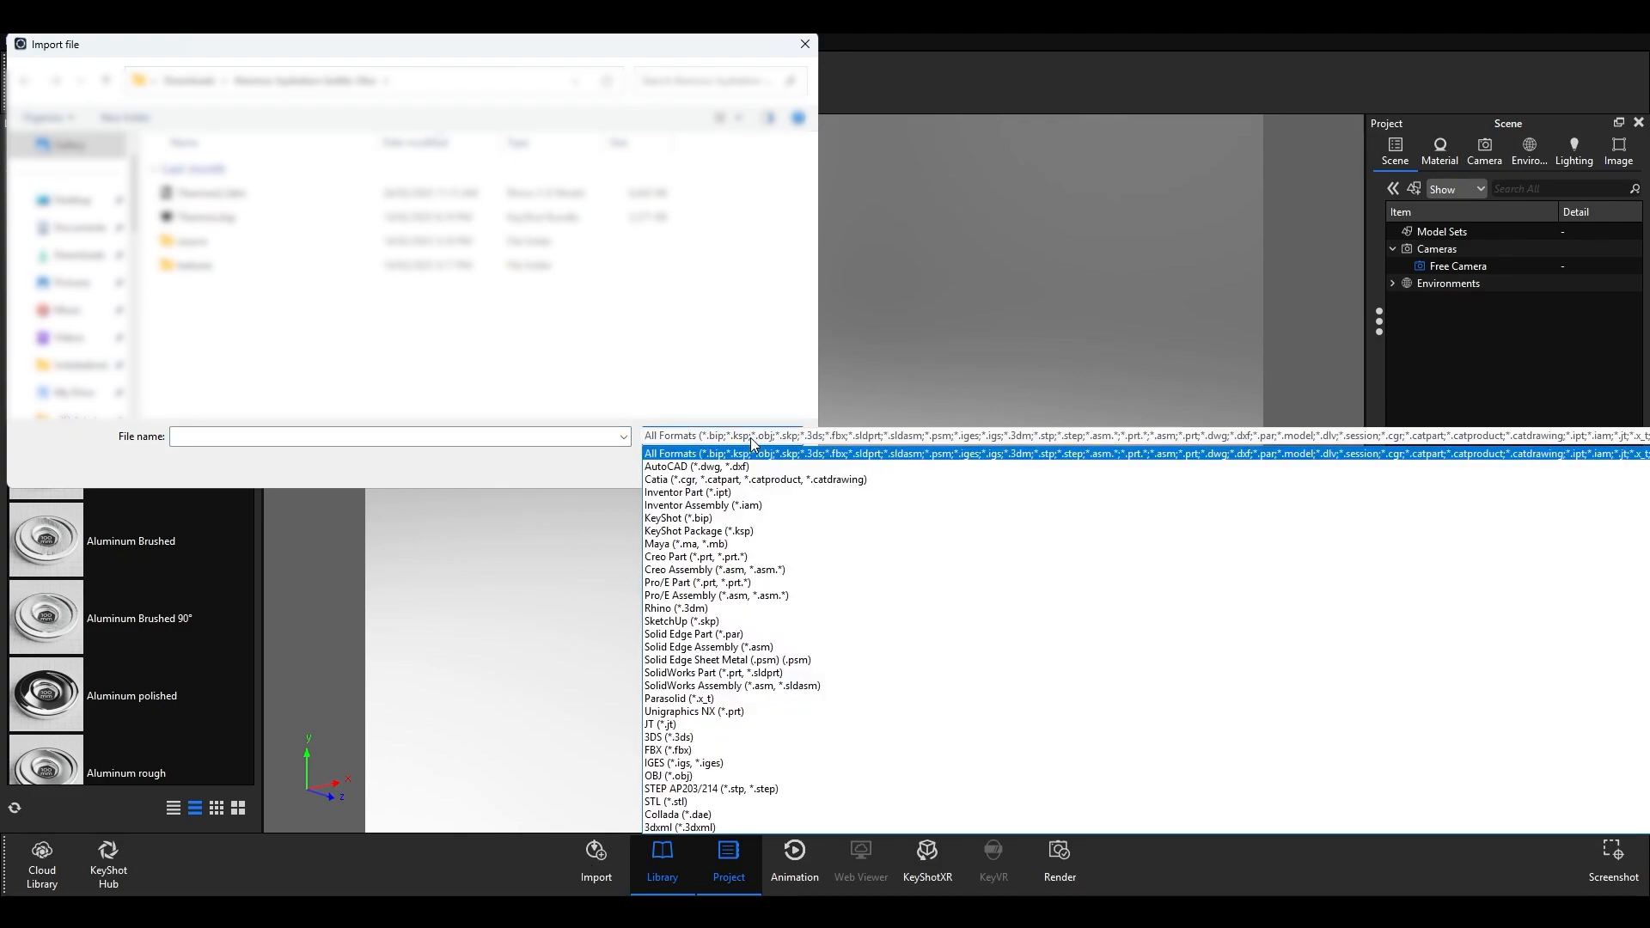
left_click(753, 444)
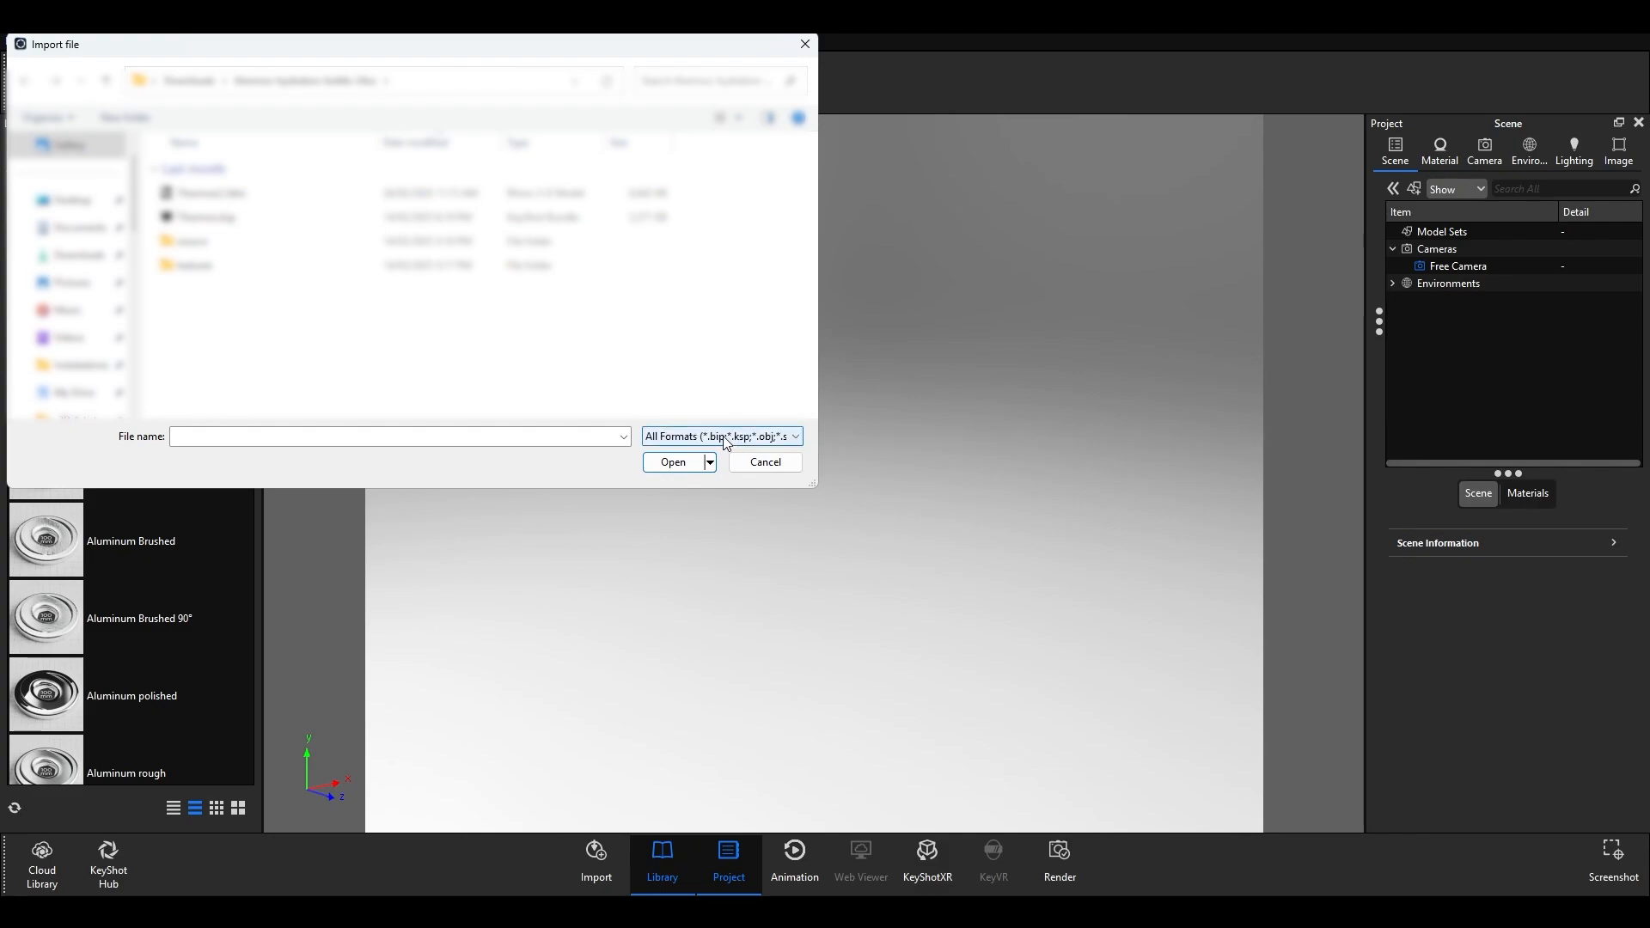
scroll(95, 365, "down", 3)
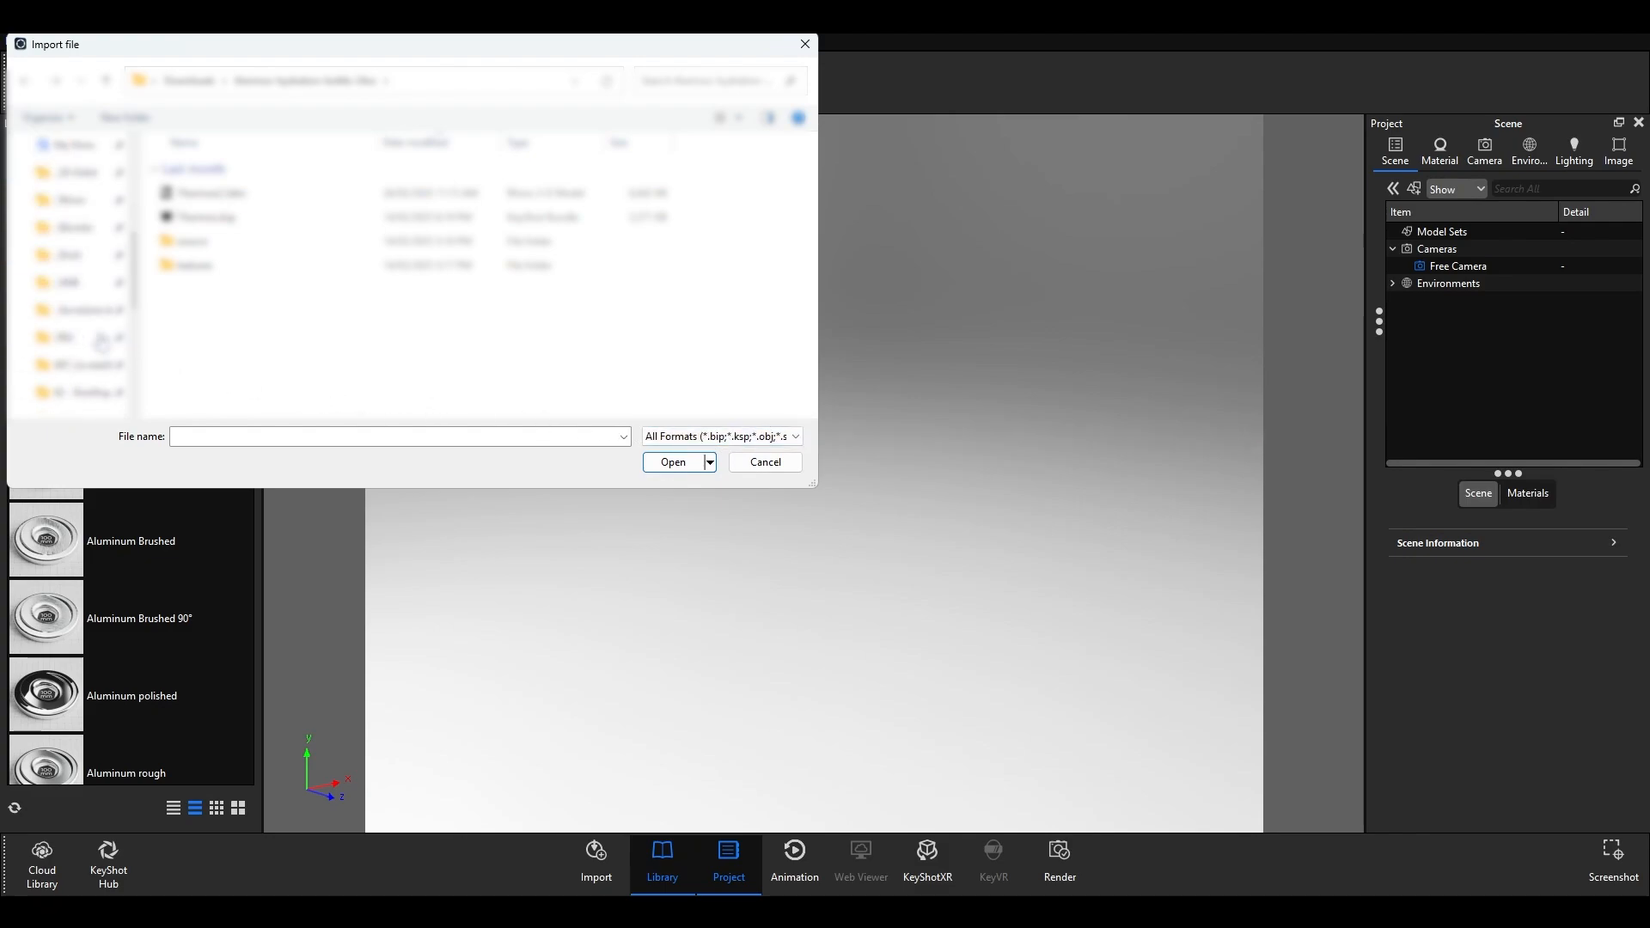
left_click(90, 371)
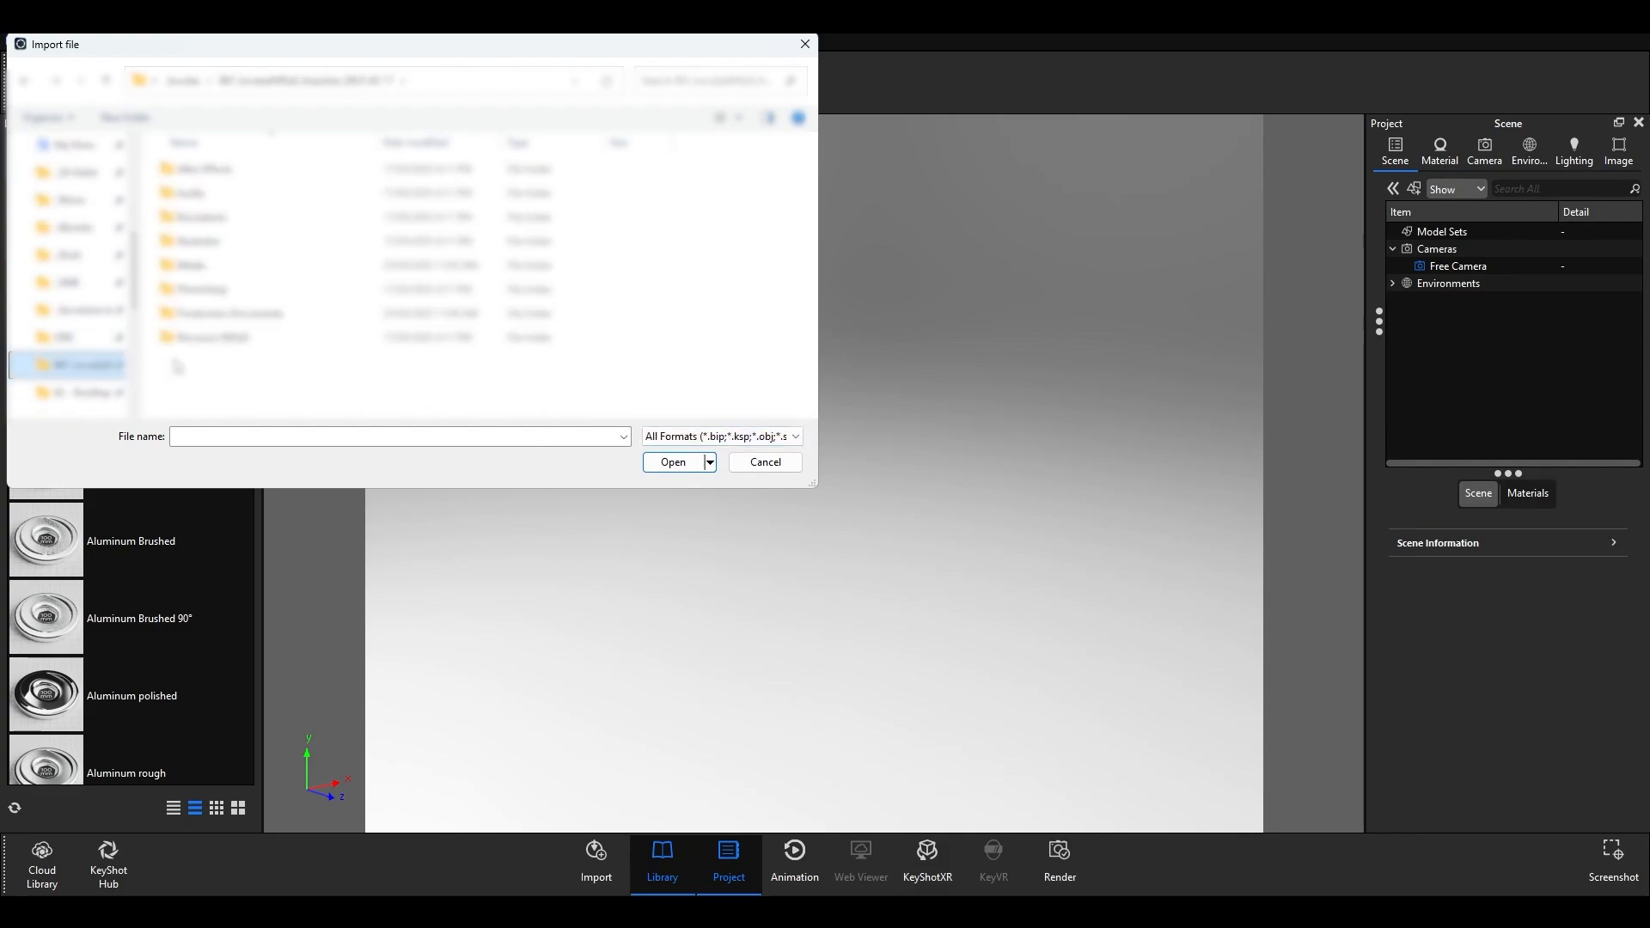
double_click(254, 316)
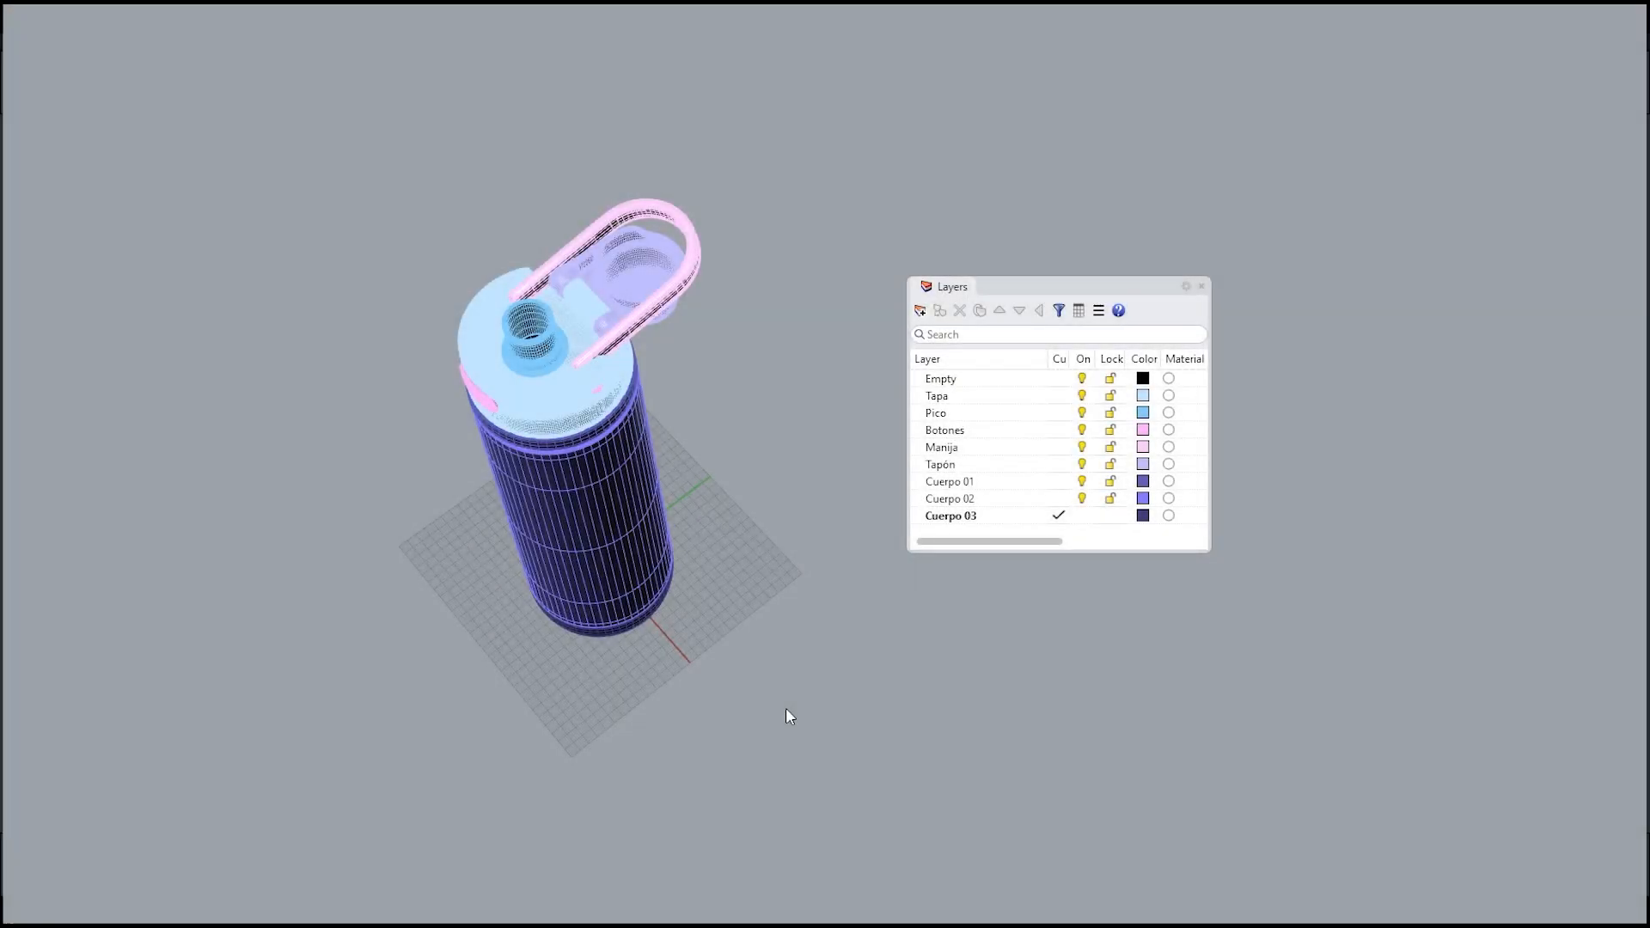
right_click_drag(785, 708, 727, 528)
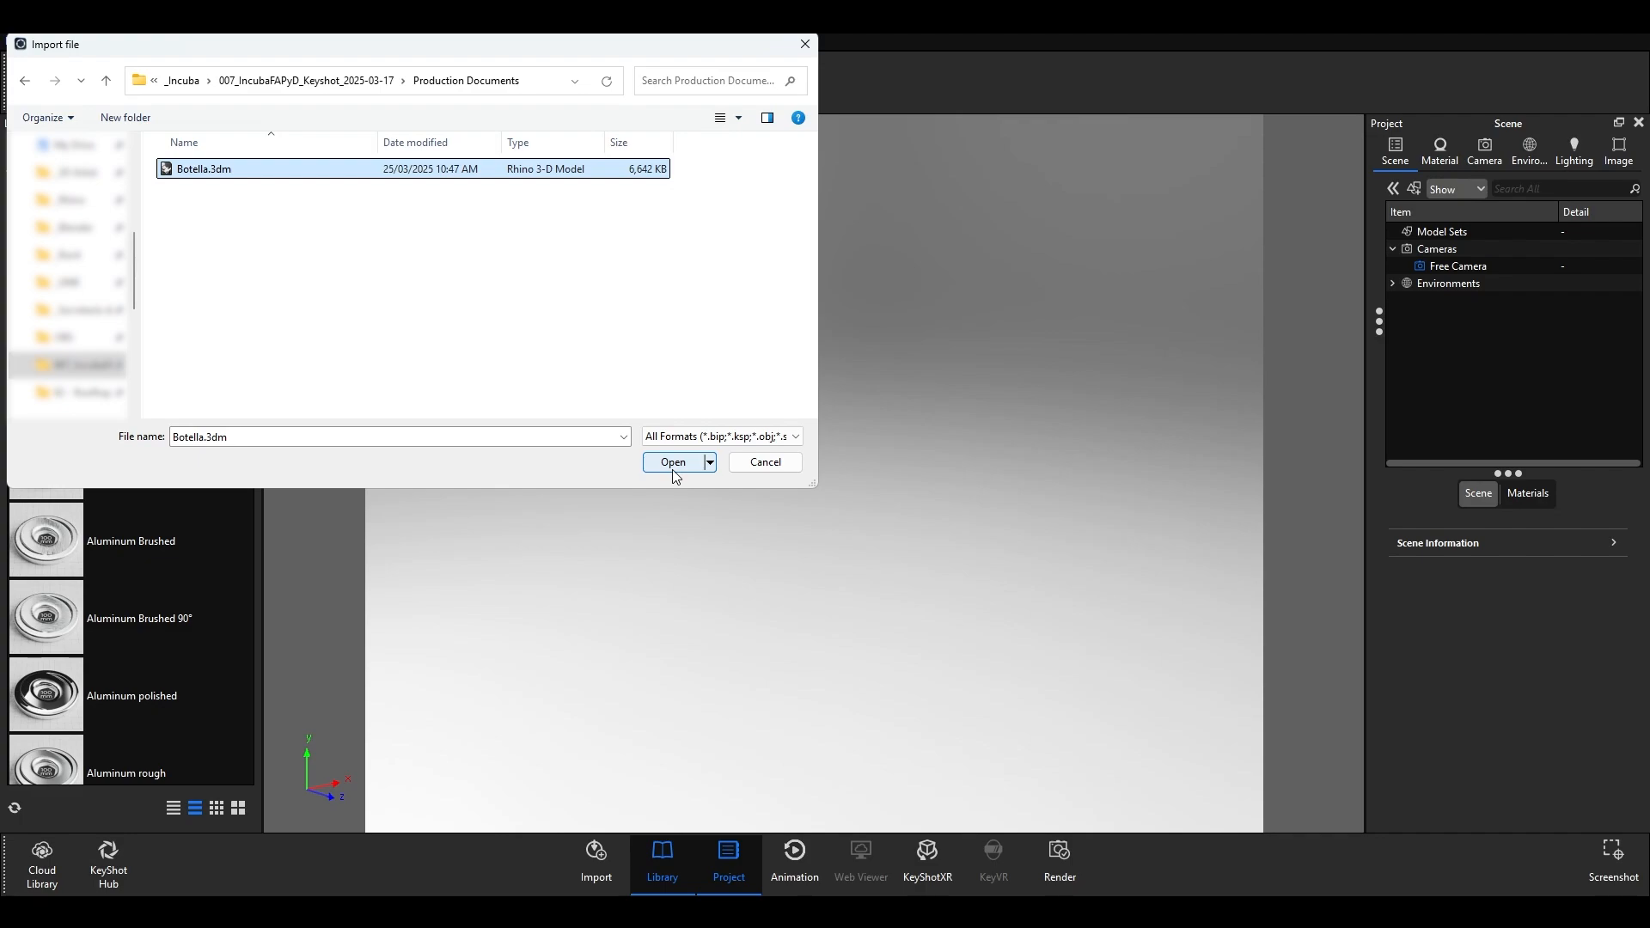
left_click(672, 469)
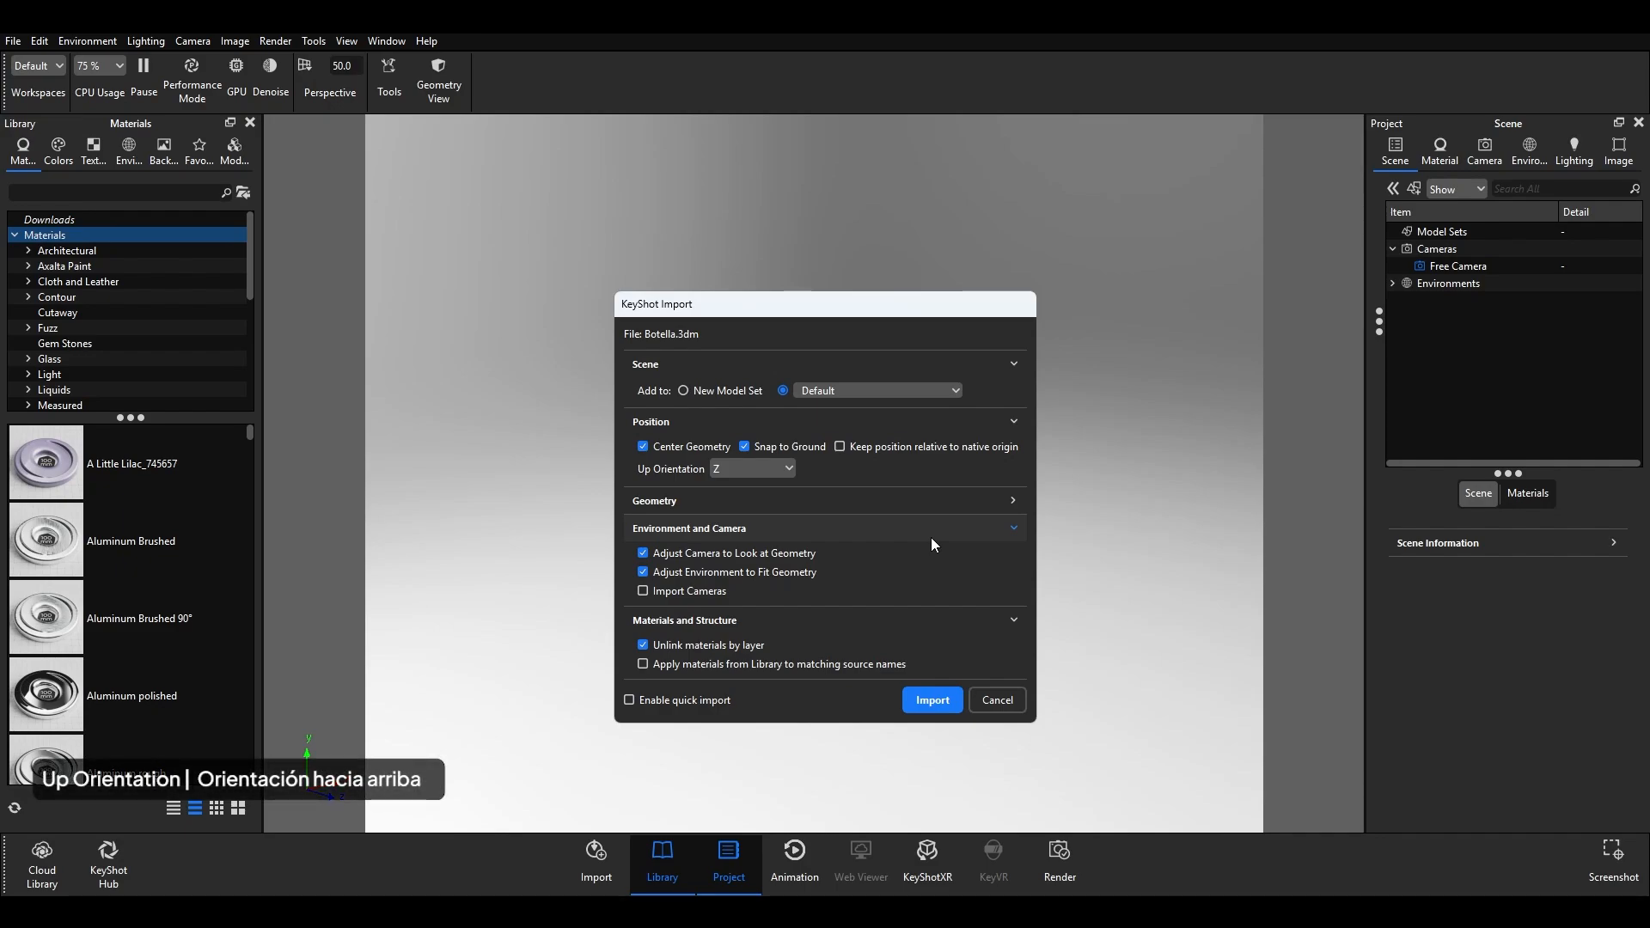
- Import the bottle model with Z as its up orientation and NURBS data included
left_click(795, 462)
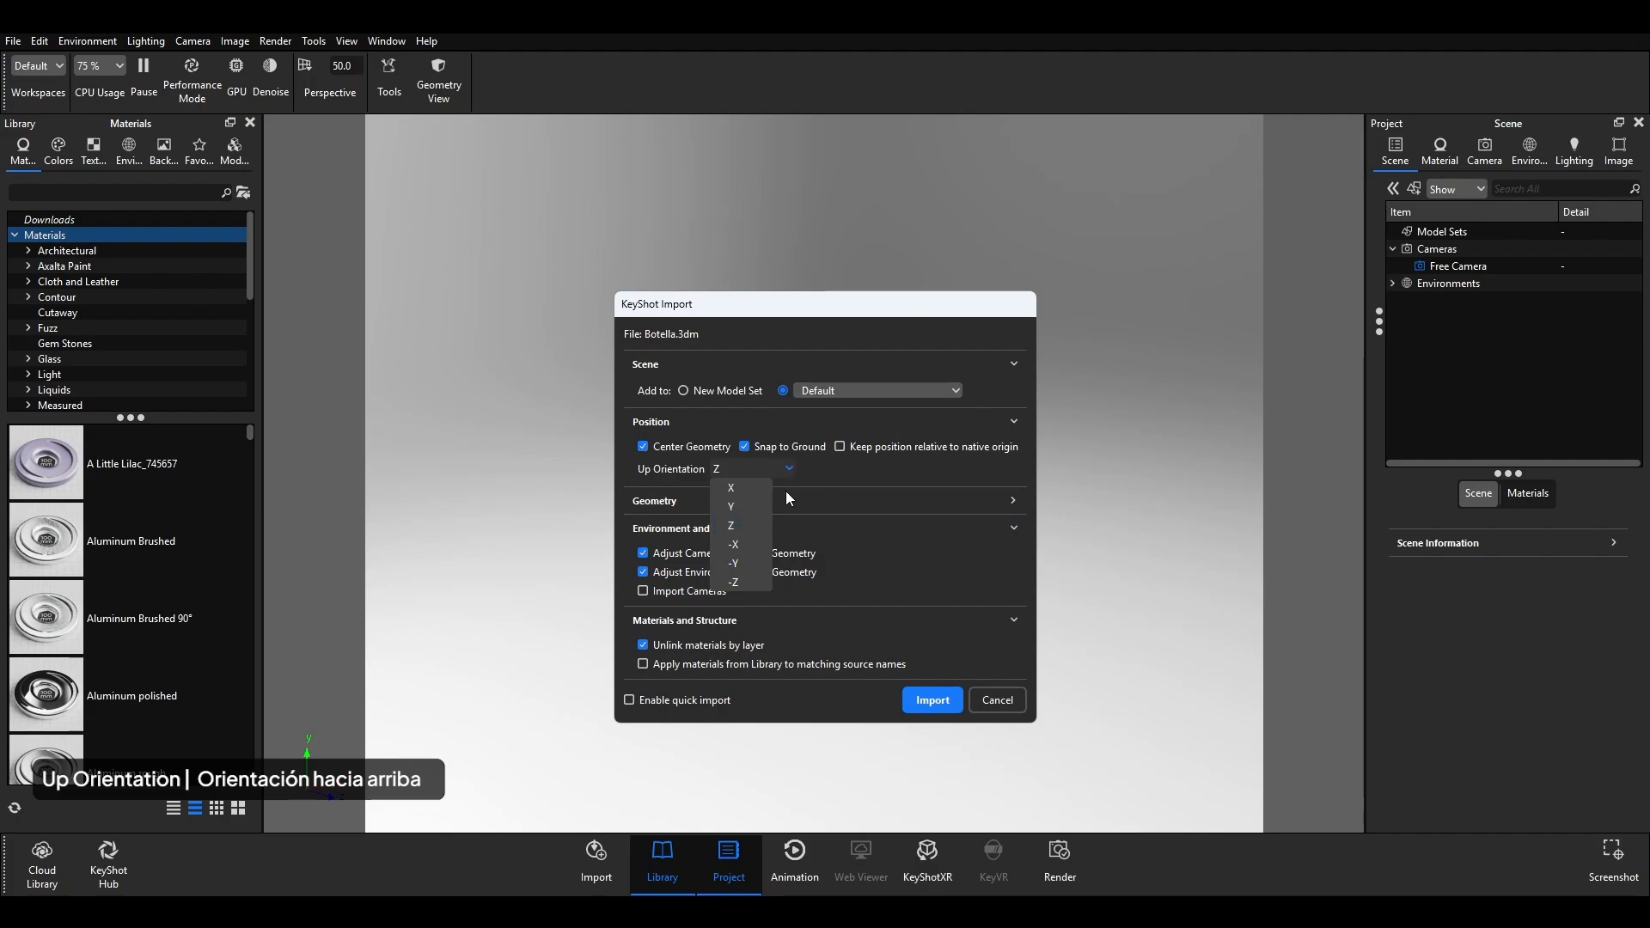
left_click(755, 523)
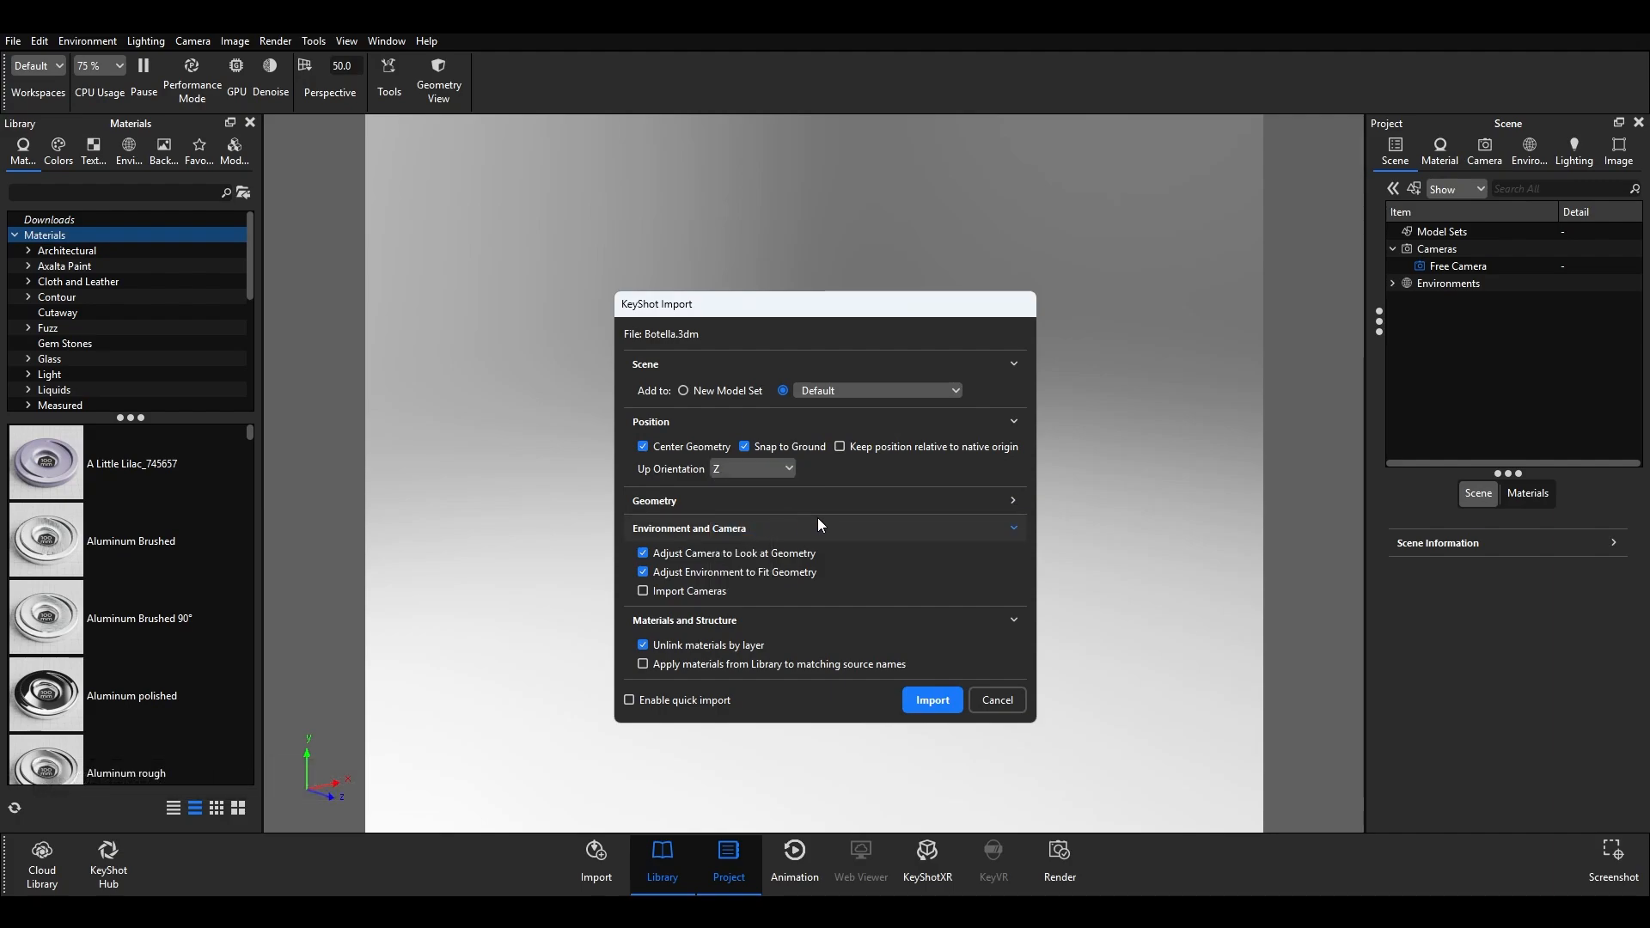
left_click(1015, 501)
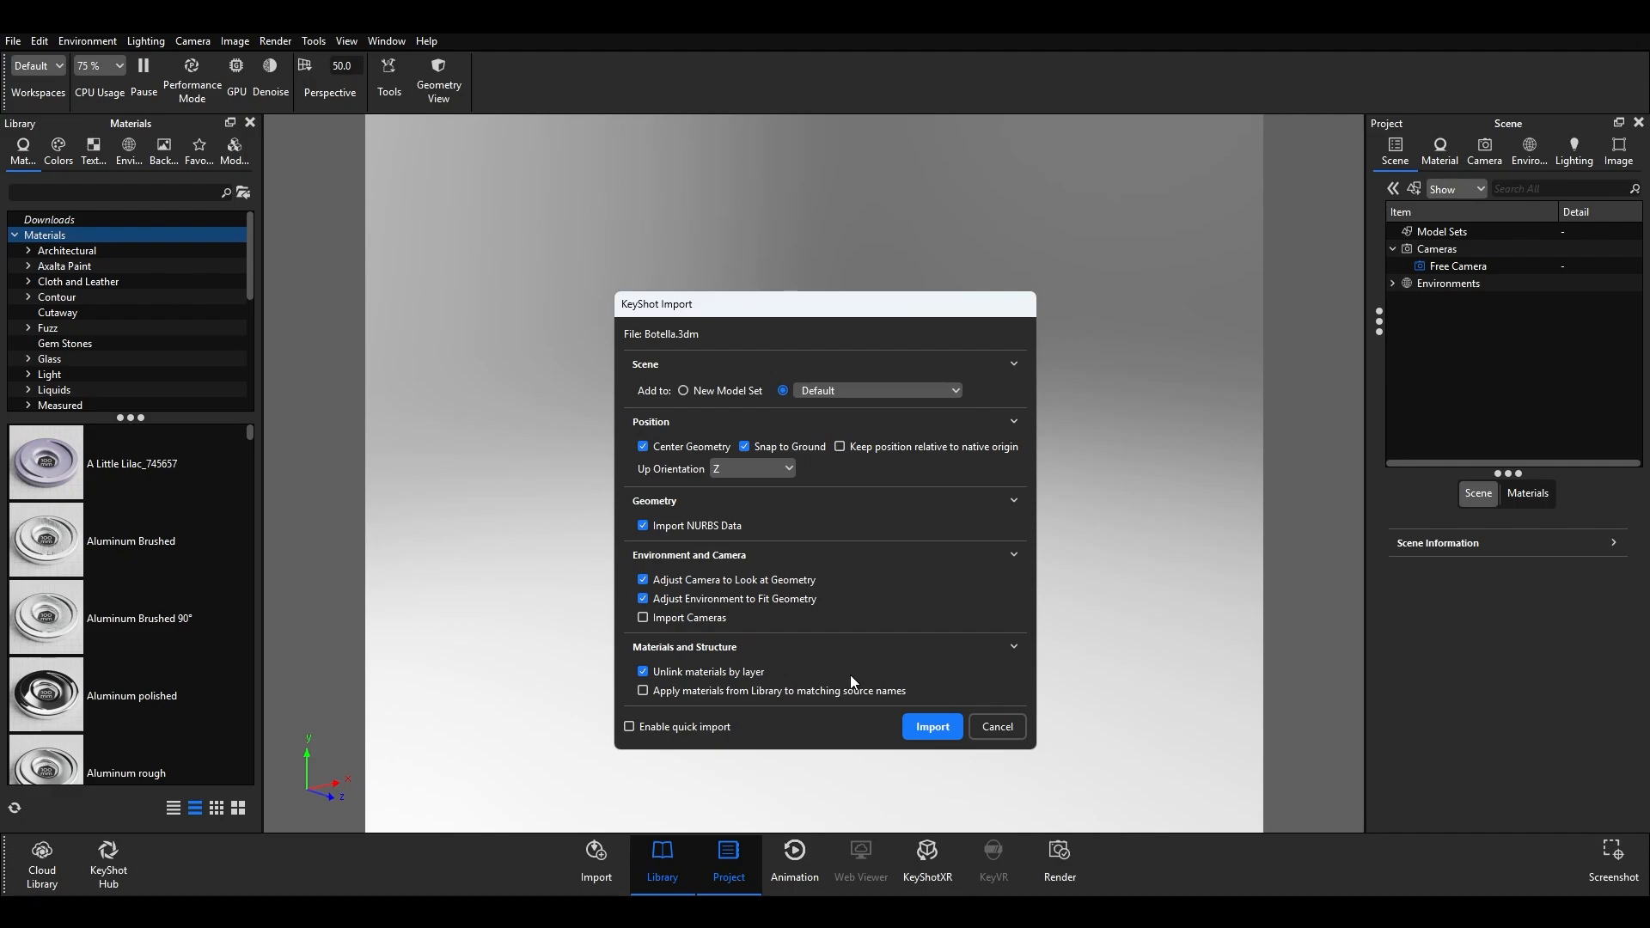
left_click(929, 727)
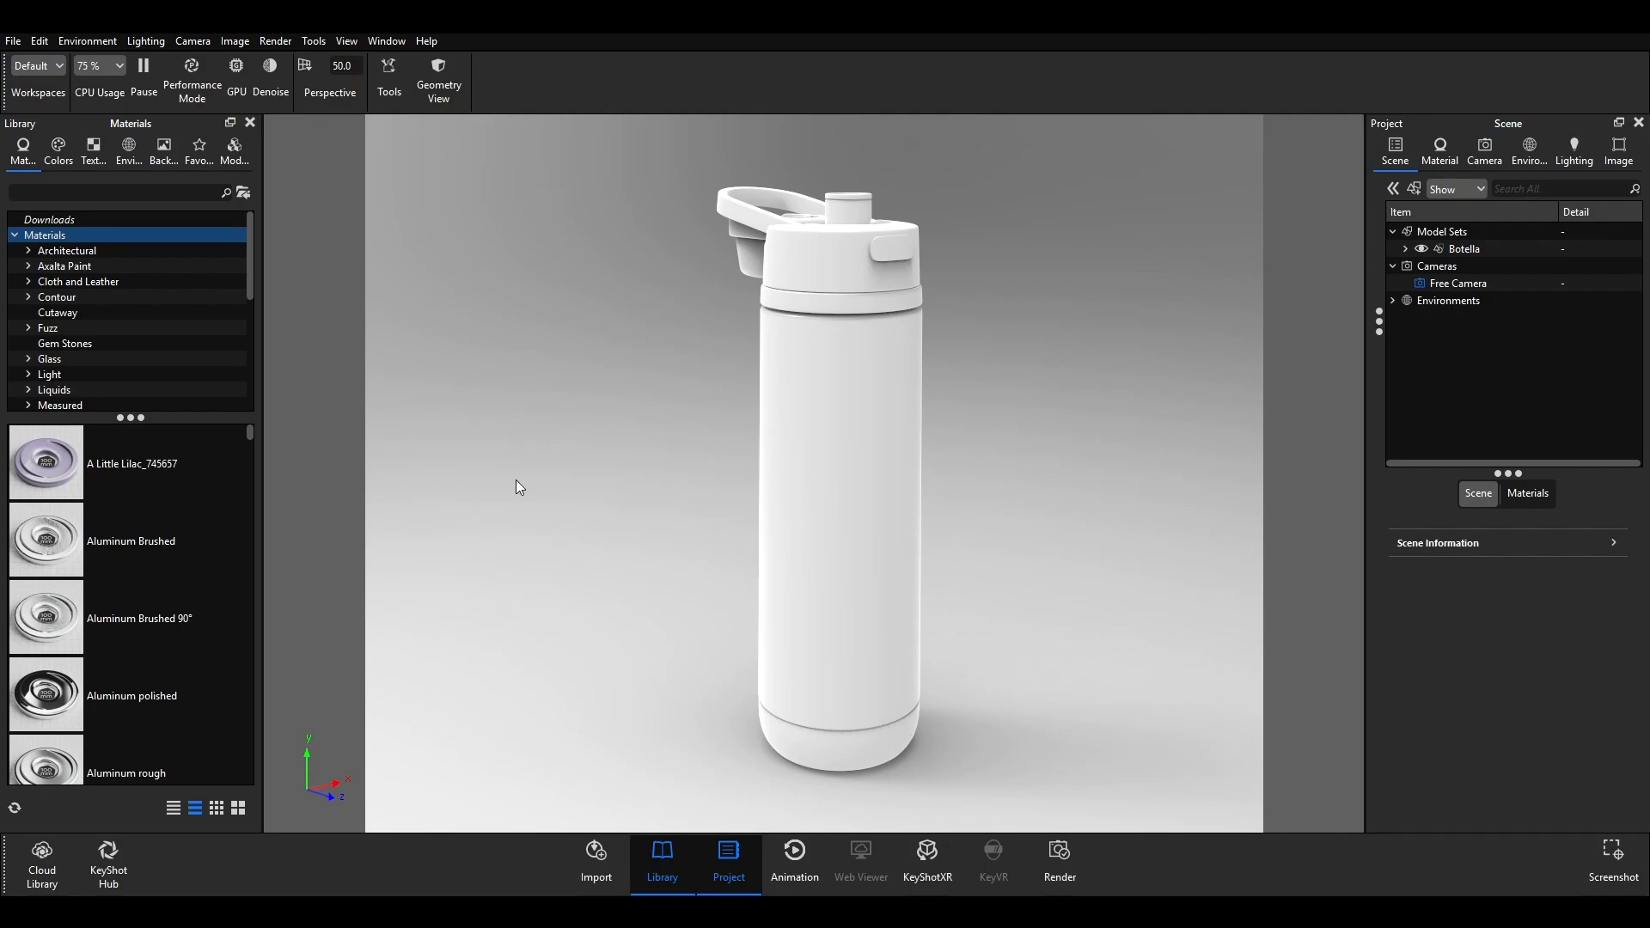
left_click(49, 40)
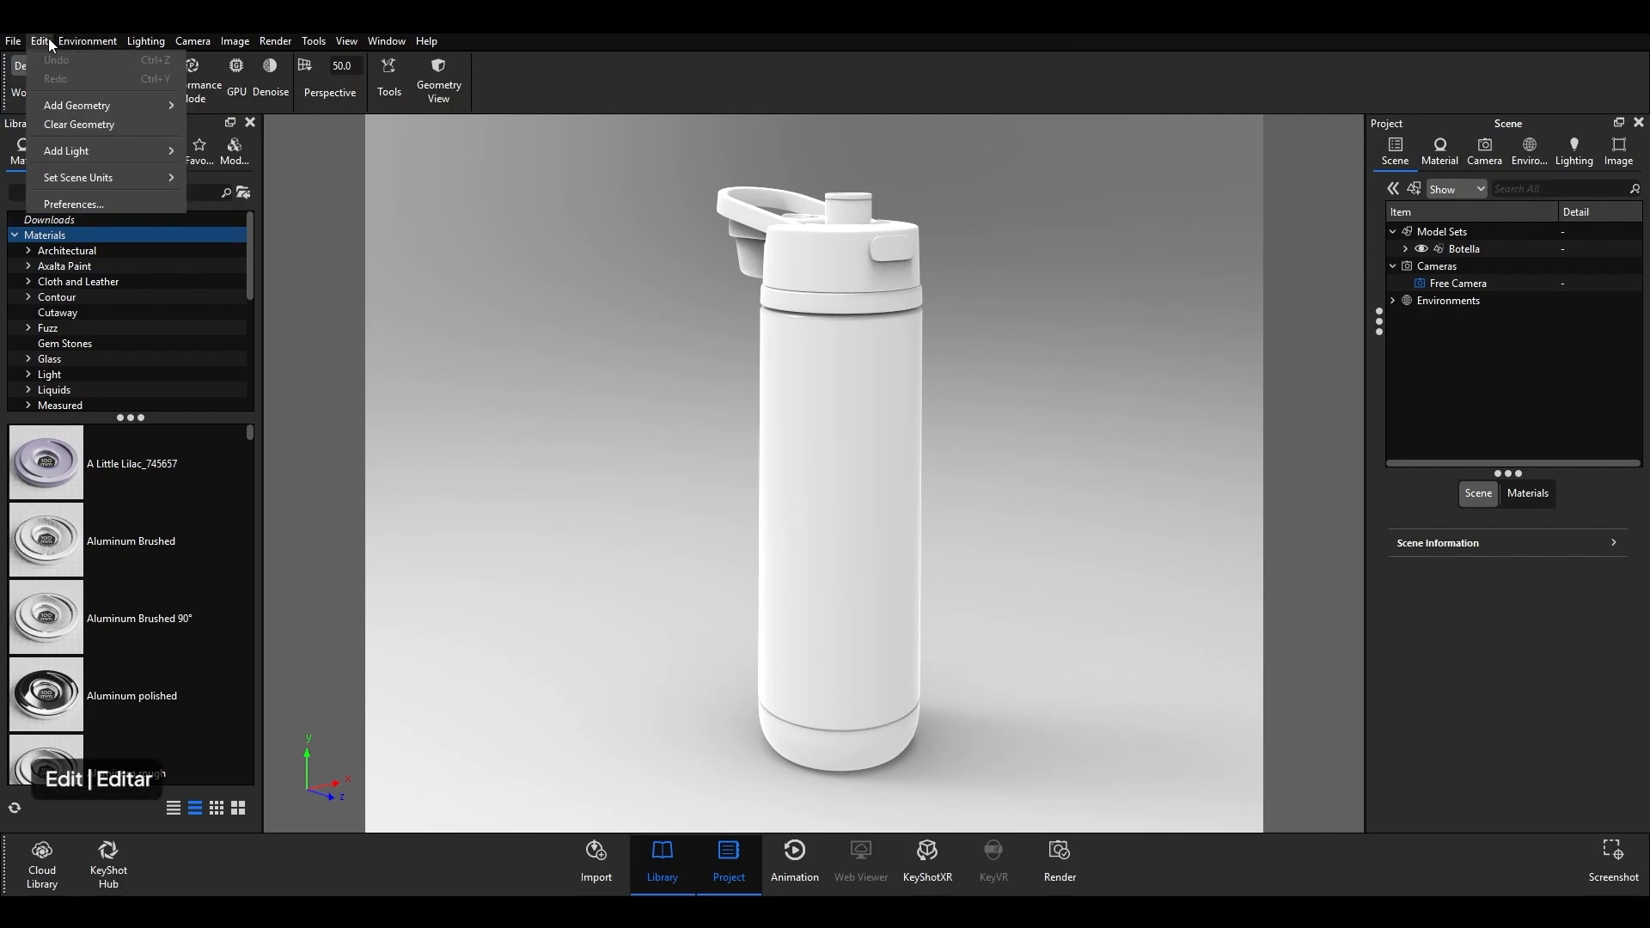
mouse_move(118, 183)
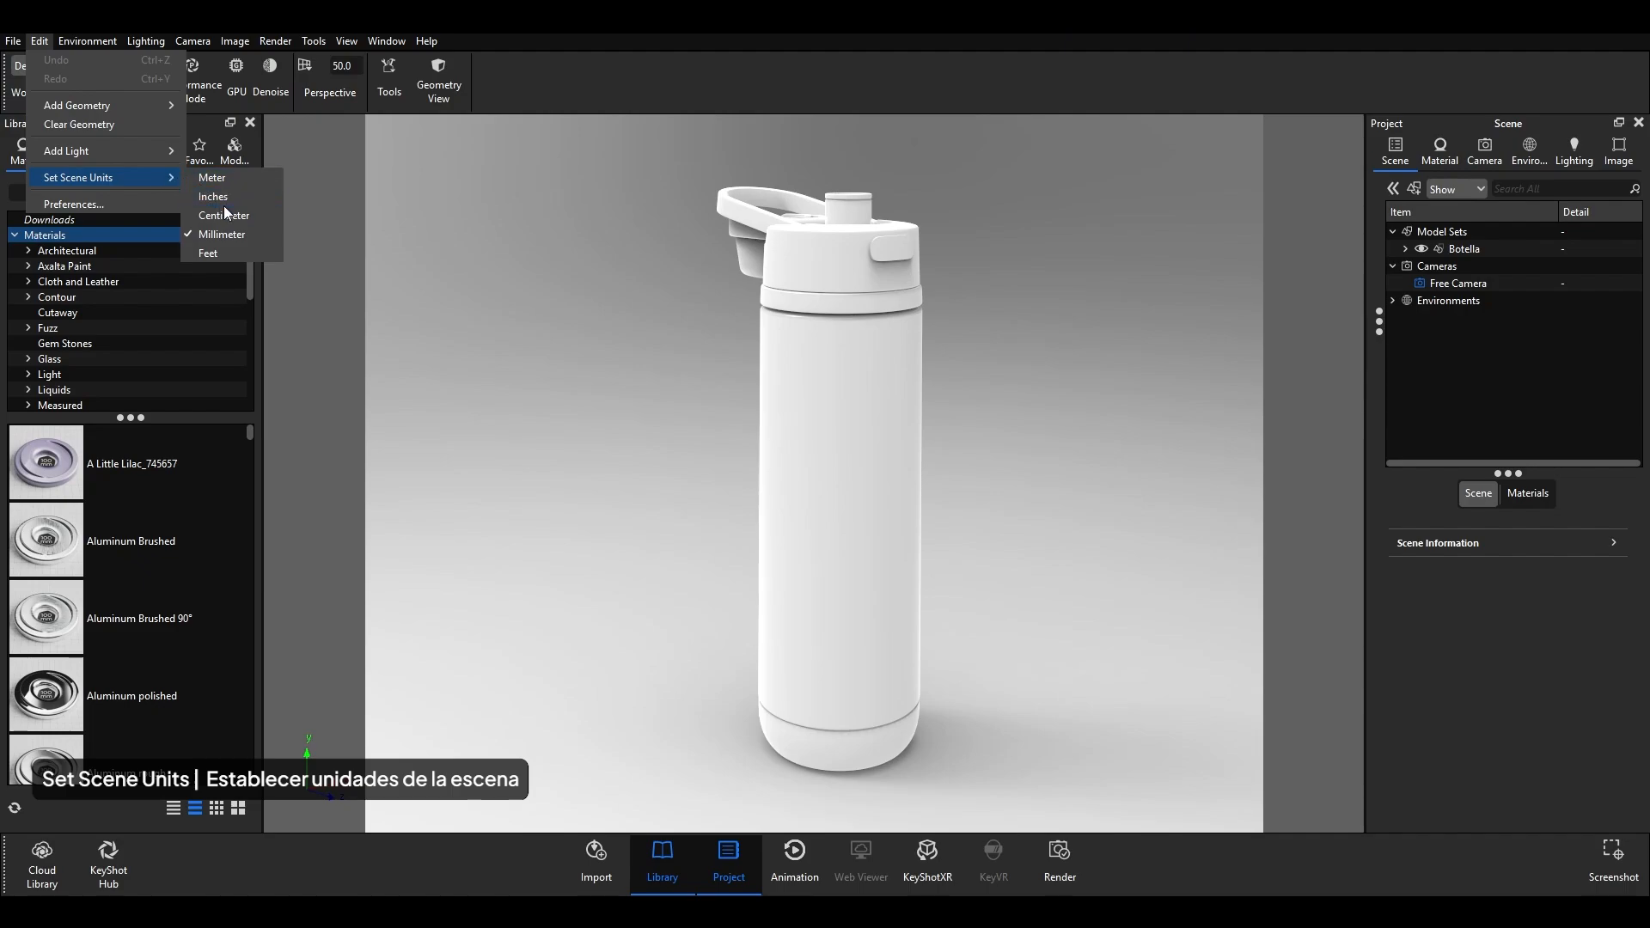
left_click(261, 233)
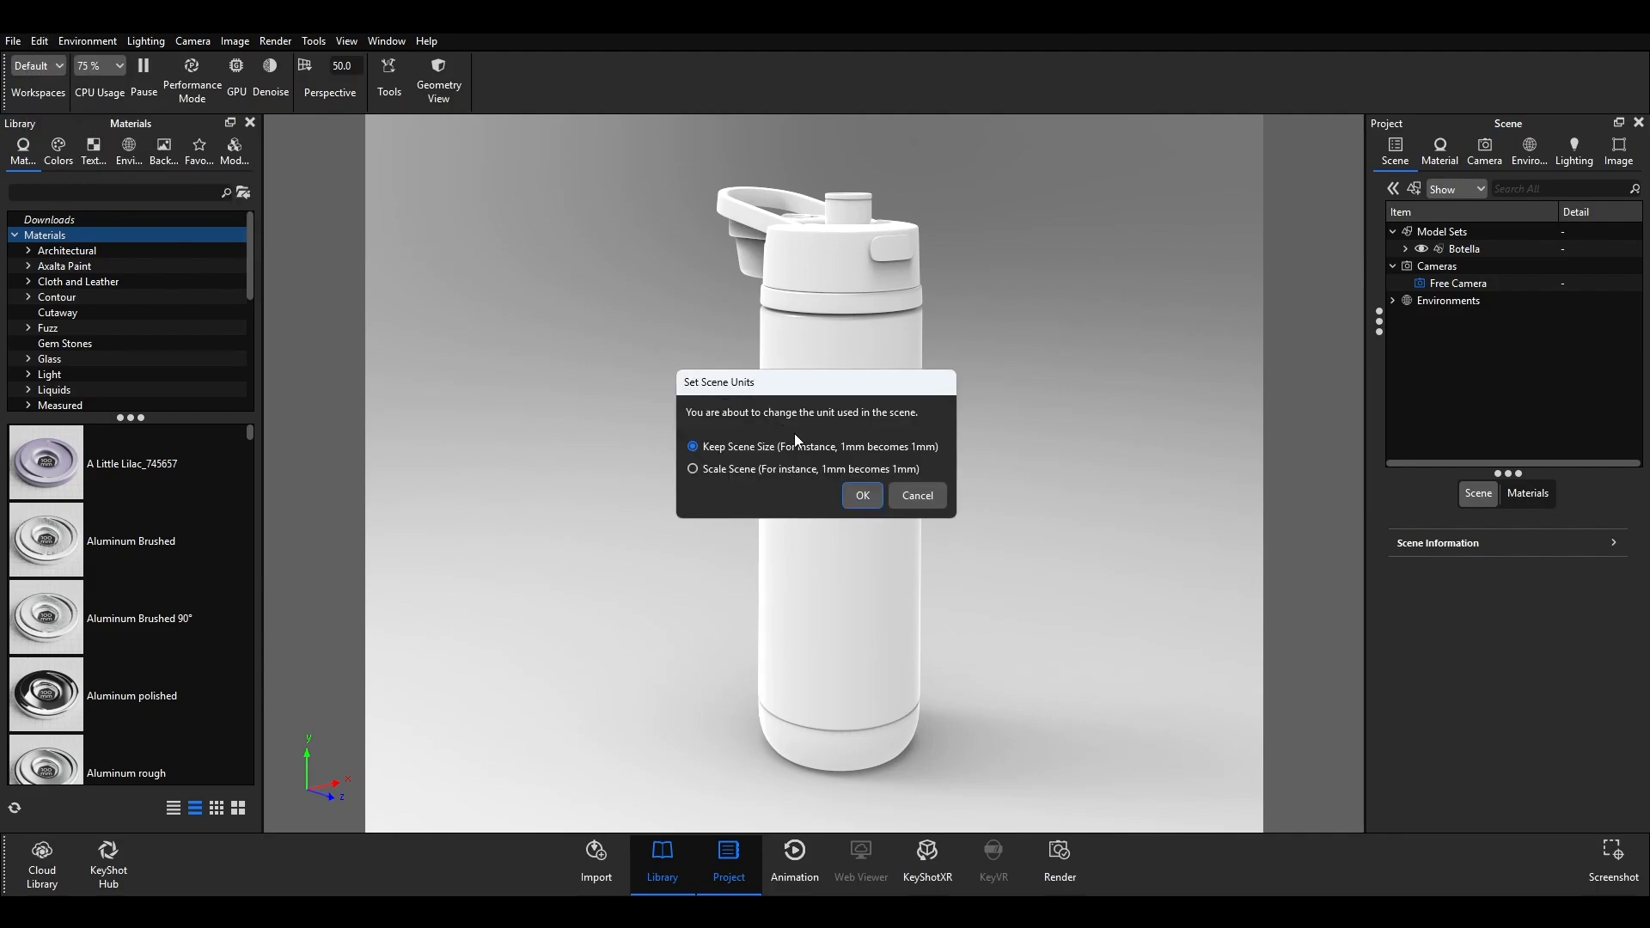
left_click(918, 497)
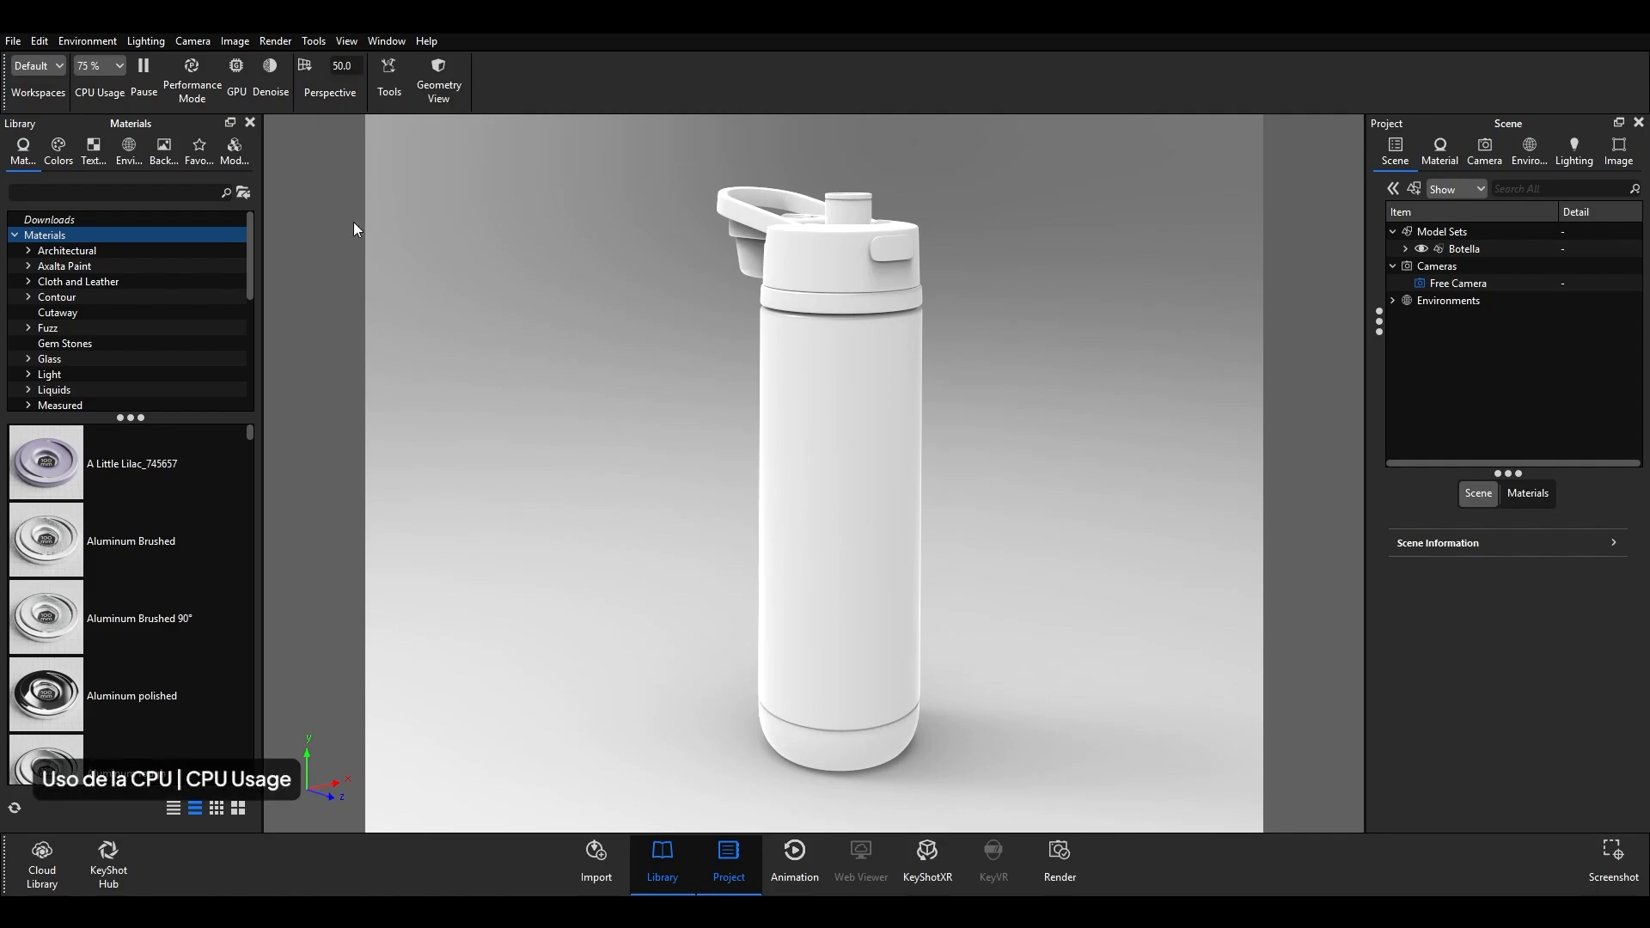
- Set CPU usage to 75 % with 9 cores and turn on Denoise, with GPU and Performance Mode switched off
left_click(122, 63)
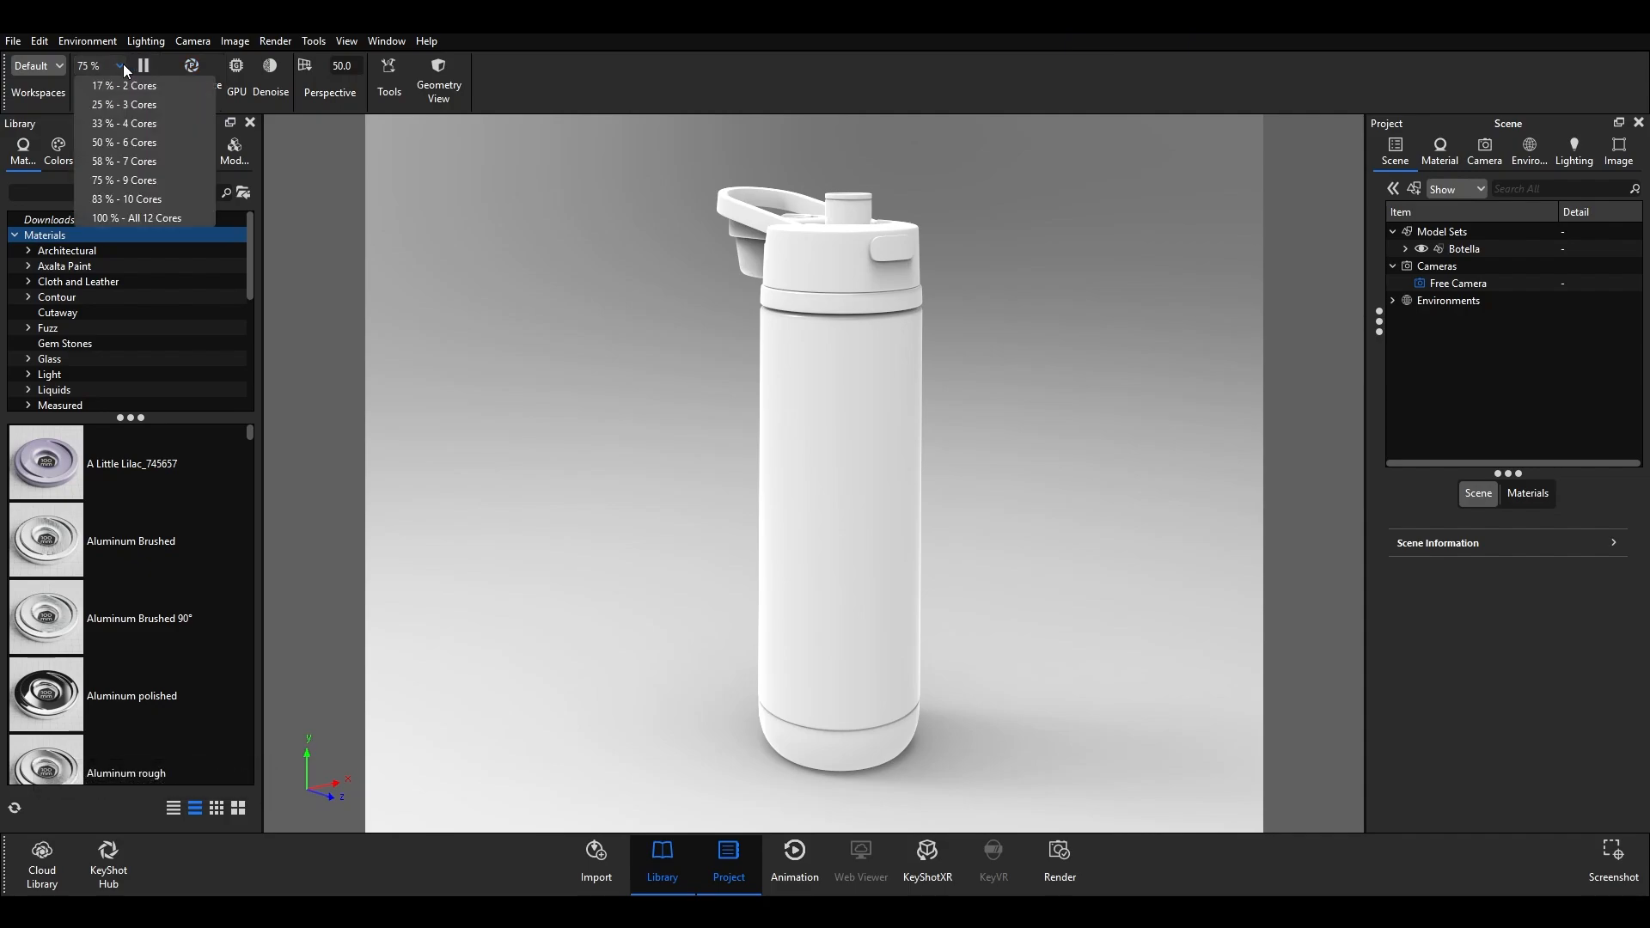
left_click(190, 186)
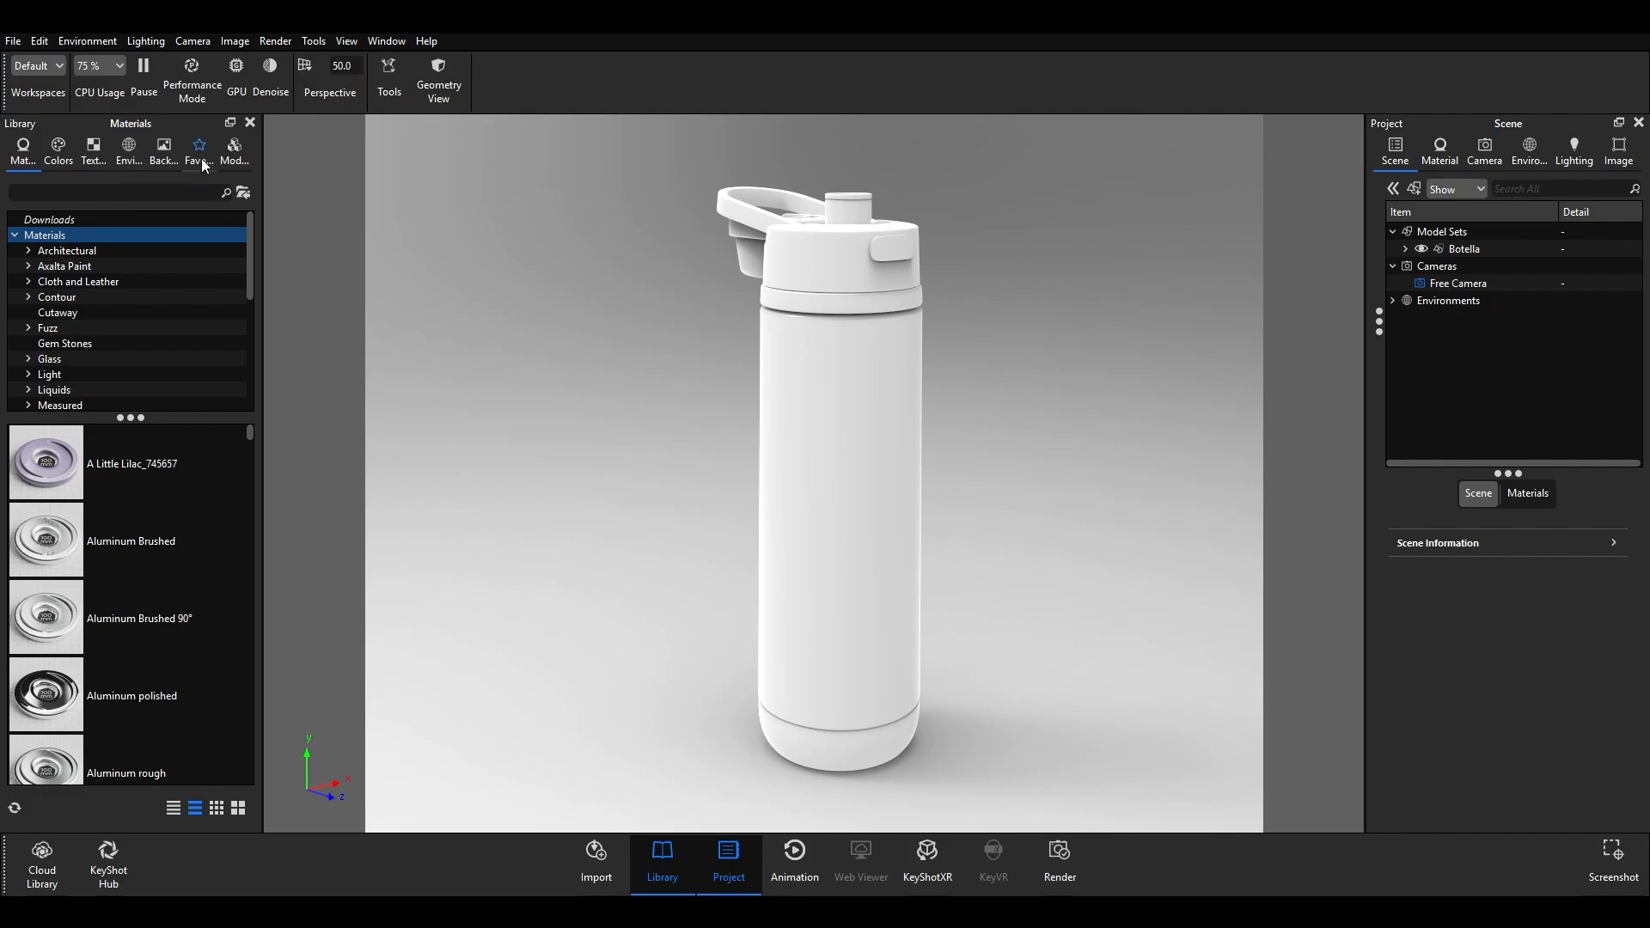
left_click(237, 93)
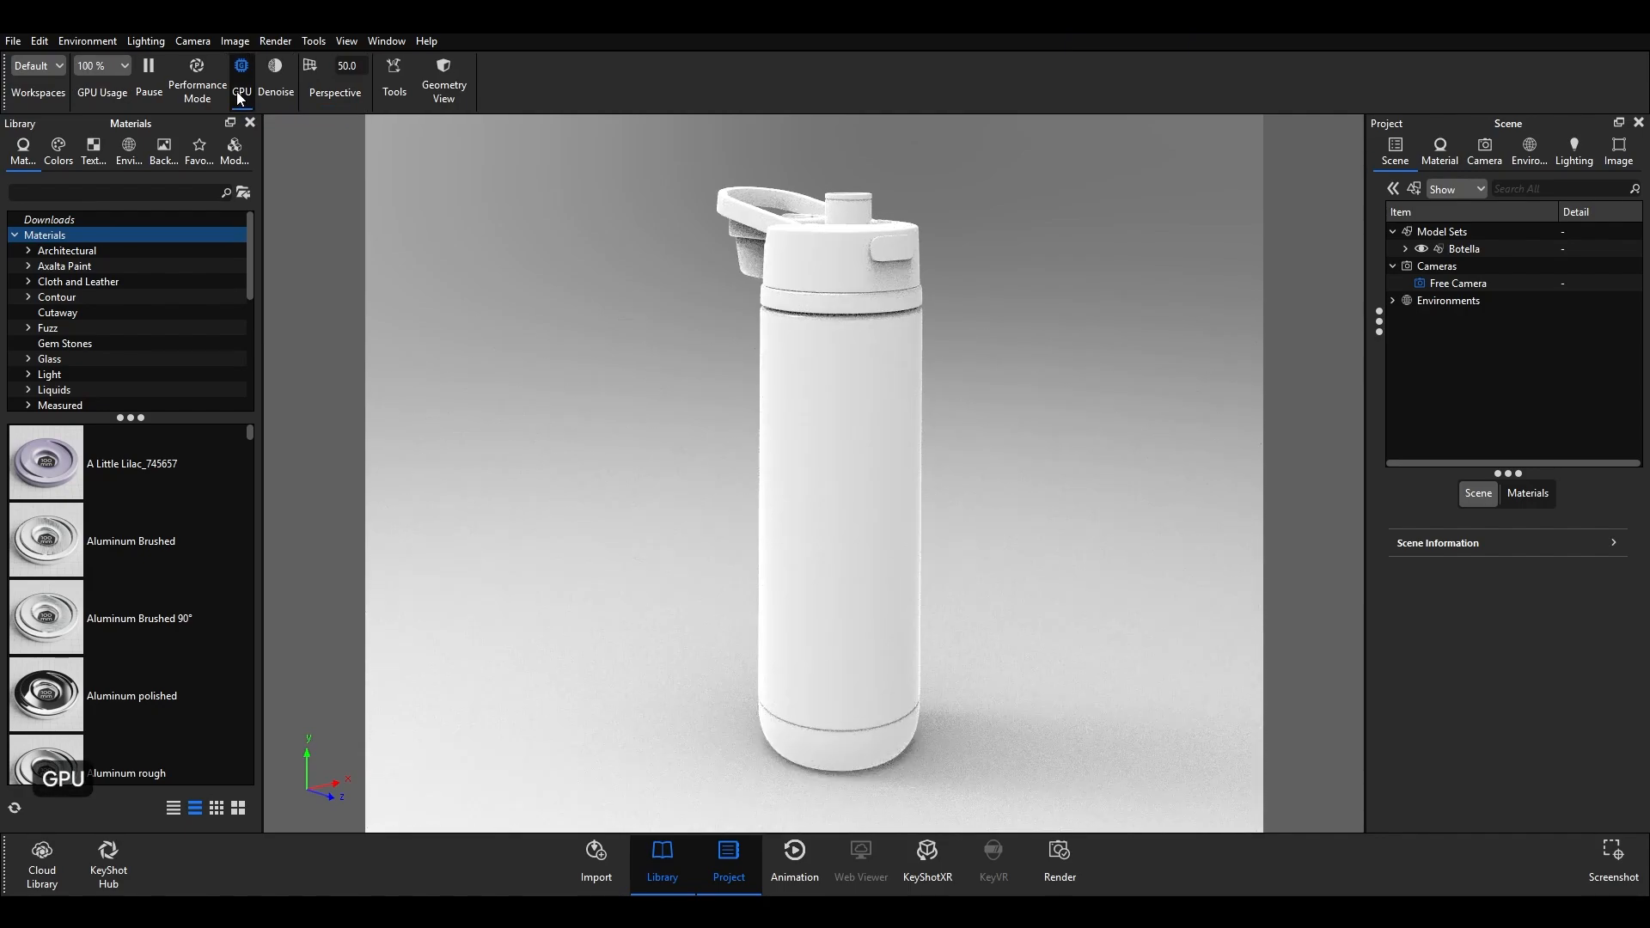
left_click(238, 94)
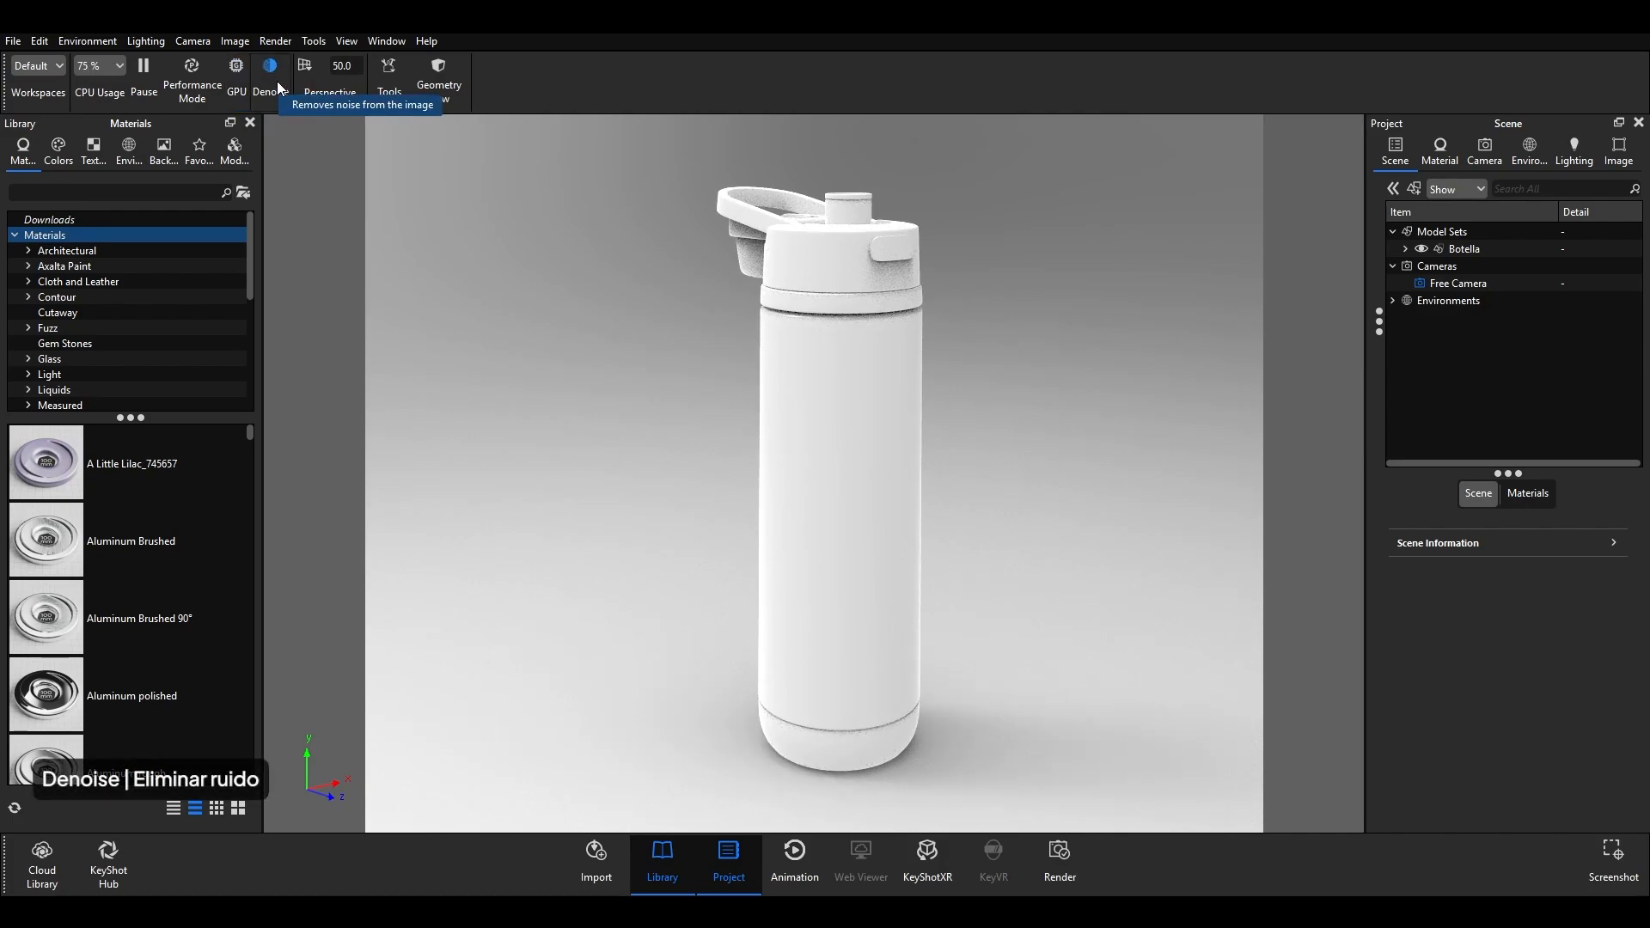
left_click(277, 81)
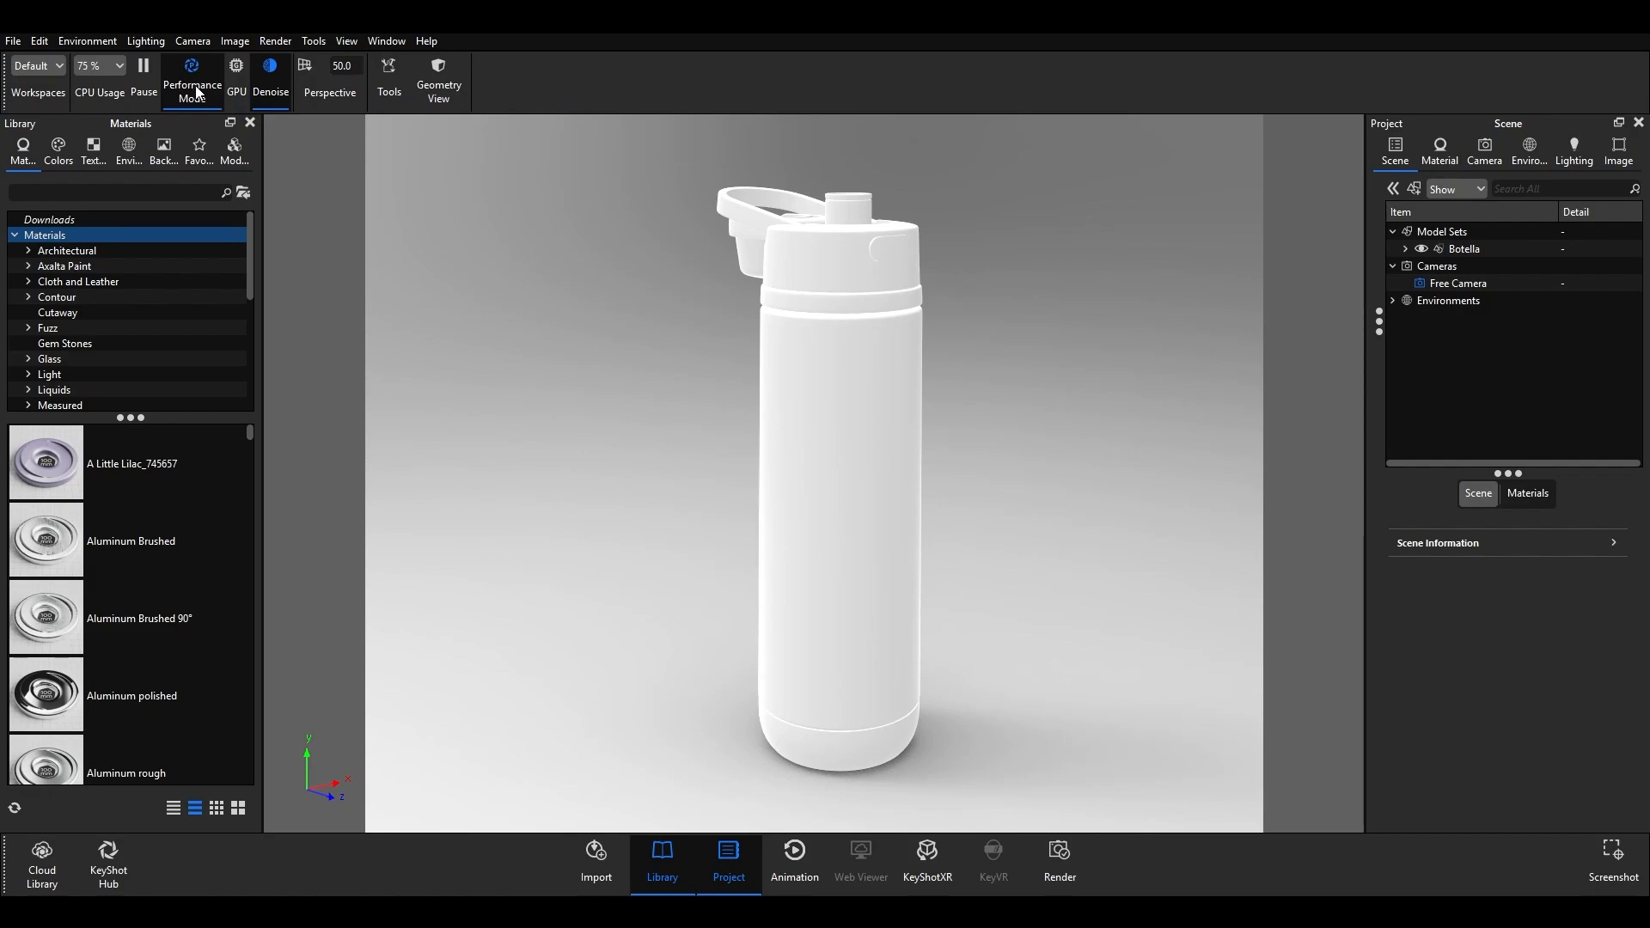
left_click(197, 92)
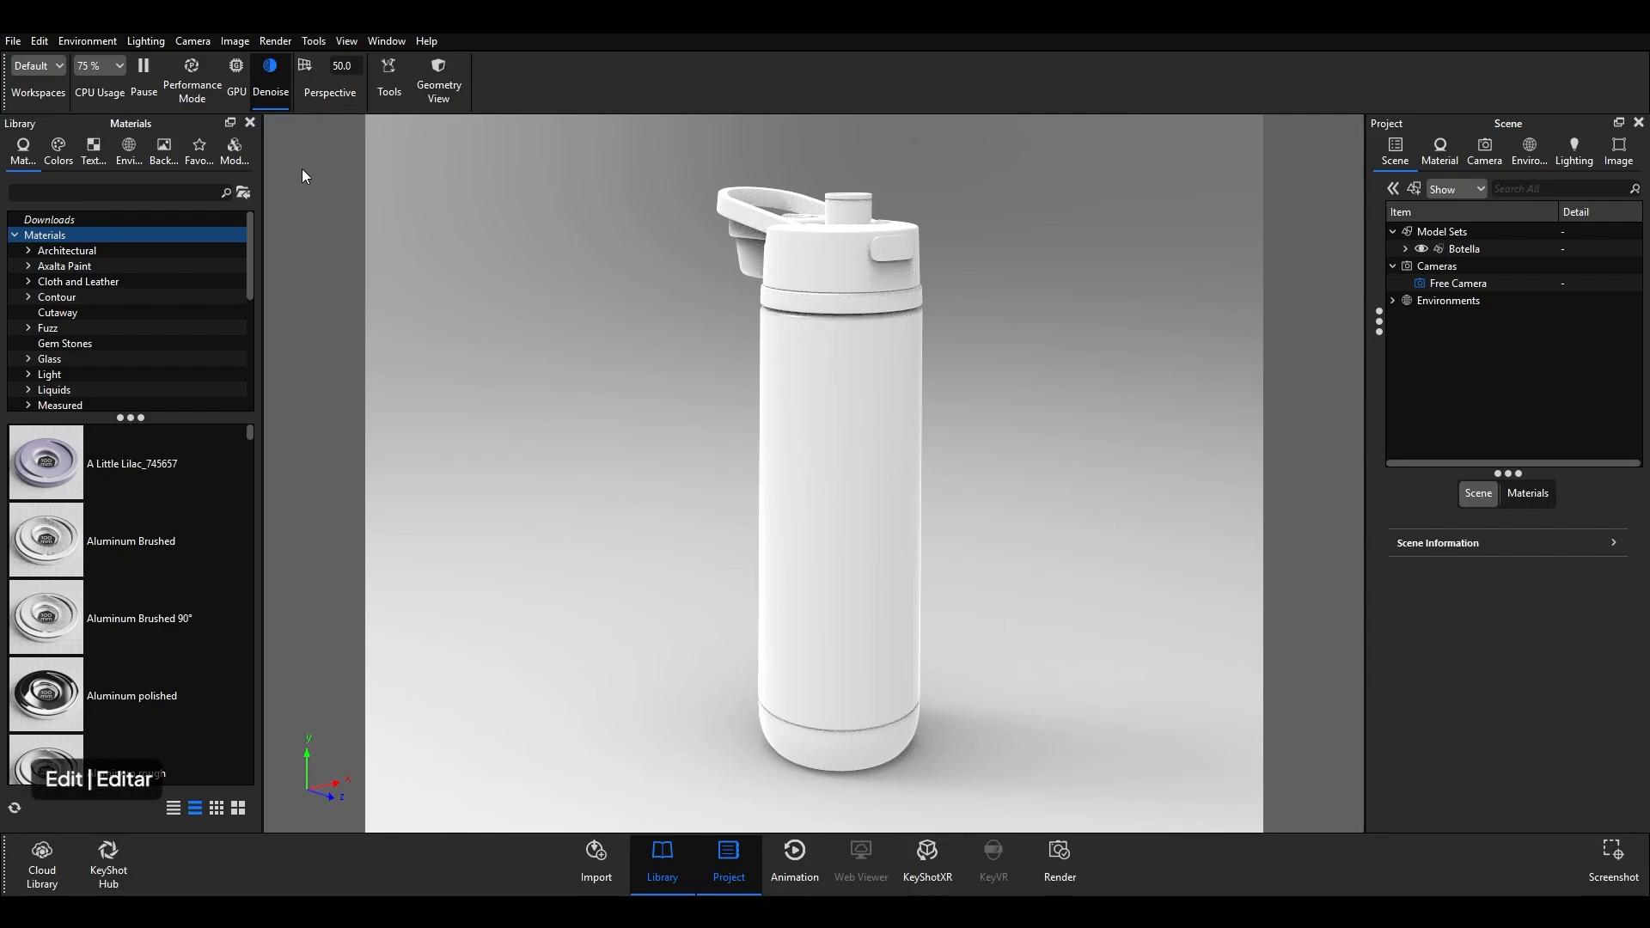
- Set the general preferences to pause the real-time render after 64 samples and save the changes
left_click(41, 44)
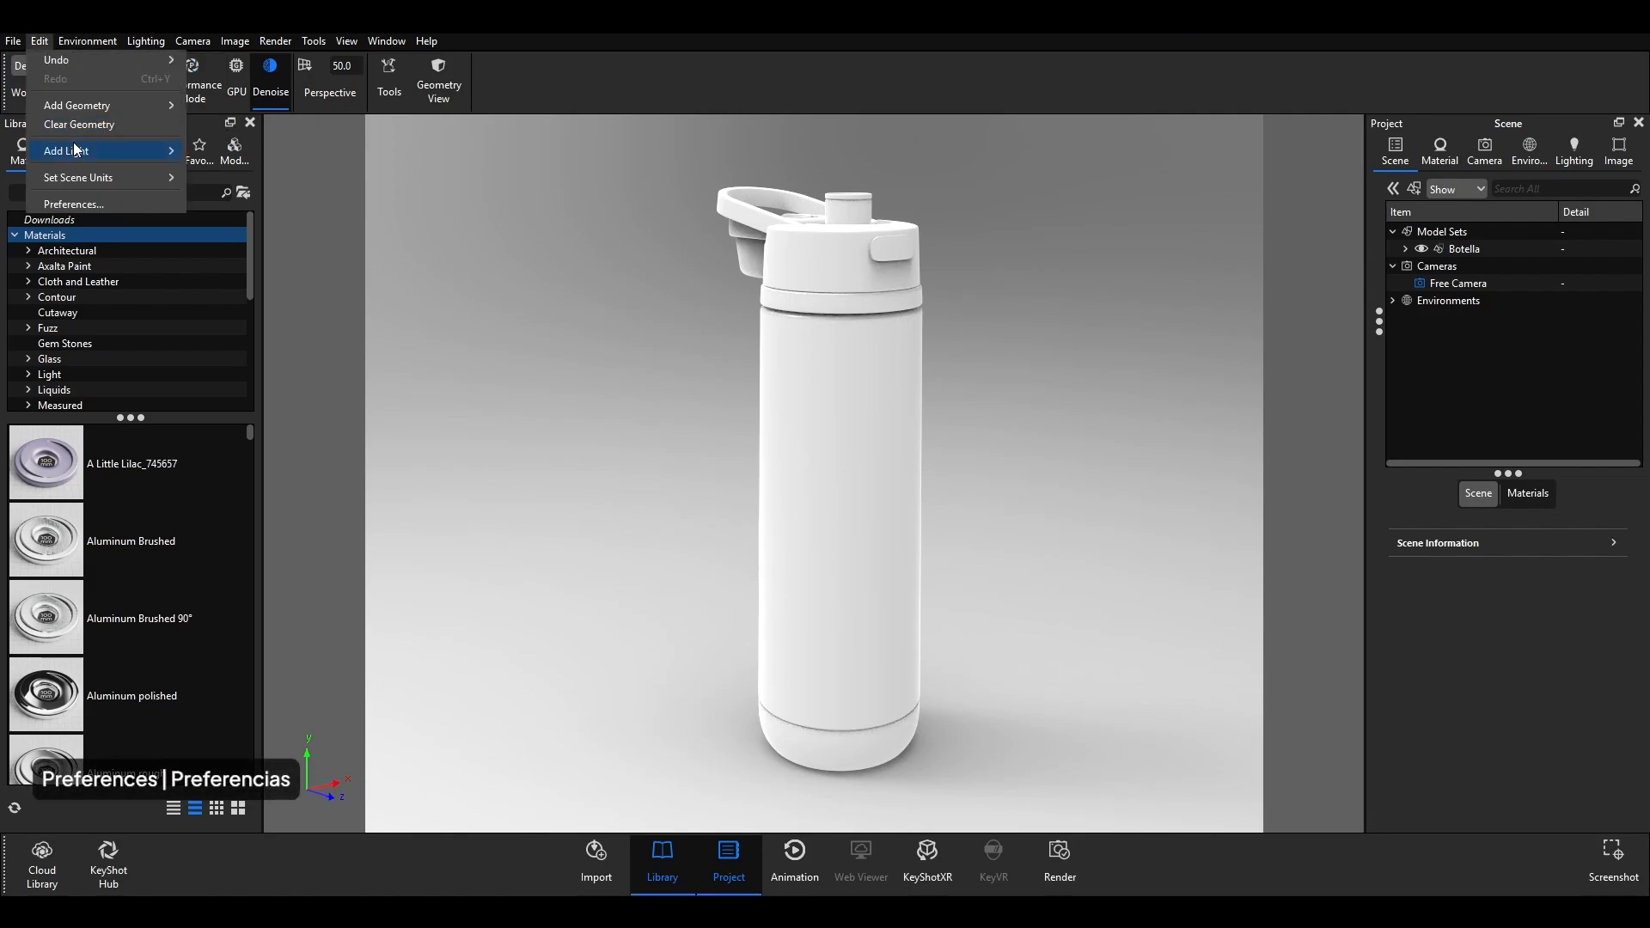
left_click(80, 202)
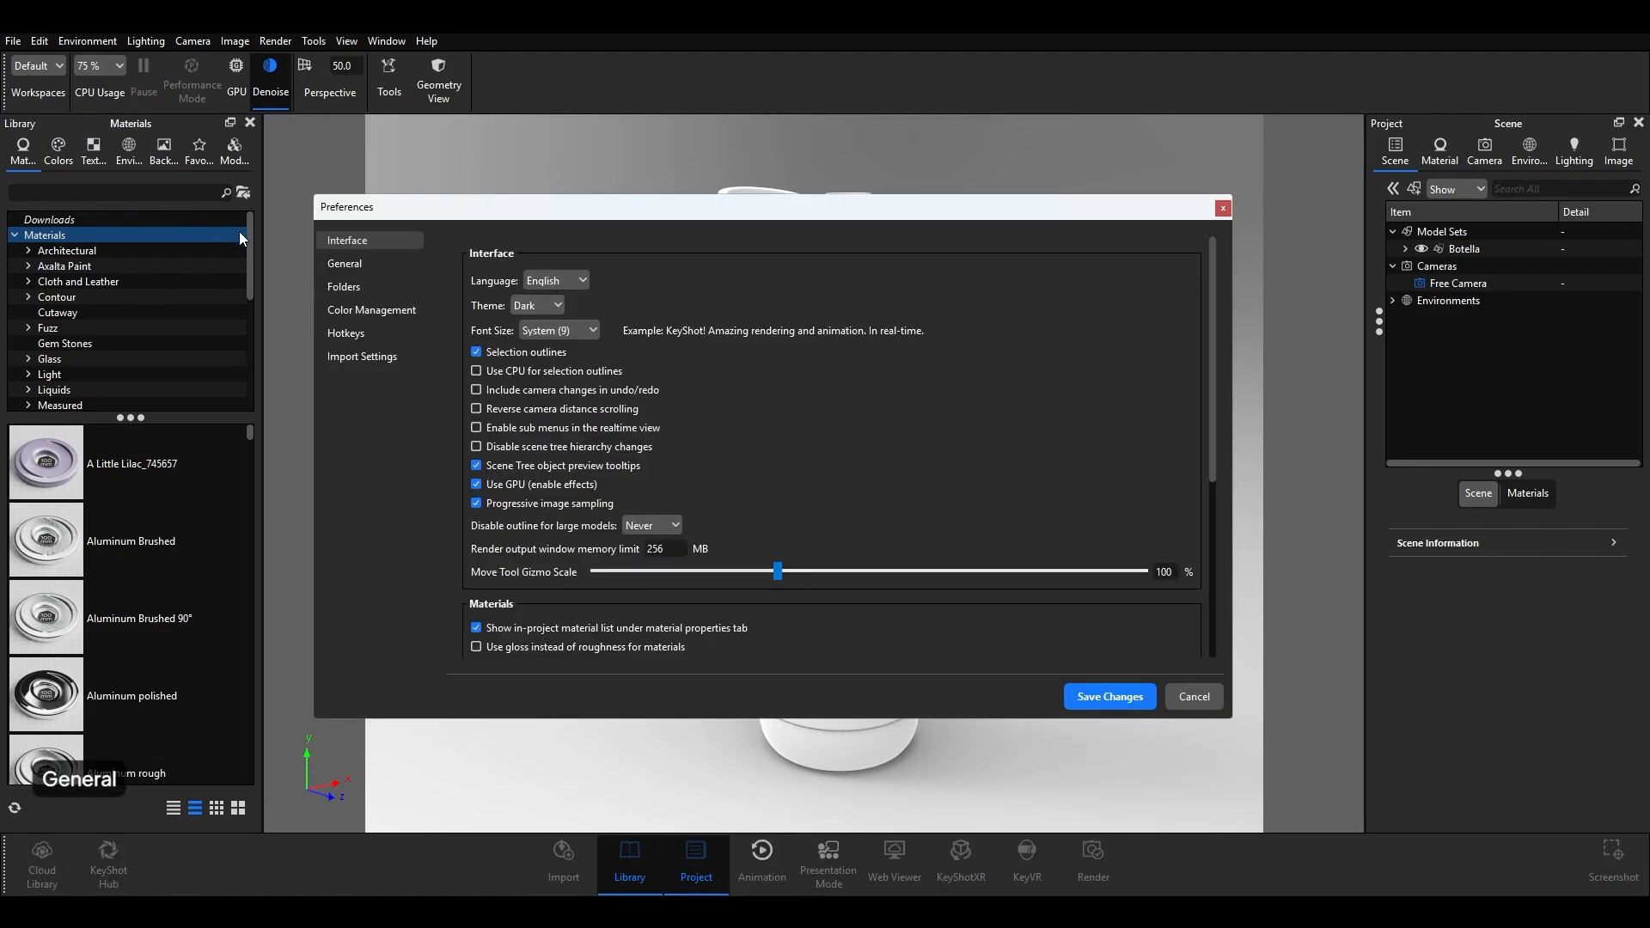
left_click(346, 263)
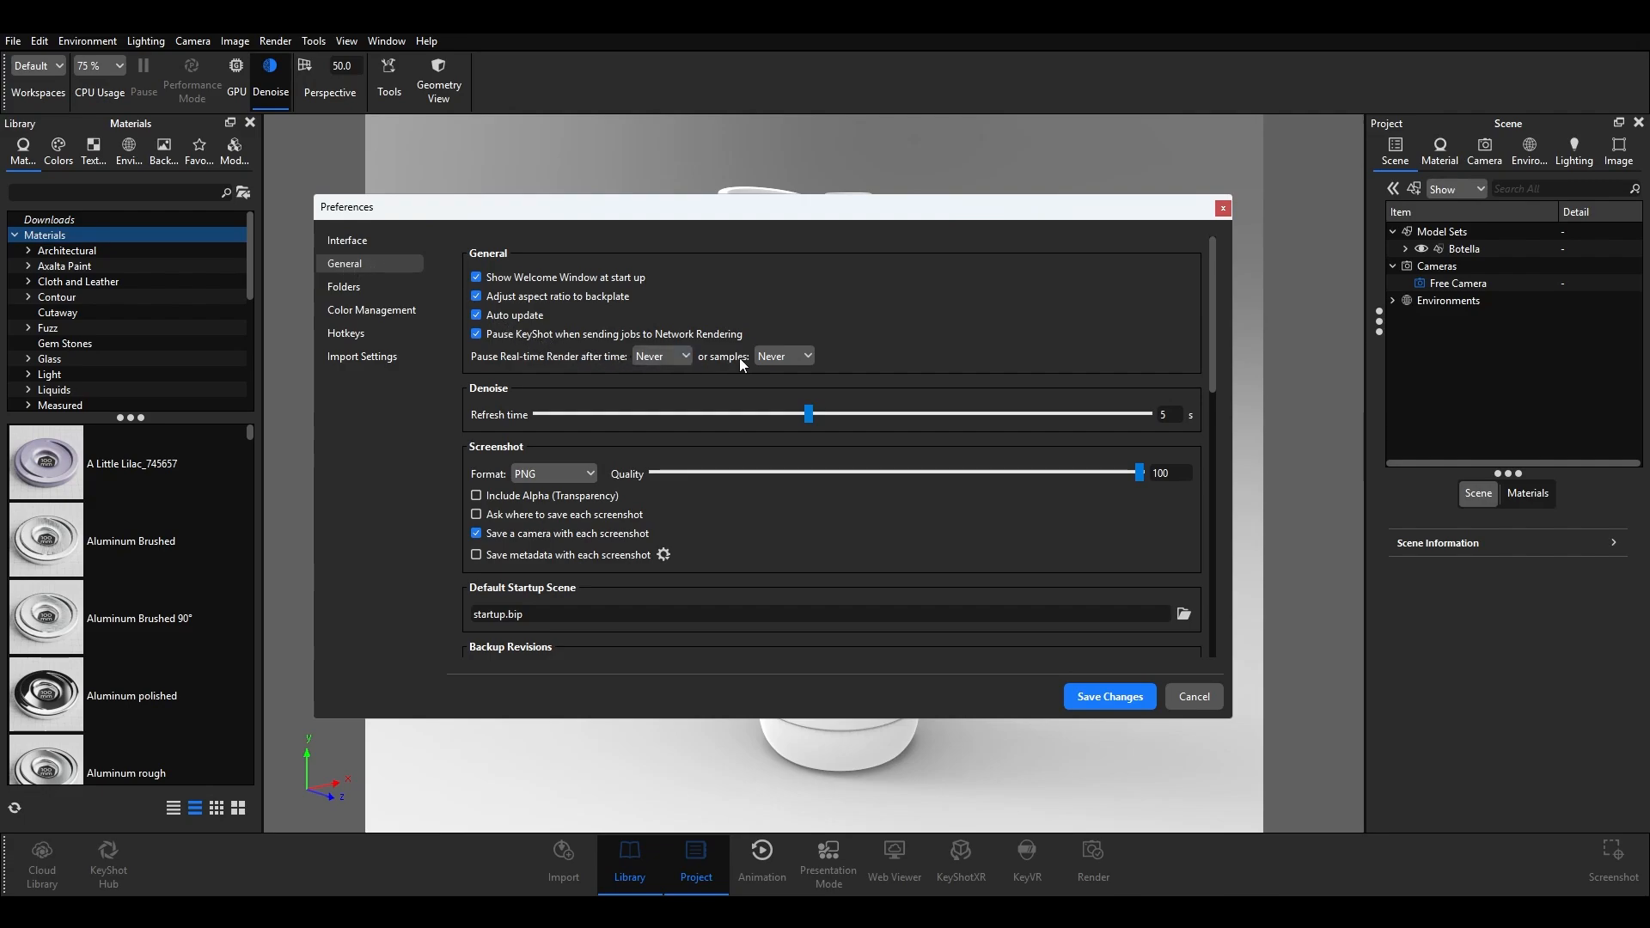
left_click(808, 356)
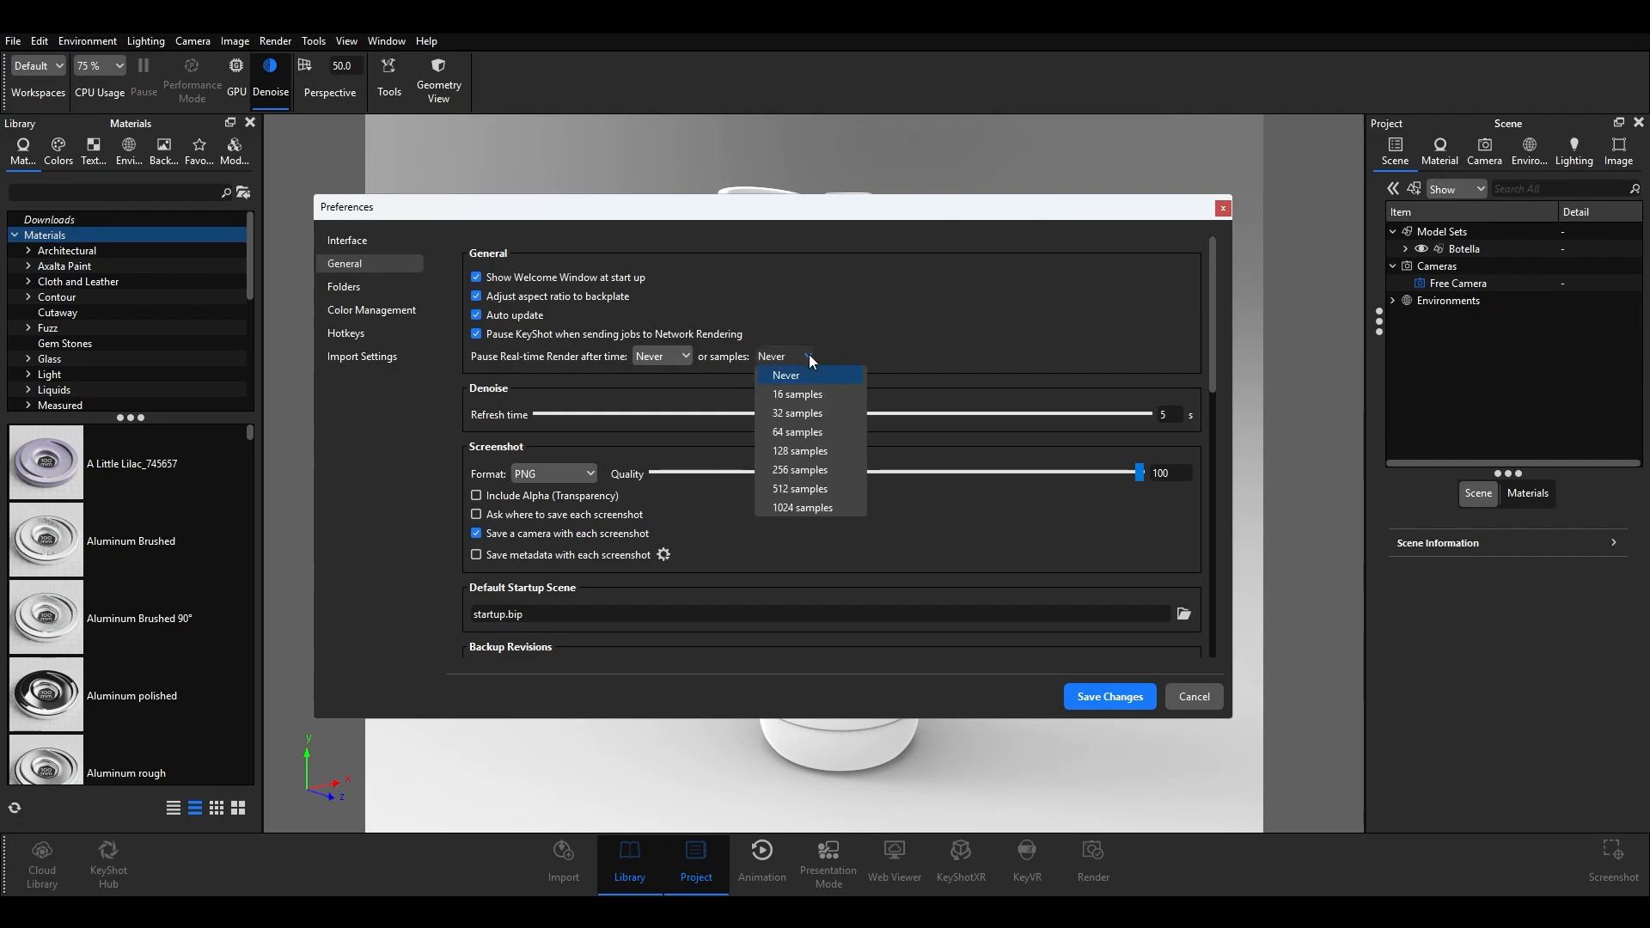
left_click(812, 433)
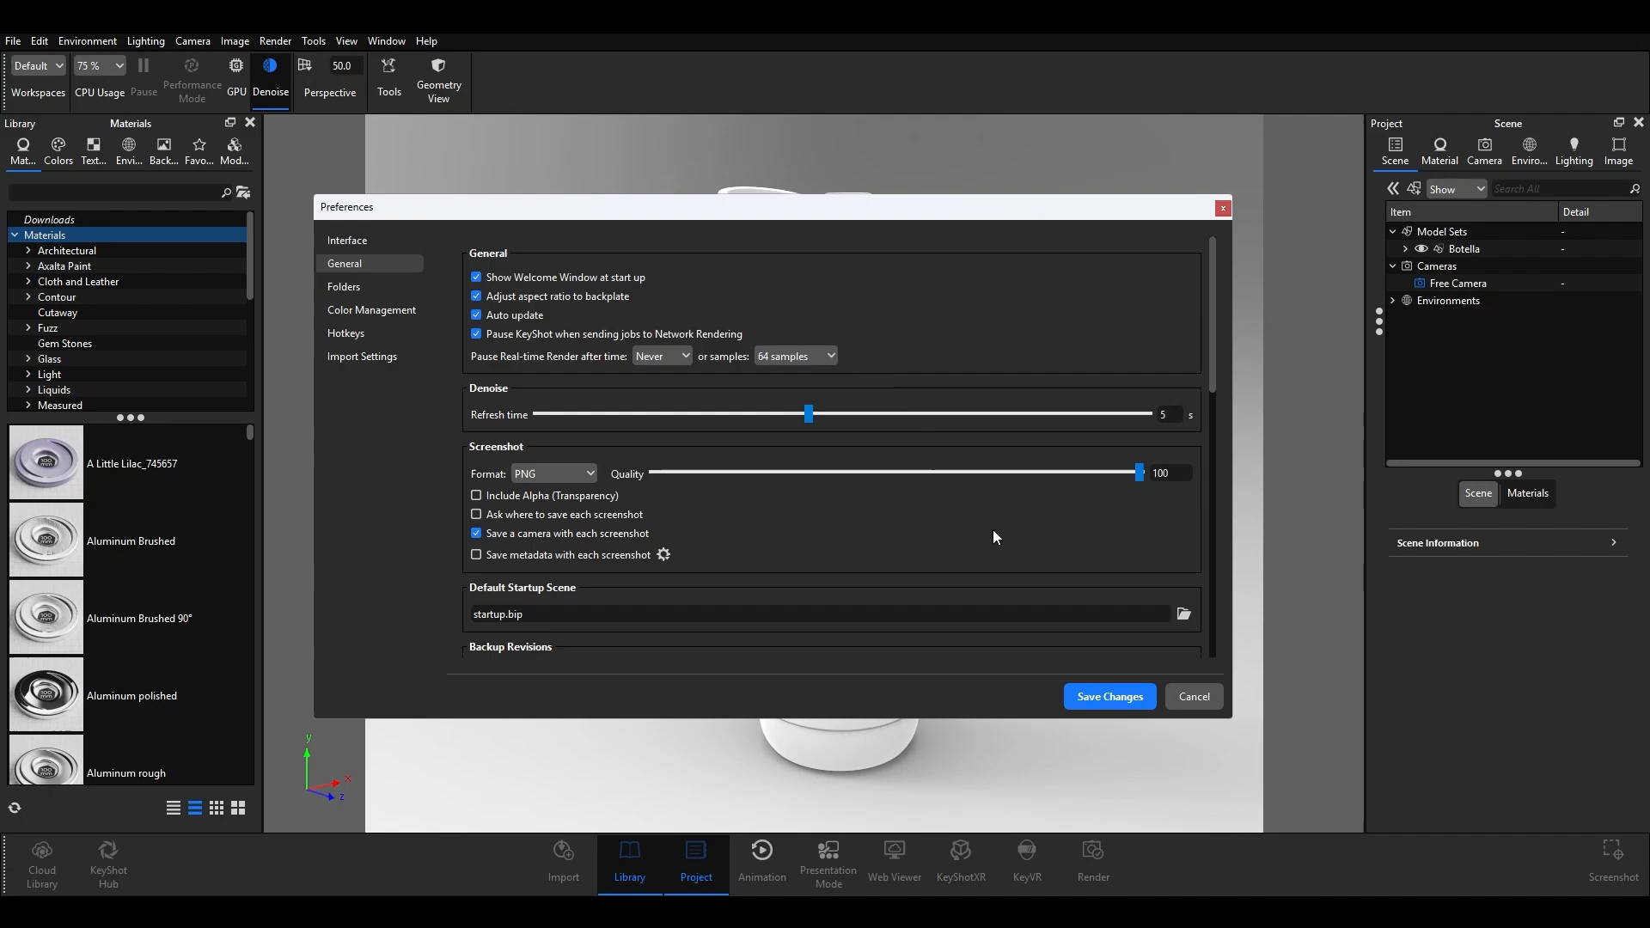
left_click(1117, 693)
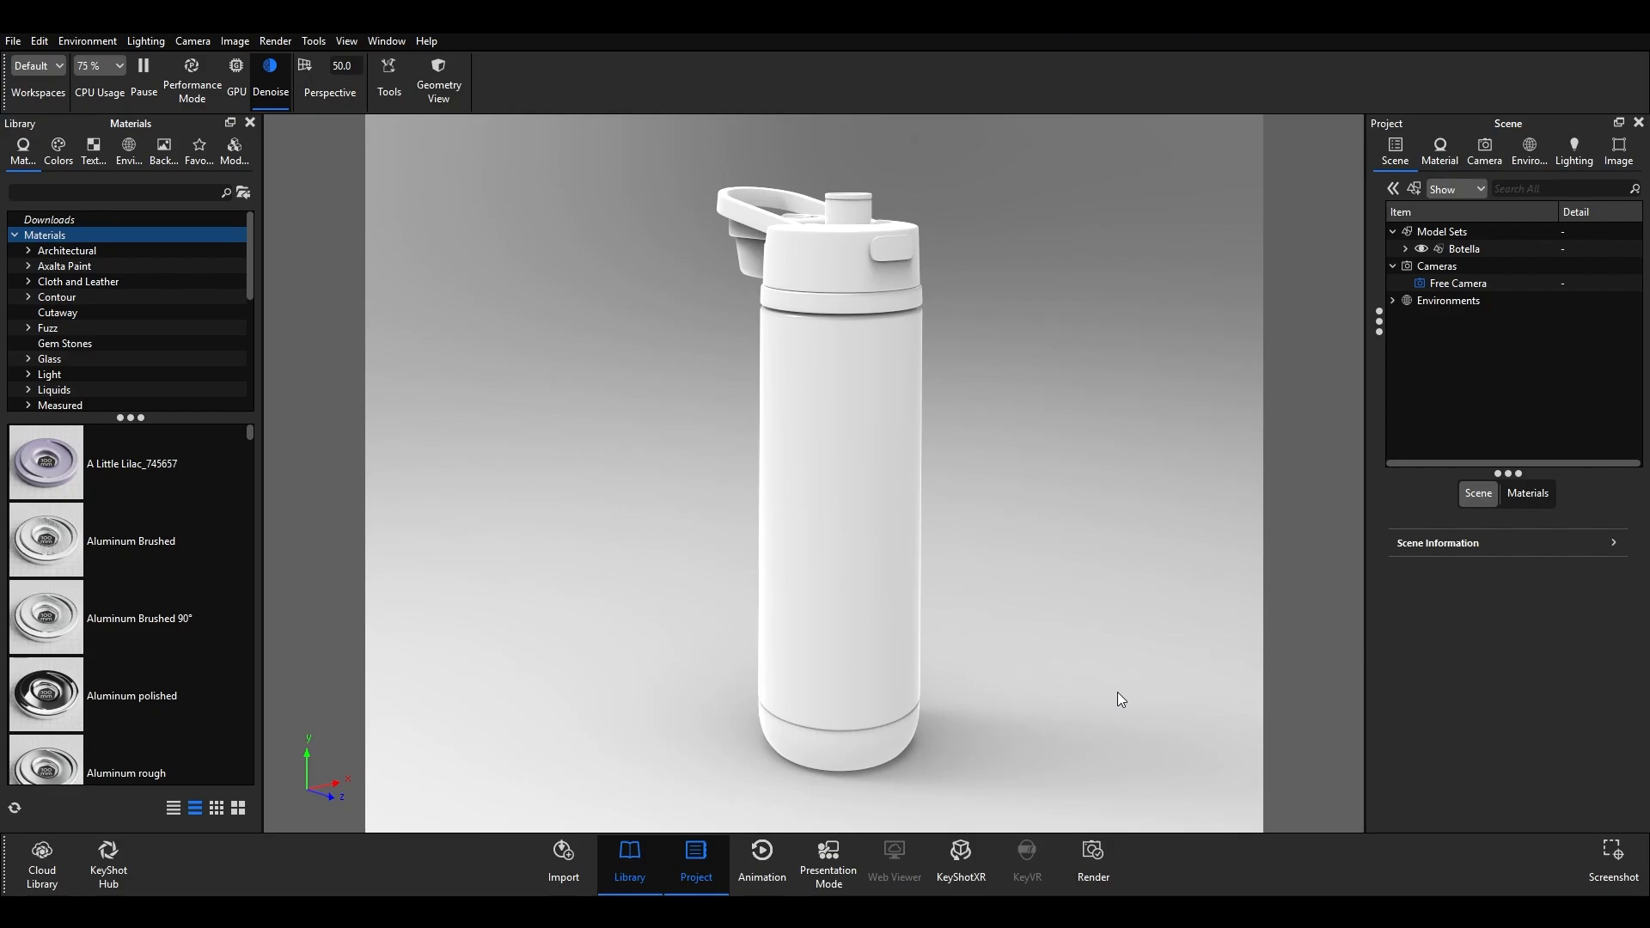
- Show the render statistics overlay in the real-time view and orbit the camera around the bottle to a higher viewpoint
key("h")
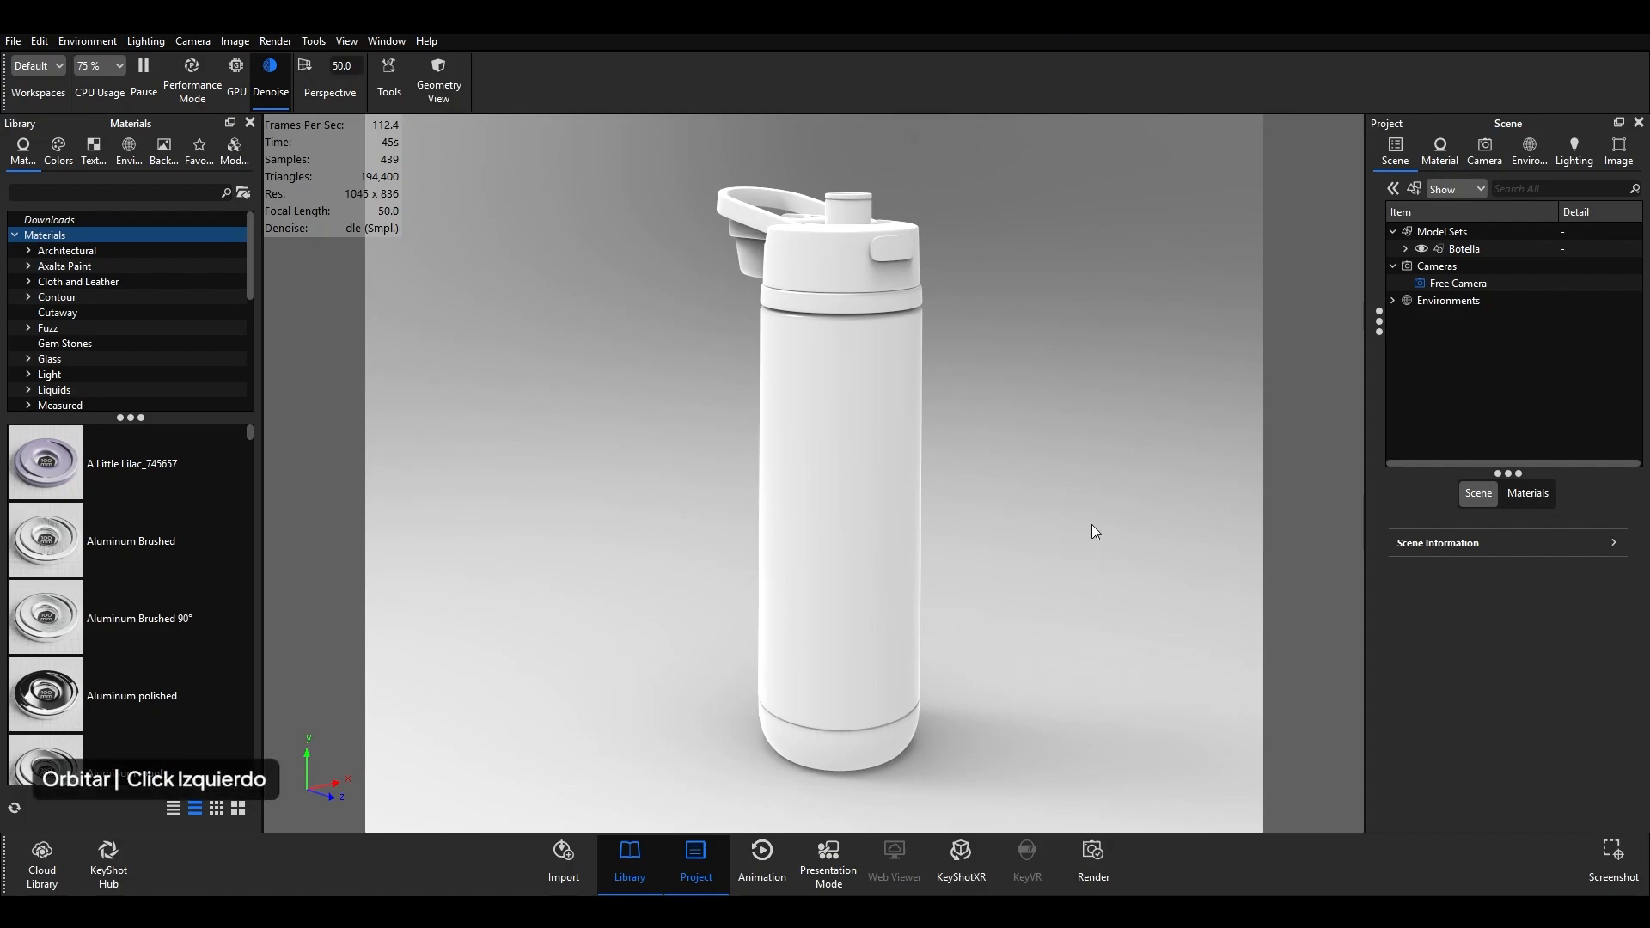
left_click_drag(1087, 503, 680, 569)
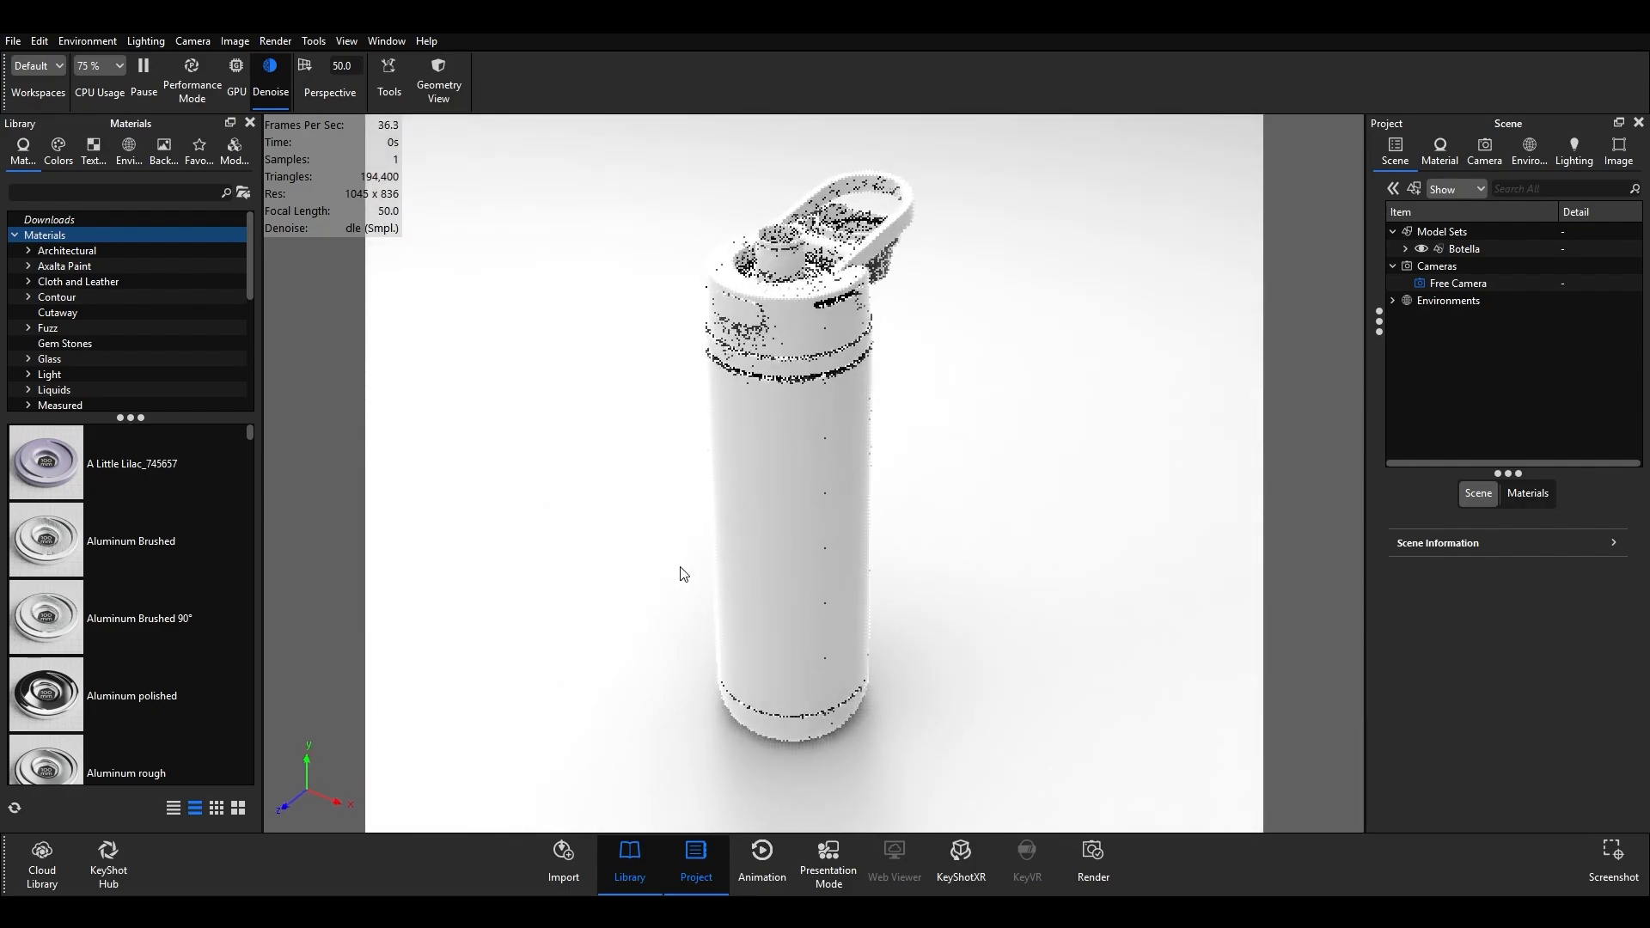
- Pan the camera across the bottle and back to the middle, zooming out and in again to frame it
middle_click_drag(937, 566, 1125, 611)
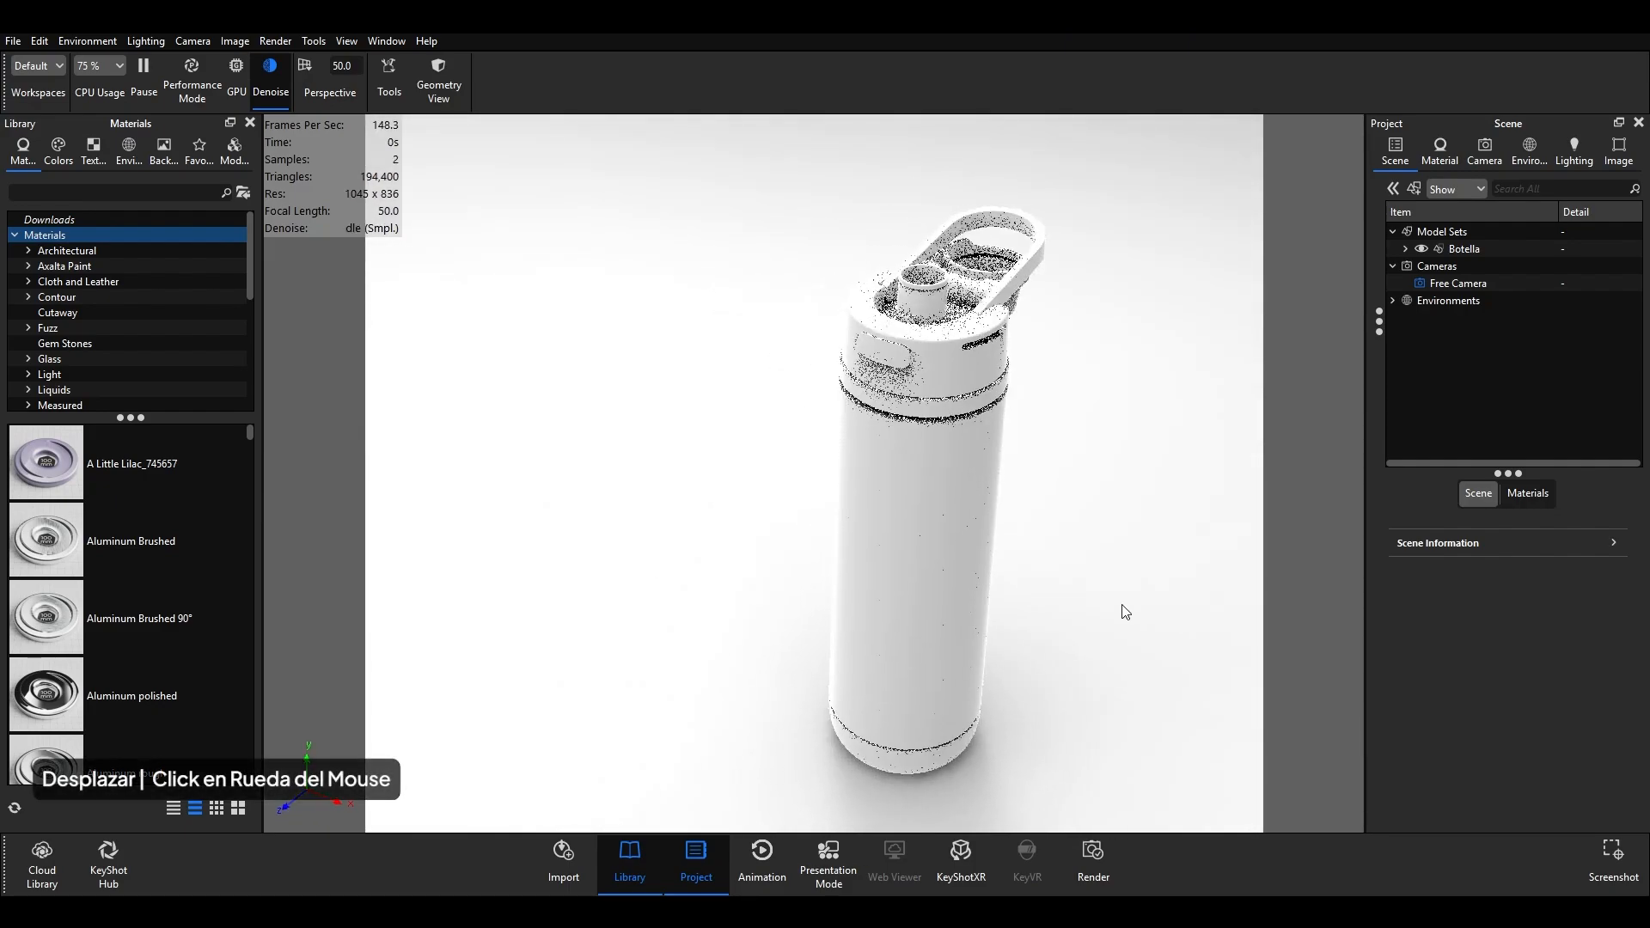
middle_click_drag(825, 517, 454, 415)
middle_click_drag(727, 535, 905, 582)
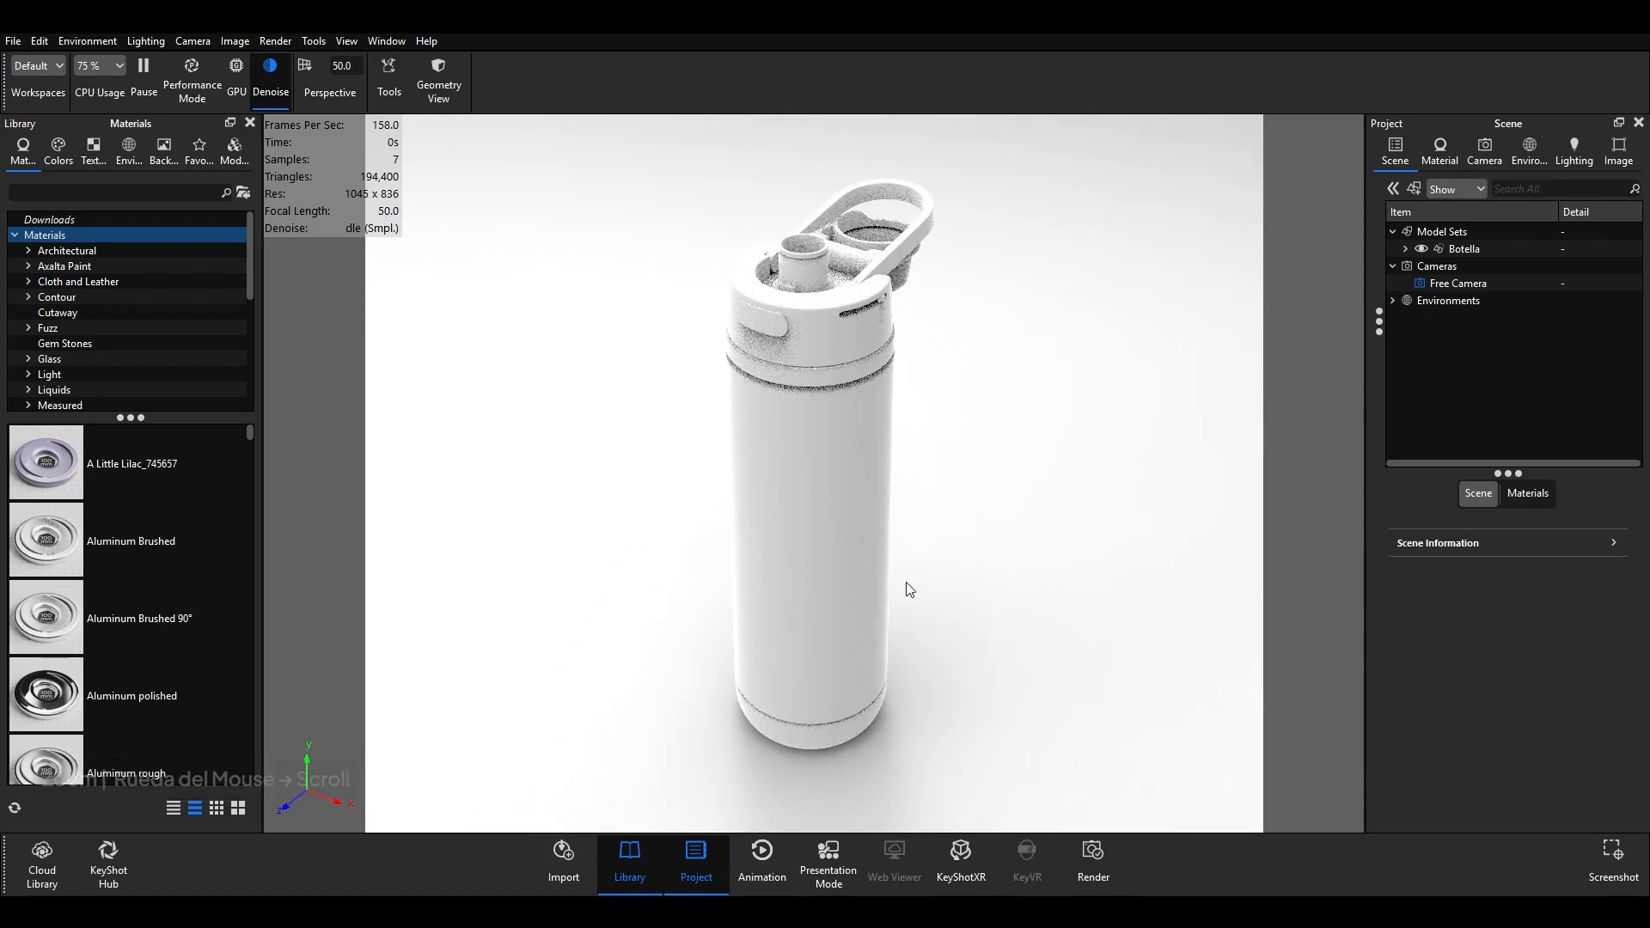
scroll(901, 584, "down", 3)
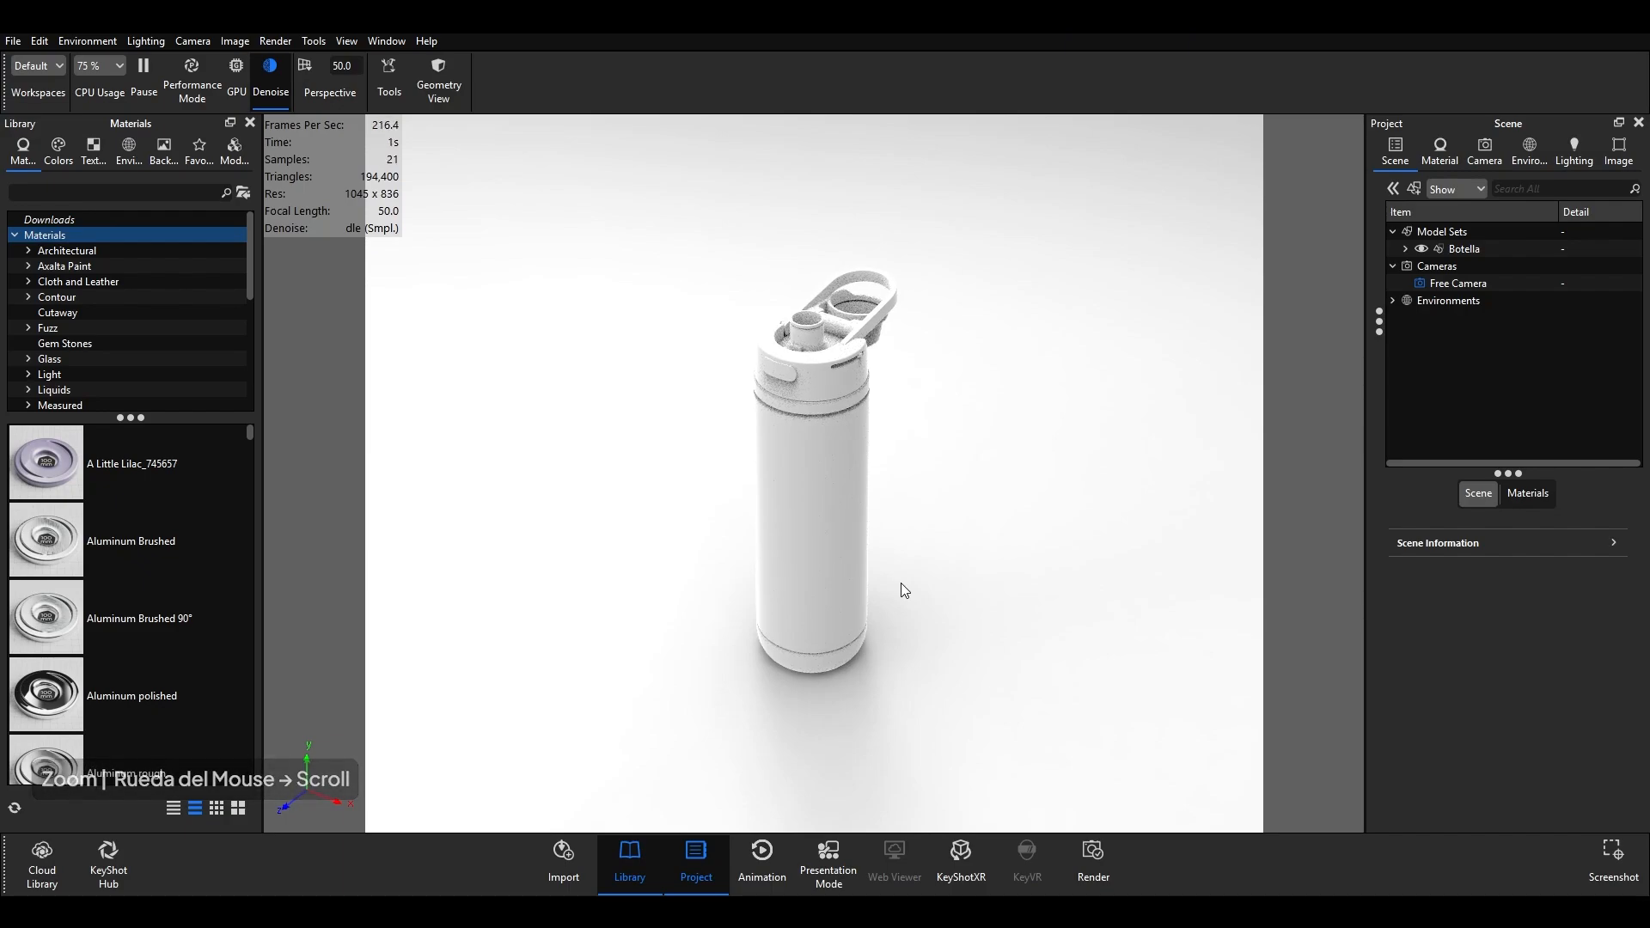
scroll(901, 590, "up", 2)
scroll(901, 584, "up", 1)
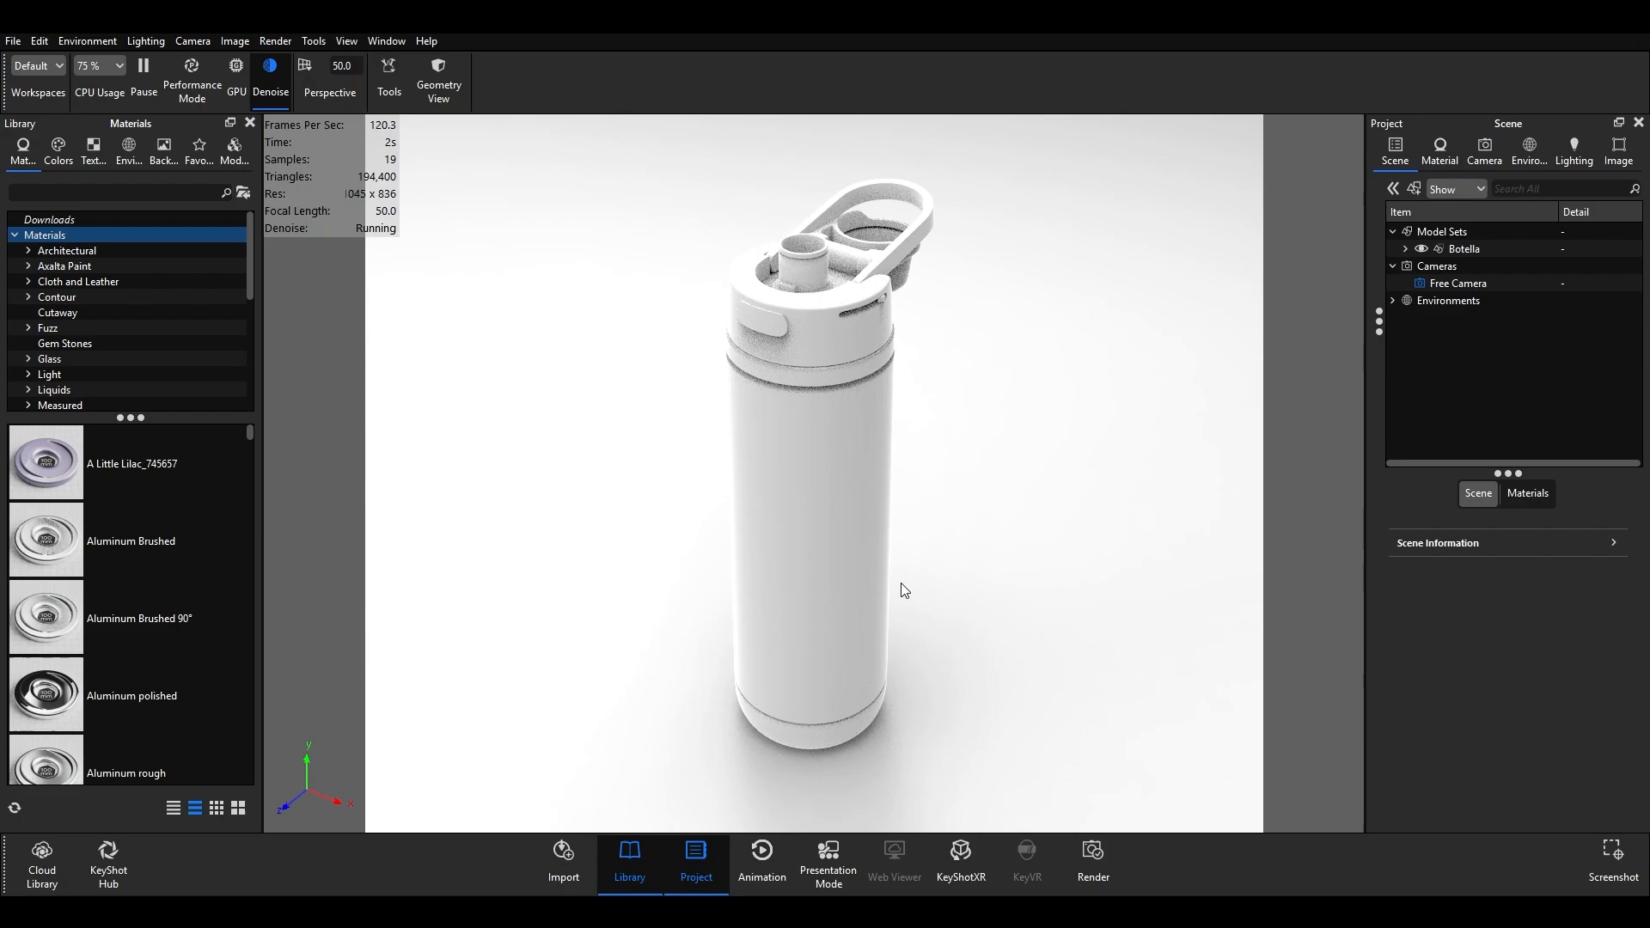
- Review the hotkey overview, and examine the hotkey list and camera control presets in the preferences without changing them
key("k")
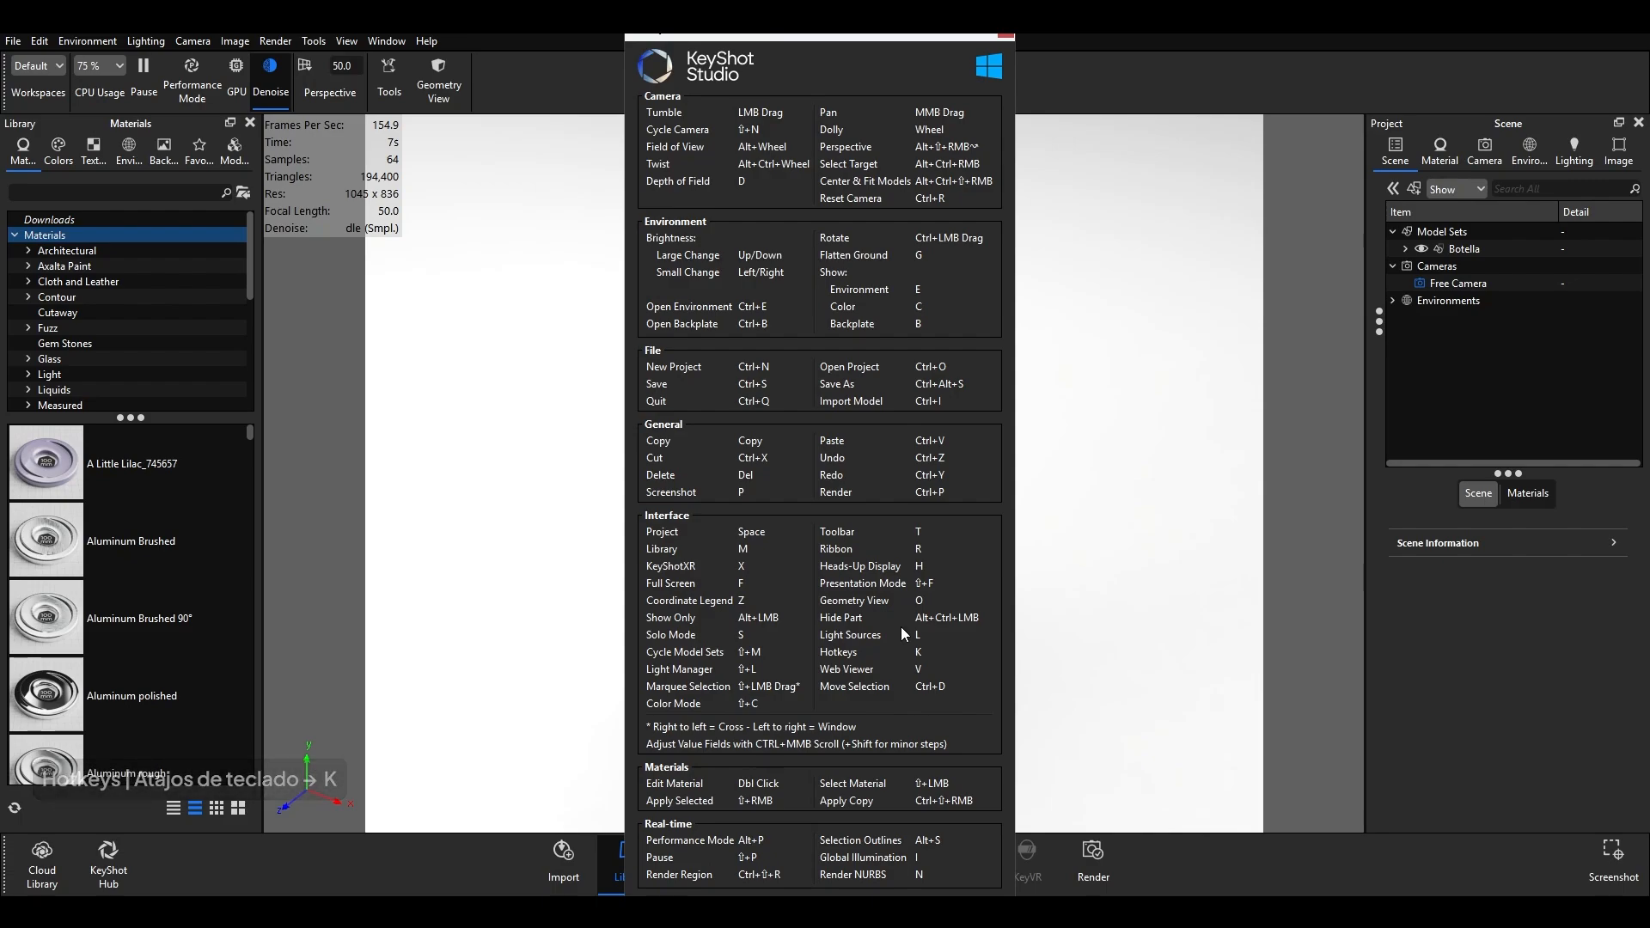
key("k")
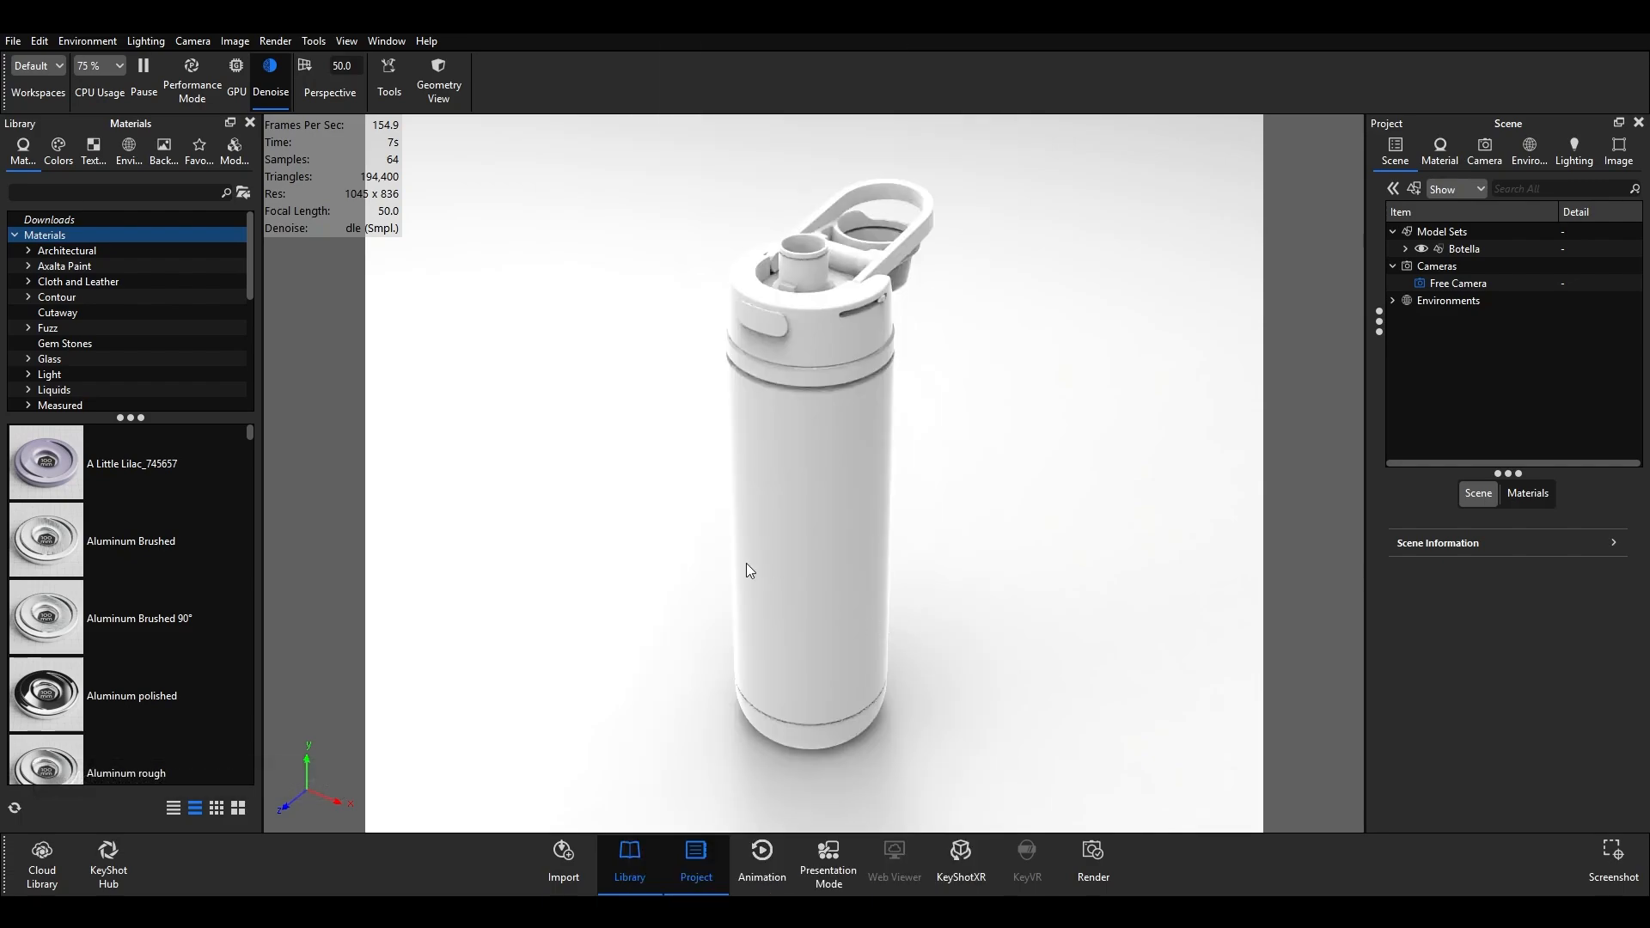
left_click(48, 44)
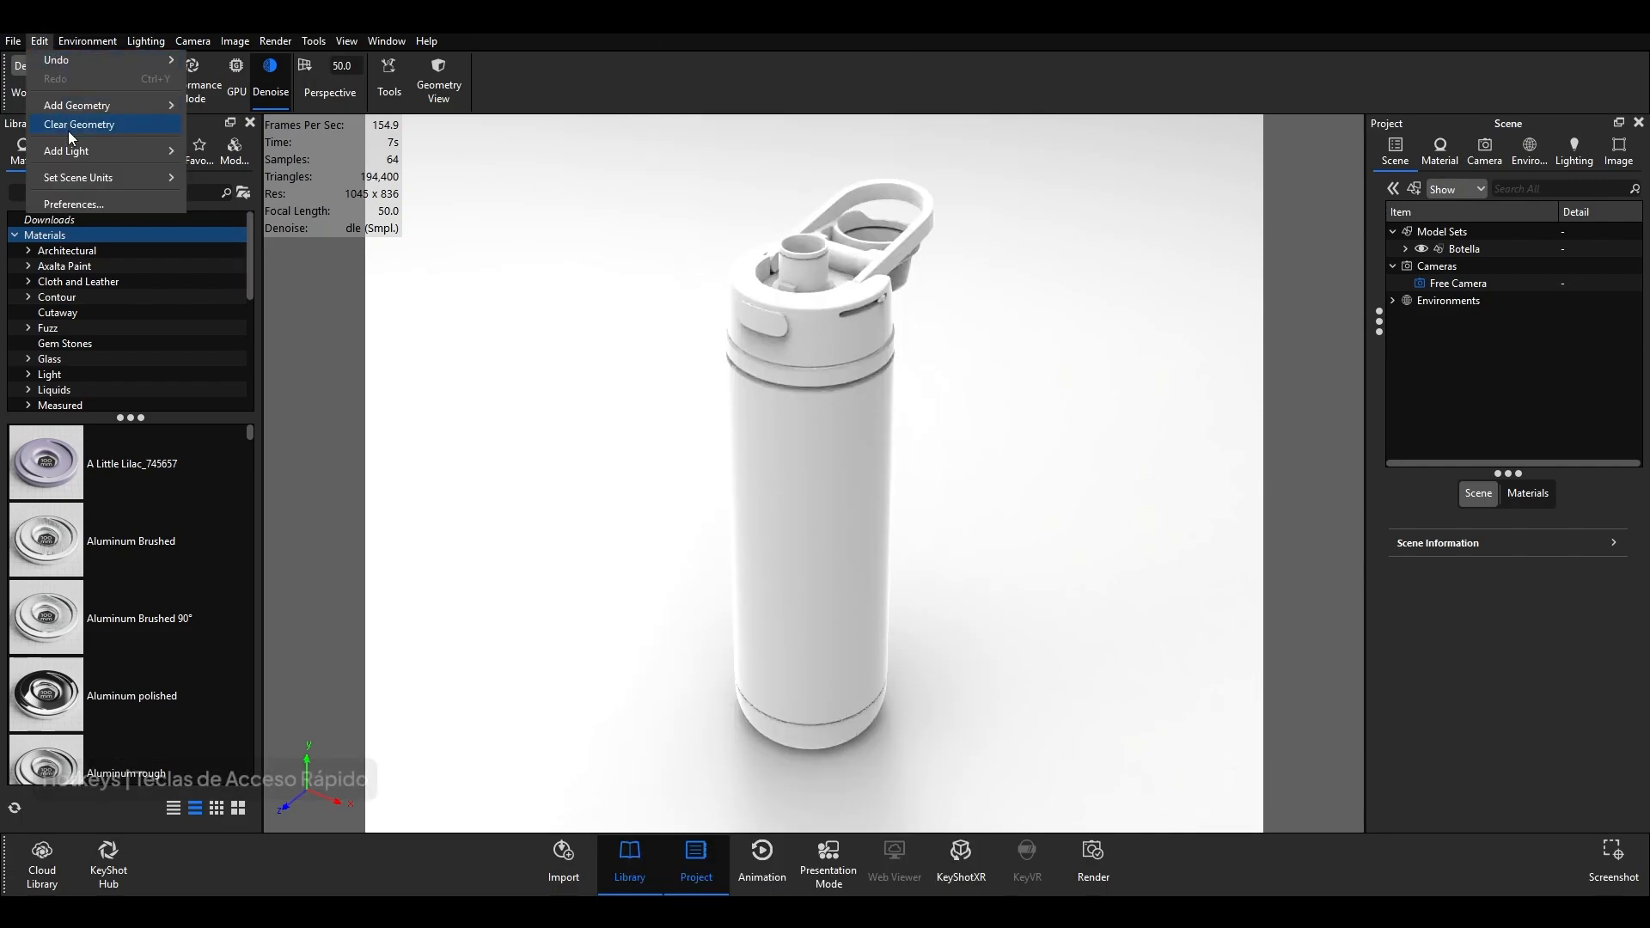
left_click(70, 203)
left_click(346, 334)
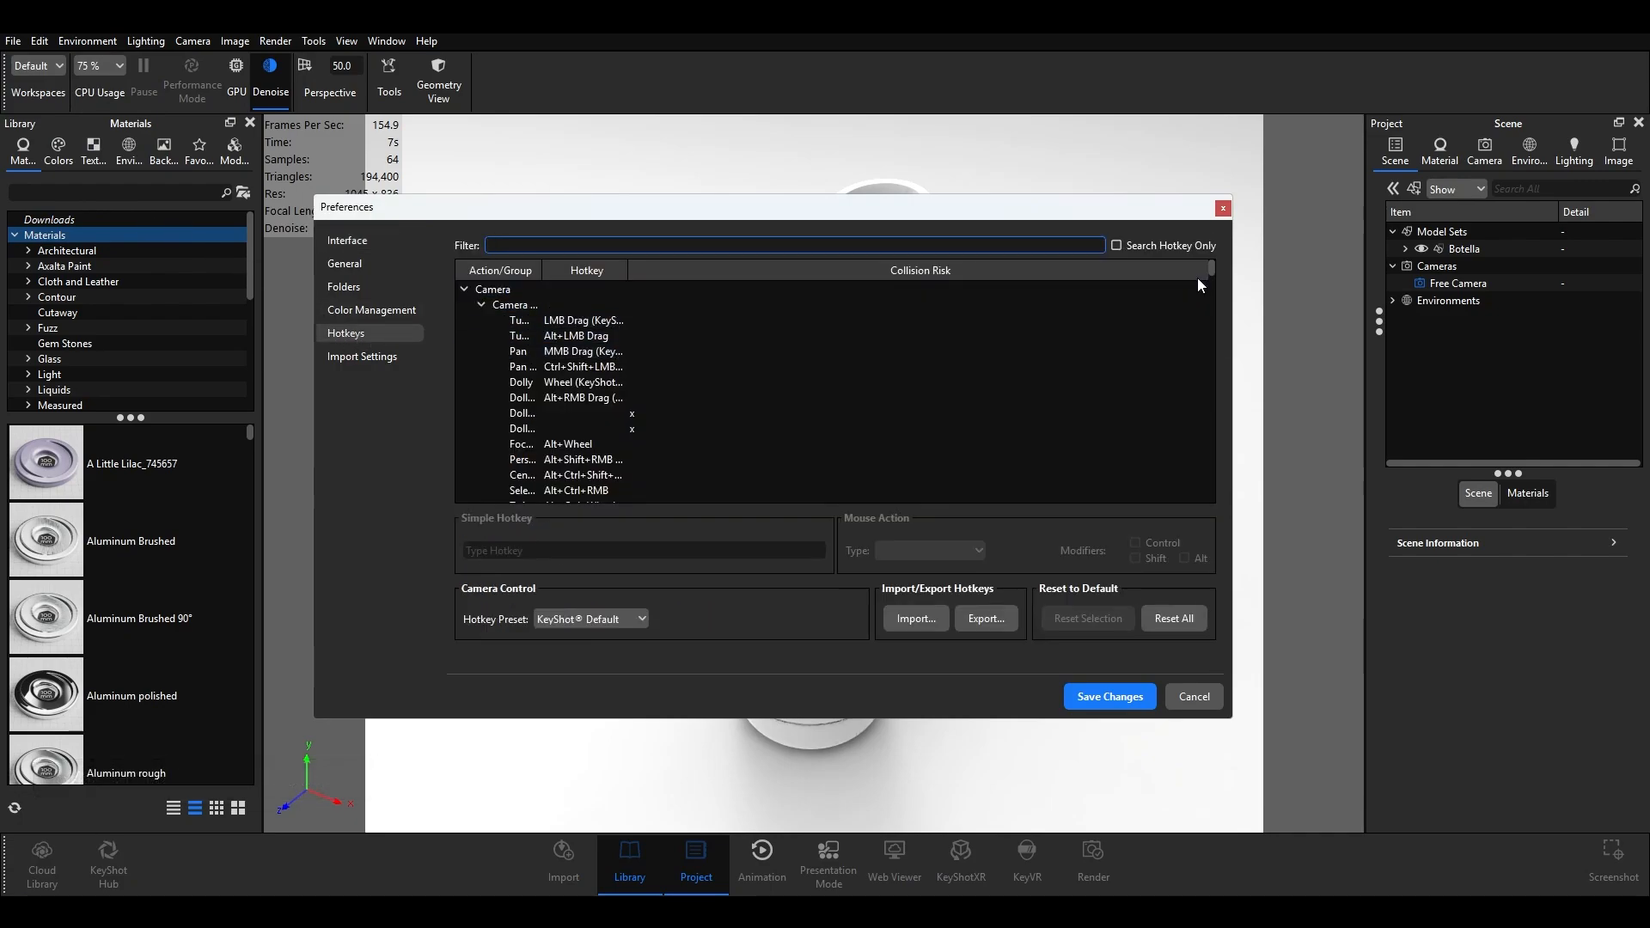
left_click_drag(1215, 265, 1209, 383)
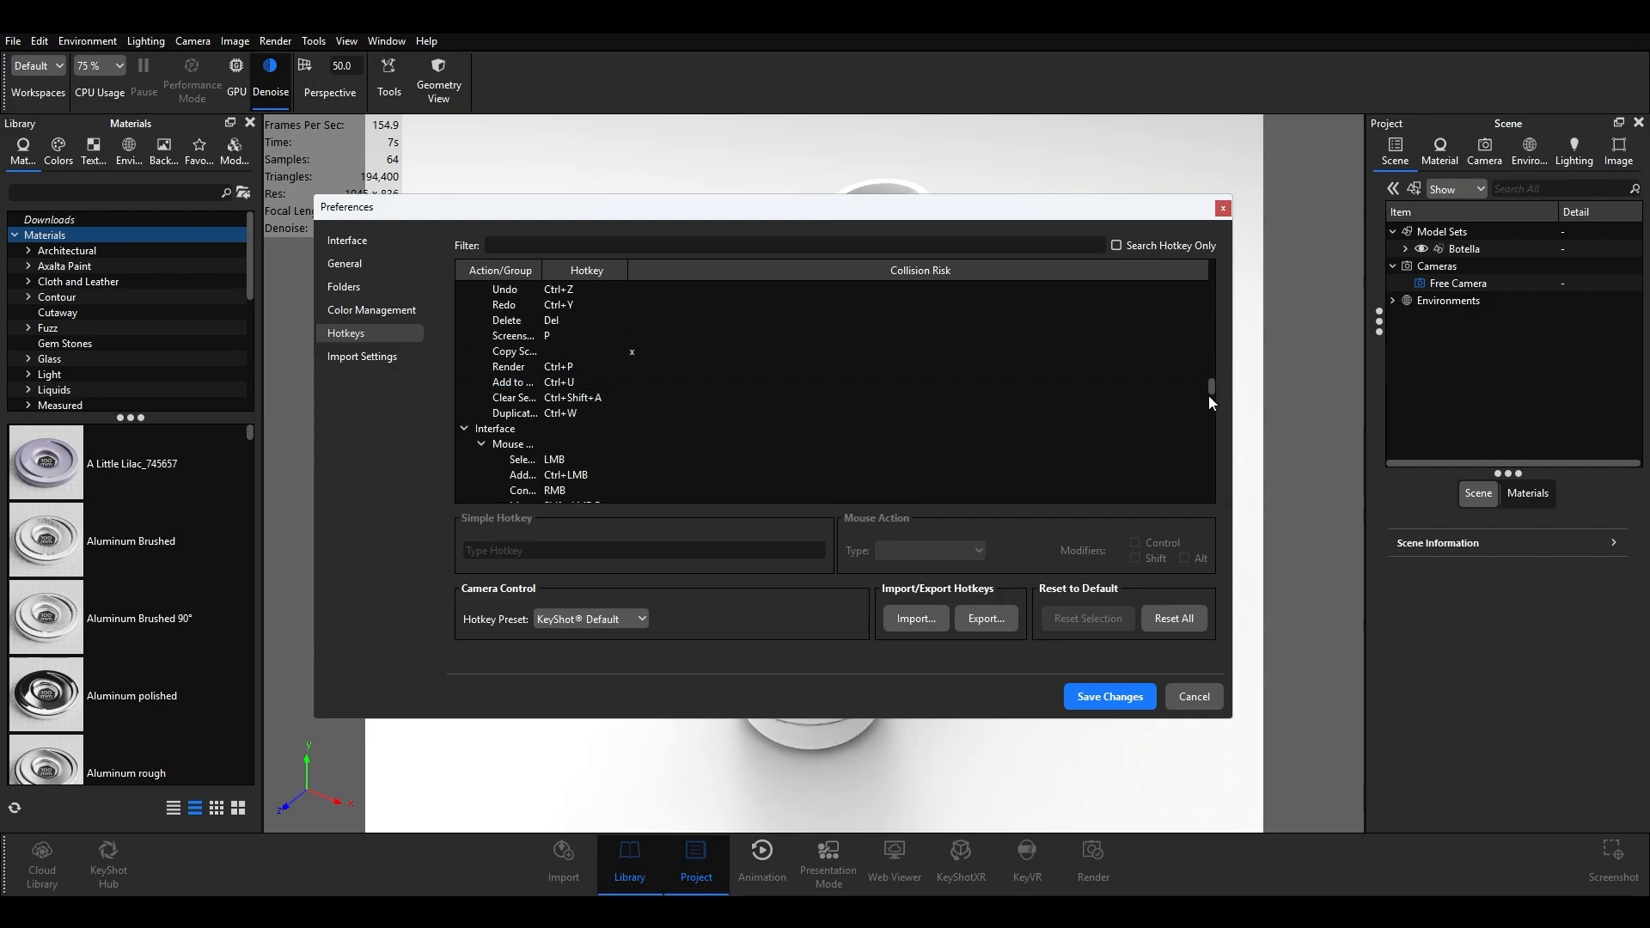
left_click(640, 623)
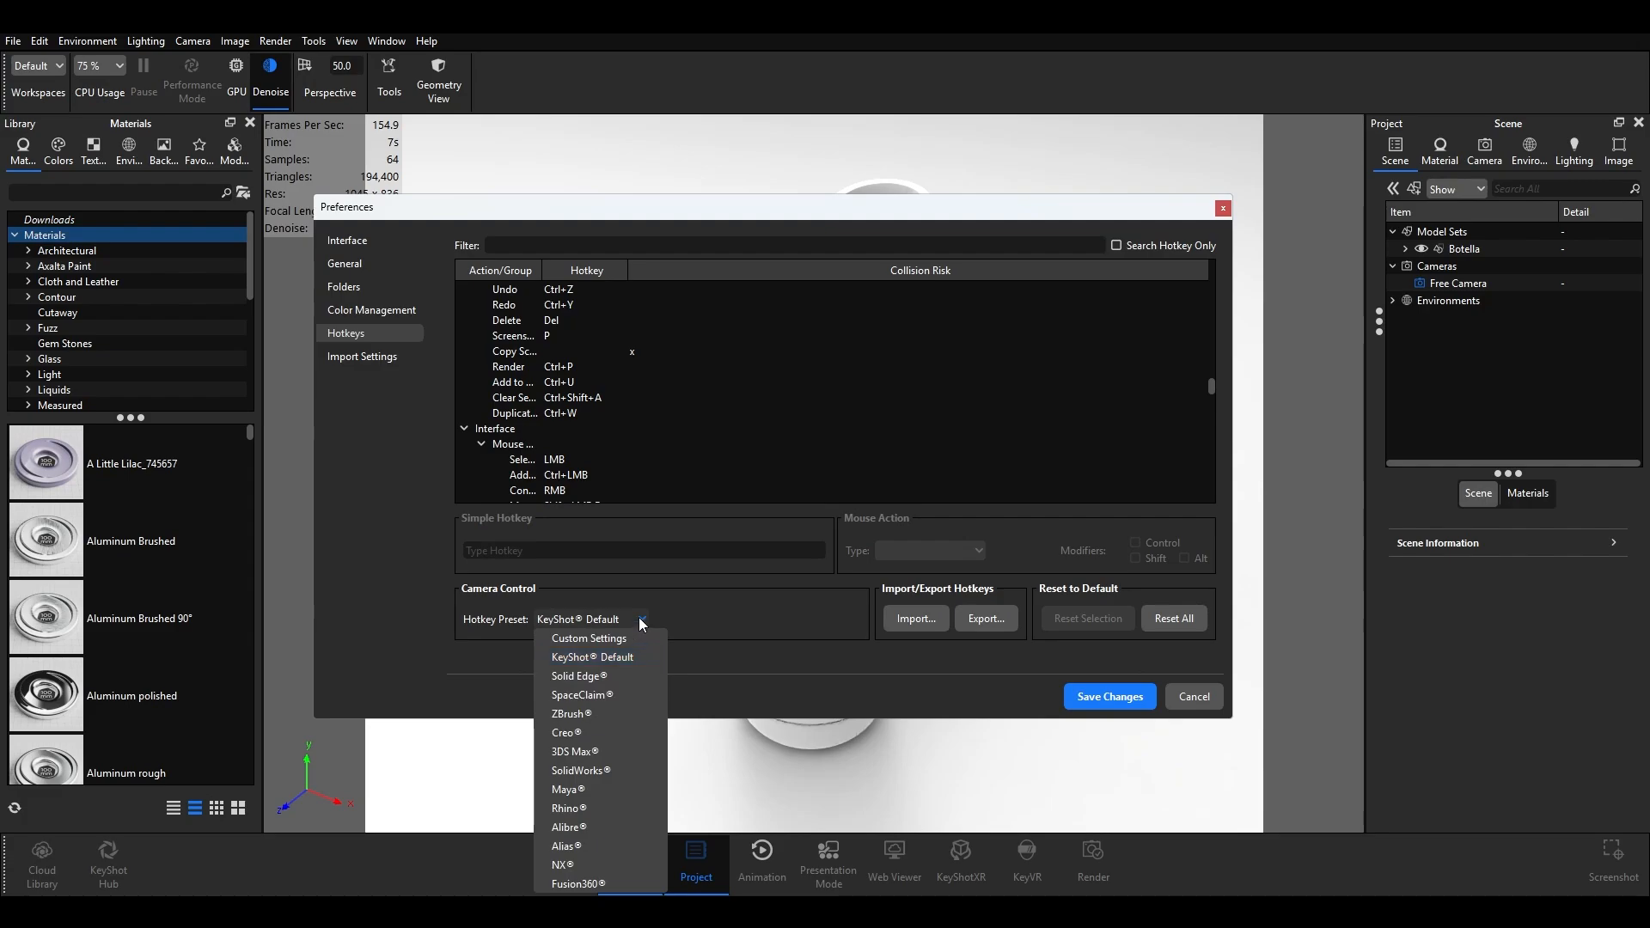
left_click(640, 618)
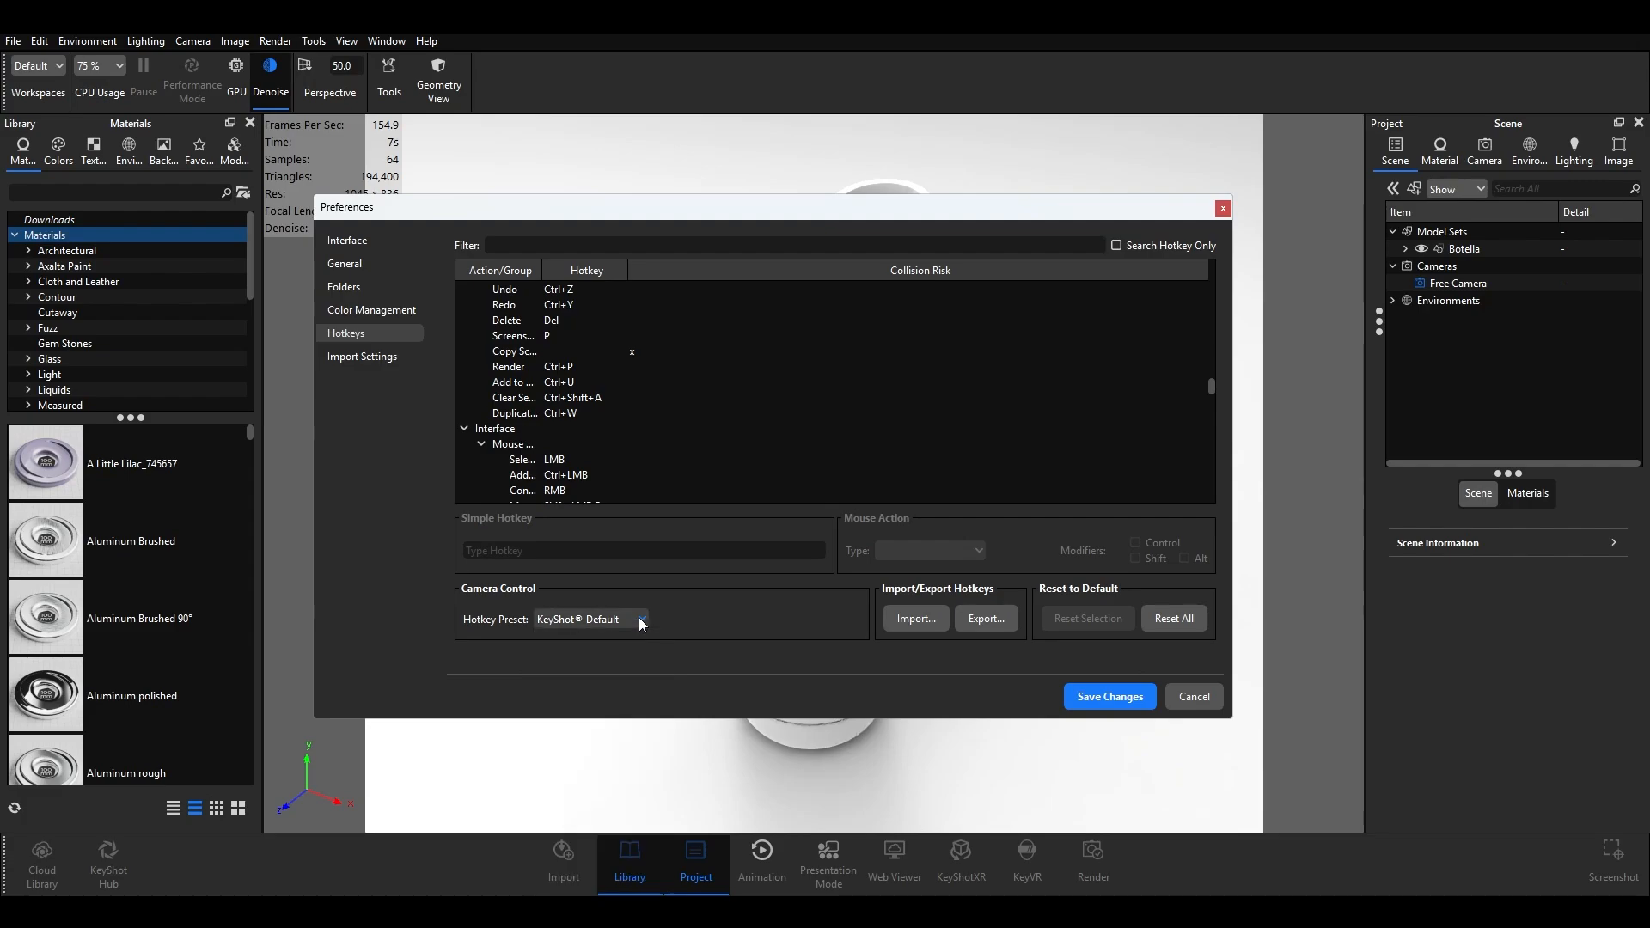
left_click(1202, 696)
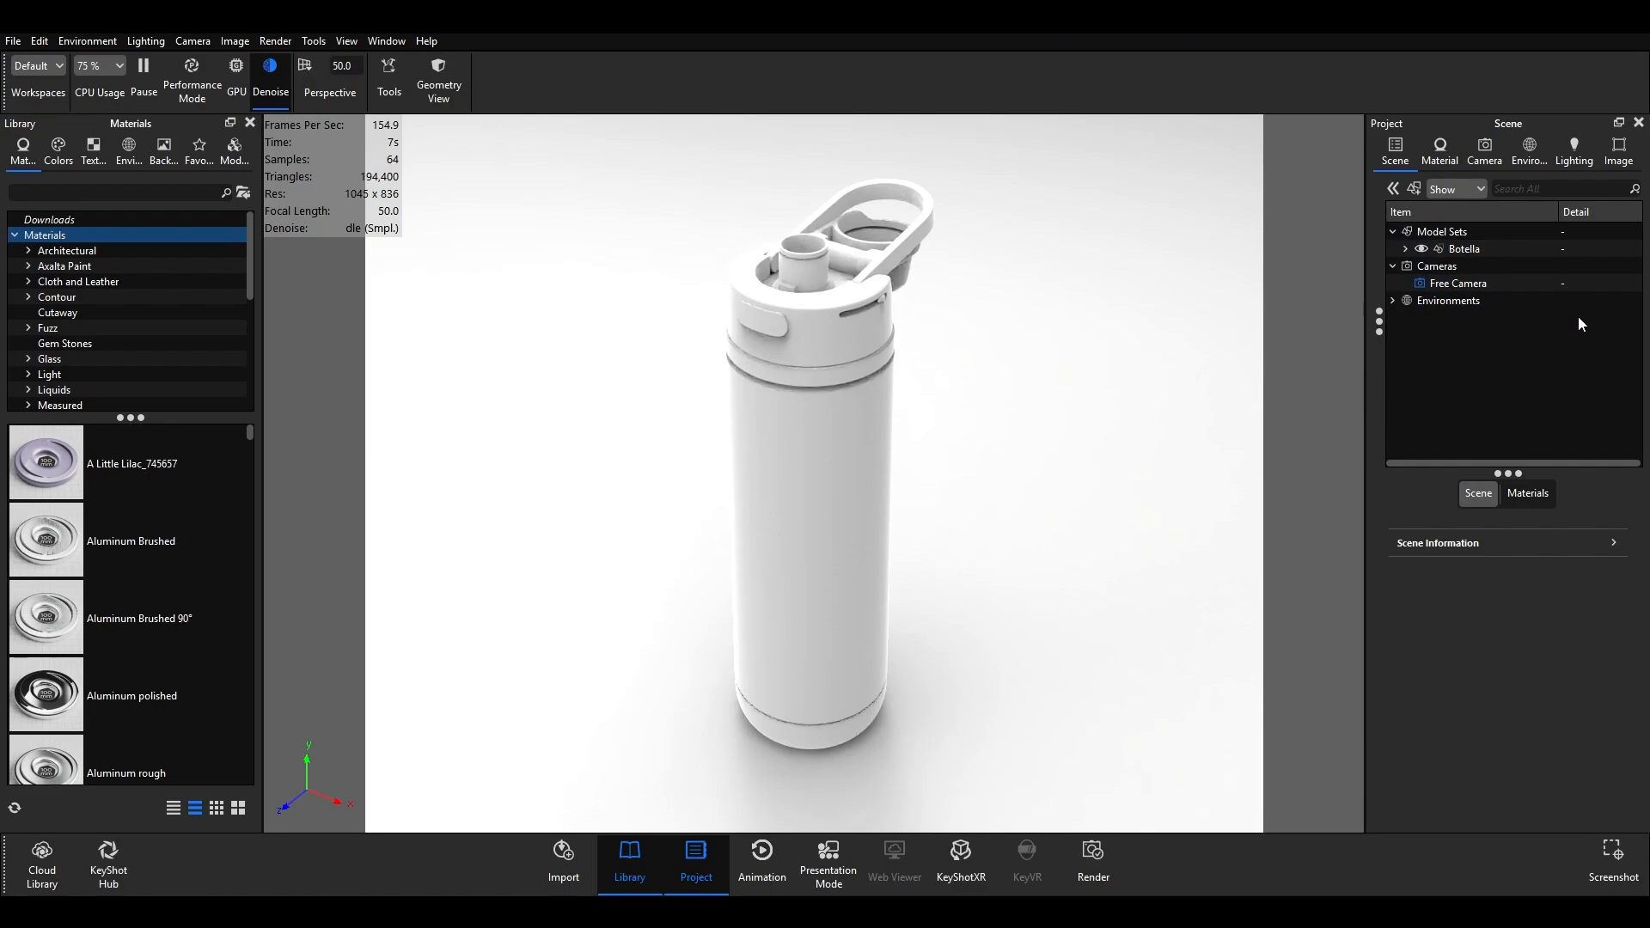
- Expand the Botella model set in the scene tree and examine its parts, including the geometry inside Tapa
left_click(1407, 249)
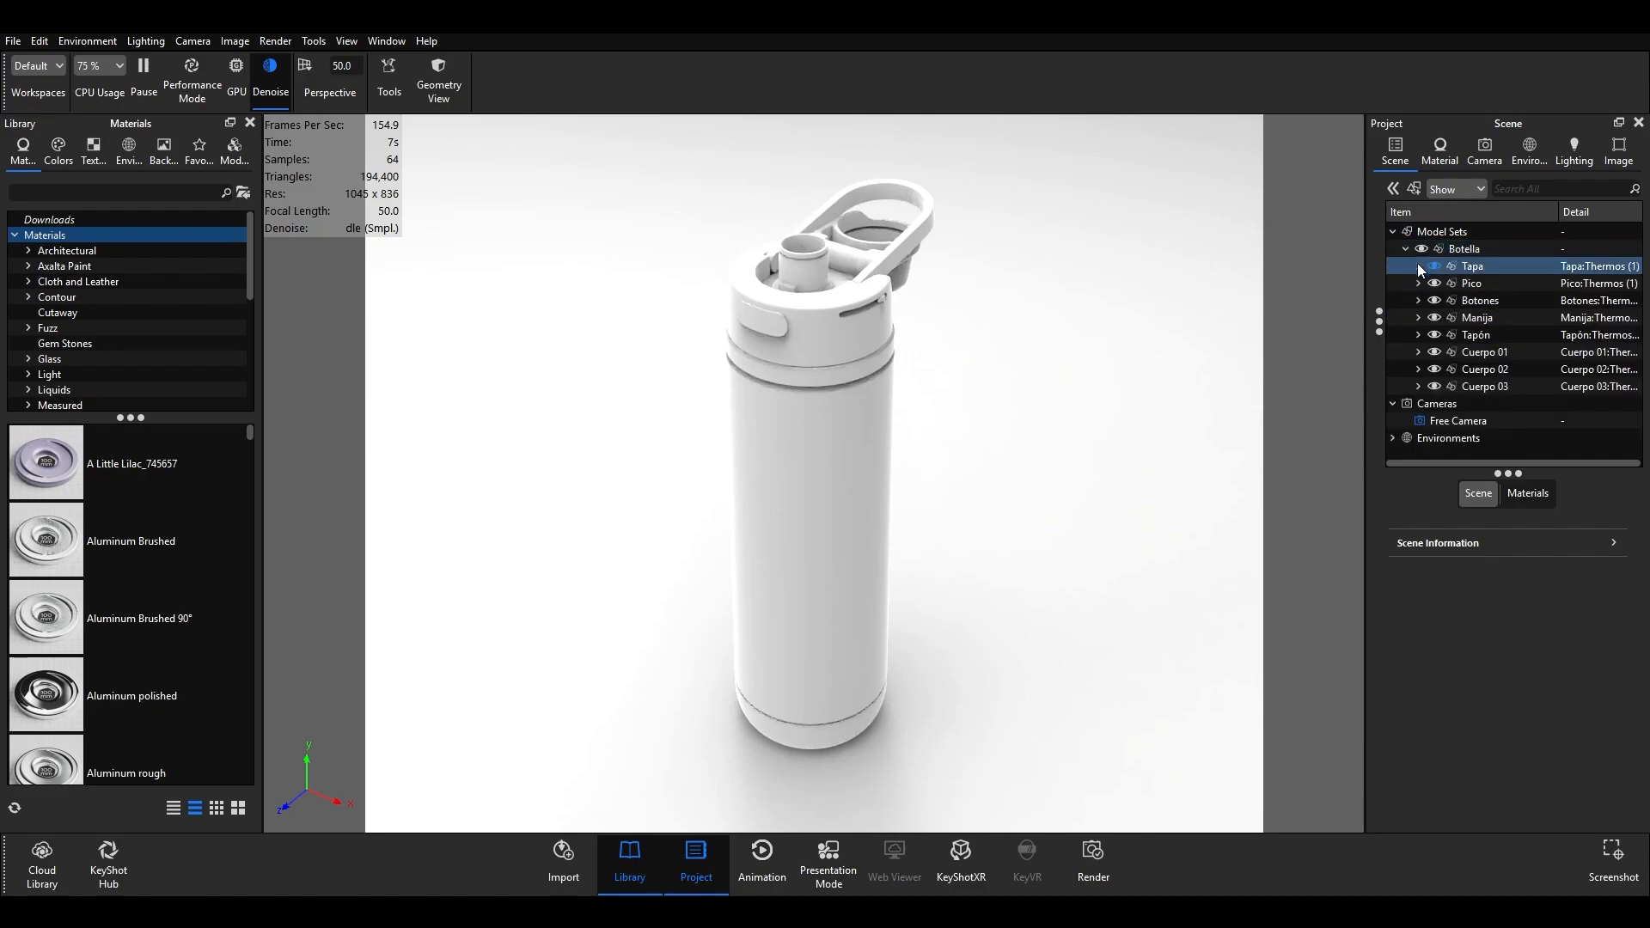
left_click(1418, 267)
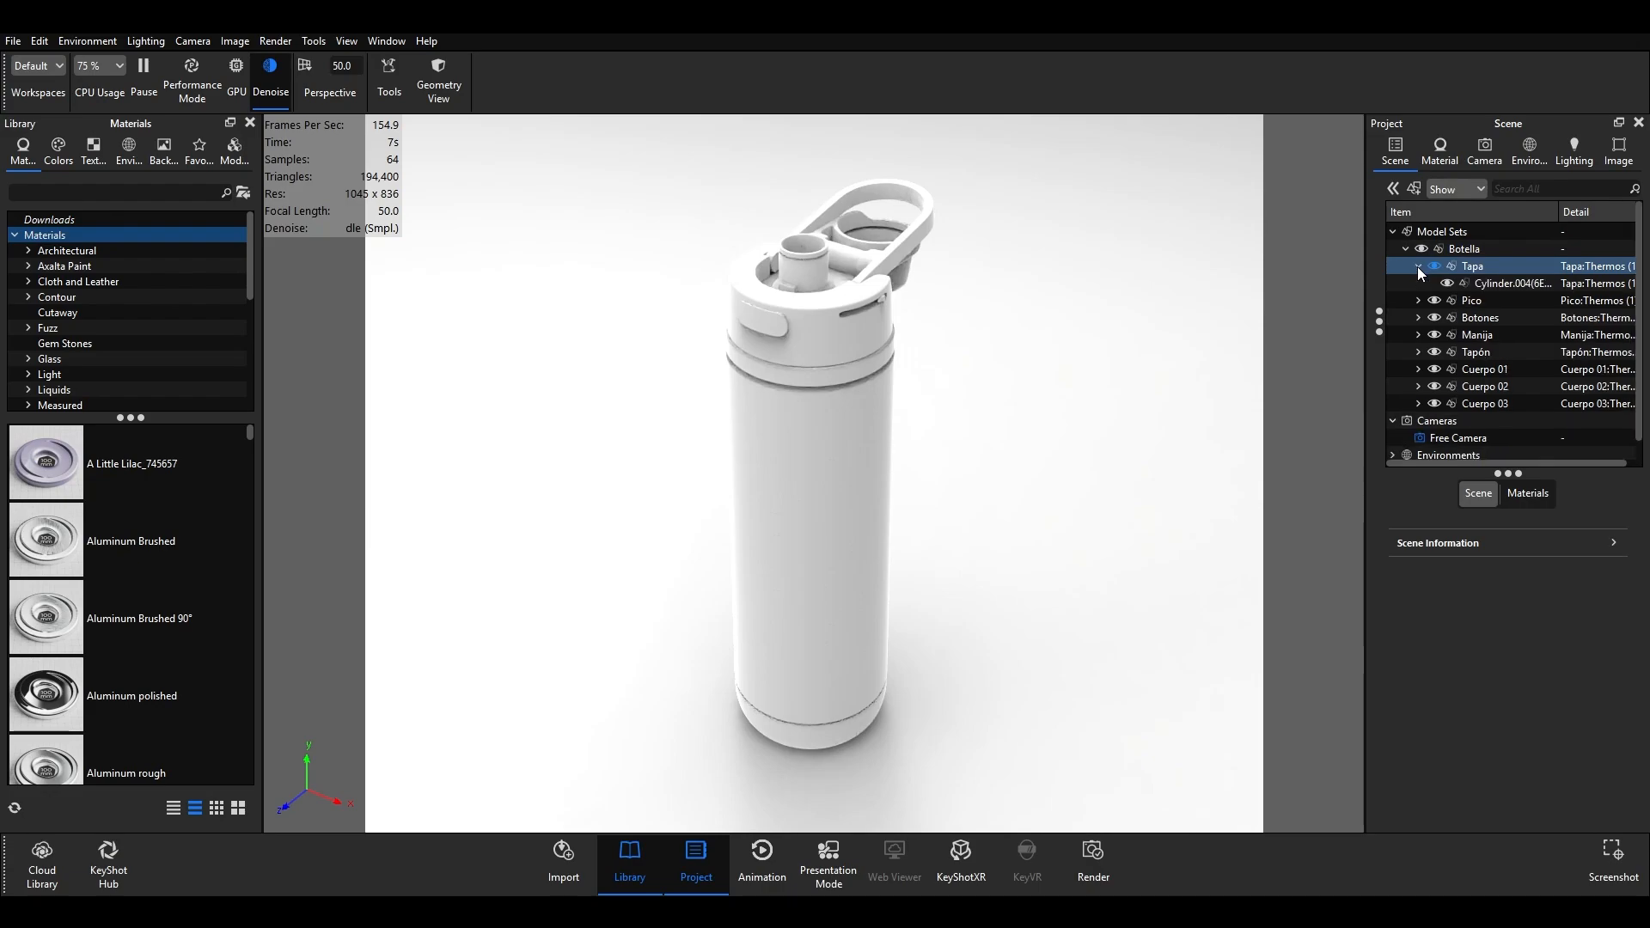
left_click(1417, 266)
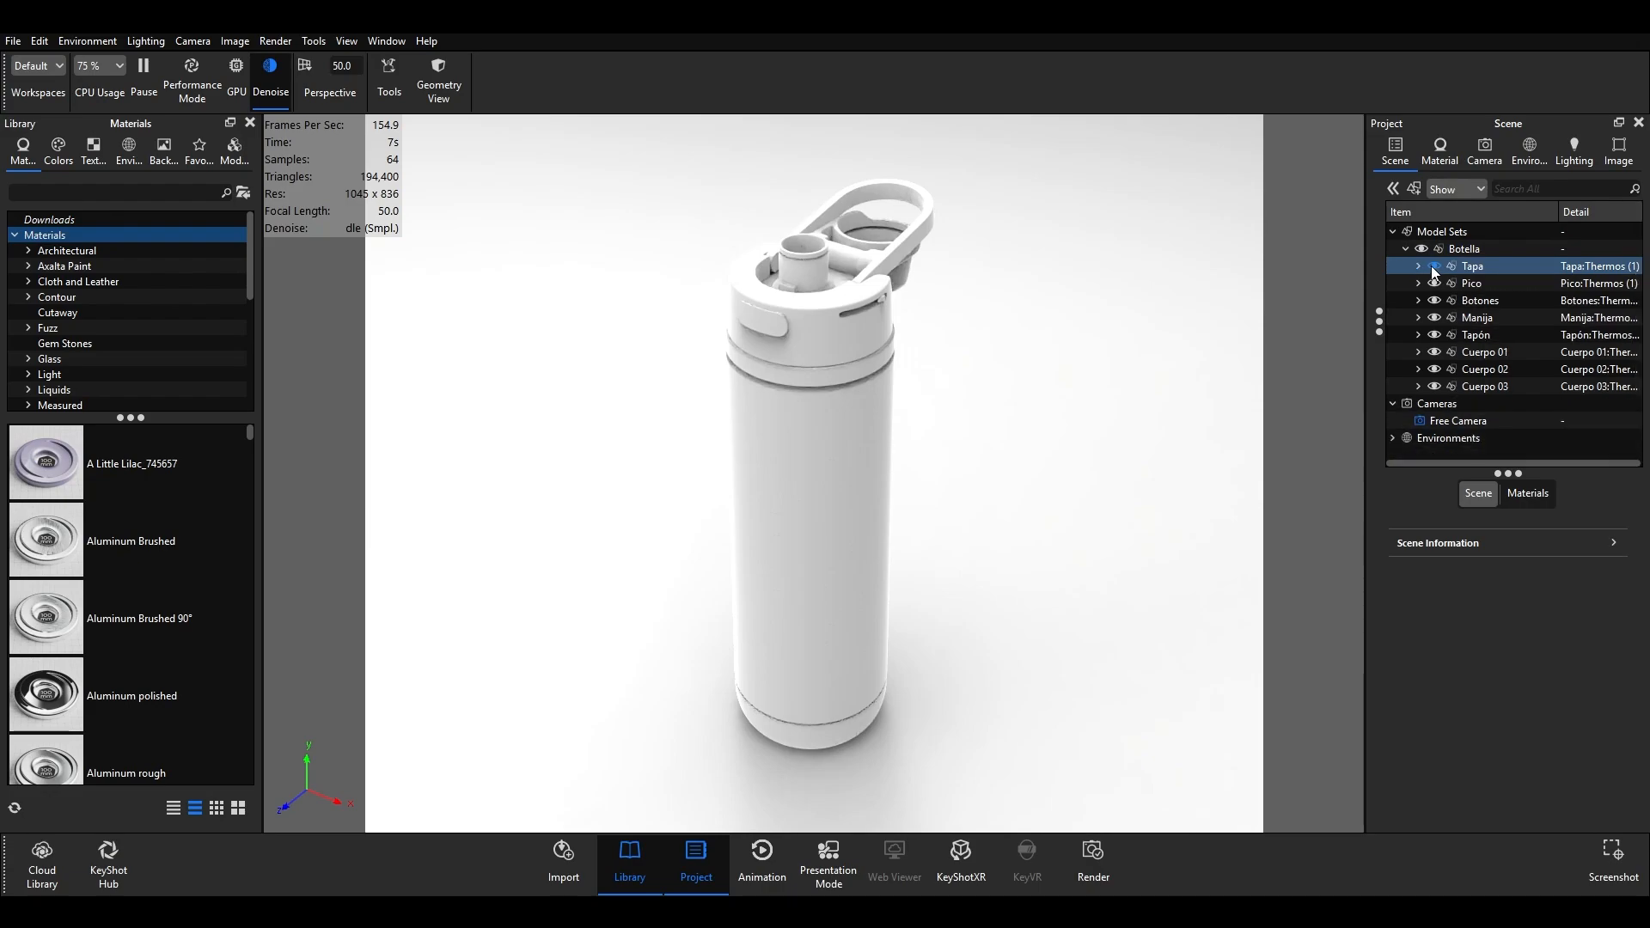
left_click(1604, 249)
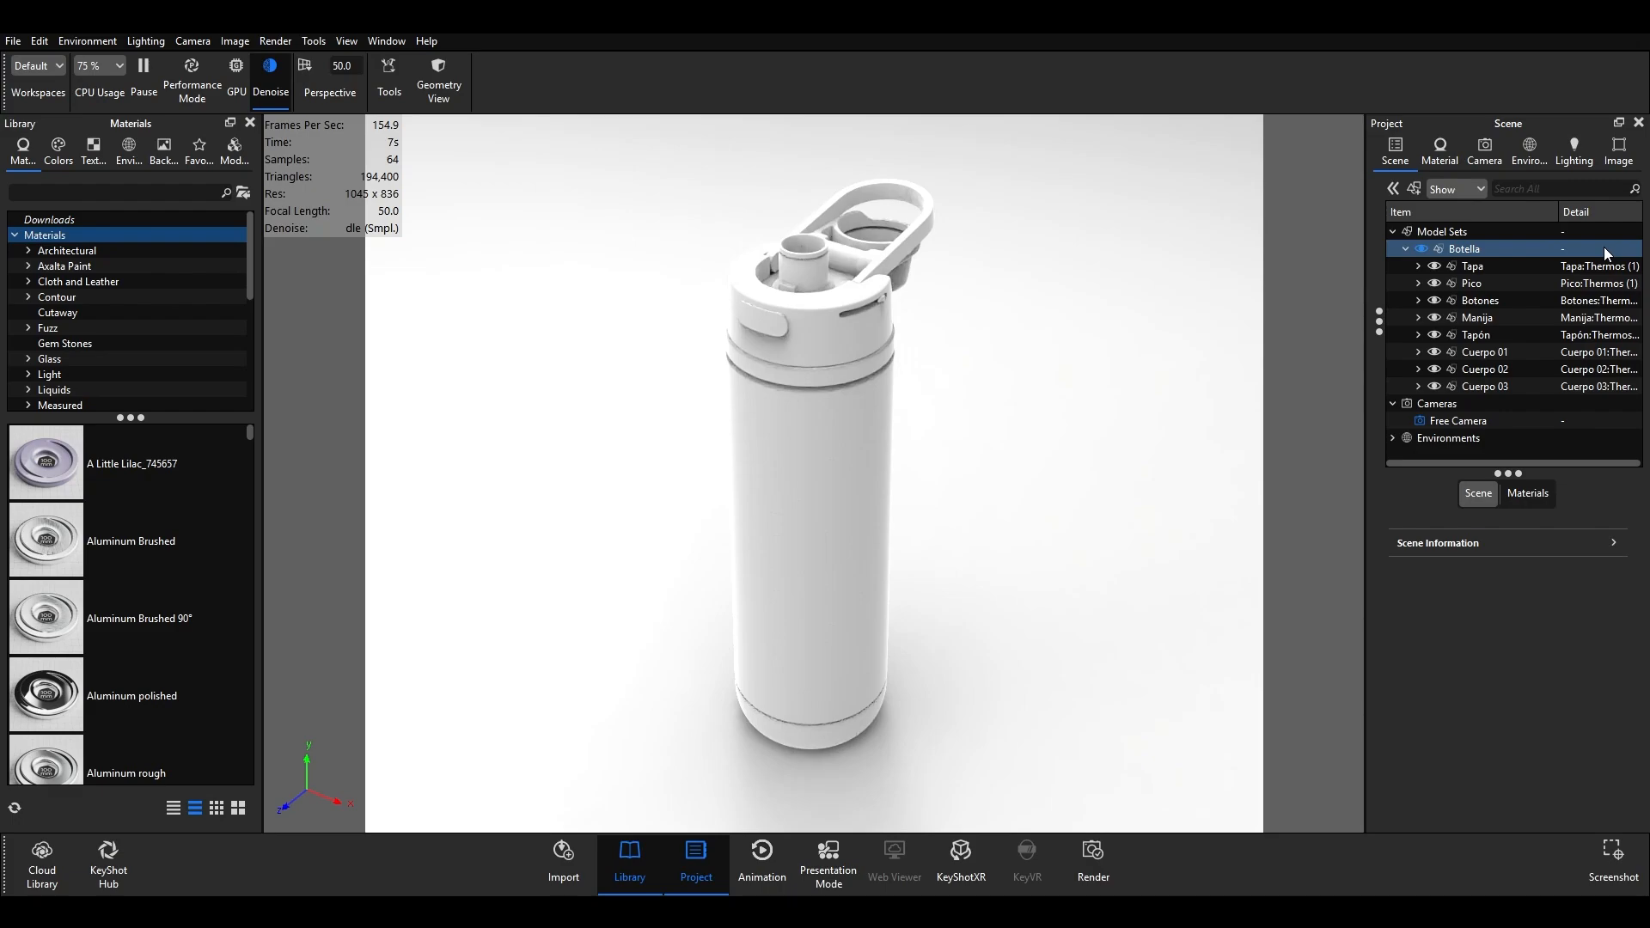
left_click_drag(1602, 245, 1531, 389)
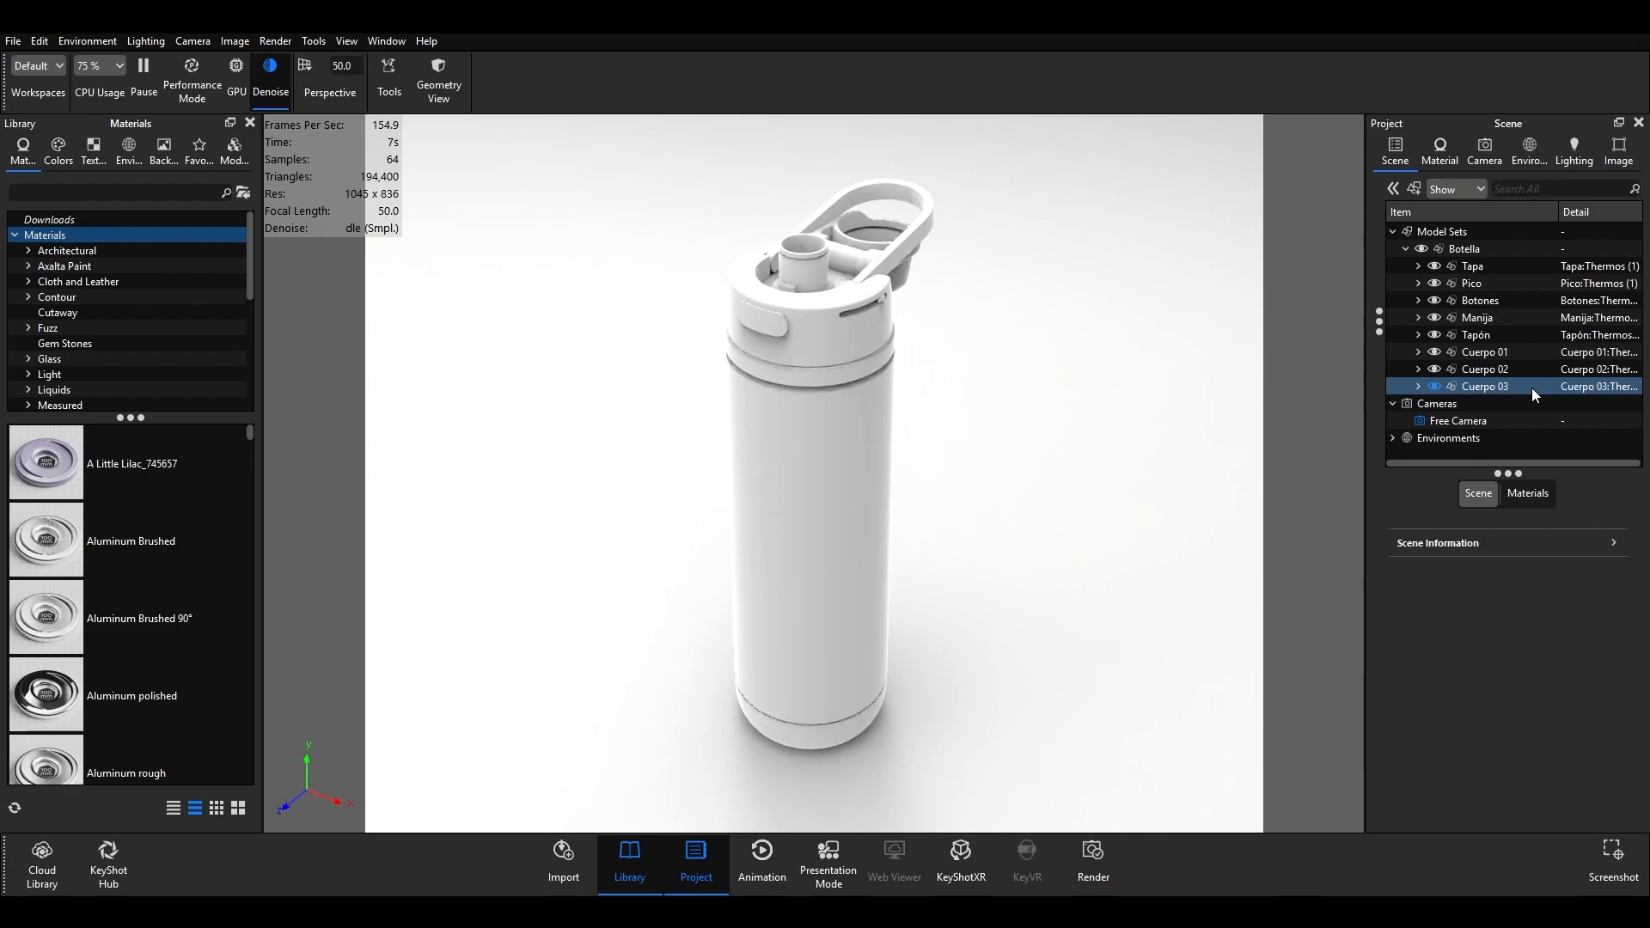
left_click_drag(1531, 388, 1533, 270)
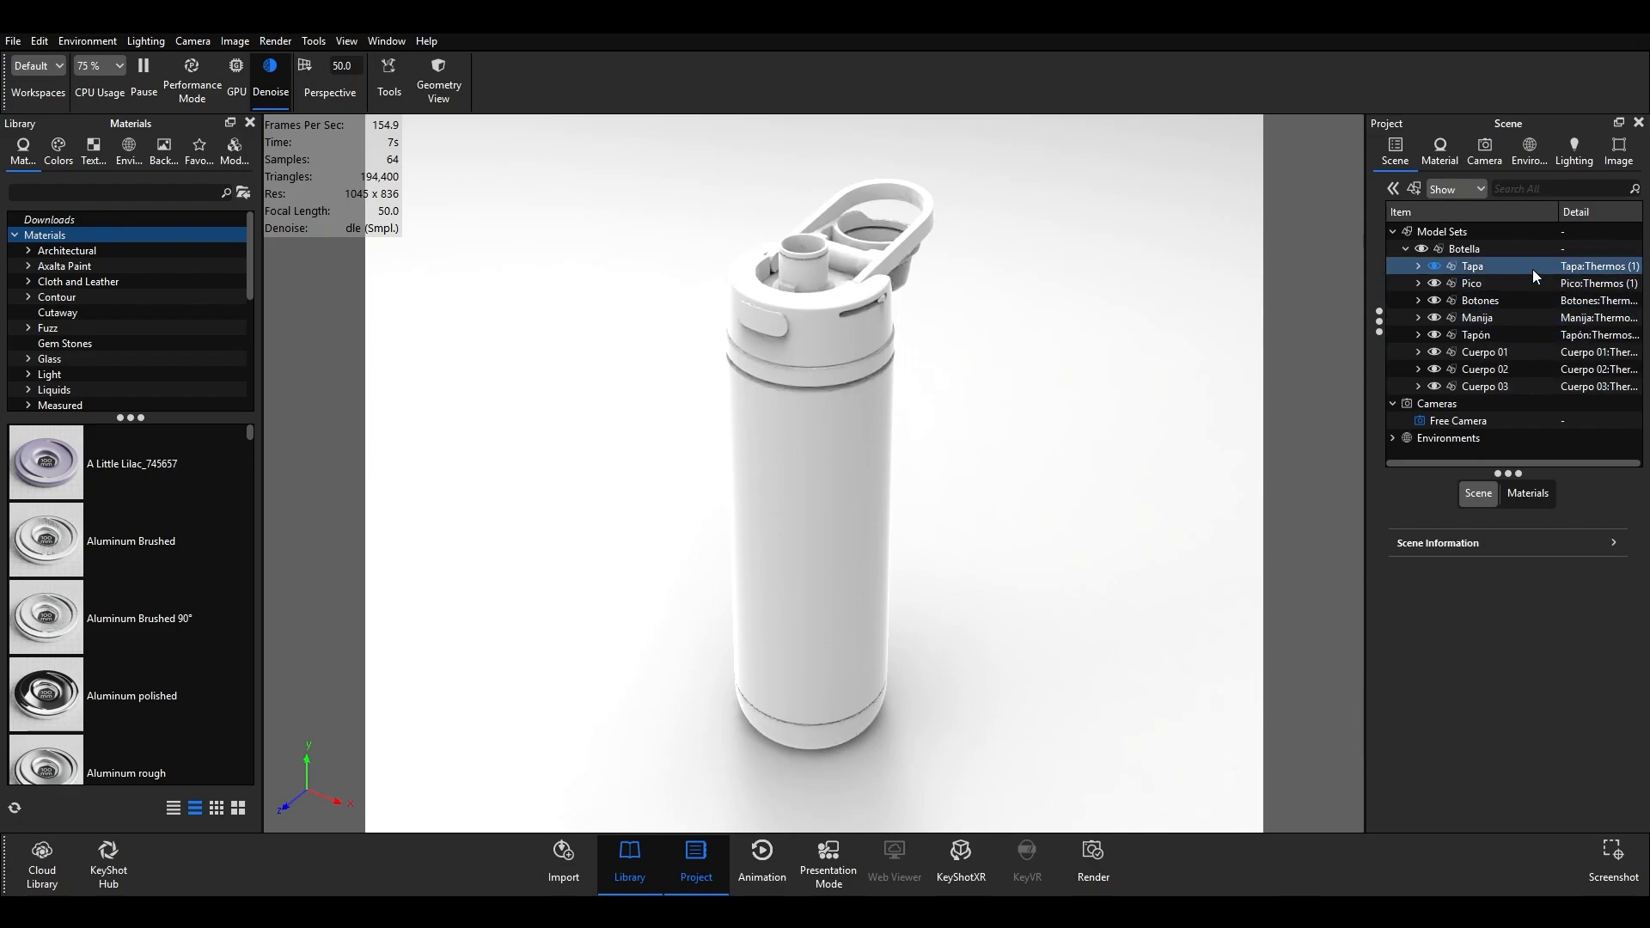
- Select each part of the Botella model set in turn, from Tapa to Cuerpo 03, to identify it in the real-time view
left_click(1533, 270)
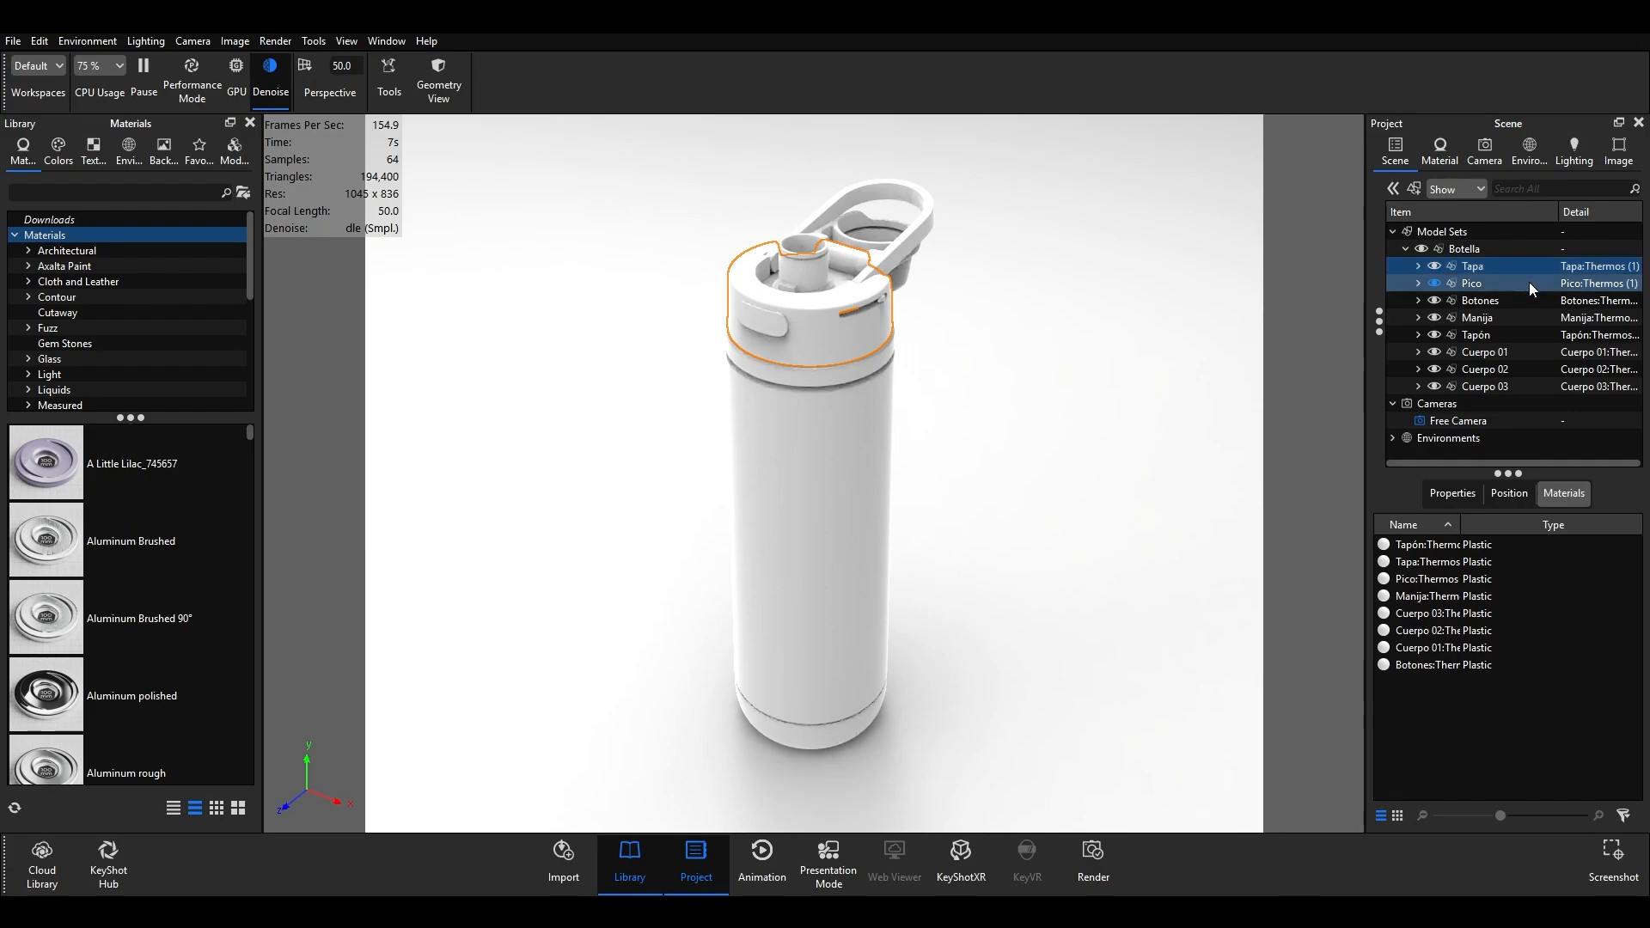
left_click(1528, 282)
left_click(1528, 297)
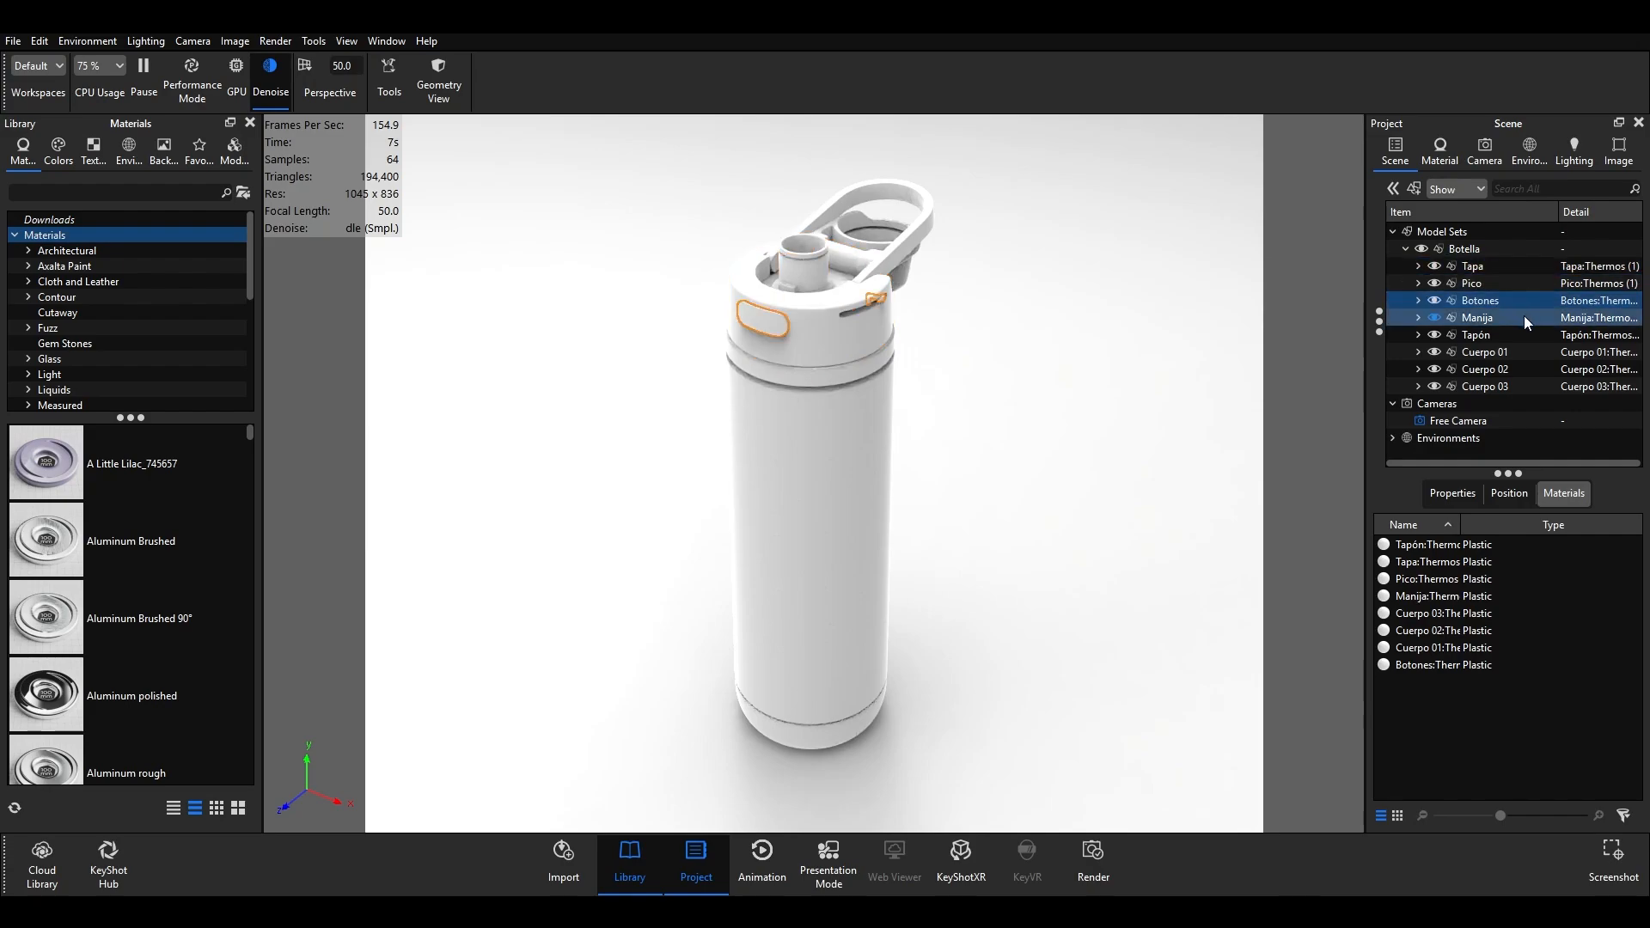
left_click(1524, 317)
left_click(1520, 332)
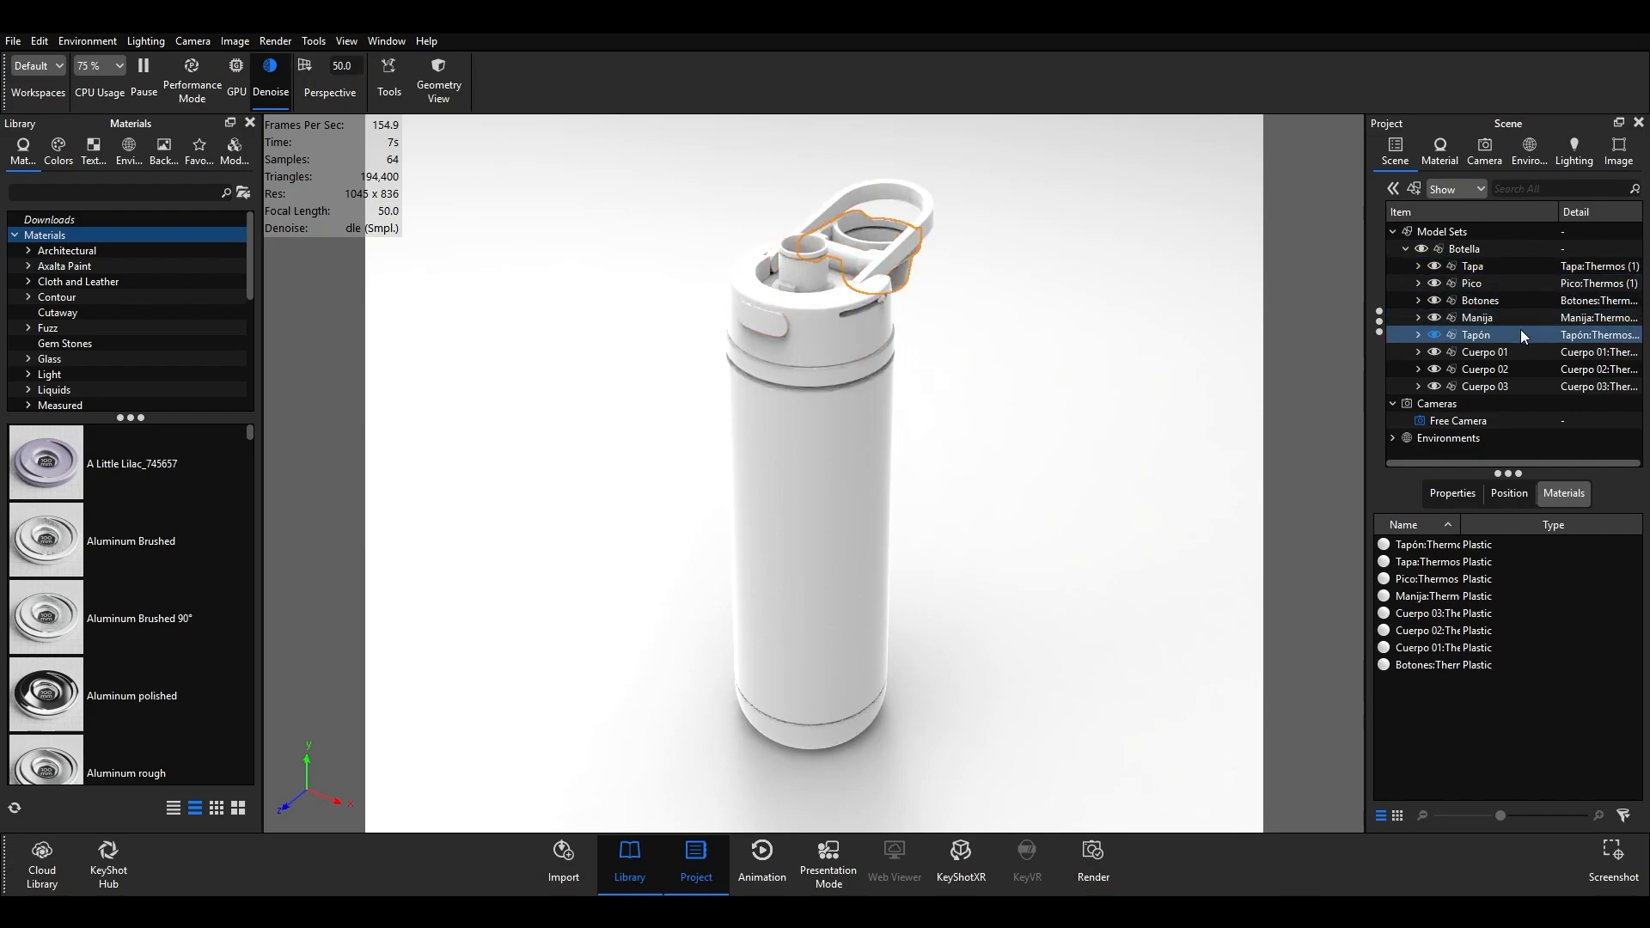
left_click(1524, 348)
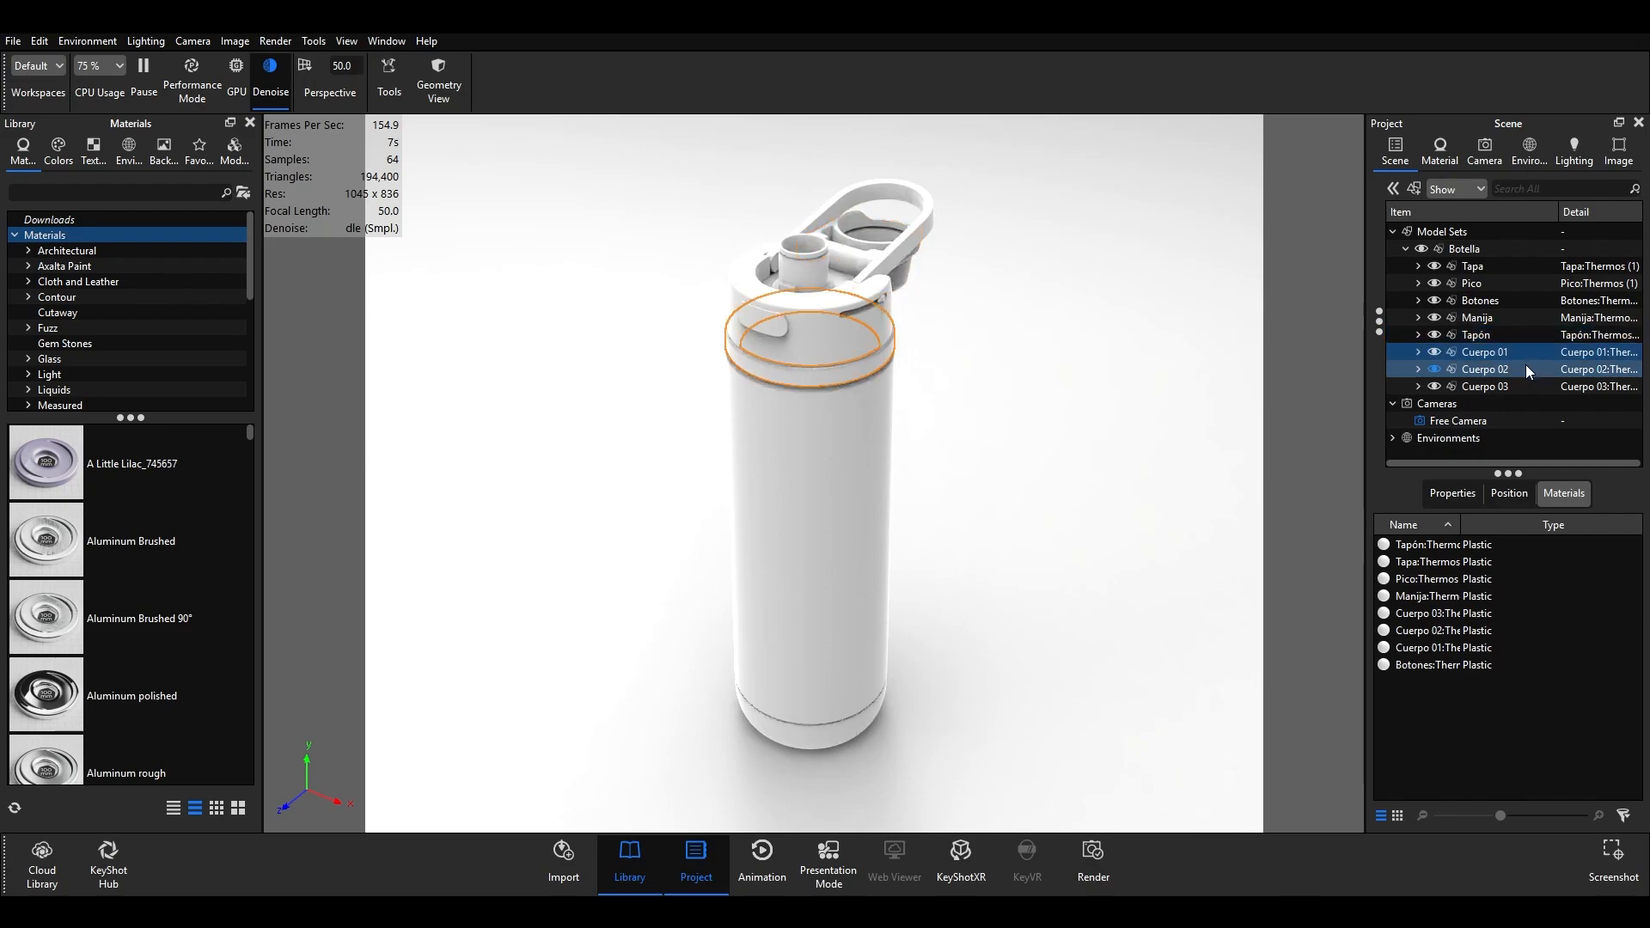
left_click(1526, 370)
left_click(1523, 387)
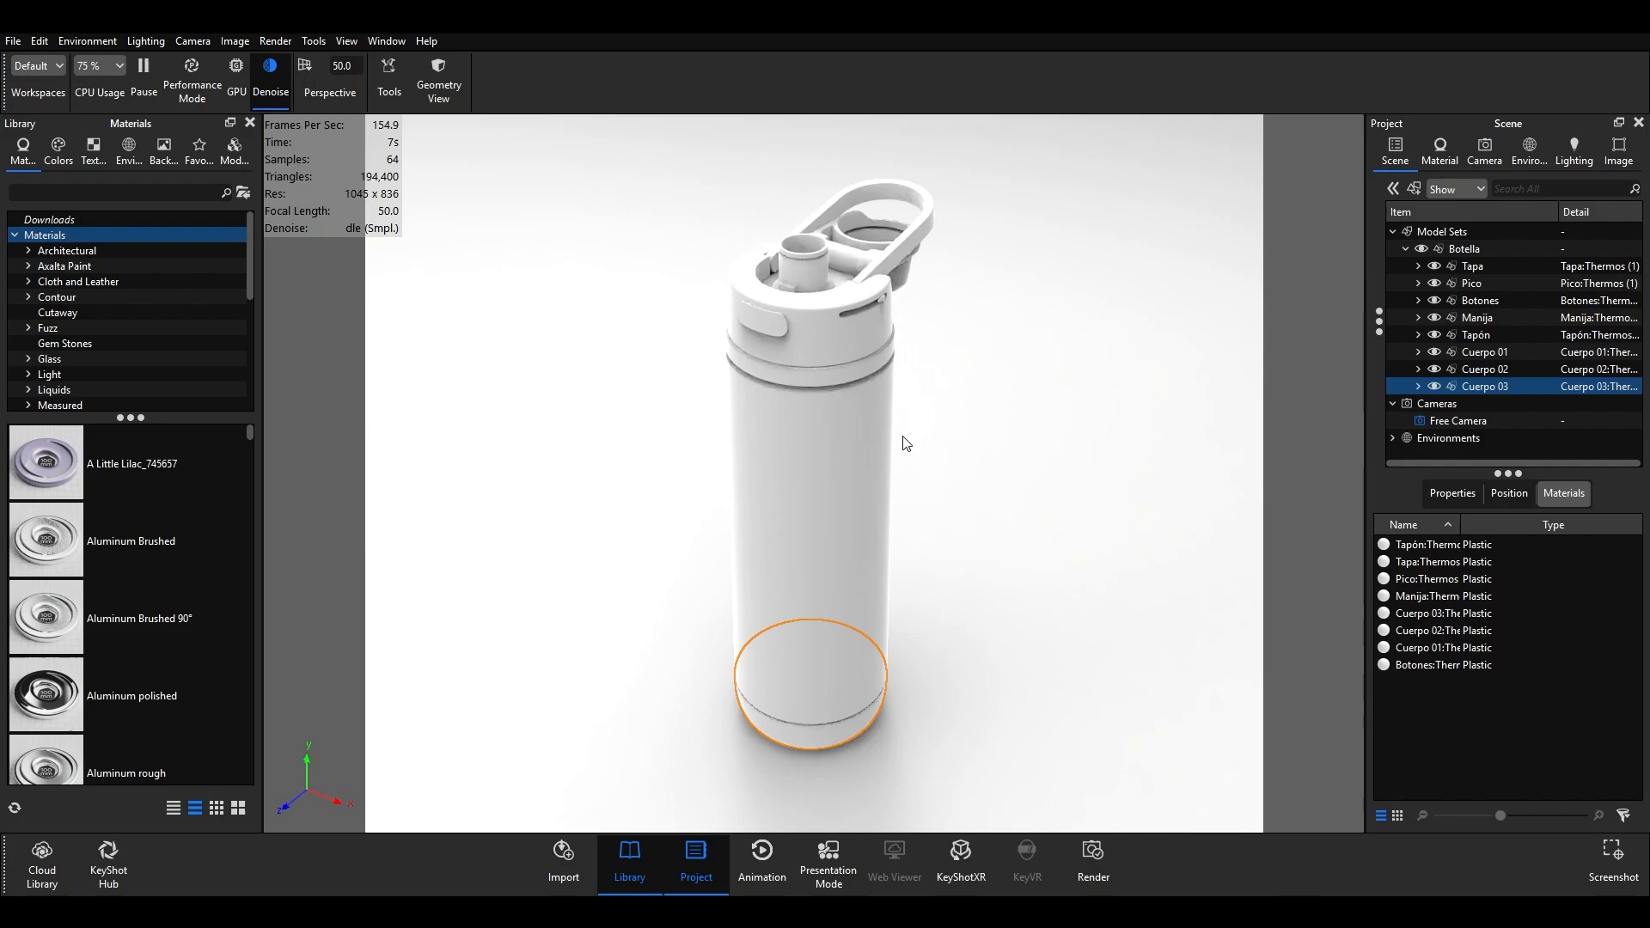
- Select the bottle's main body, the ring below the lid and the lid itself directly in the real-time view
left_click(863, 441)
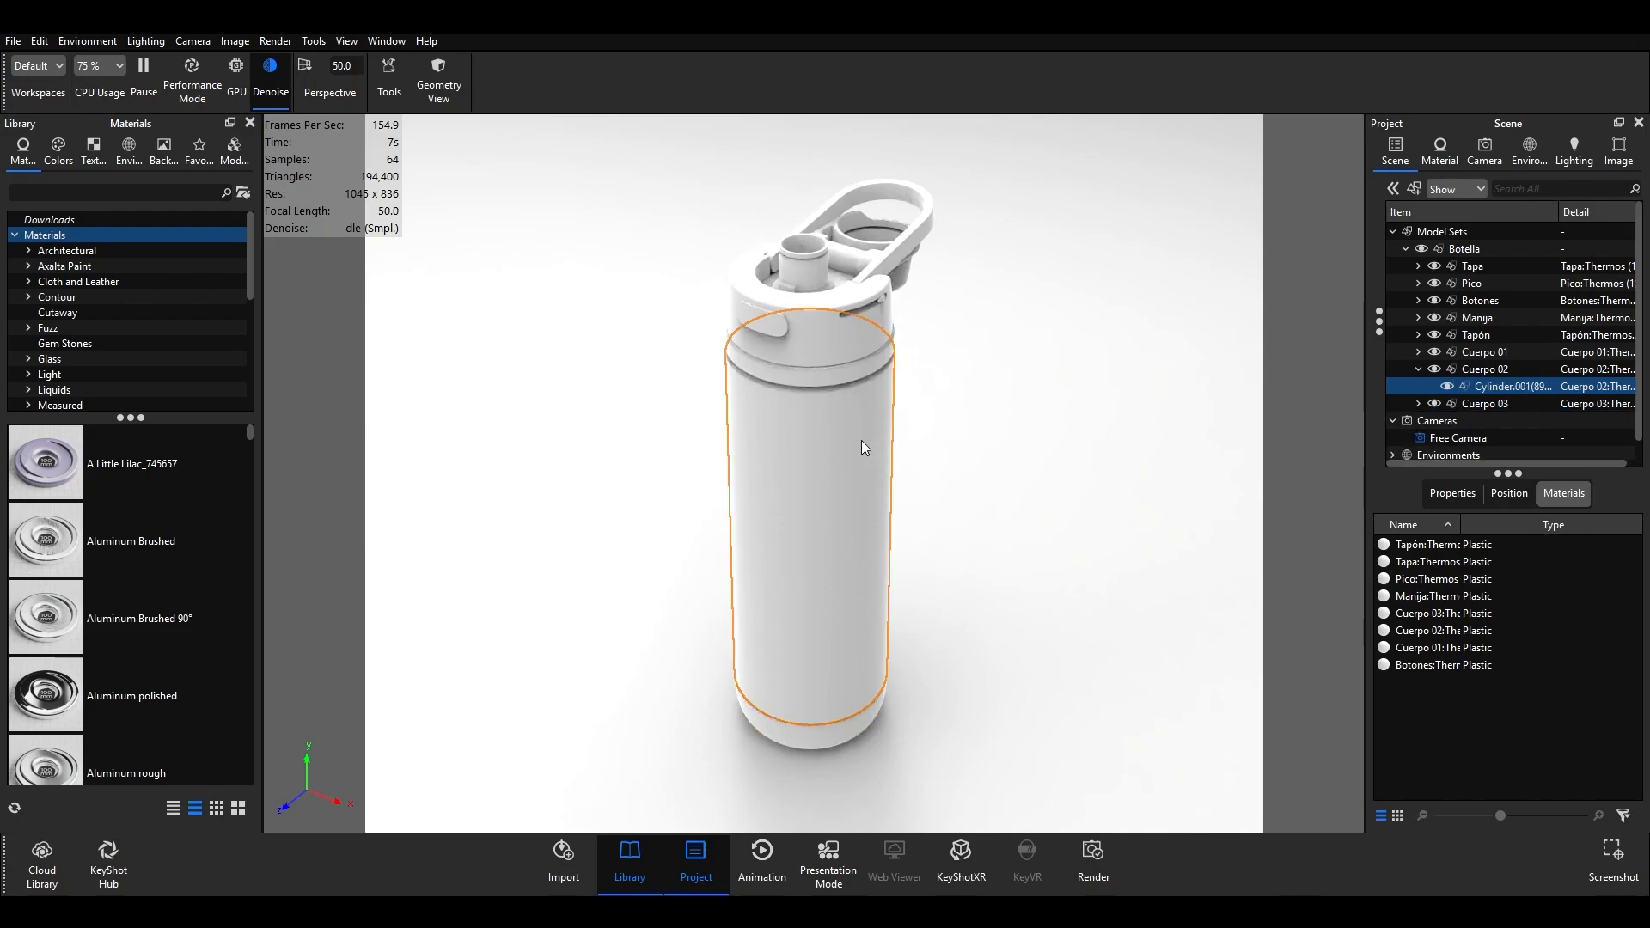
left_click(830, 381)
left_click(829, 350)
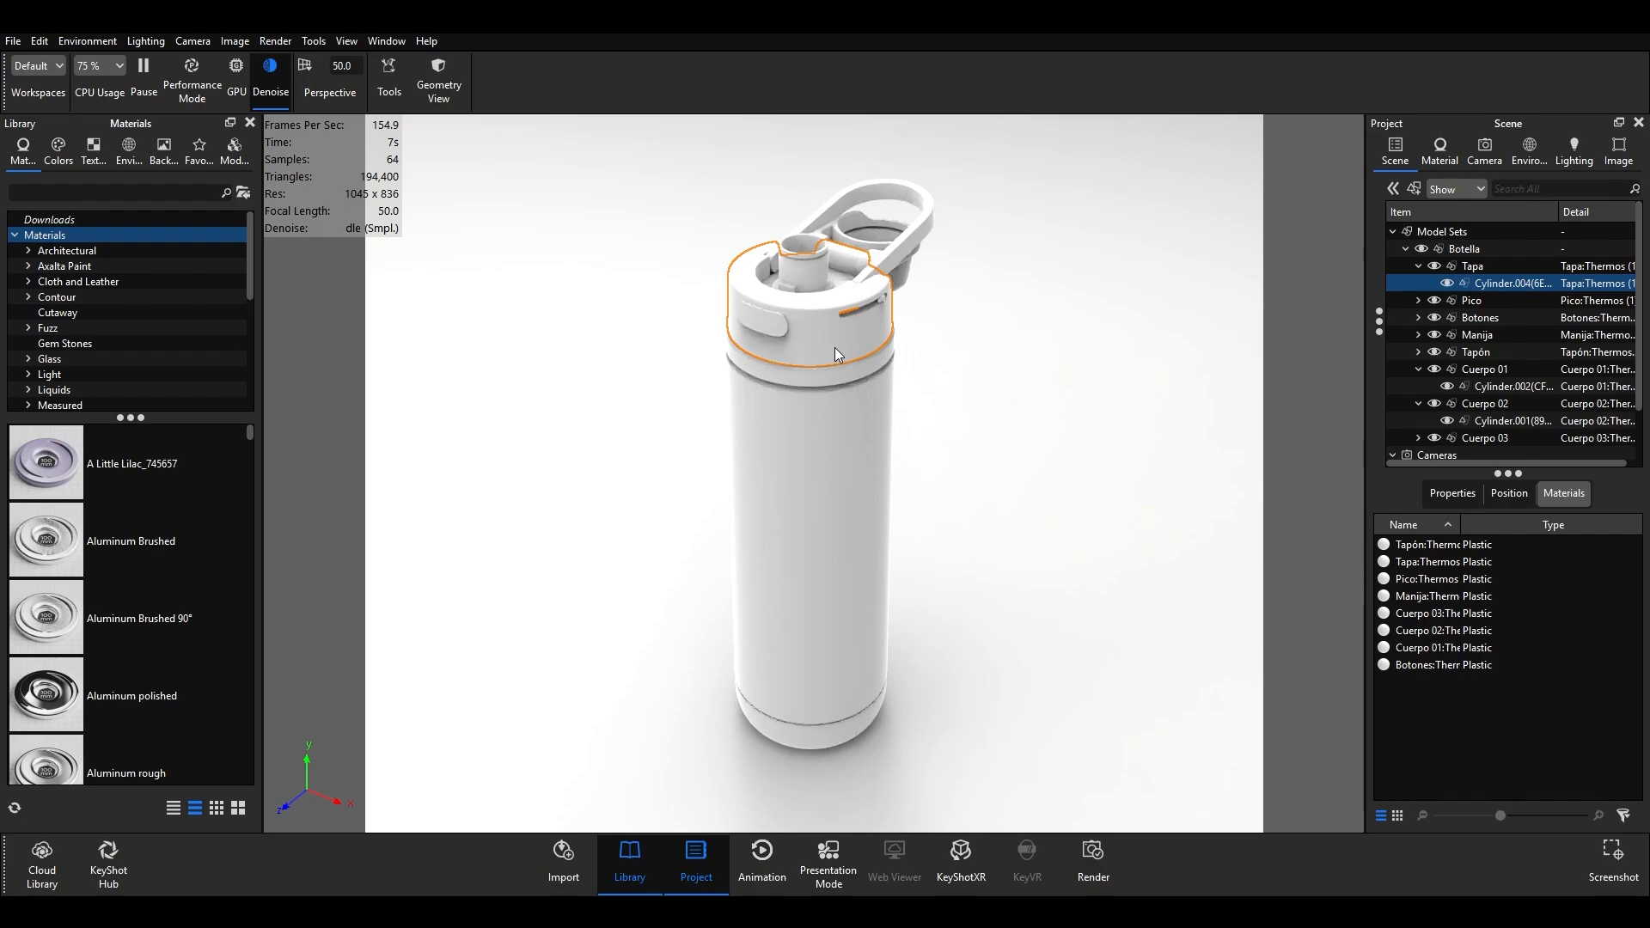
- Review the lid's properties, position and the full names in the materials list, and open the lid's material for editing
left_click(1446, 495)
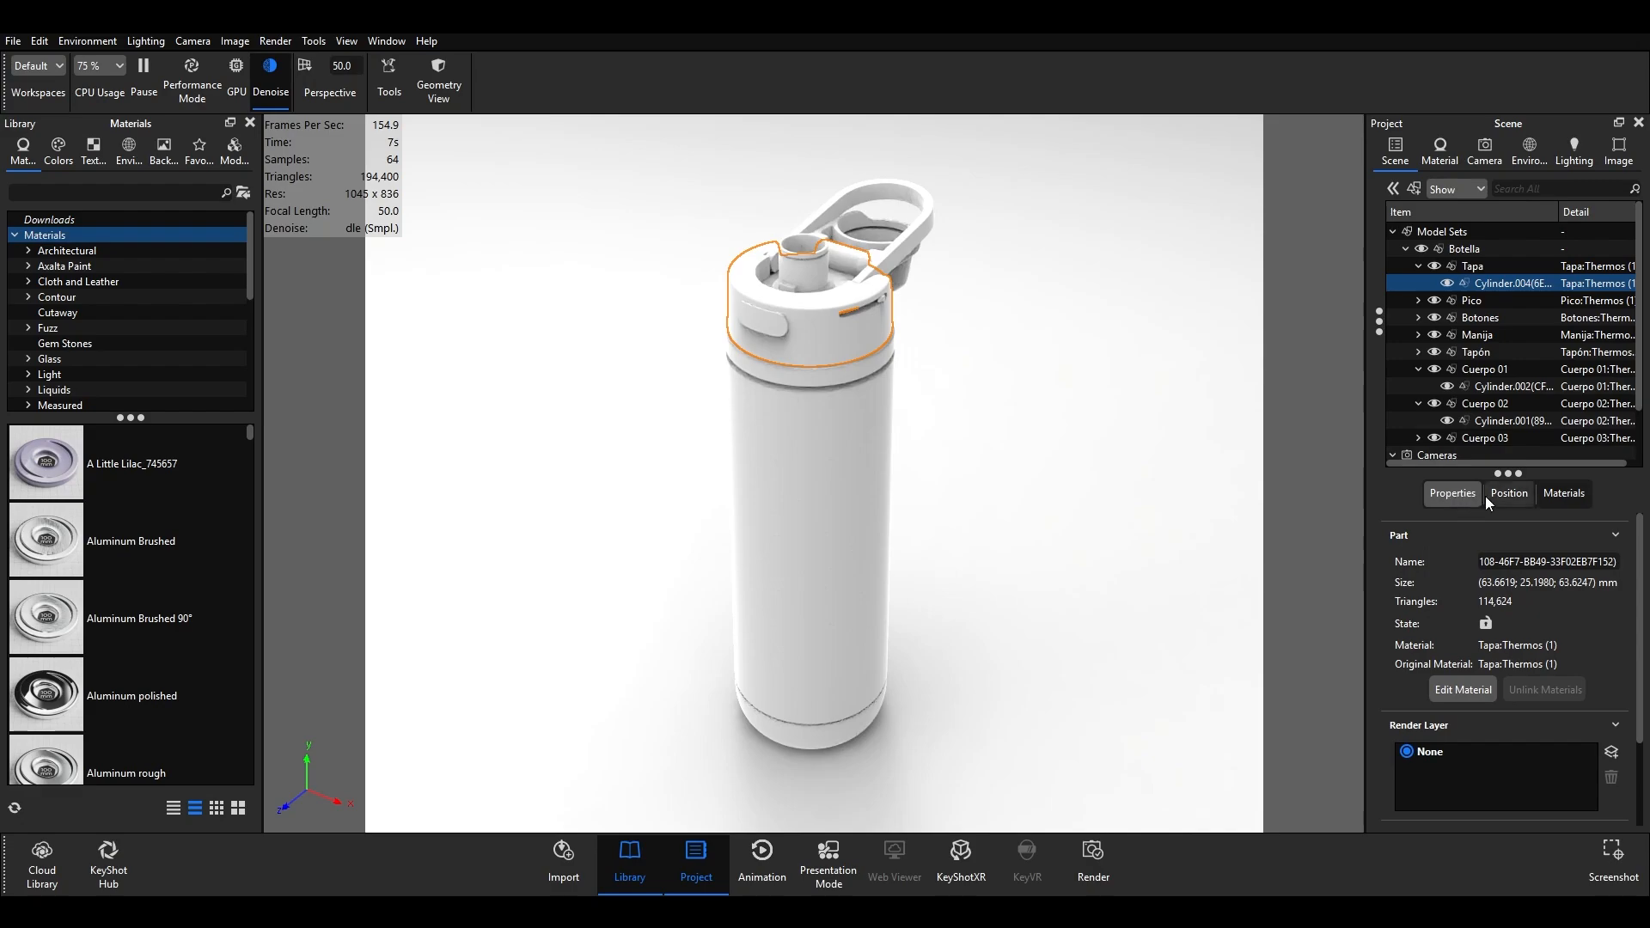
left_click(1511, 495)
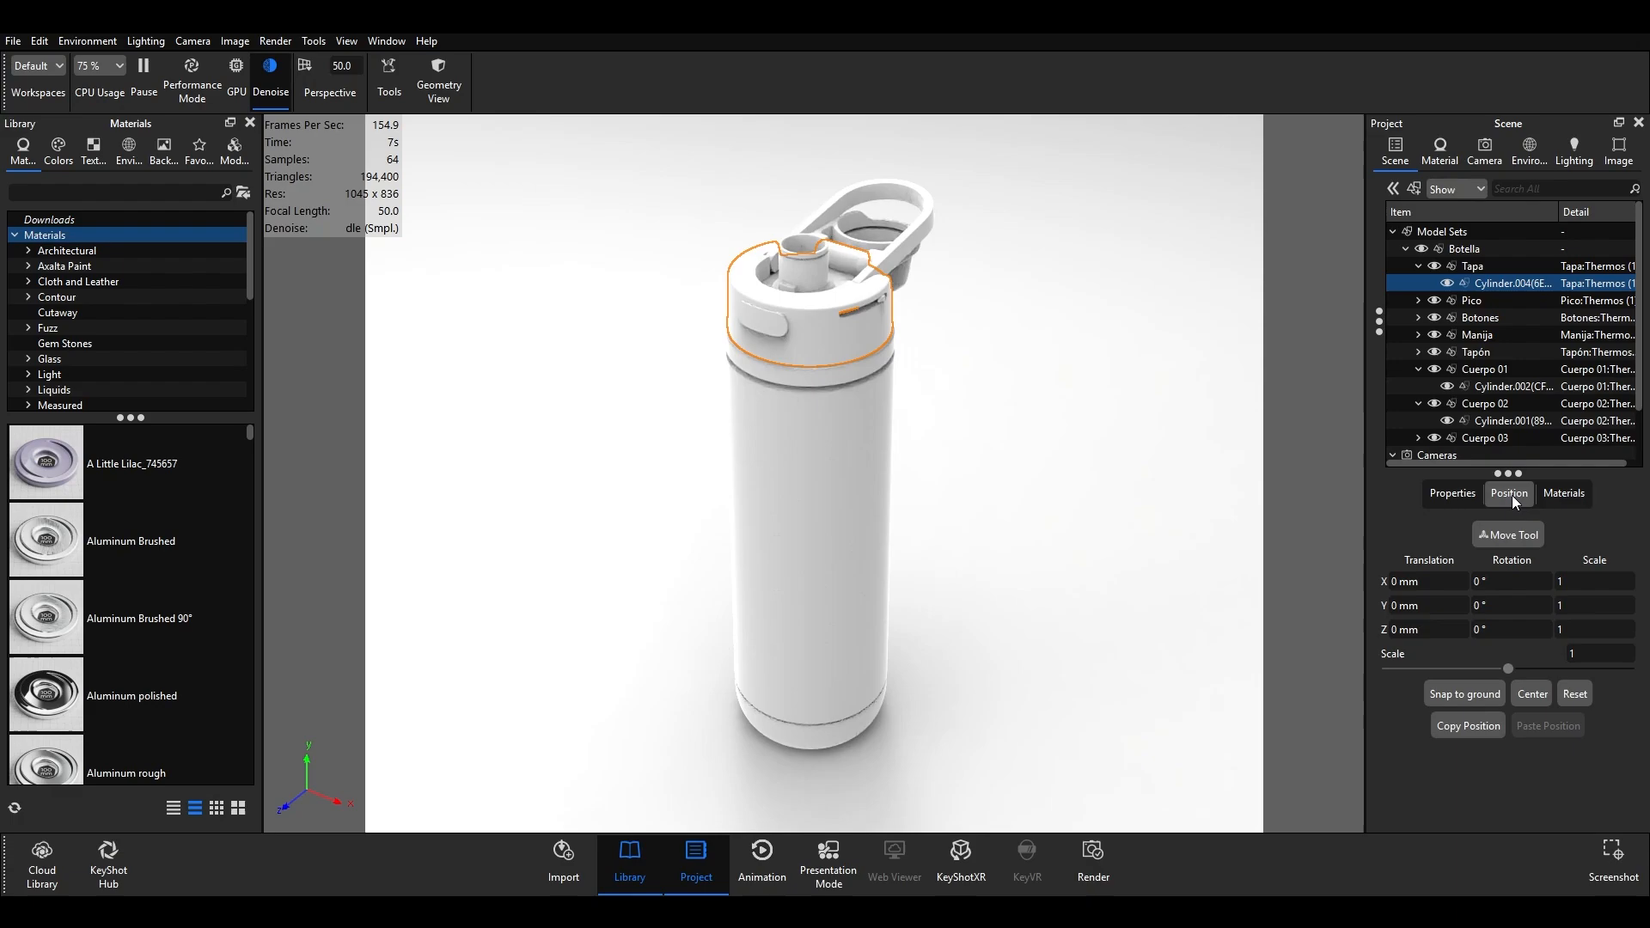
left_click(1570, 496)
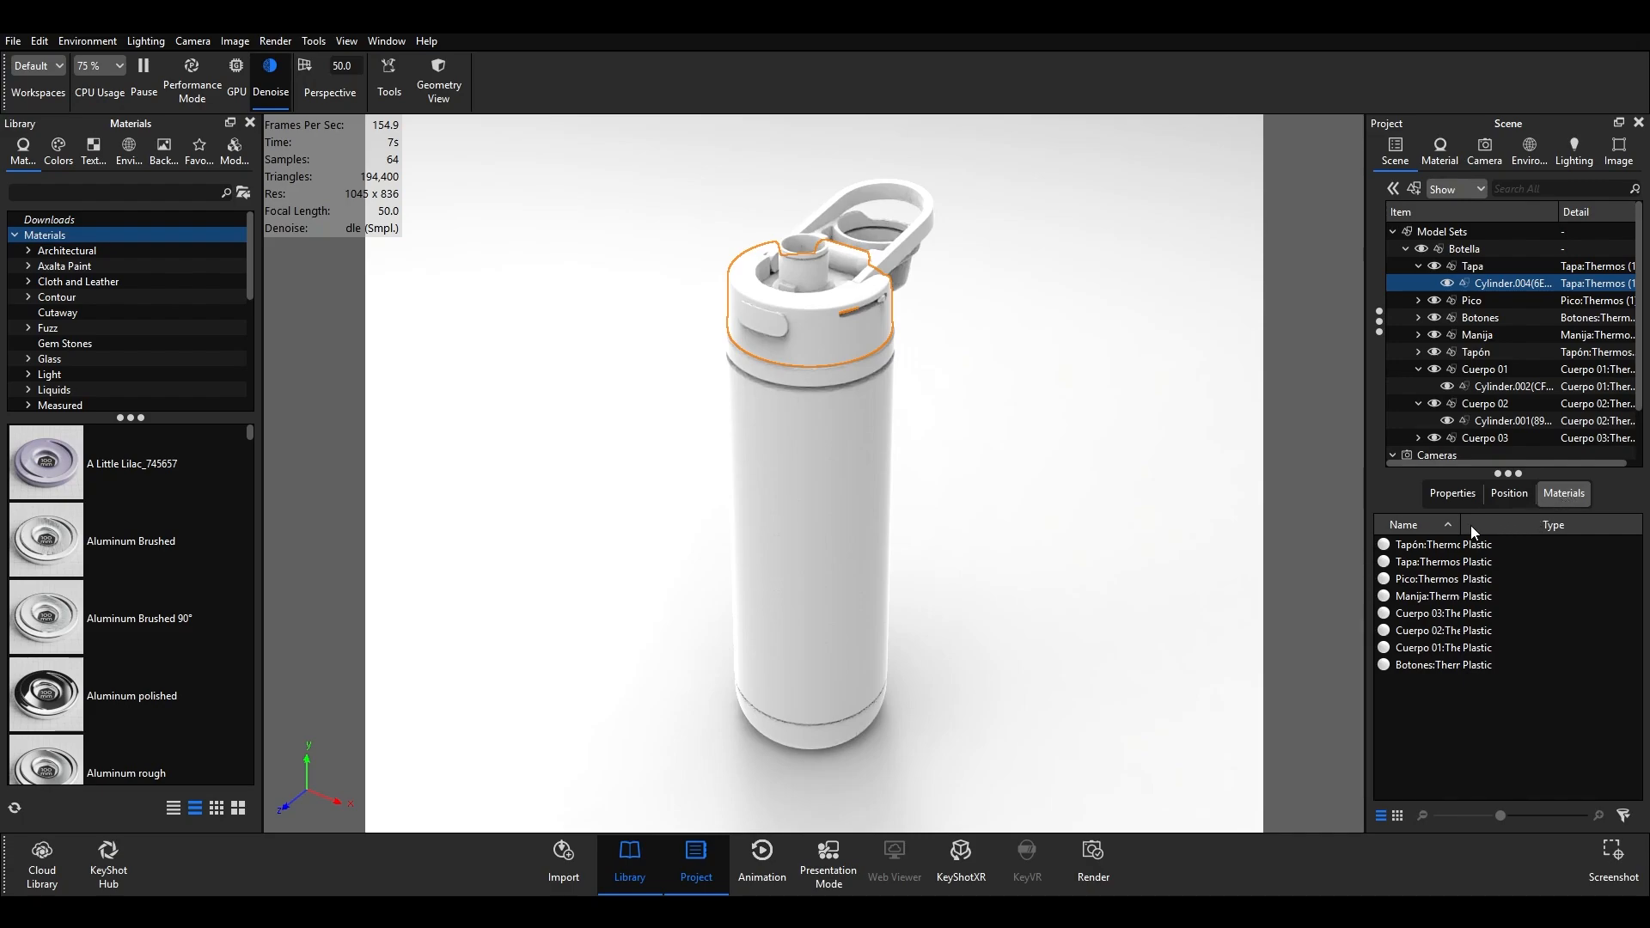
left_click_drag(1463, 525, 1514, 526)
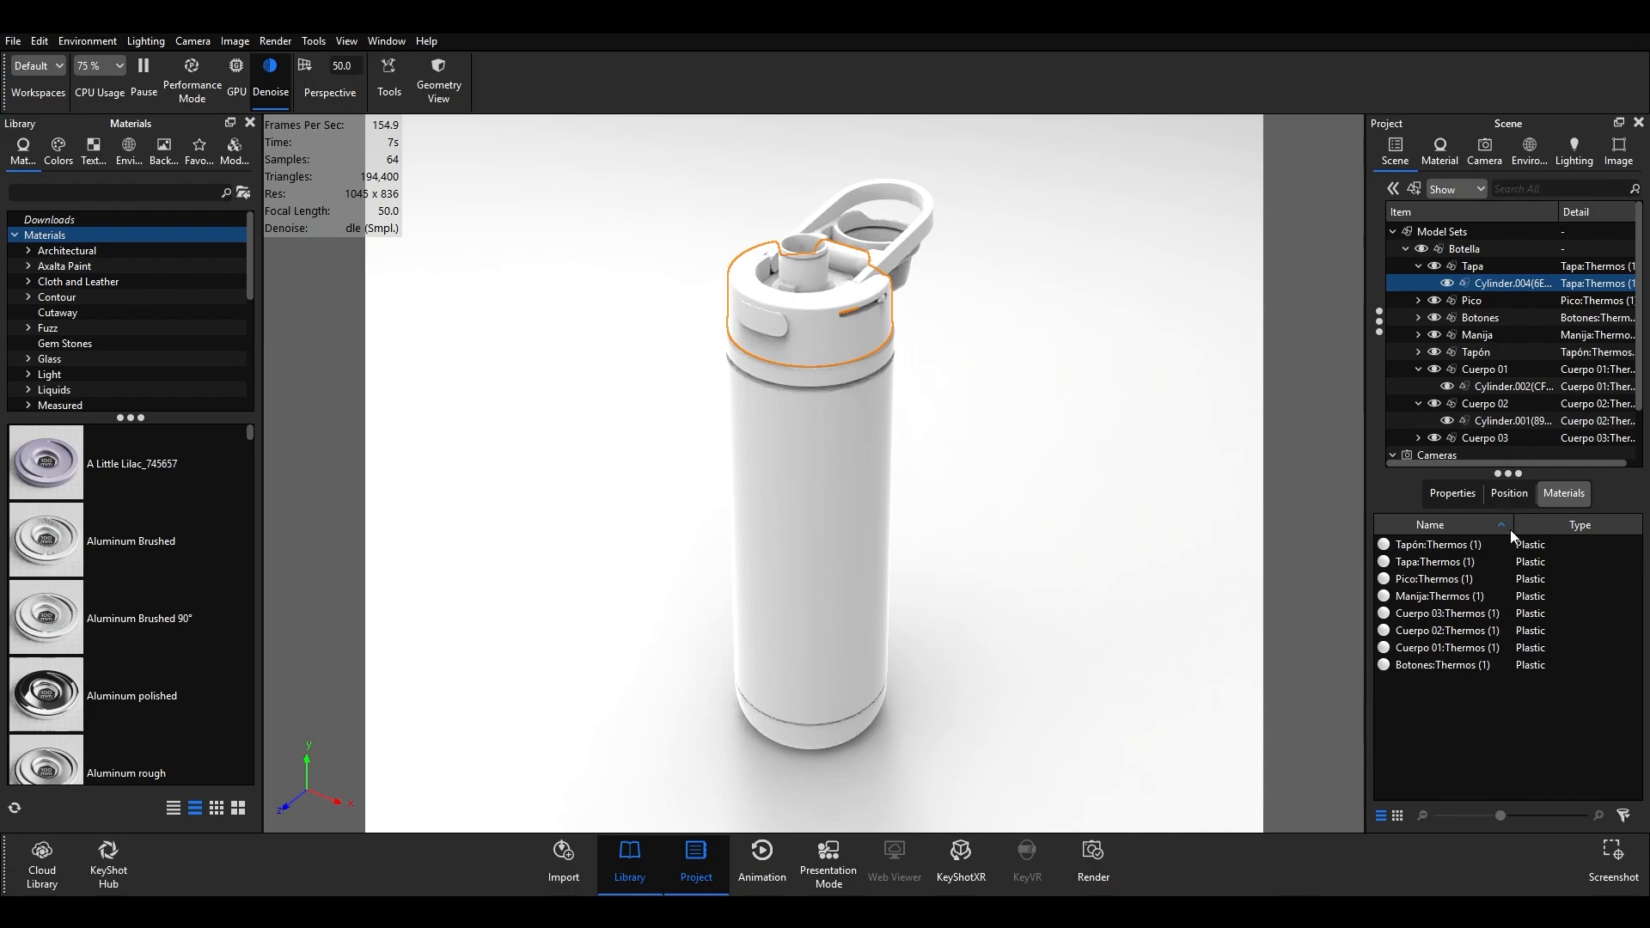
double_click(837, 350)
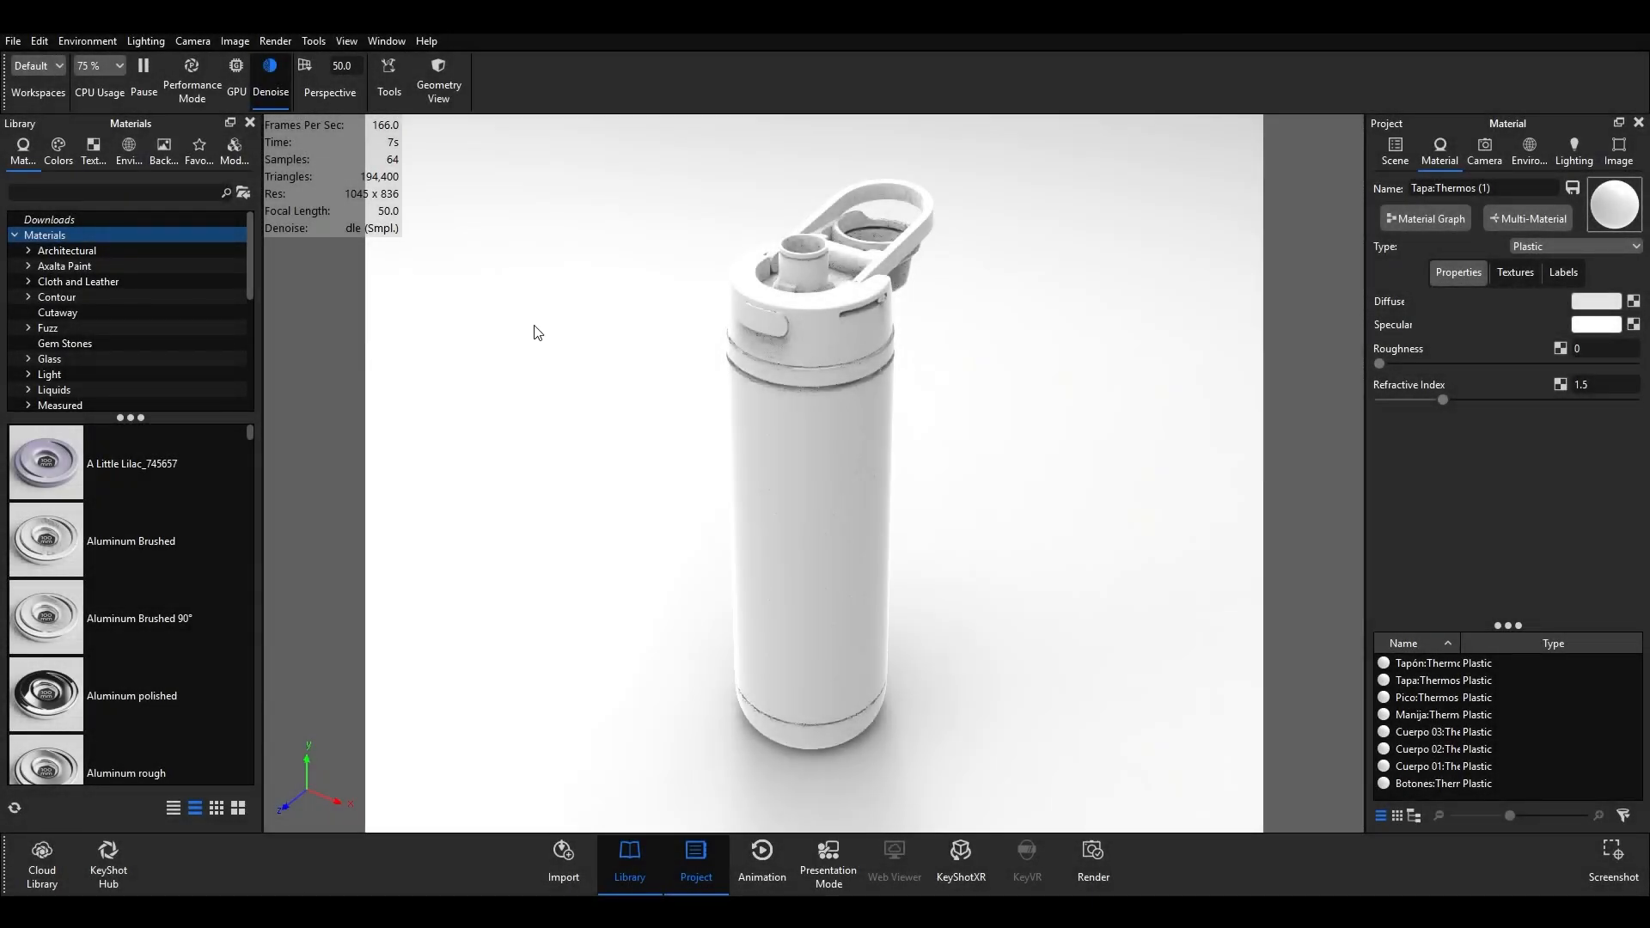
- Review the scene saving options and the available save reminder intervals in the general preferences, leaving the preferences without saving changes
left_click(15, 43)
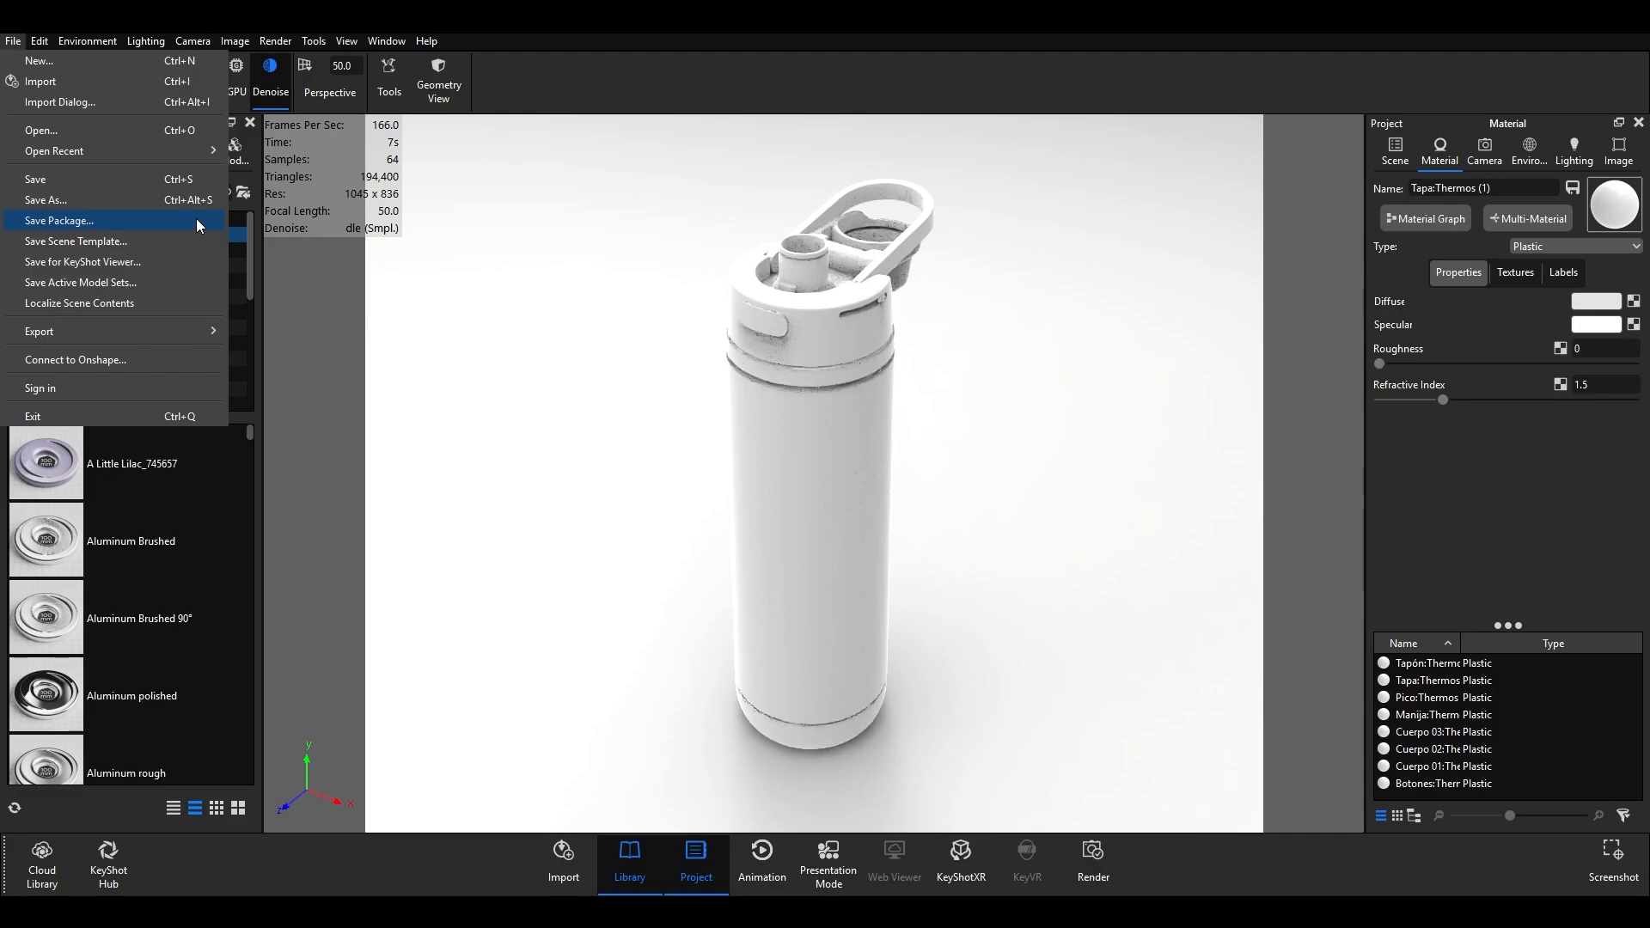
left_click(507, 118)
left_click(41, 41)
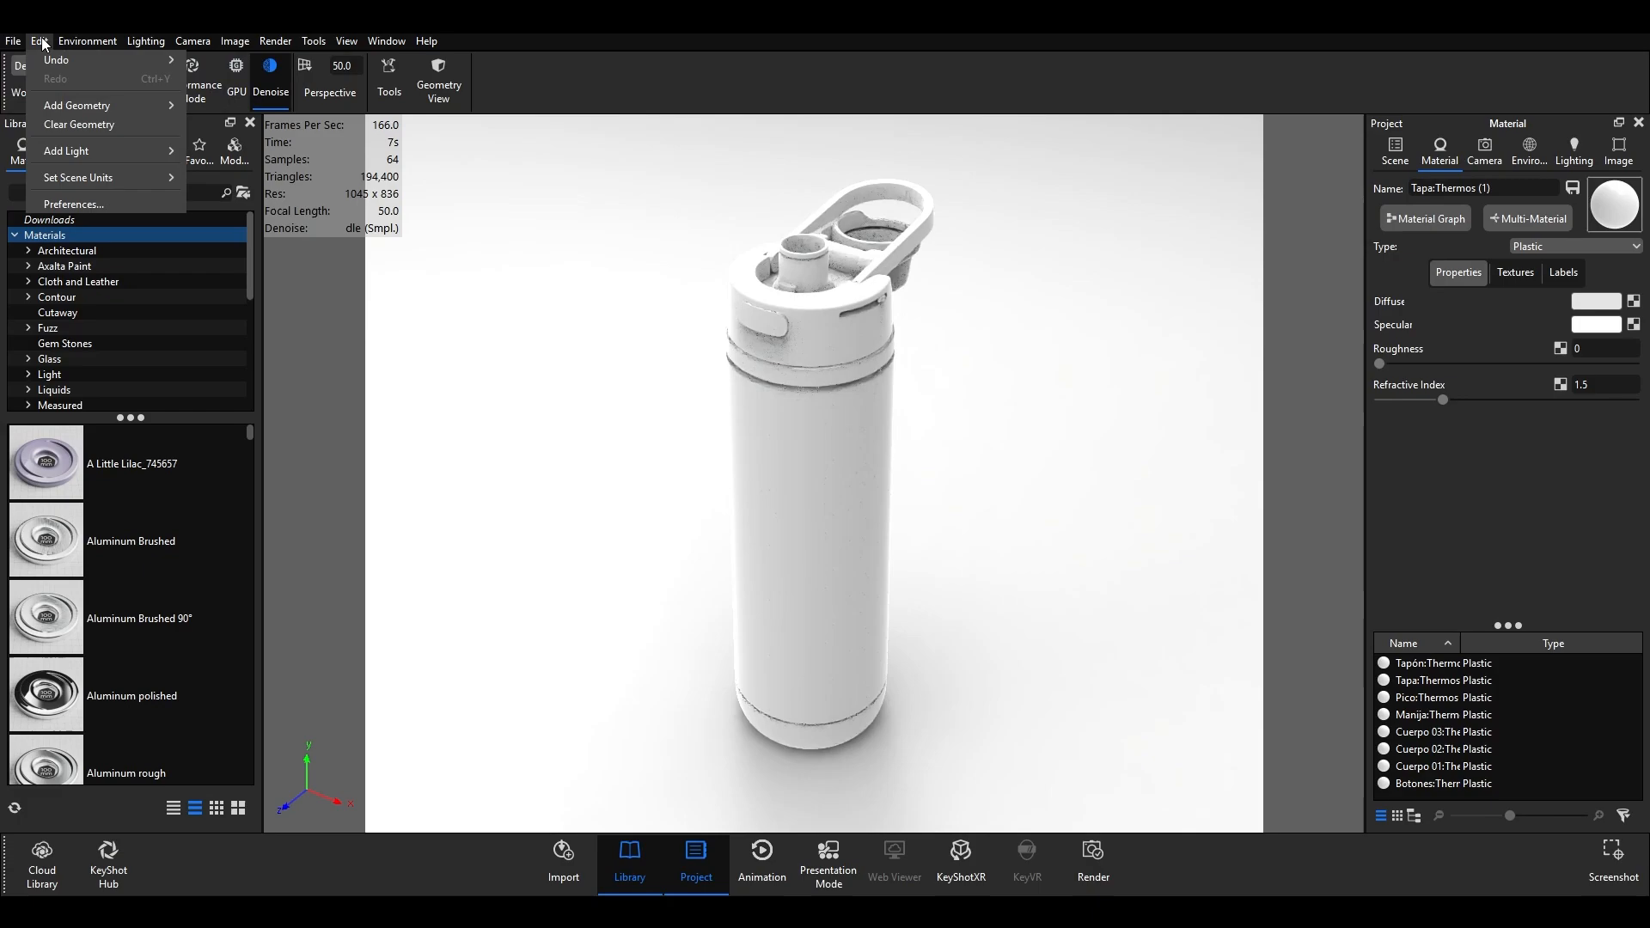
left_click(82, 205)
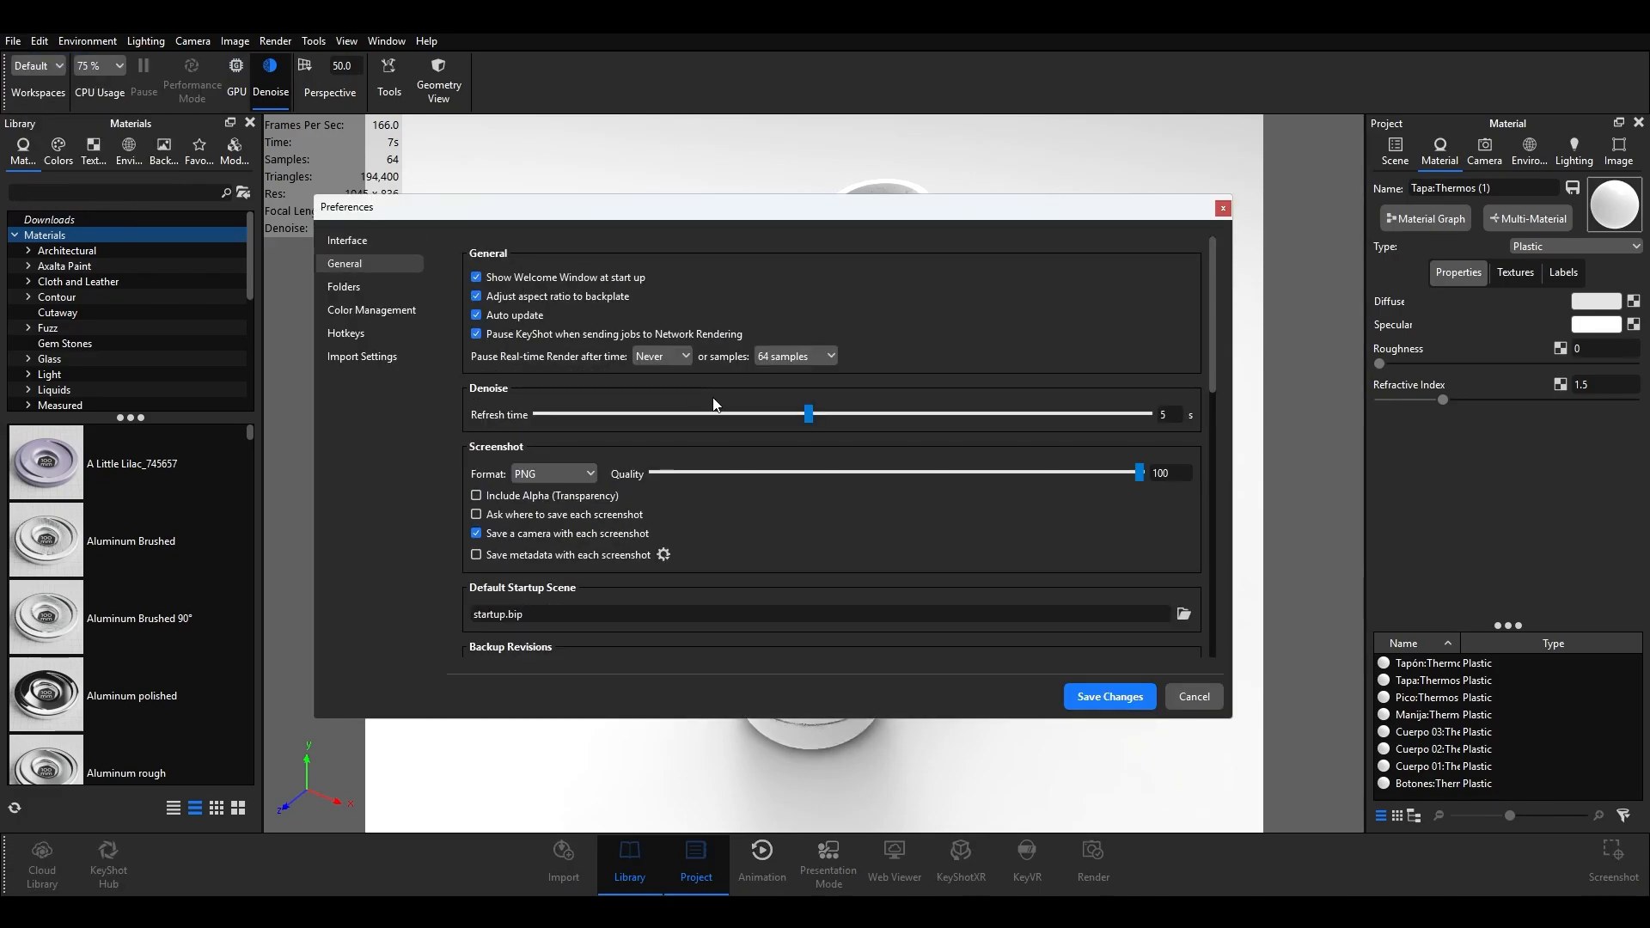
scroll(756, 425, "down", 5)
left_click(737, 443)
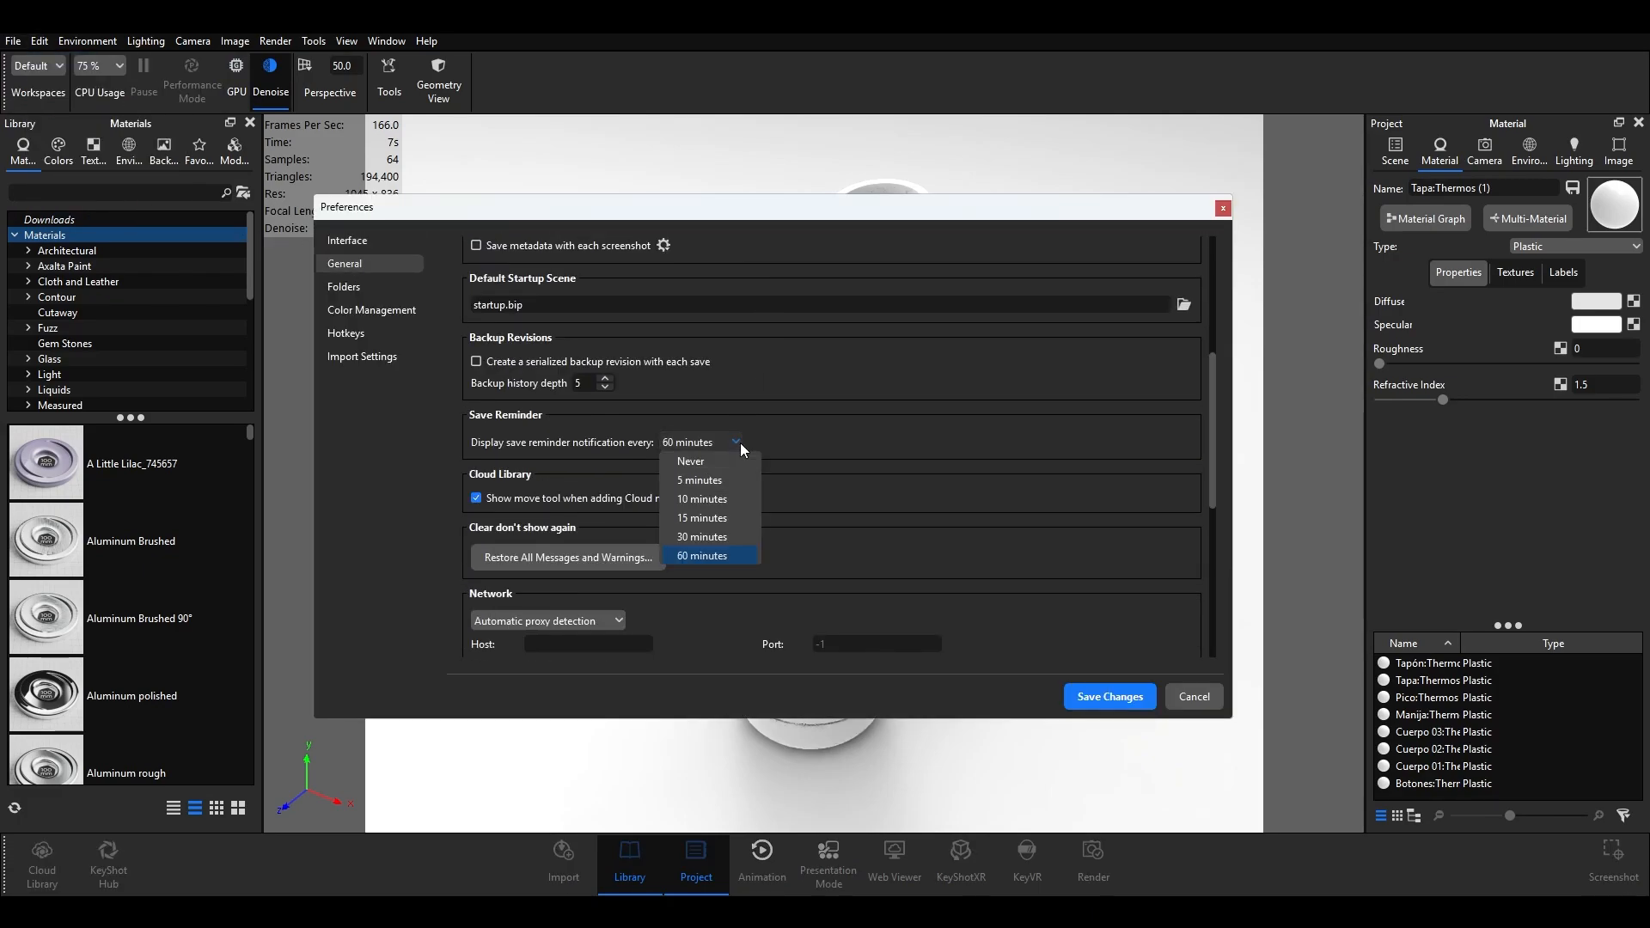
left_click(740, 441)
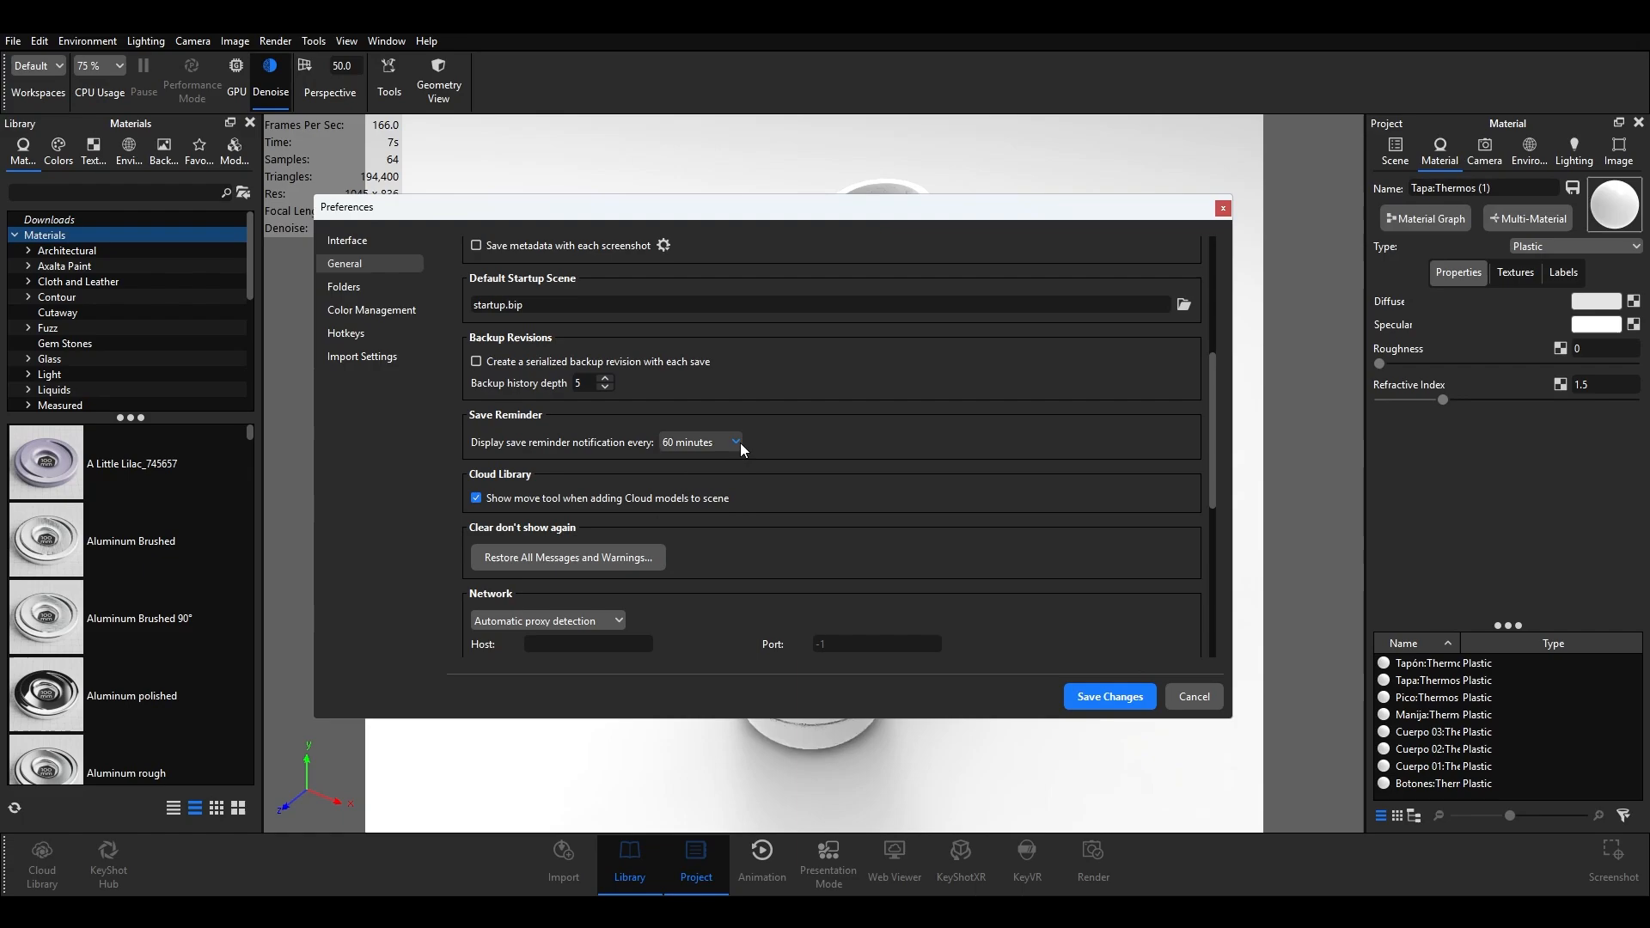
left_click(1181, 697)
- Open the Save As dialog for the current scene
left_click(14, 43)
left_click(79, 205)
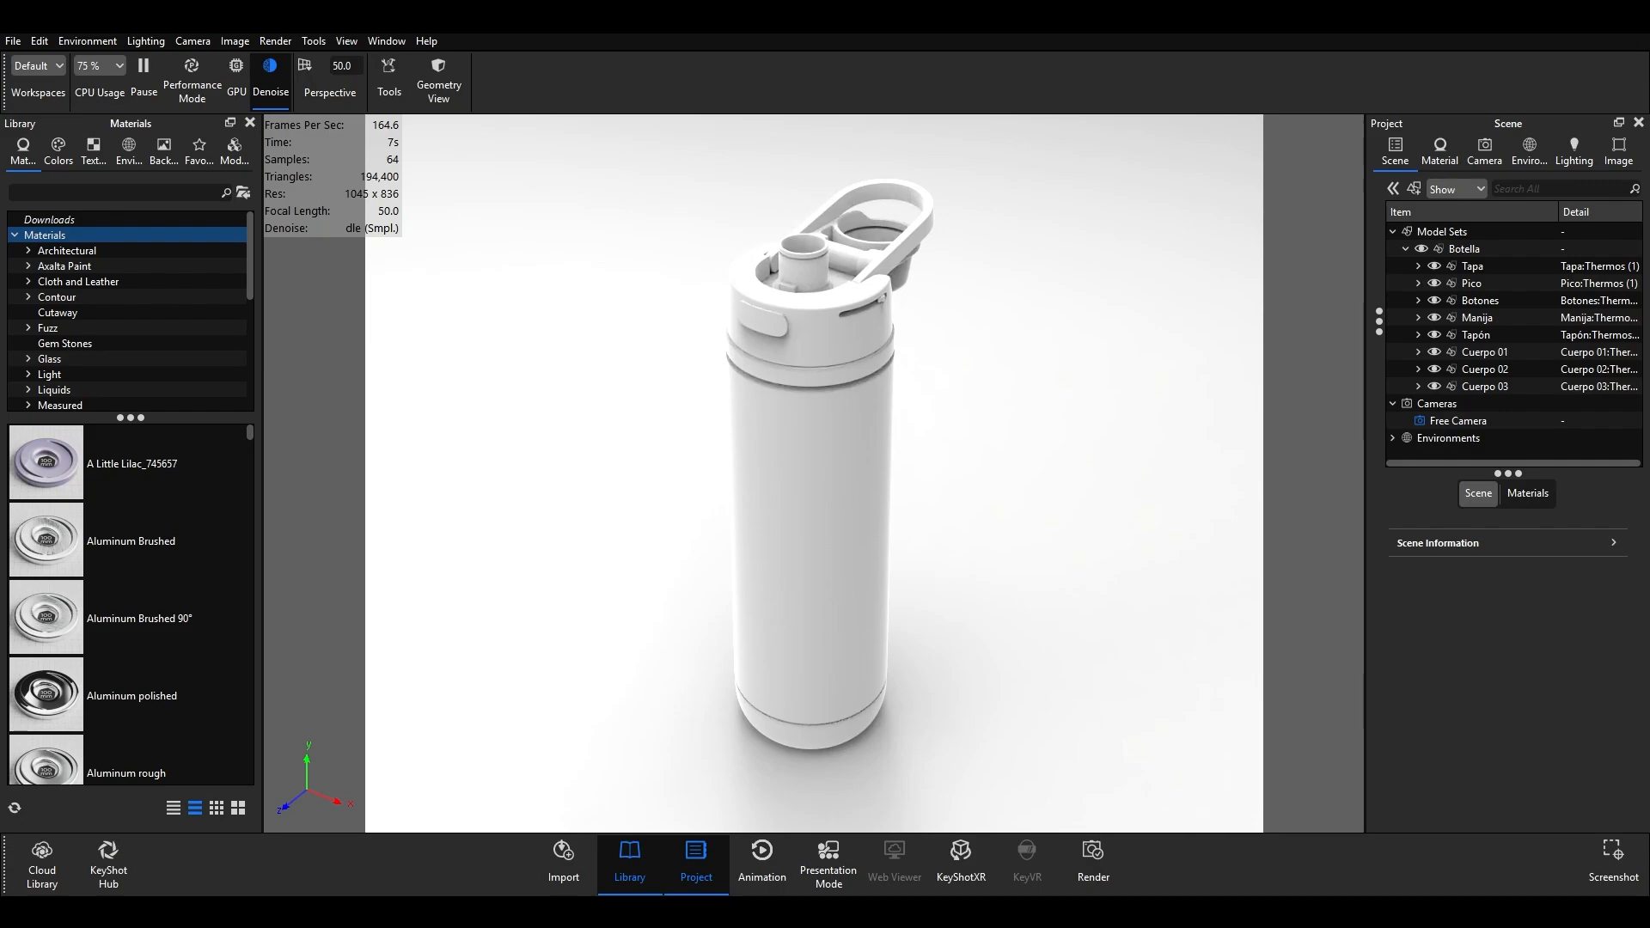
- Open the lid's material and examine its name field, properties and node structure in the Material Graph
double_click(814, 299)
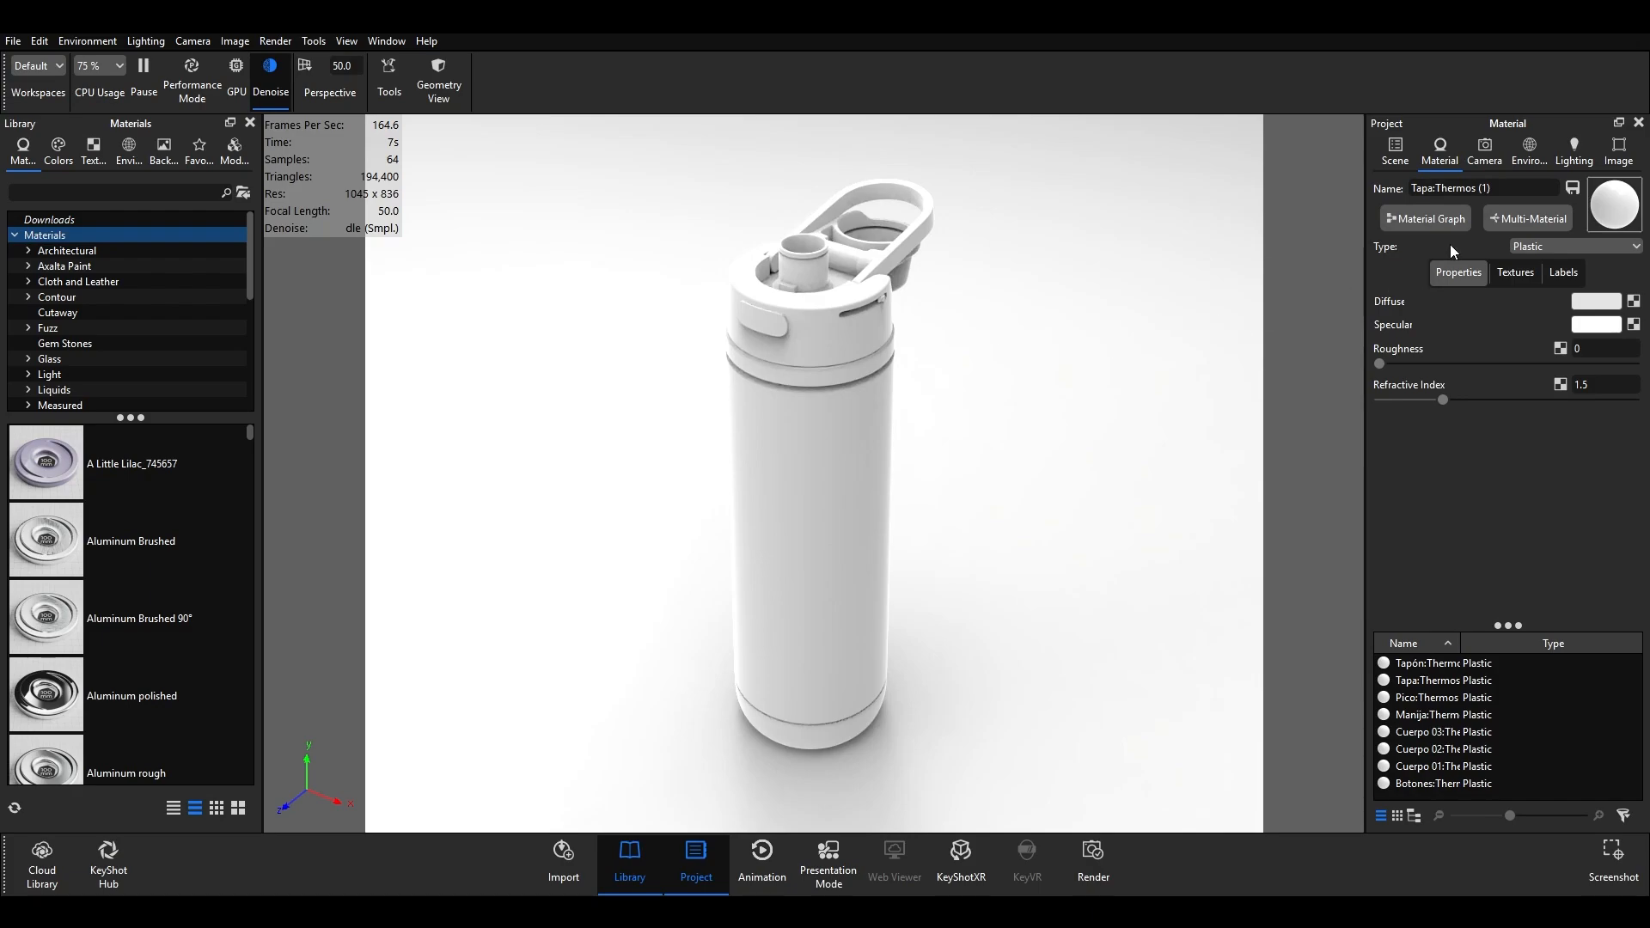
left_click(1520, 190)
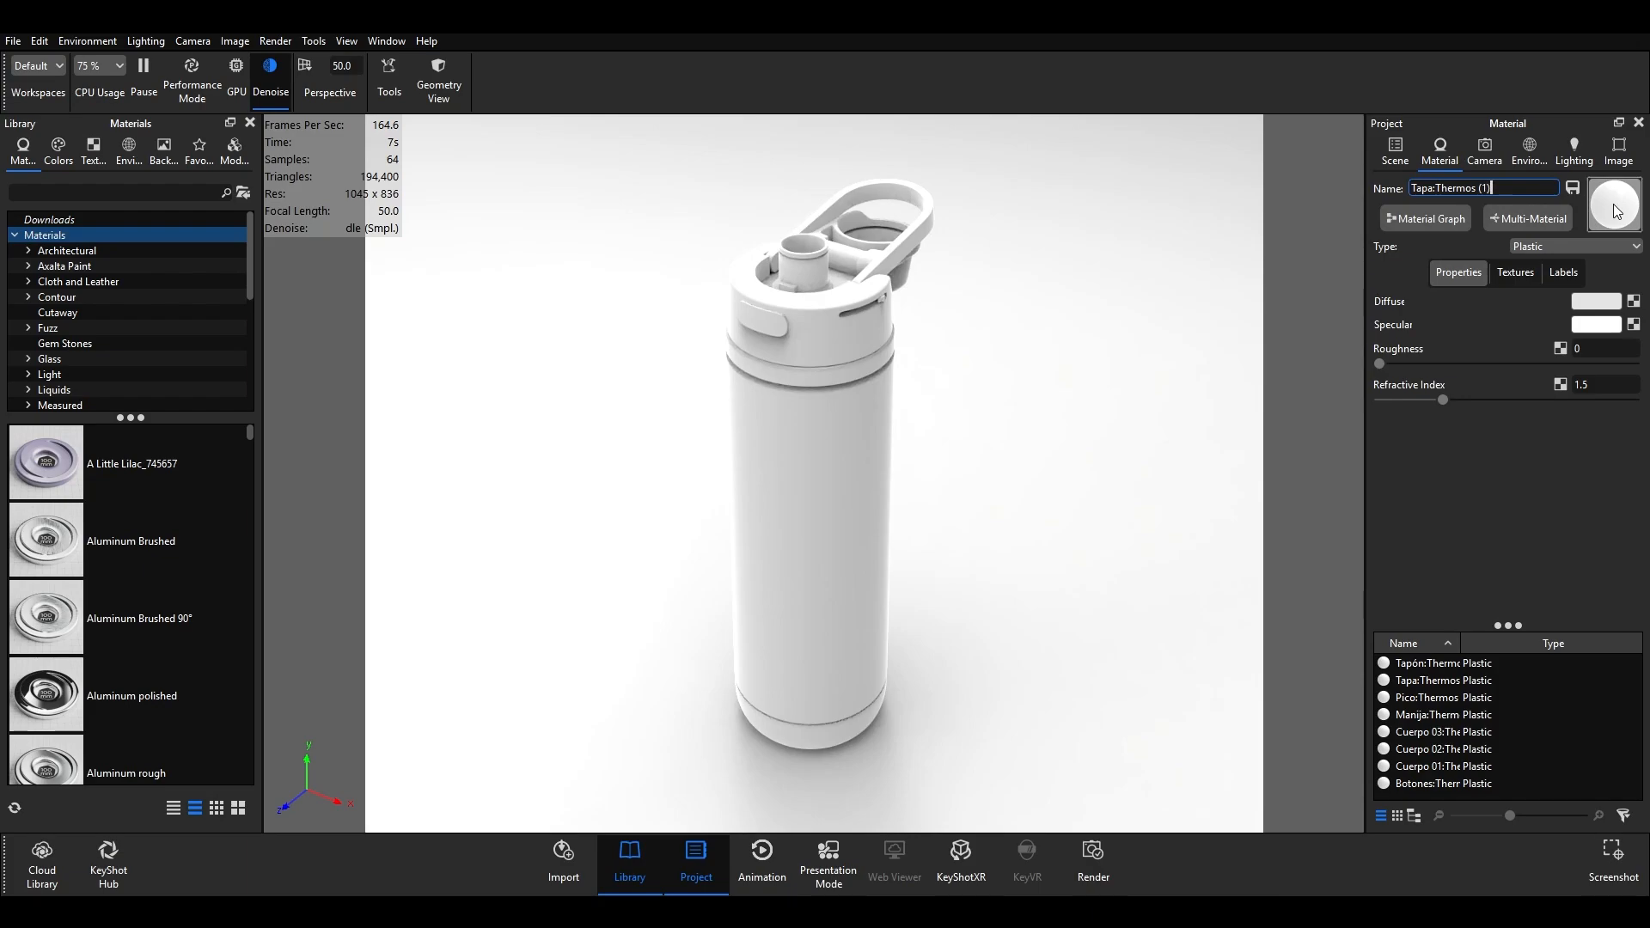
left_click(1551, 423)
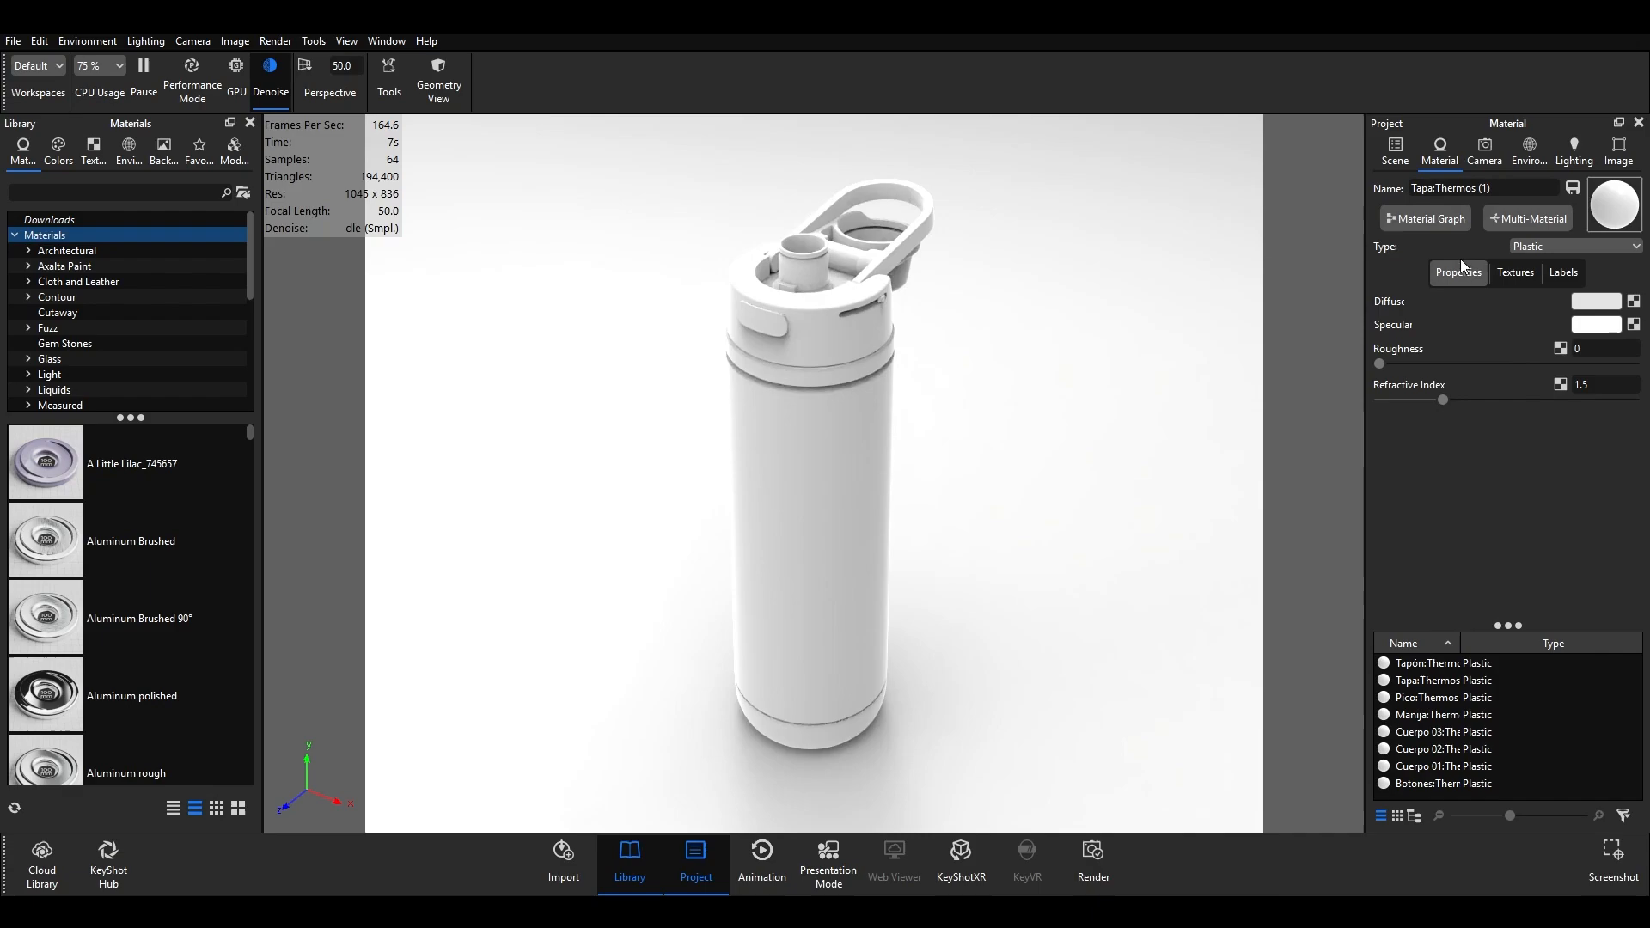
left_click(1434, 220)
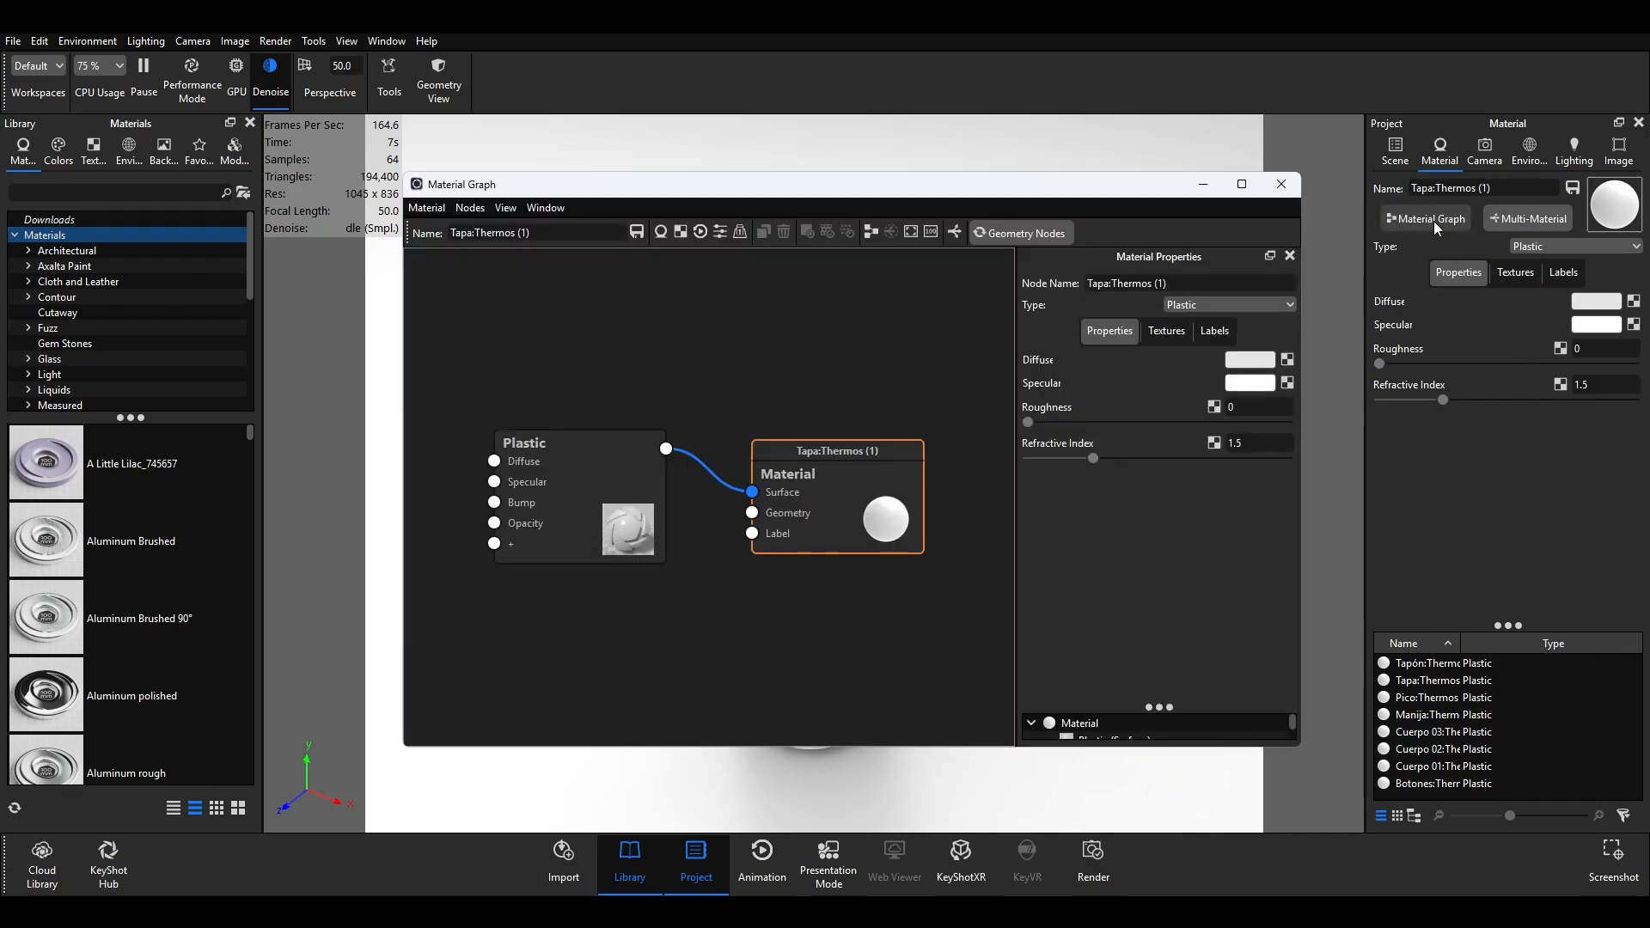
left_click(1281, 185)
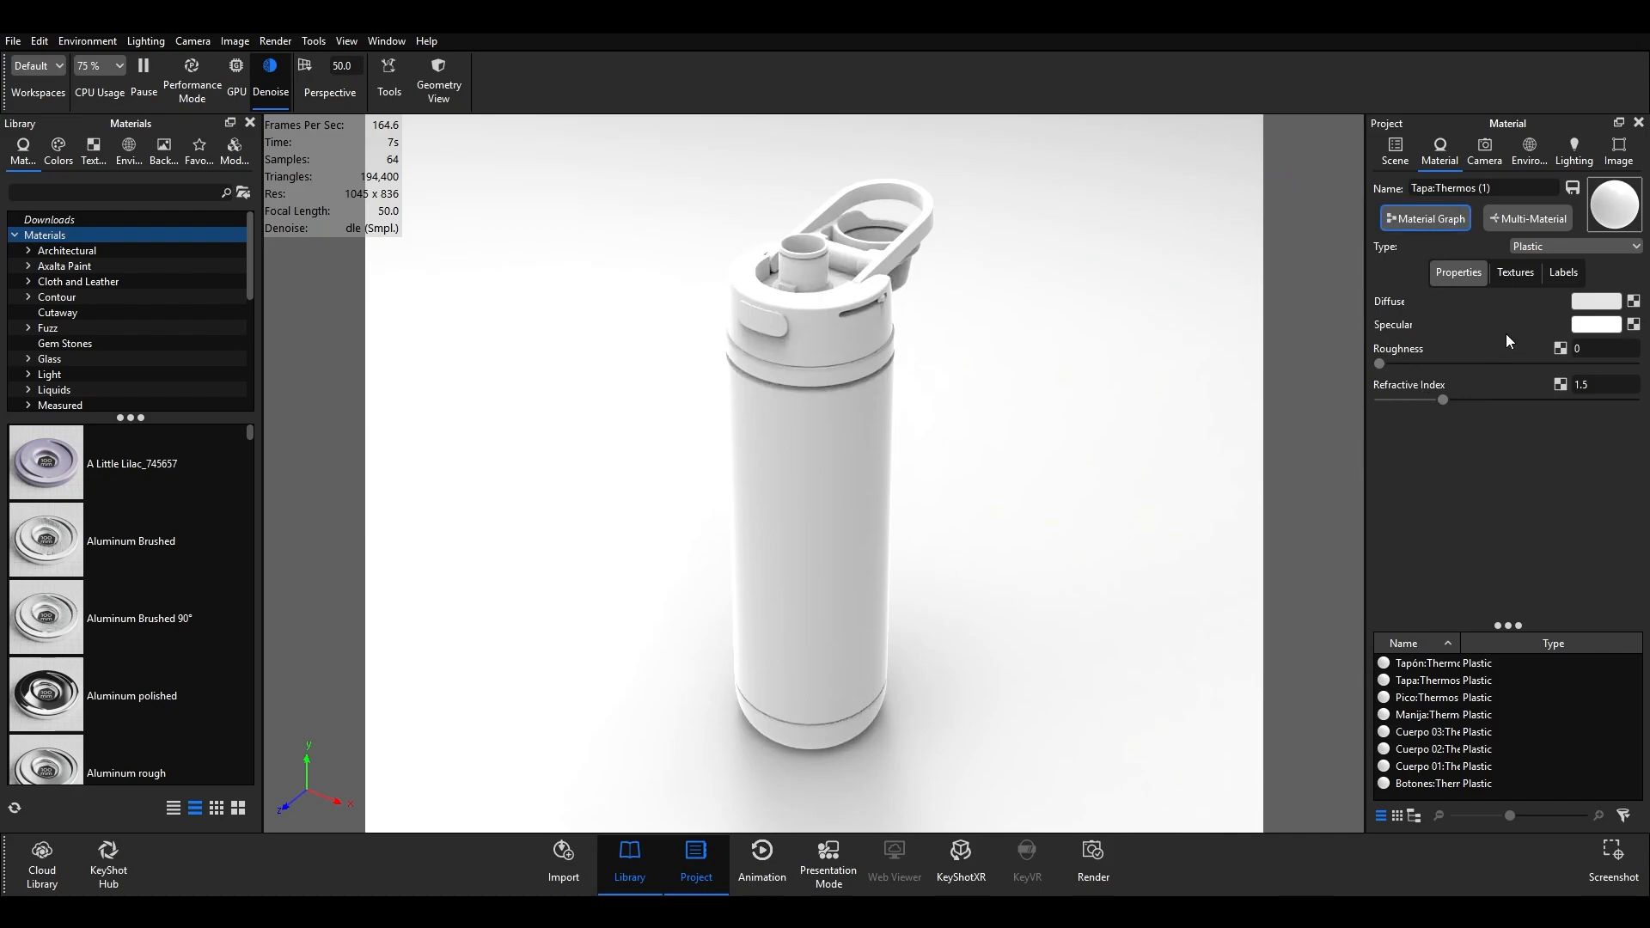
- Try the Metal type on the lid's material and set the type back to Plastic
left_click(1617, 246)
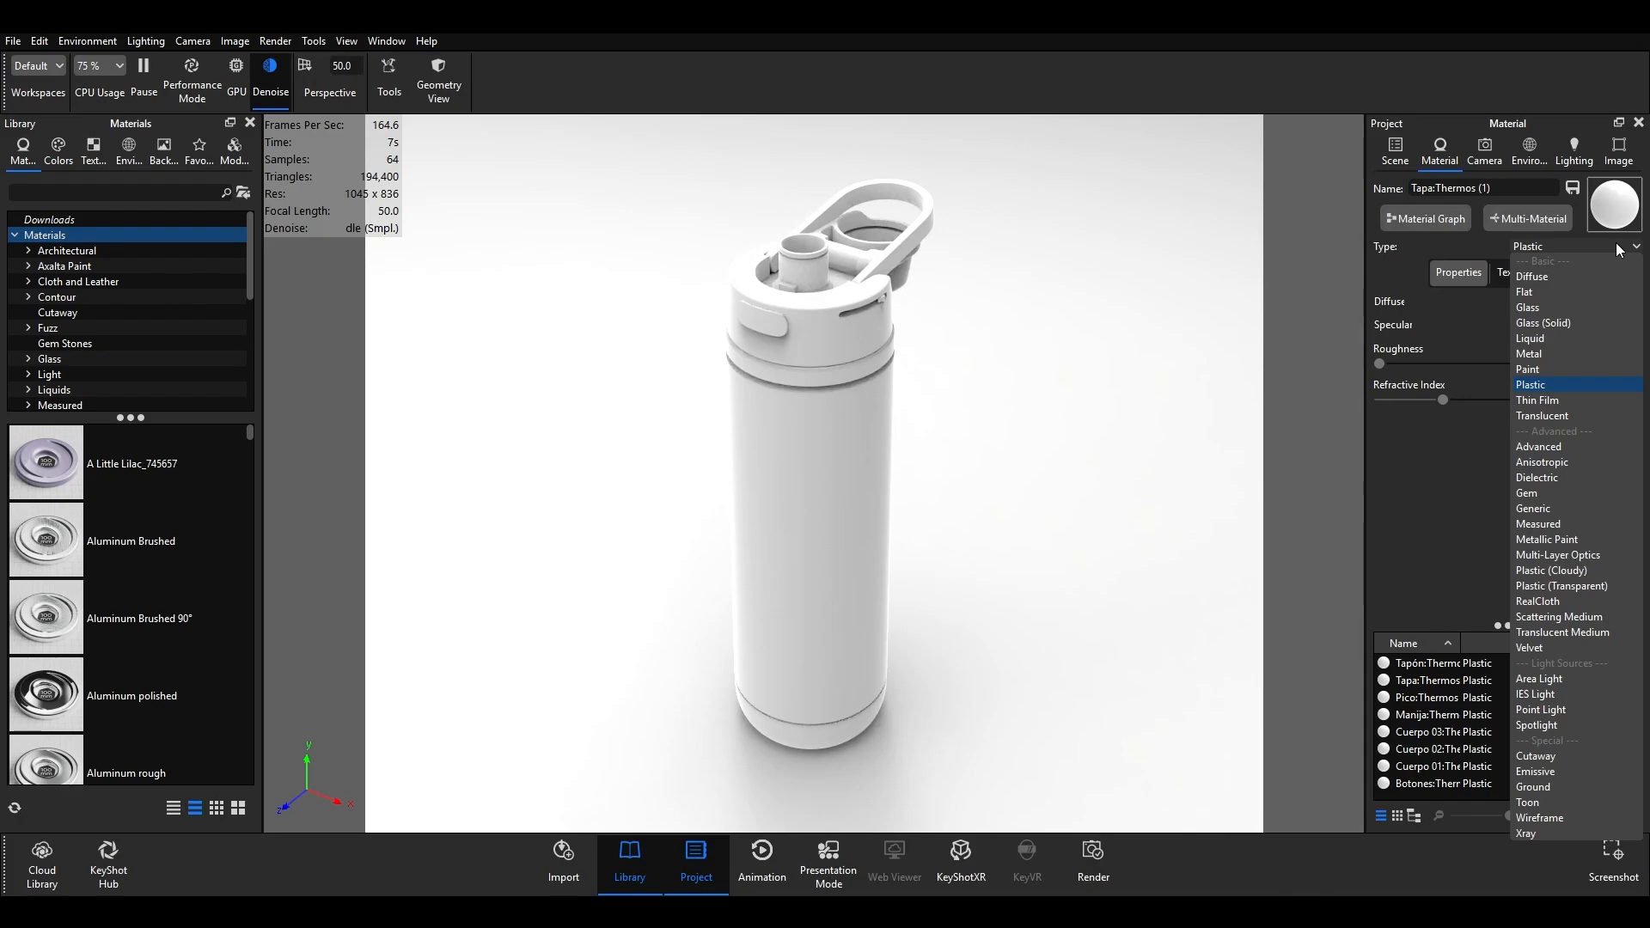
left_click(1578, 355)
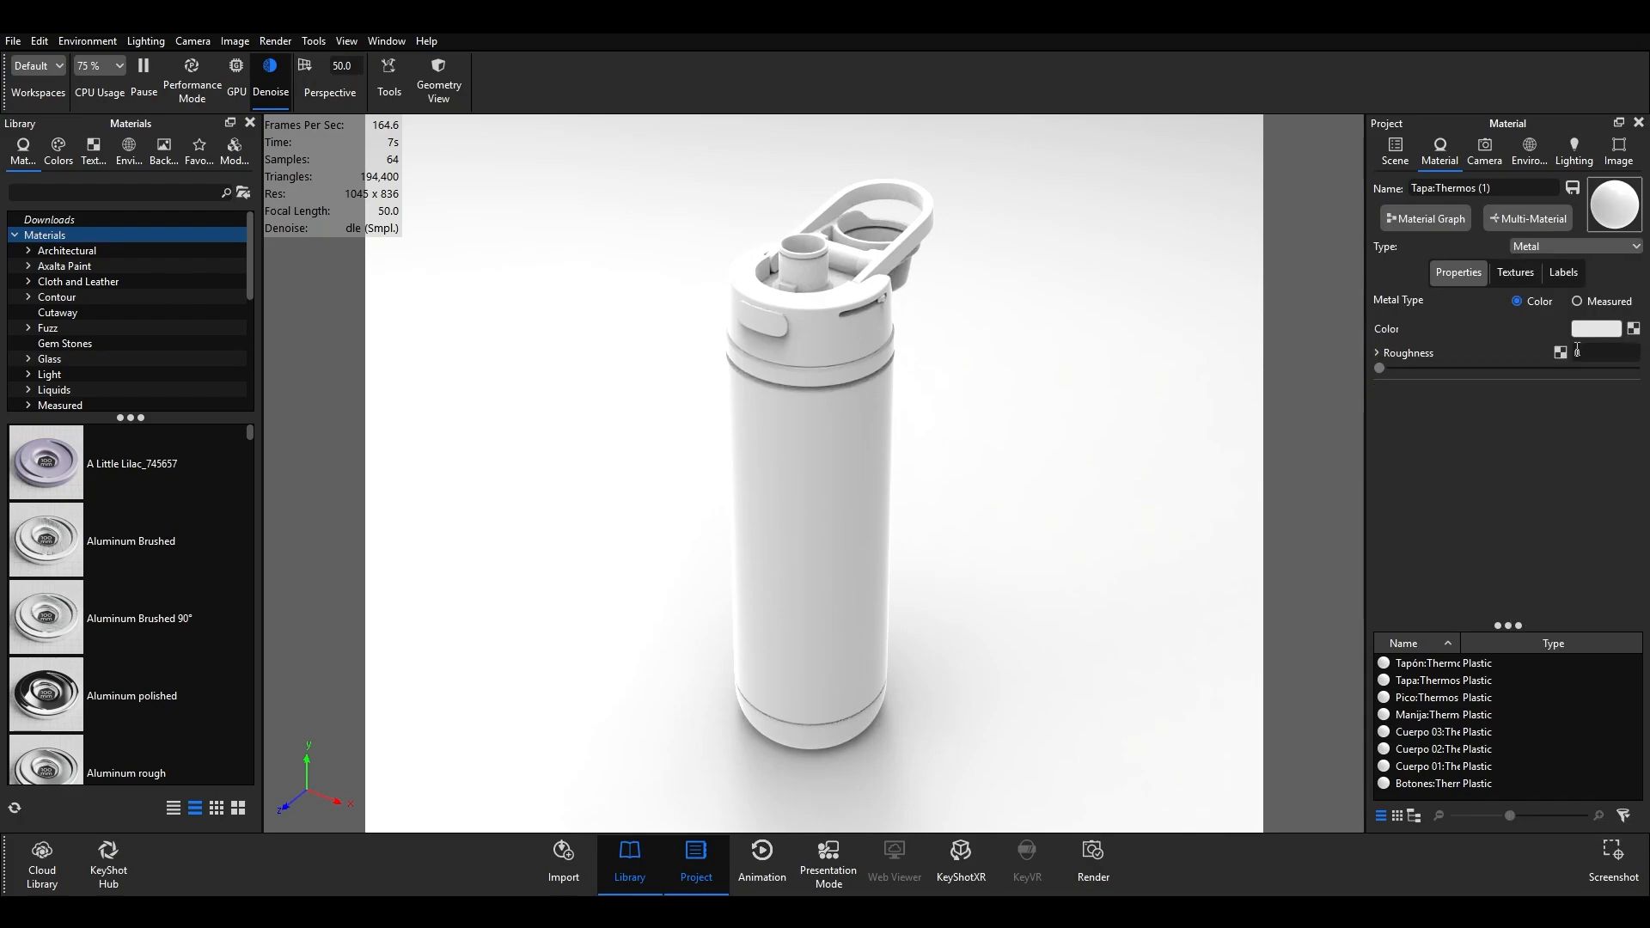
left_click(1625, 255)
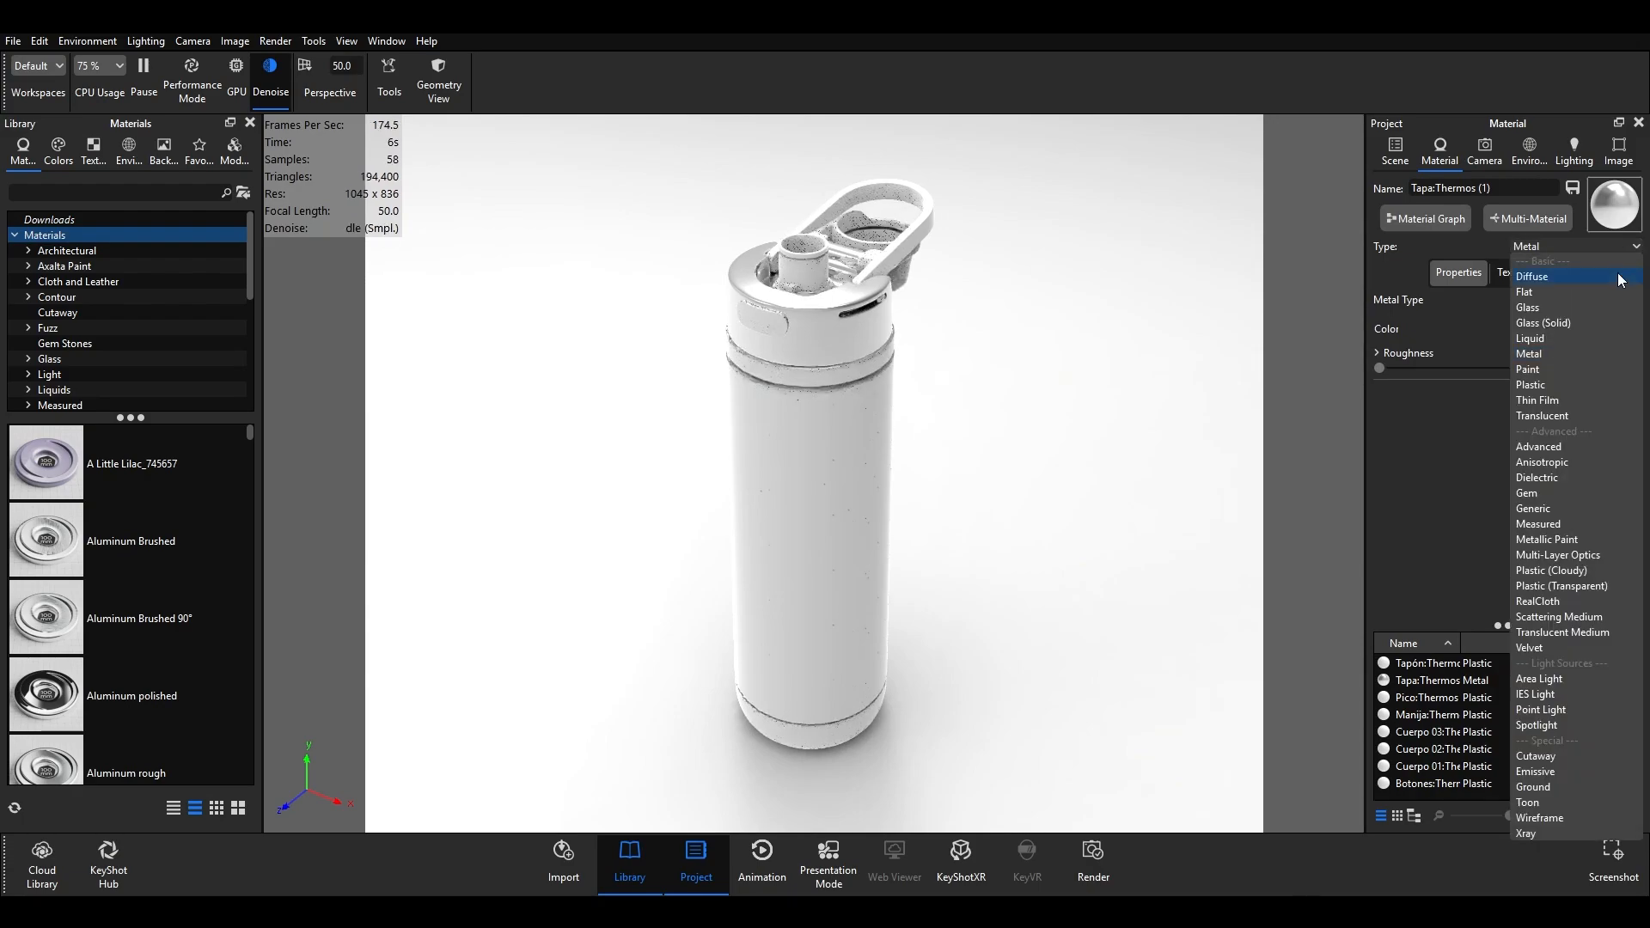
left_click(1568, 380)
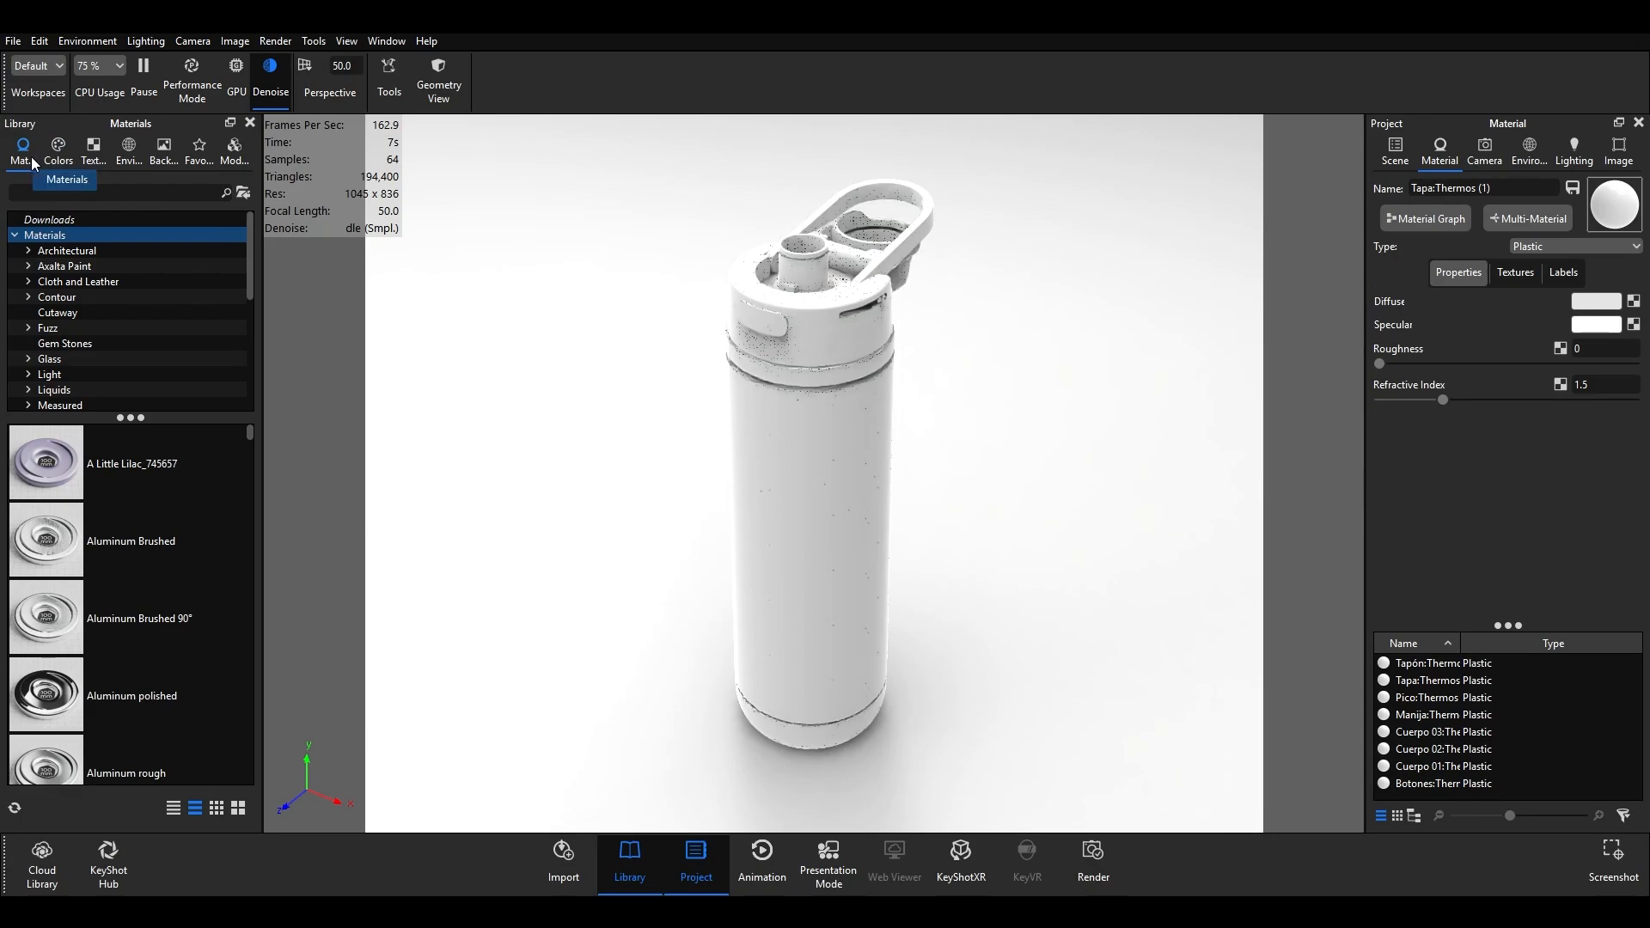
- Examine the material library's search, folders and previews, comparing the compact list, thumbnail list and grid displays
left_click(88, 193)
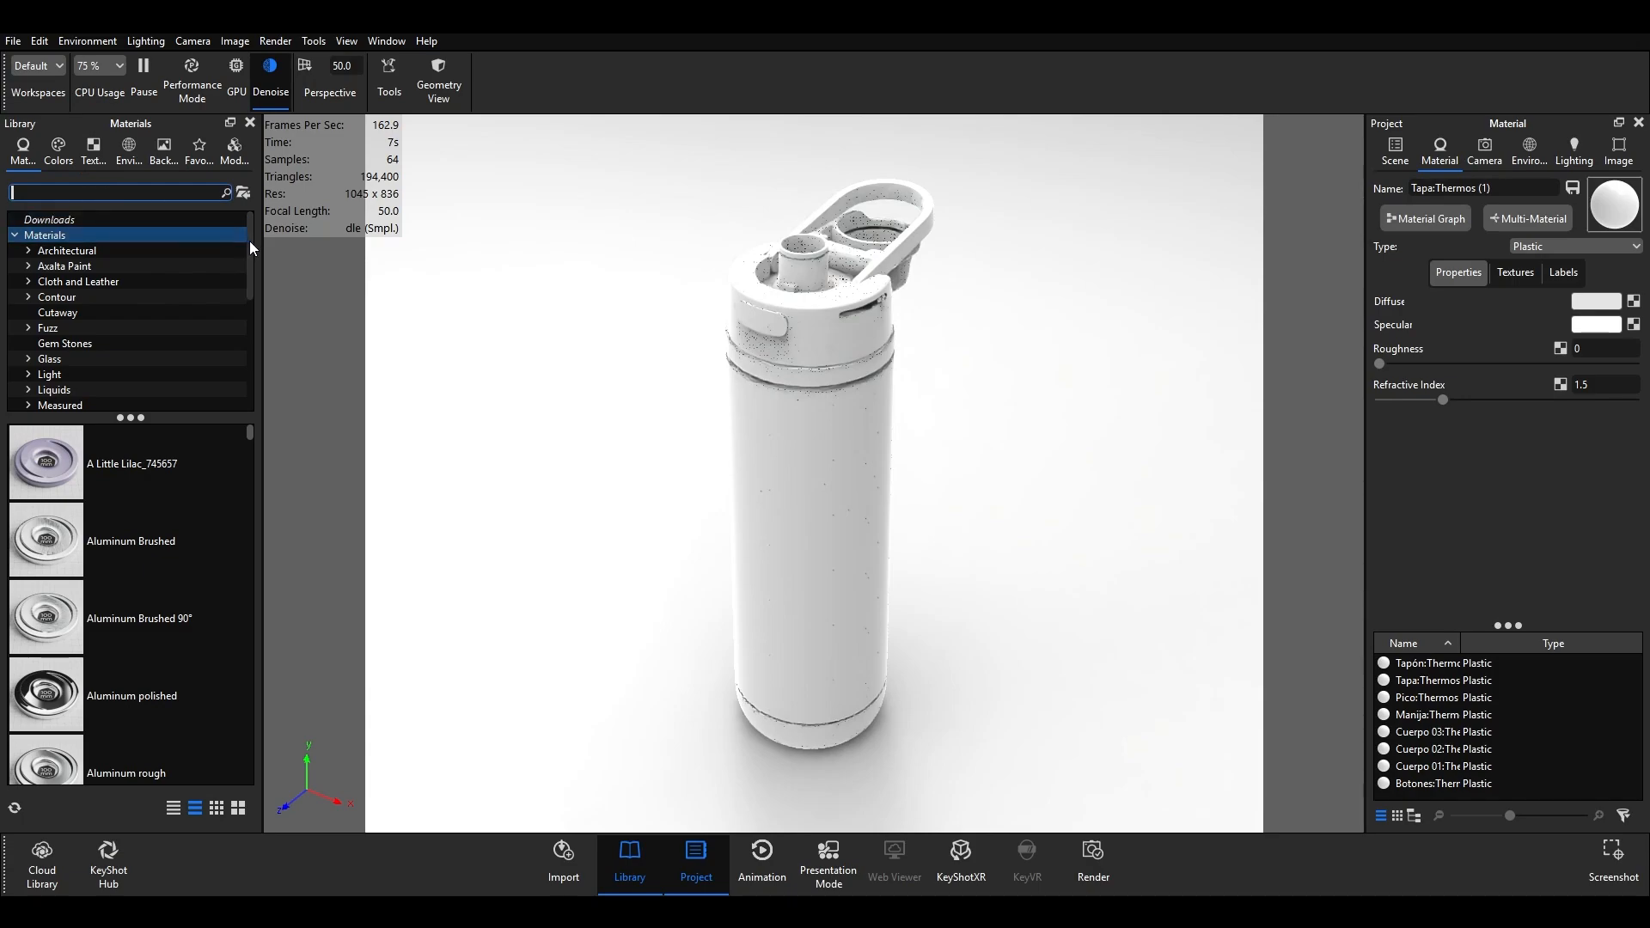
mouse_move(249, 241)
left_mouse_down()
mouse_move(241, 352)
mouse_move(264, 241)
left_mouse_up()
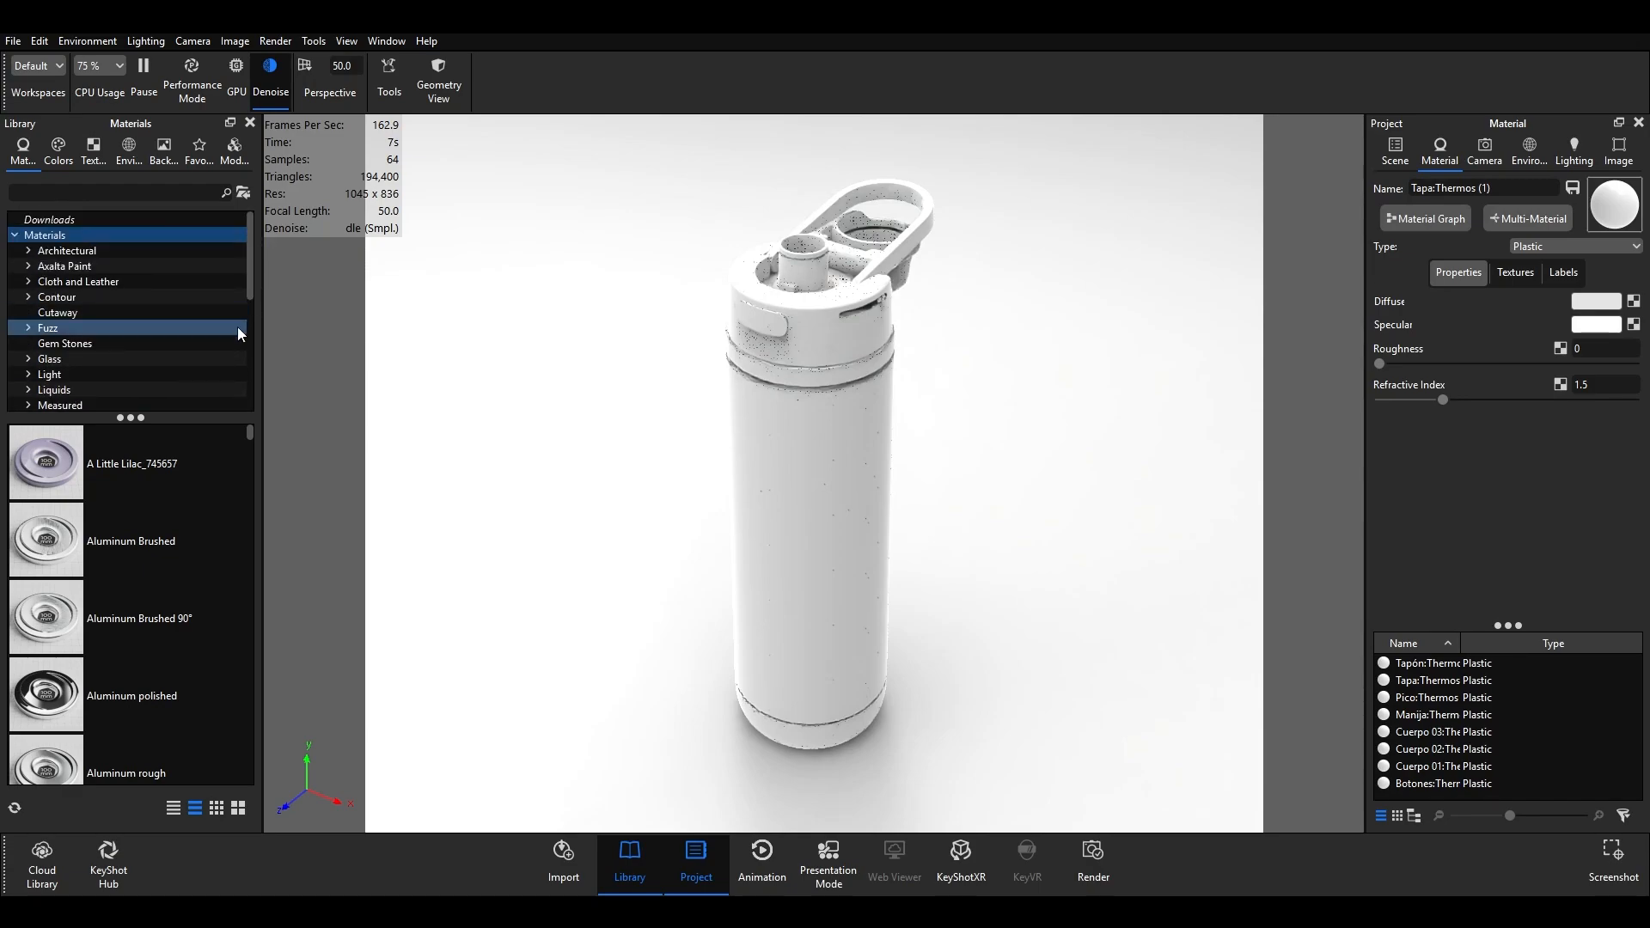
left_click(69, 464)
mouse_move(69, 464)
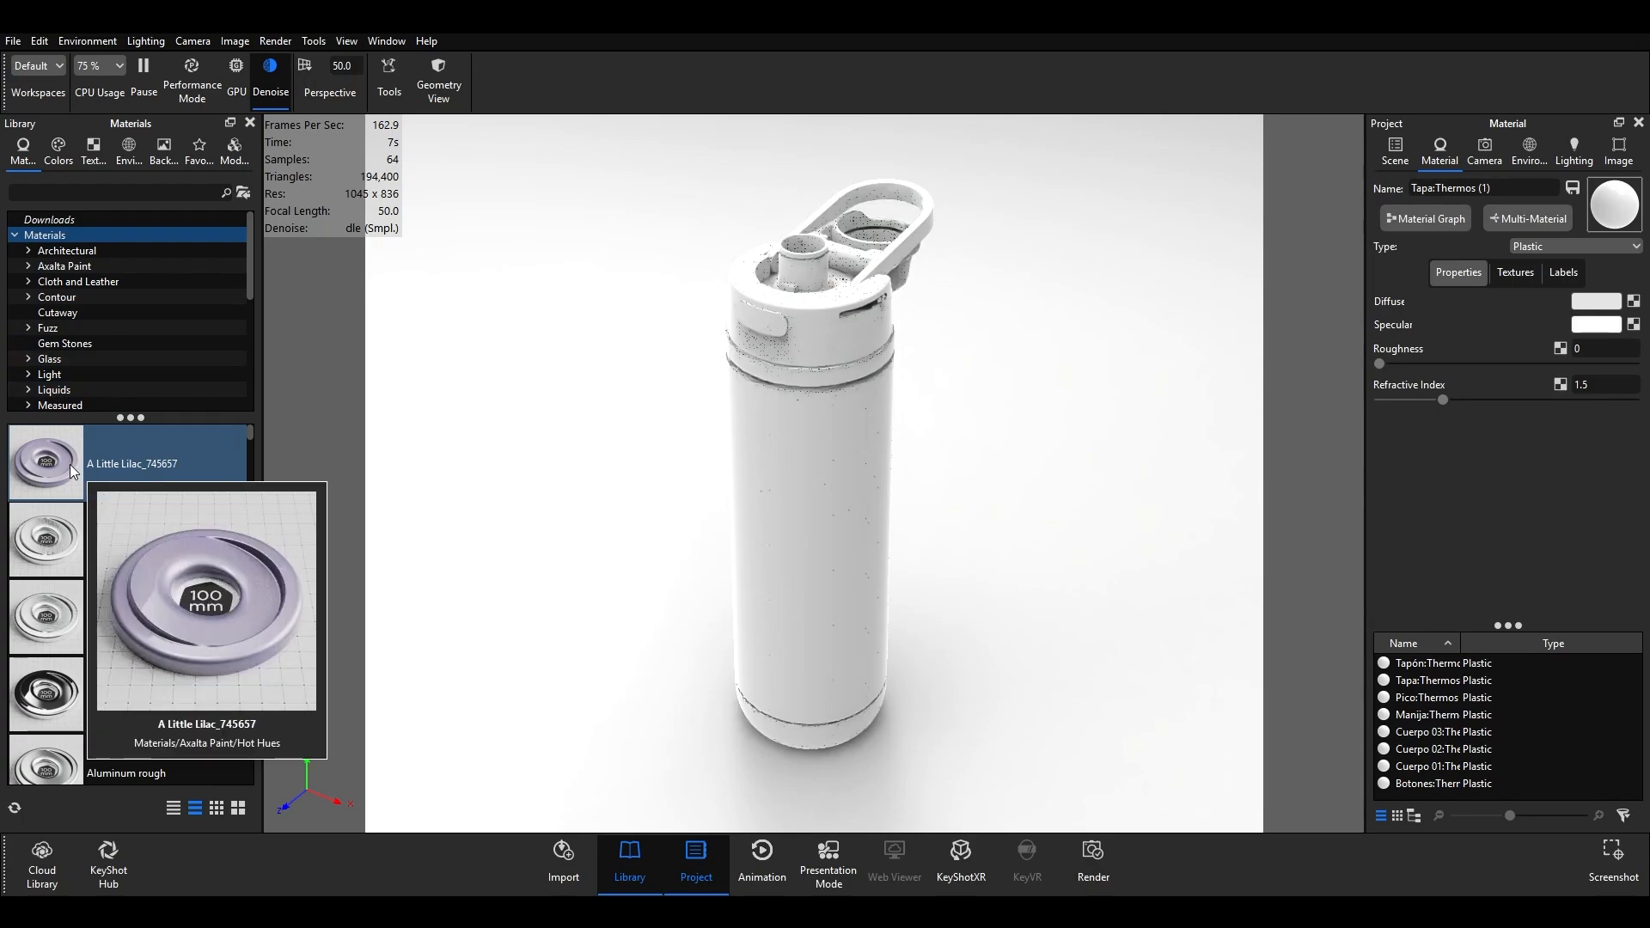
left_click(179, 805)
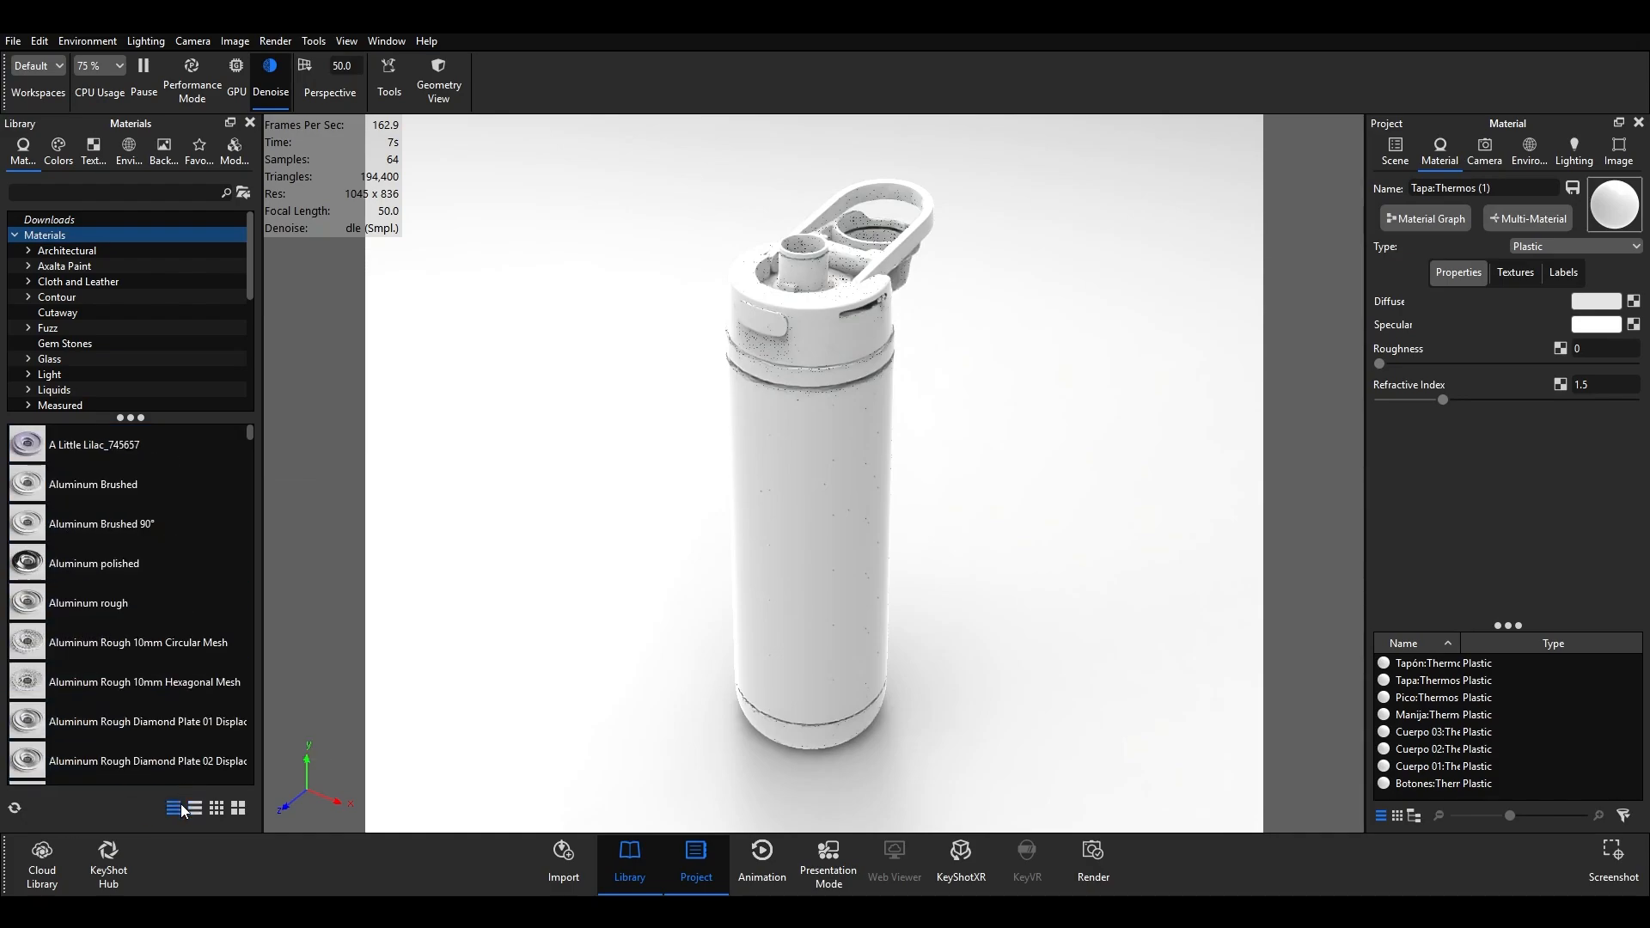
left_click(196, 808)
left_click(215, 809)
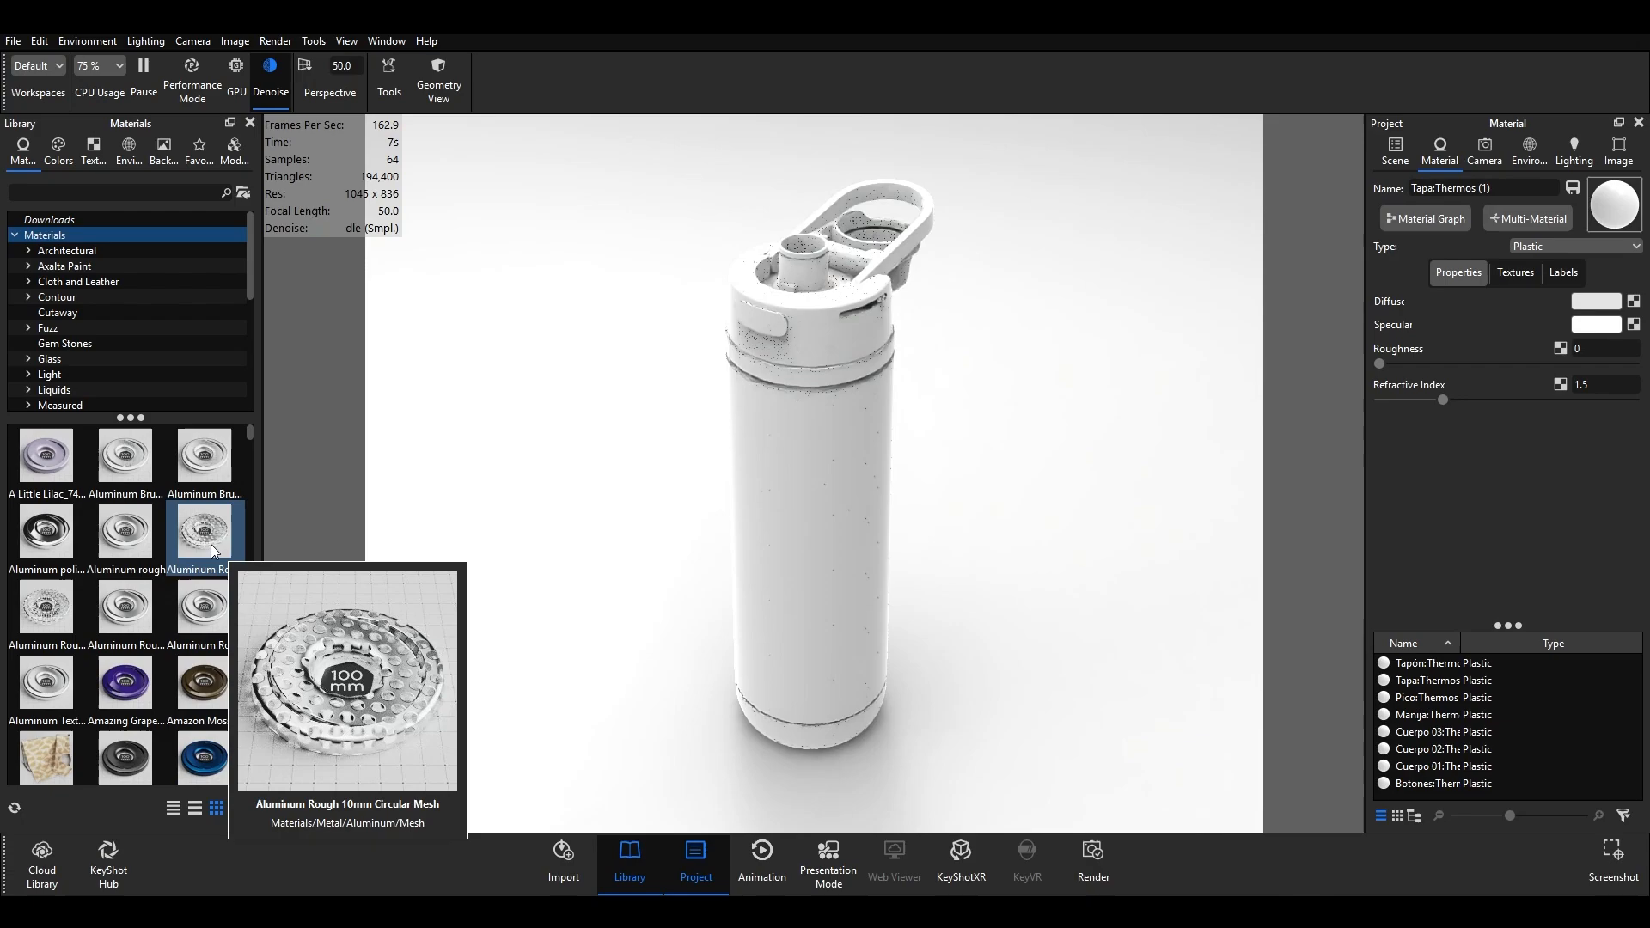
mouse_move(134, 683)
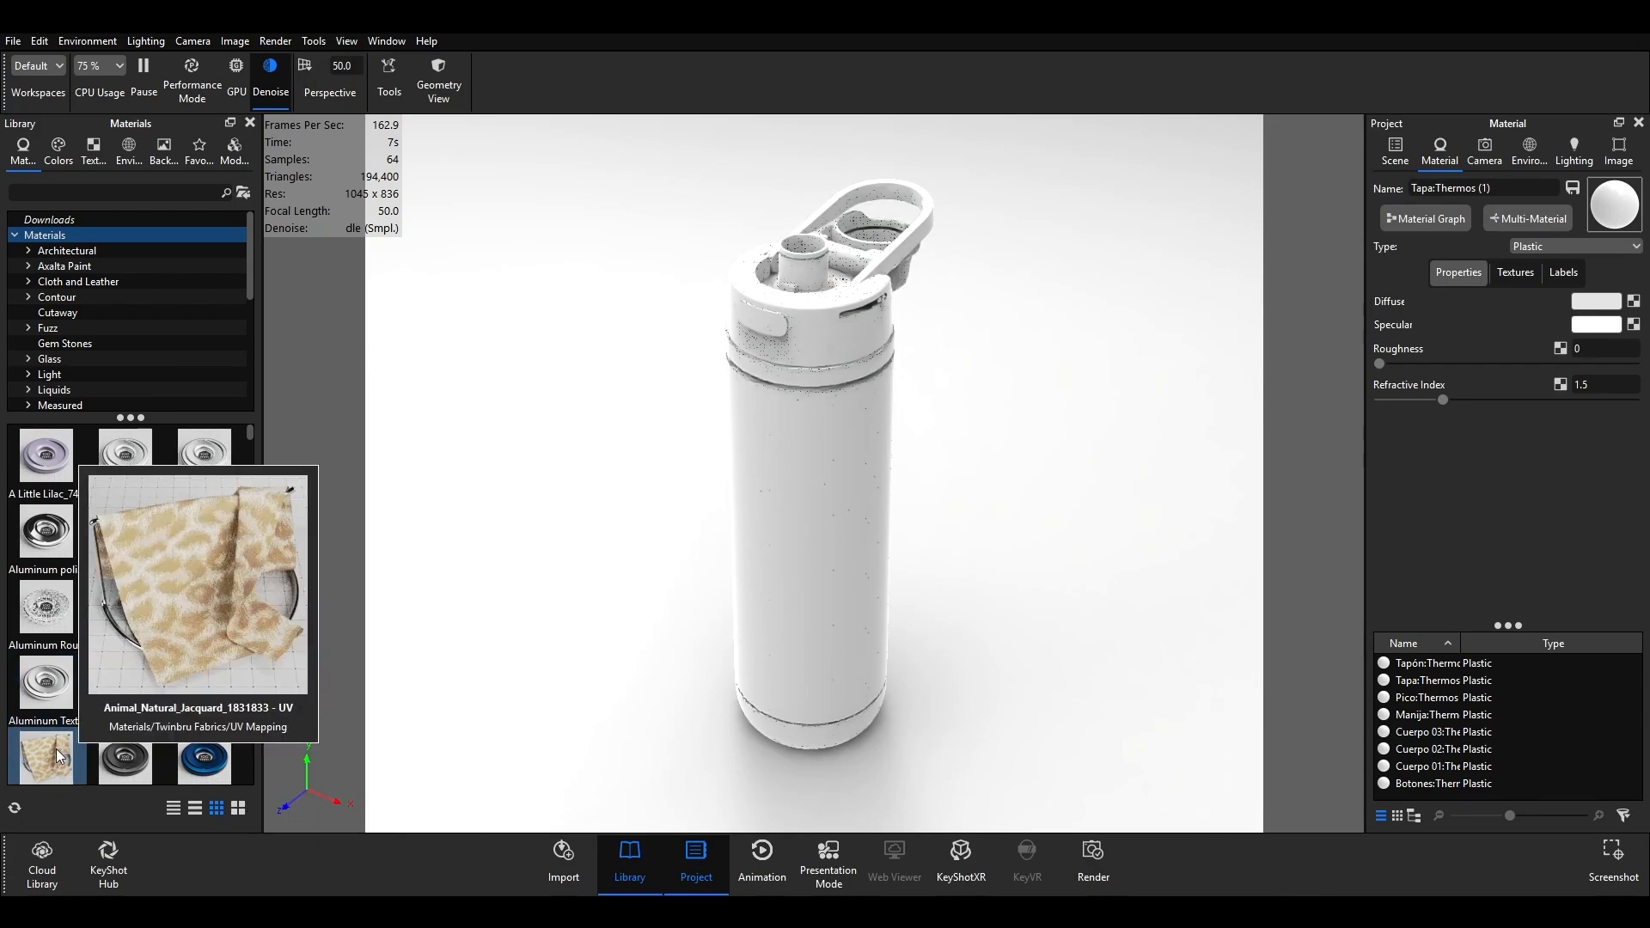
left_click(195, 809)
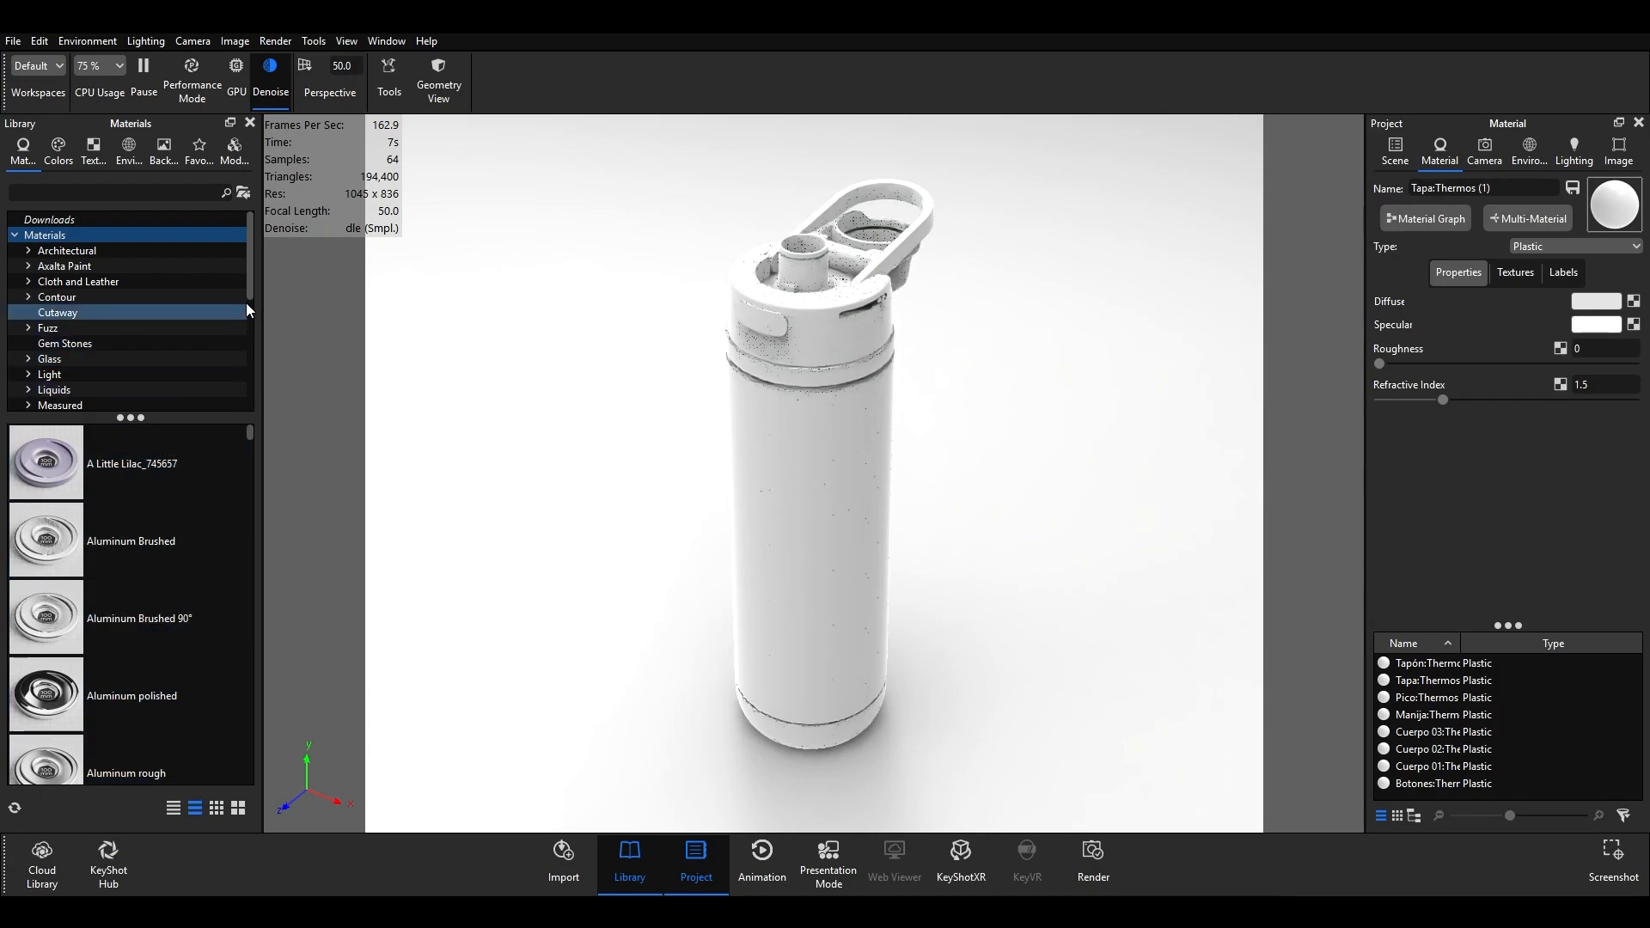
- Apply Clear Shiny Plastic White from the Plastic > Clear > Shiny library folder to the bottle's spout
left_click_drag(247, 286, 249, 359)
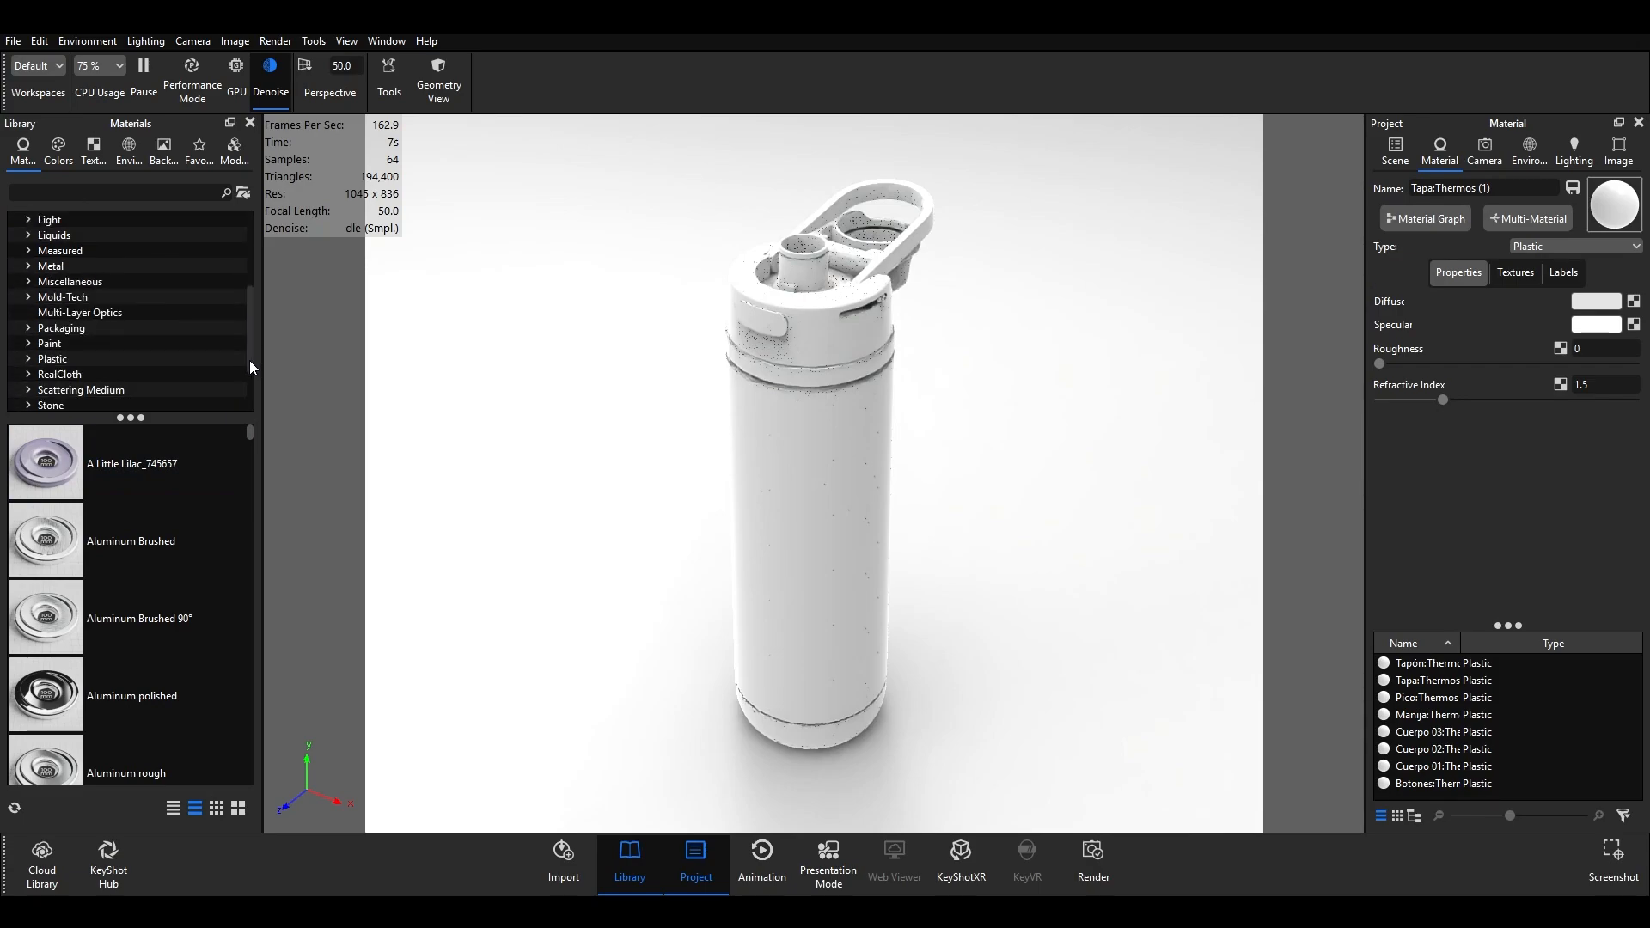
left_click(26, 360)
double_click(42, 376)
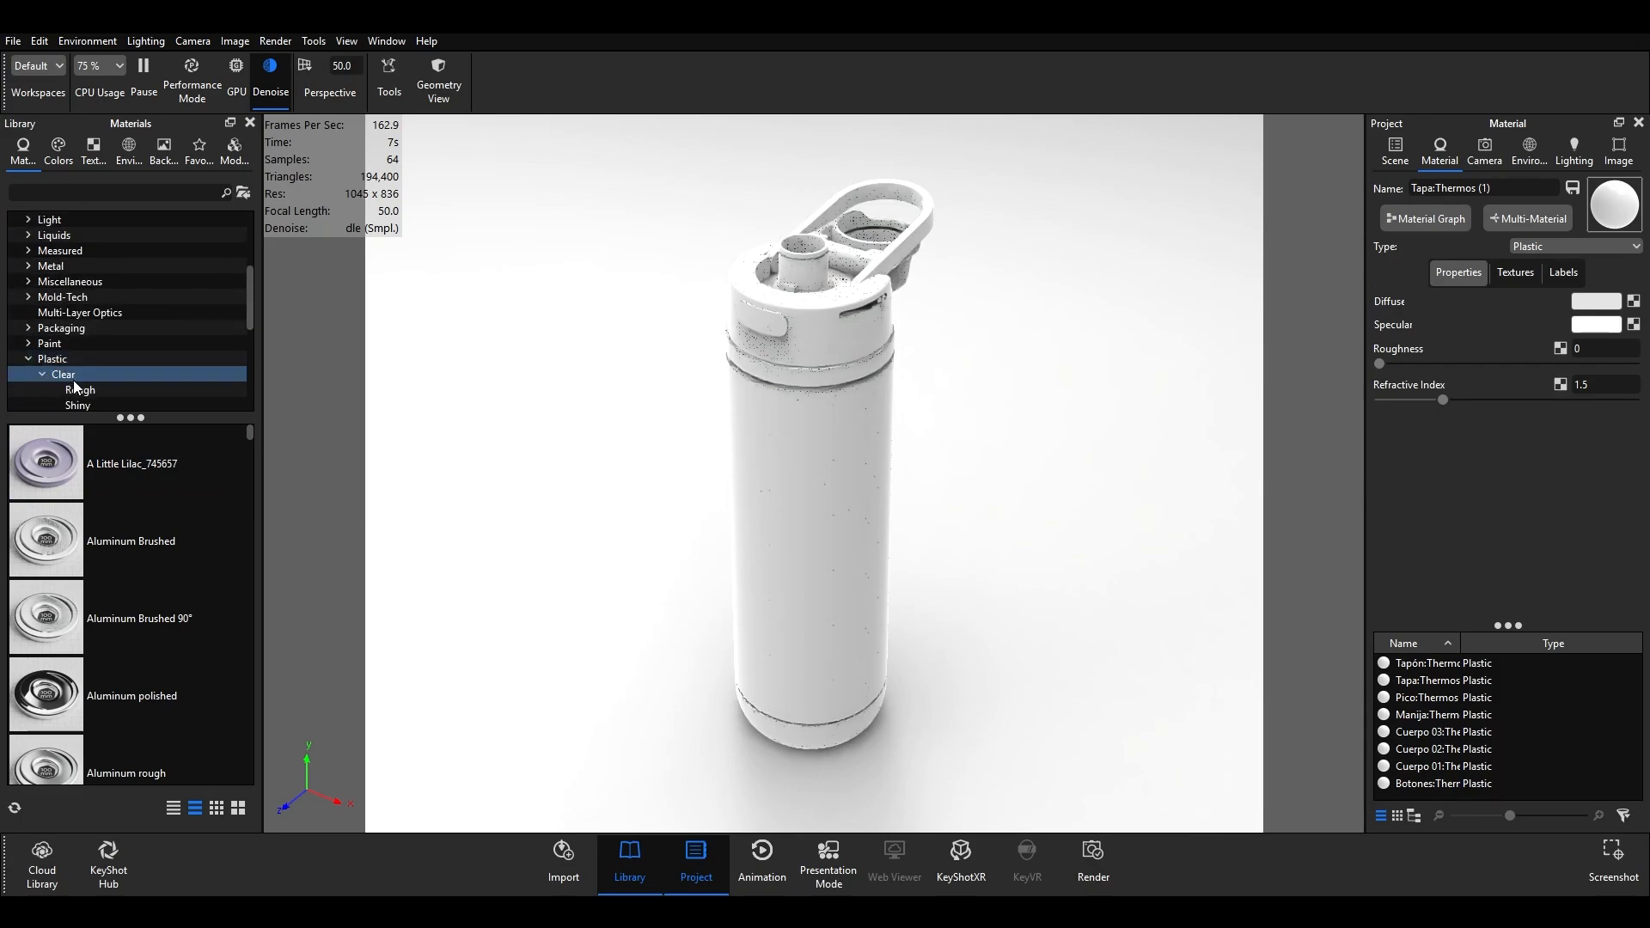
left_click(77, 404)
scroll(154, 627, "down", 3)
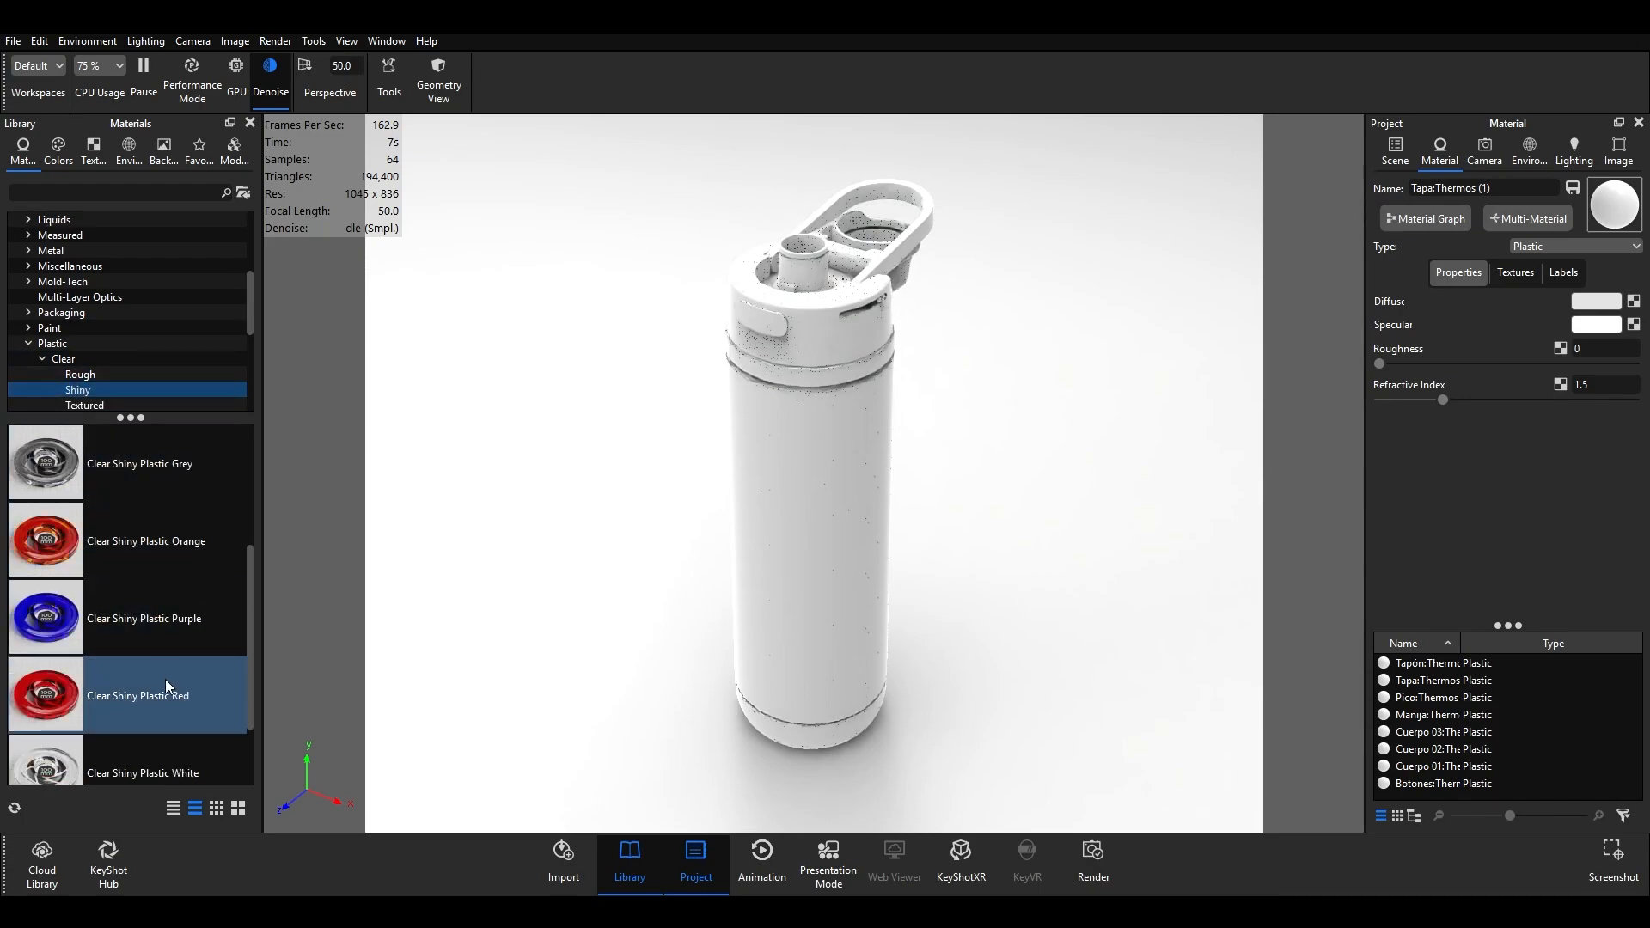
scroll(165, 684, "down", 1)
left_click_drag(160, 703, 808, 268)
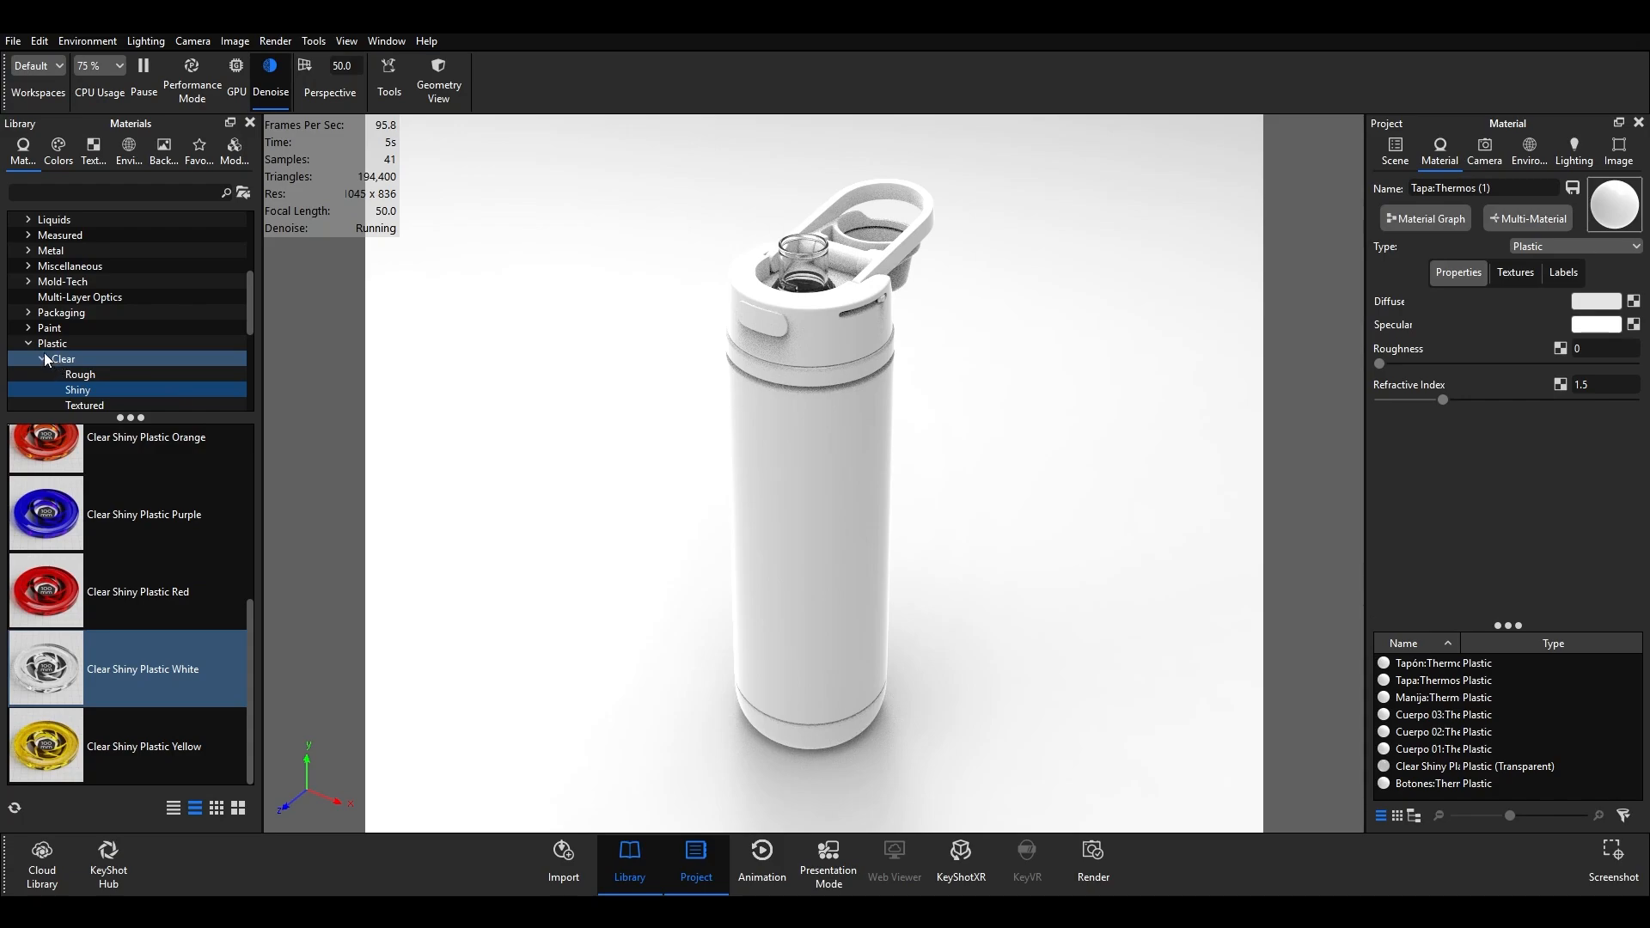
- Apply Hard Rough Plastic Grey from the Plastic > Hard > Rough library folder to the bottle's main body
left_click_drag(254, 297, 249, 328)
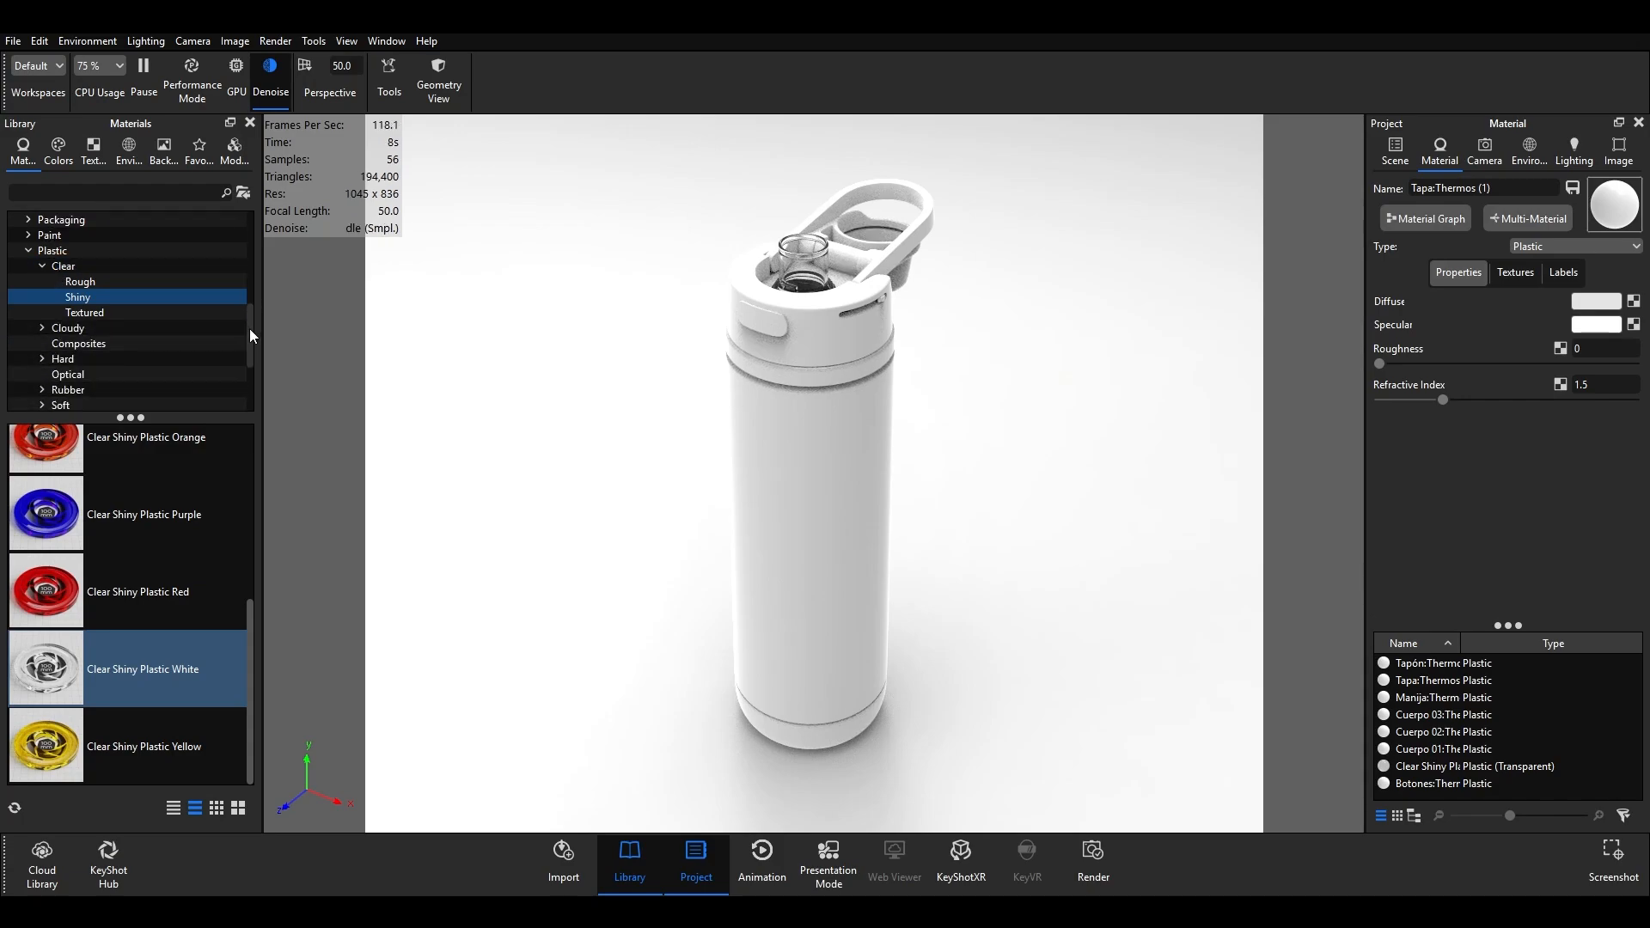
left_click(43, 359)
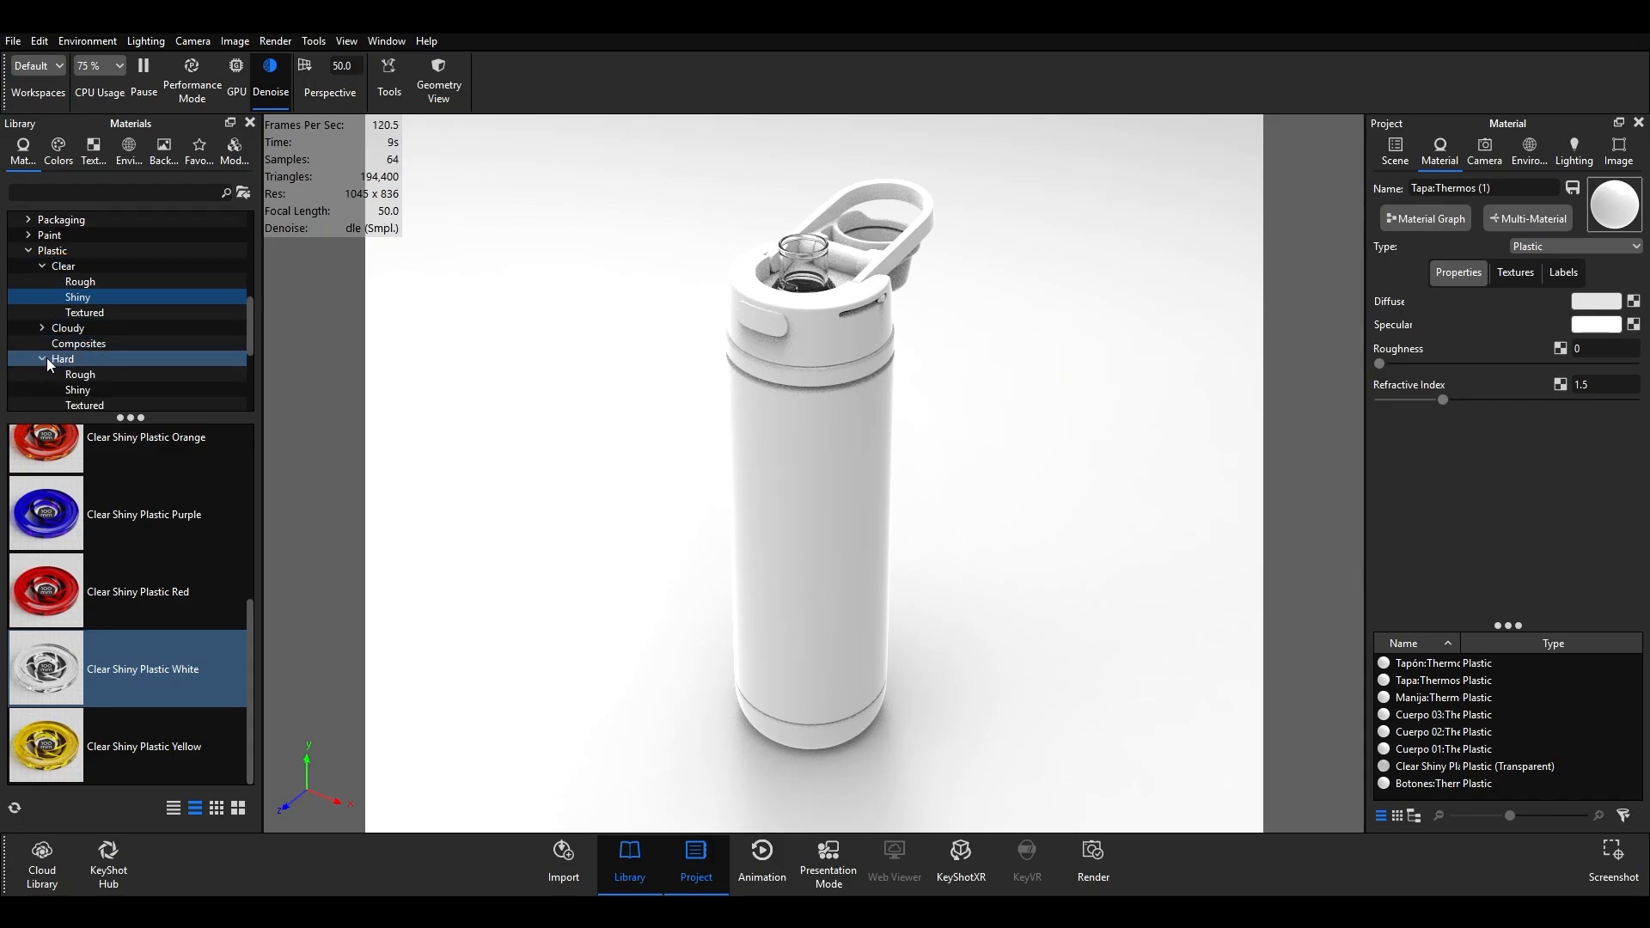
left_click(82, 376)
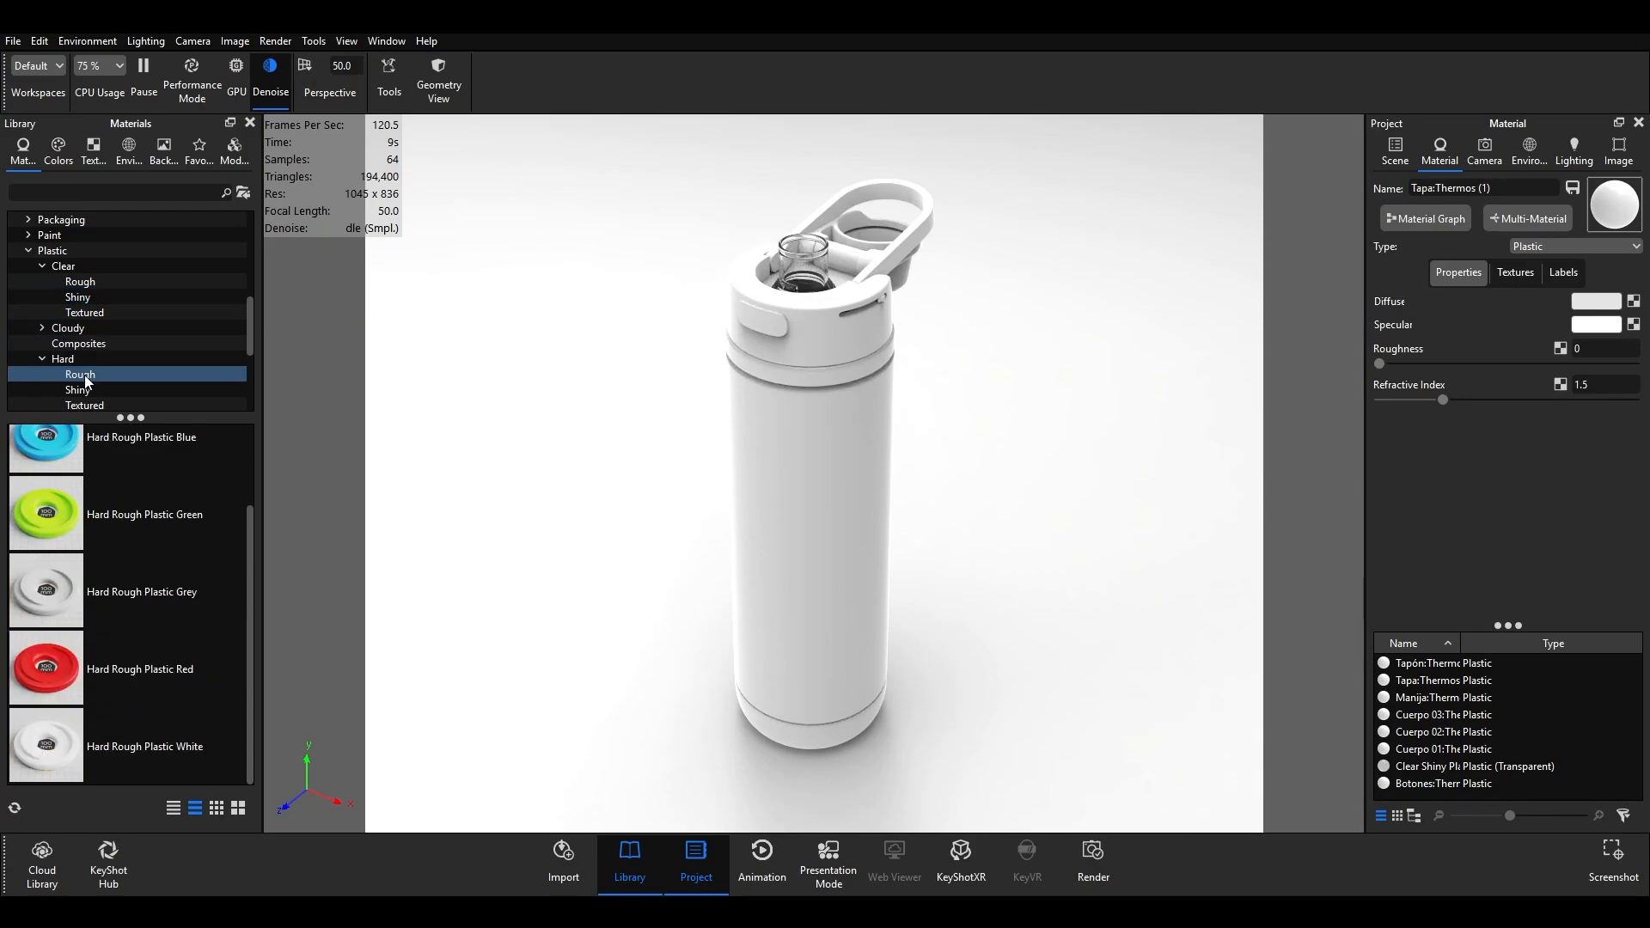
mouse_move(146, 616)
scroll(146, 611, "up", 1)
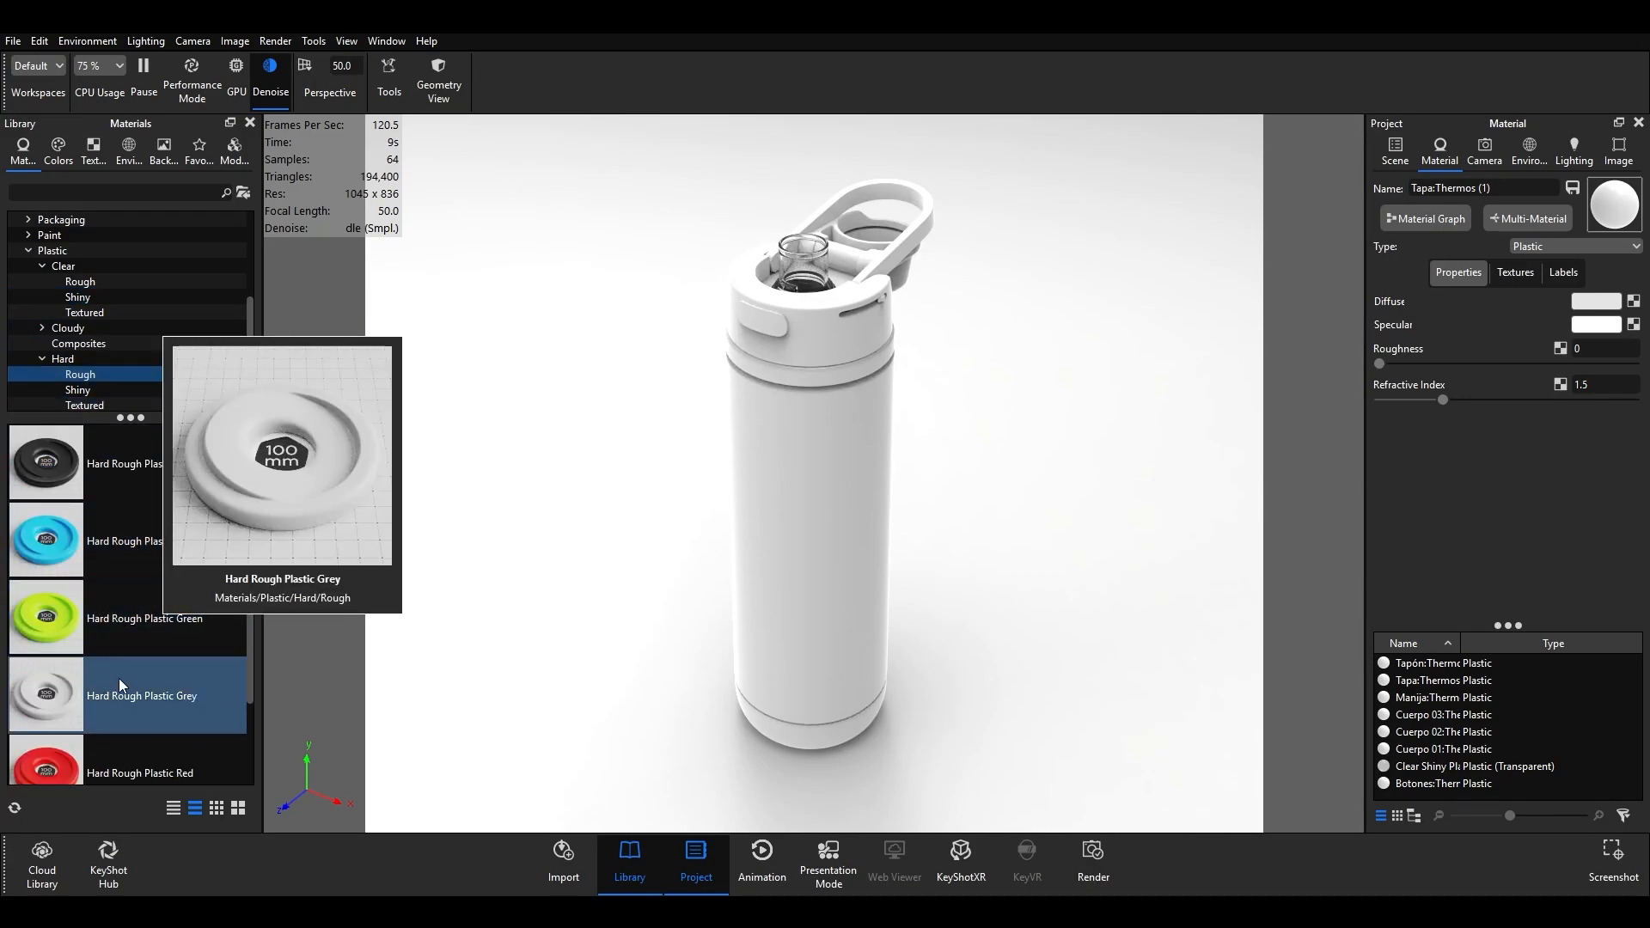
left_click_drag(119, 678, 819, 490)
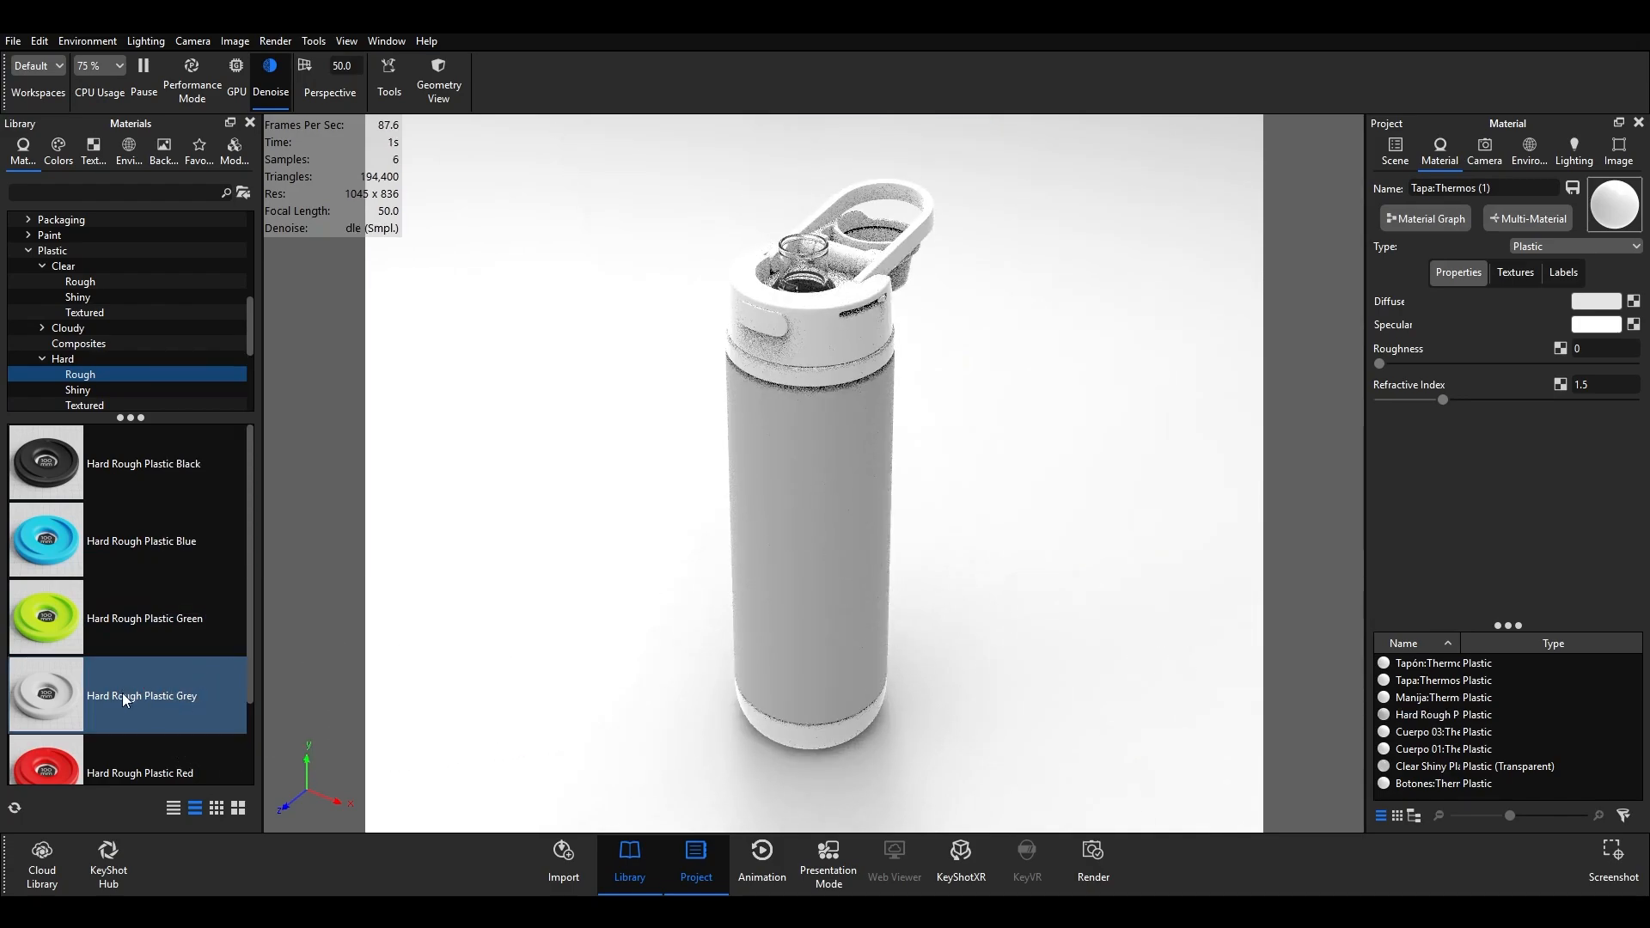
- Apply Hard Rough Plastic Grey to the ring below the lid and to the bottle's base, without linking the duplicate materials
mouse_move(109, 699)
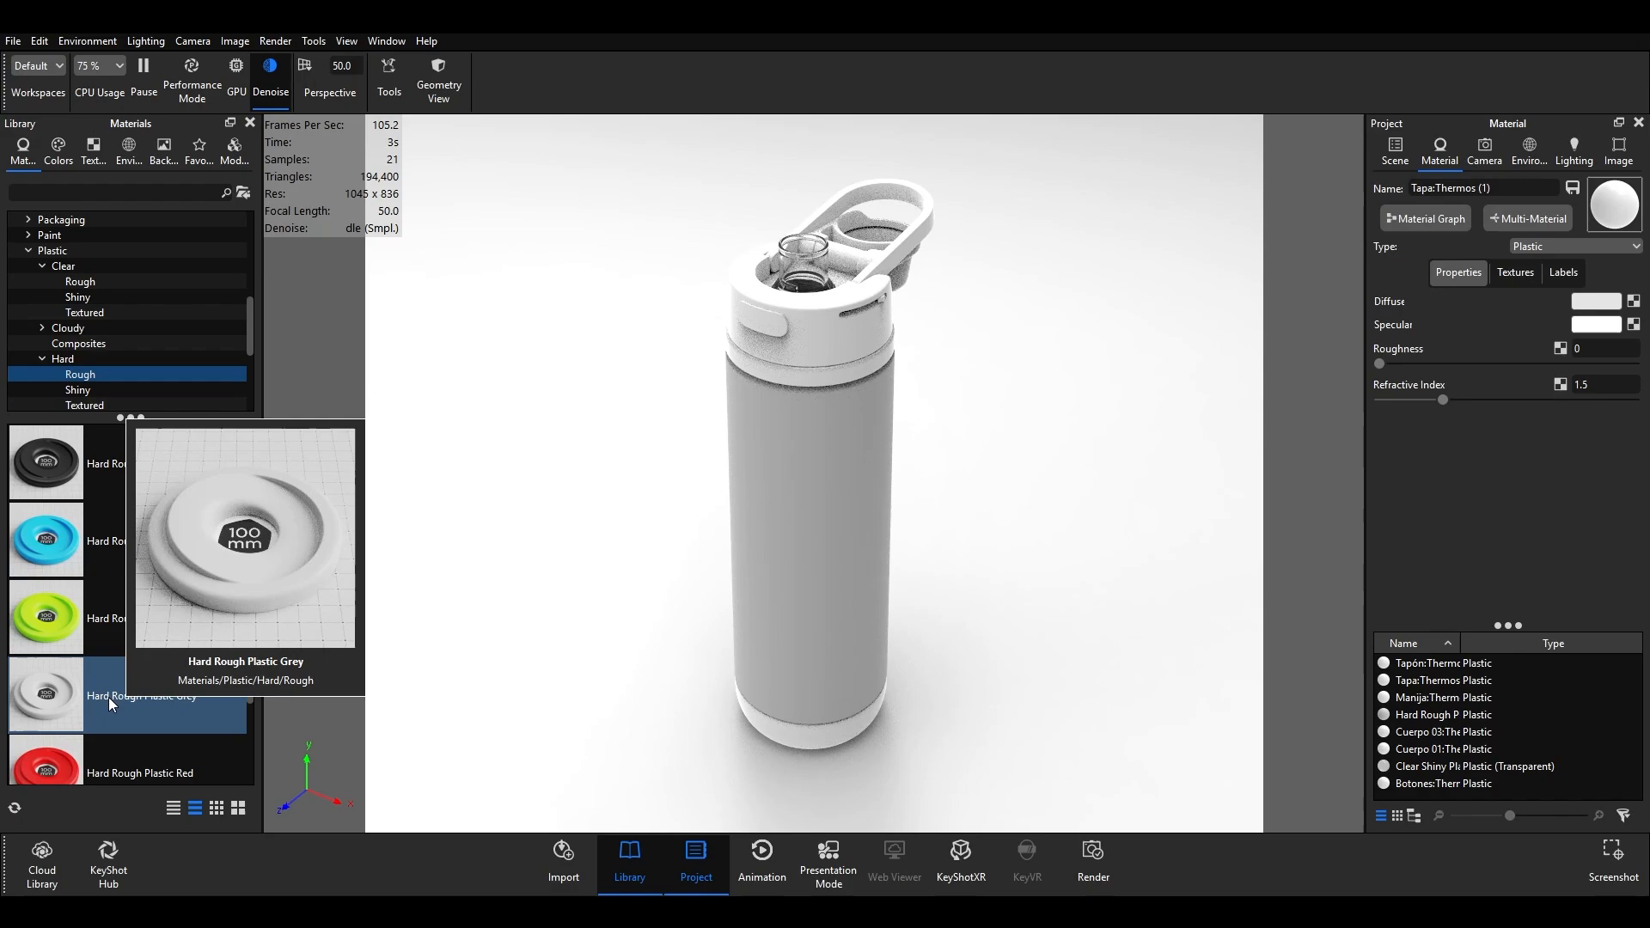
left_click_drag(113, 694, 823, 375)
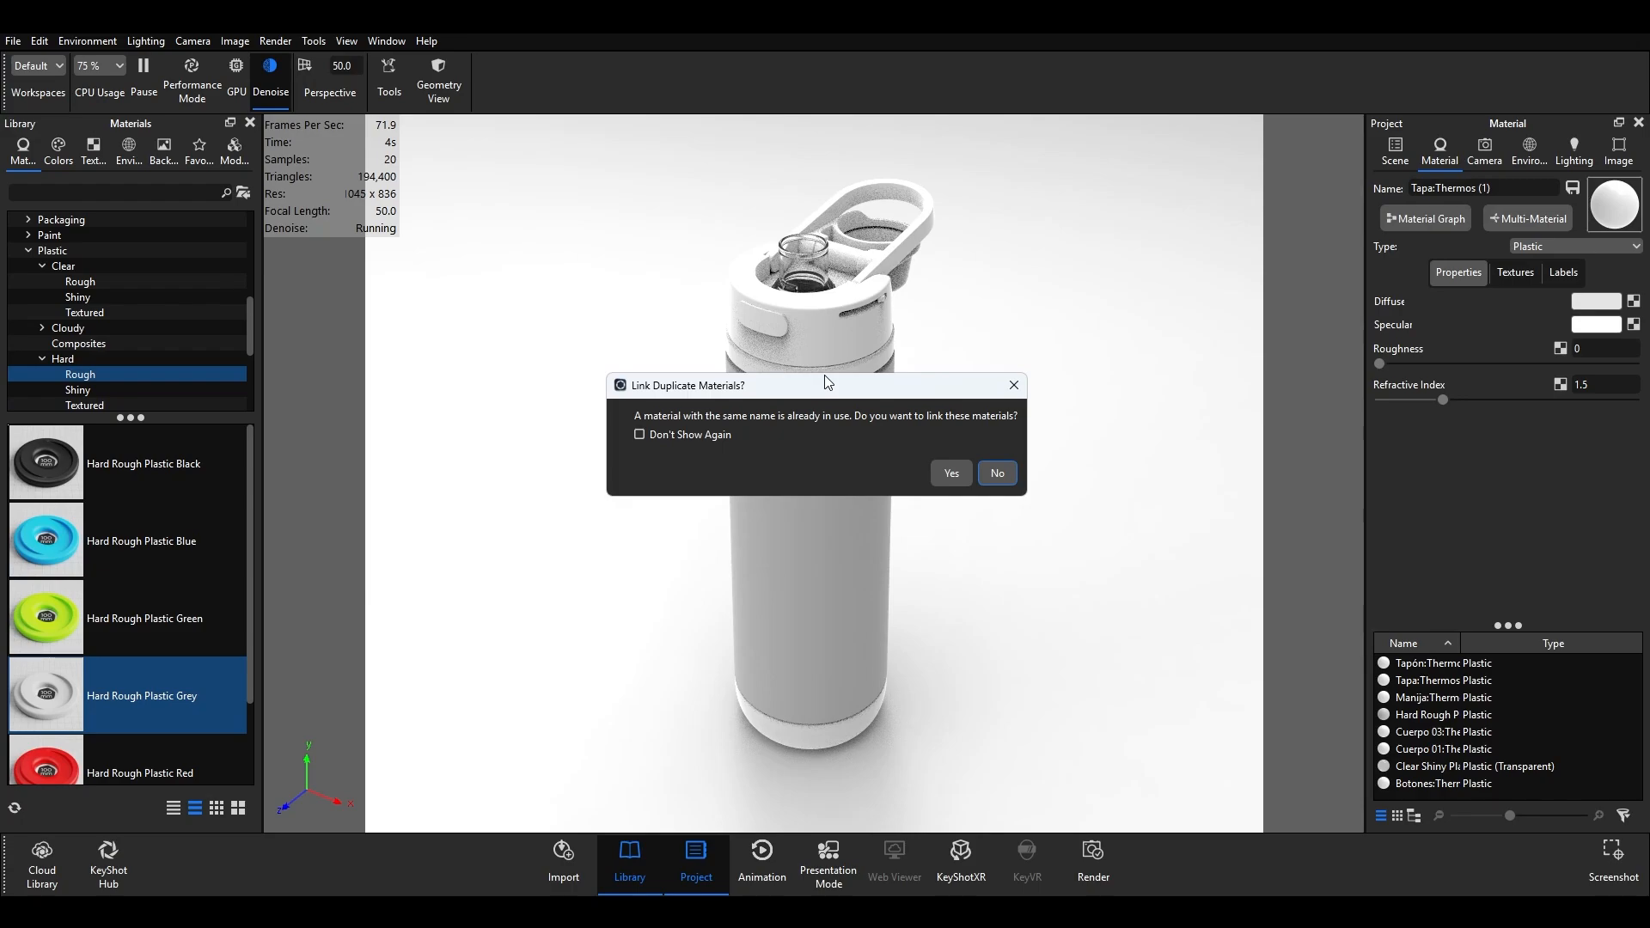
left_click(997, 473)
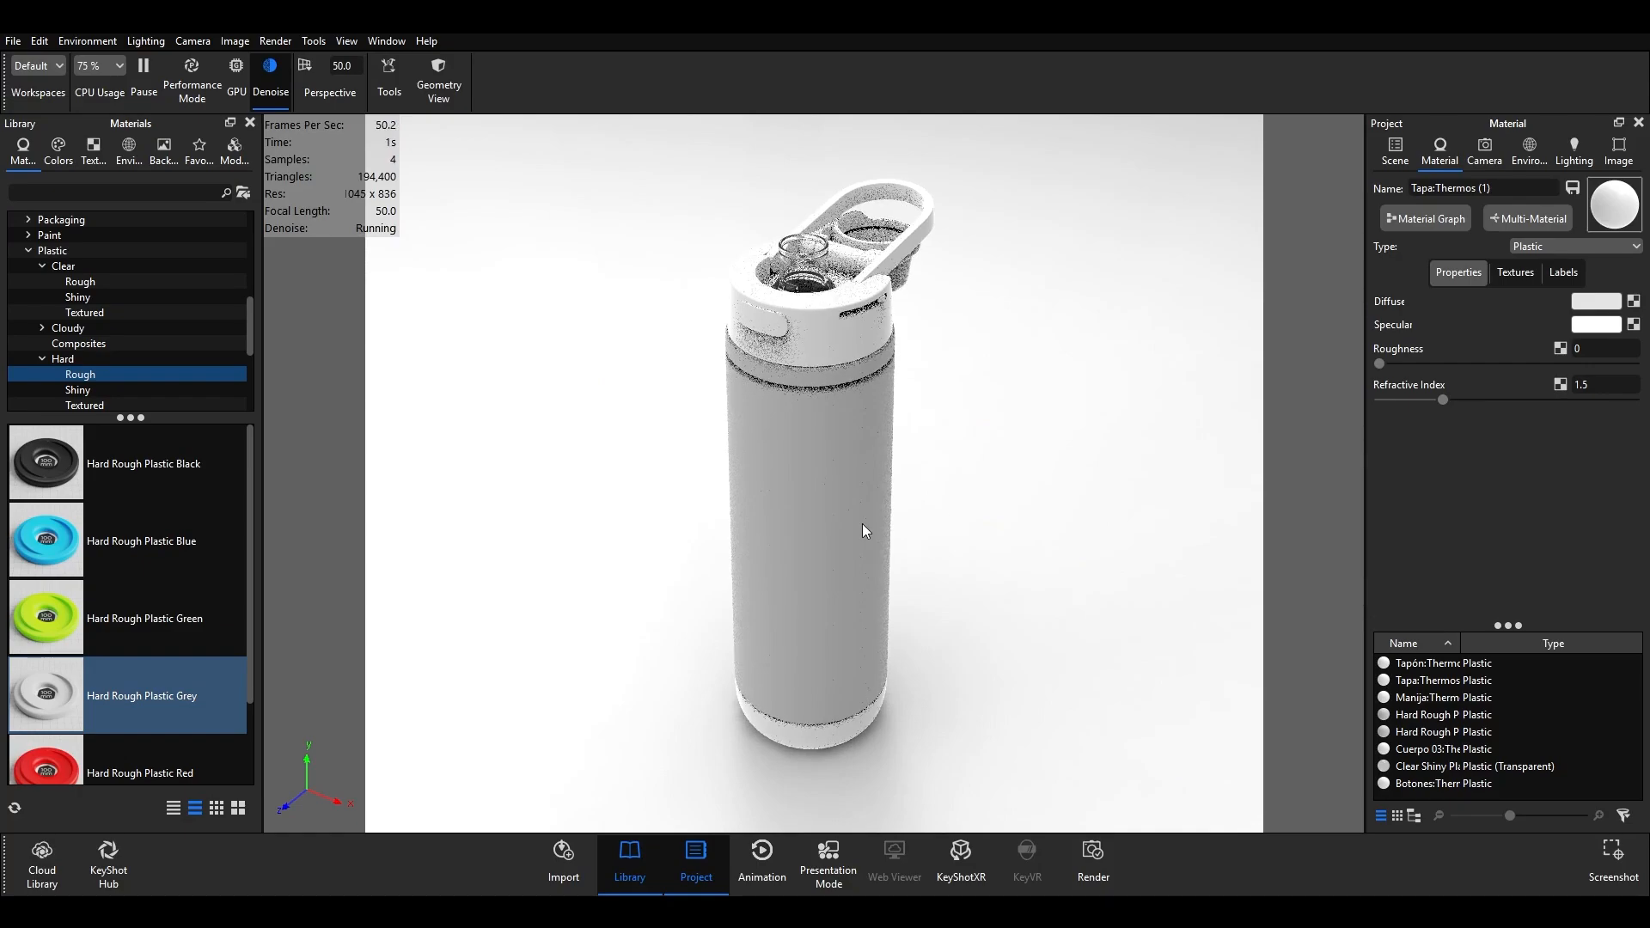
left_click_drag(132, 698, 806, 684)
left_click(997, 472)
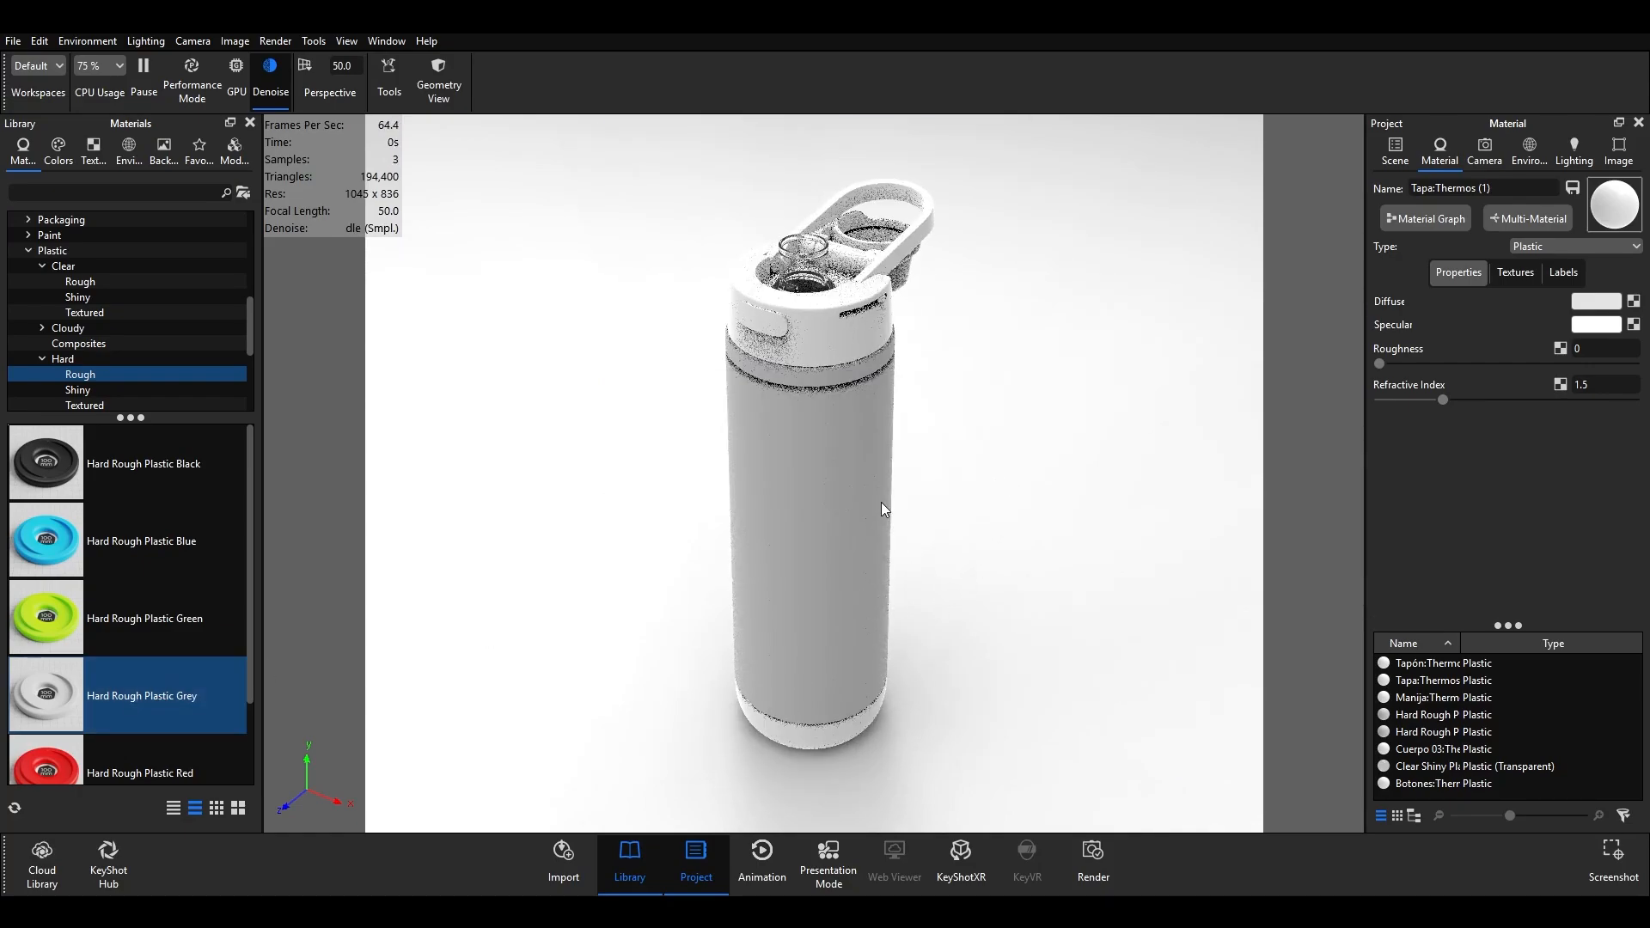
- Apply Hard Rough Plastic Grey to the bottle's lid, button, handle and spout cap, without linking the duplicate materials
left_click_drag(145, 707, 806, 328)
left_click(996, 472)
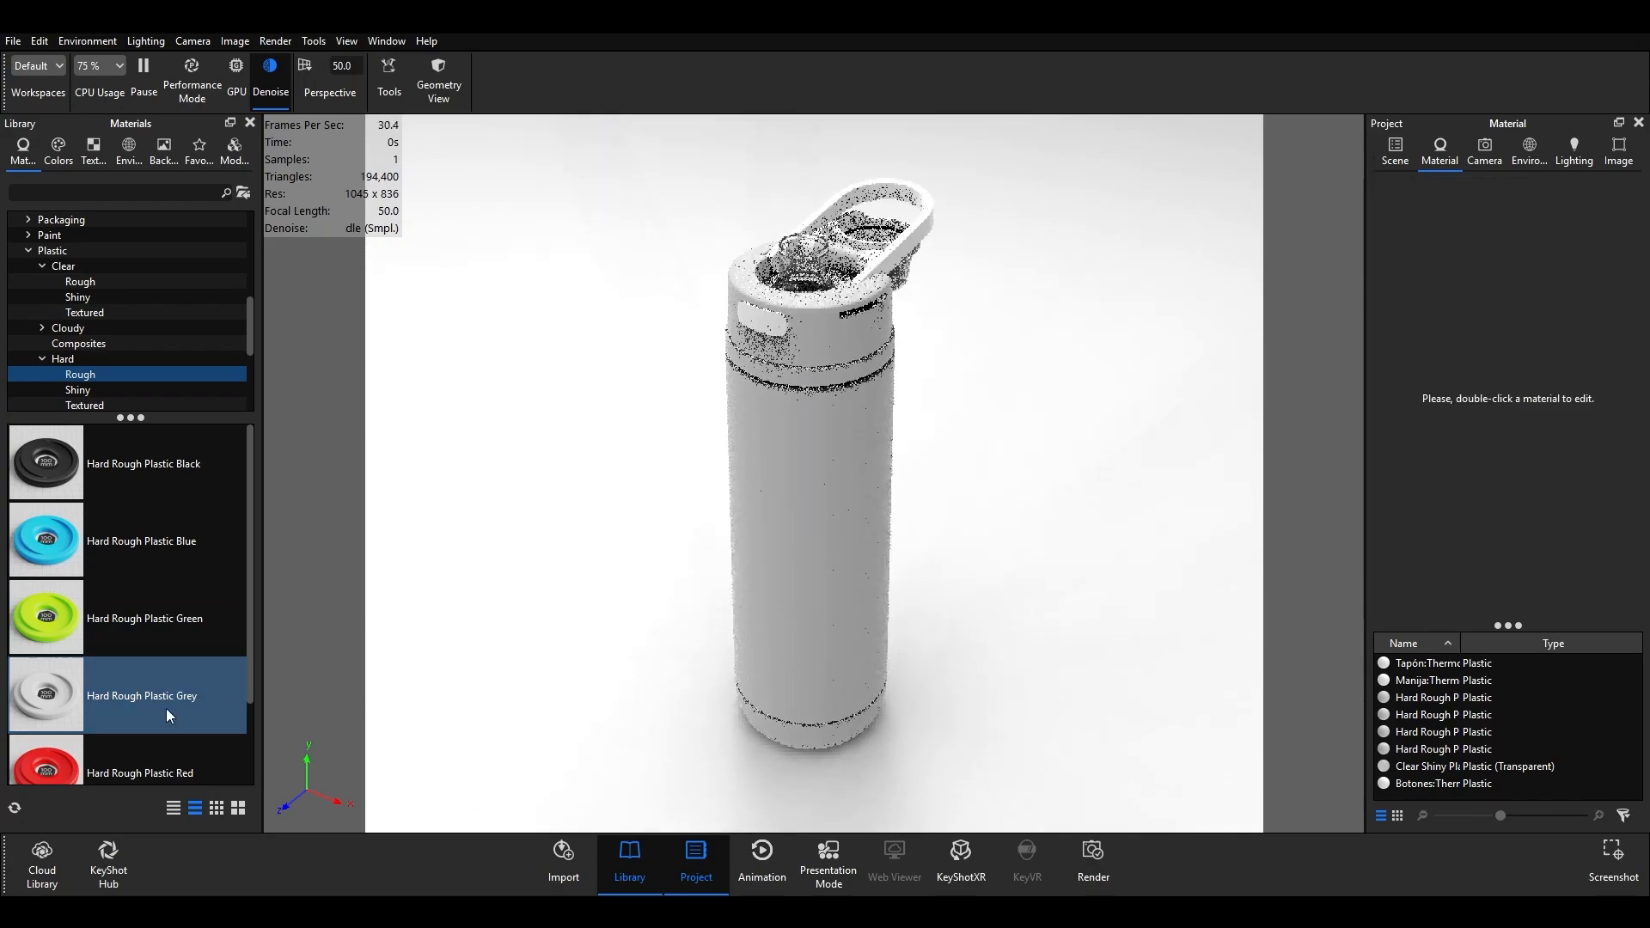
left_click_drag(167, 708, 735, 317)
left_click(997, 473)
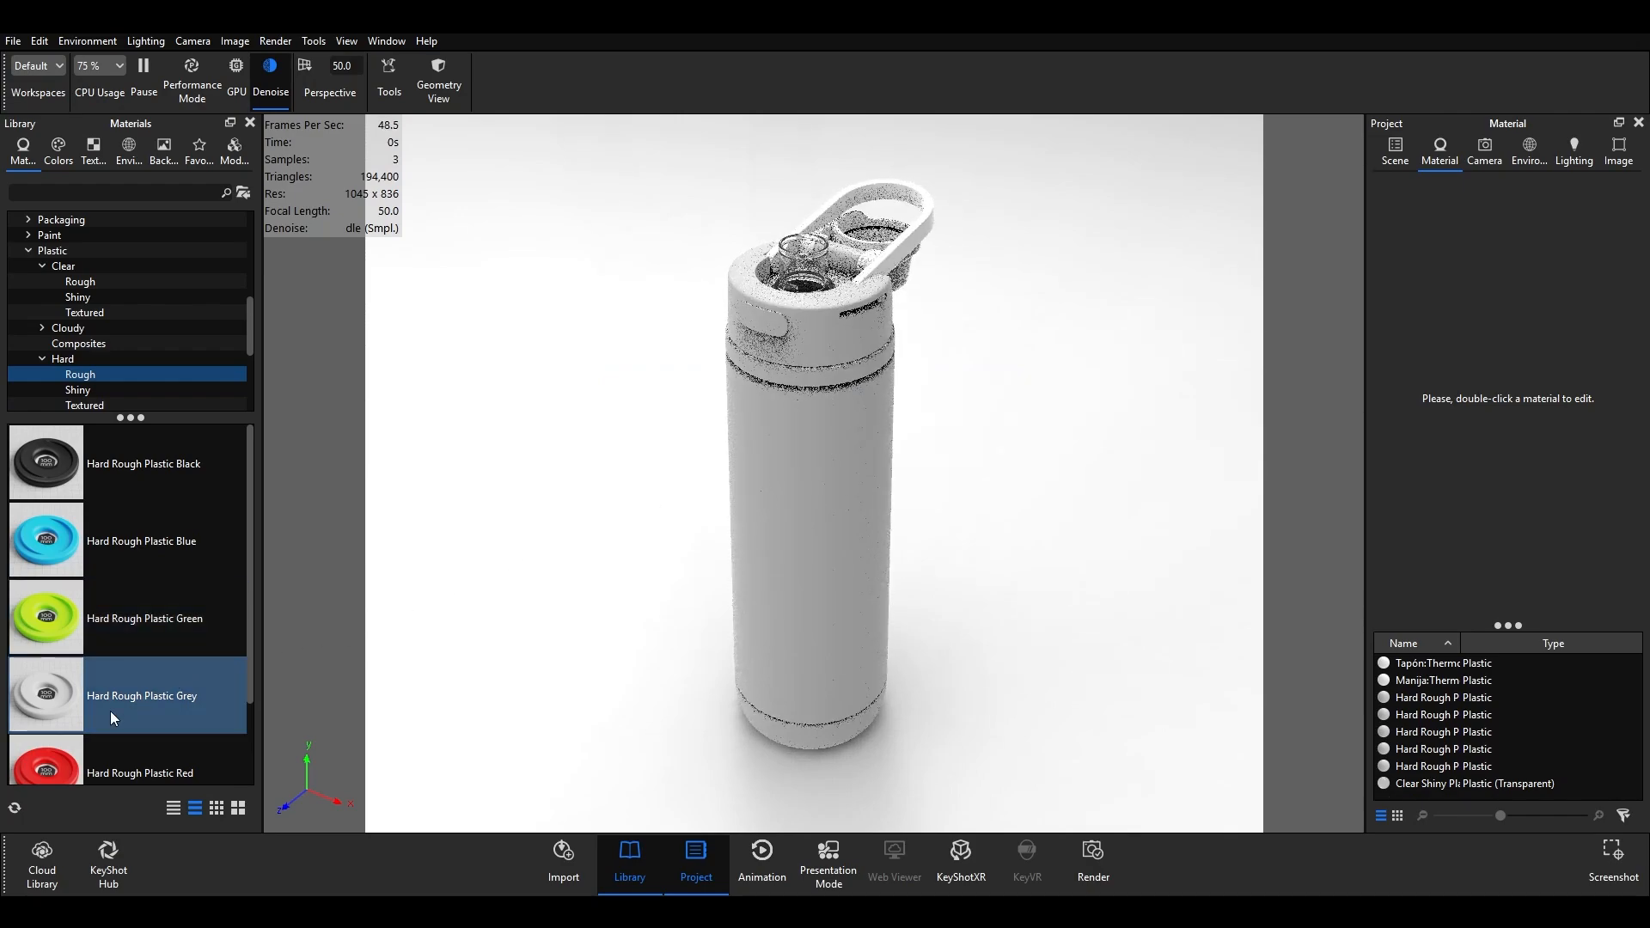
left_click_drag(110, 710, 888, 256)
left_click(997, 473)
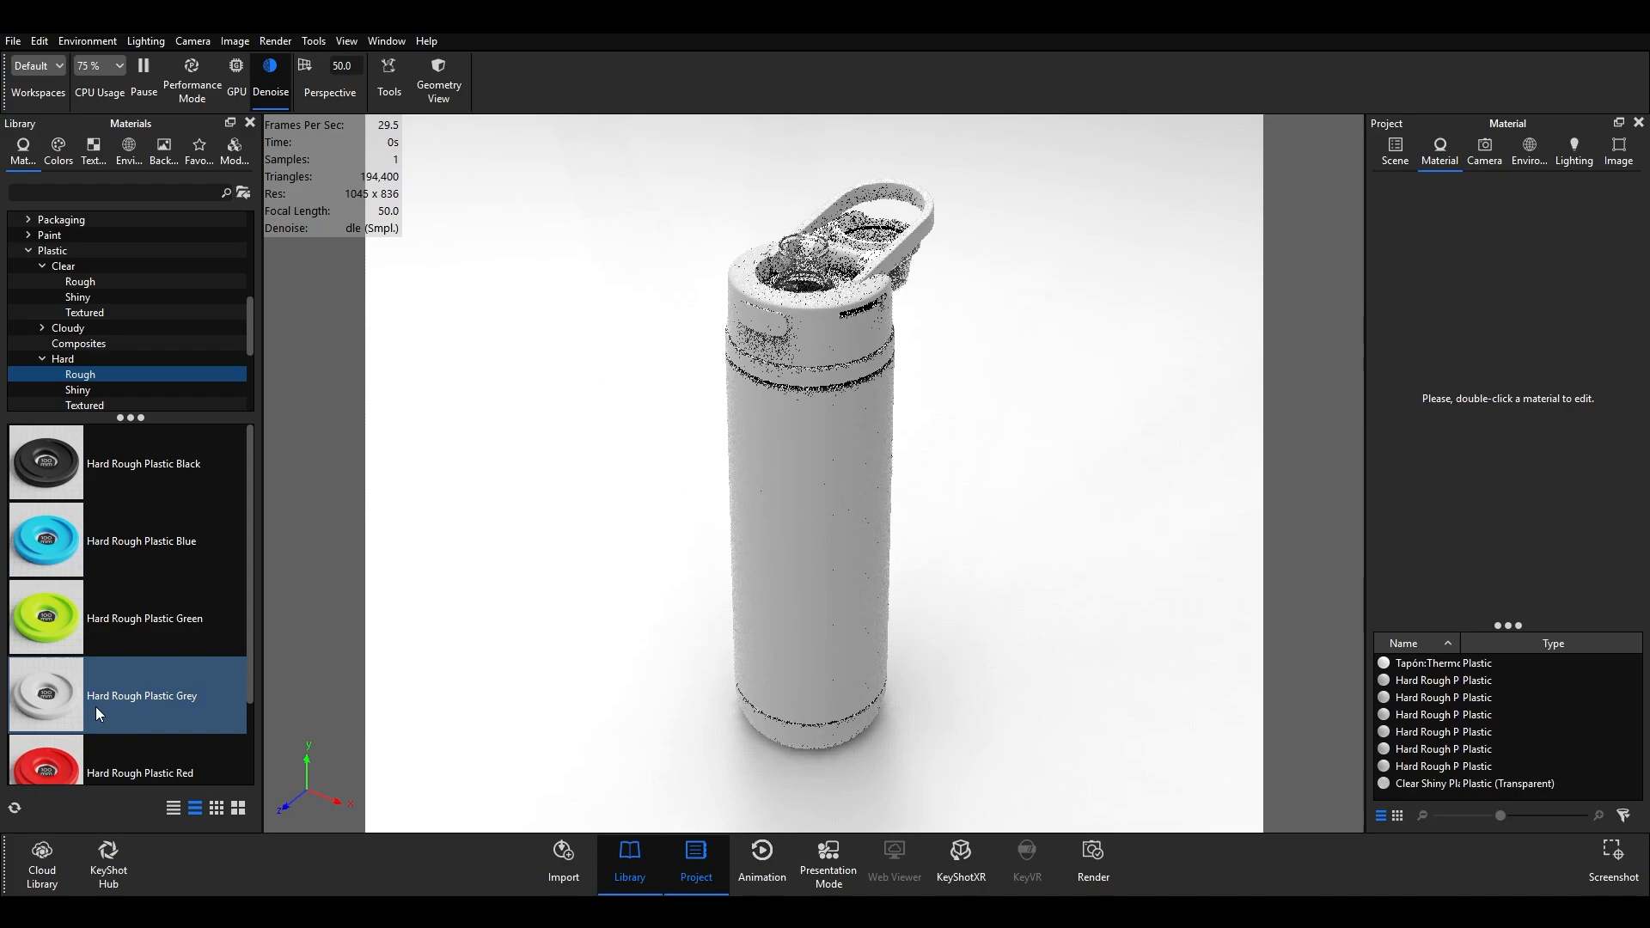
left_click_drag(44, 707, 905, 265)
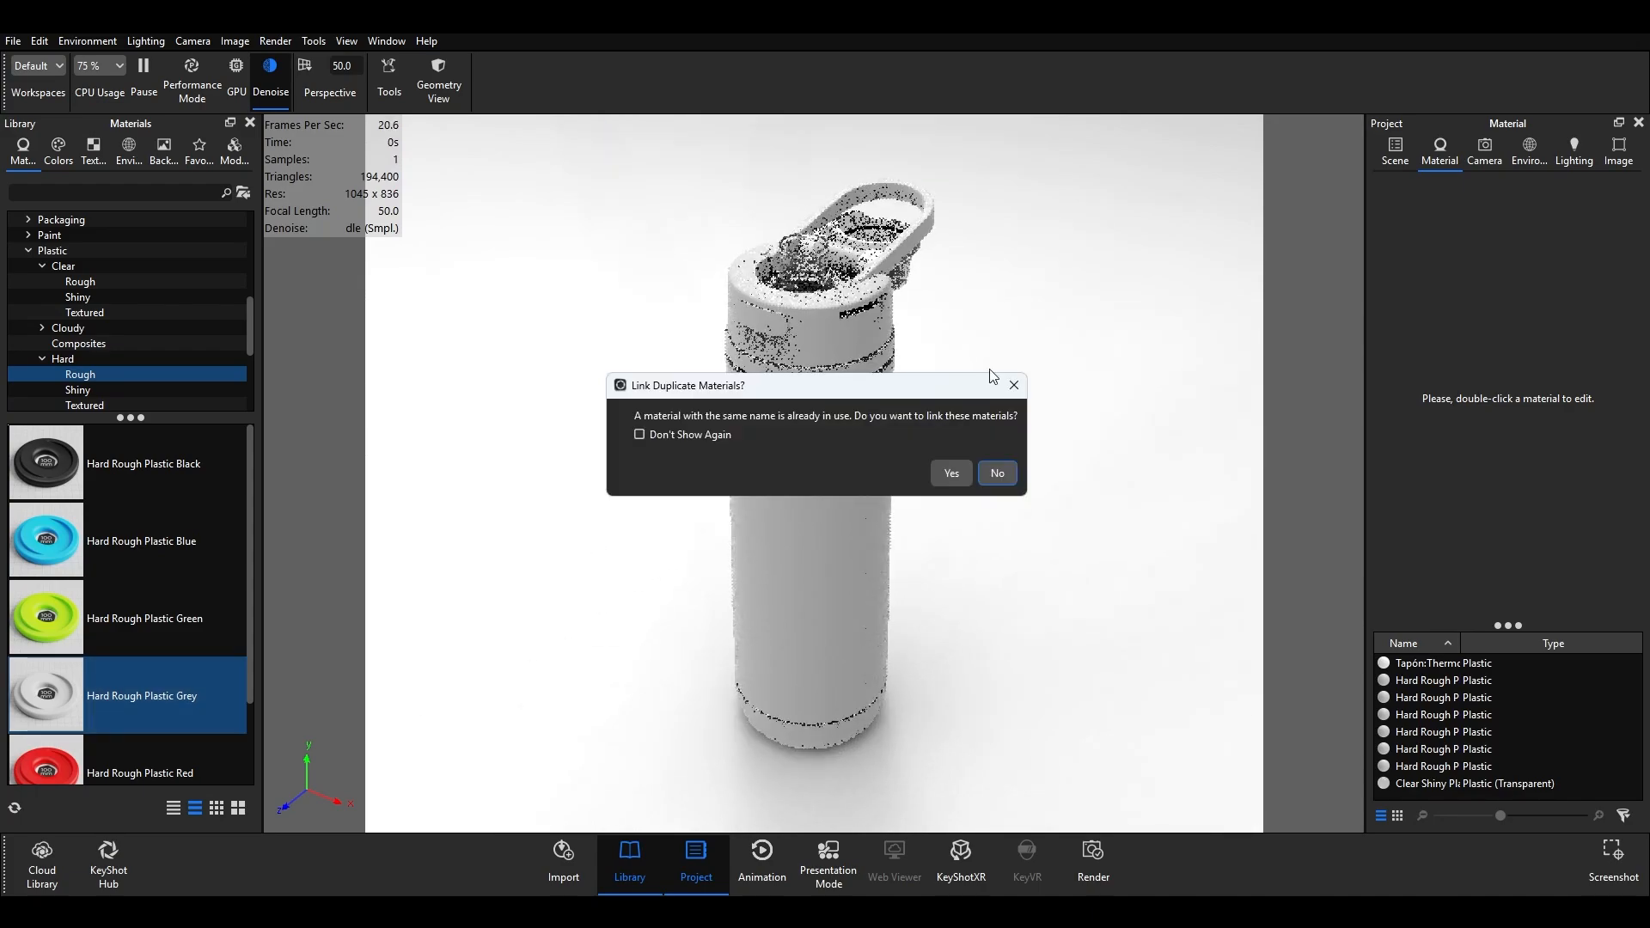
left_click(997, 474)
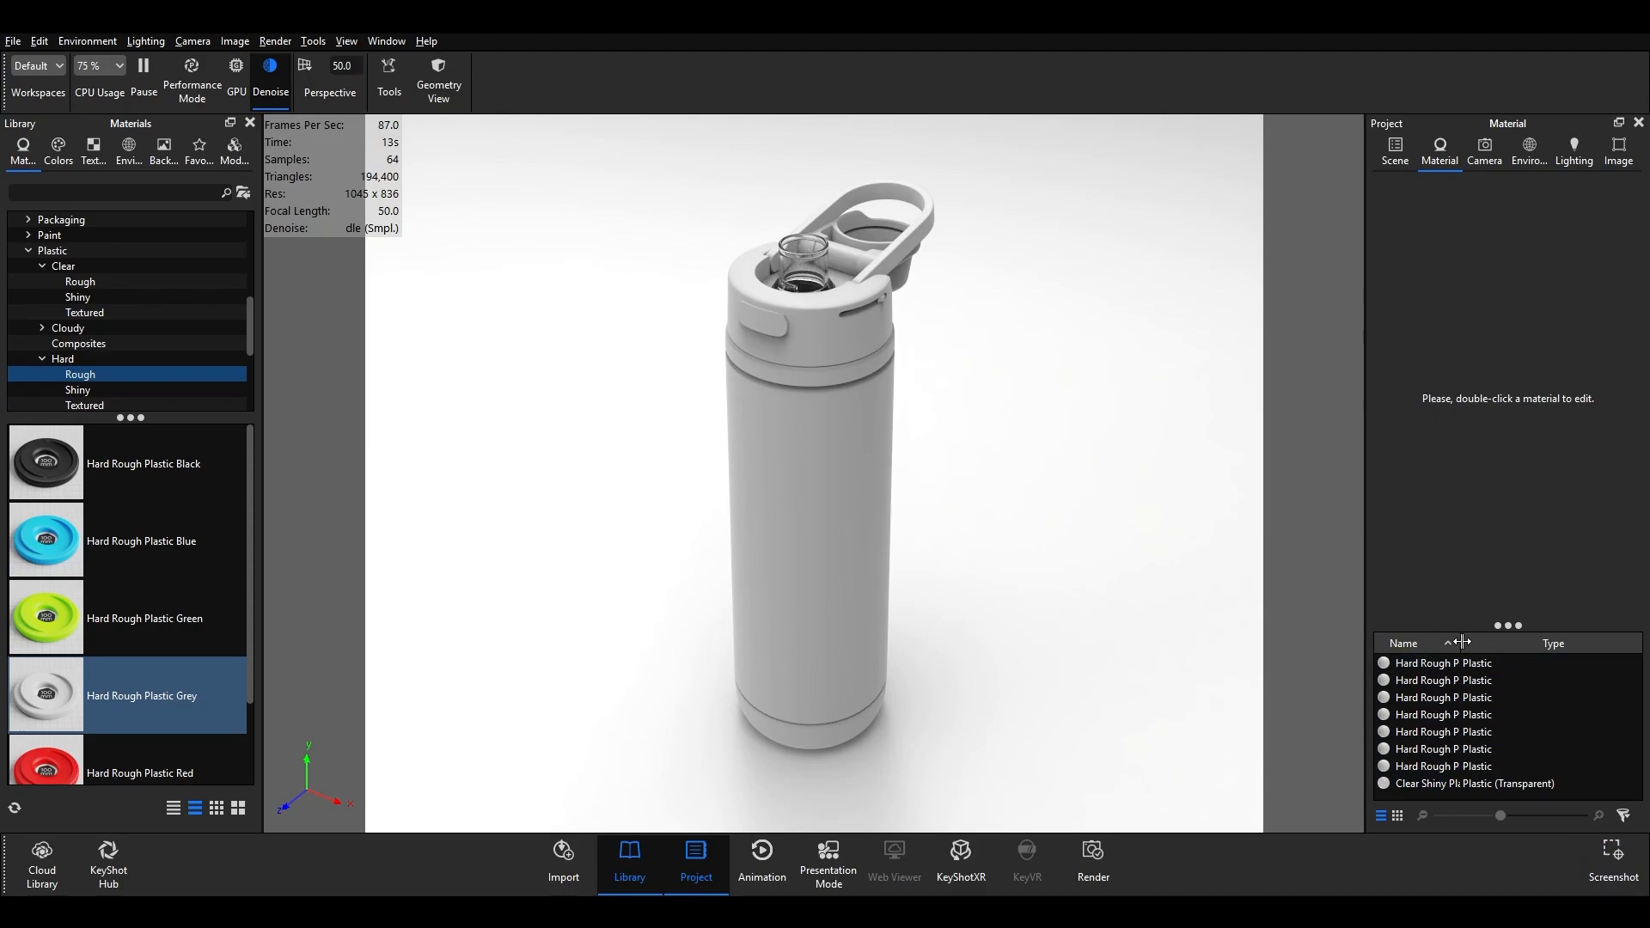
- Widen the material list's Name column and review the Roughness and Refractive Index settings of the main body's material
left_click_drag(1462, 643, 1542, 644)
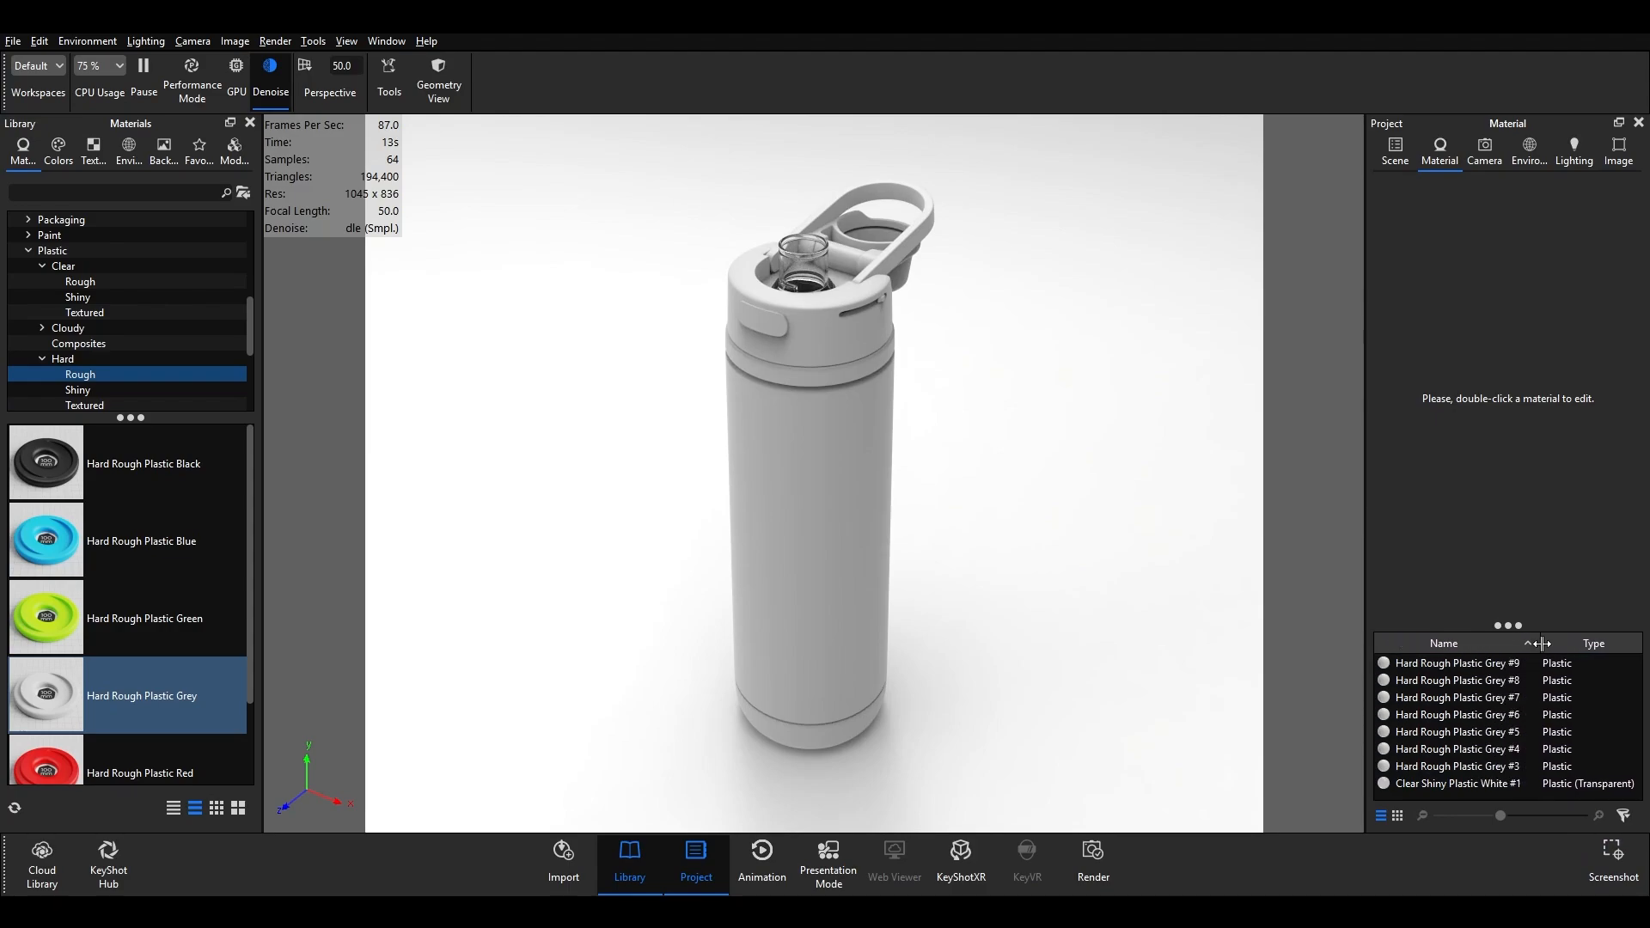
double_click(858, 488)
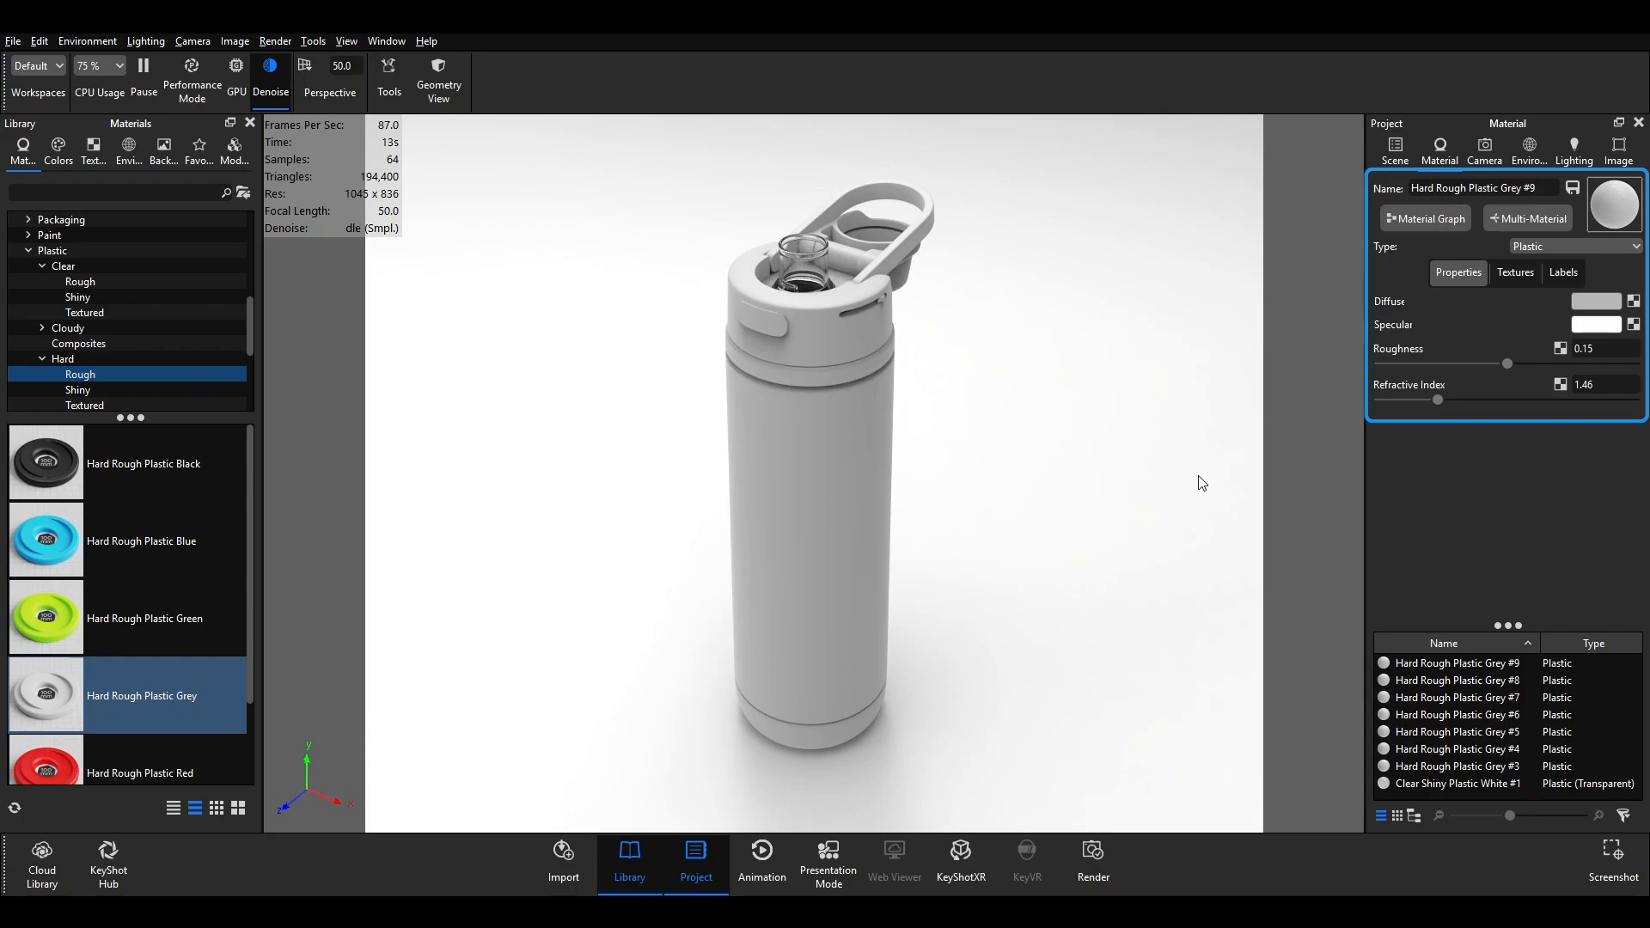
left_click(1605, 349)
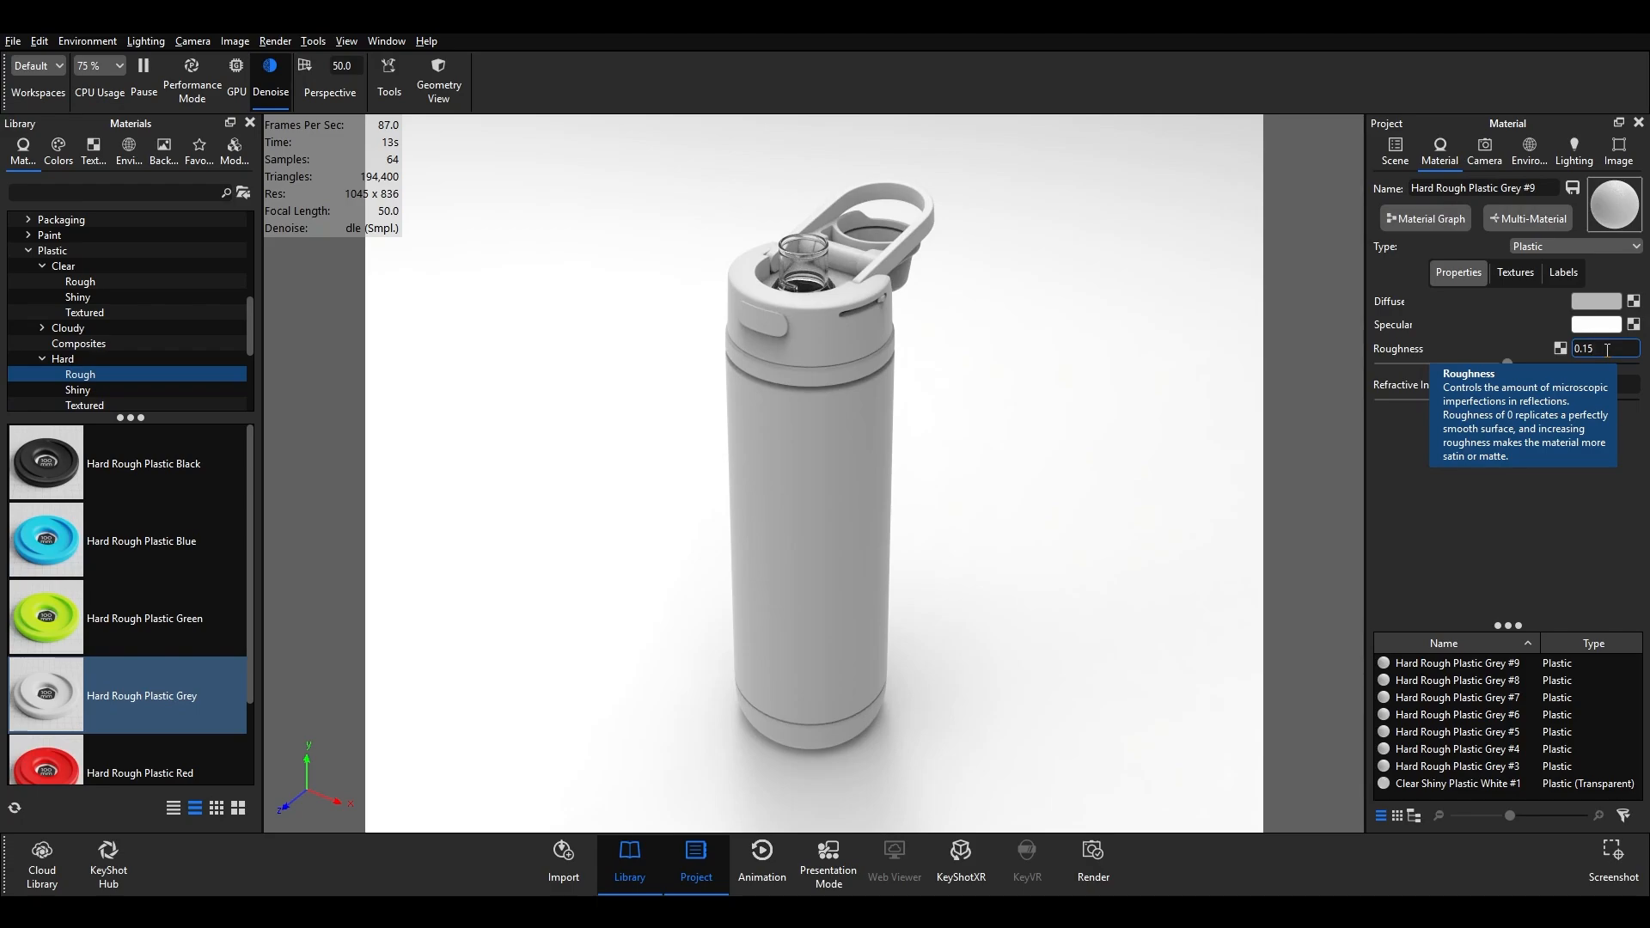
left_click(1618, 381)
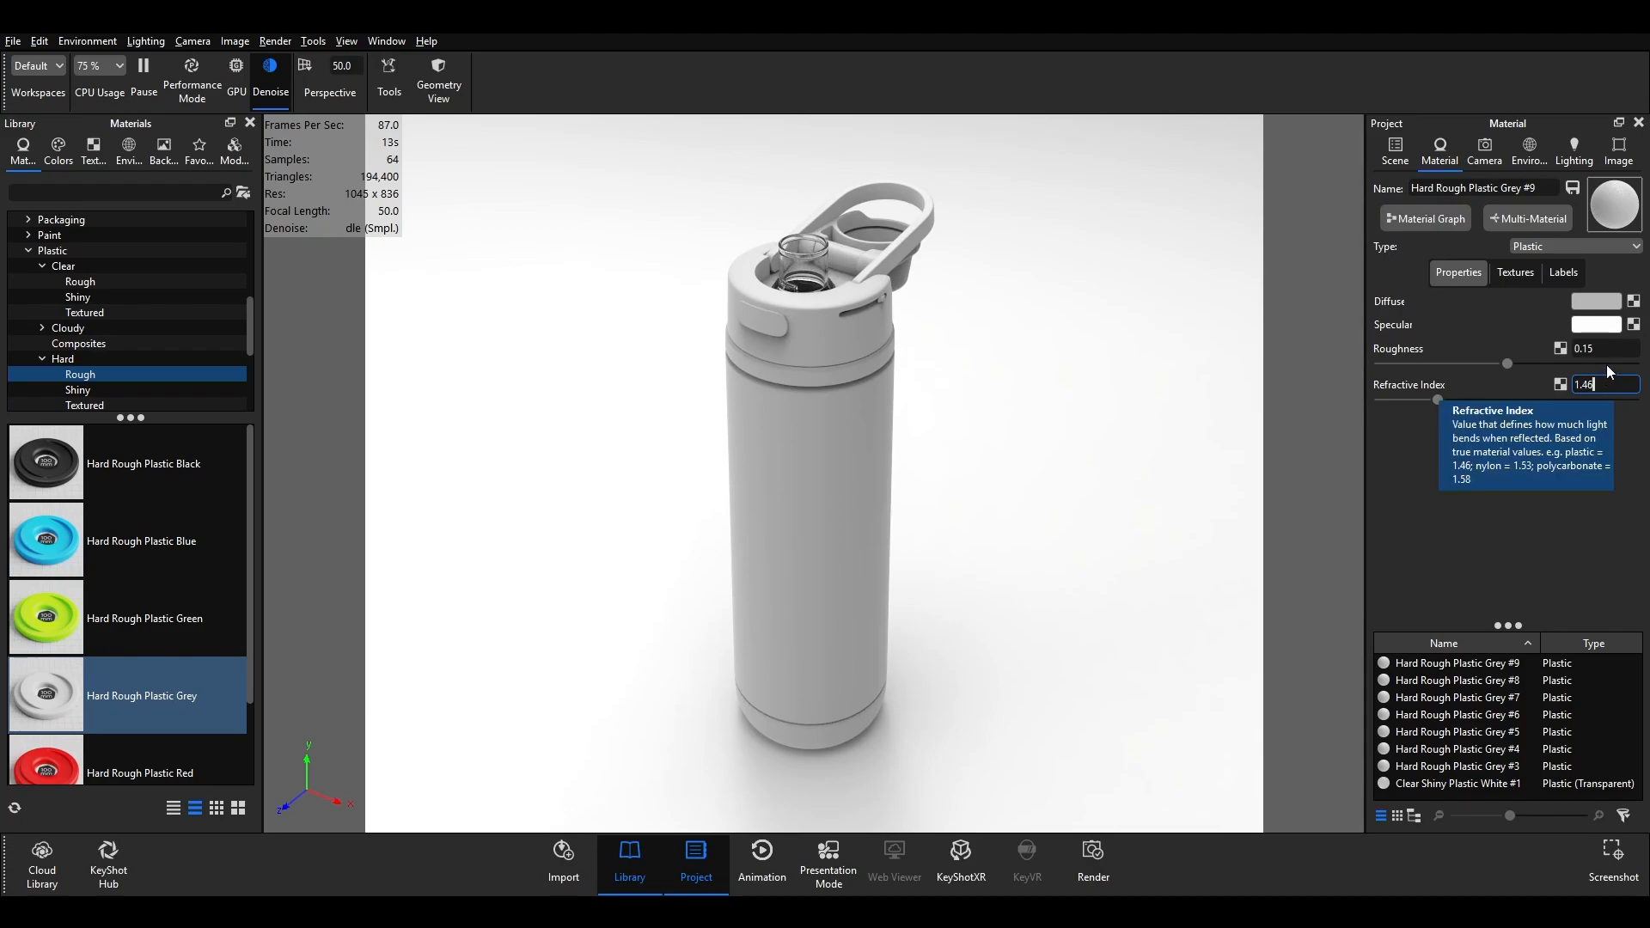
- Examine the Diffuse color picker of the body's material, including its color spaces, color swatches and scene colors
left_click(1607, 304)
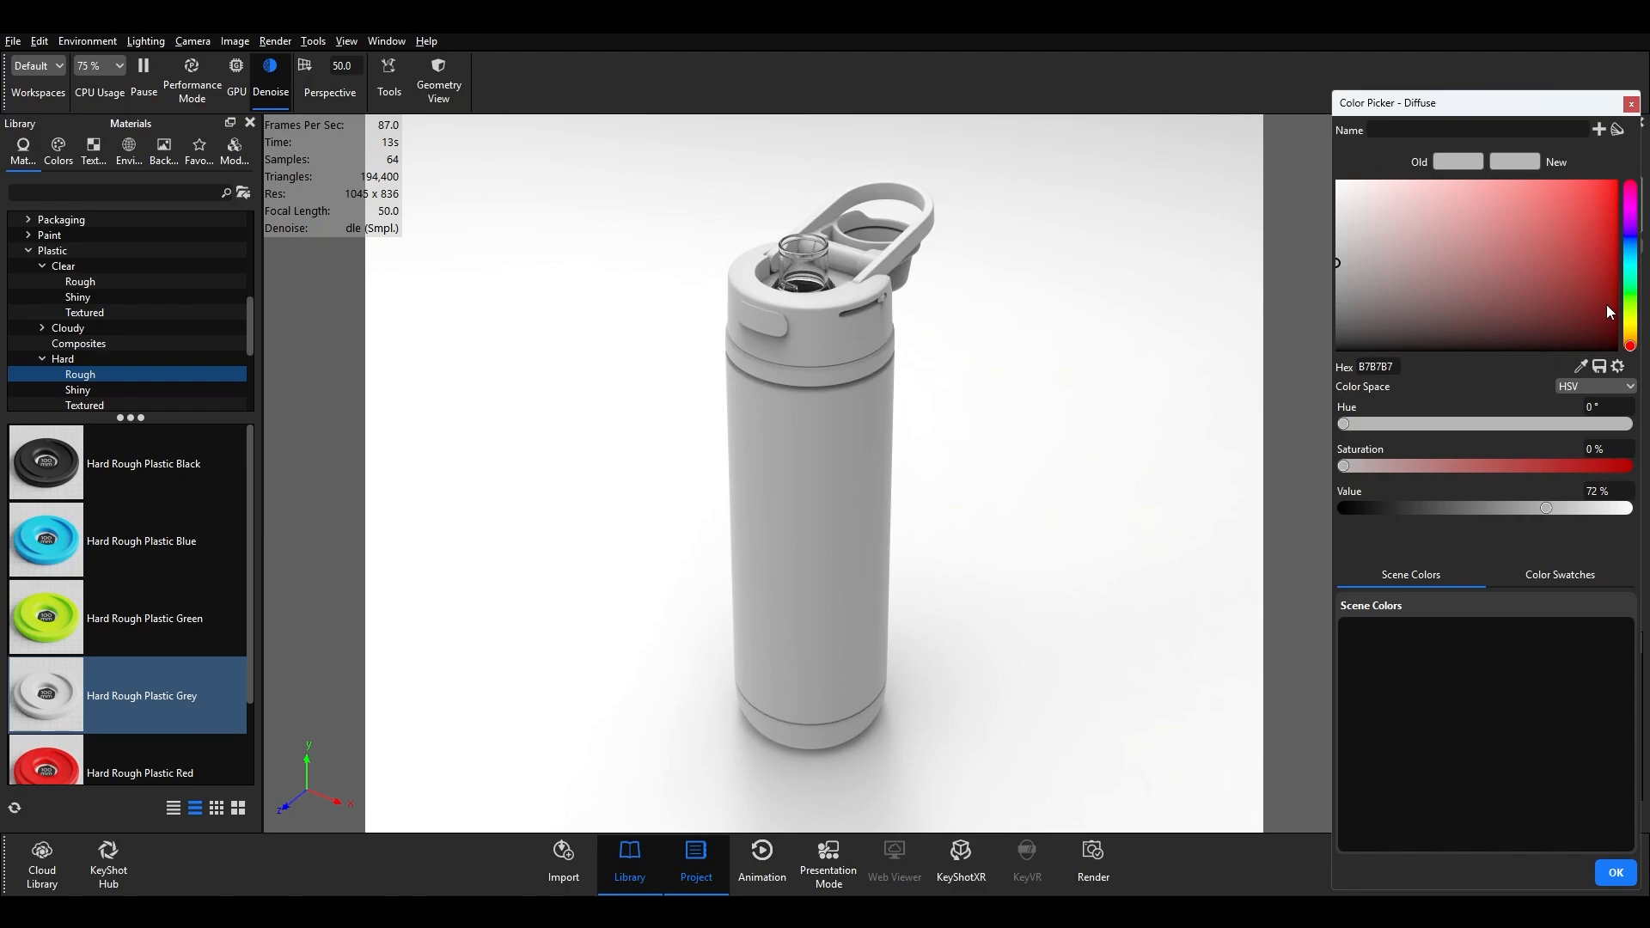
left_click(1631, 388)
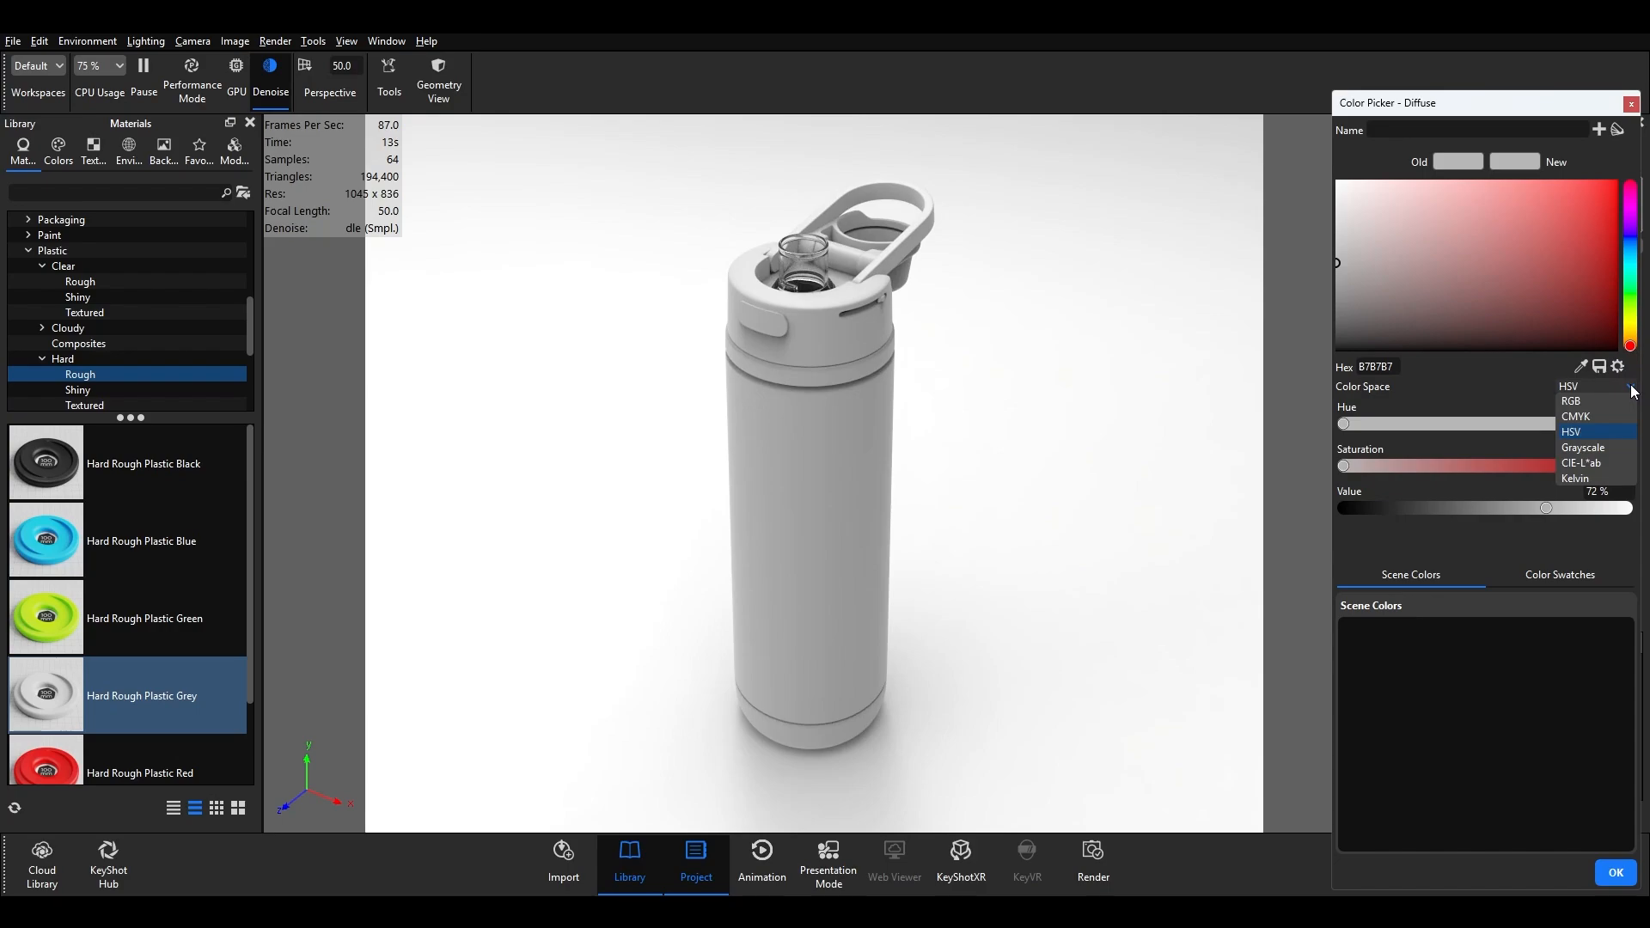
left_click(1632, 391)
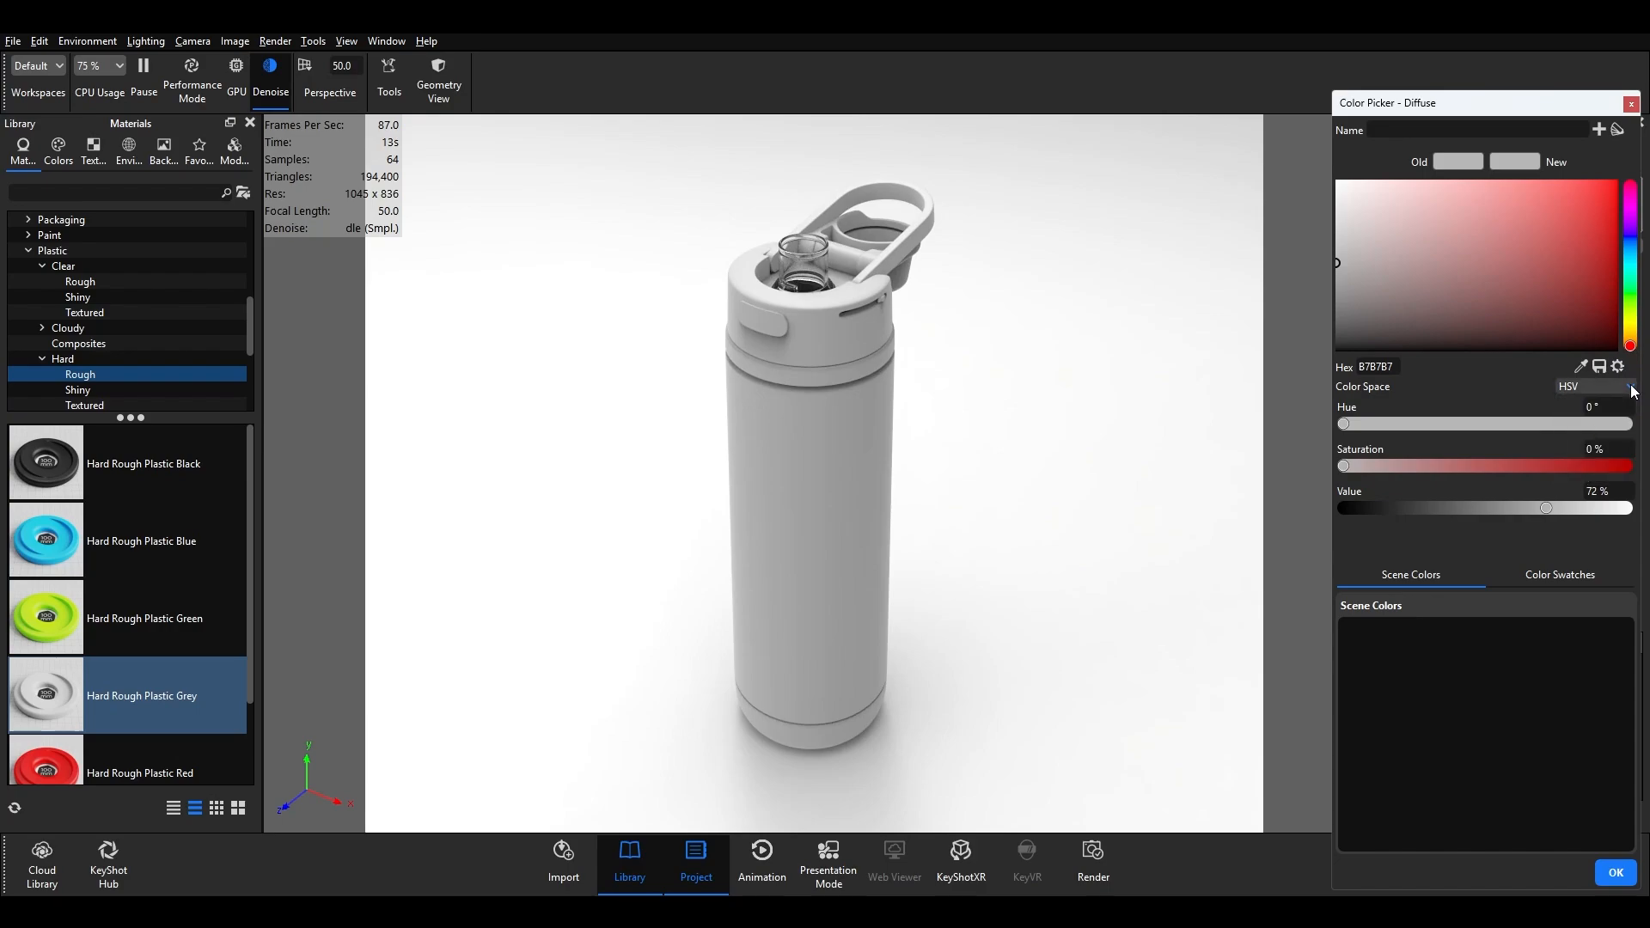
left_click(1560, 574)
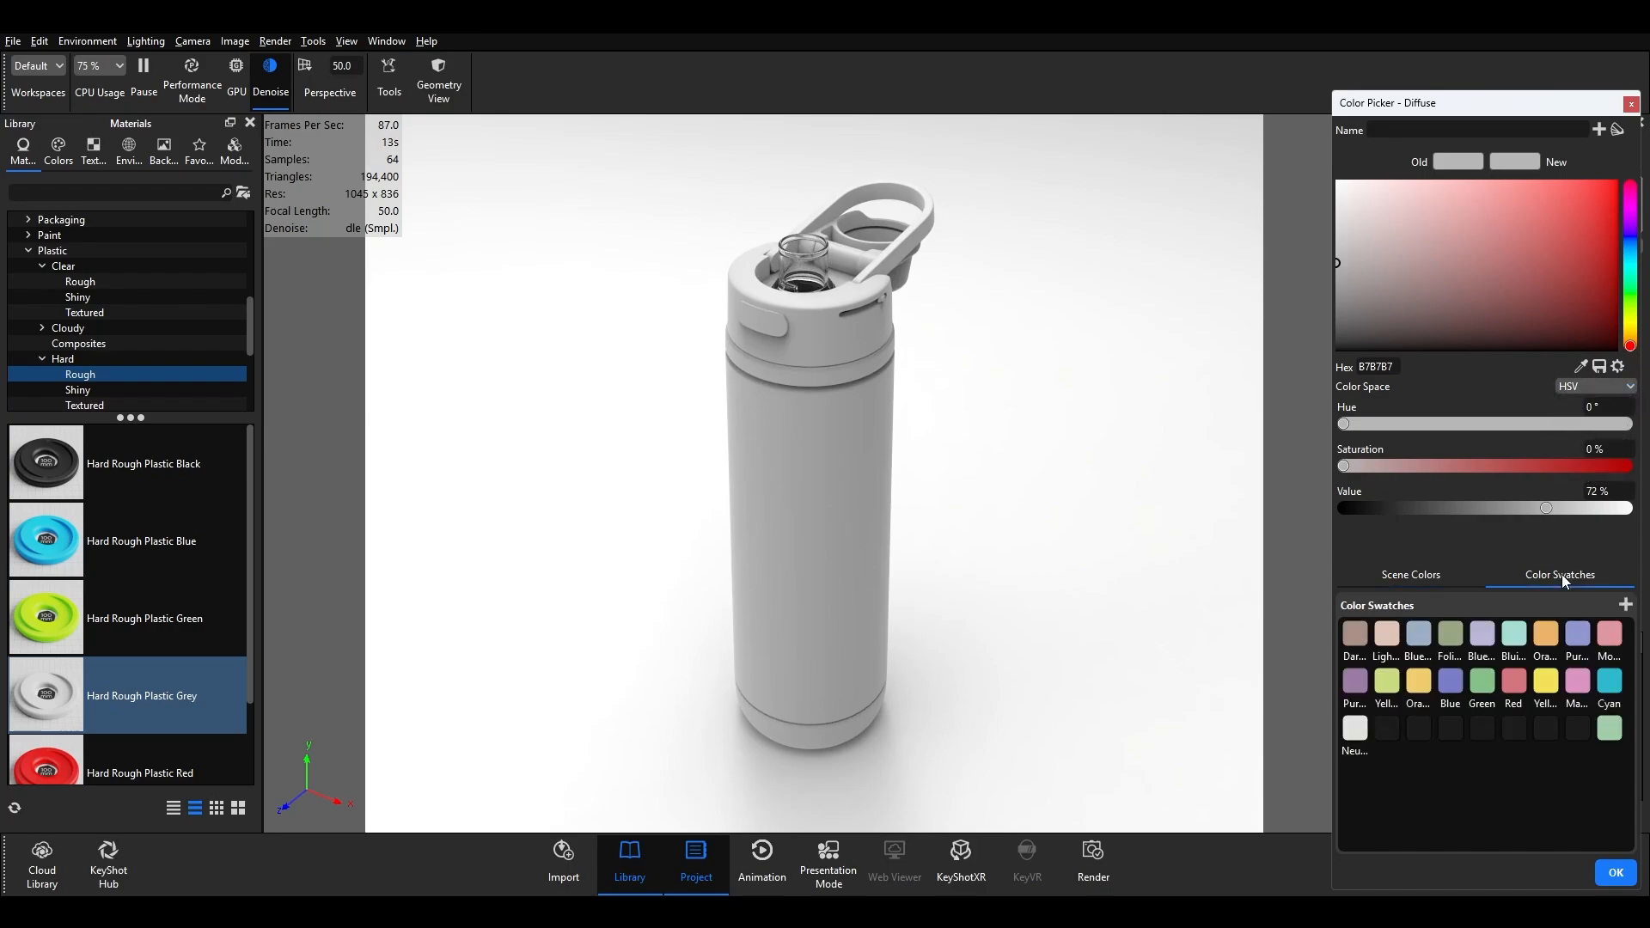
left_click(1420, 578)
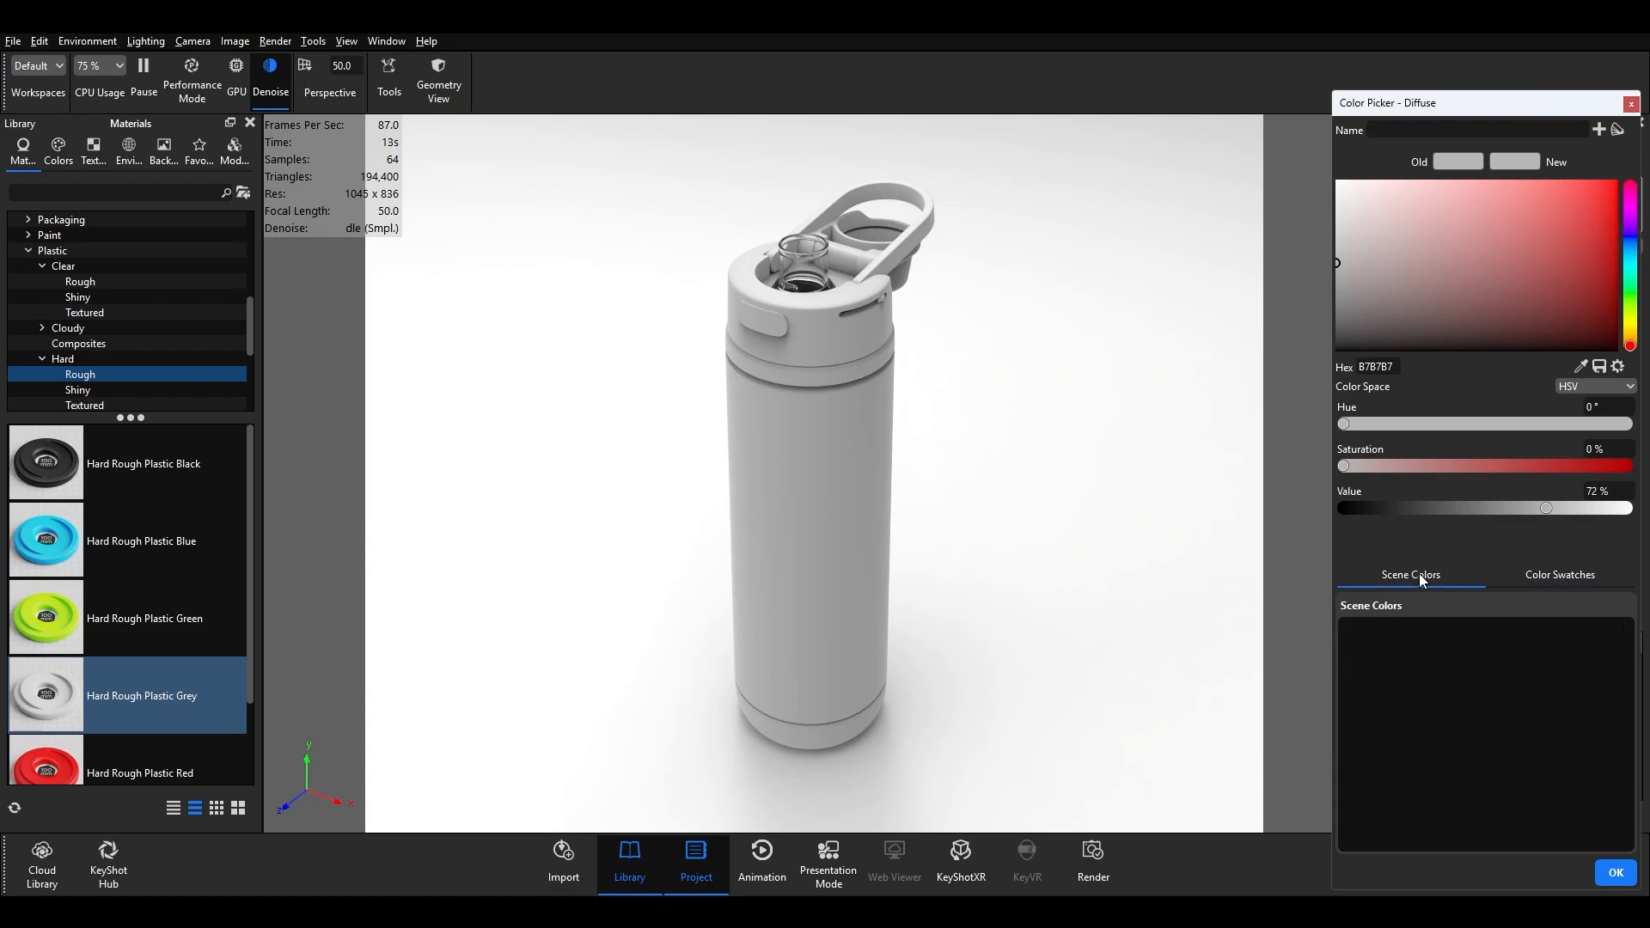
- Try teal 6AA1A9 as the main body's diffuse color and restore the original grey
left_click(1630, 260)
left_click(1403, 267)
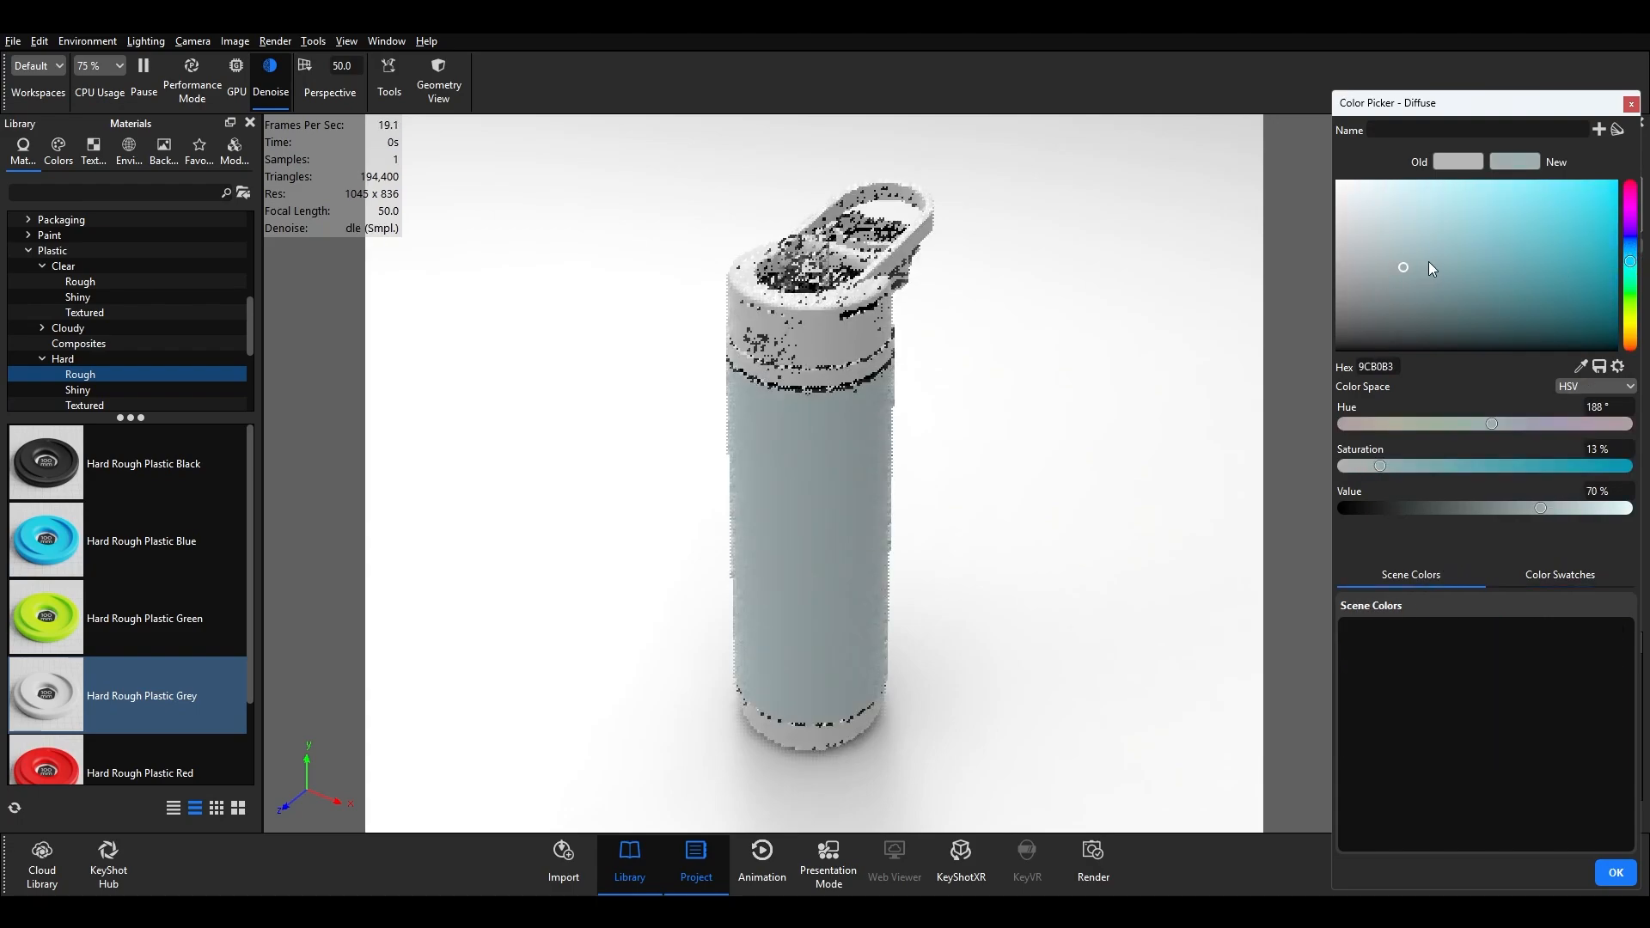
mouse_move(1428, 261)
left_mouse_down()
mouse_move(1591, 214)
mouse_move(1581, 266)
mouse_move(1552, 291)
mouse_move(1504, 280)
left_mouse_up()
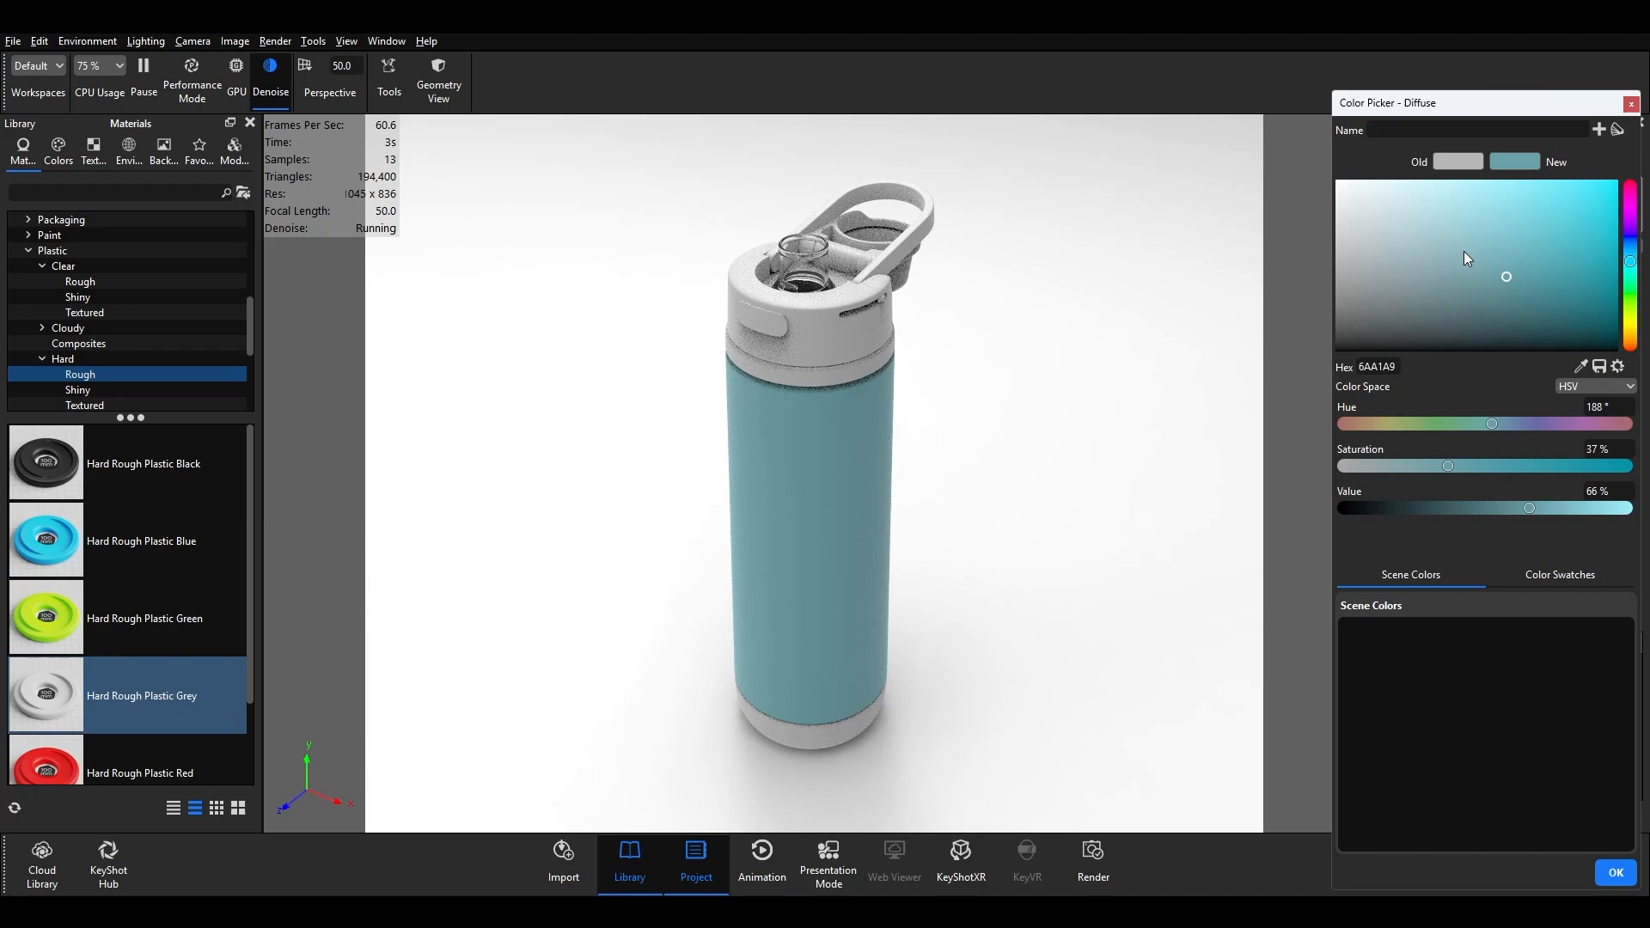
left_click(1462, 160)
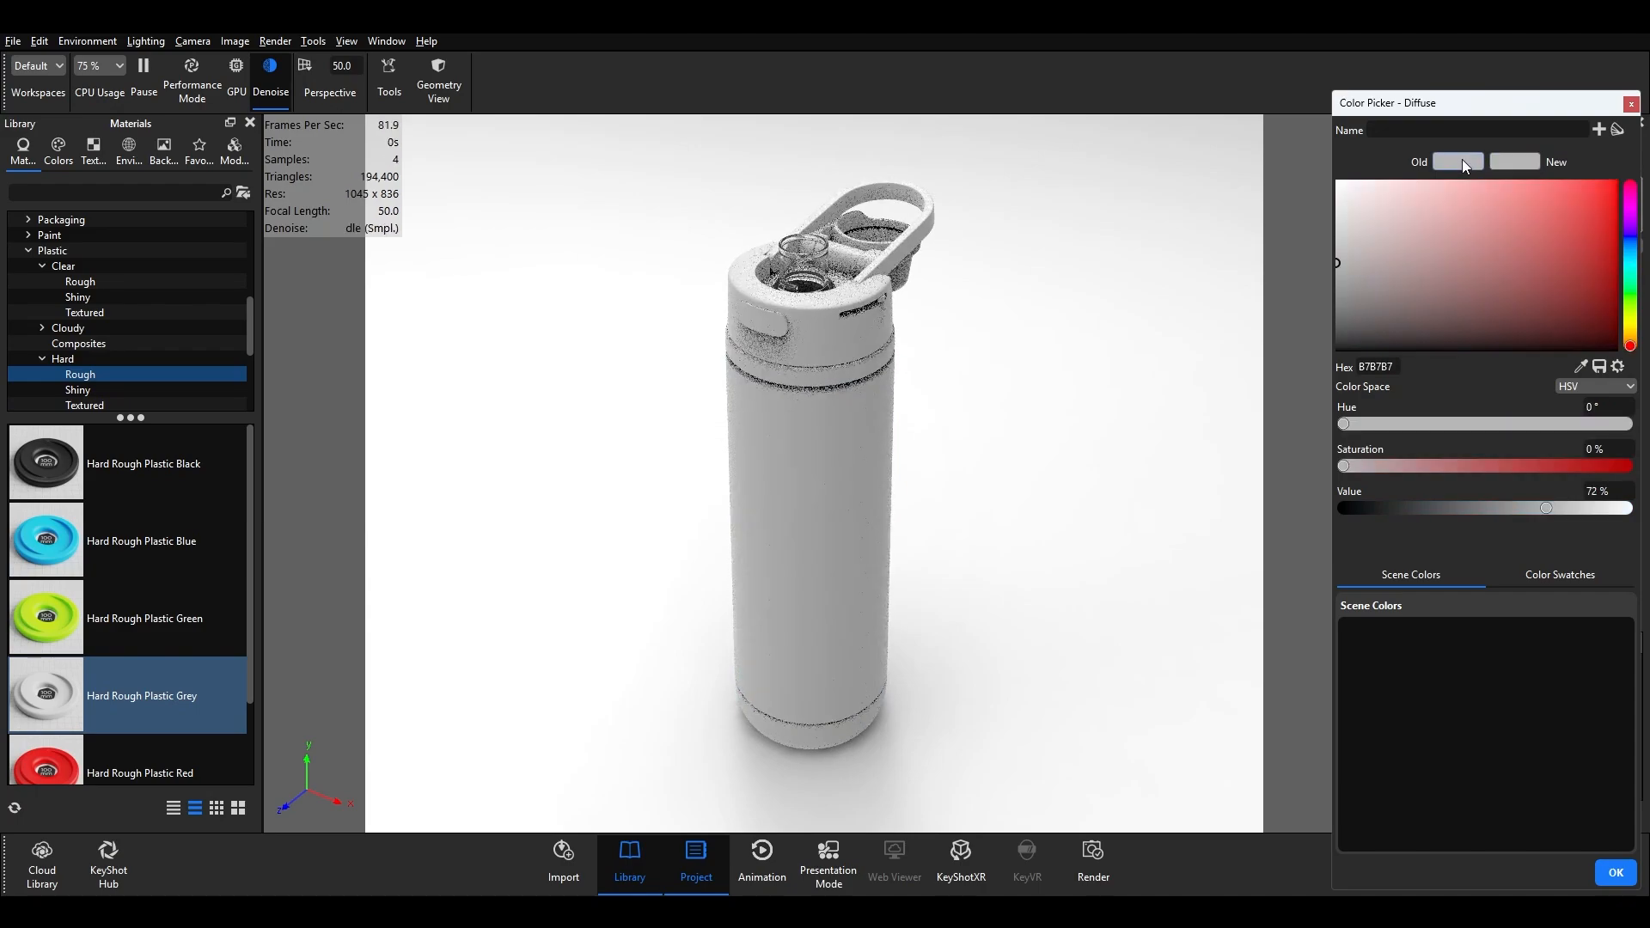
left_click(1630, 105)
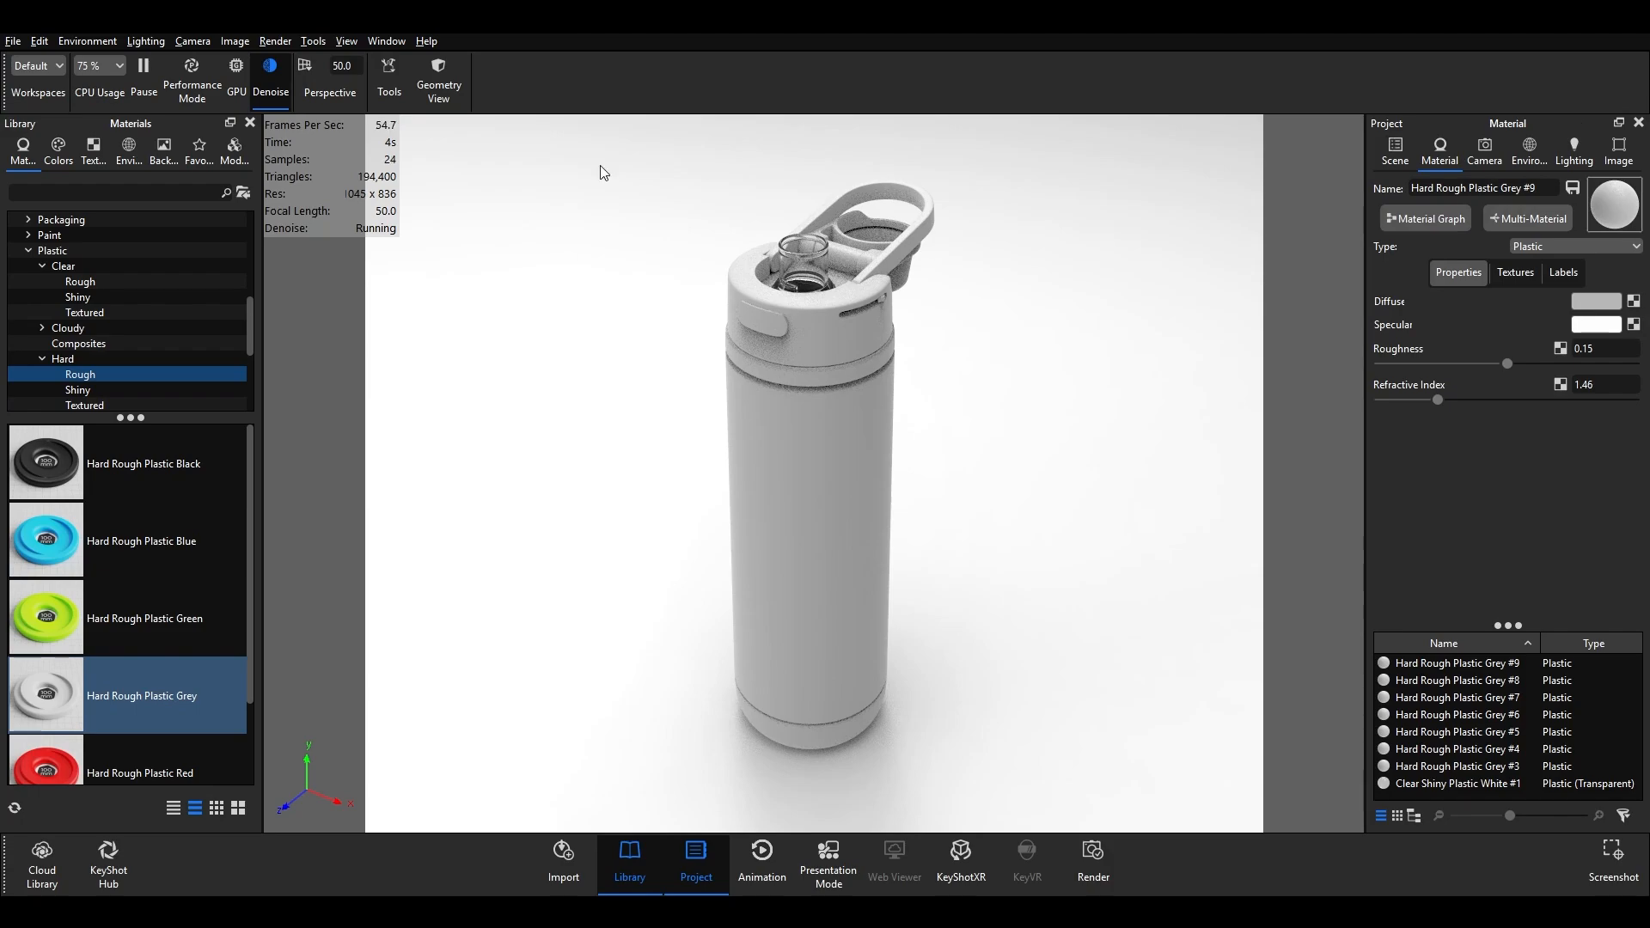
- Open the PANTONE+ PMS Solid Coated-V5 folder in the color library
left_click(59, 152)
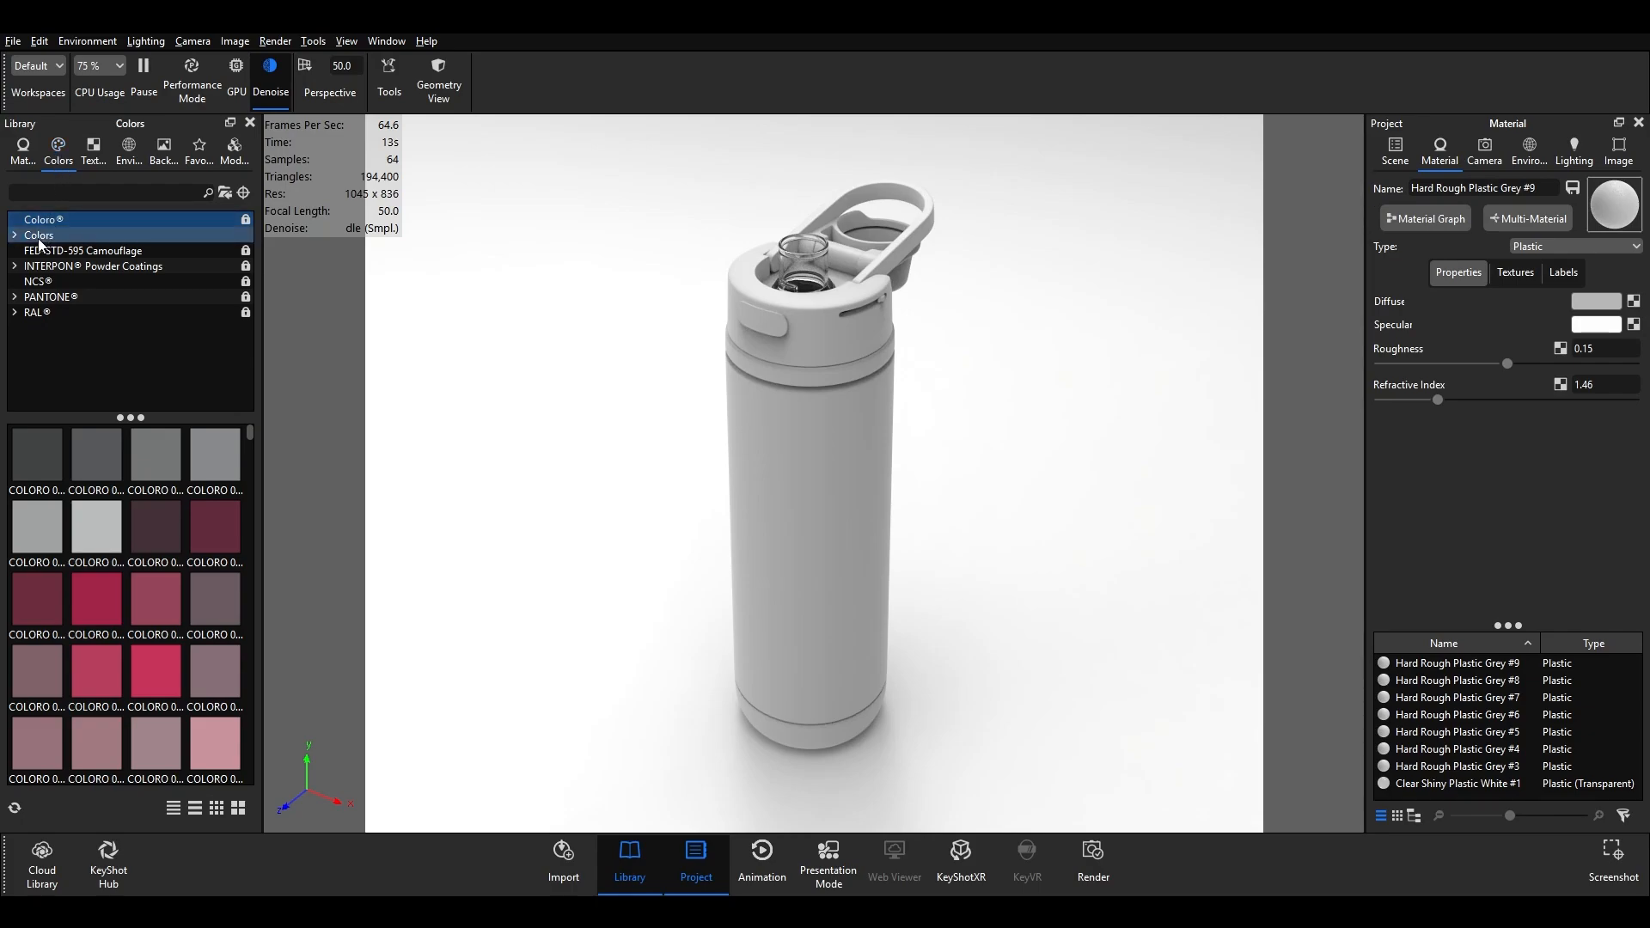
left_click(19, 298)
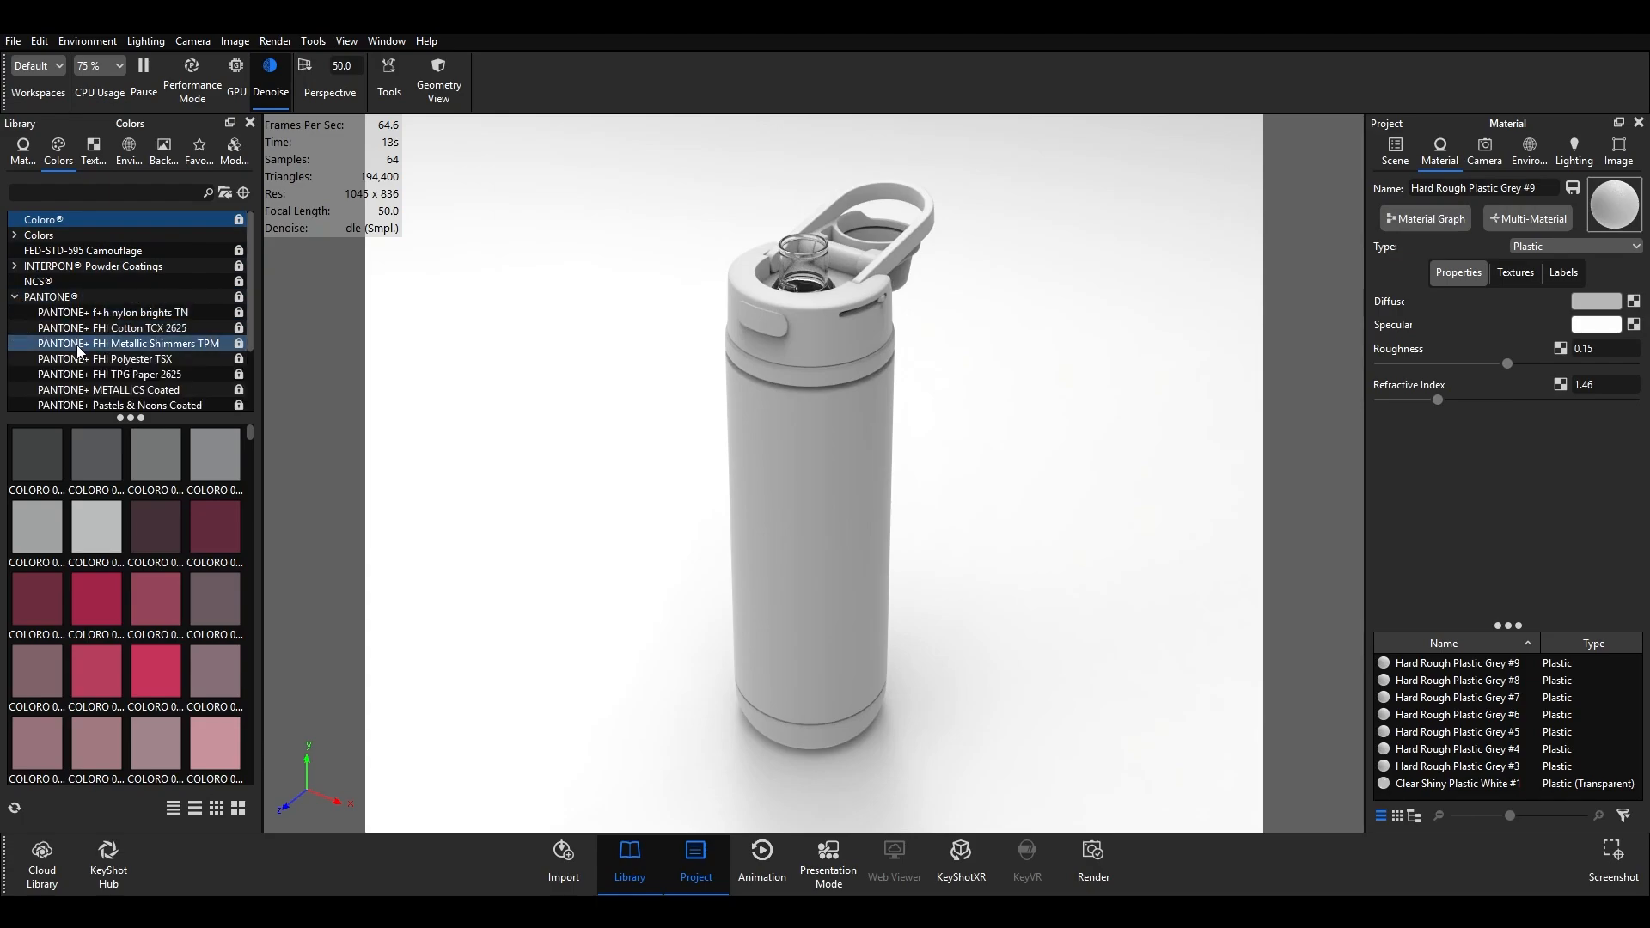
scroll(94, 343, "down", 2)
left_click(107, 376)
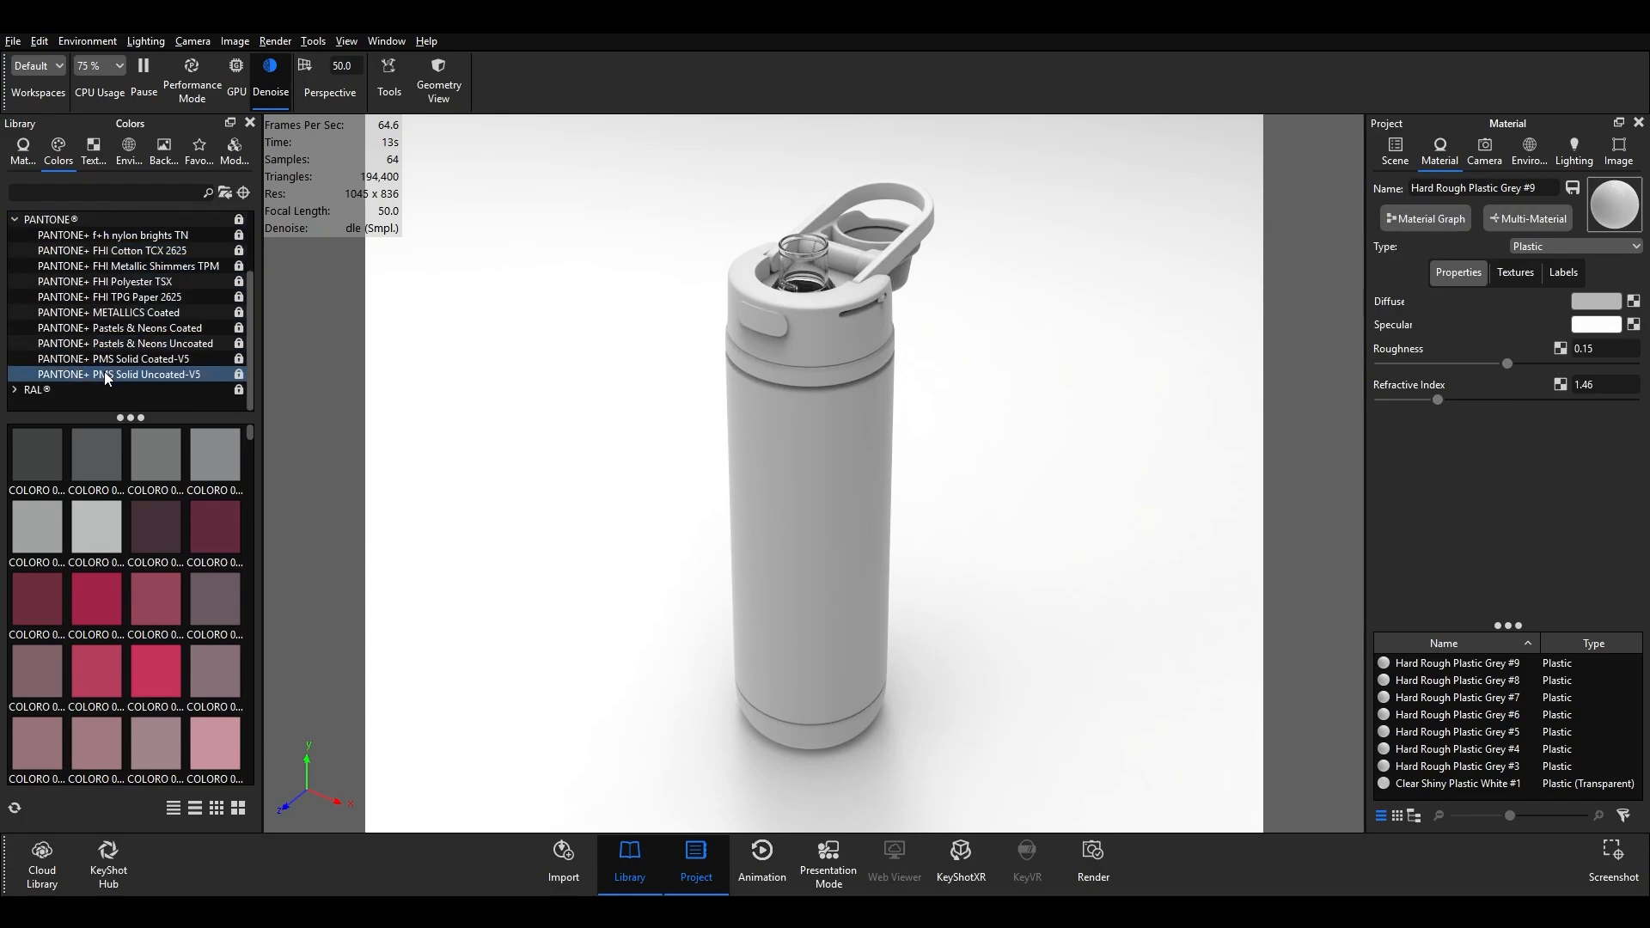
left_click(114, 361)
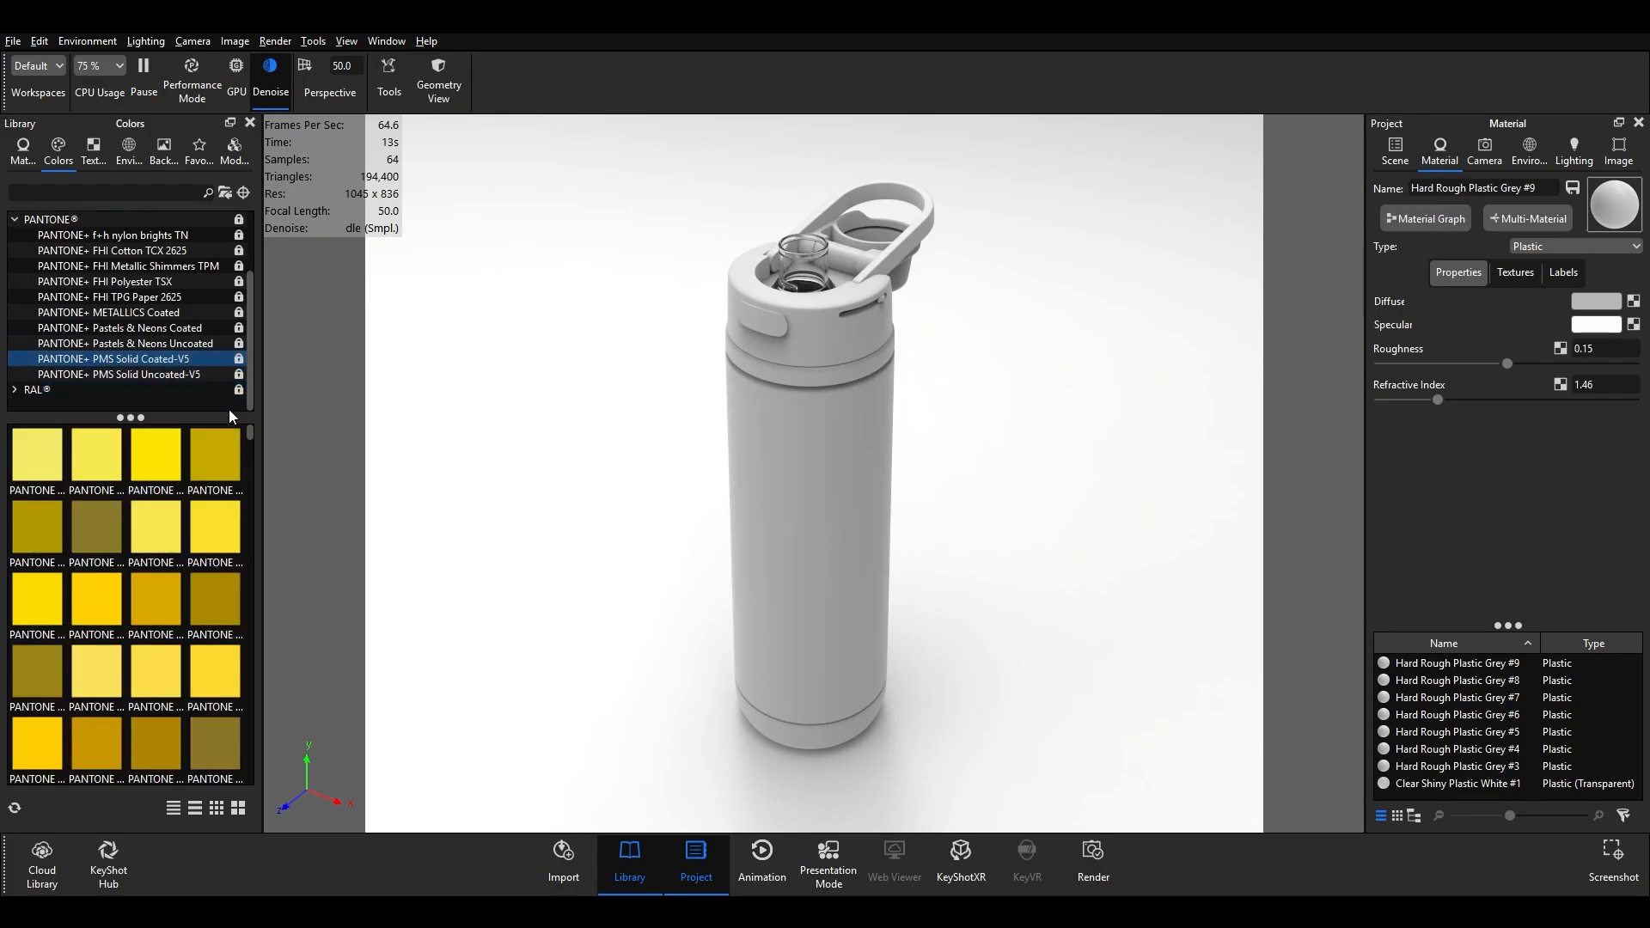
- Apply a deep blue from the PANTONE+ PMS Solid Coated-V5 colors to the bottle's main body
left_click_drag(251, 440, 249, 483)
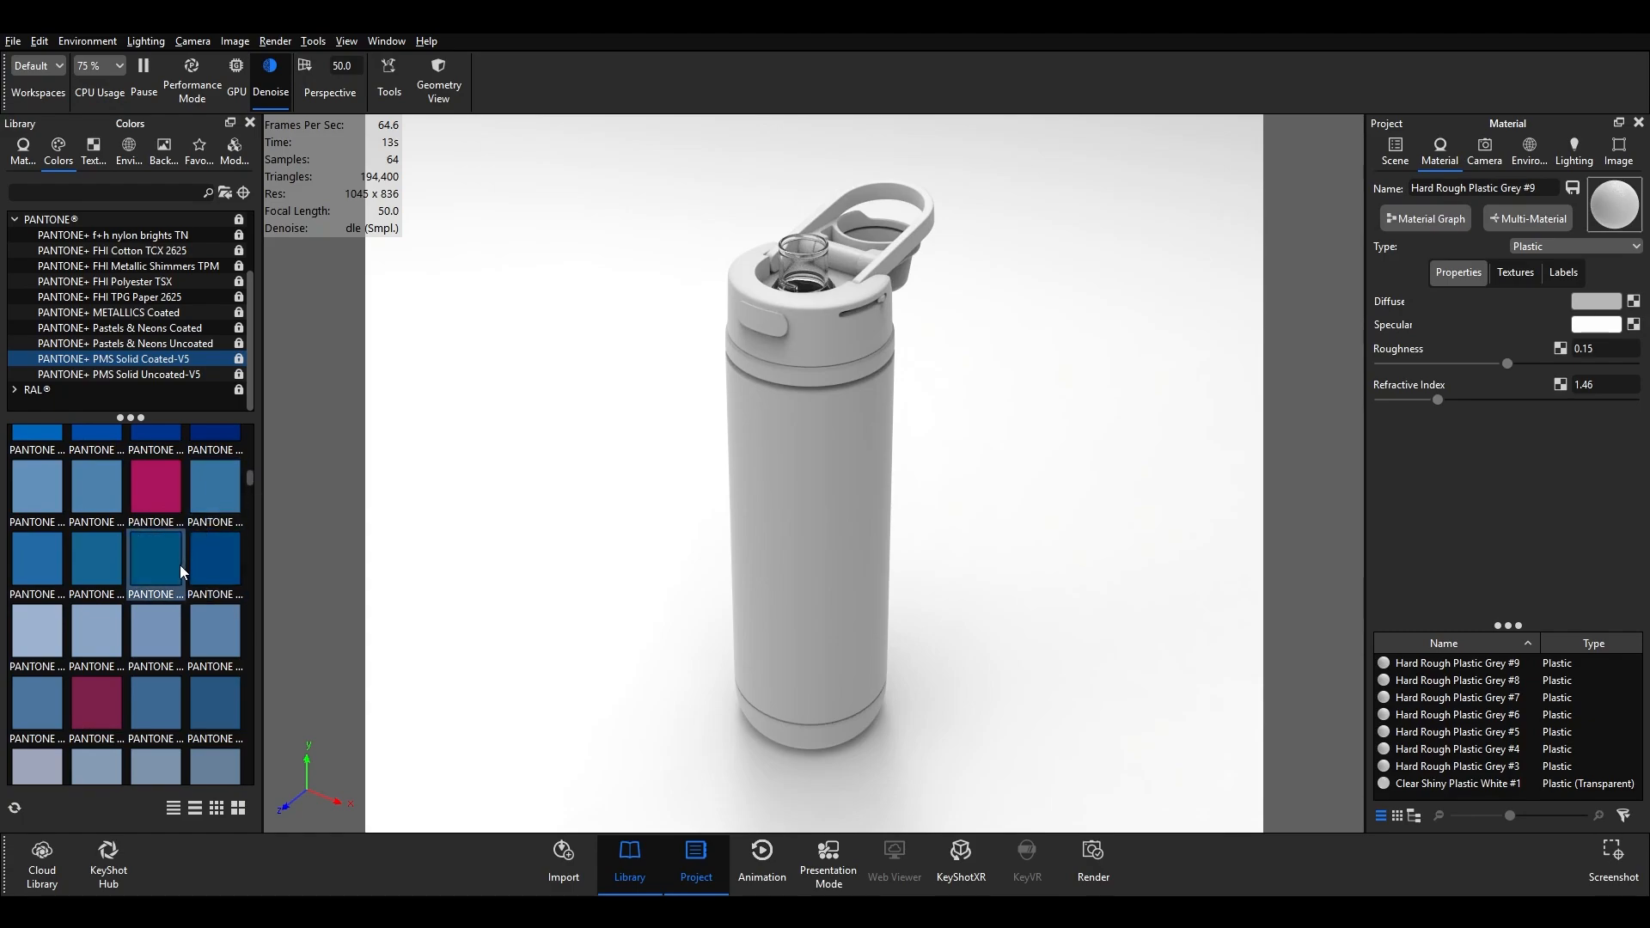
scroll(178, 568, "down", 3)
mouse_move(178, 567)
scroll(177, 567, "up", 2)
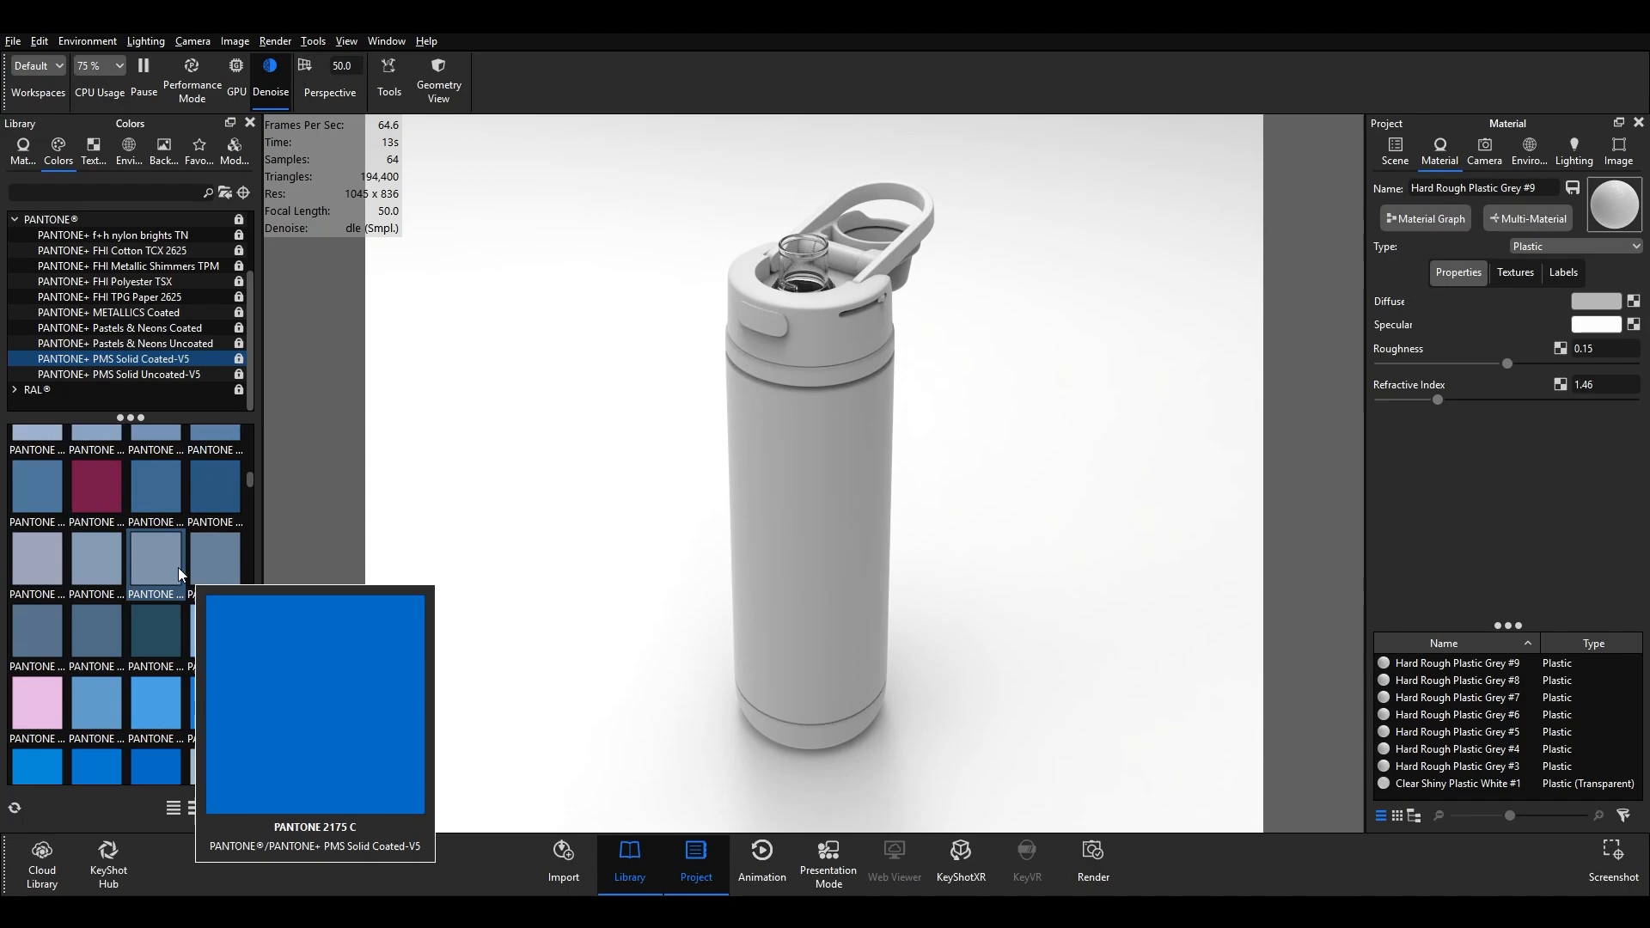
scroll(178, 567, "up", 1)
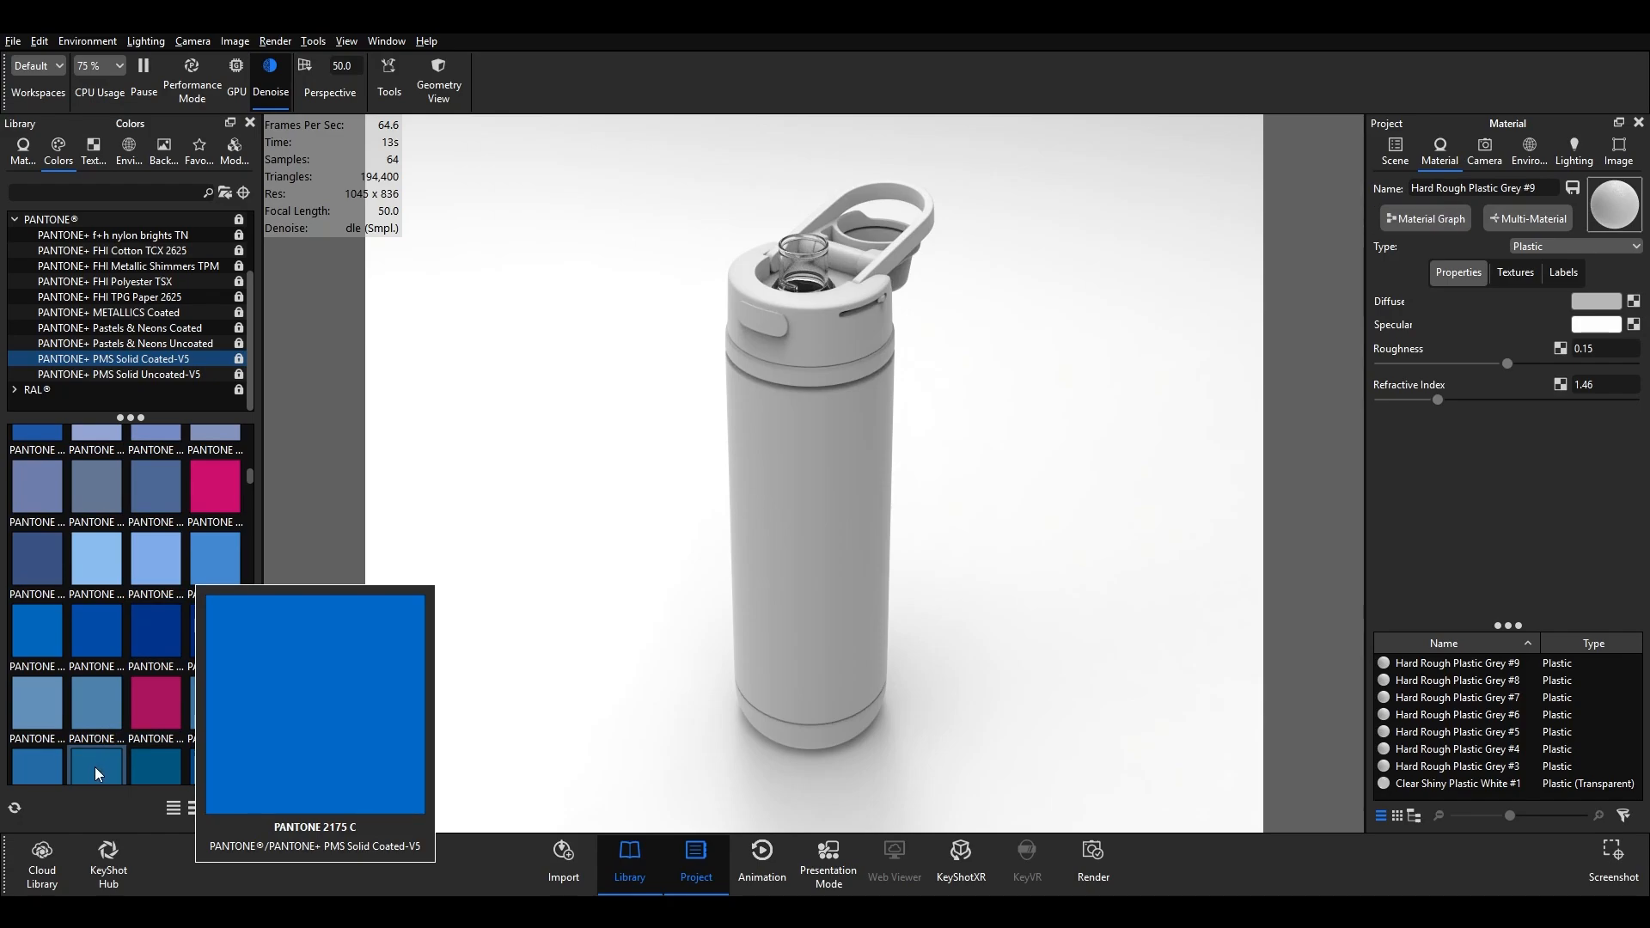
left_click_drag(95, 767, 836, 557)
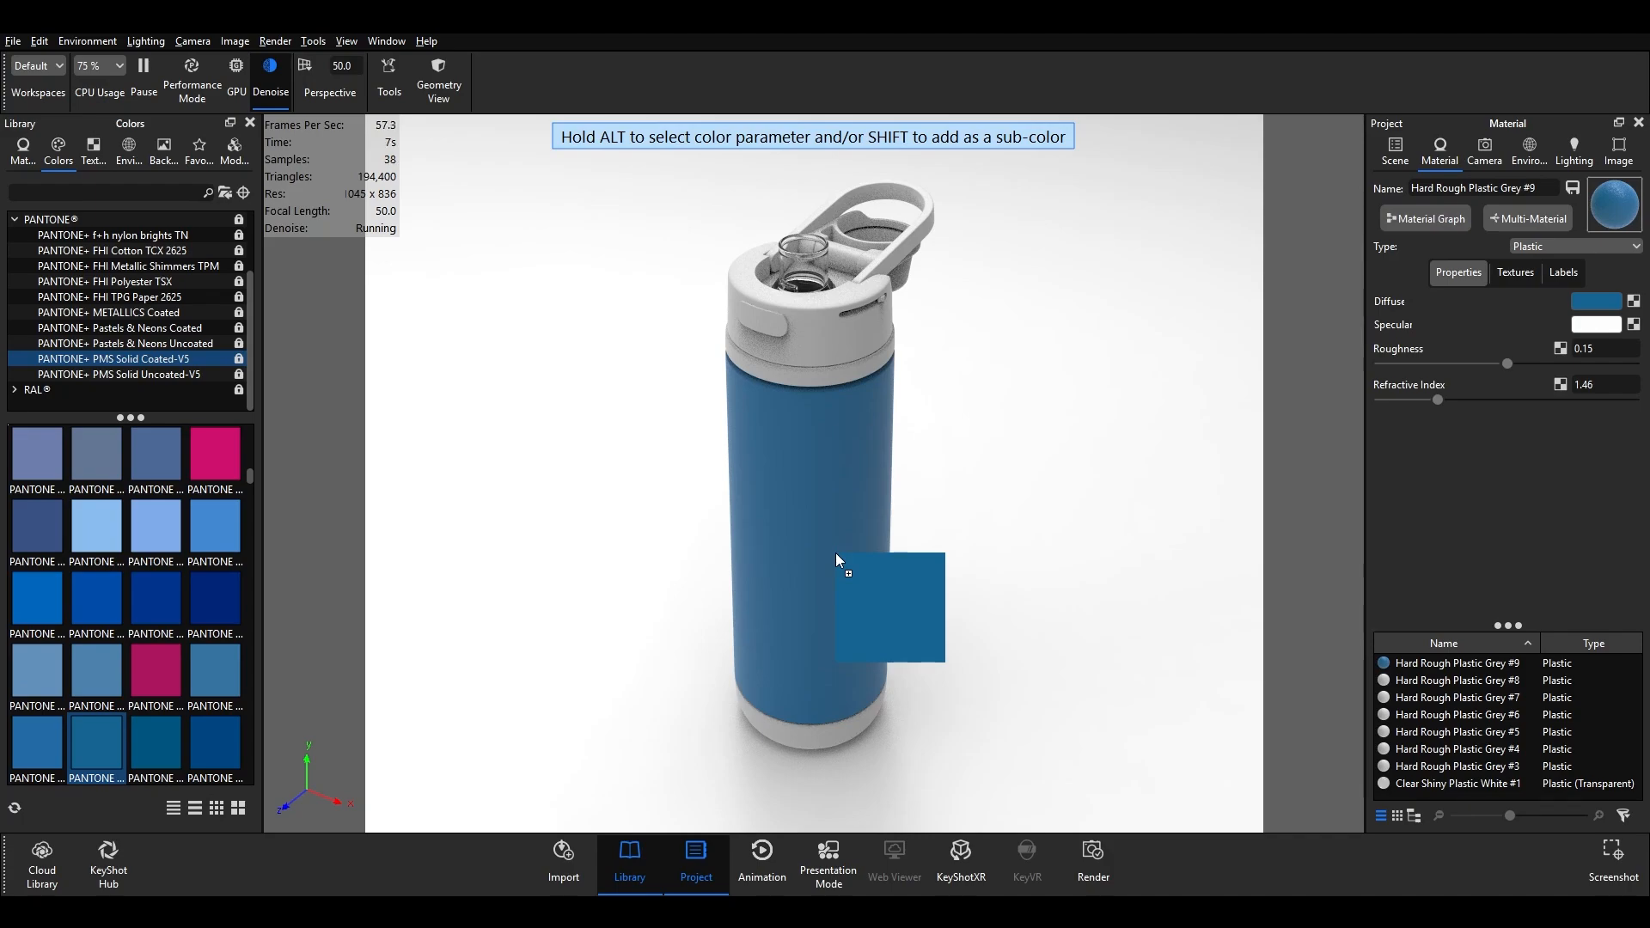
left_click_drag(837, 554, 836, 554)
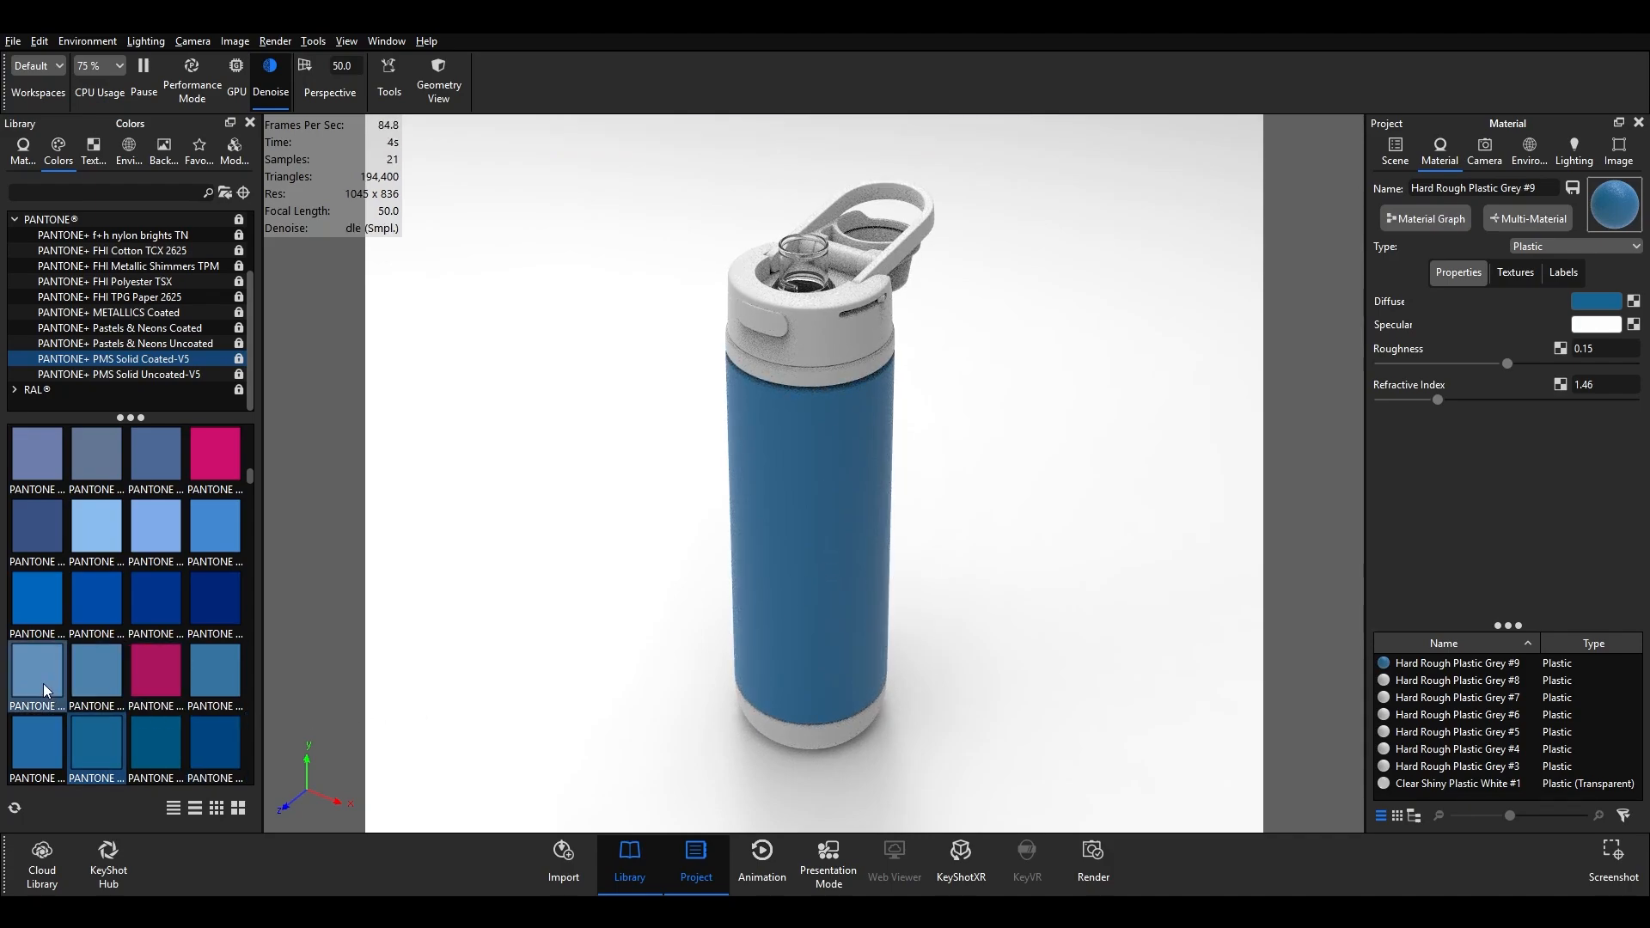
- Color the lid with a lighter Pantone blue and paste its material as a linked material onto the bottle's base
left_click_drag(35, 677, 843, 342)
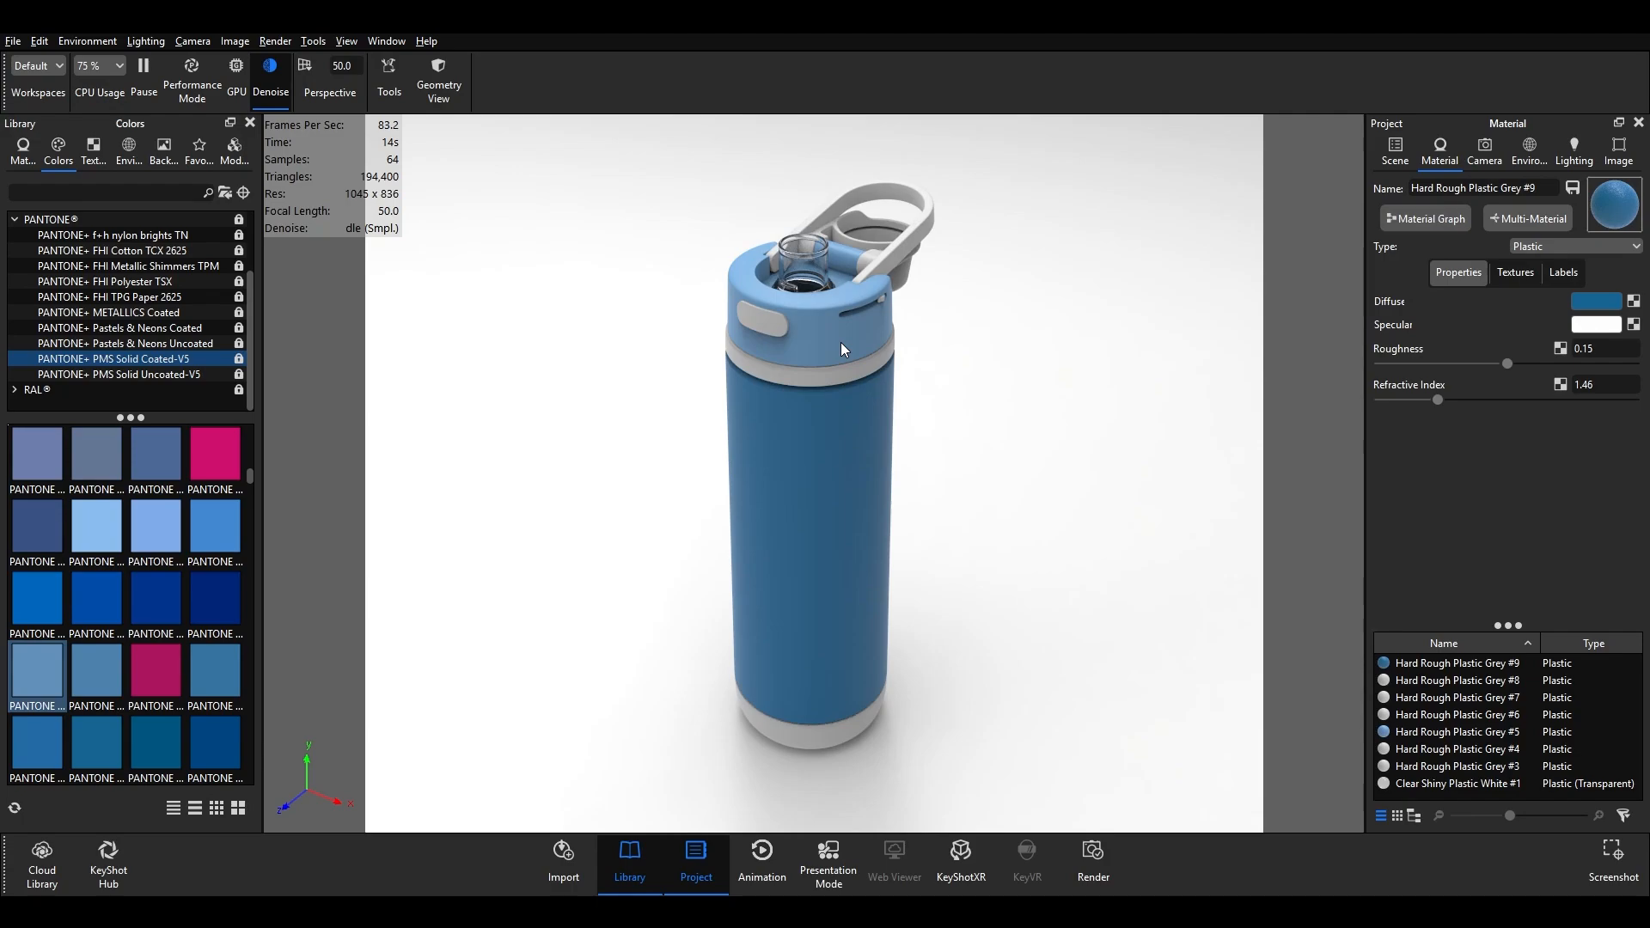
right_click(842, 348)
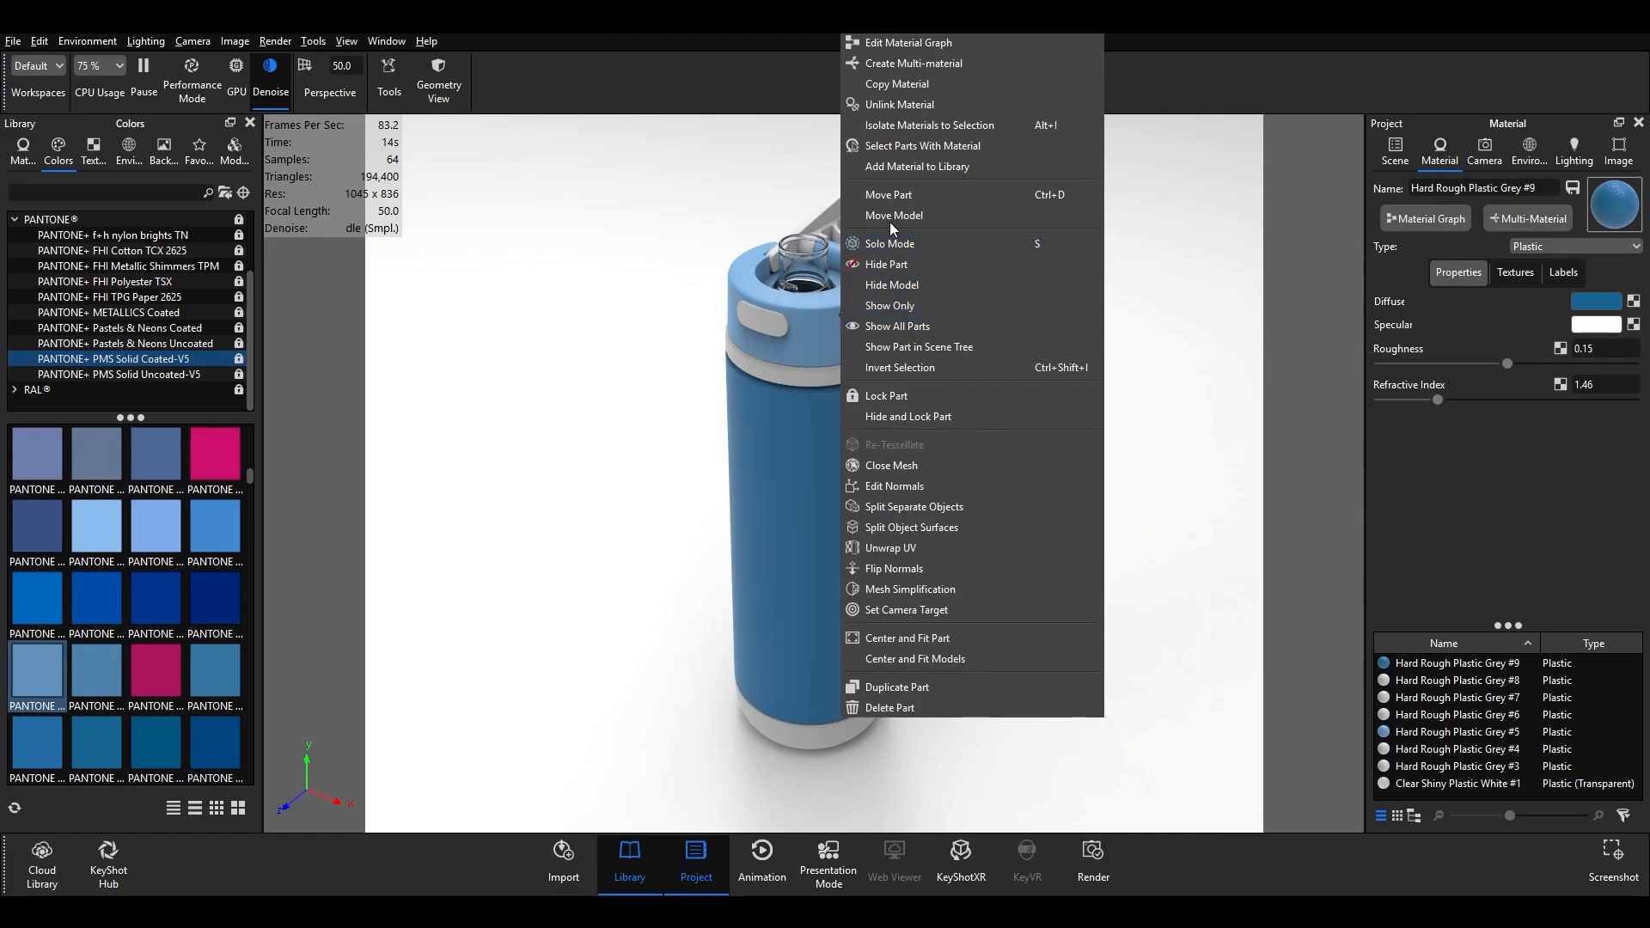
left_click(927, 88)
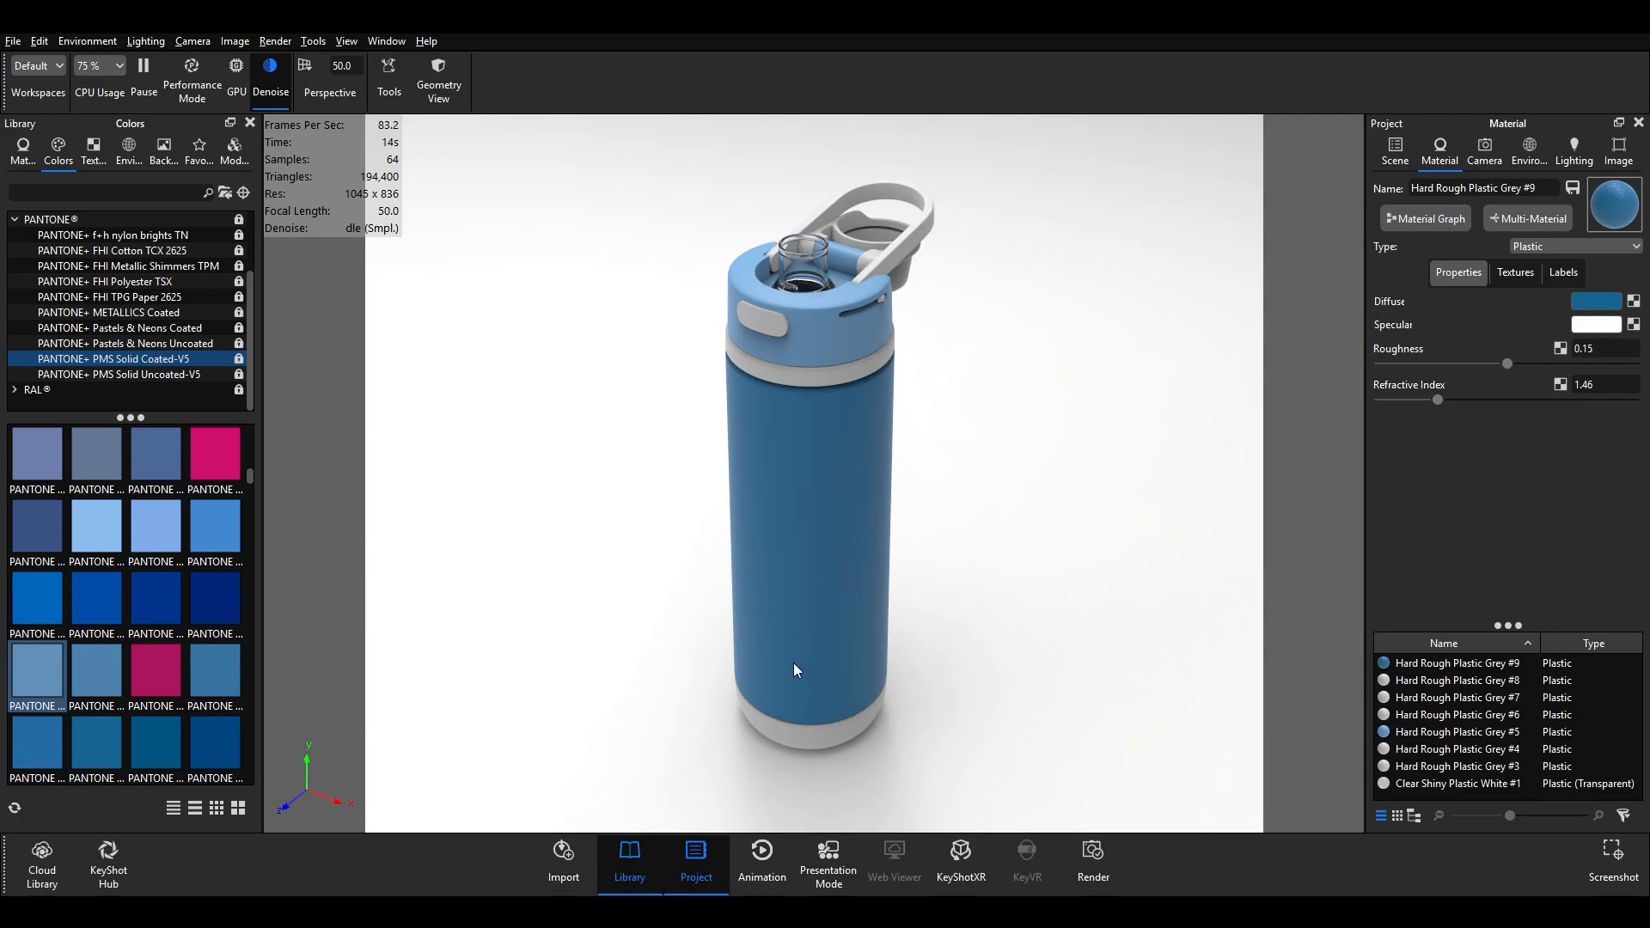
right_click(784, 741)
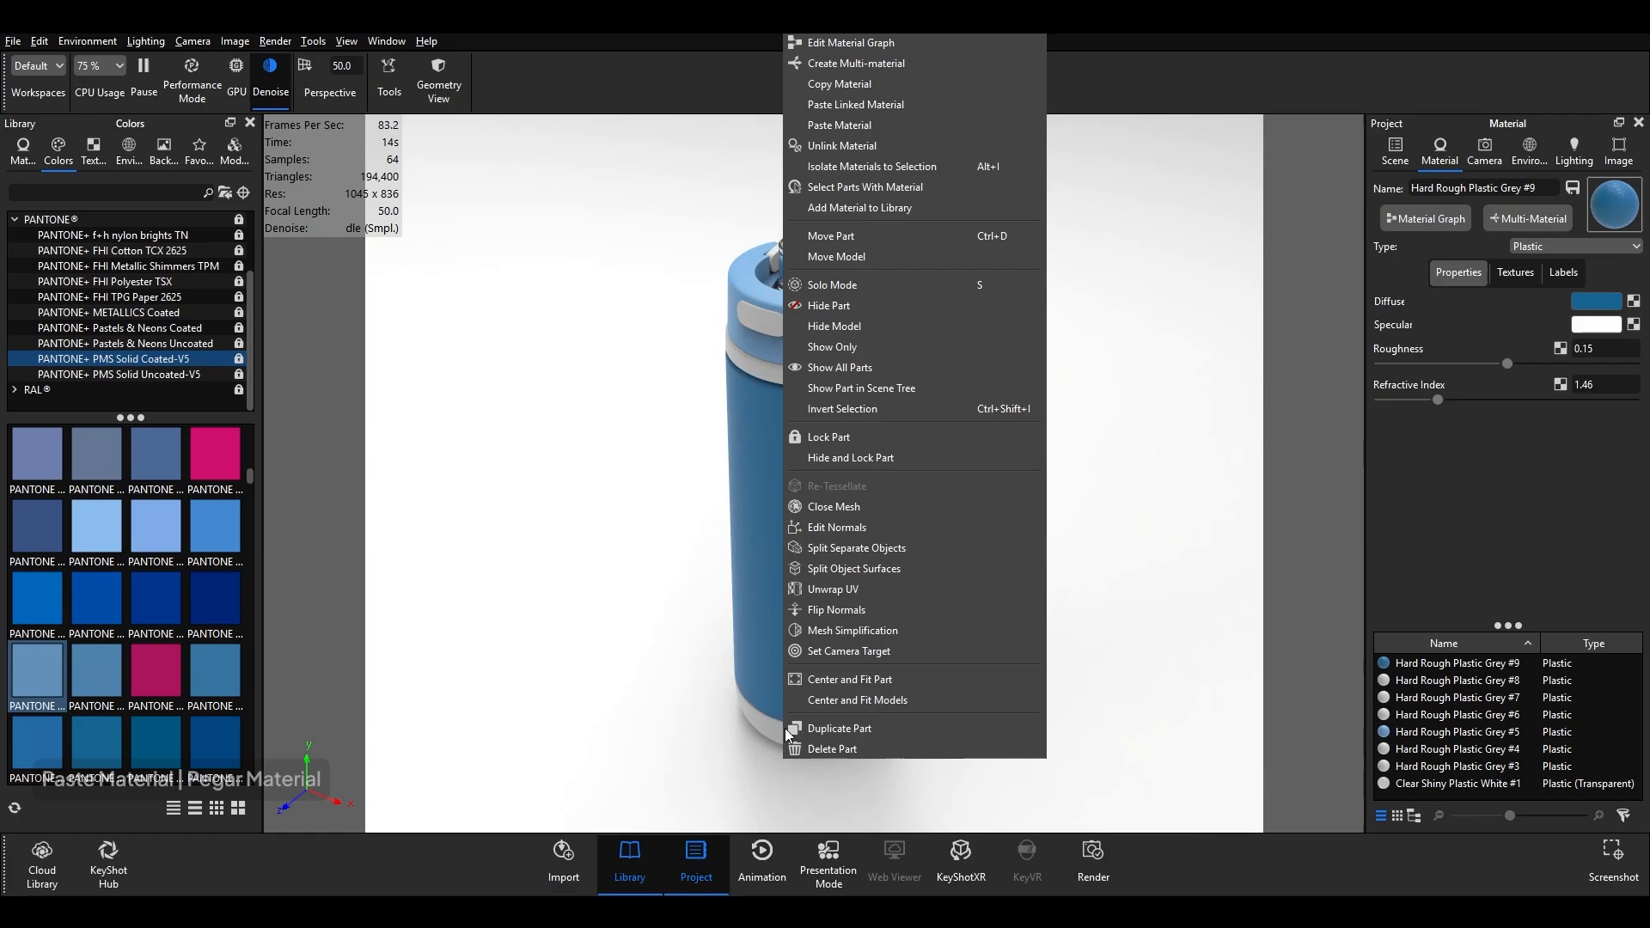
left_click(1008, 107)
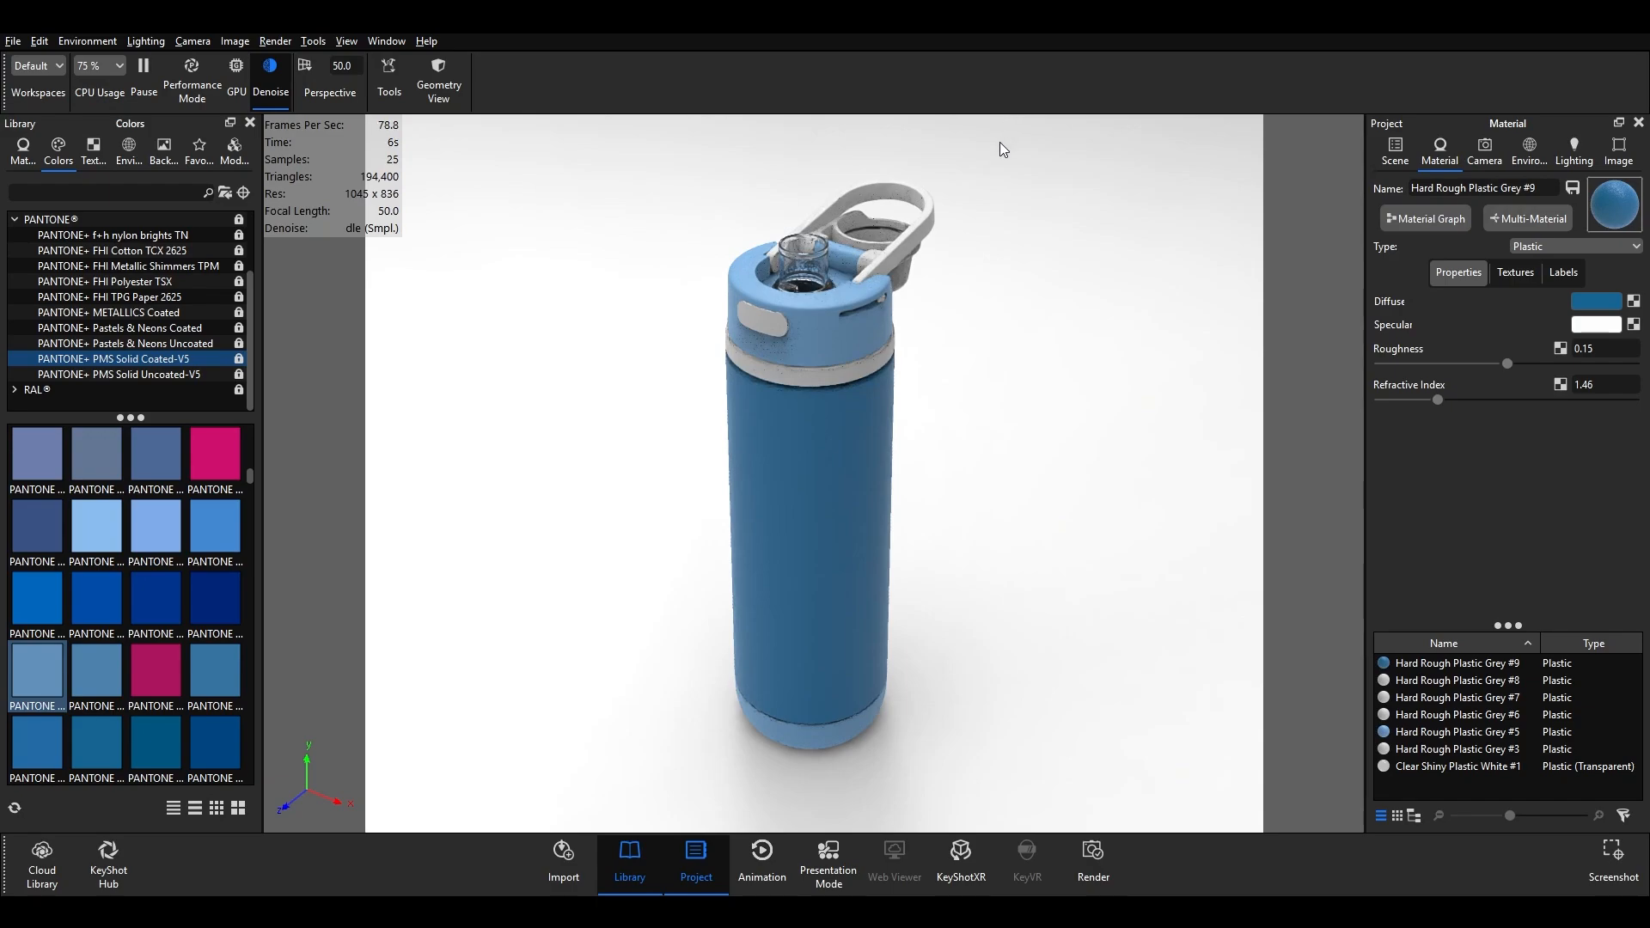
- Try a paler Pantone blue on the lid to test the material link with the base, and restore the previous blue
left_click_drag(94, 526, 809, 337)
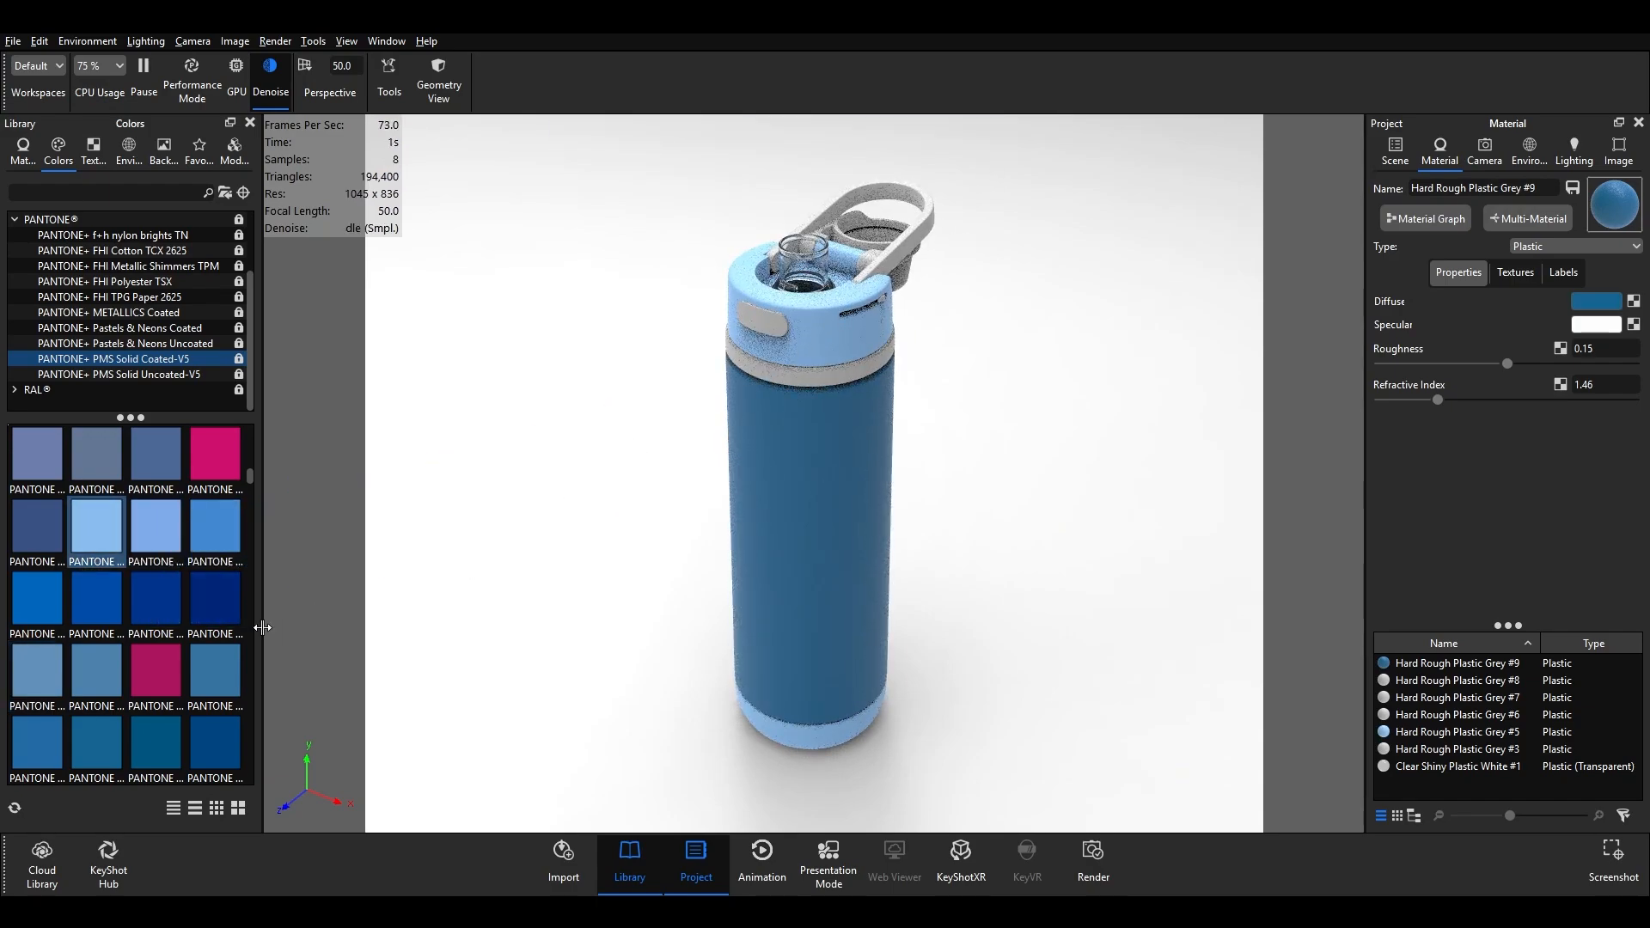
mouse_move(30, 688)
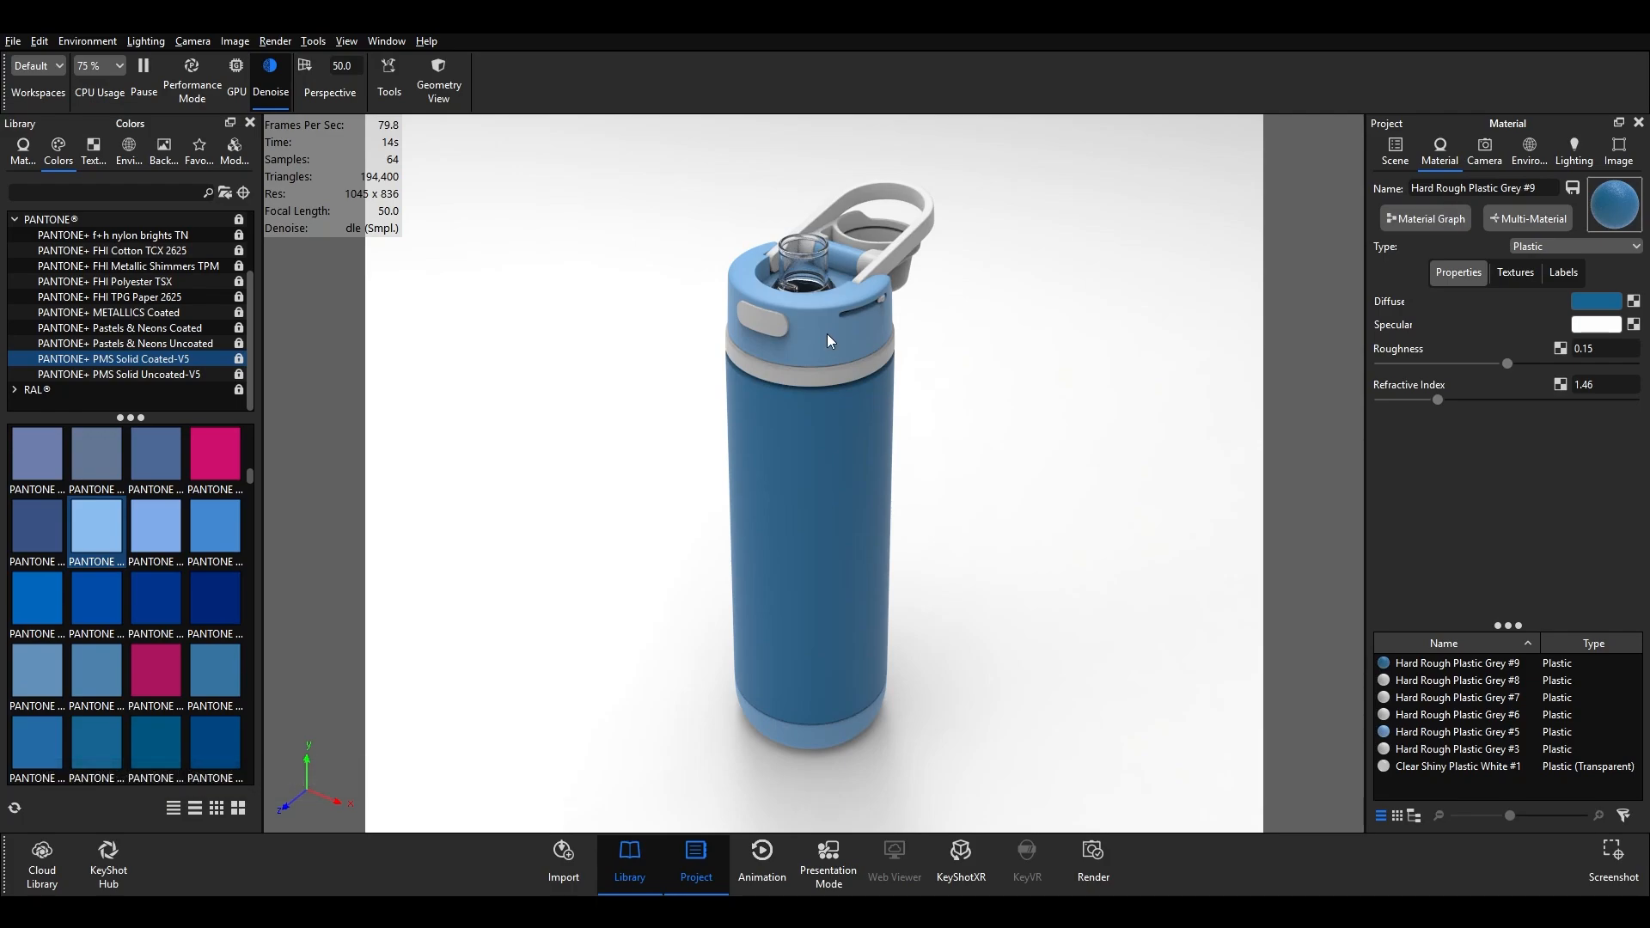
- Paste the lid's blue material as a linked material onto the ring below the lid and the spout cap
right_click(813, 378, "shift")
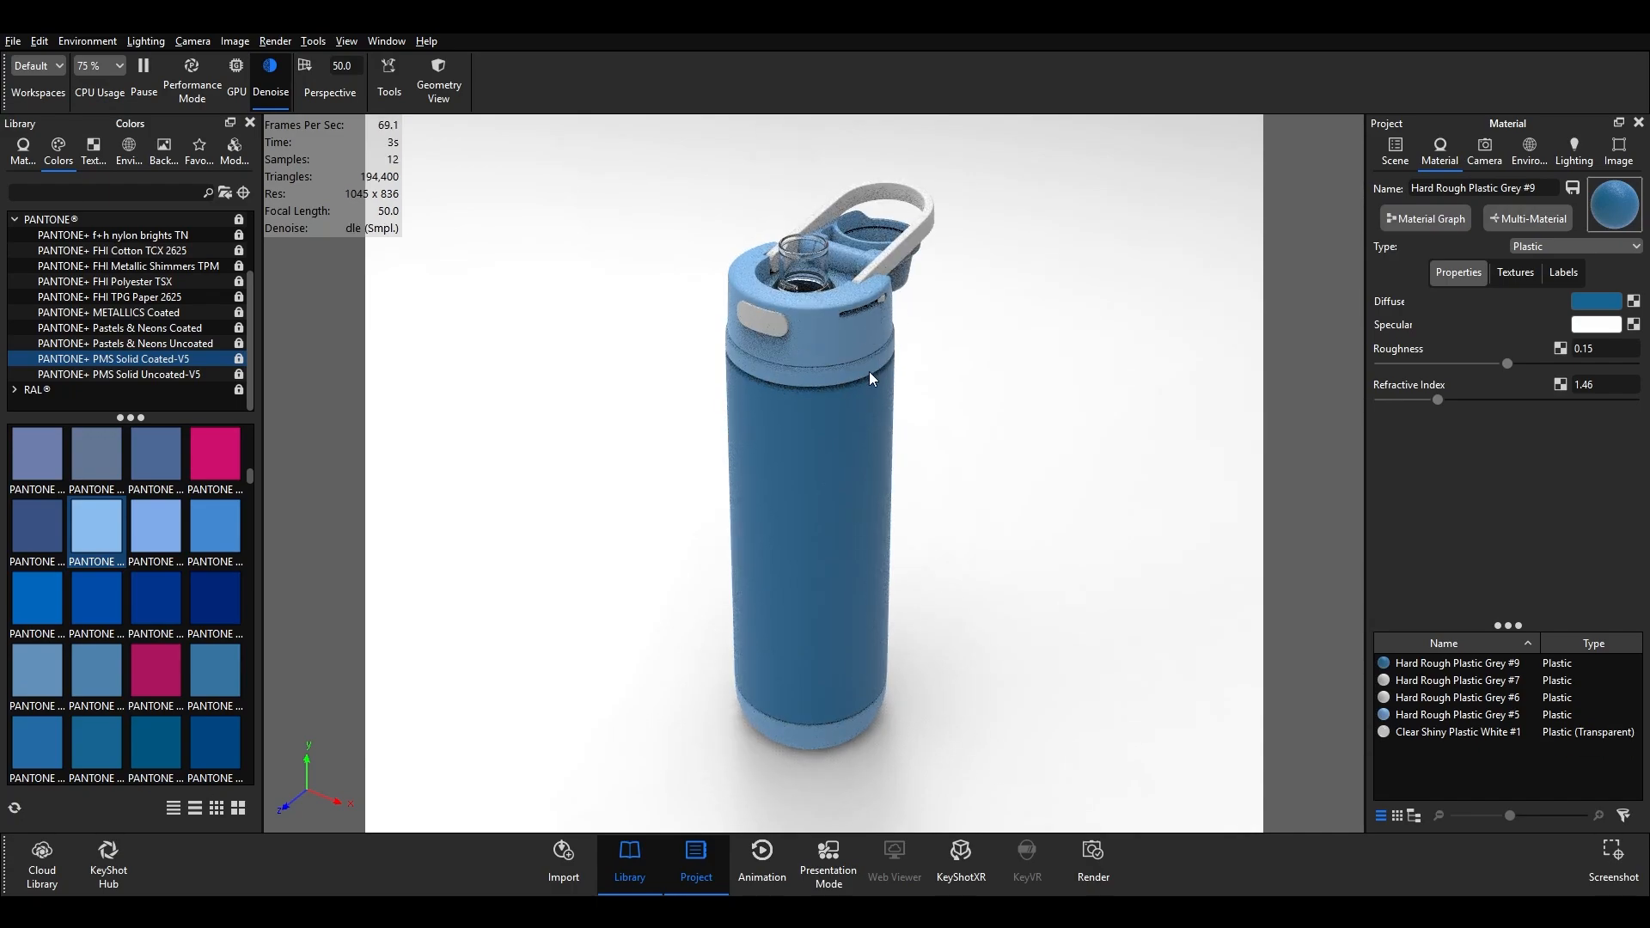
- Paste the main body's deep blue material as a linked material onto the lid's button and the carrying handle
right_click(904, 284)
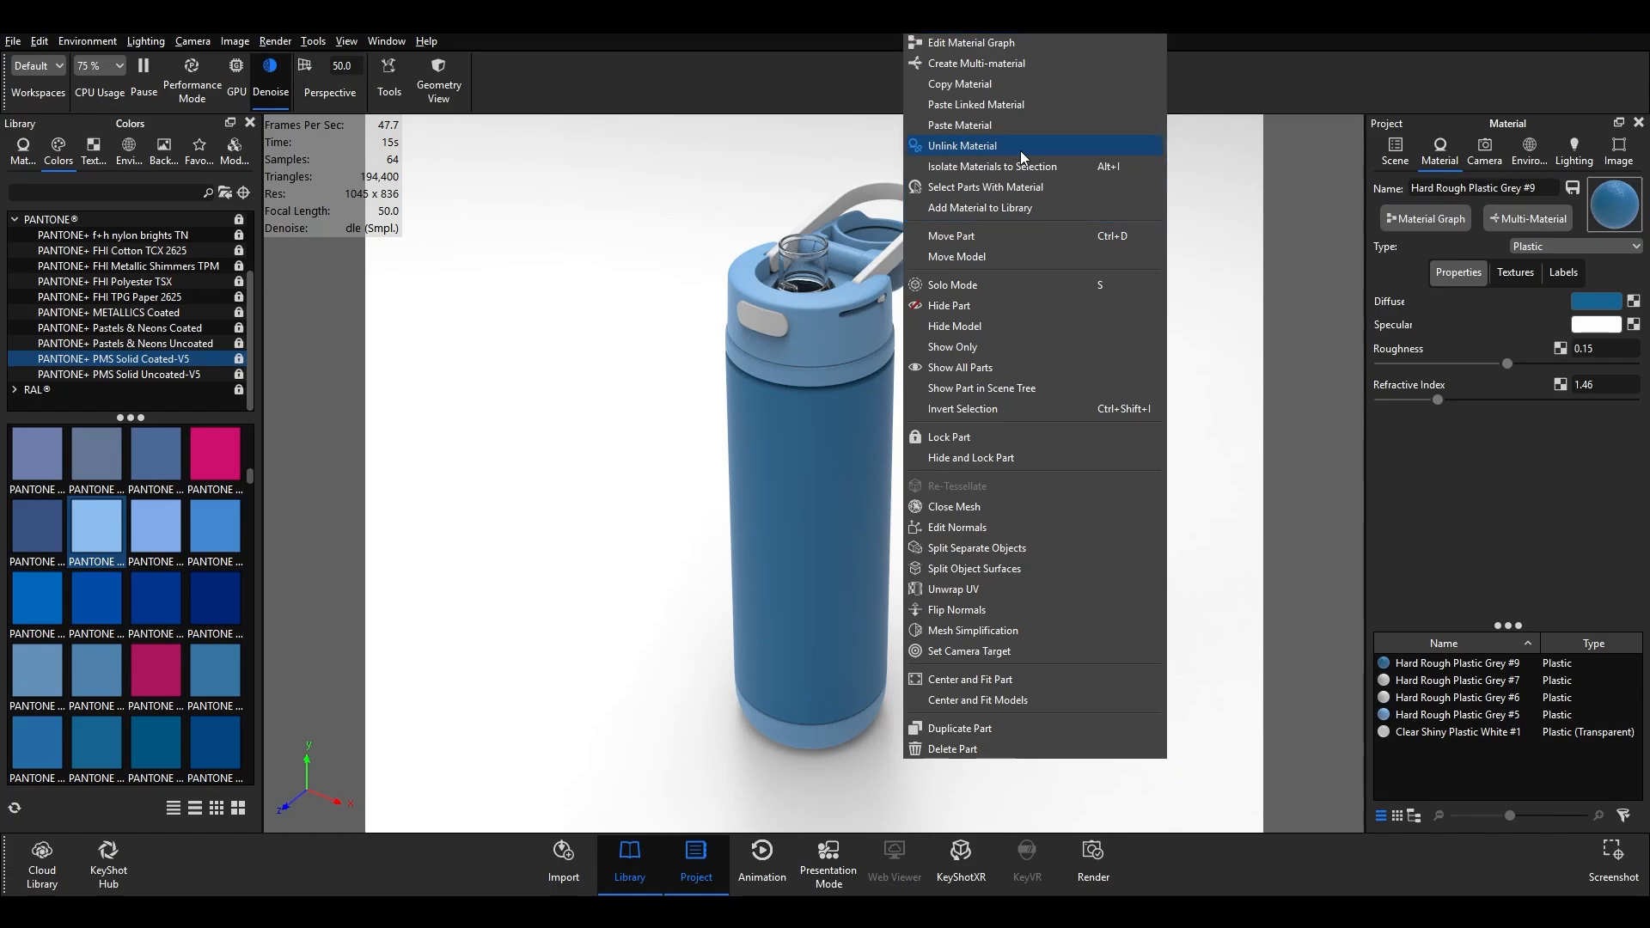
left_click(1201, 233)
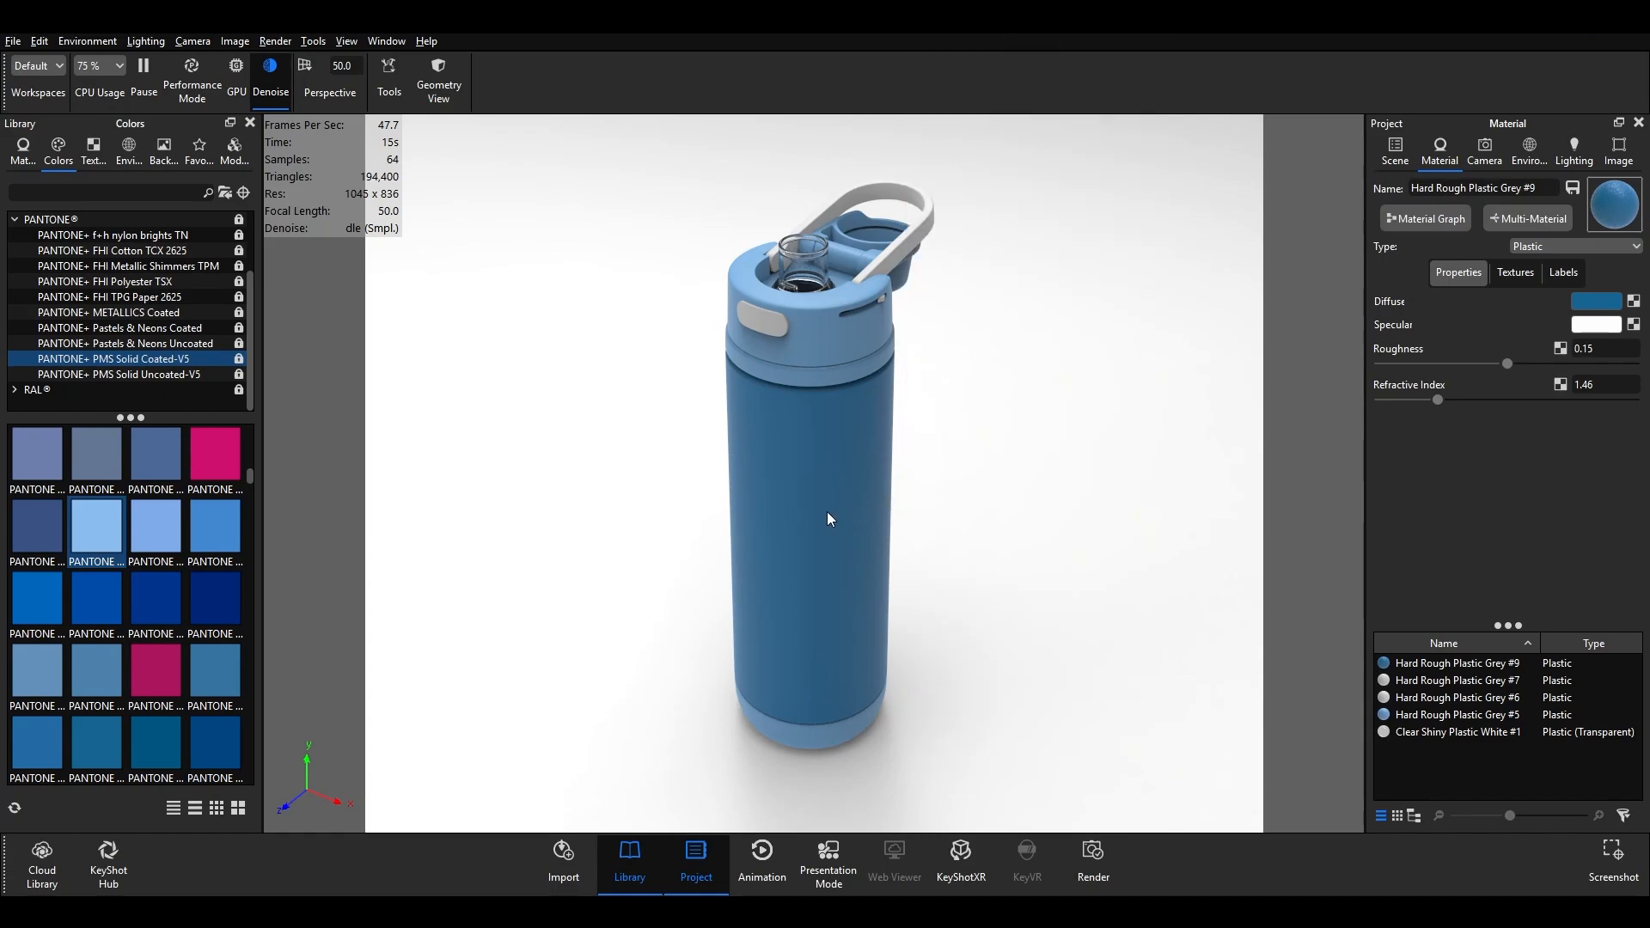
right_click(766, 321, "shift")
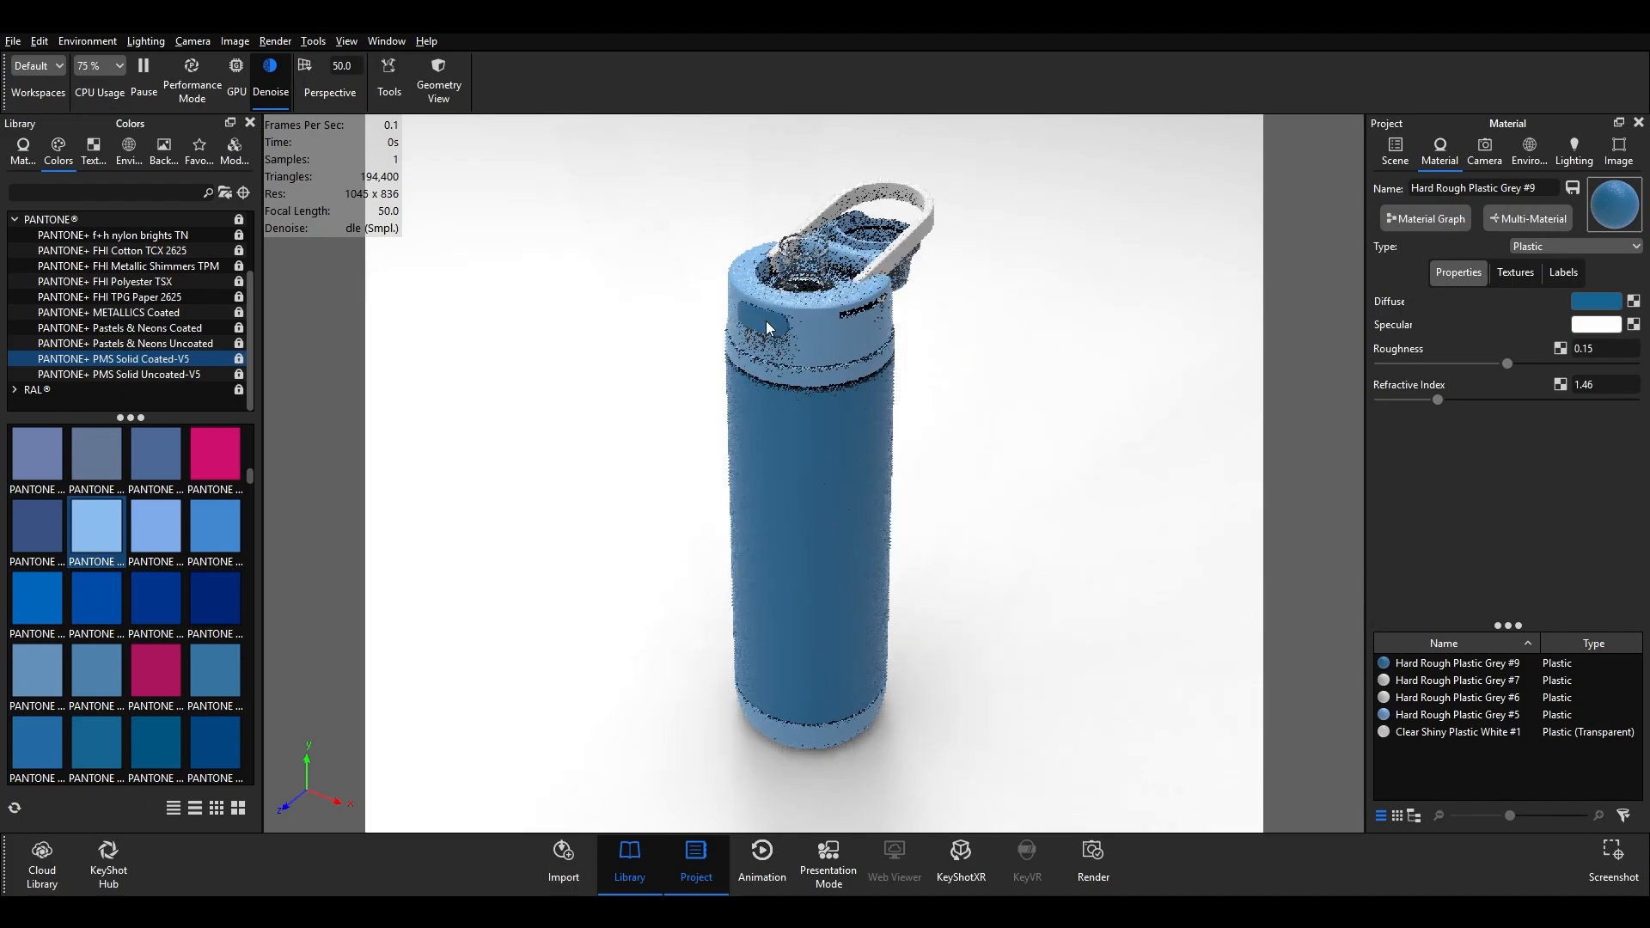
right_click(883, 300, "shift")
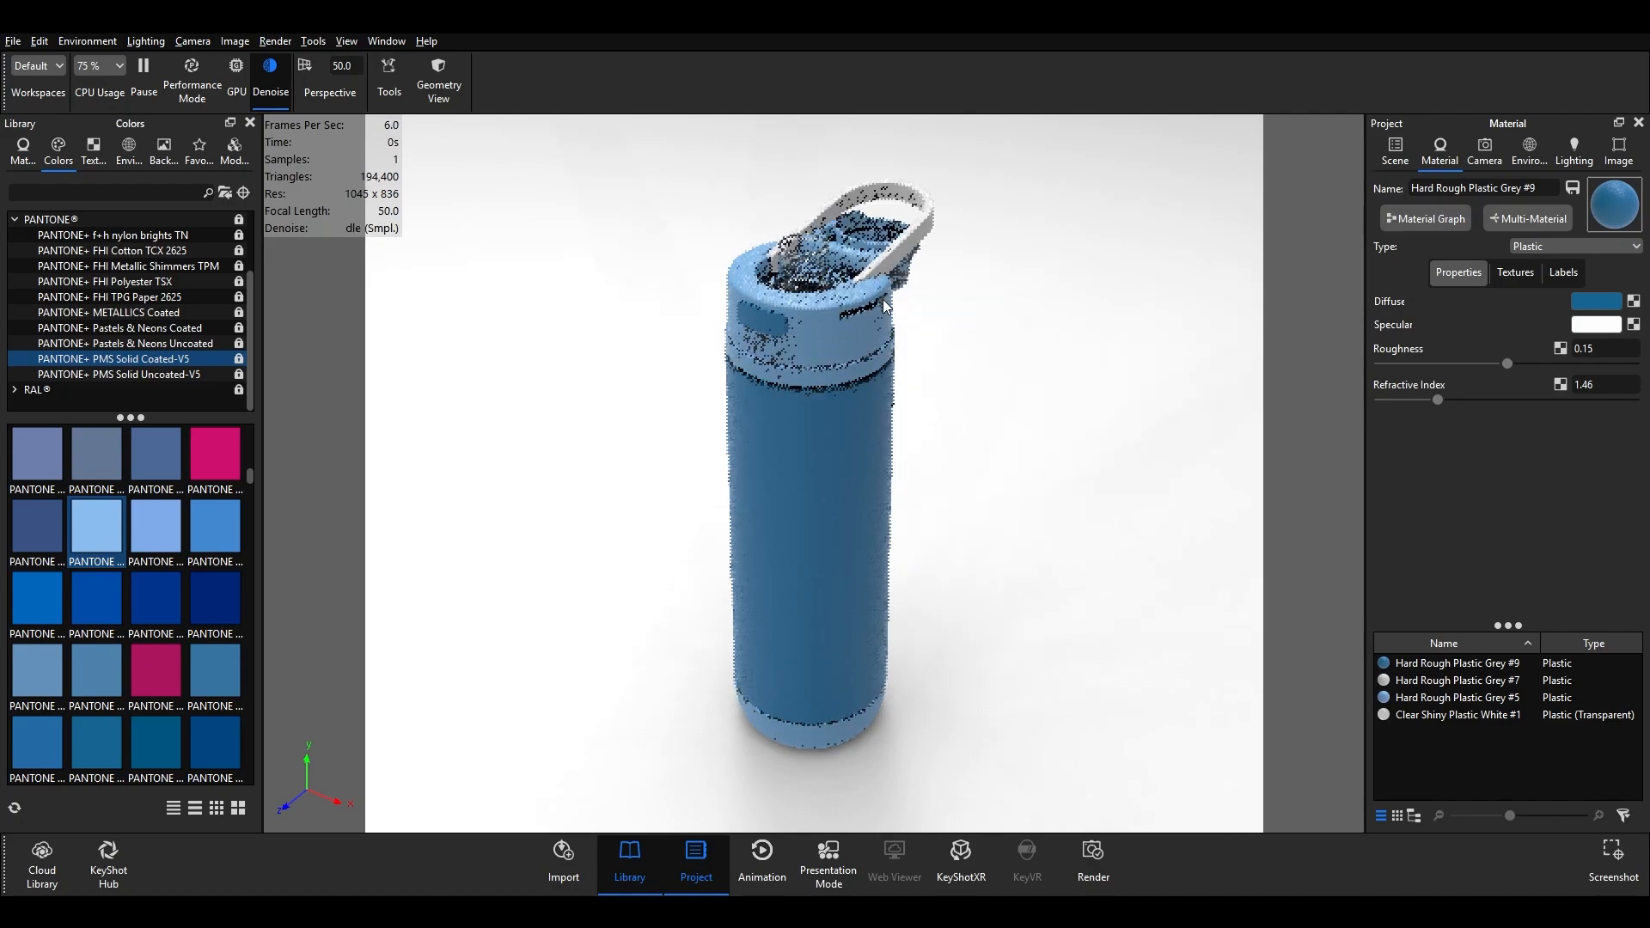
right_click(904, 241, "shift")
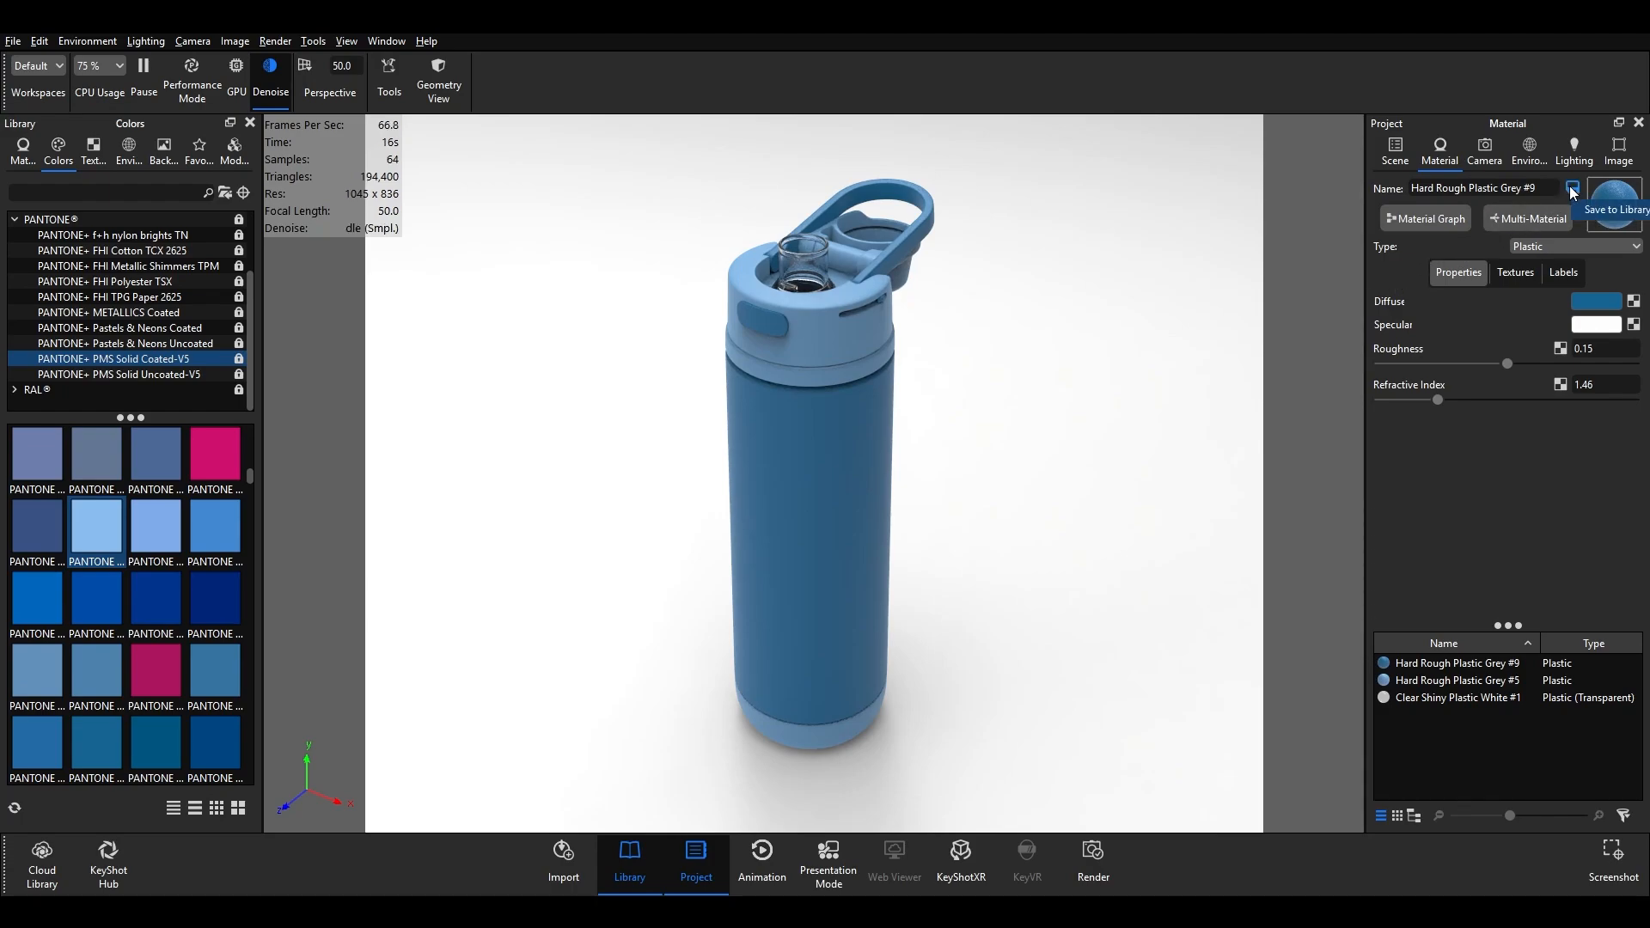
- Start adding the bottle body's material to the library and create a new folder named Incuba under Materials
right_click(842, 452)
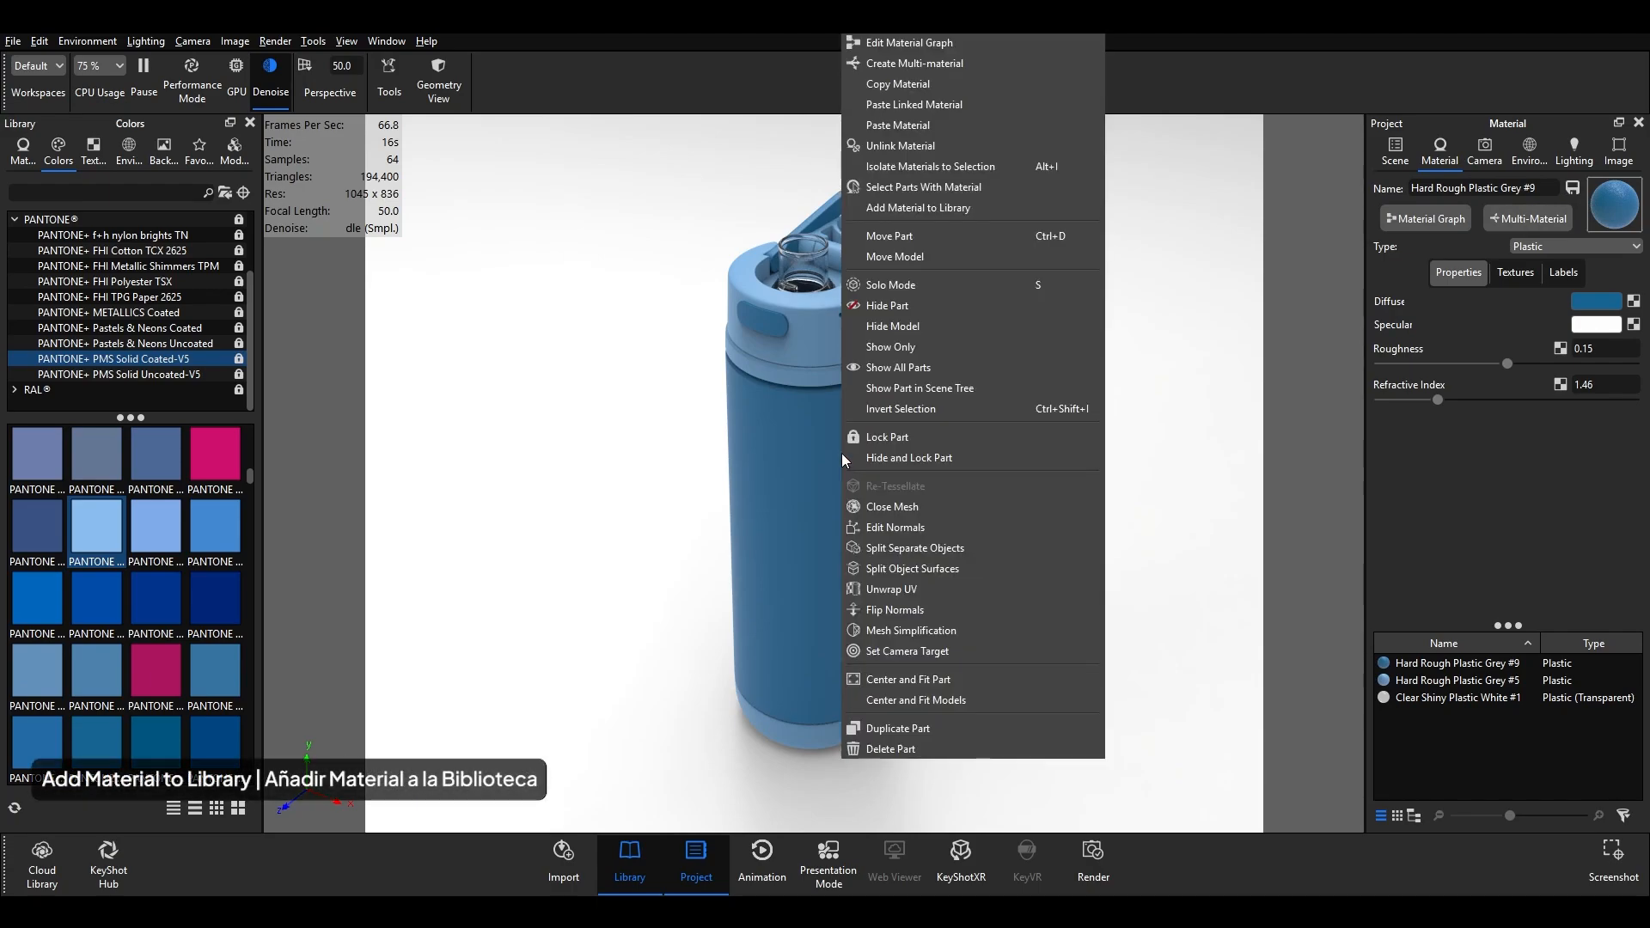
left_click(953, 207)
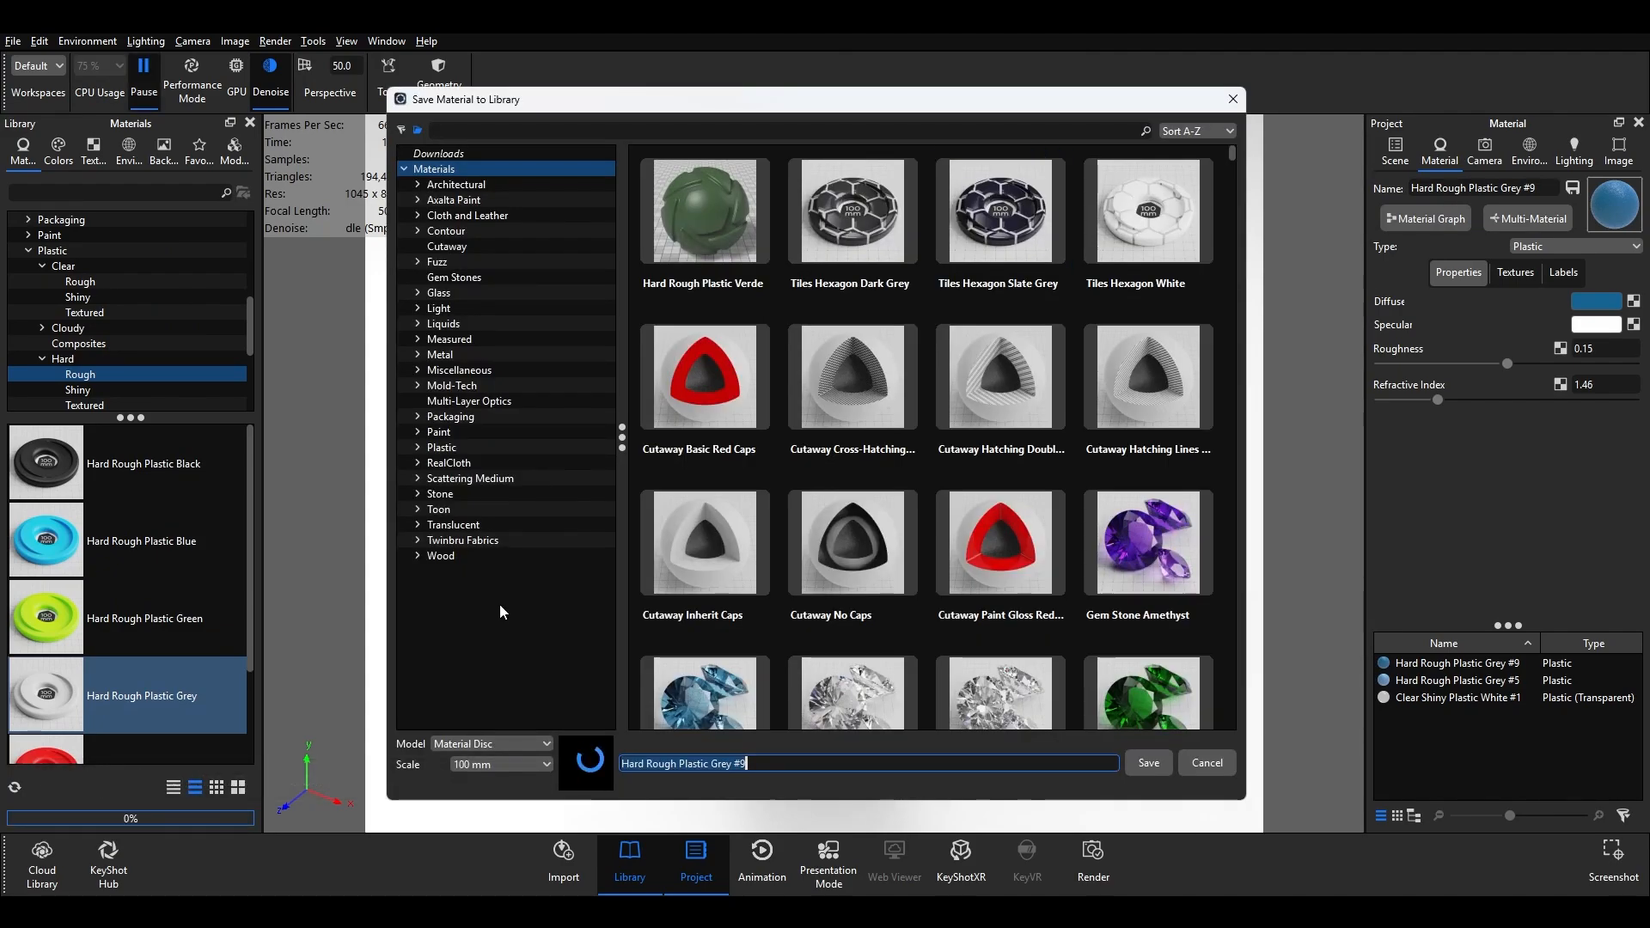
left_click(471, 620)
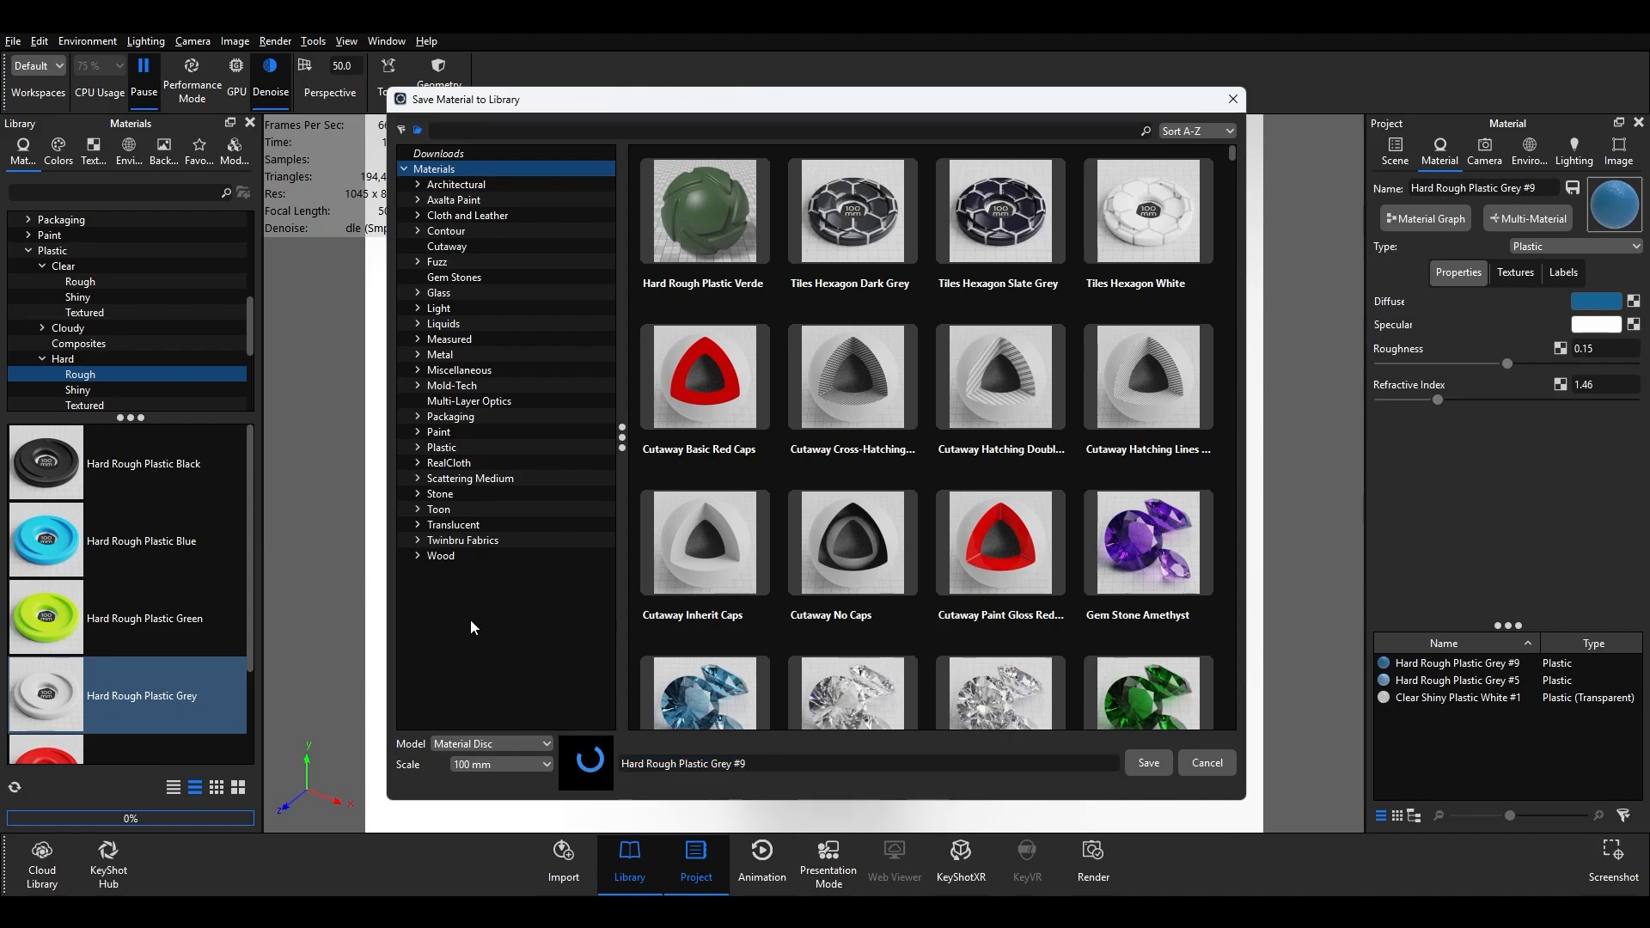
right_click(471, 620)
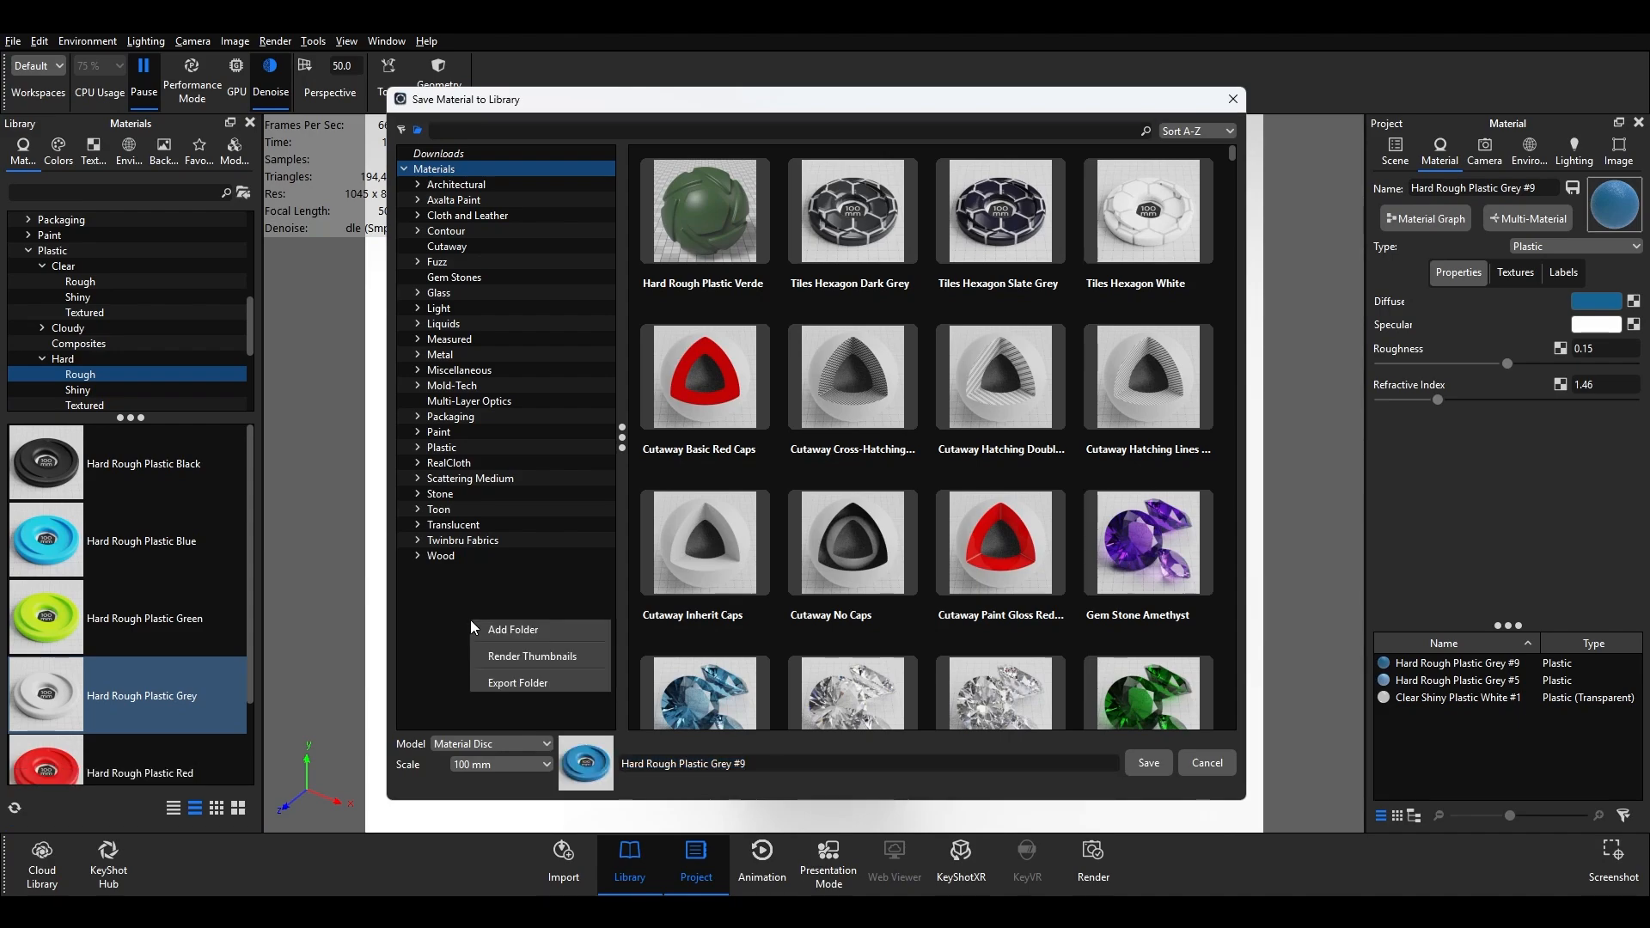
left_click(520, 630)
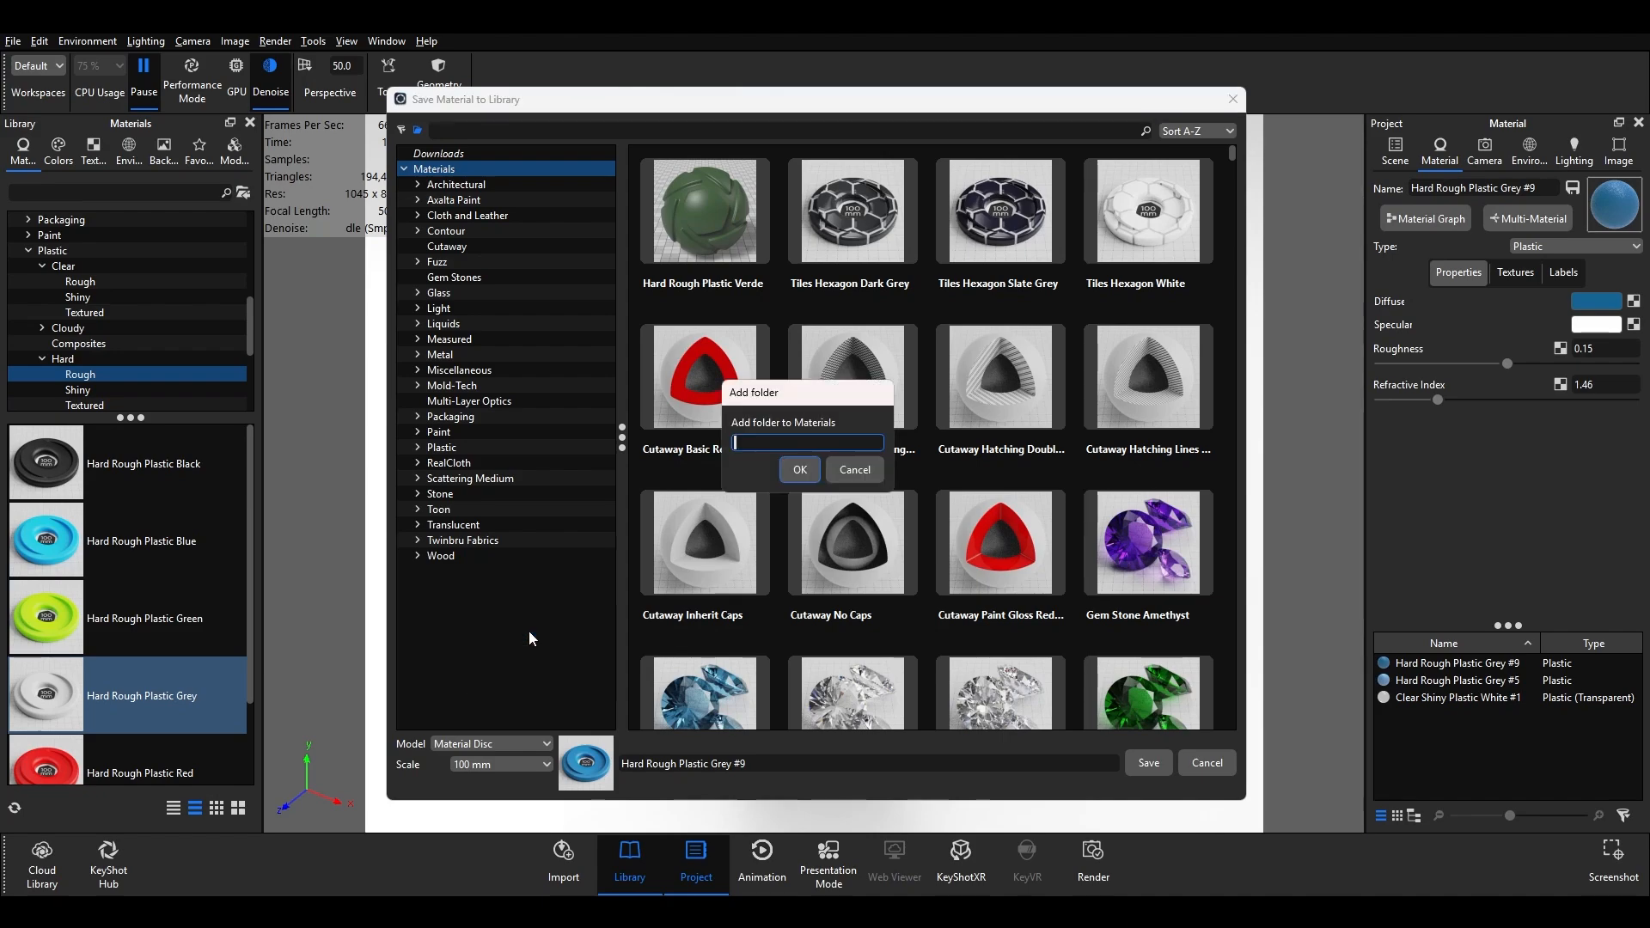
type("Incuba")
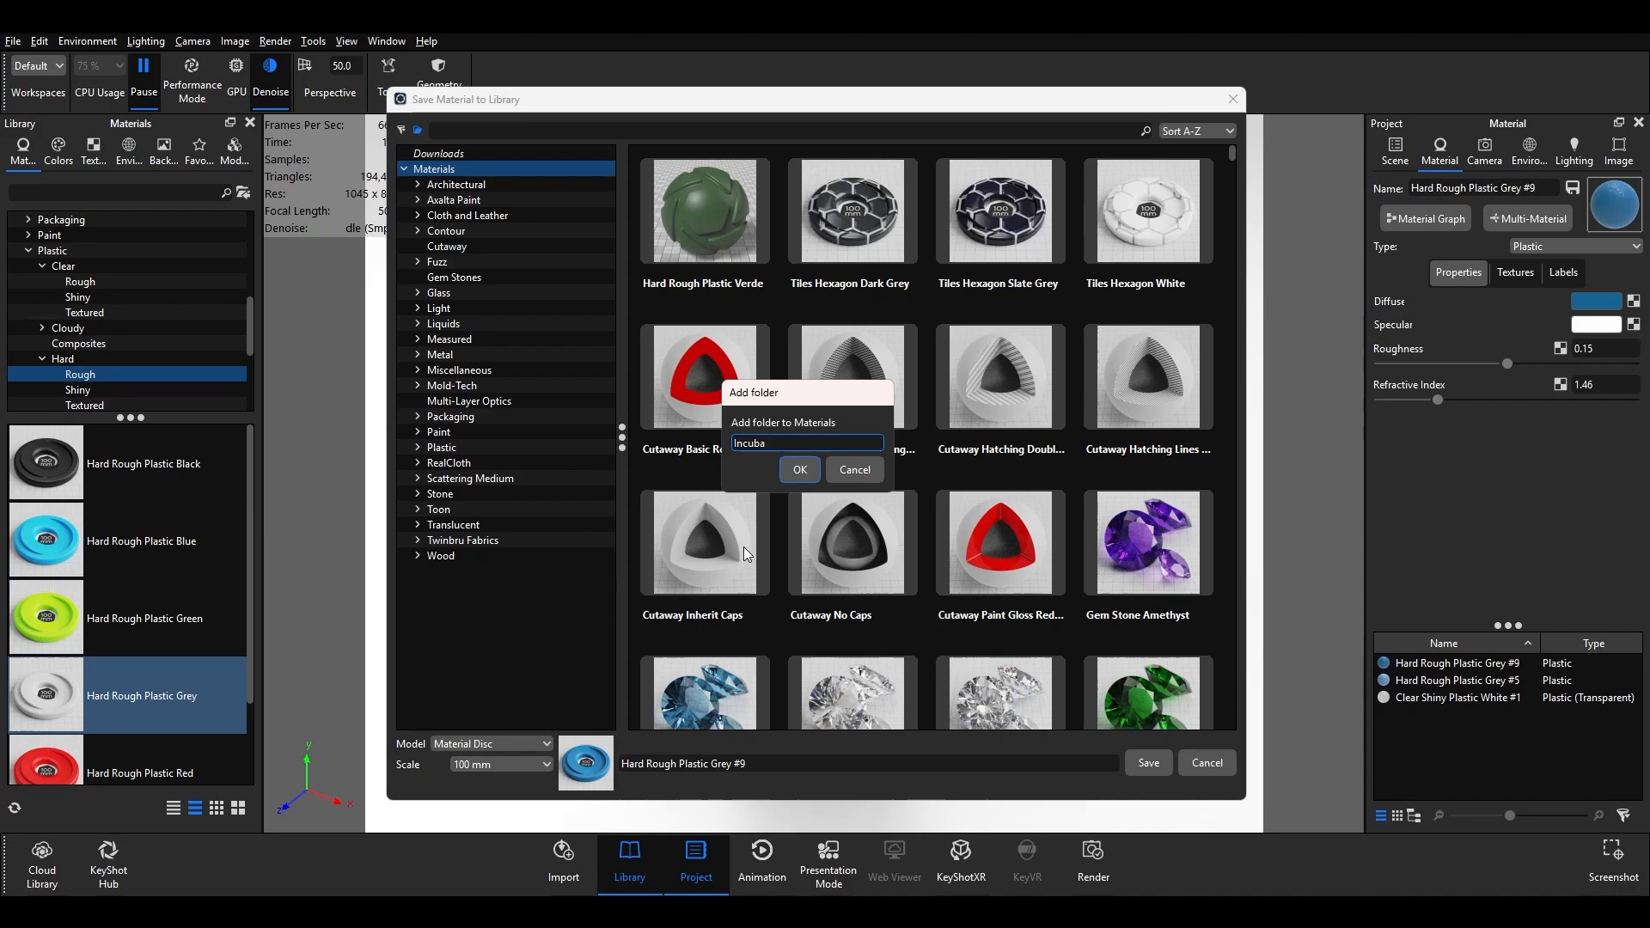
left_click(798, 472)
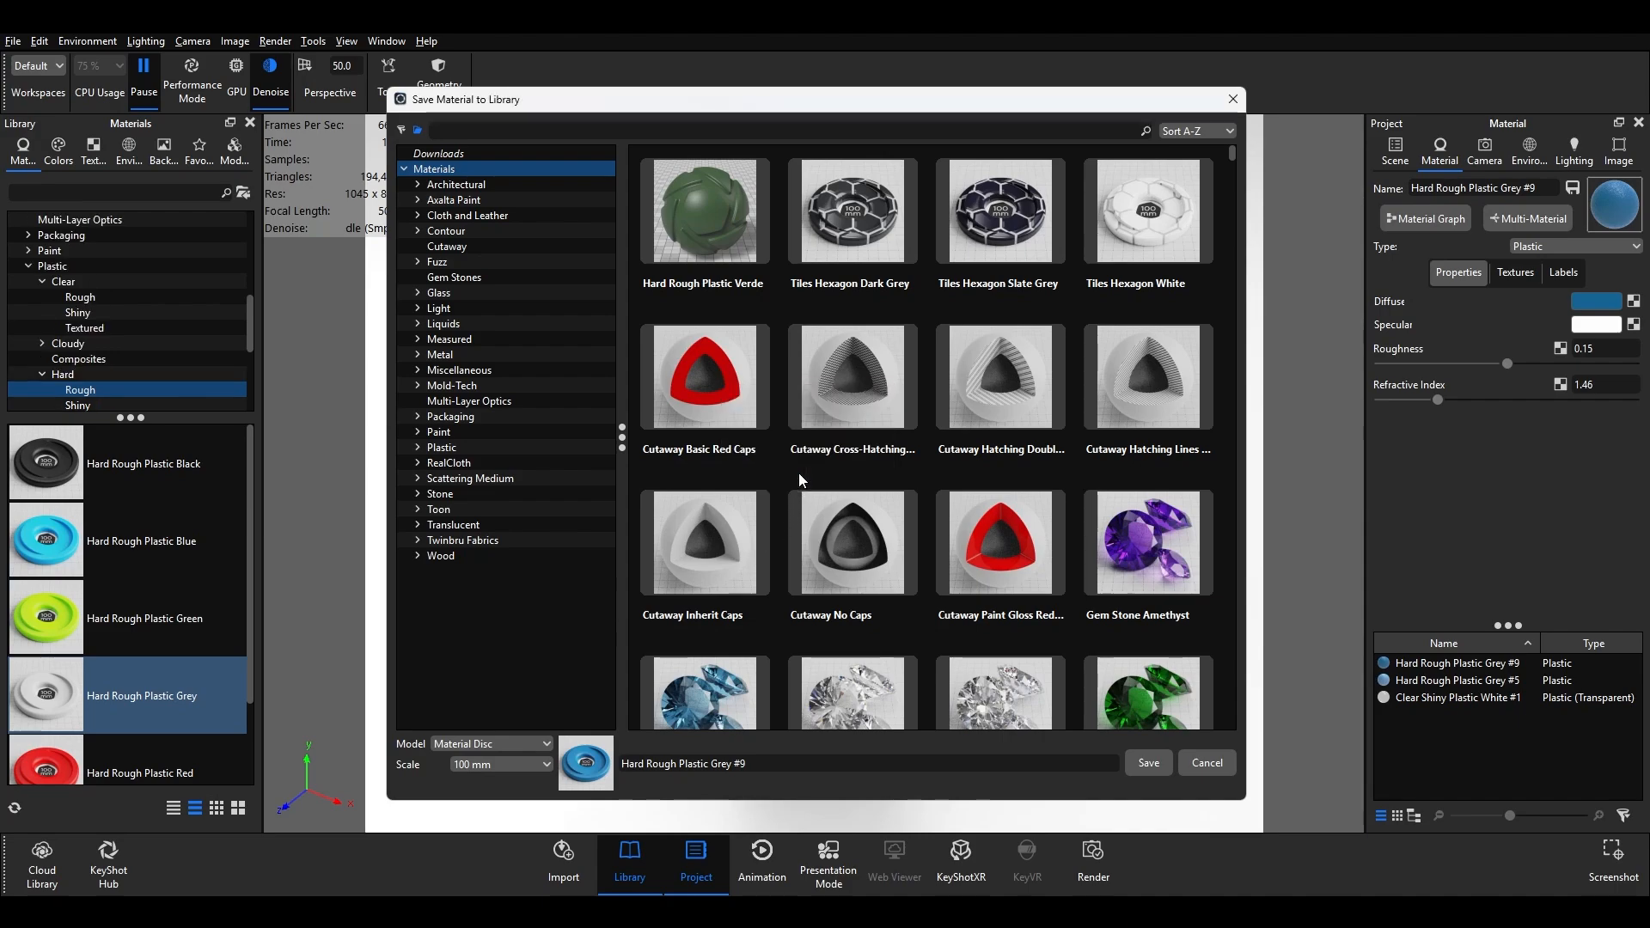
- Save the material in the Incuba folder as "Hard Rough Plastic Grey #9 Incuba" and open that folder in the materials library
left_click(526, 308)
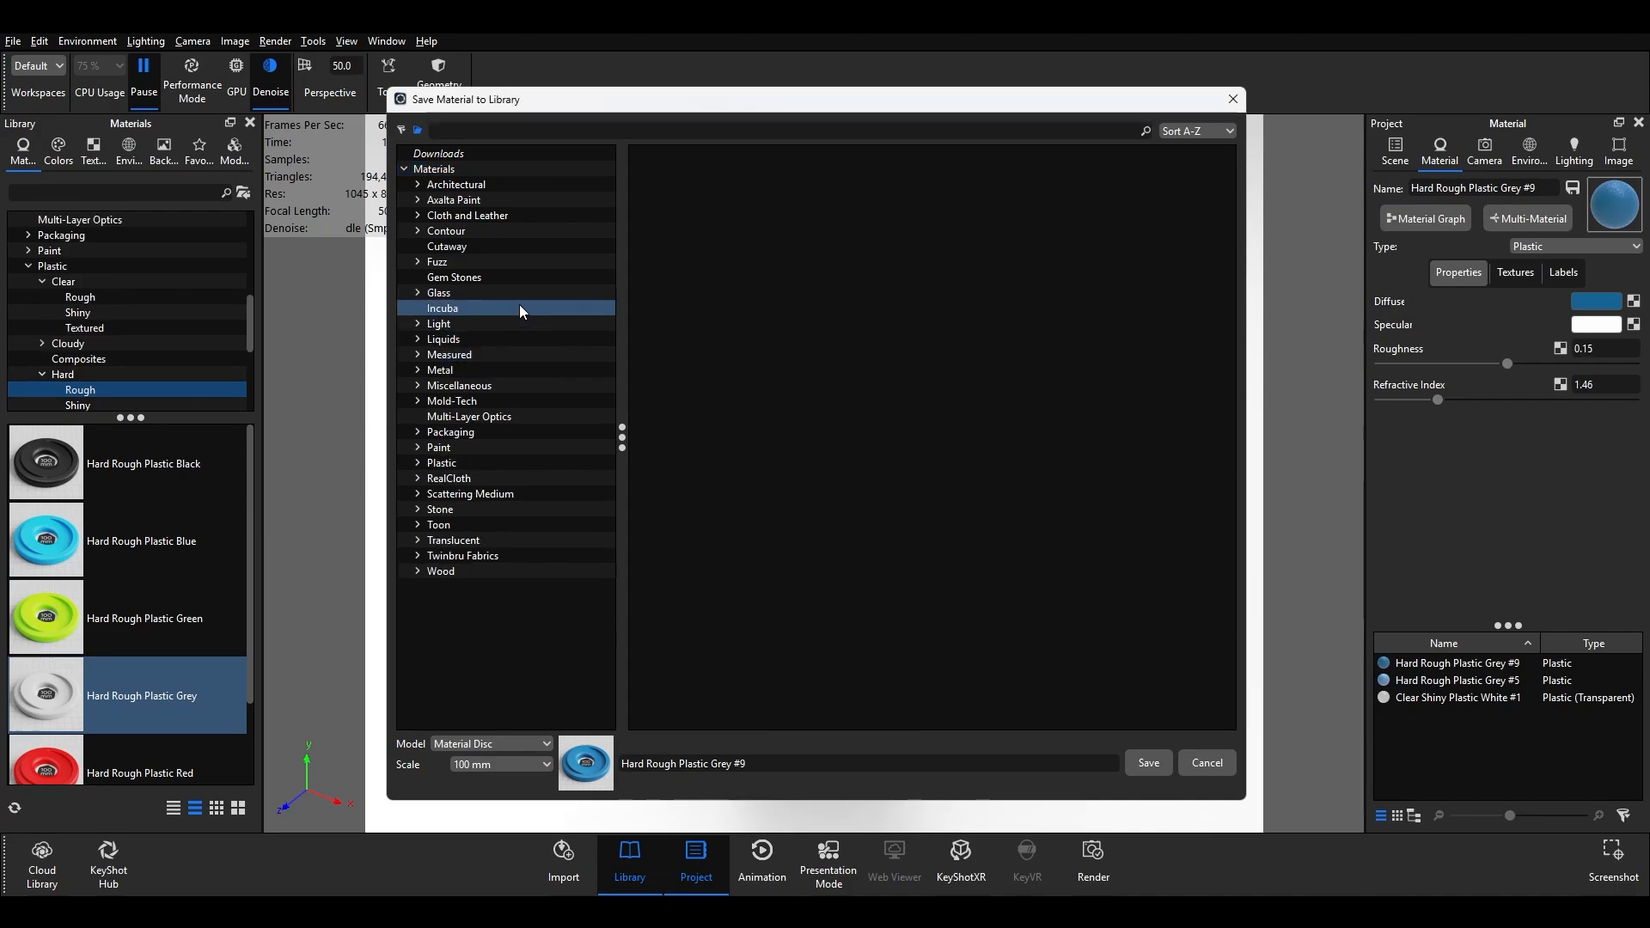
left_click(760, 764)
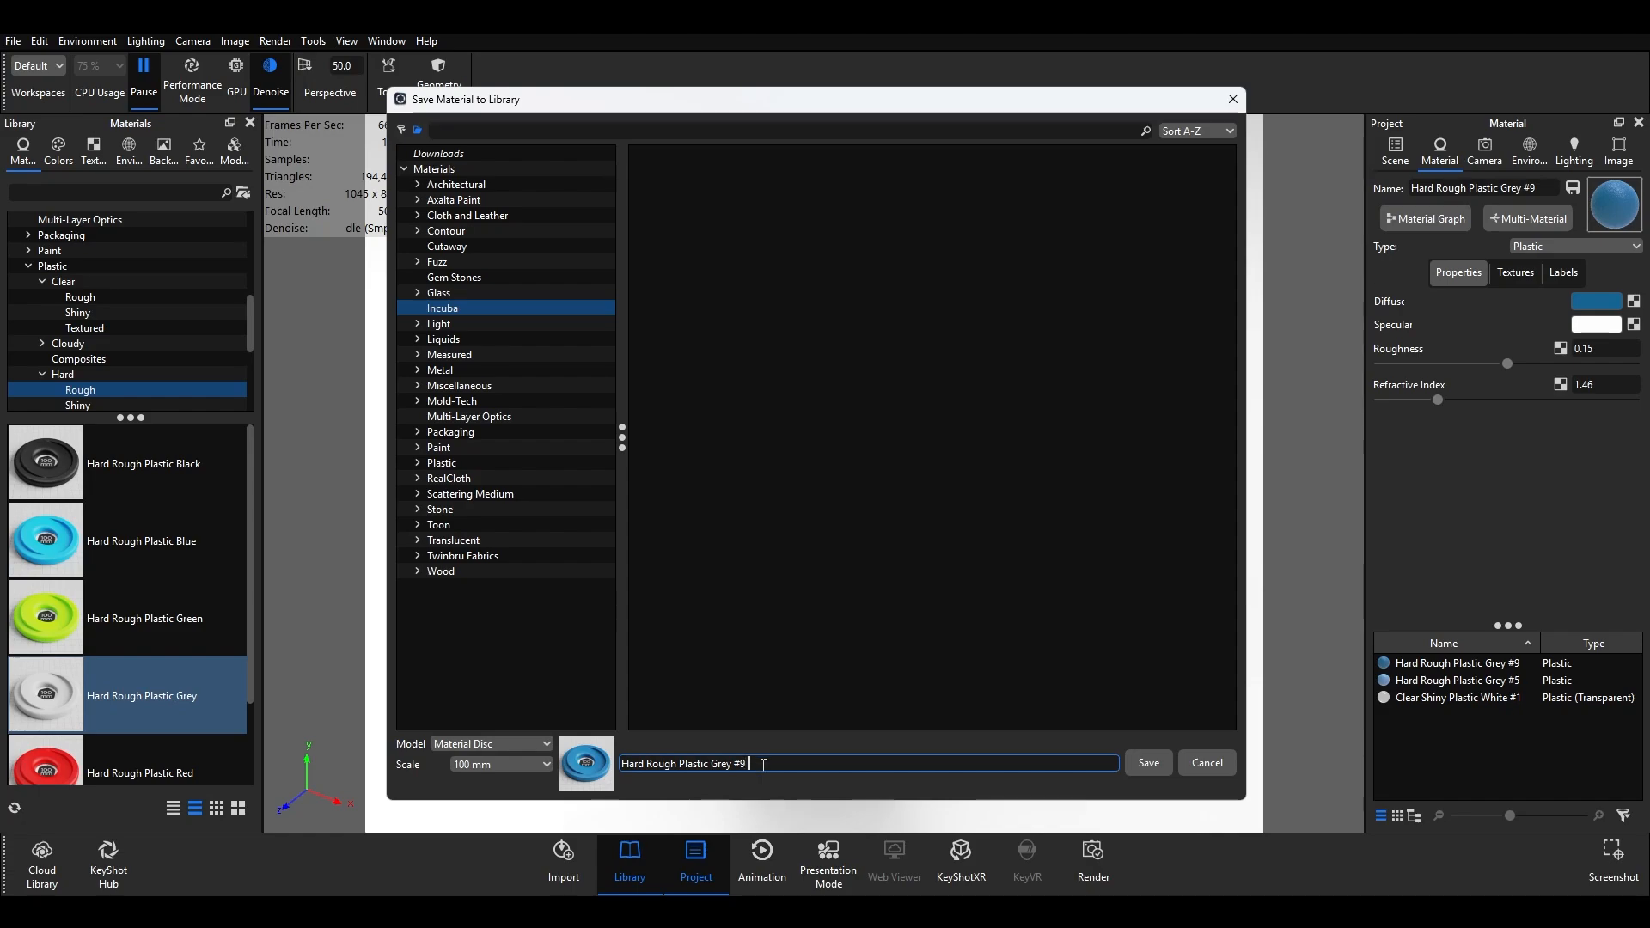
type("Incuba")
left_click(1163, 762)
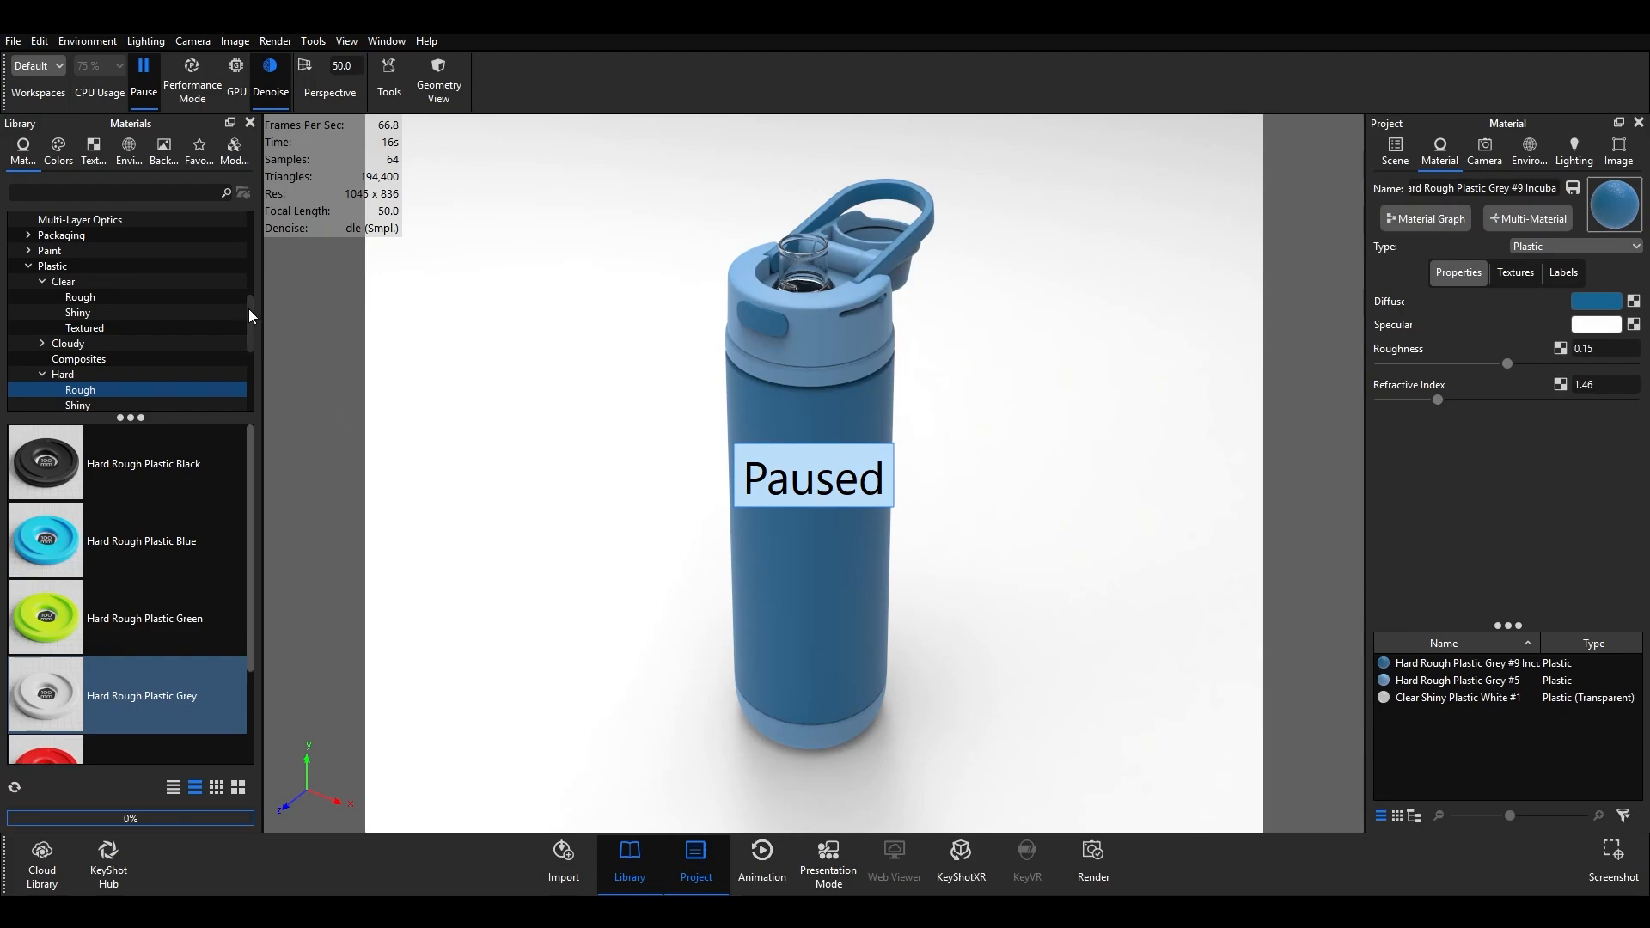
left_click_drag(249, 316, 260, 250)
left_click(90, 293)
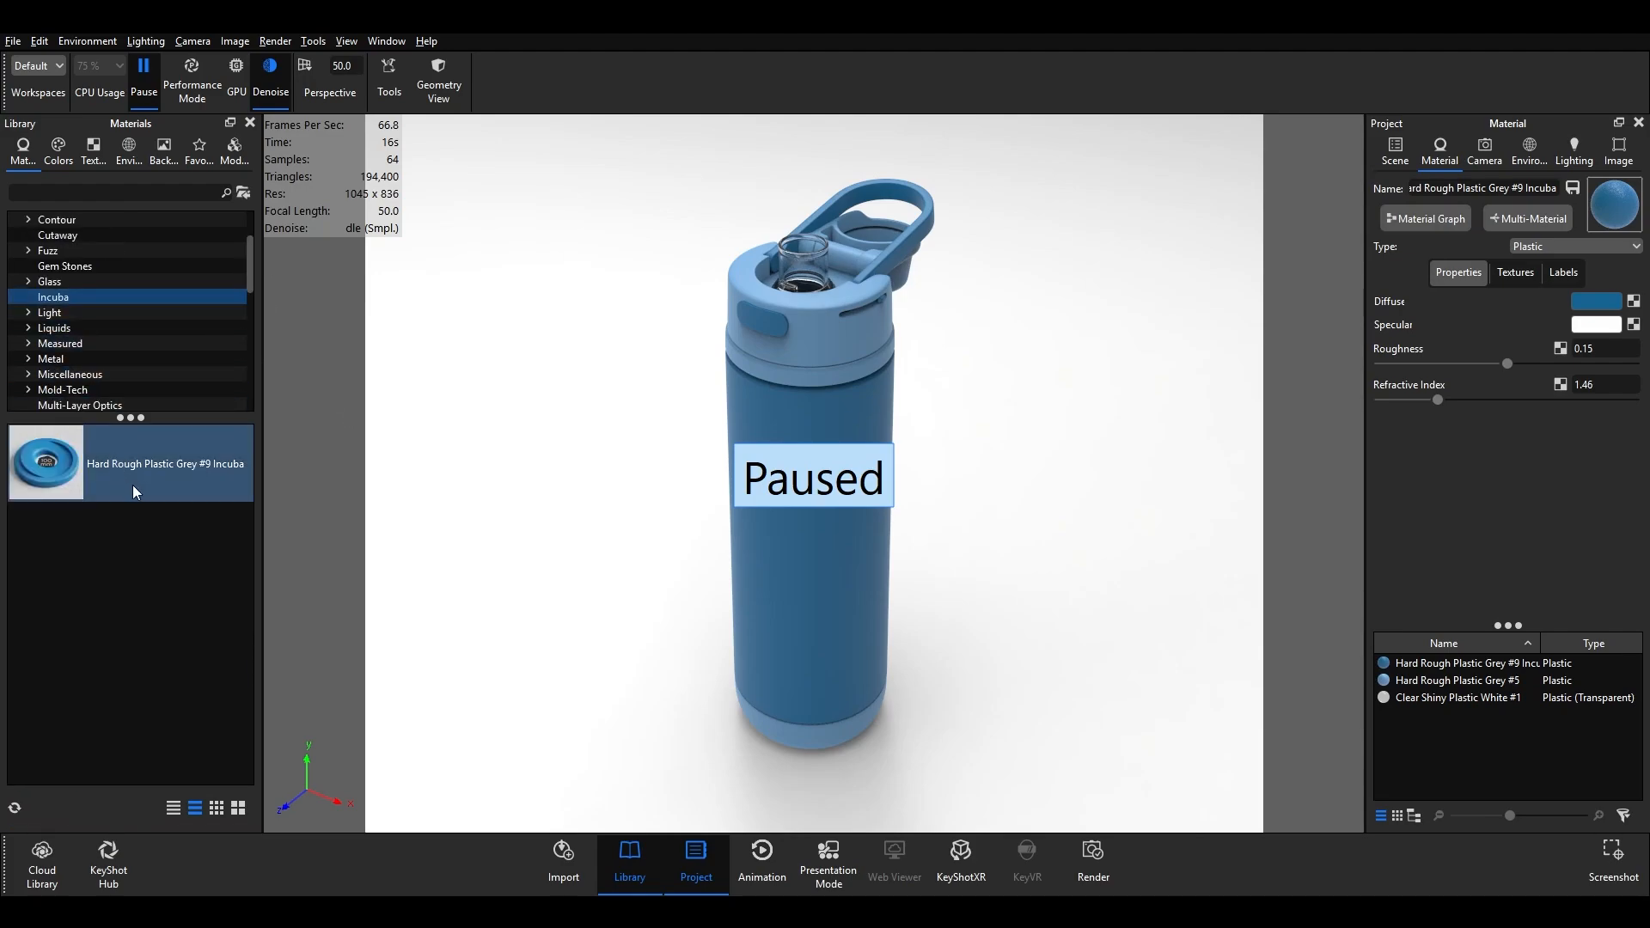
mouse_move(131, 487)
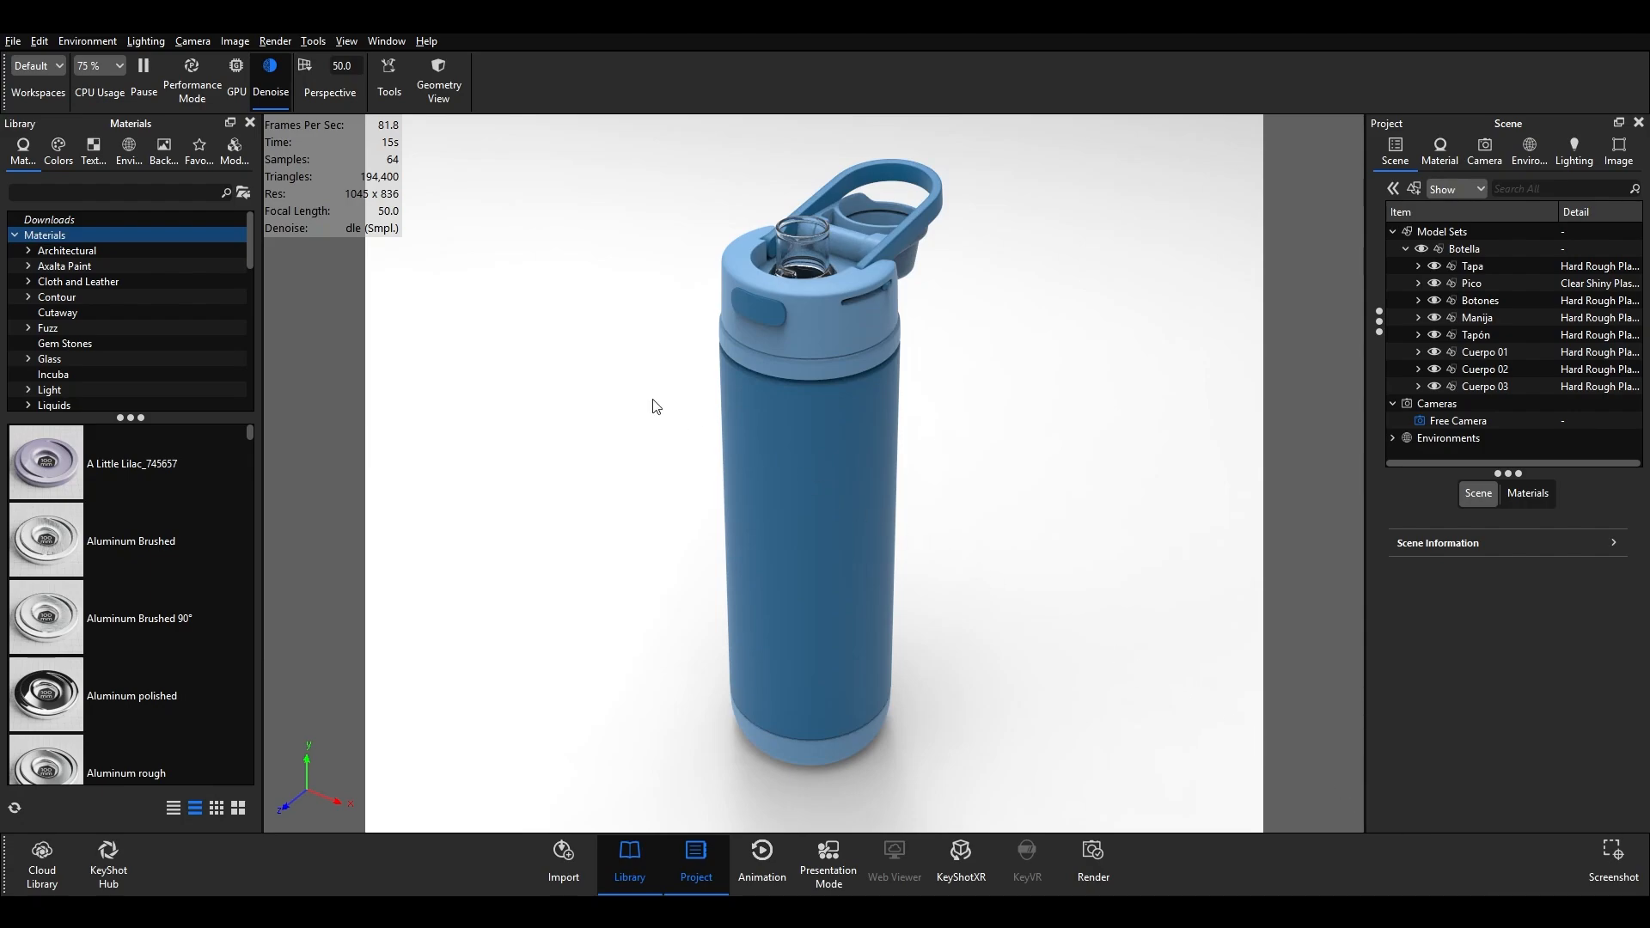
- Browse the library's Geometry and Backdrops models and add the Backdrop Ramp model to the scene behind the bottle
left_click(244, 155)
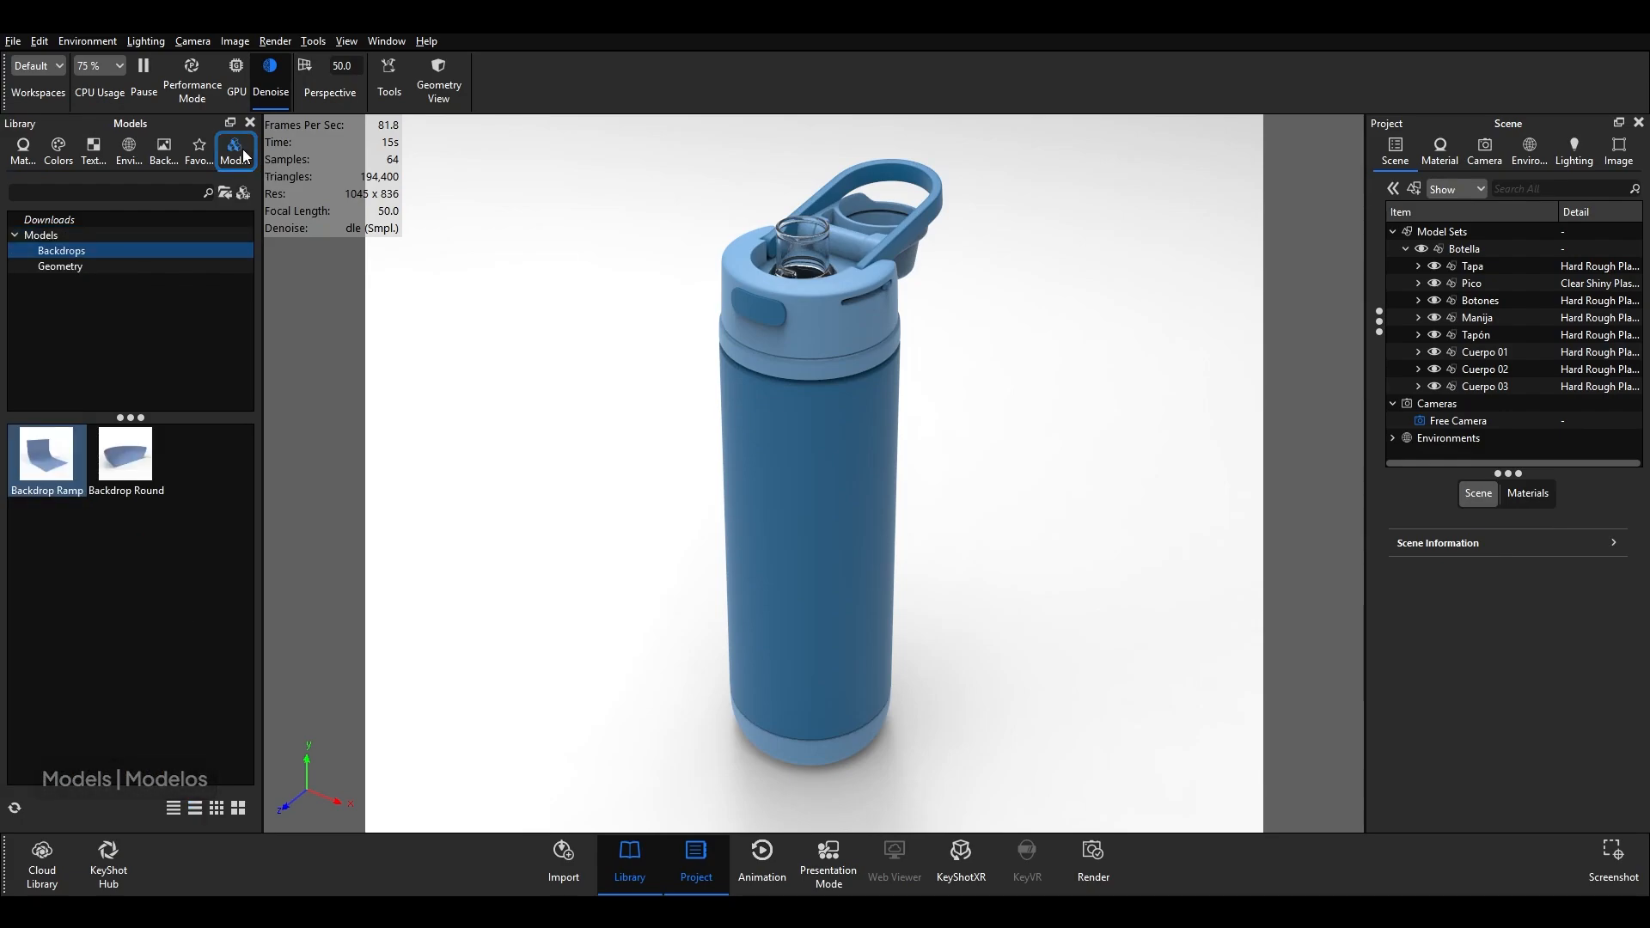
left_click(215, 269)
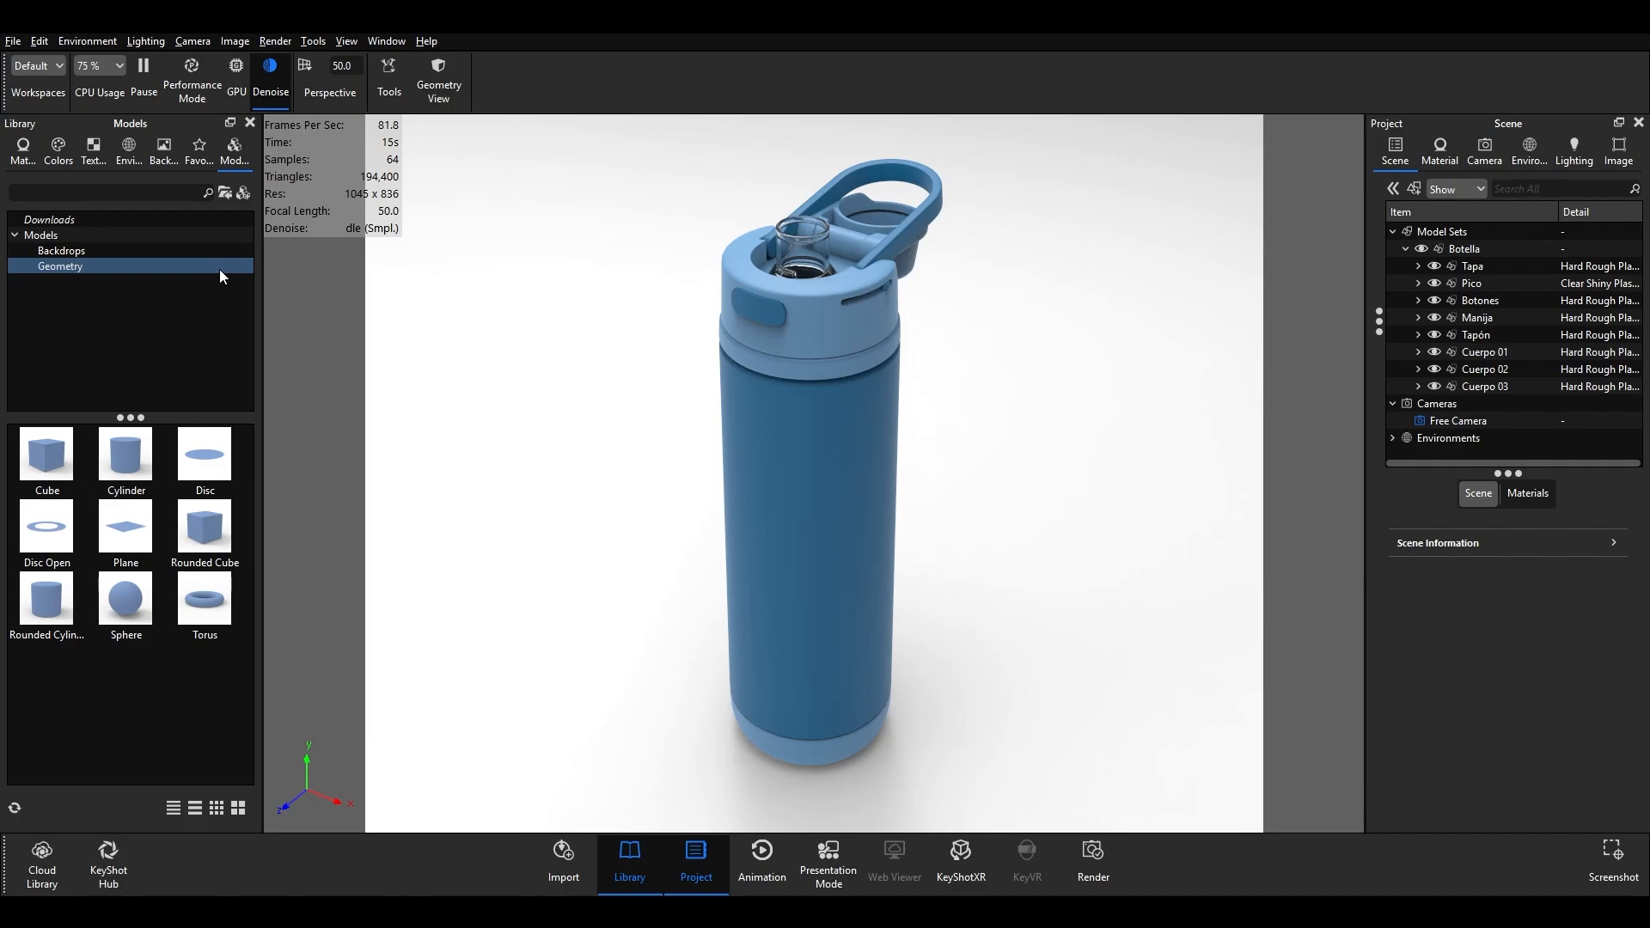
left_click(230, 252)
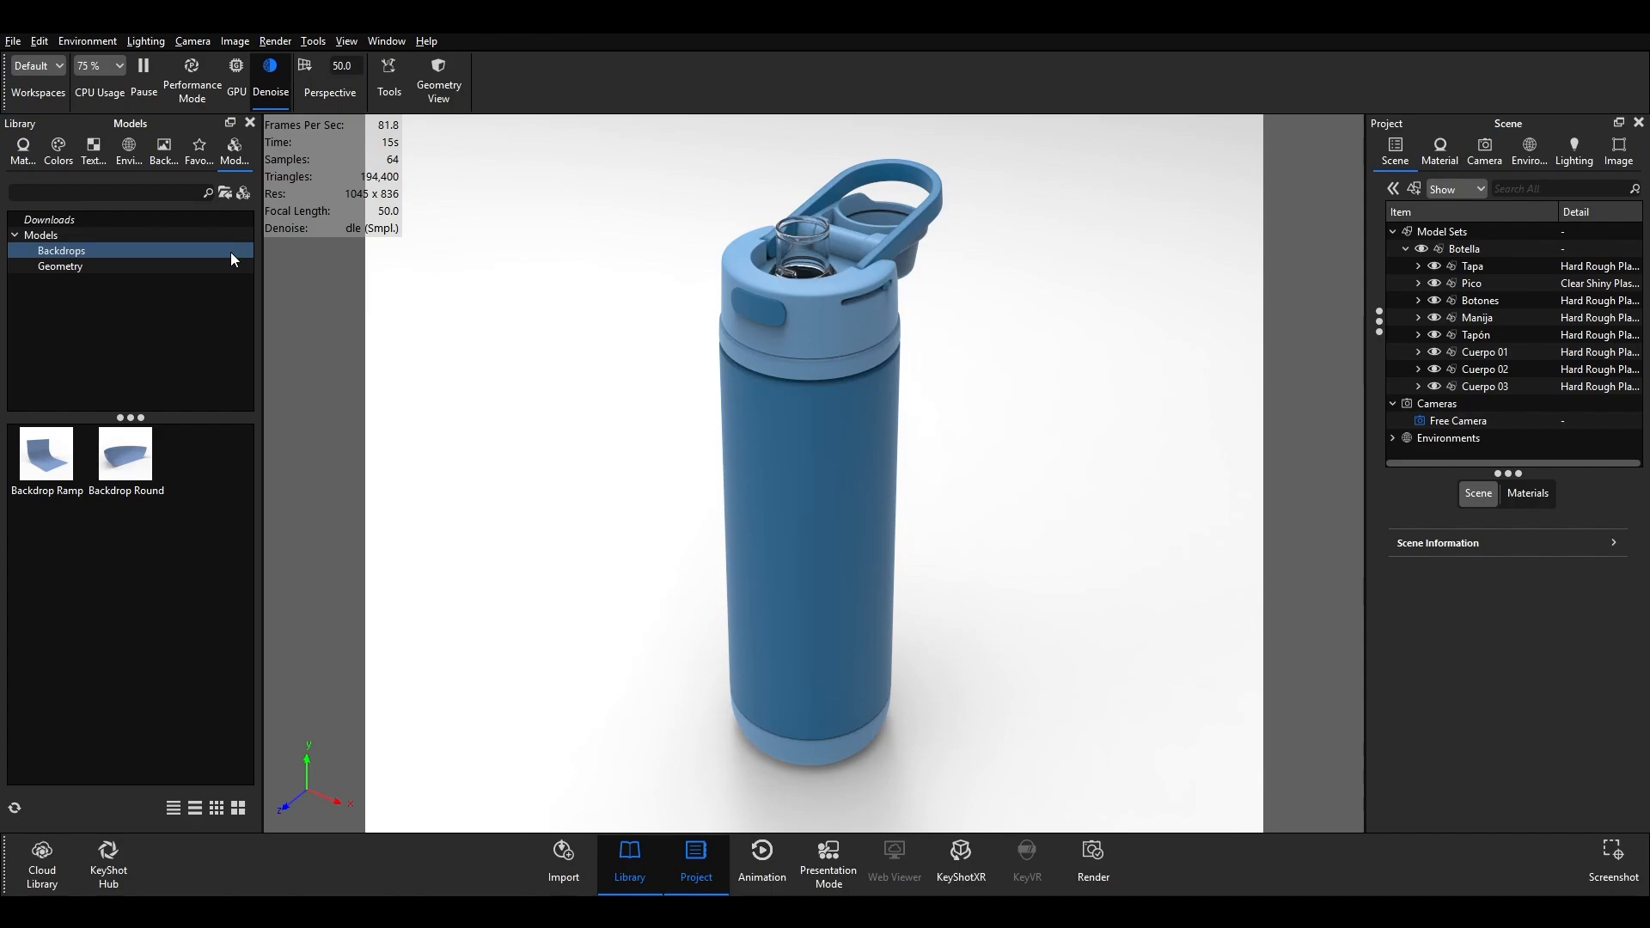
left_click(224, 236)
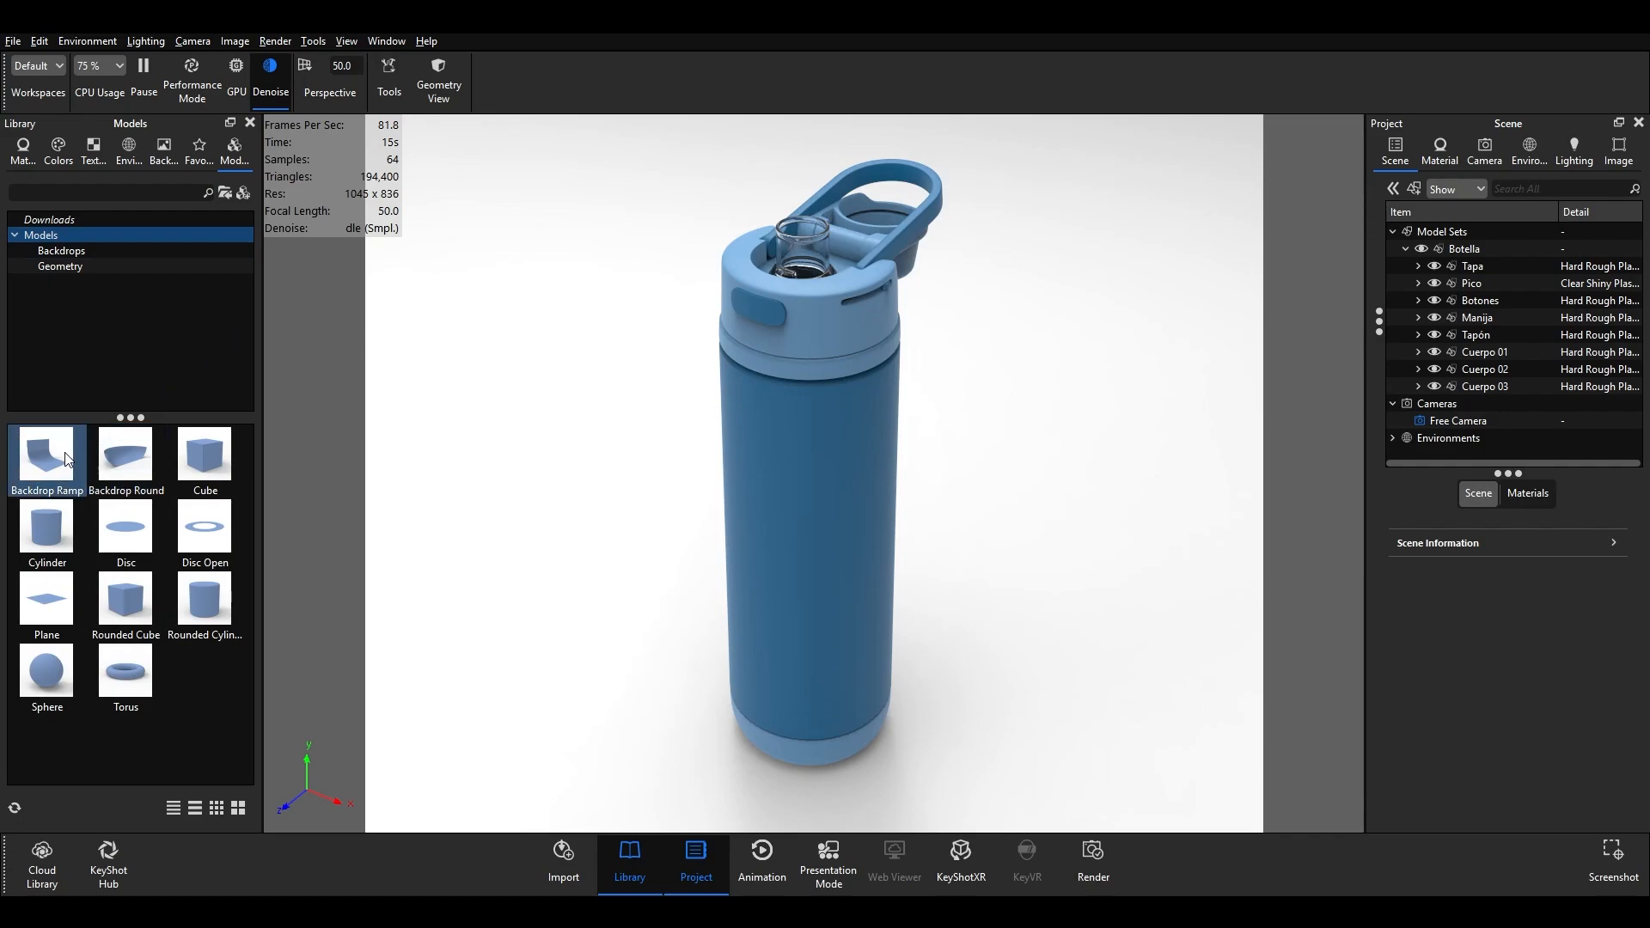
left_click_drag(68, 459, 584, 457)
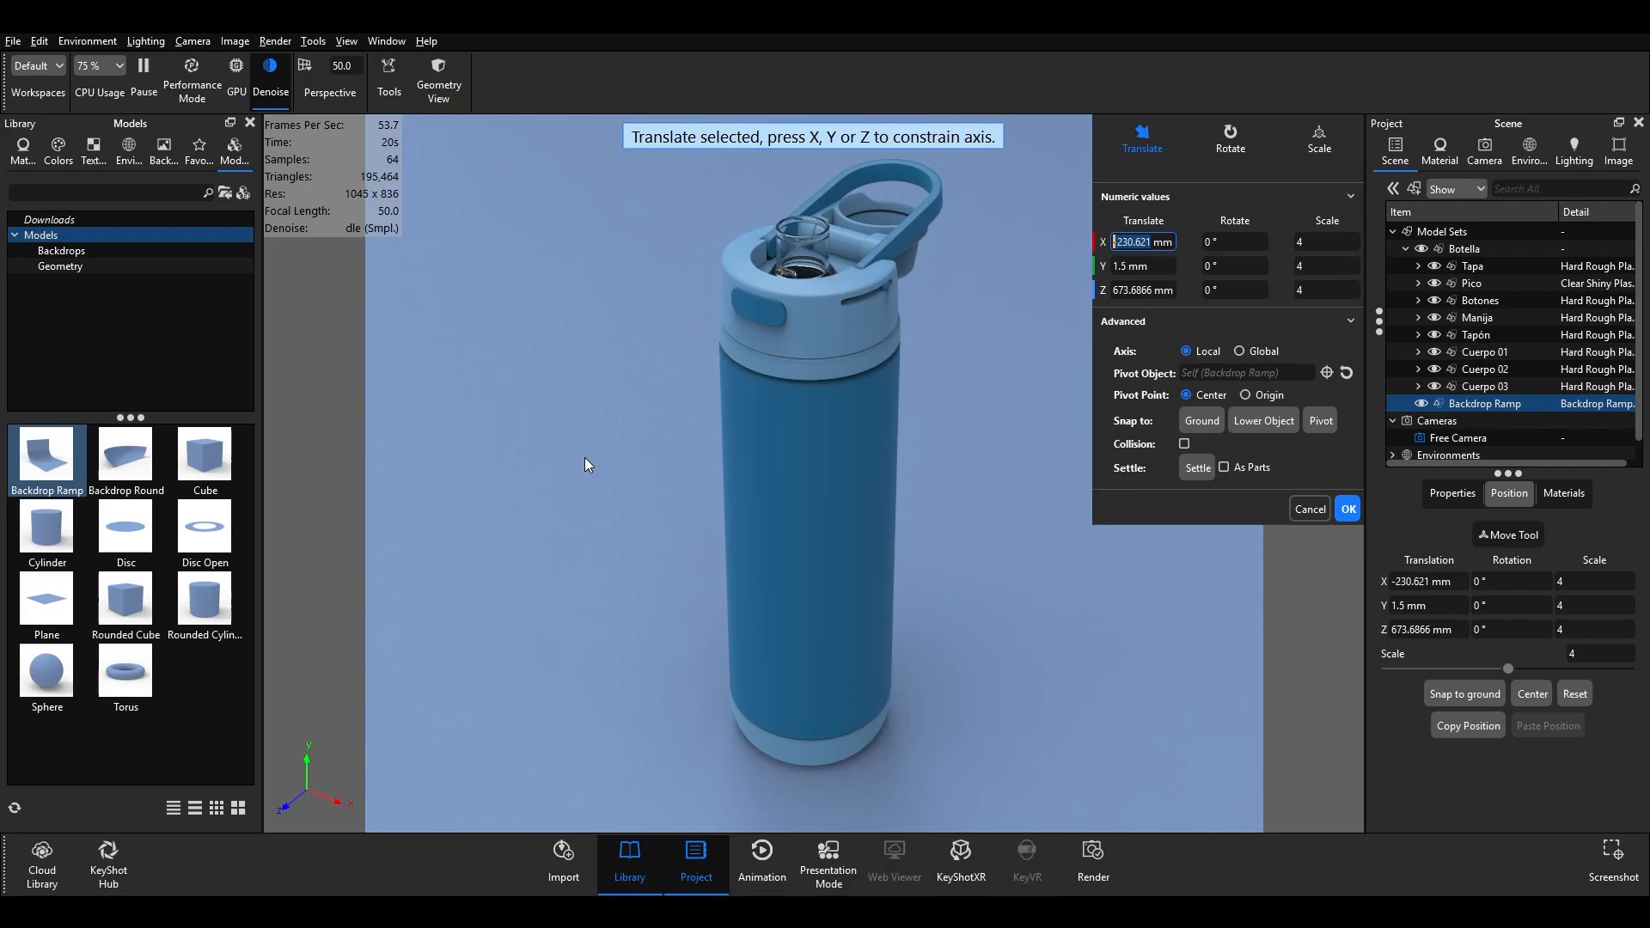
- Cycle the backdrop ramp's move tool through the rotate, scale and translate modes, and accept its placement
key("r")
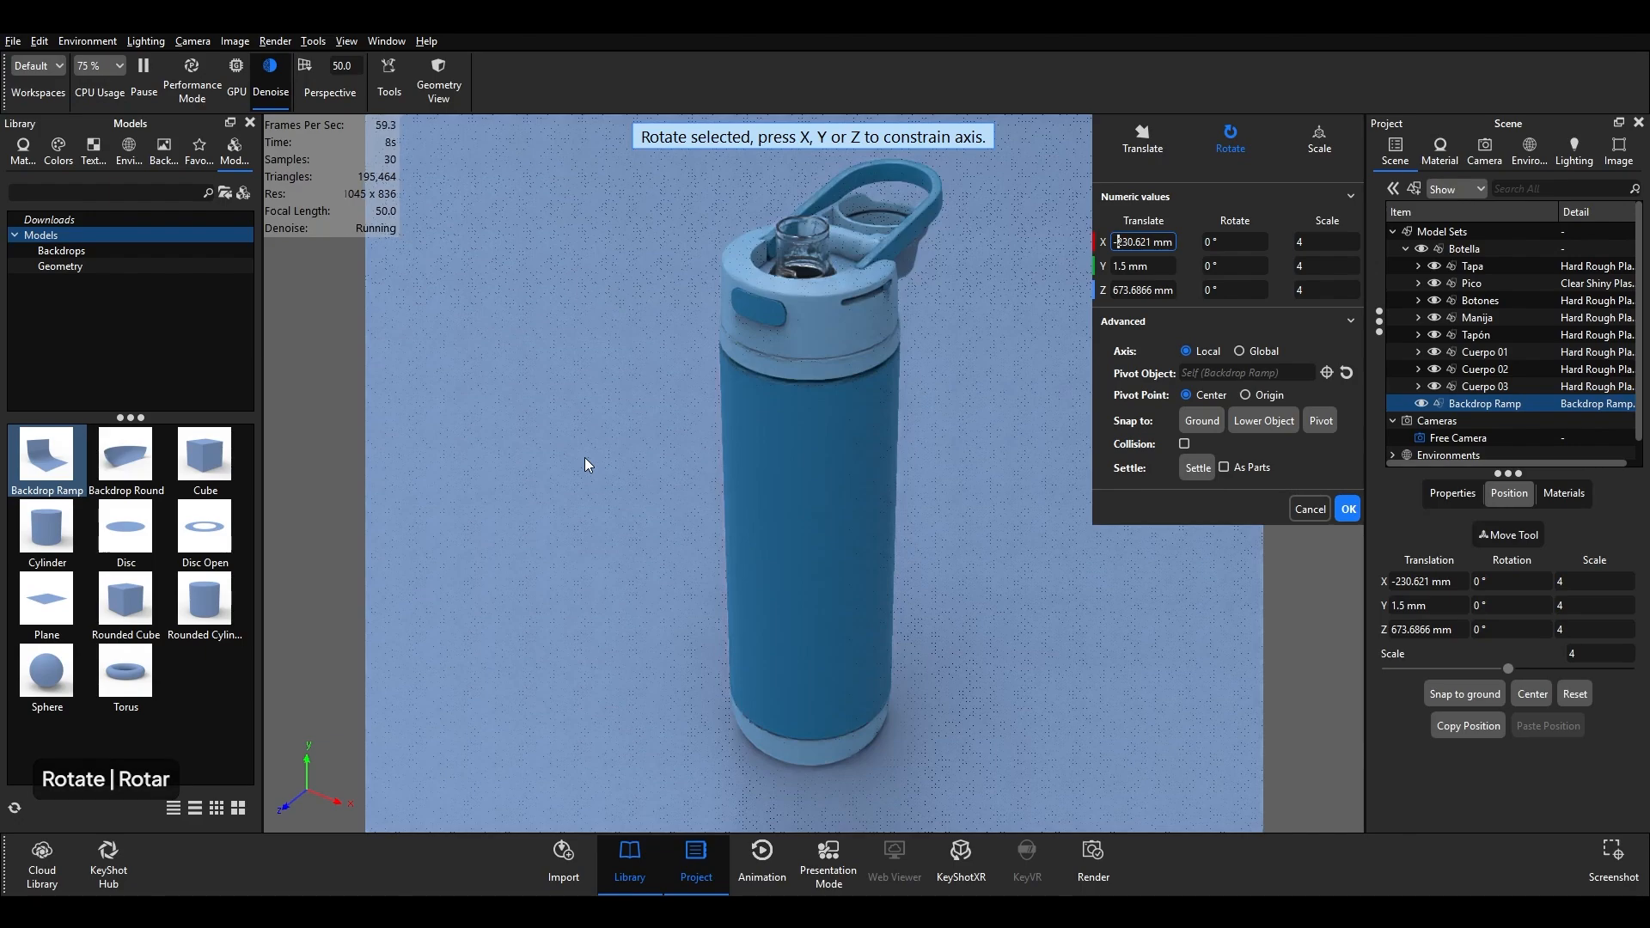
key("s")
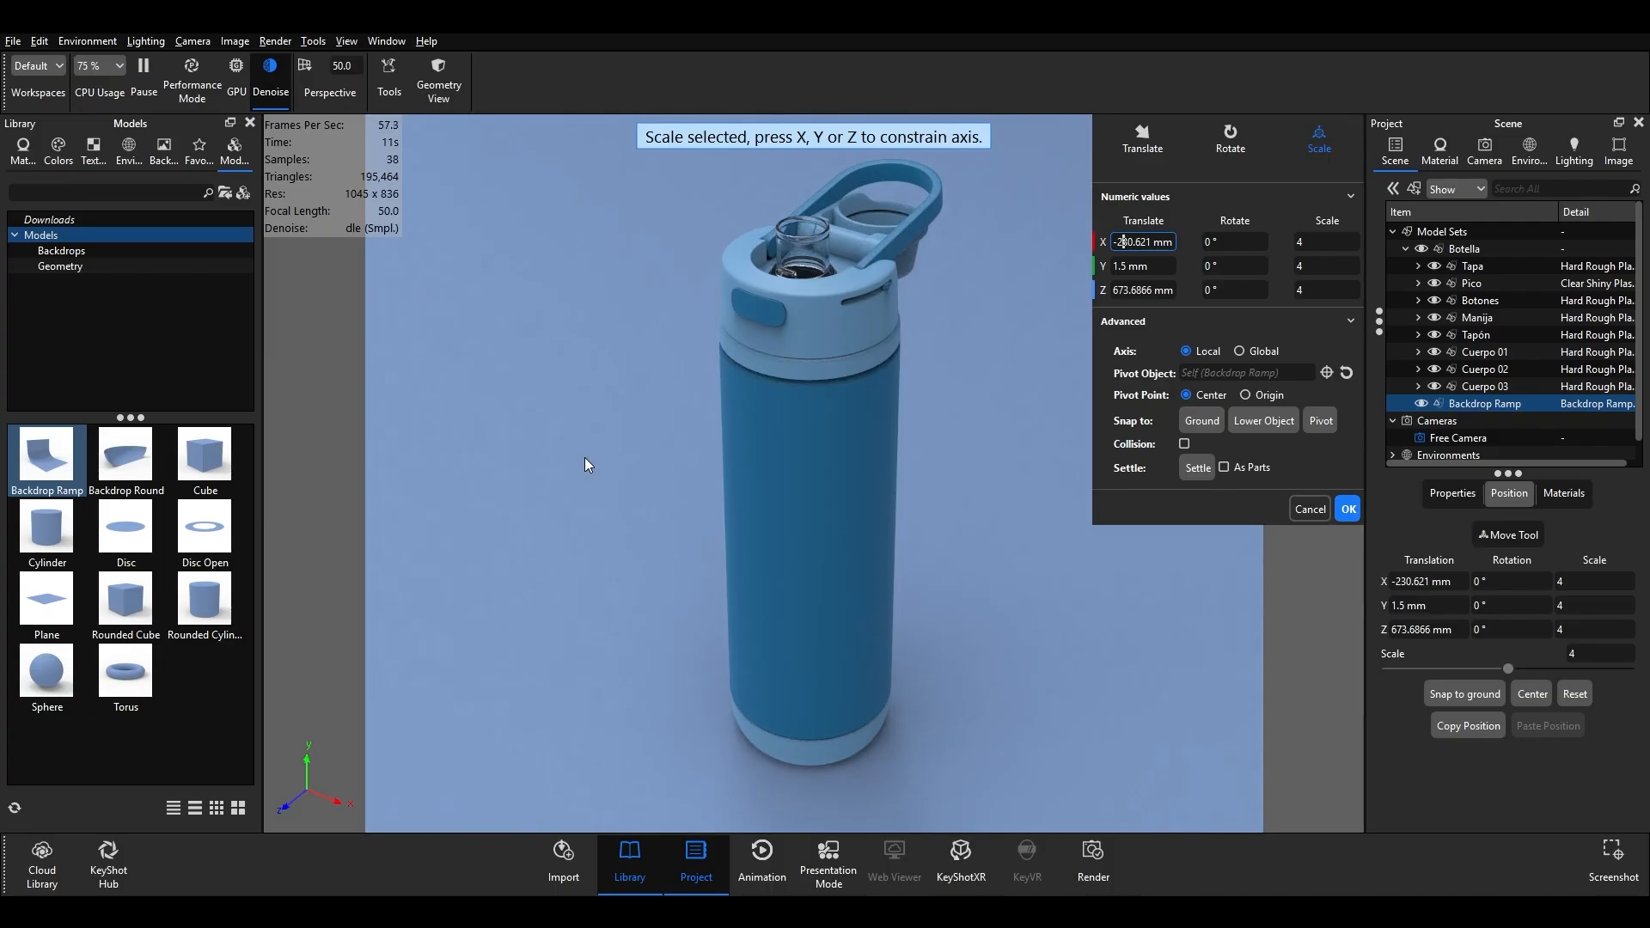
key("Right")
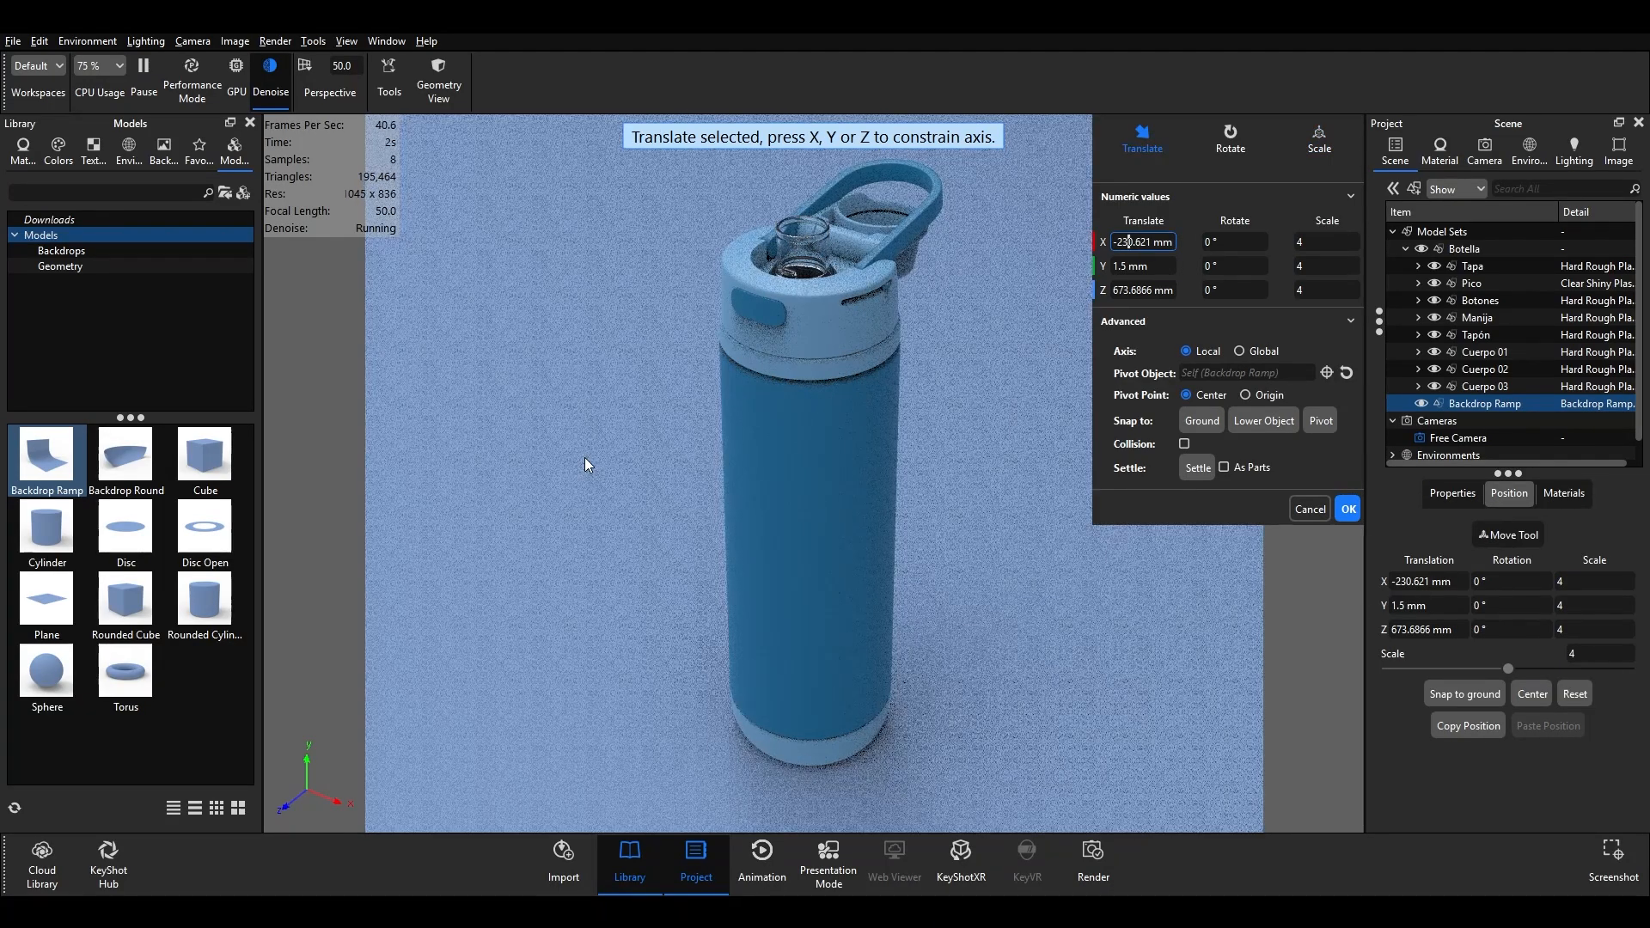
scroll(584, 458, "down", 5)
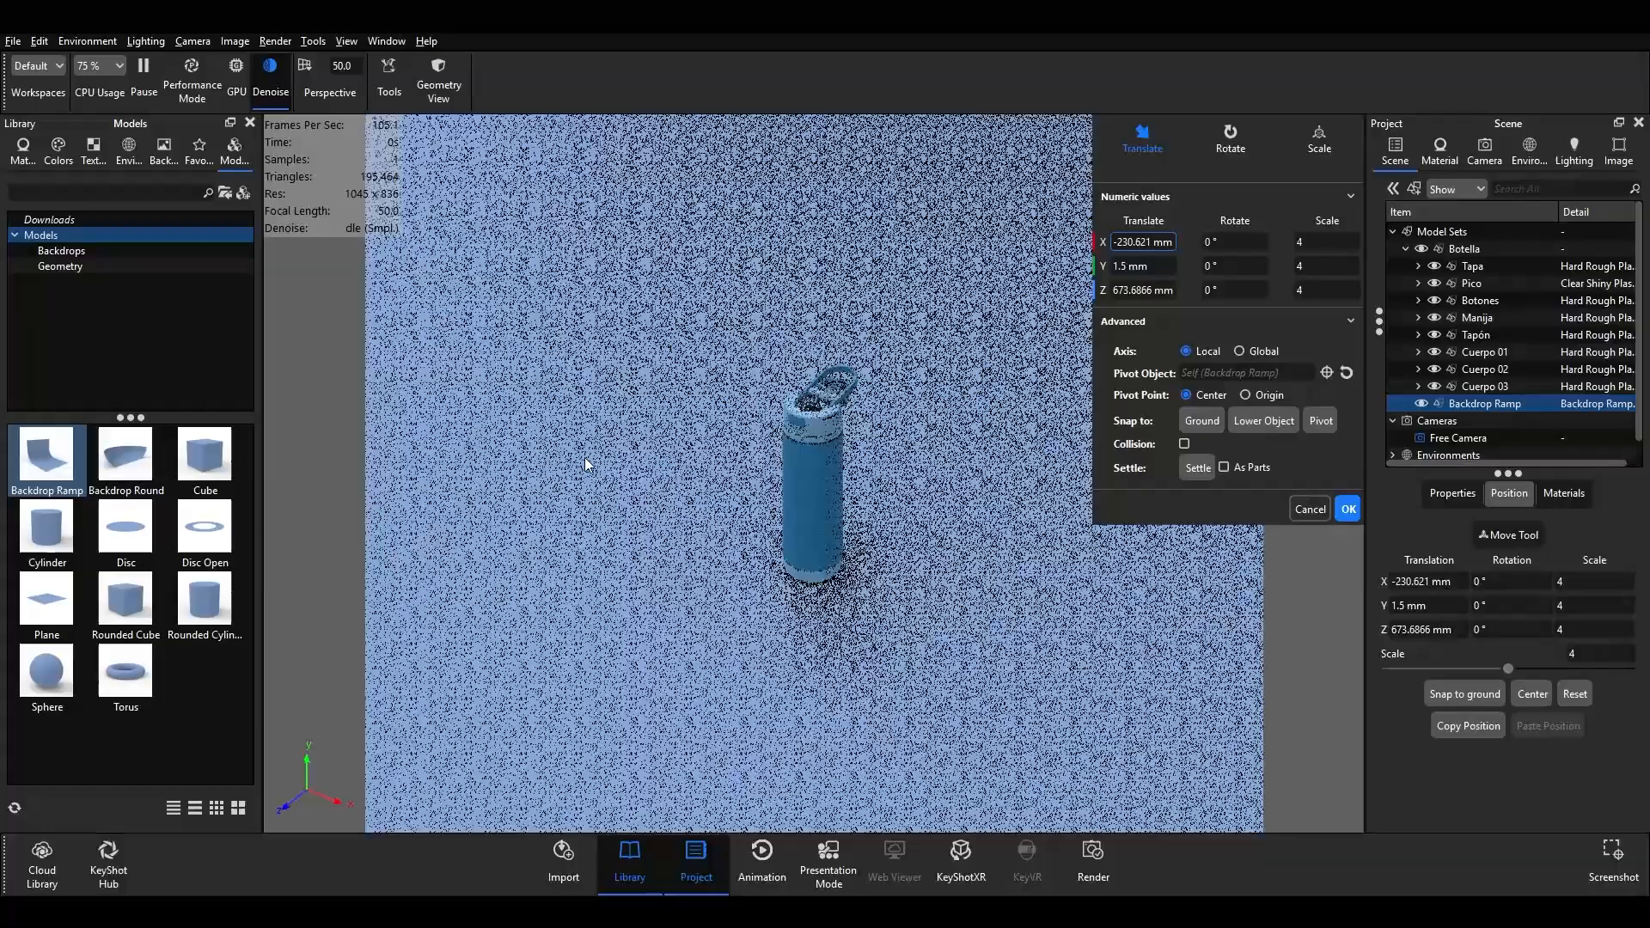
scroll(585, 459, "down", 8)
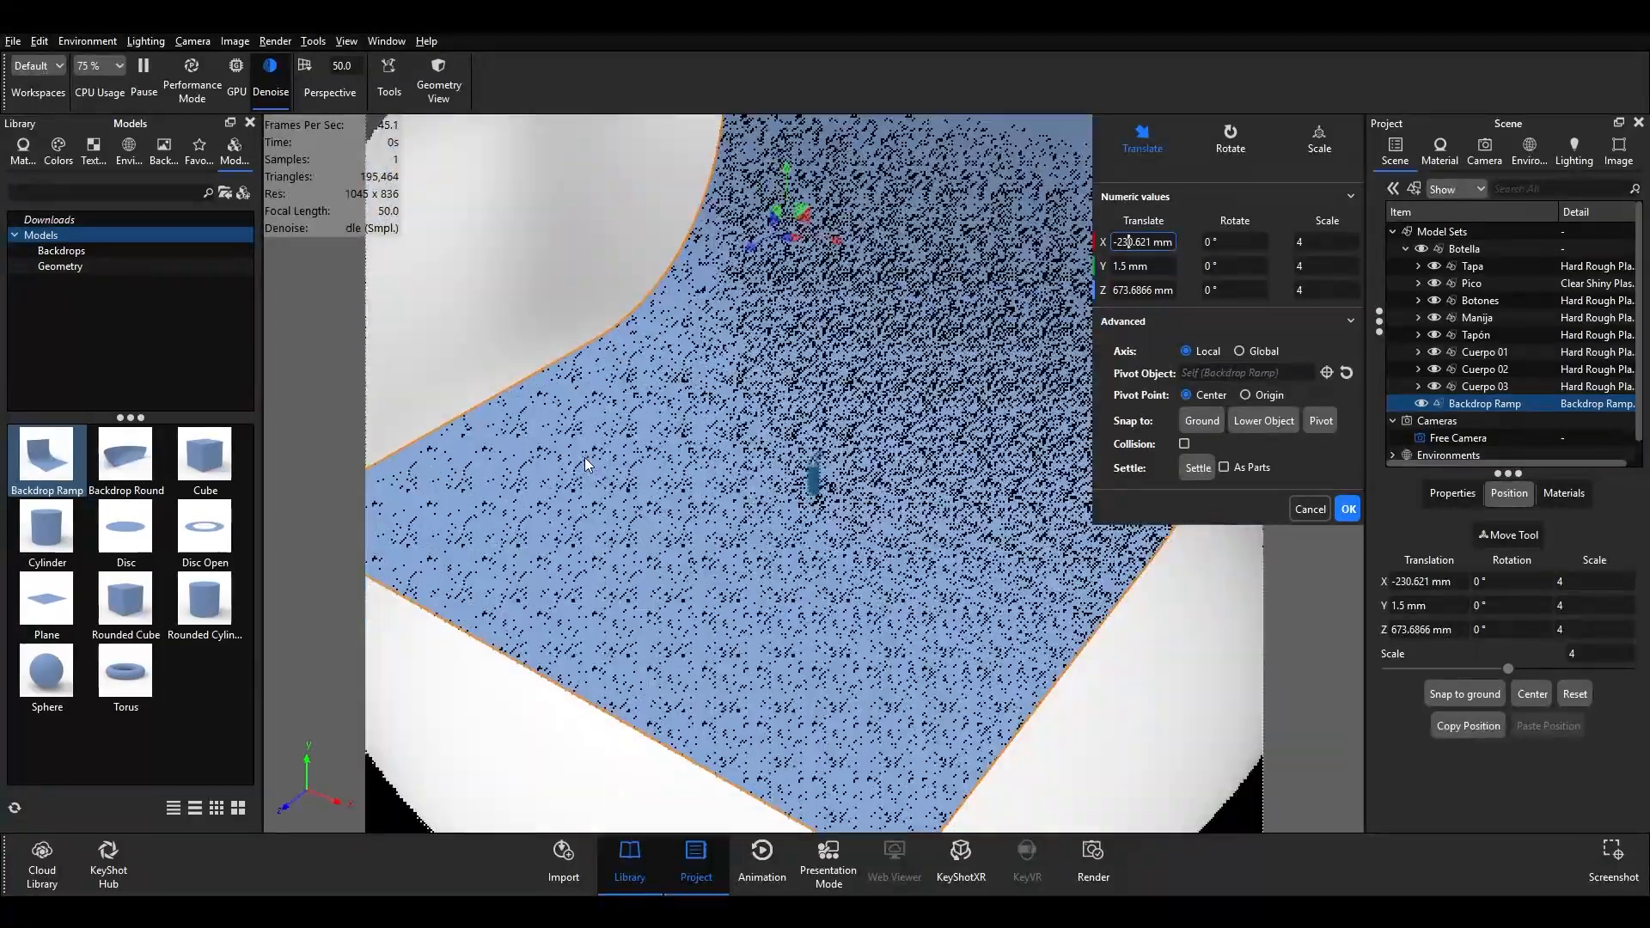
scroll(585, 457, "down", 6)
scroll(584, 457, "down", 2)
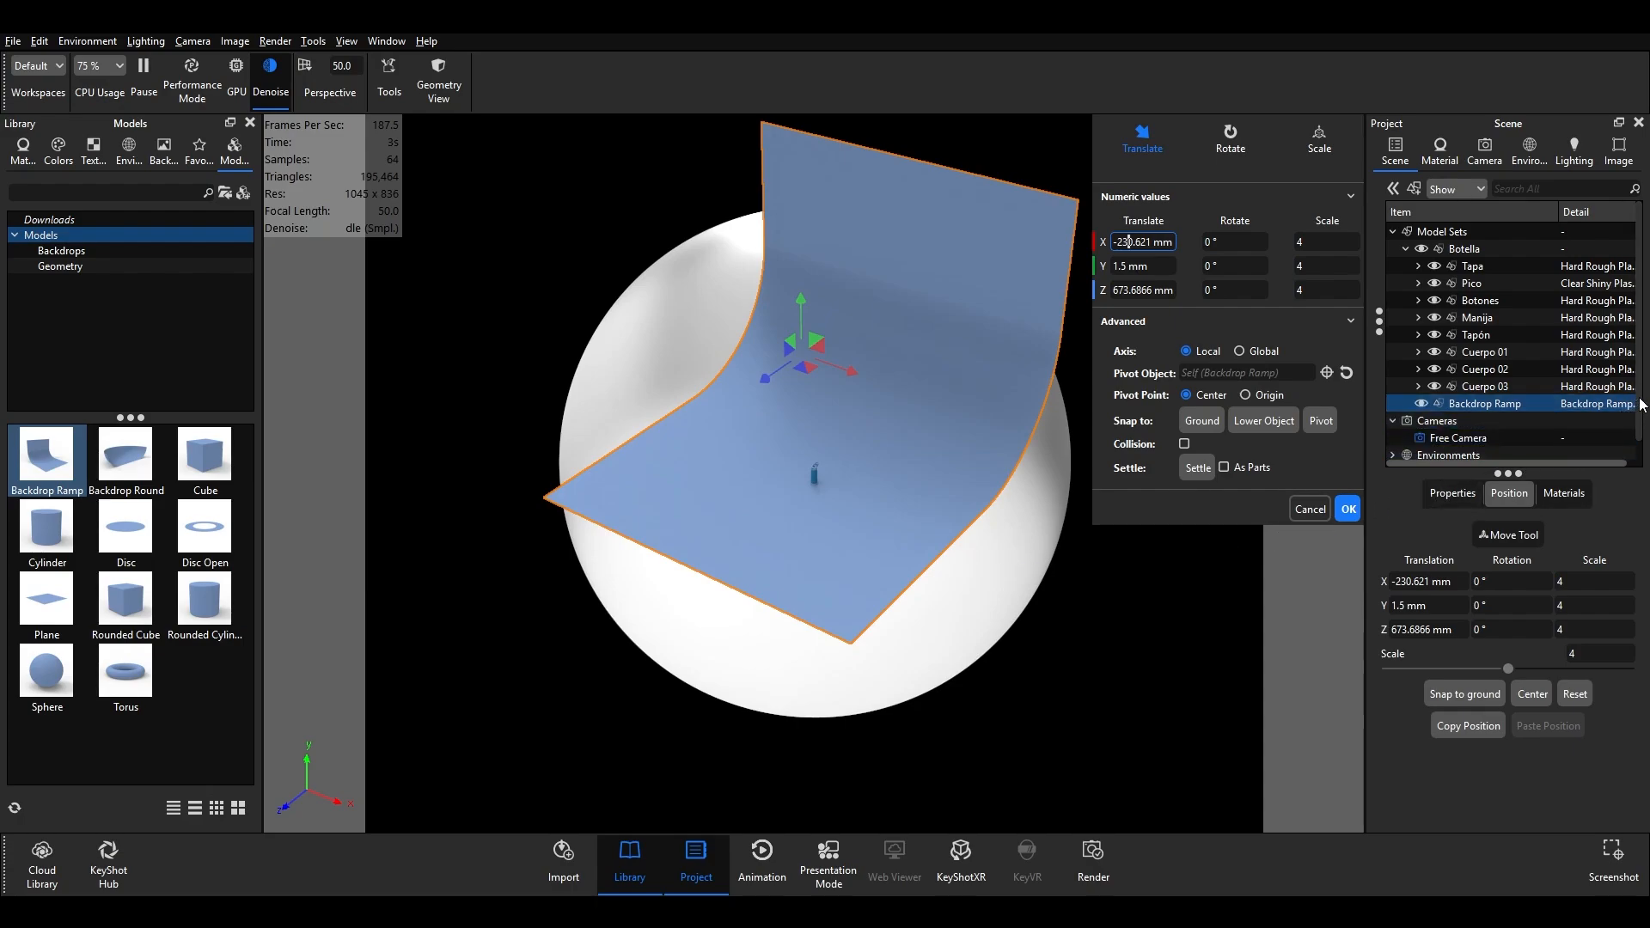
scroll(1624, 411, "down", 1)
left_click(1393, 439)
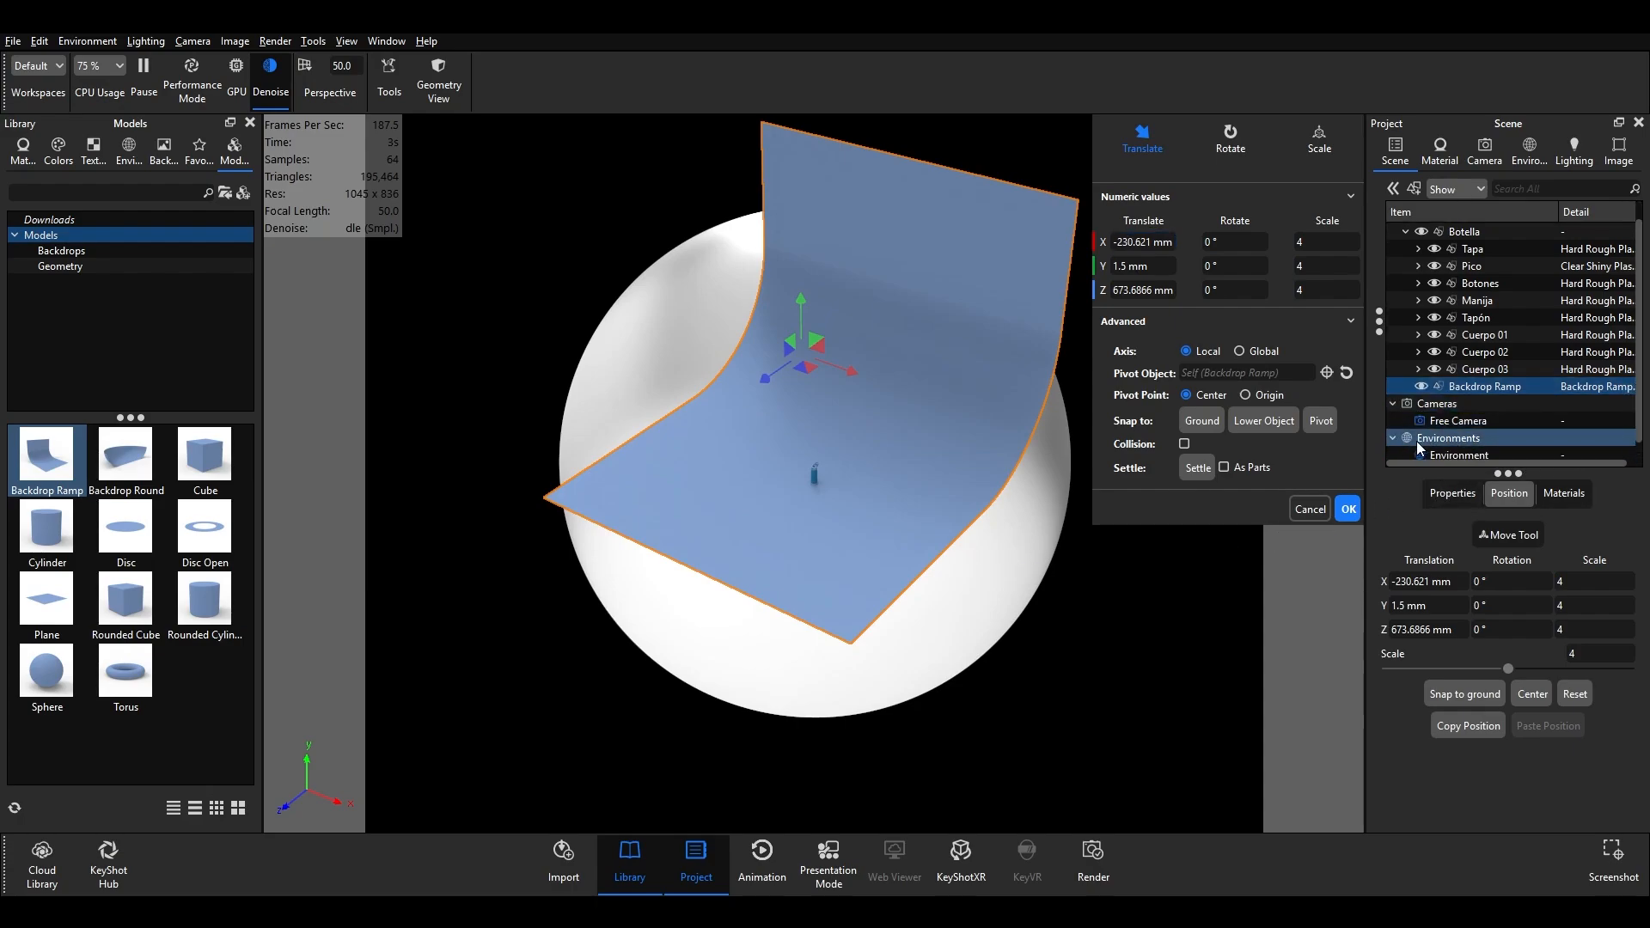
scroll(1437, 442, "down", 1)
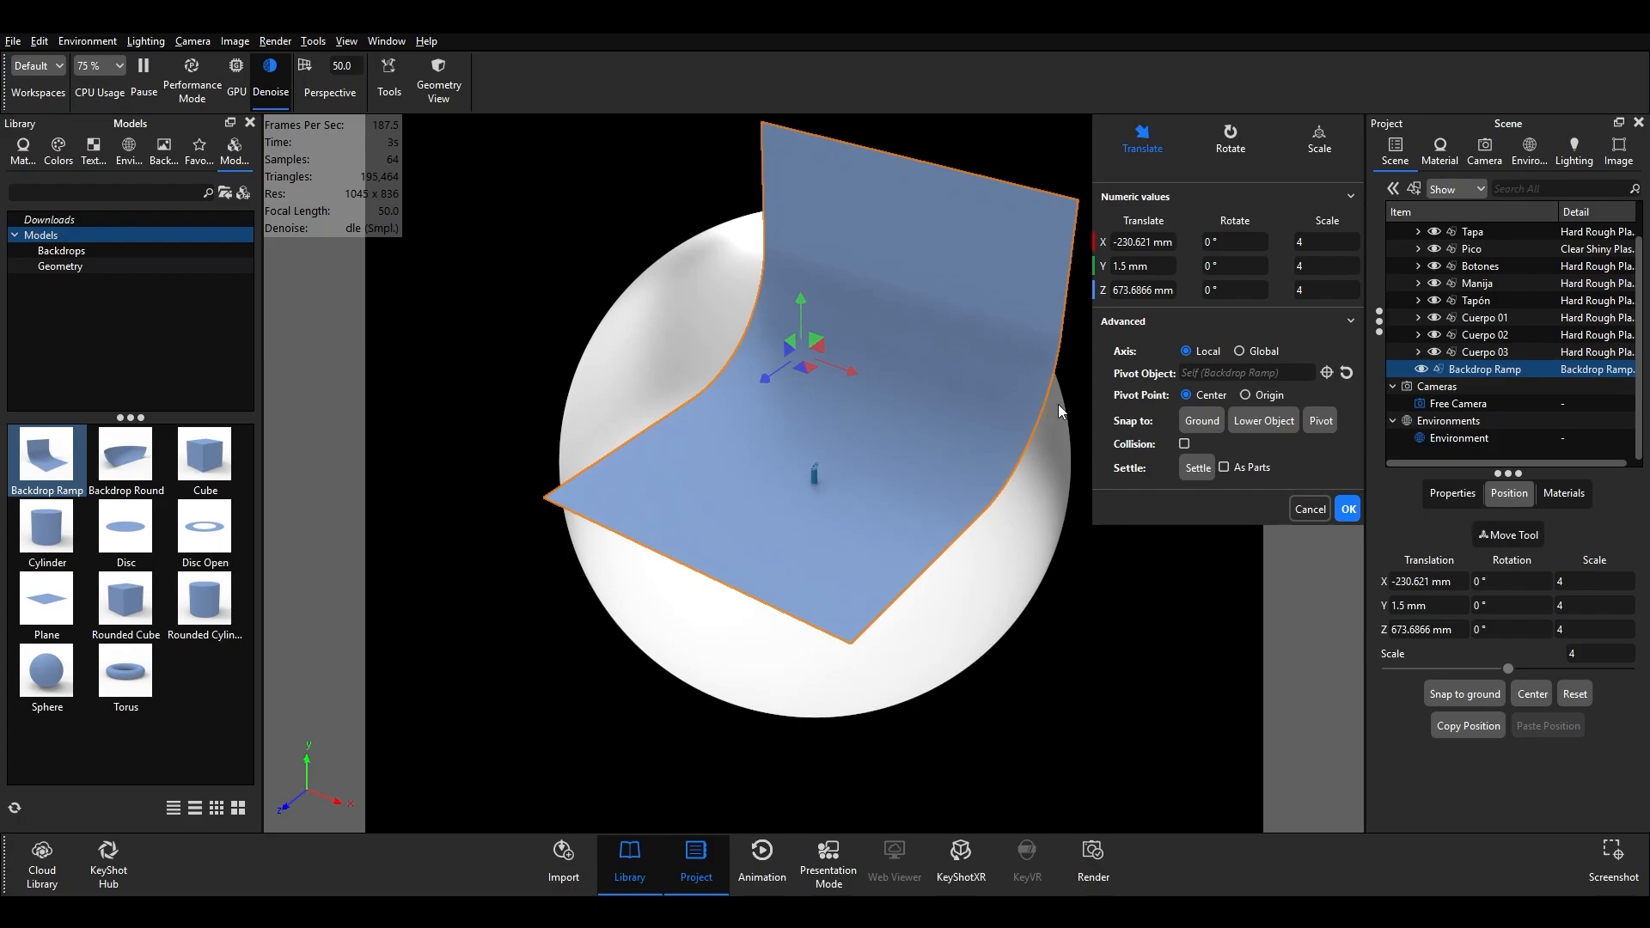
left_click(1347, 509)
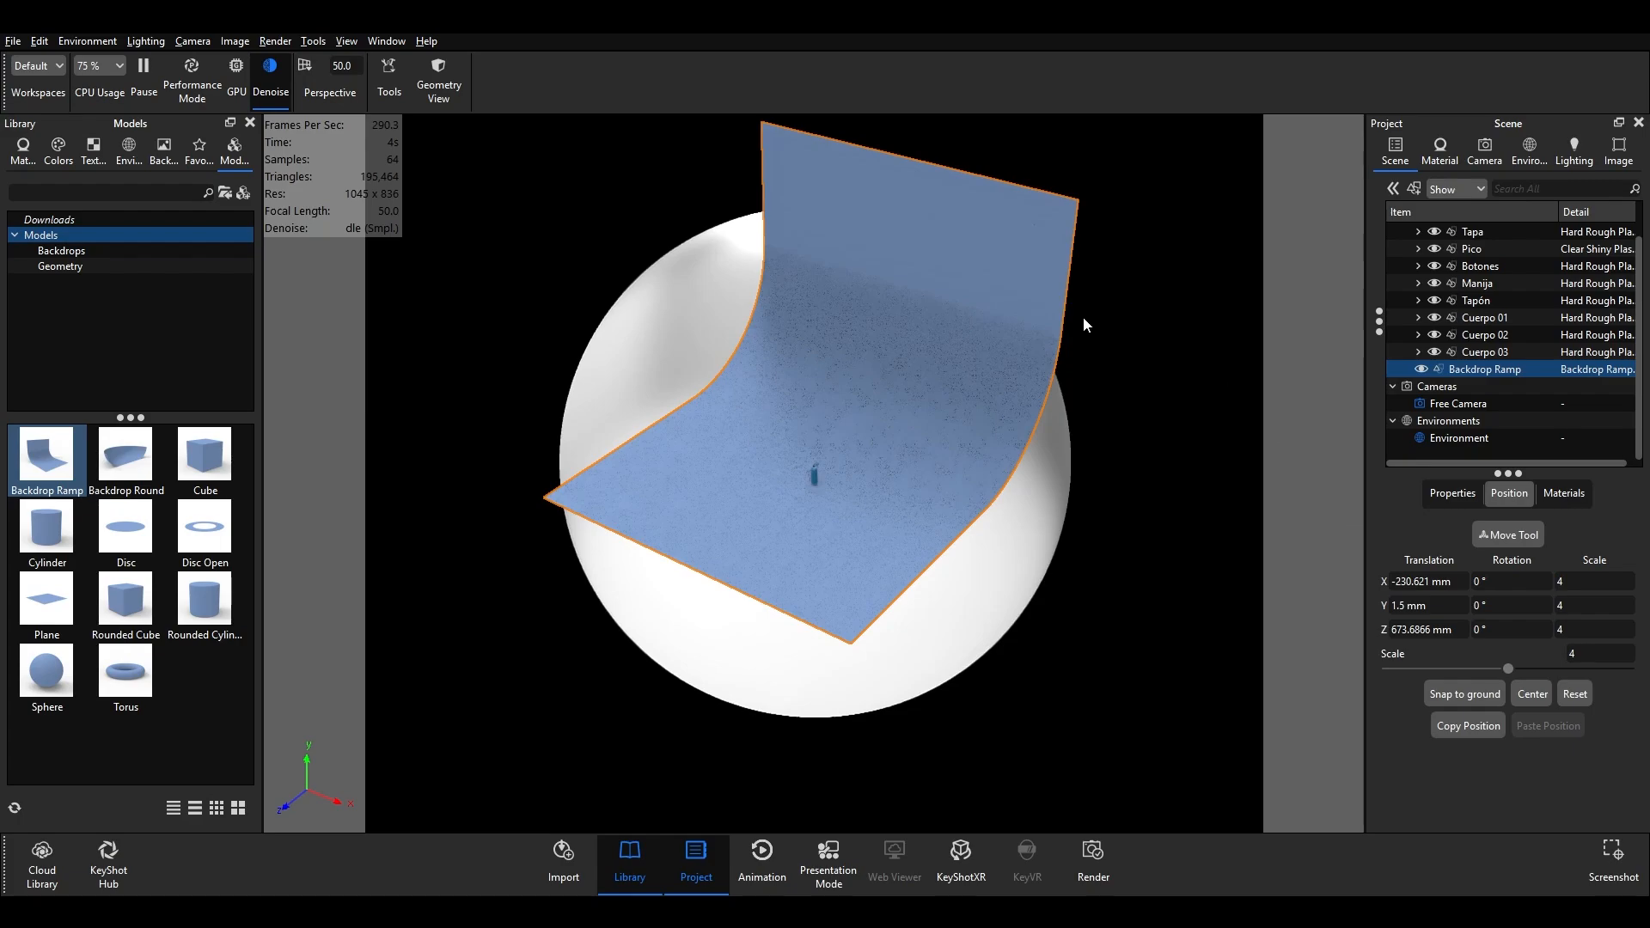
- Open the move tool for the backdrop ramp through Move Selection and again from its position properties, accepting the placement each time
right_click(925, 276)
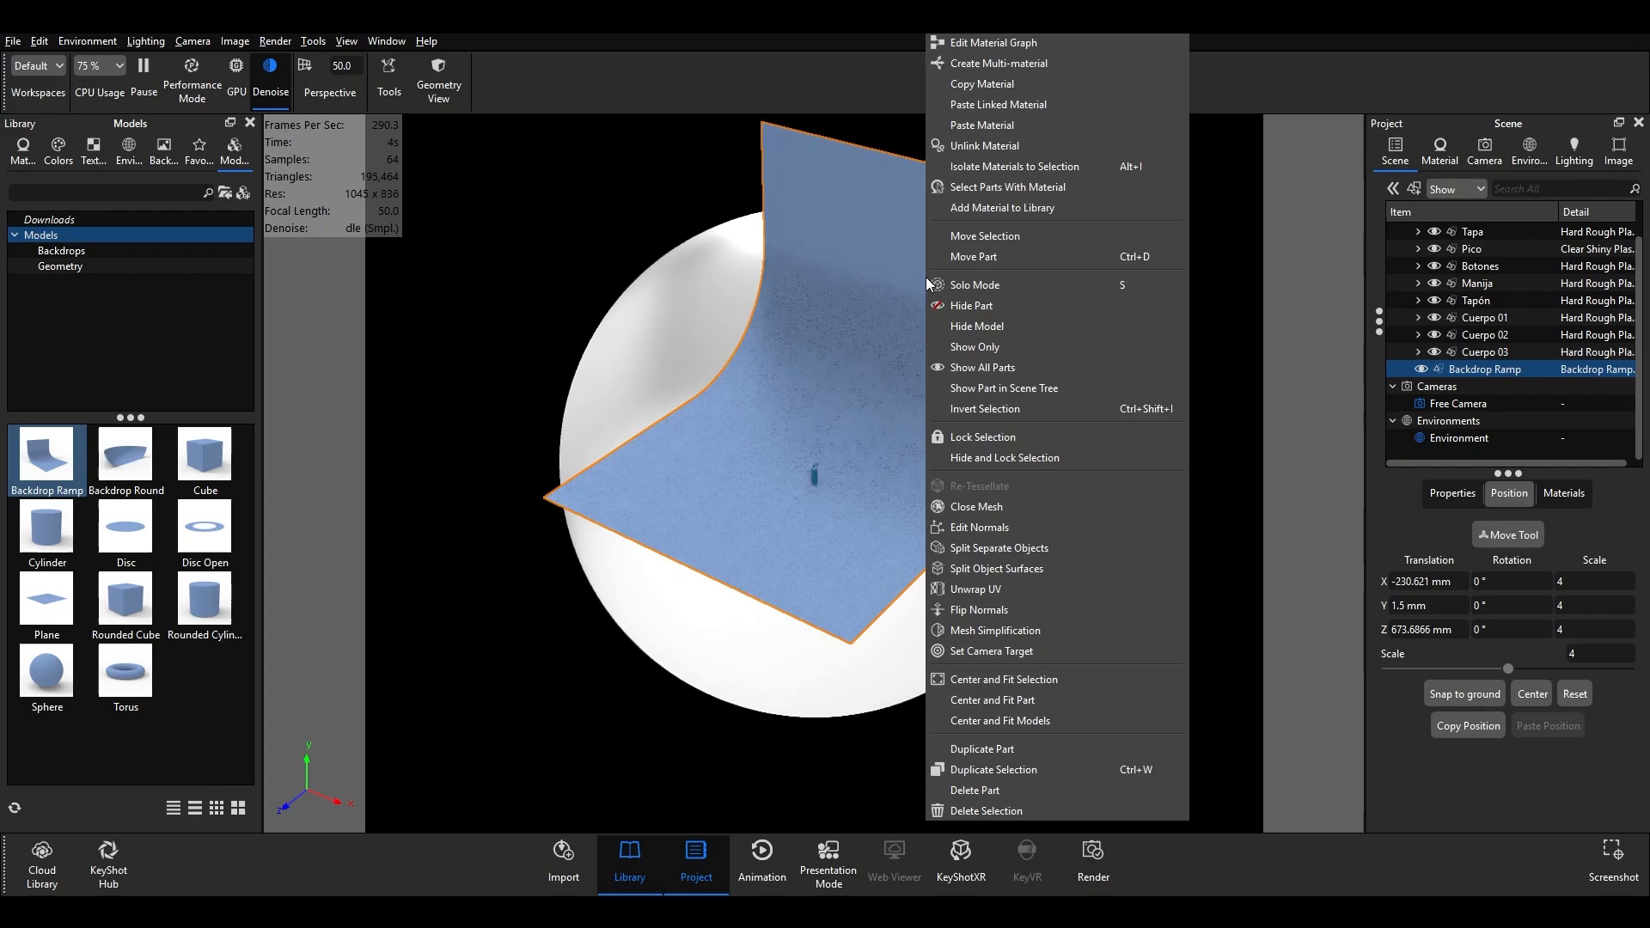
left_click(1004, 238)
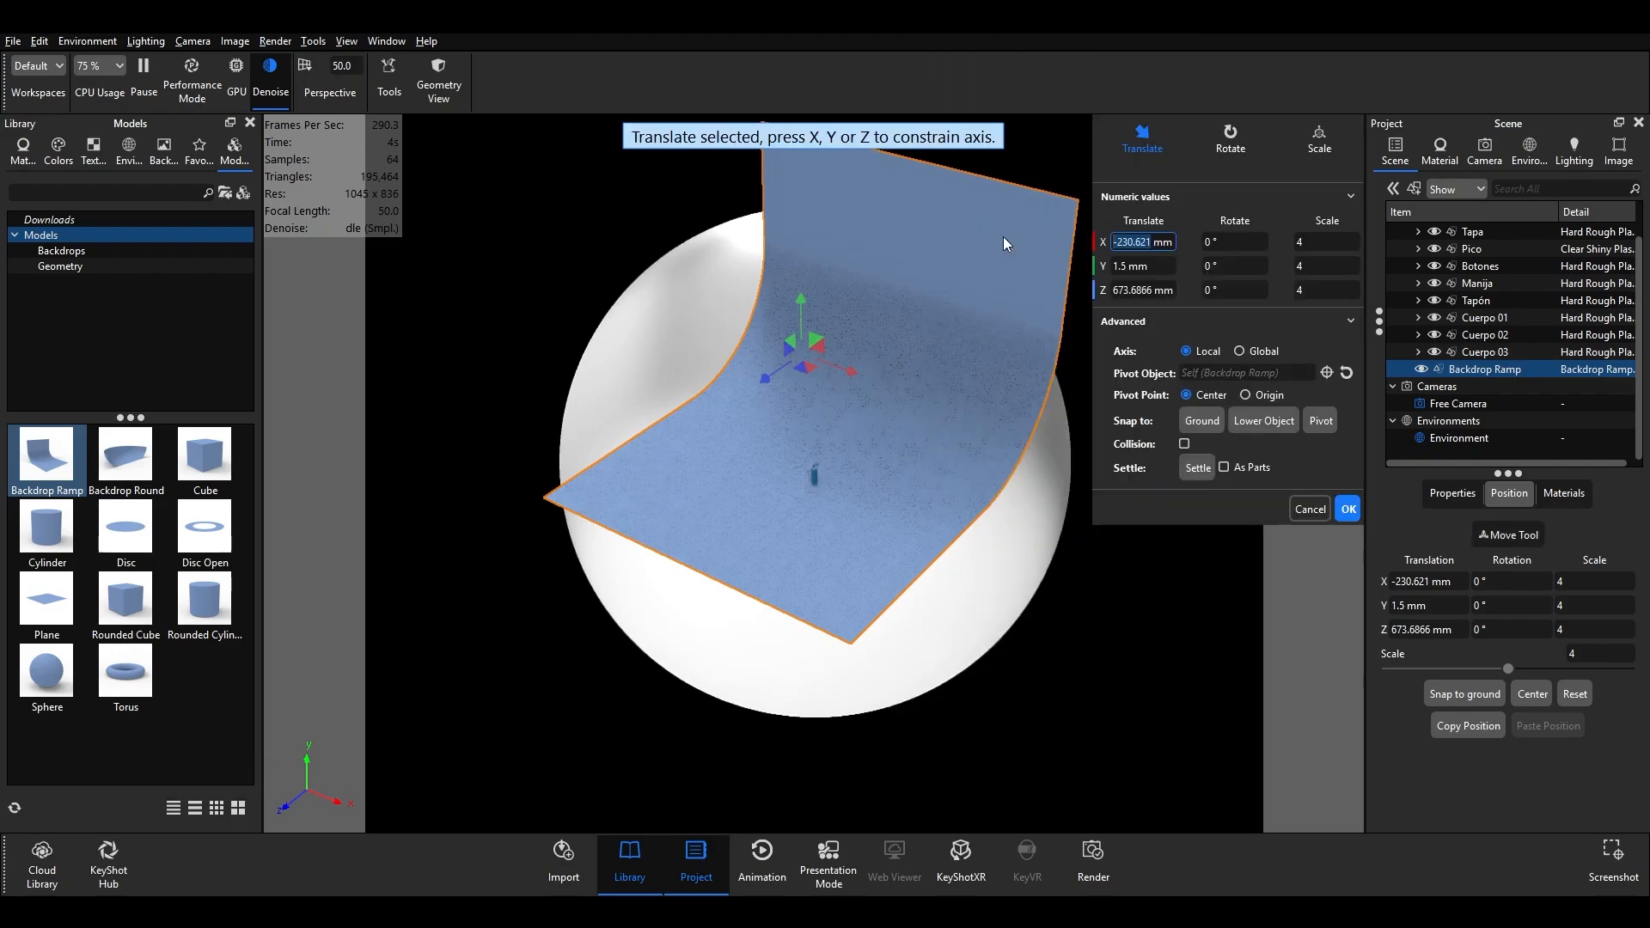
left_click(1347, 510)
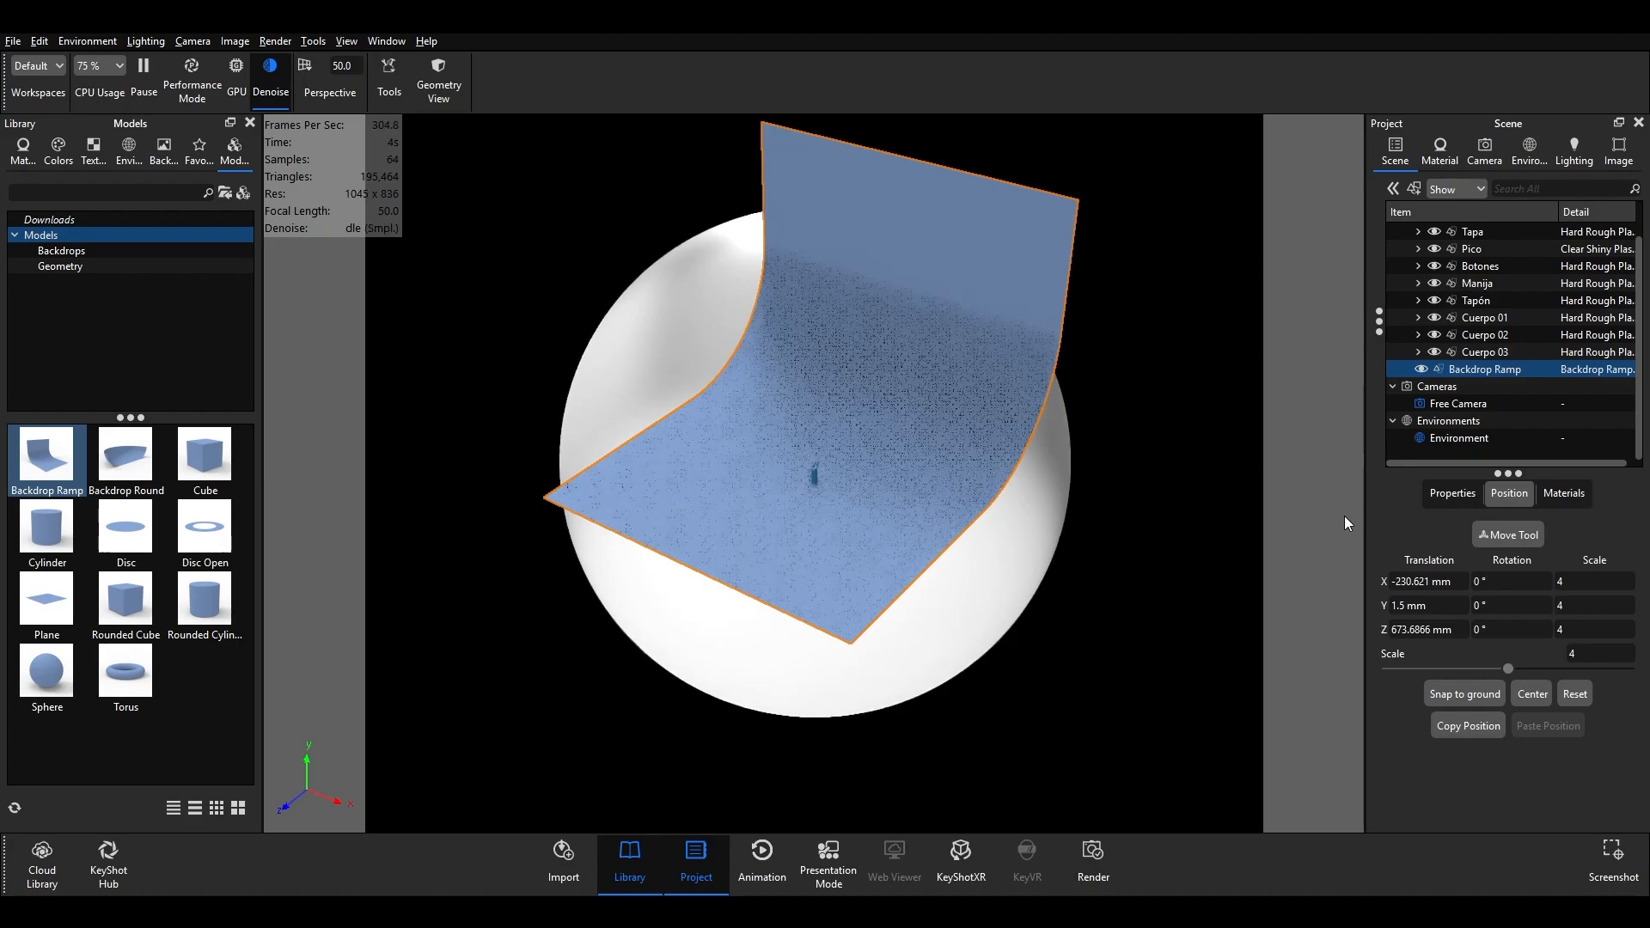
double_click(1526, 369)
left_click(1509, 536)
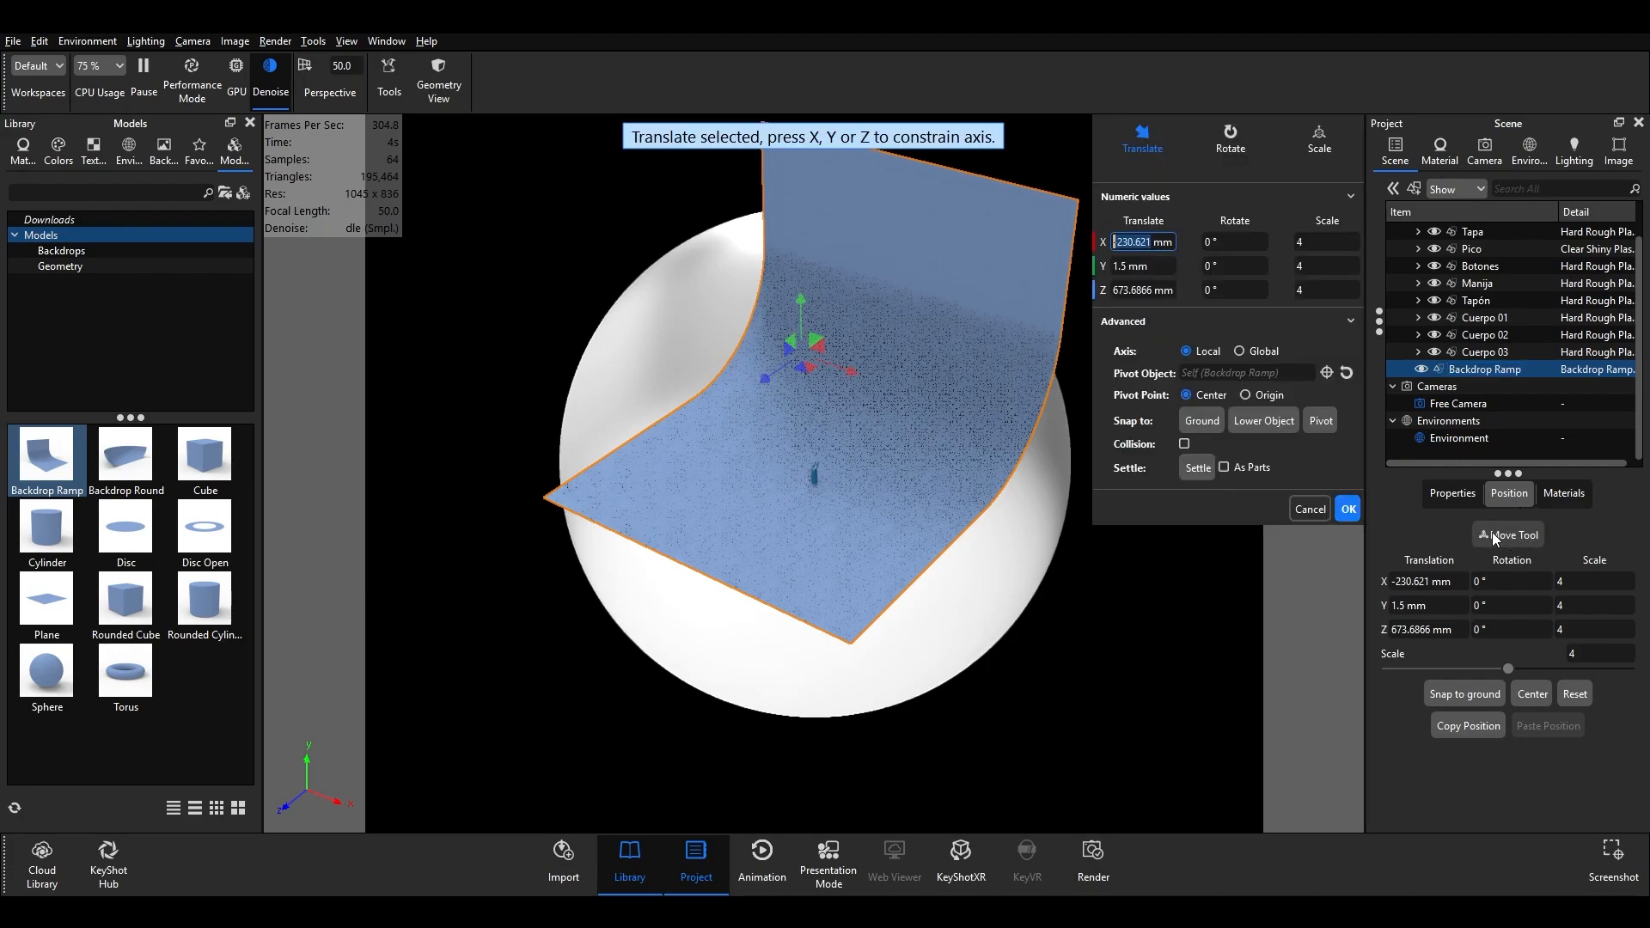
left_click(1348, 508)
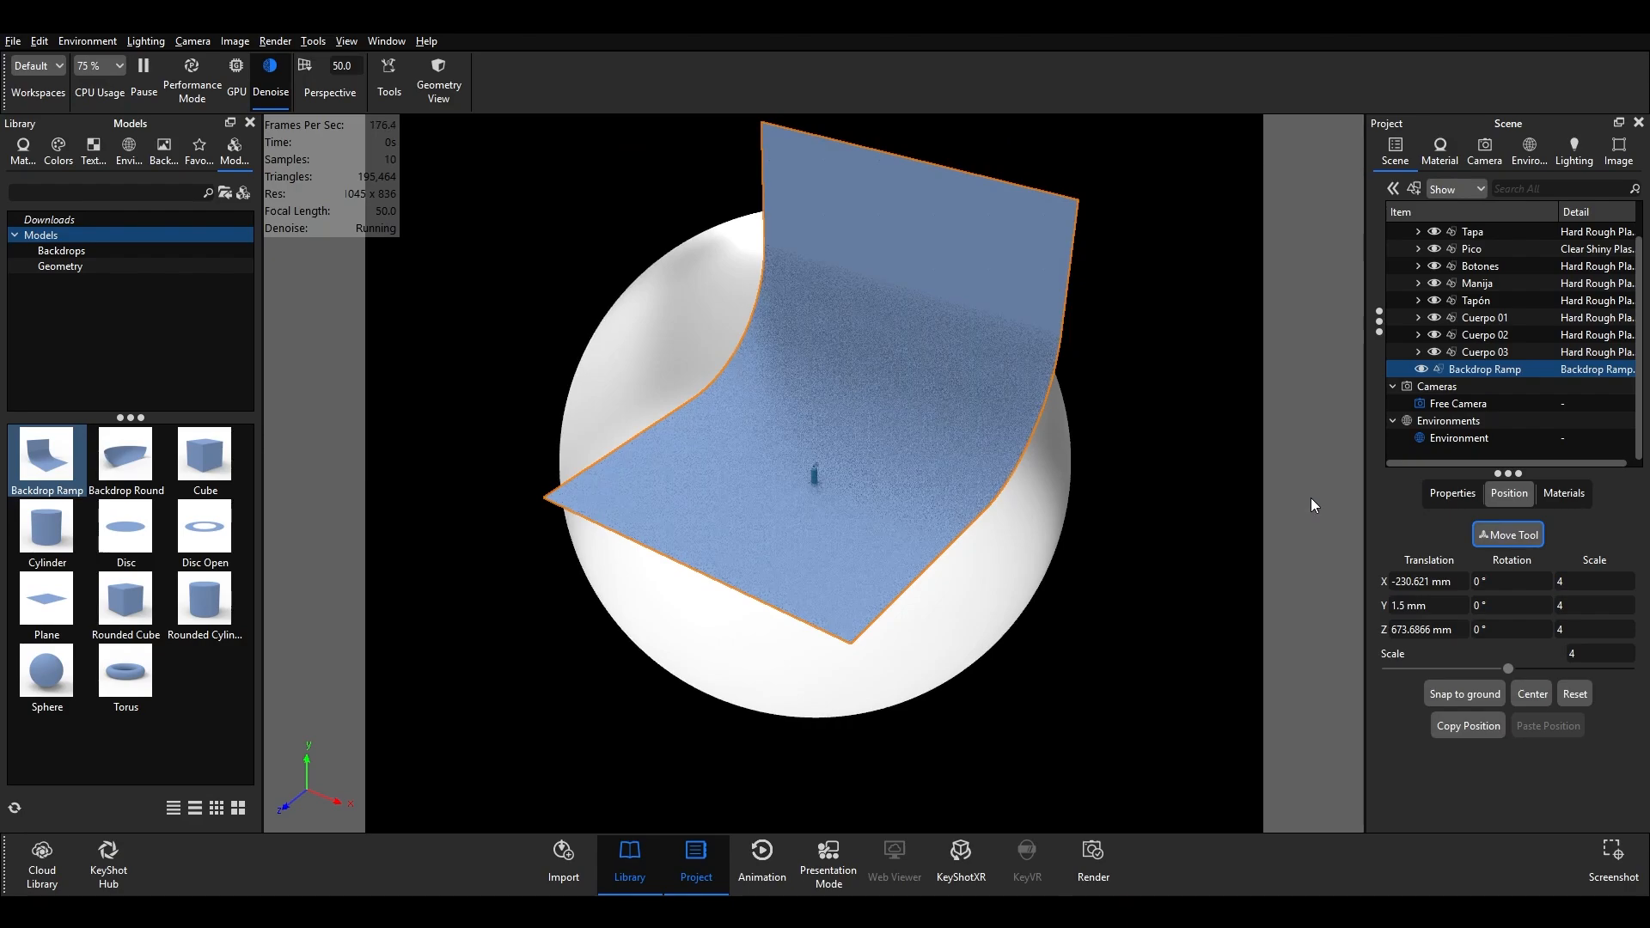
left_click(1192, 475)
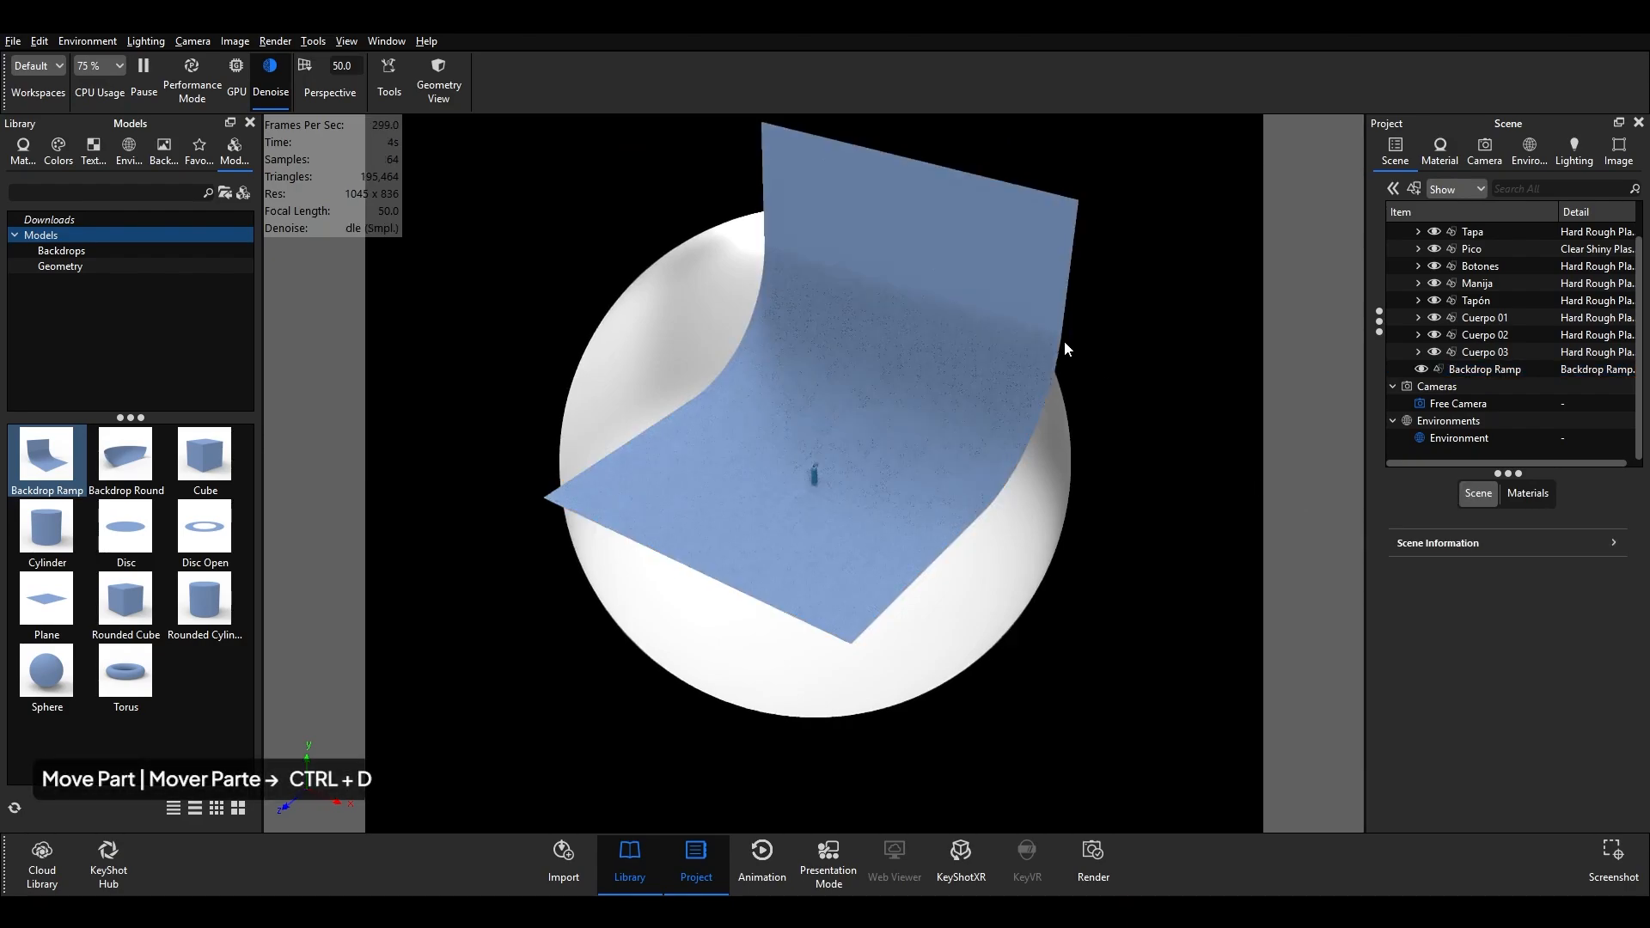
- Select the backdrop ramp, start Move Part on it, accept its current placement and deselect the ramp
left_click(921, 311)
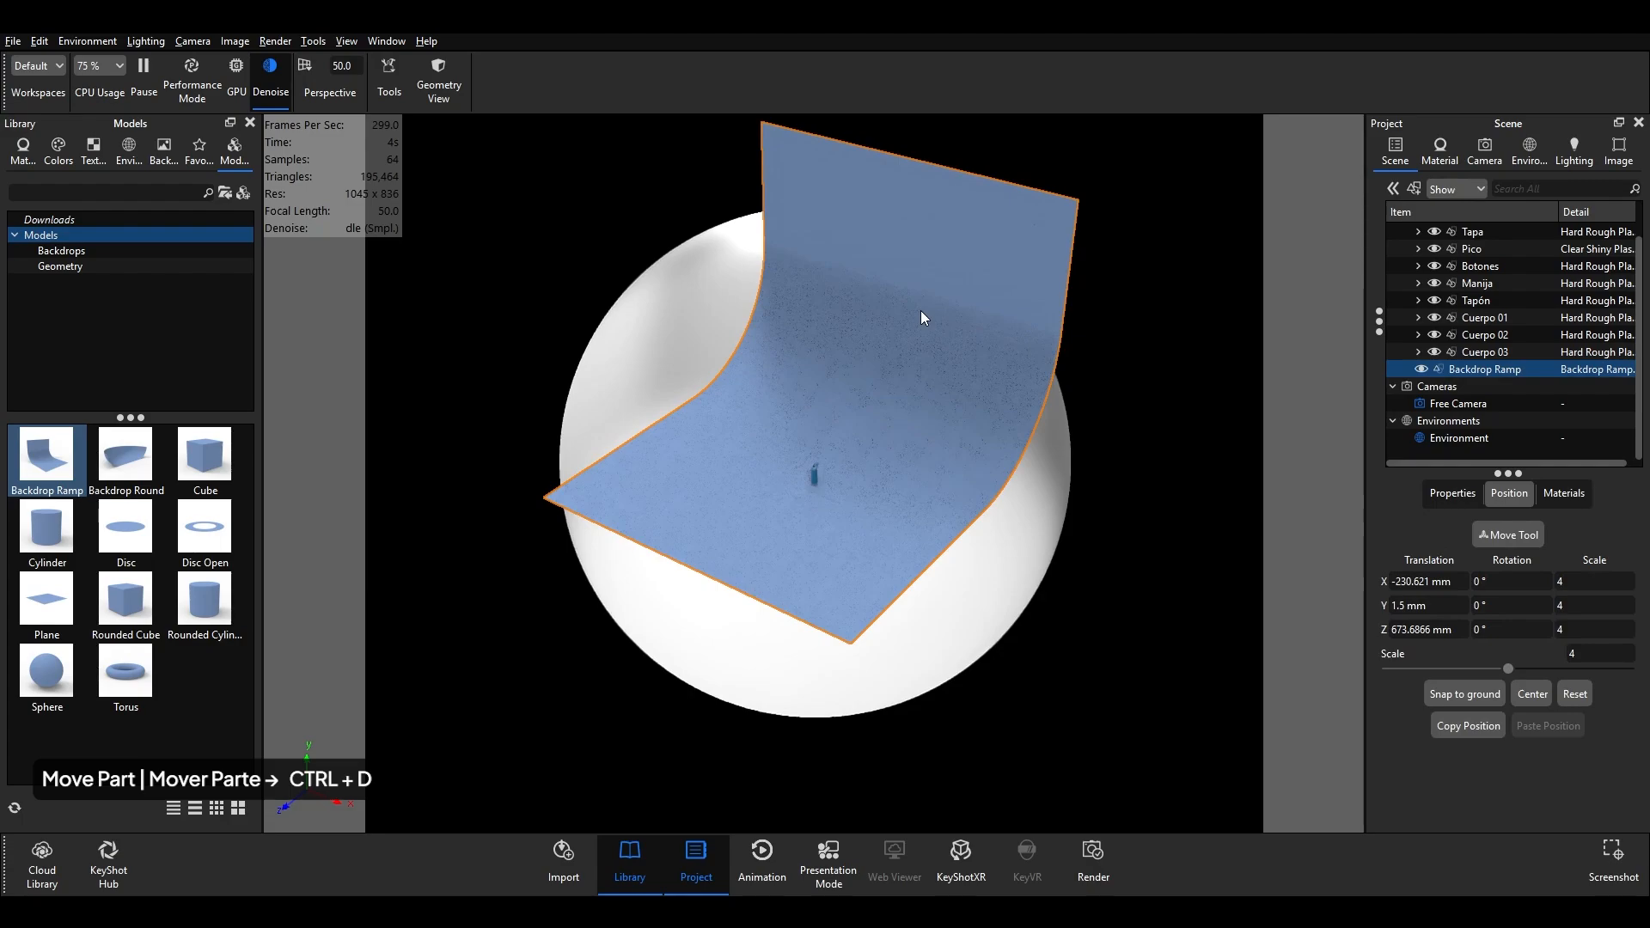
key("ctrl+d")
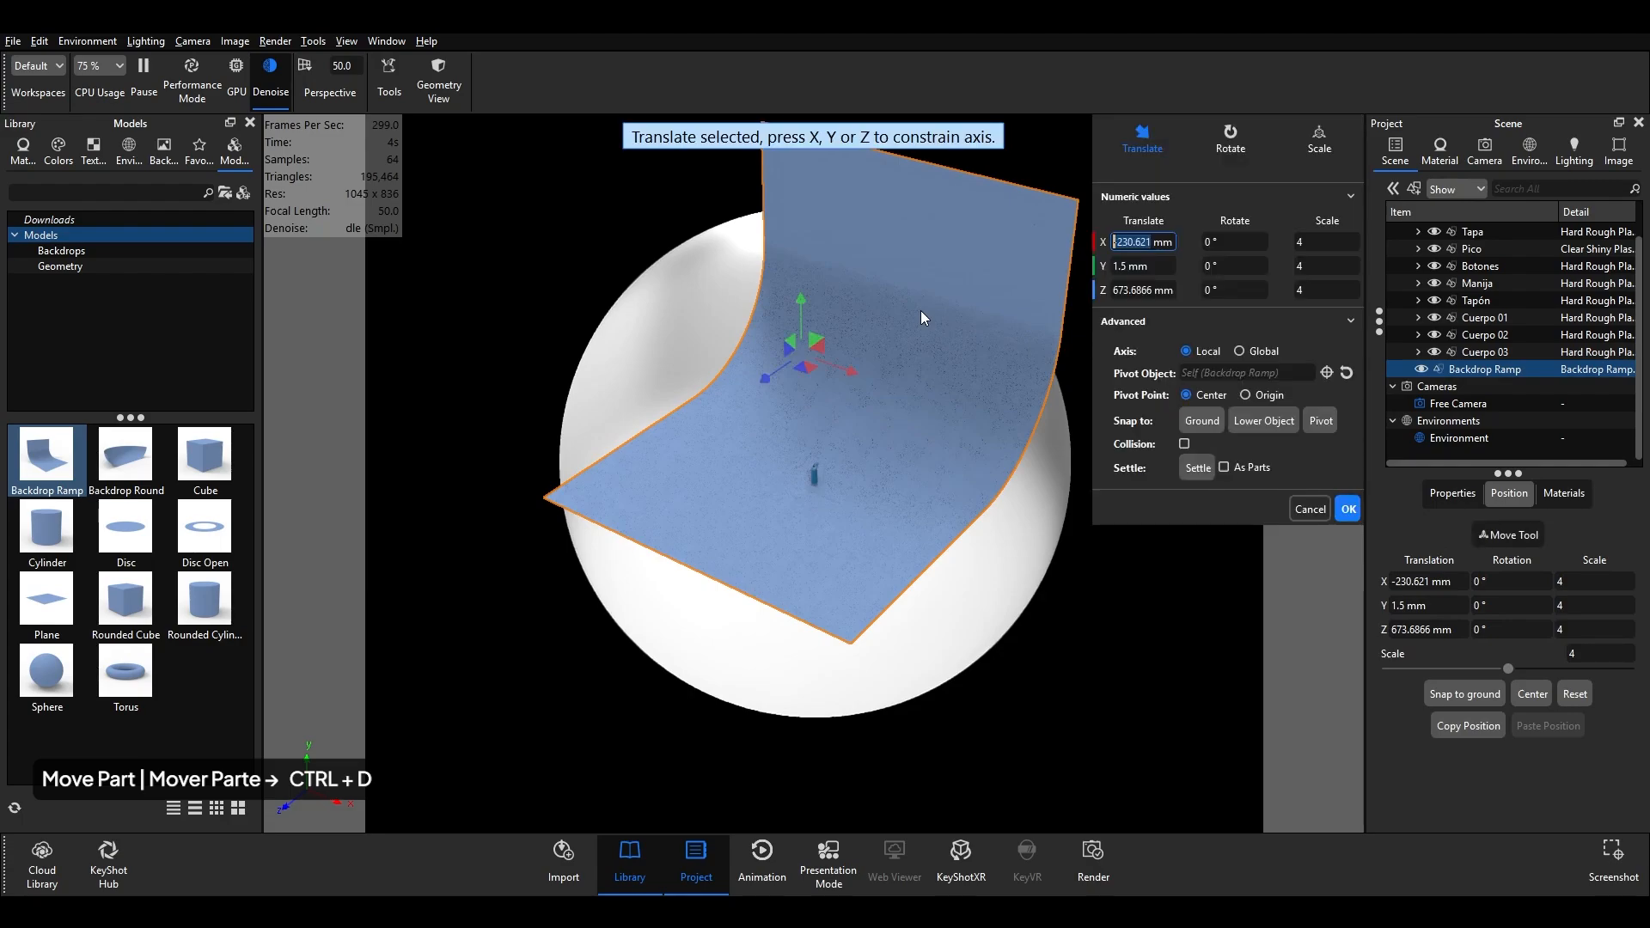
left_click(1346, 508)
left_click(1189, 538)
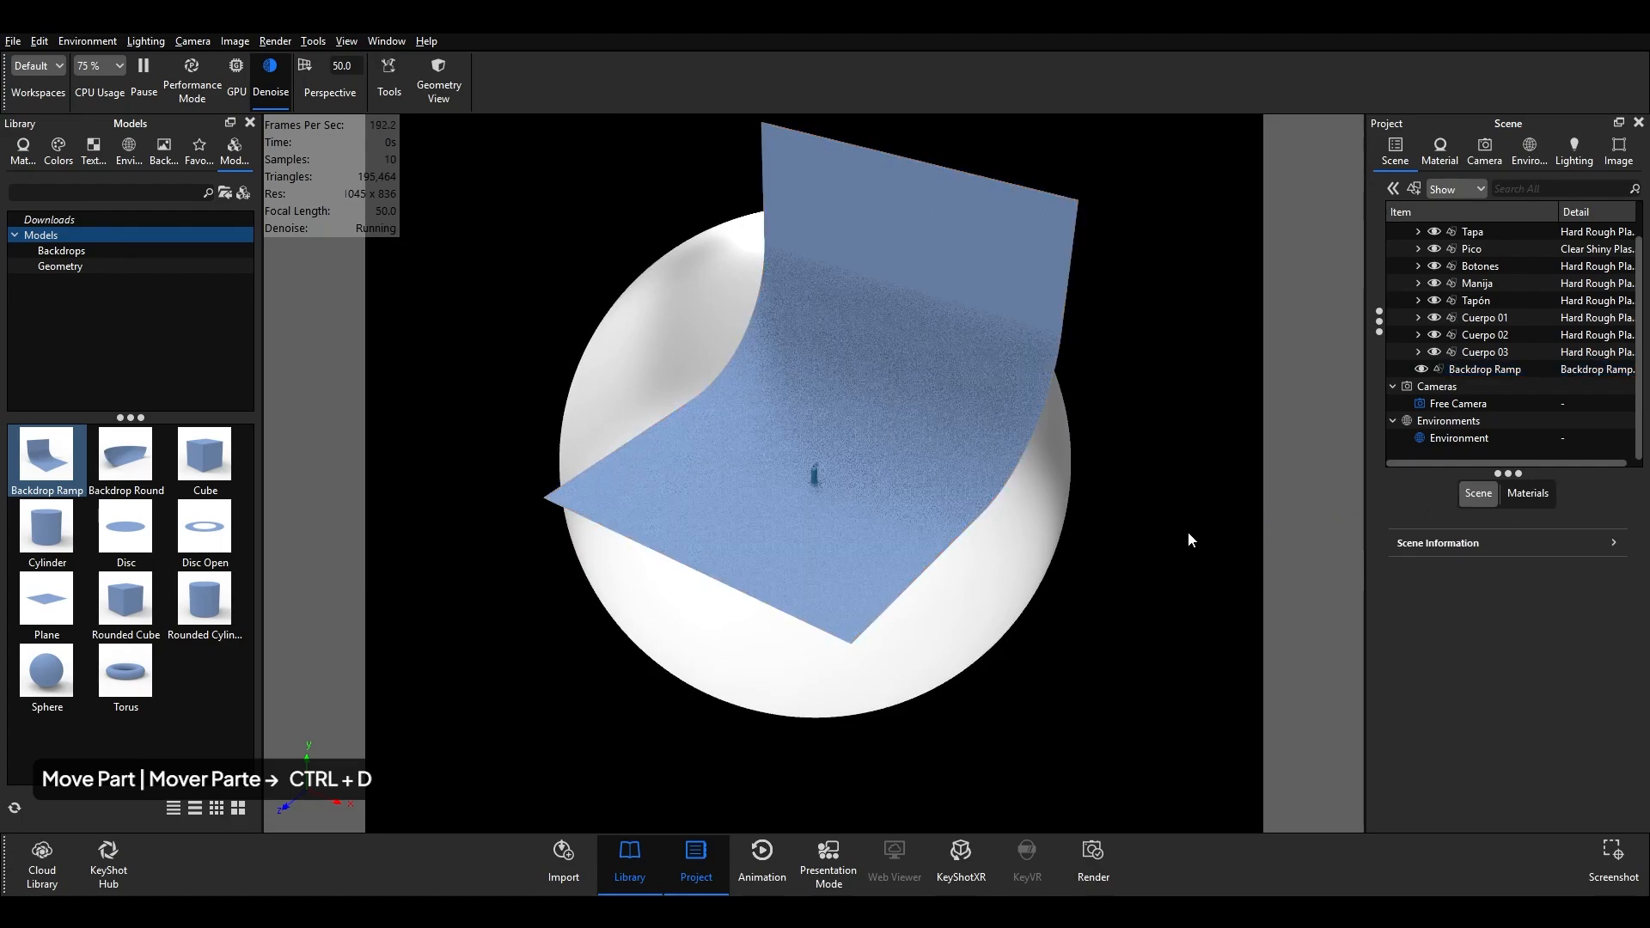
scroll(1560, 313, "up", 2)
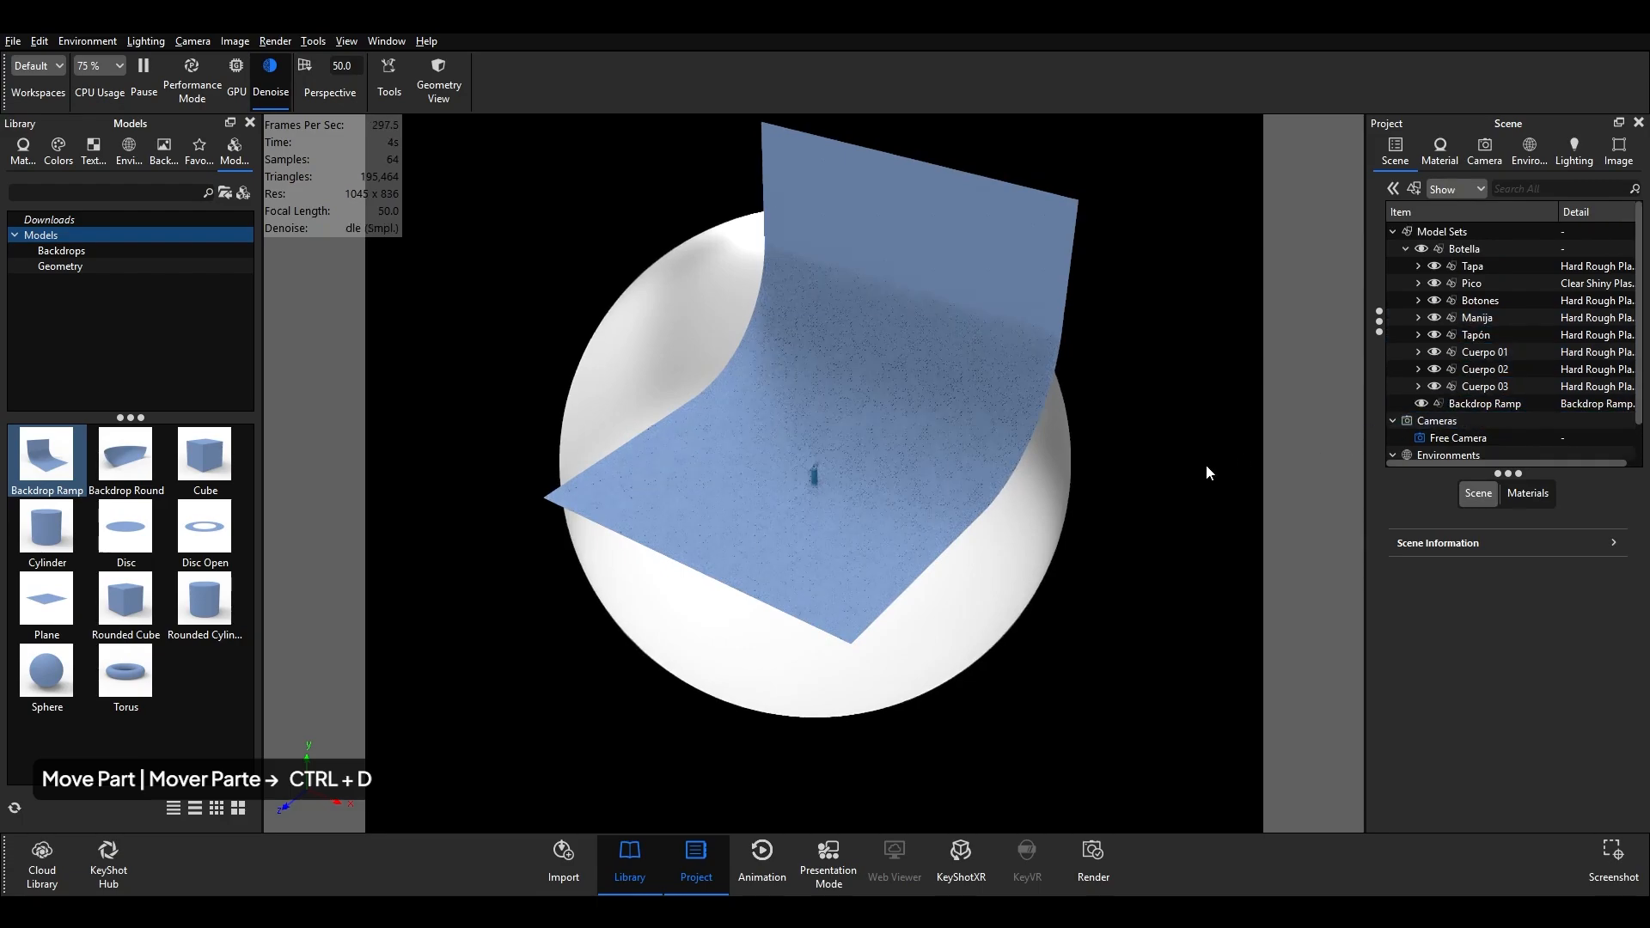
- Start the move tool with nothing selected, choose Backdrop Ramp as the object to move and accept its placement
key("ctrl+d")
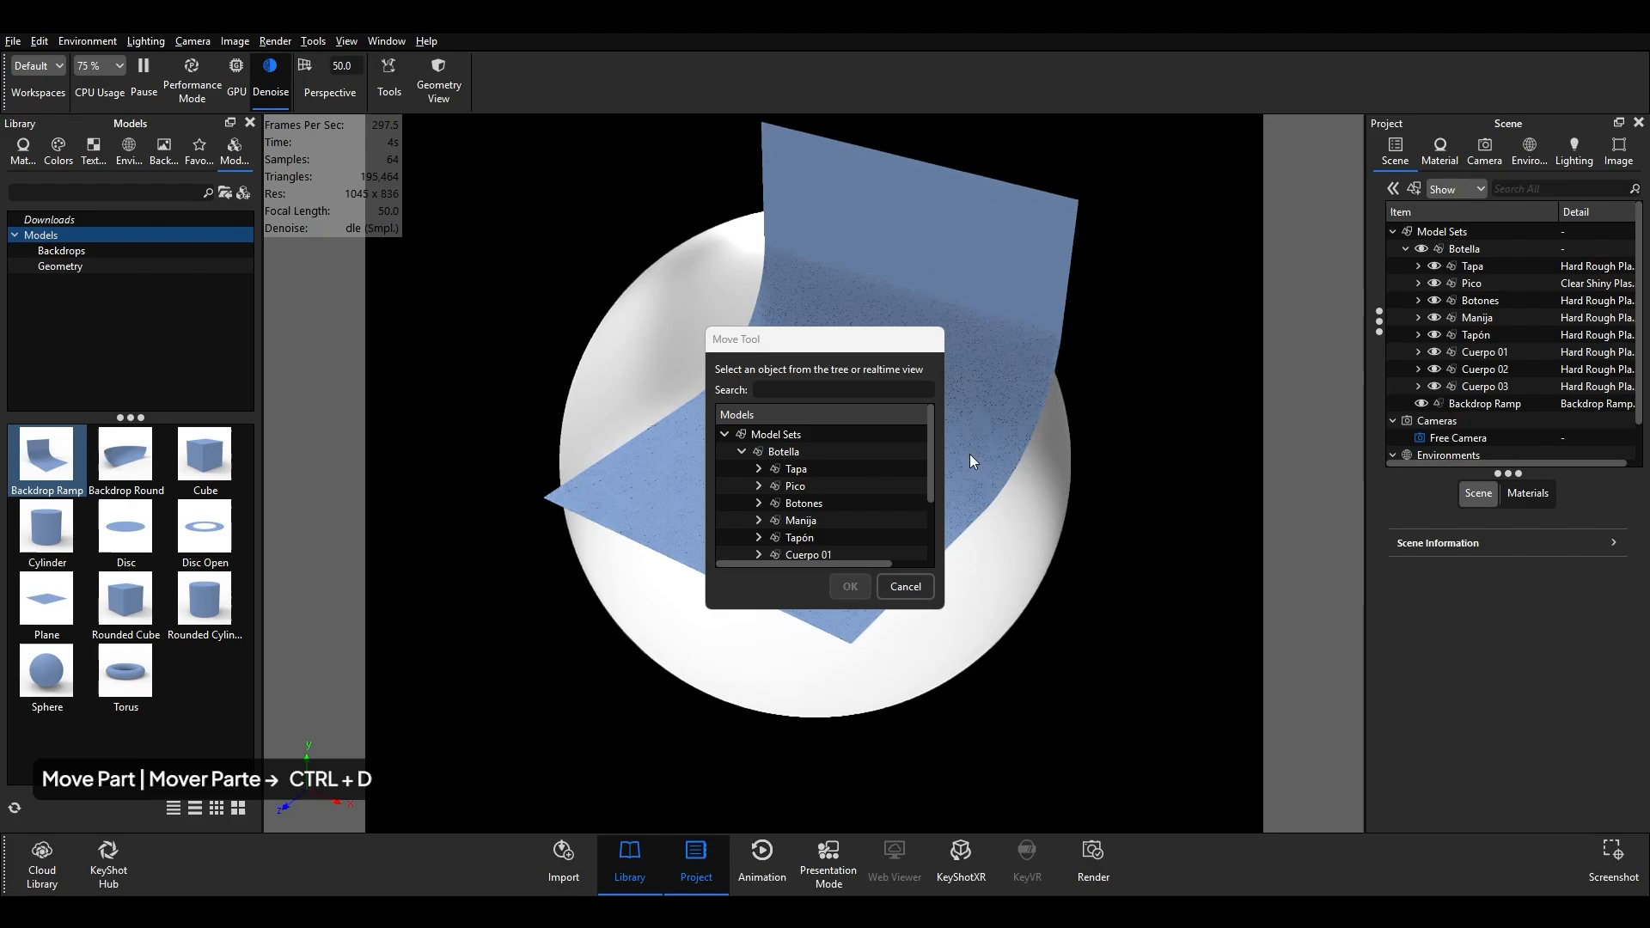
left_click_drag(932, 441, 938, 515)
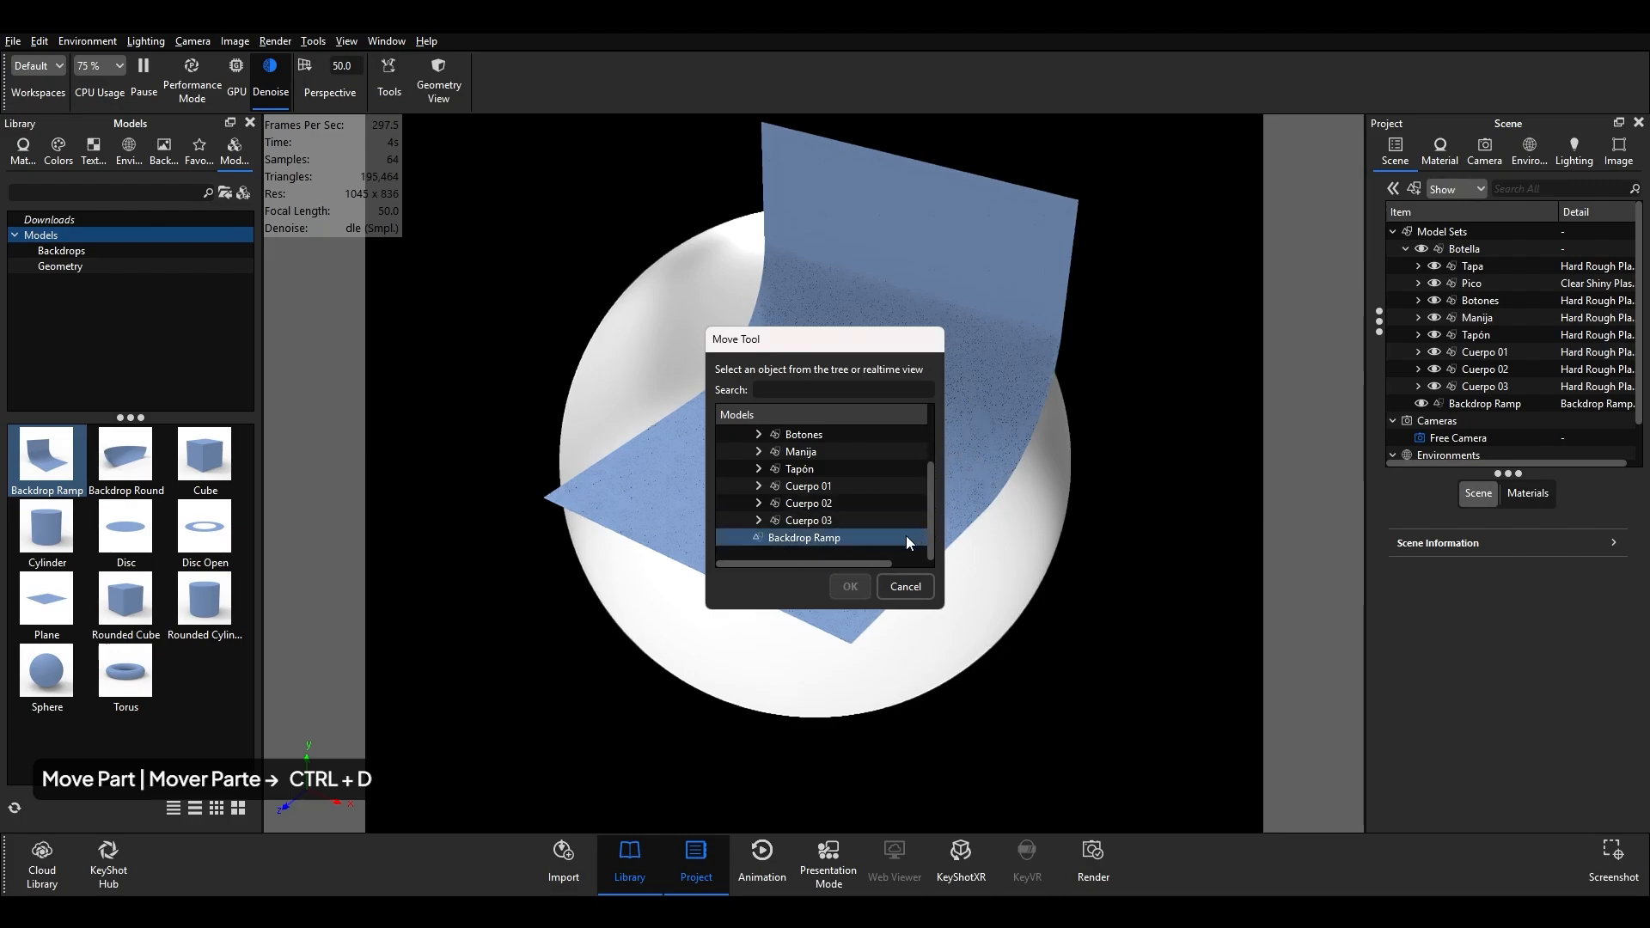
left_click(806, 538)
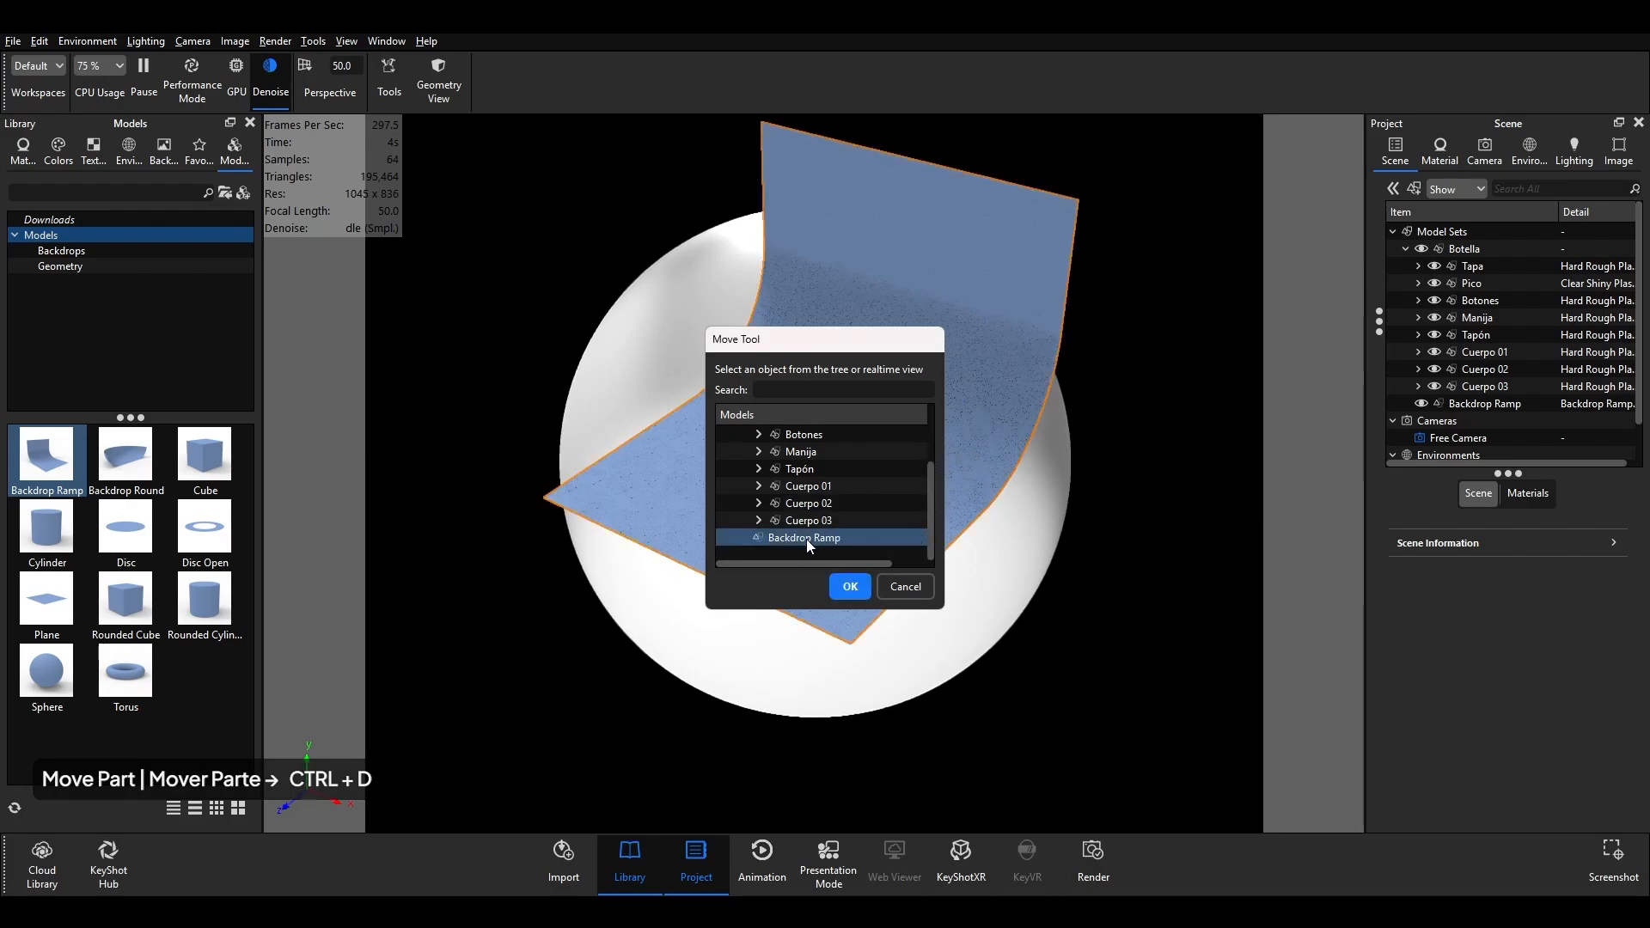
left_click(849, 586)
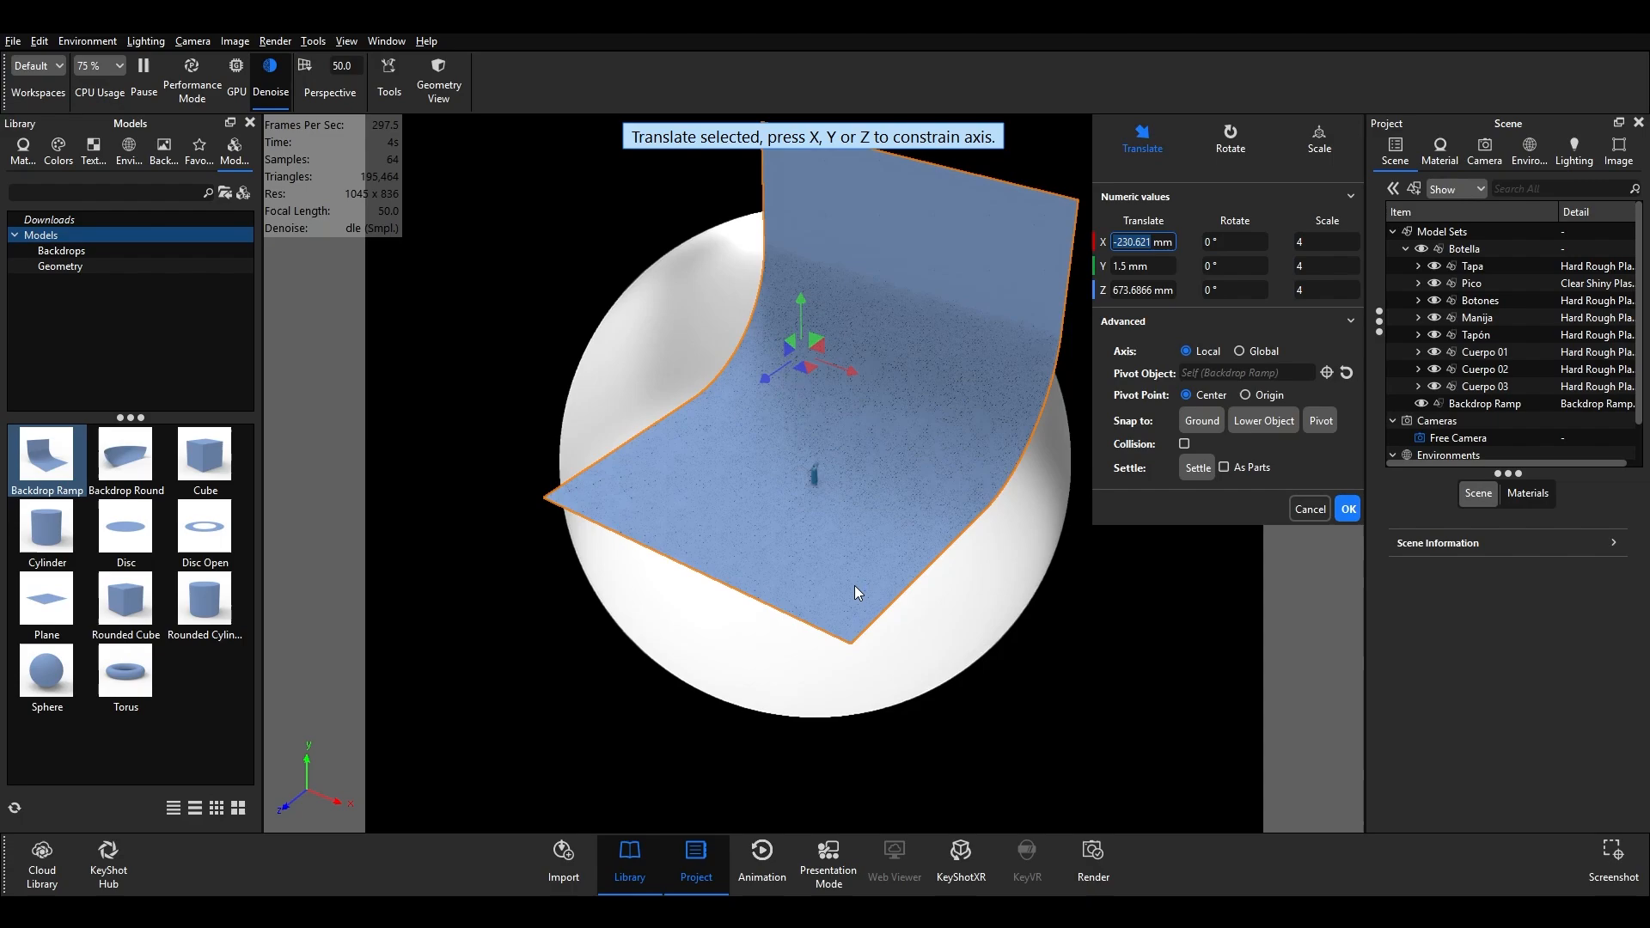
left_click(1346, 509)
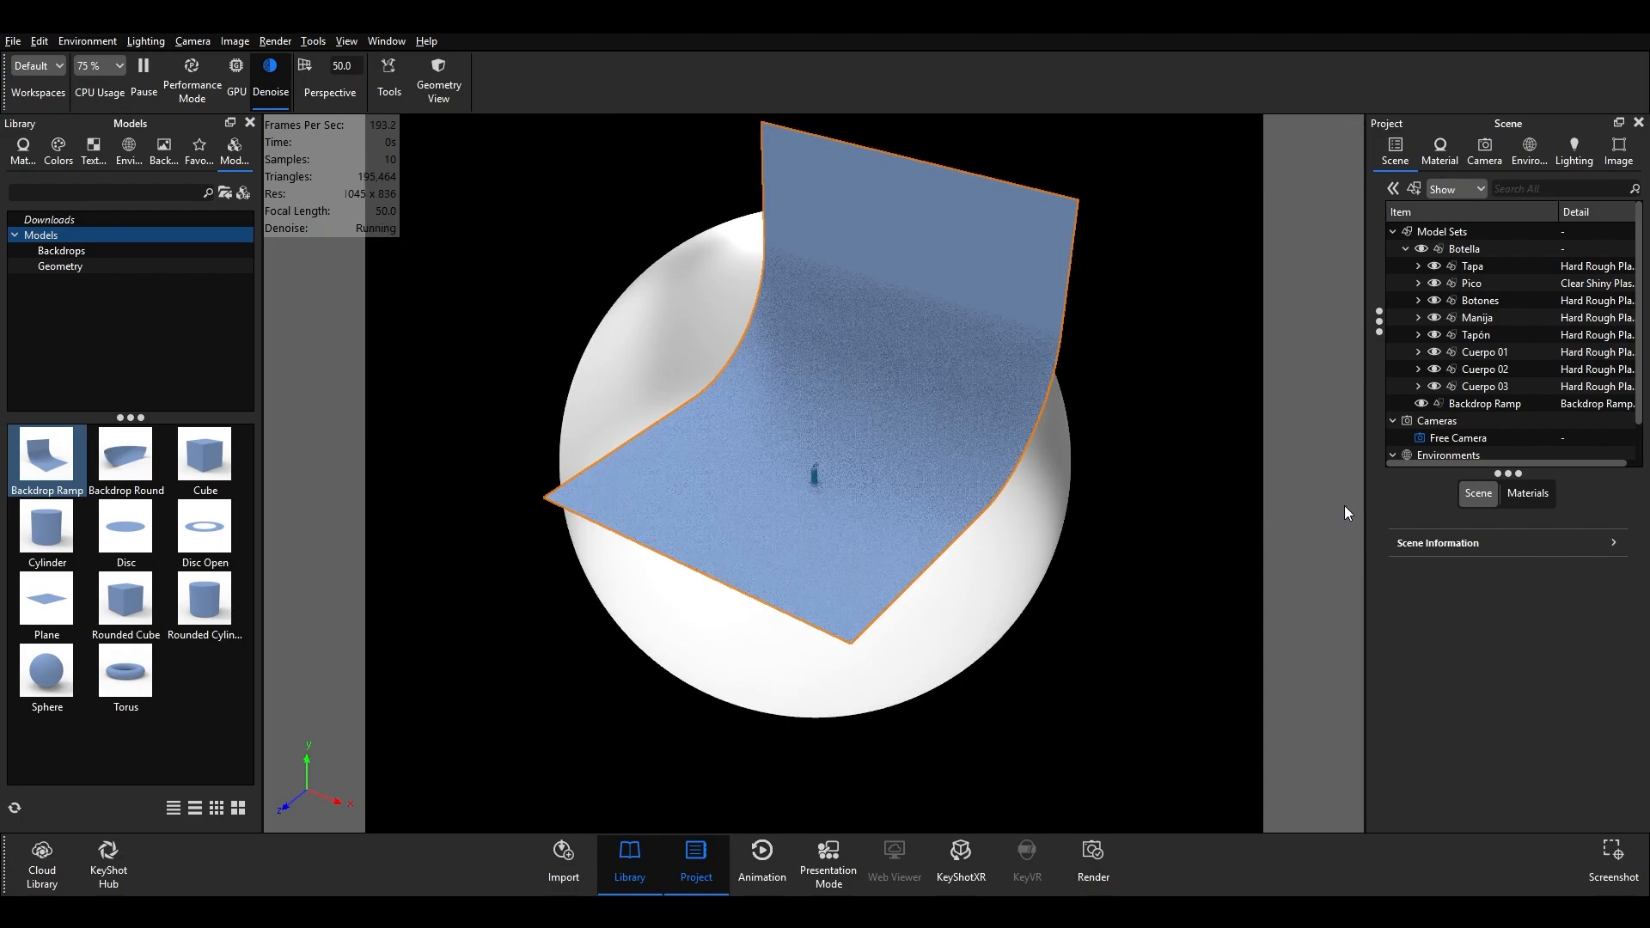
- Move the backdrop ramp to about X 53 mm and Z 883 mm, and set its Y translation to -500 mm
key("ctrl+d")
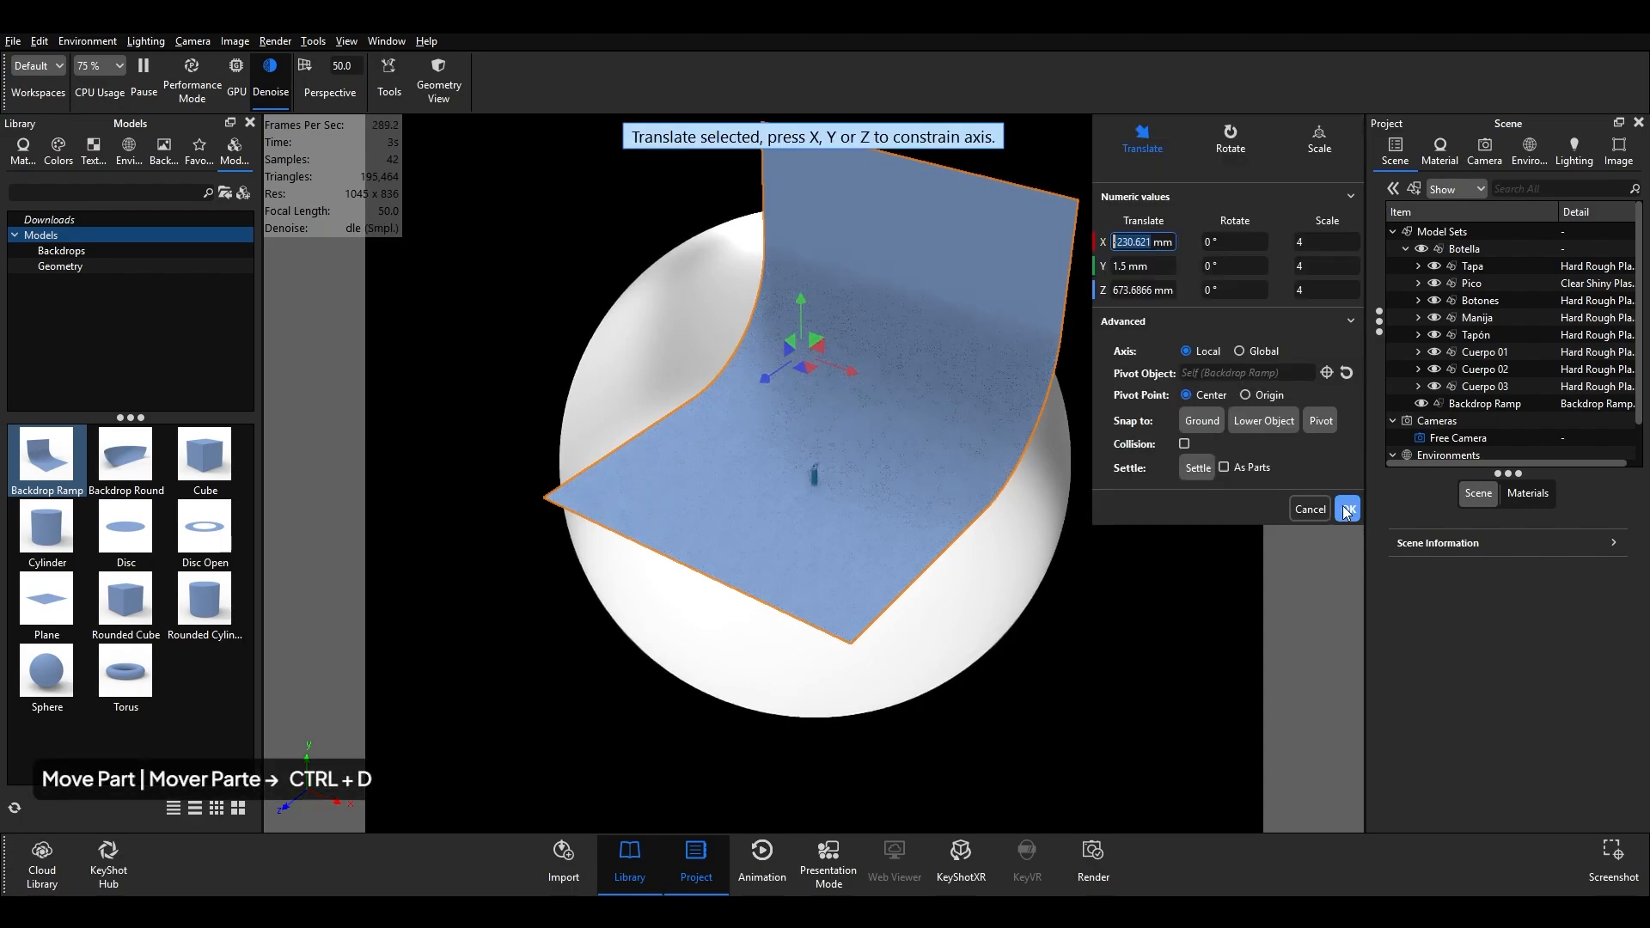
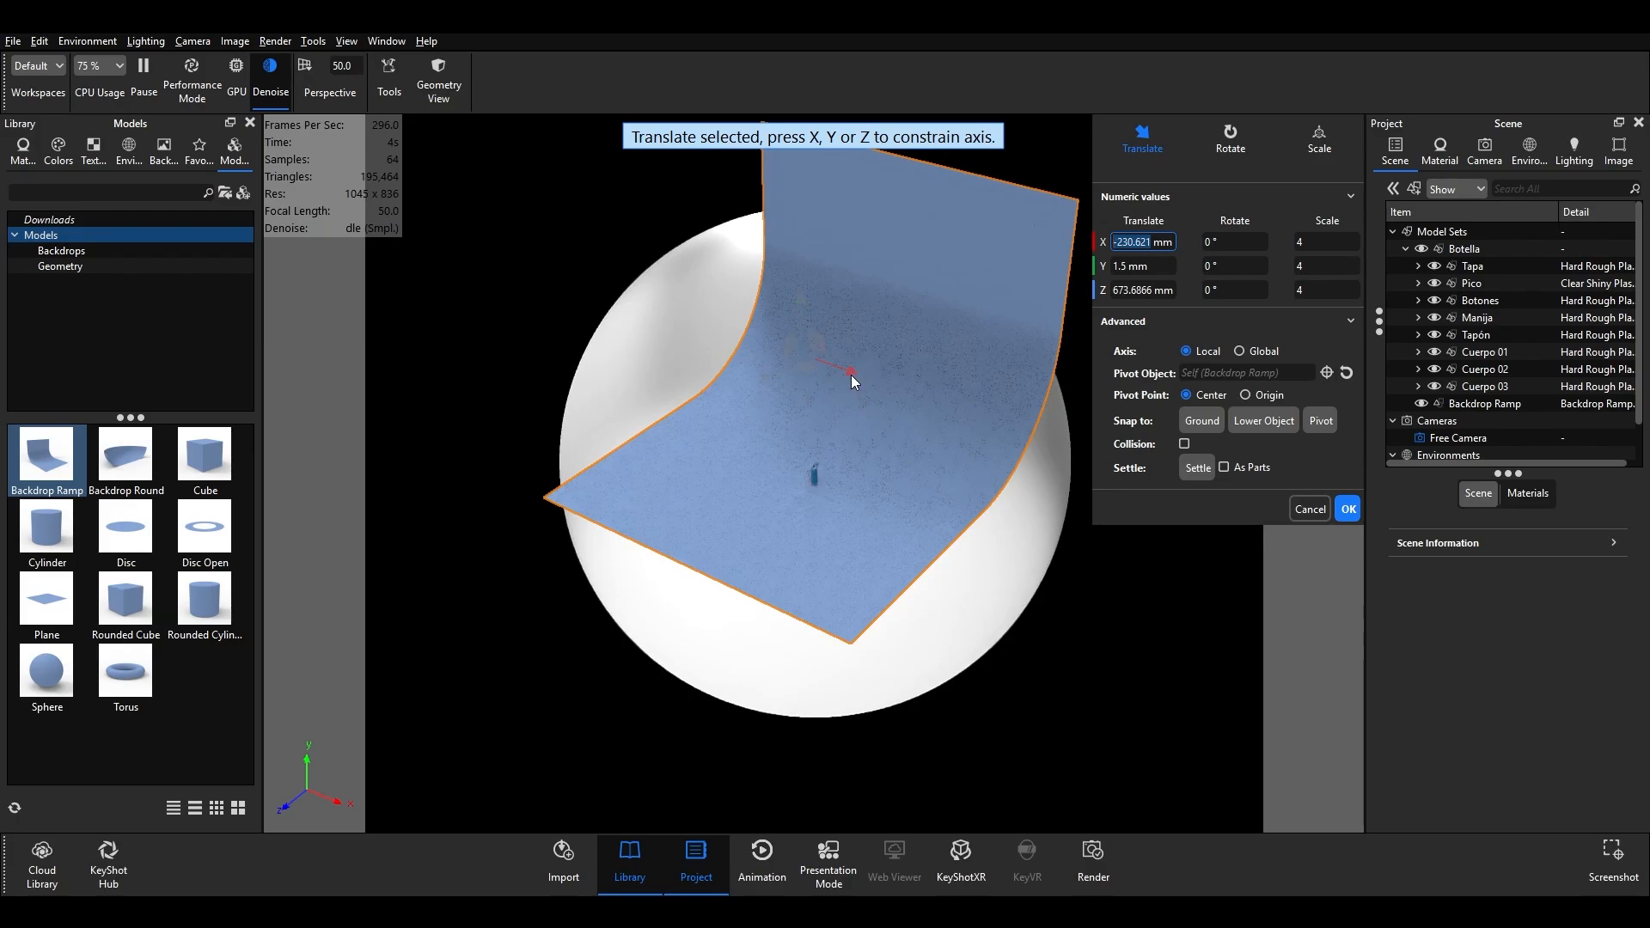
left_click_drag(849, 373, 773, 392)
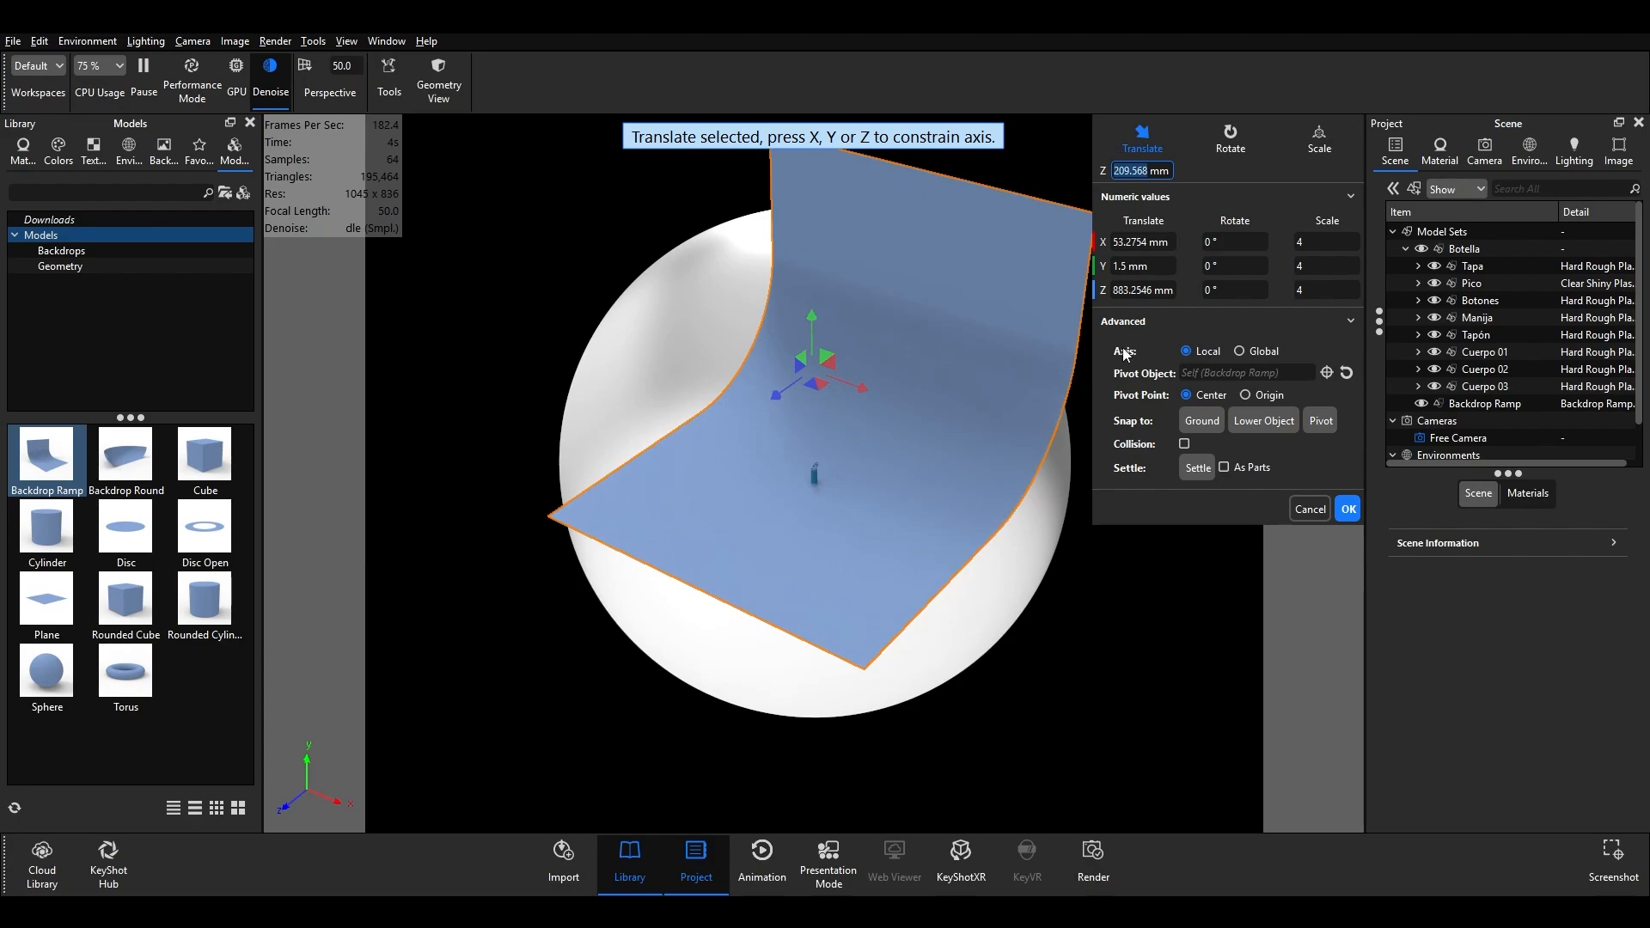
left_click(1133, 266)
type("-500")
key("Return")
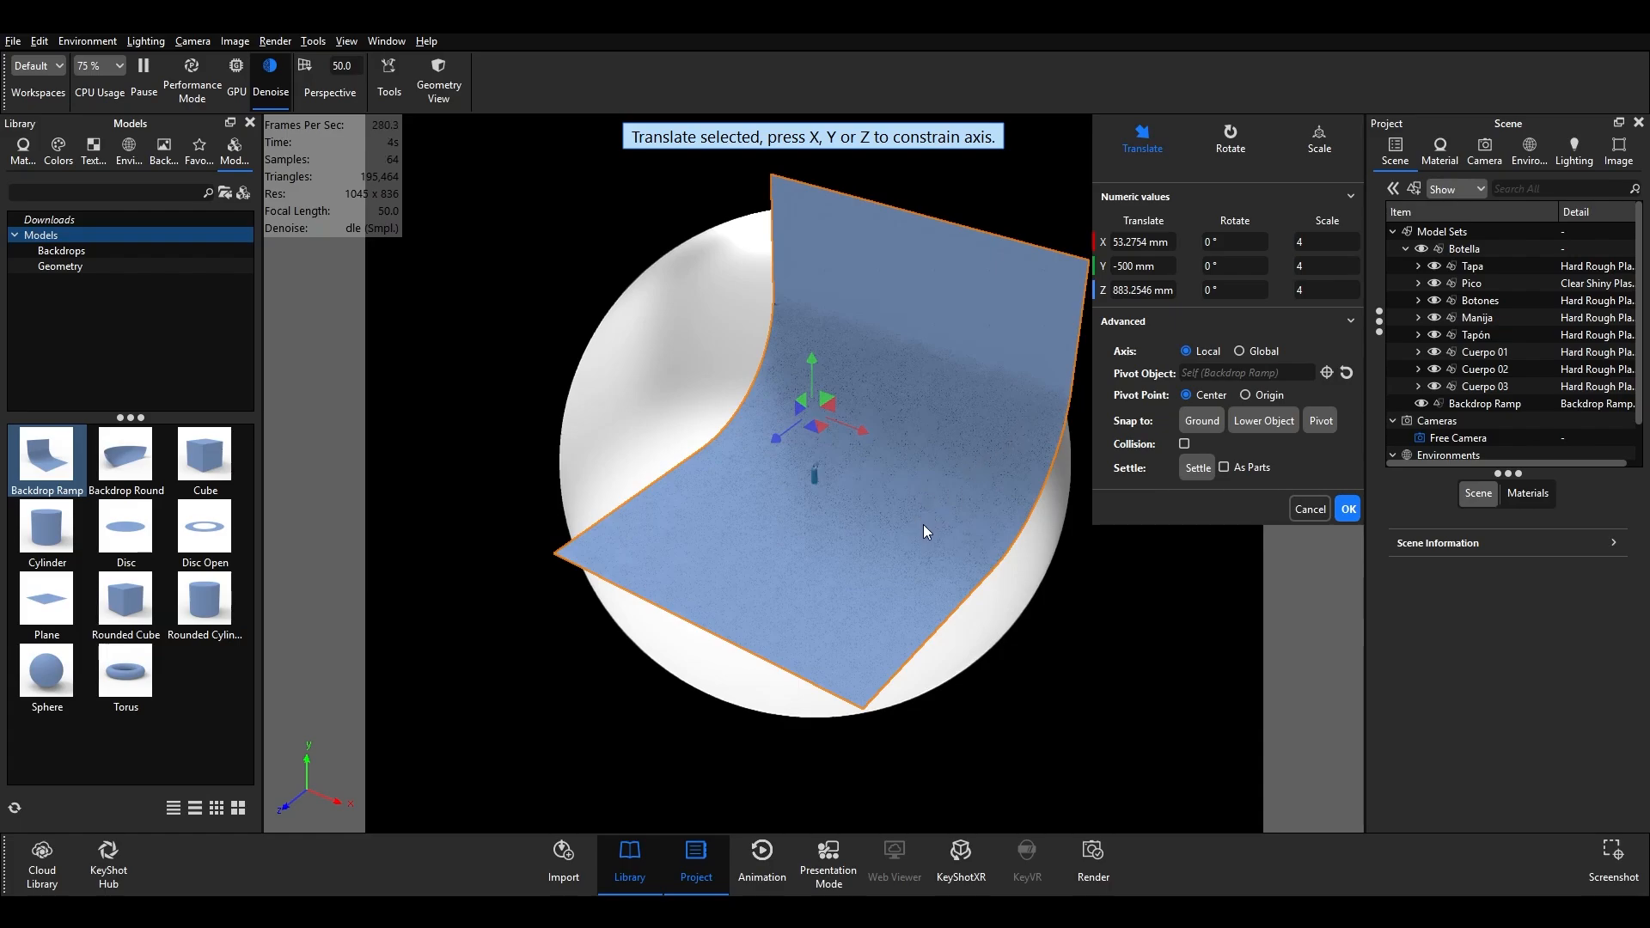
- Snap the backdrop ramp to the ground and check its Y translation value
left_click_drag(913, 535, 850, 542)
scroll(825, 506, "up", 5)
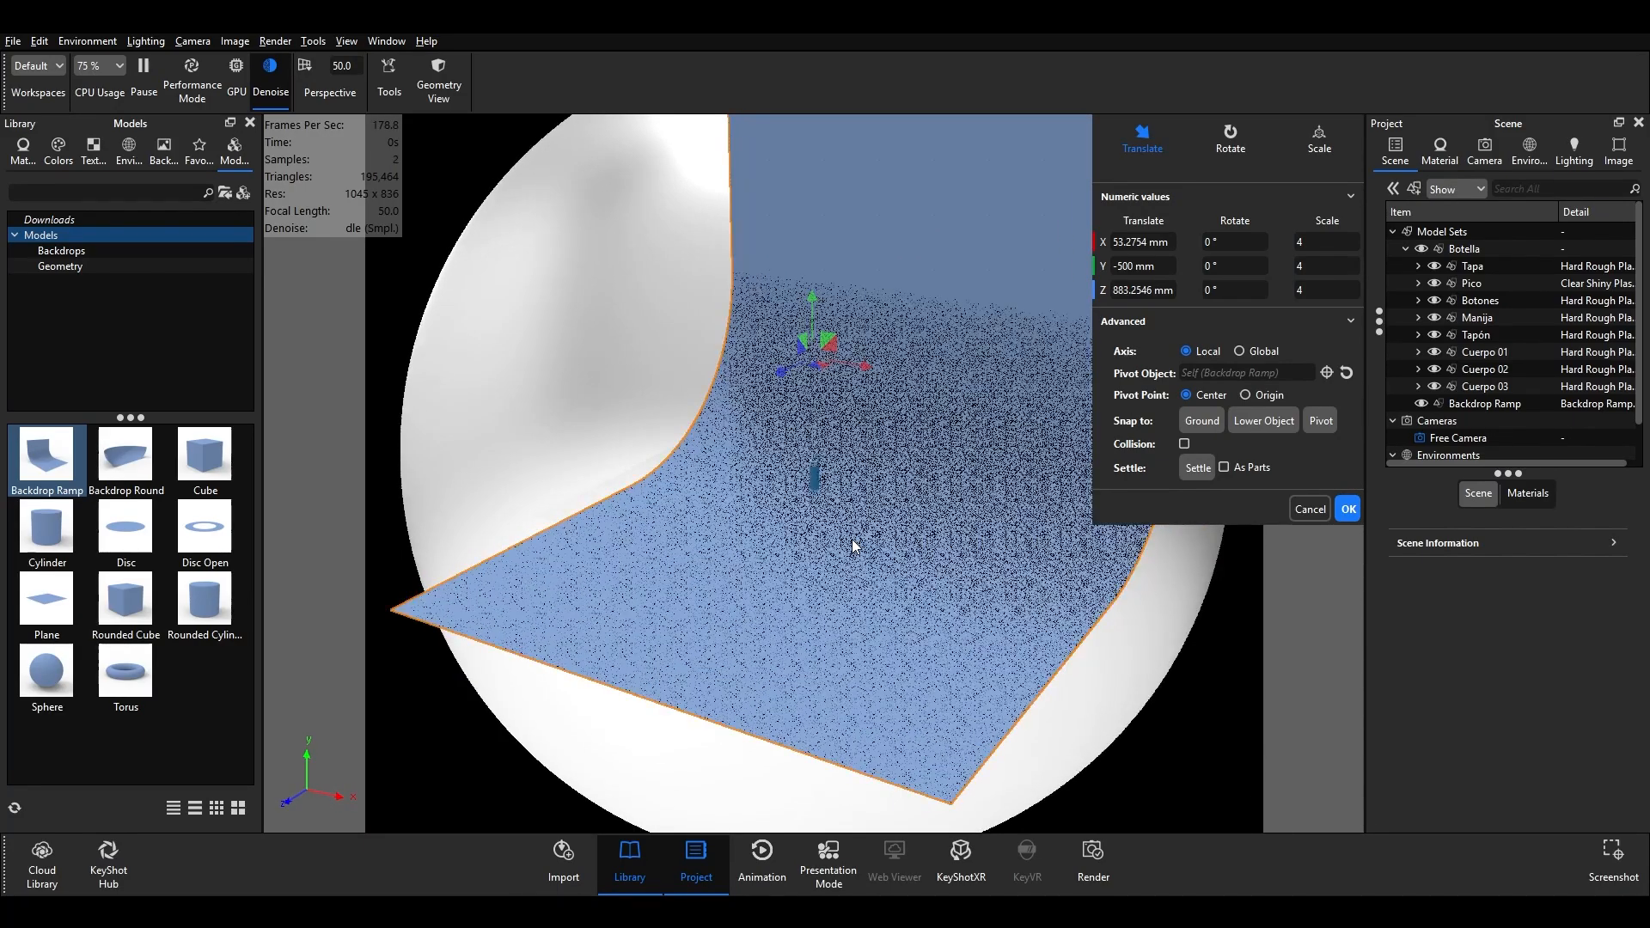
scroll(848, 546, "down", 3)
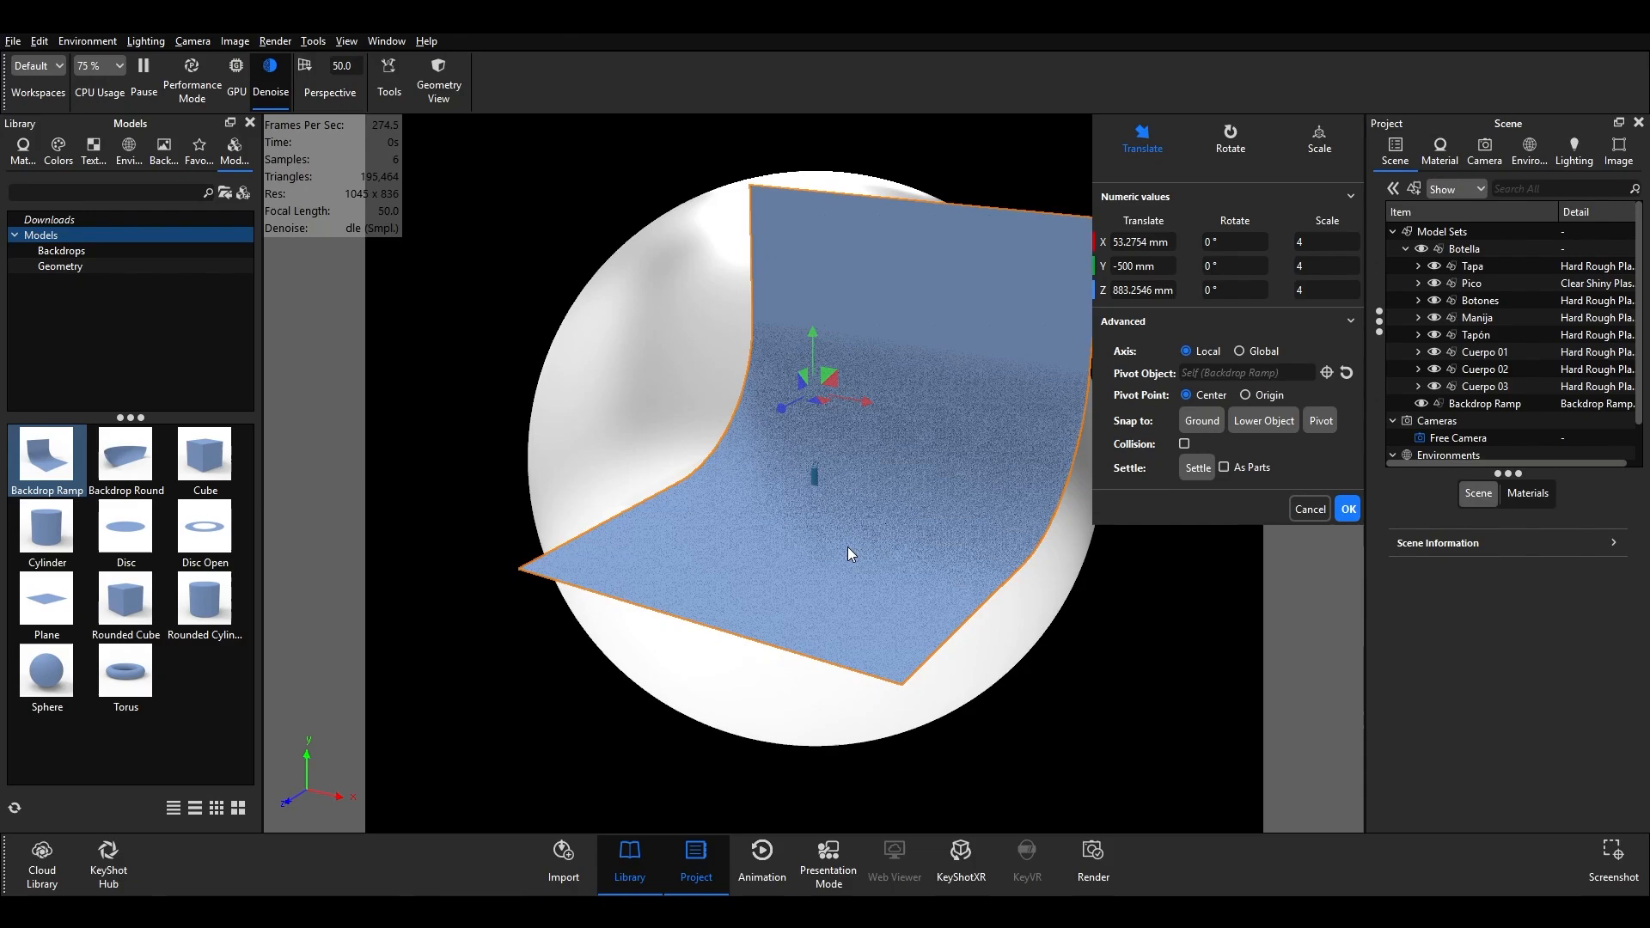
left_click_drag(848, 547, 832, 580)
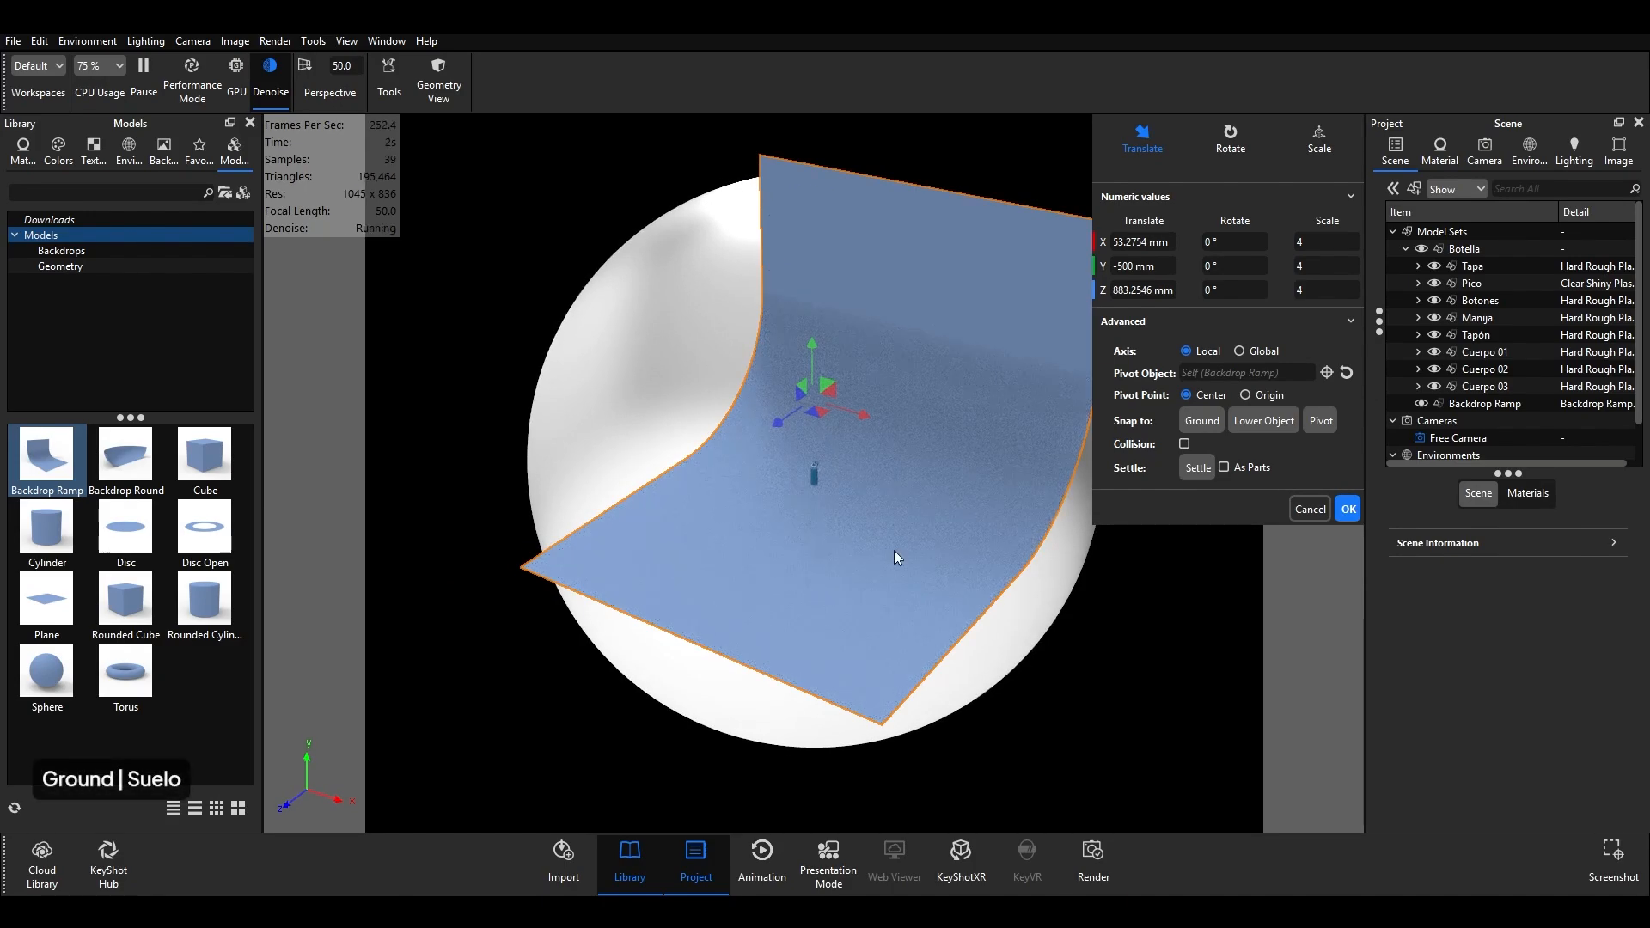
left_click(1200, 422)
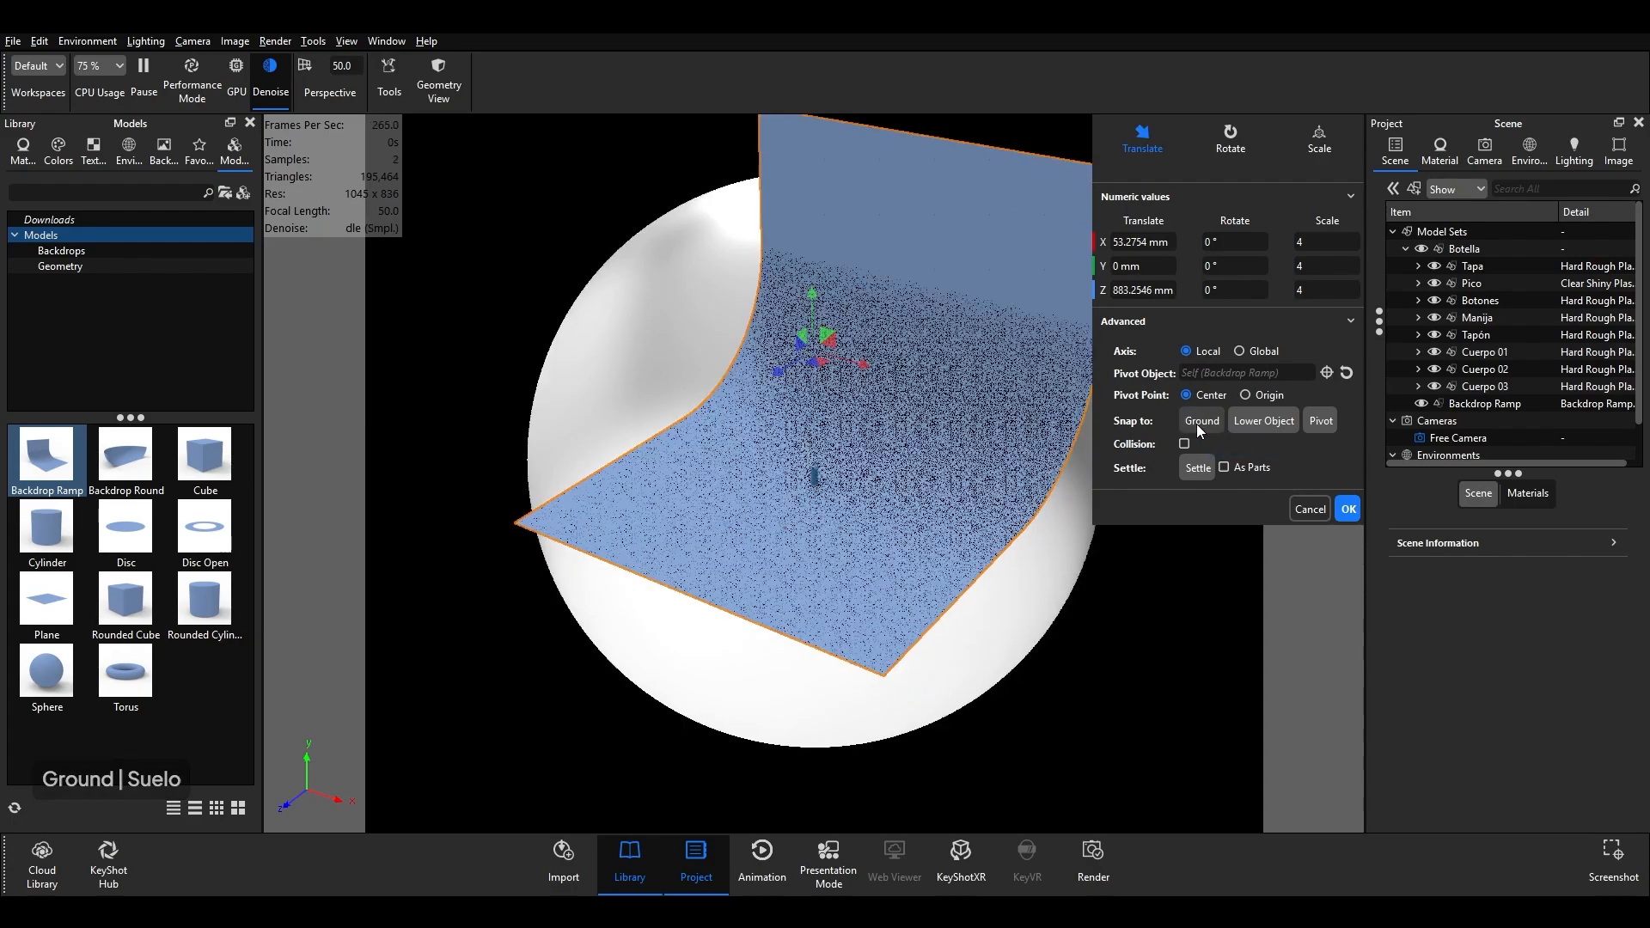
left_click(1160, 268)
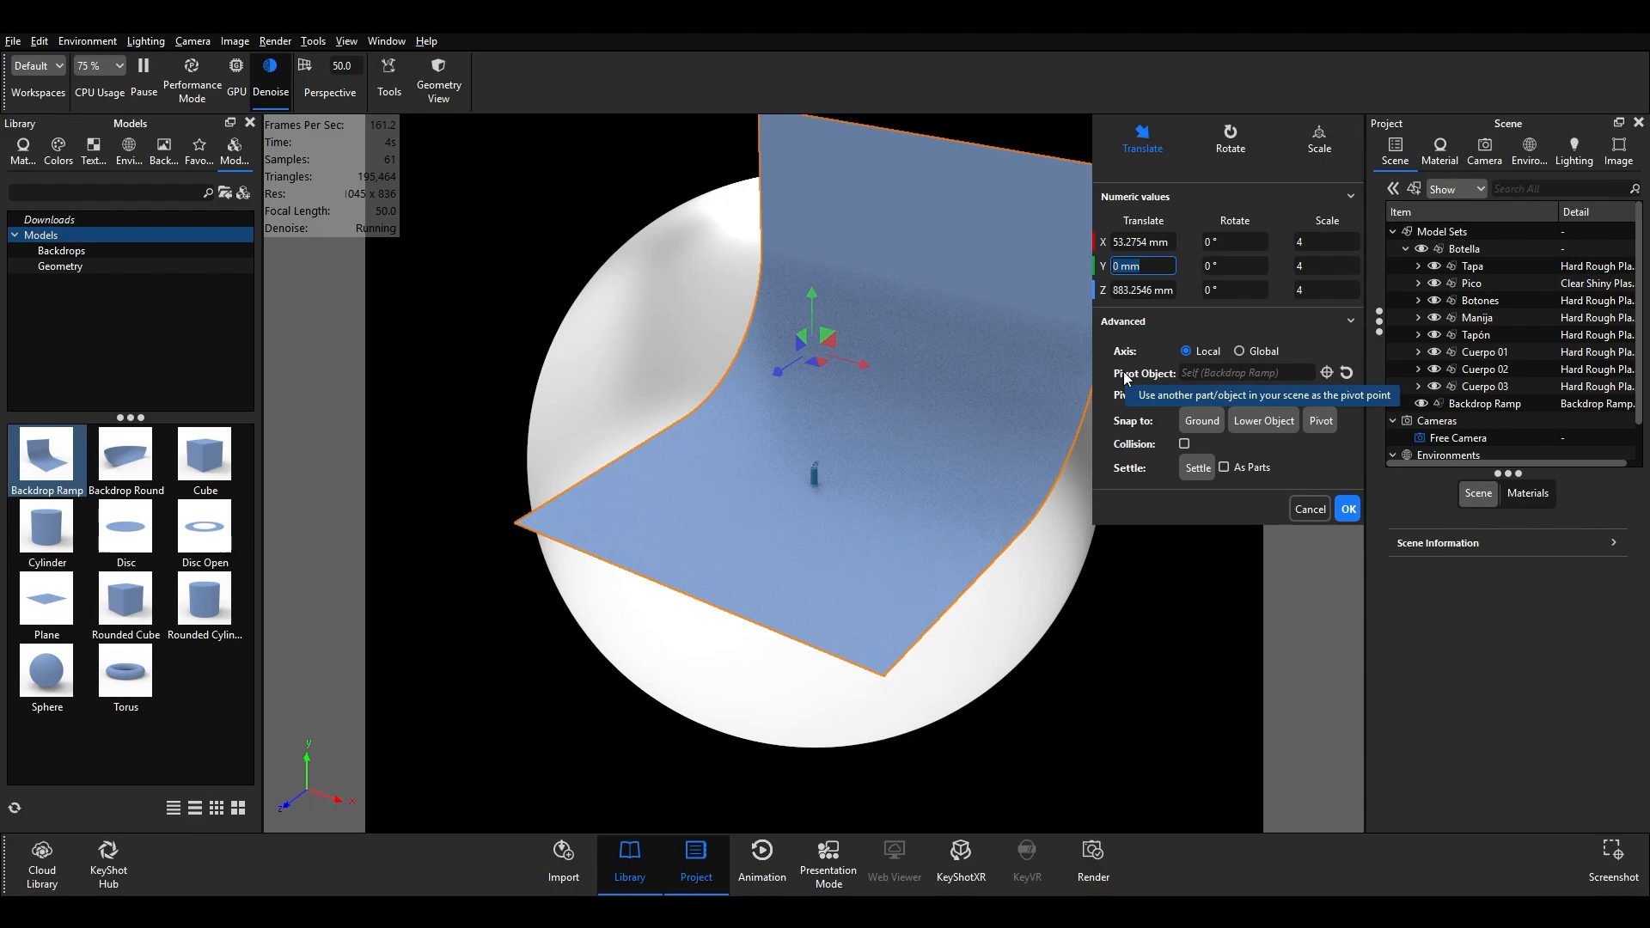
- Keep the Local axis and try rotating the backdrop ramp about 25° around X, 25° around Z and -34° around Y
left_click(1239, 352)
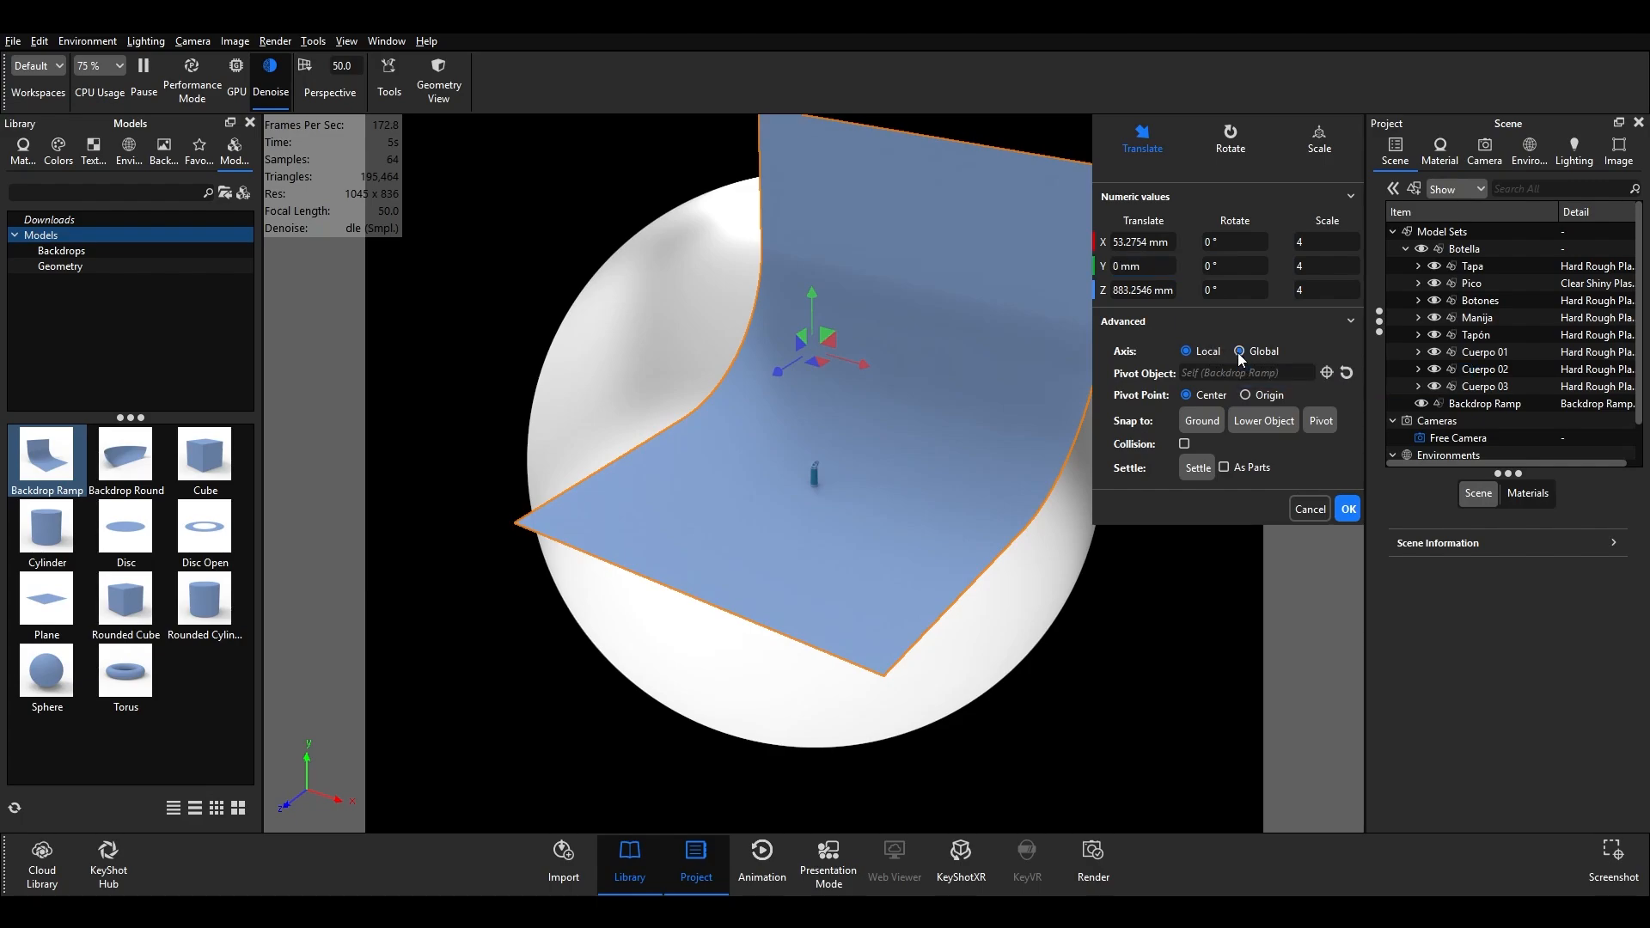
left_click(1187, 351)
left_click(1236, 134)
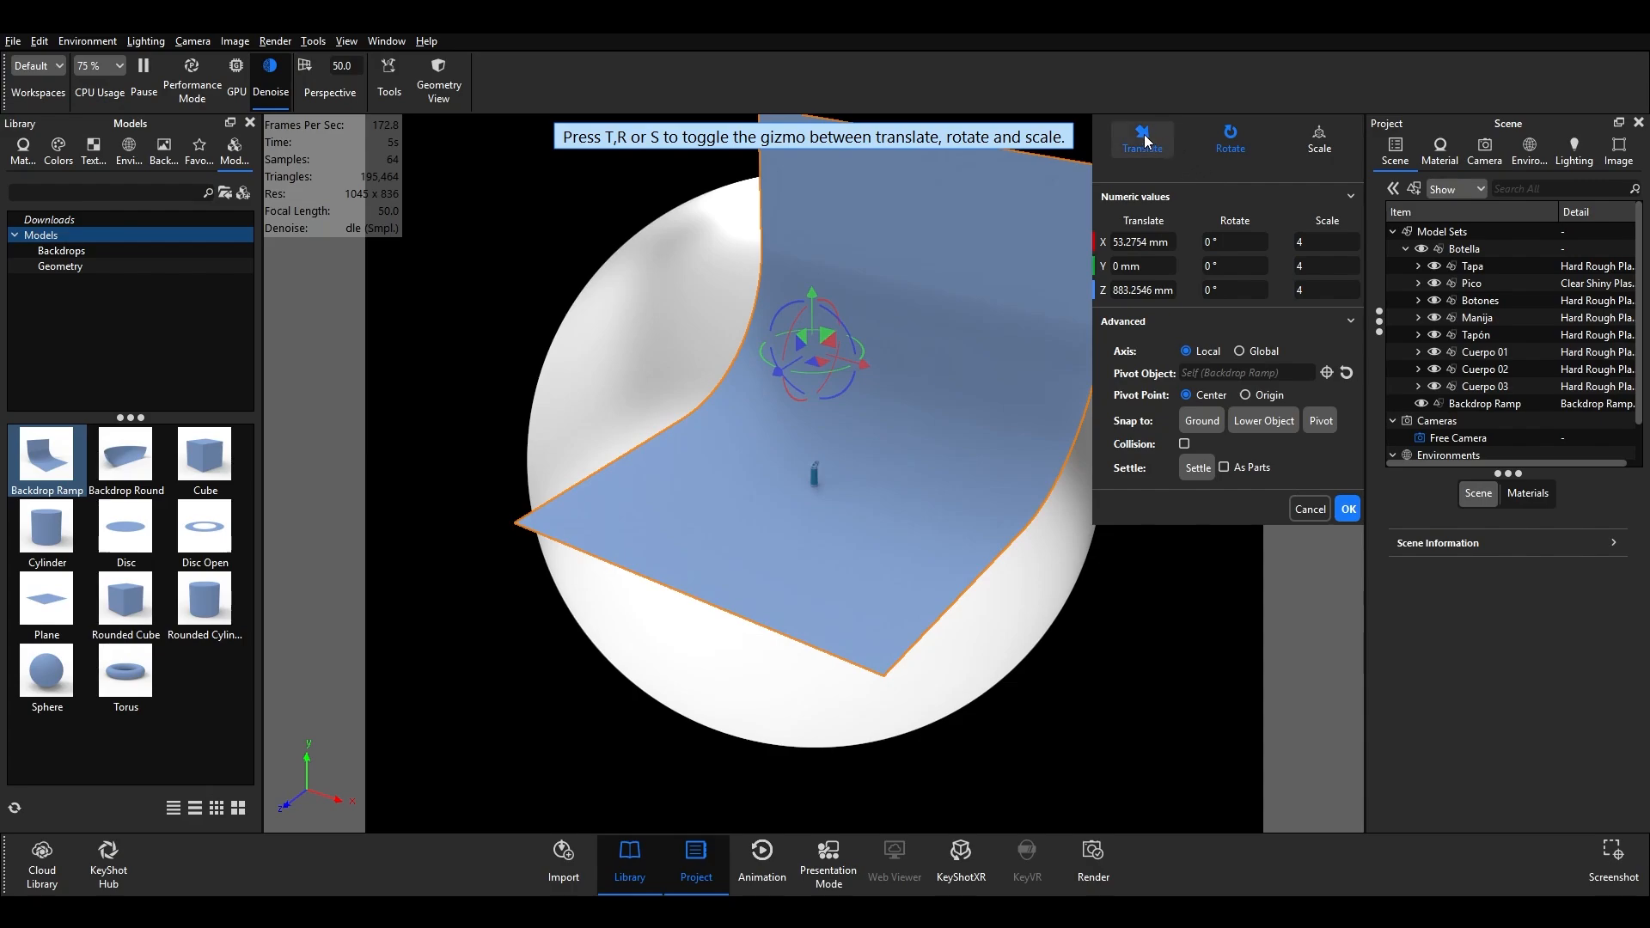
key("r")
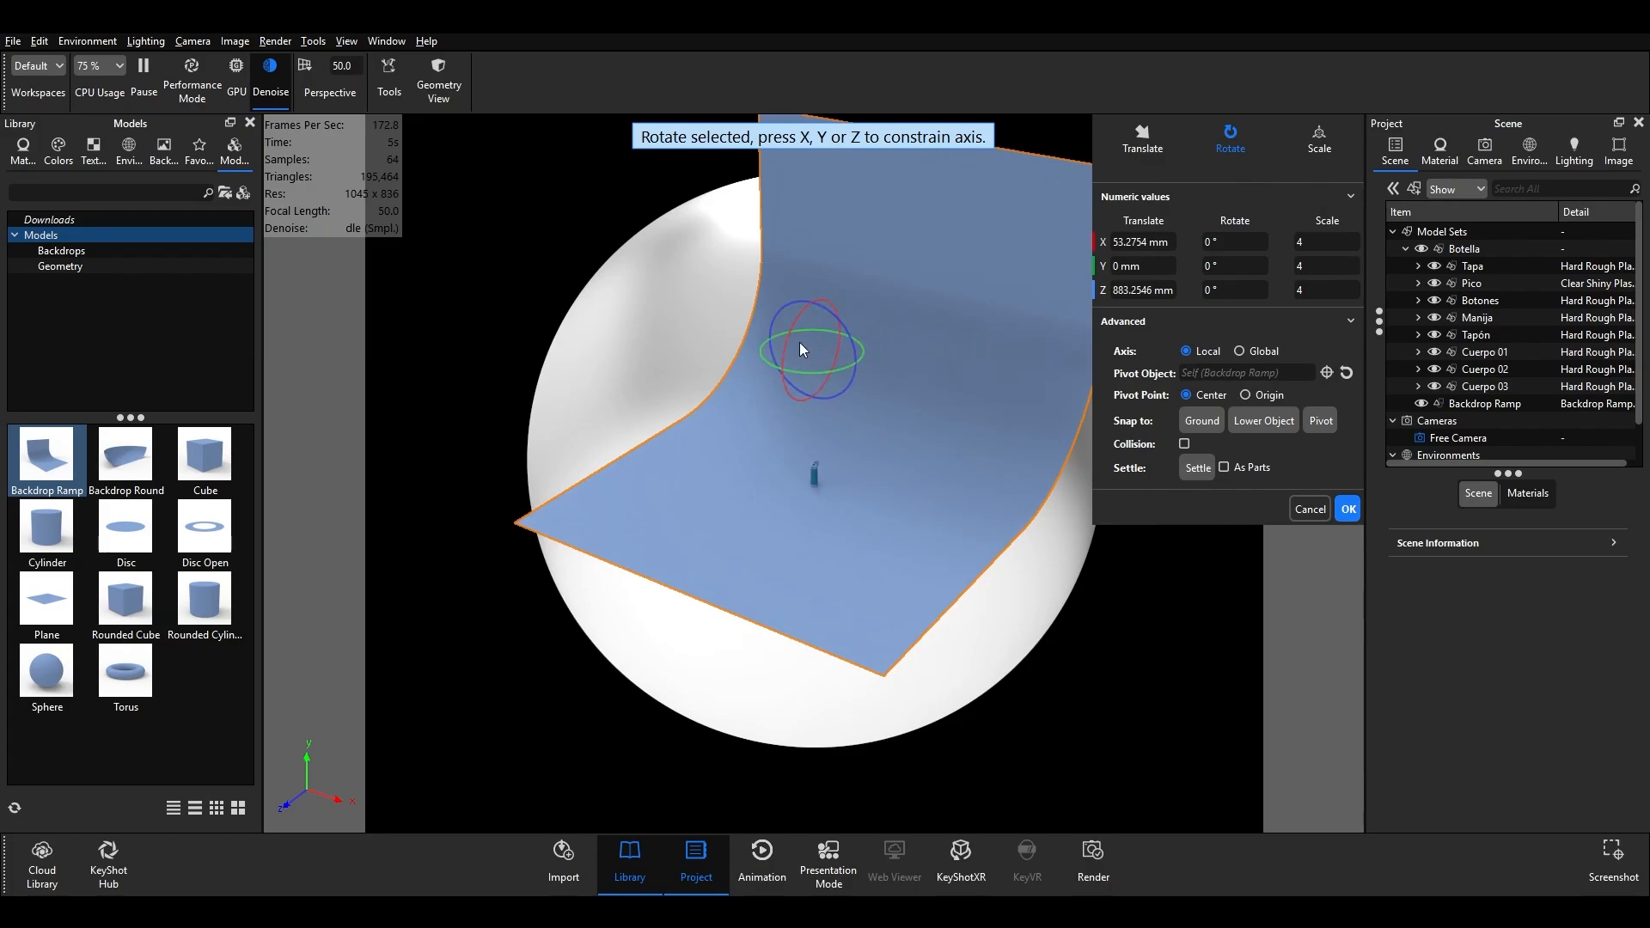
mouse_move(794, 328)
left_mouse_down()
mouse_move(849, 358)
mouse_move(823, 334)
left_mouse_up()
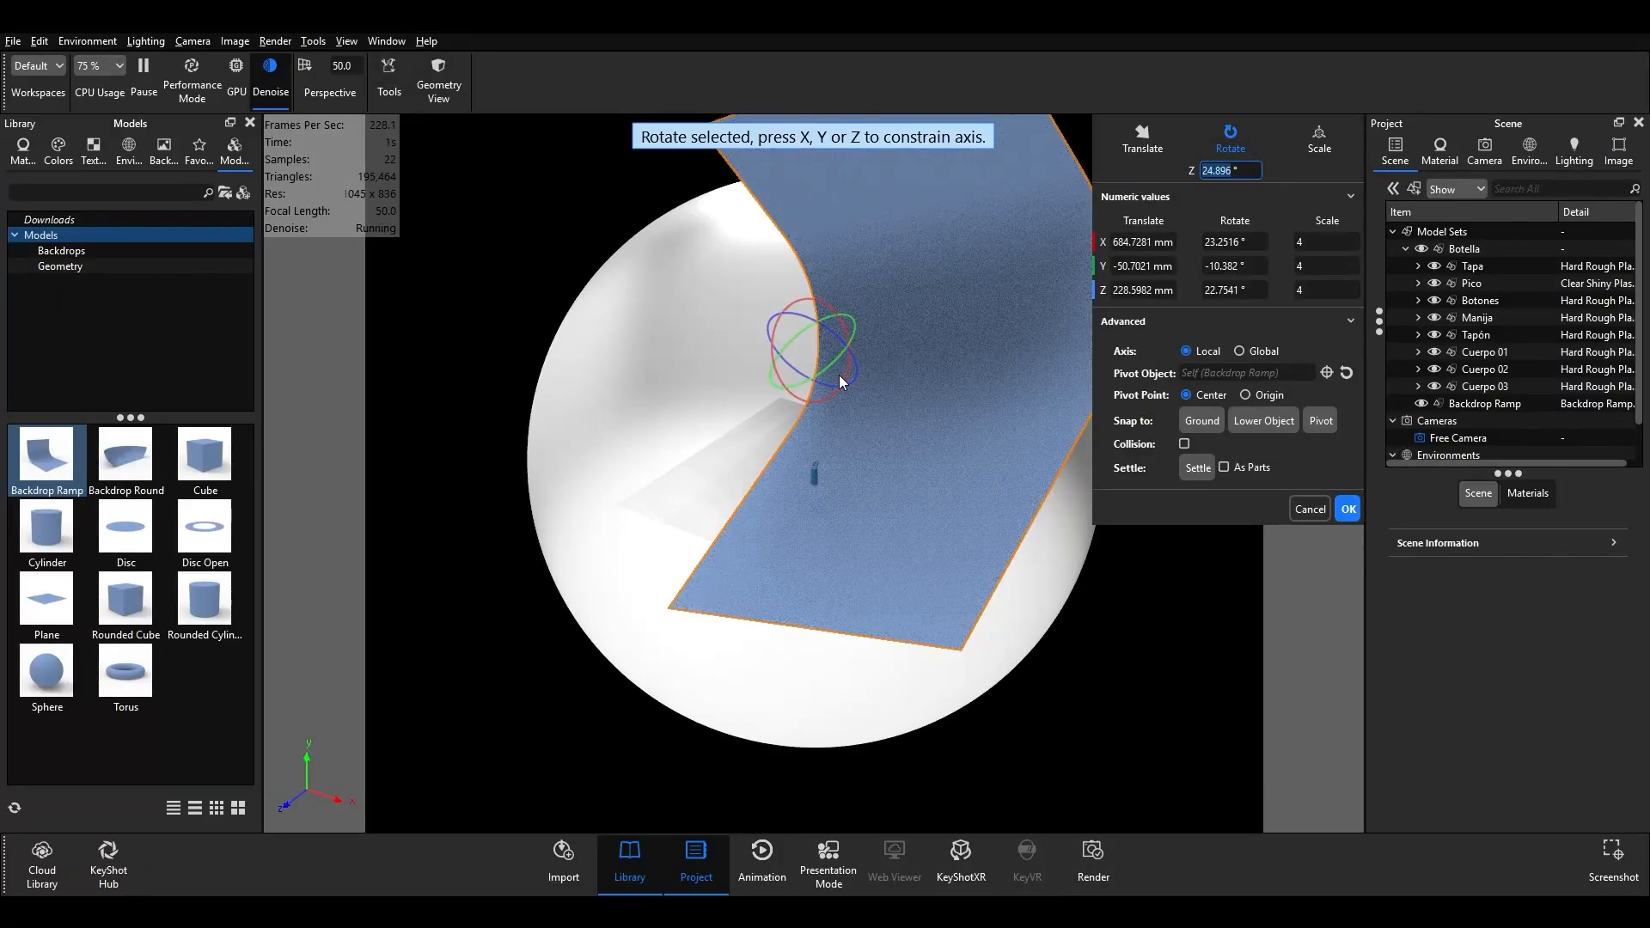
left_click_drag(855, 332, 842, 350)
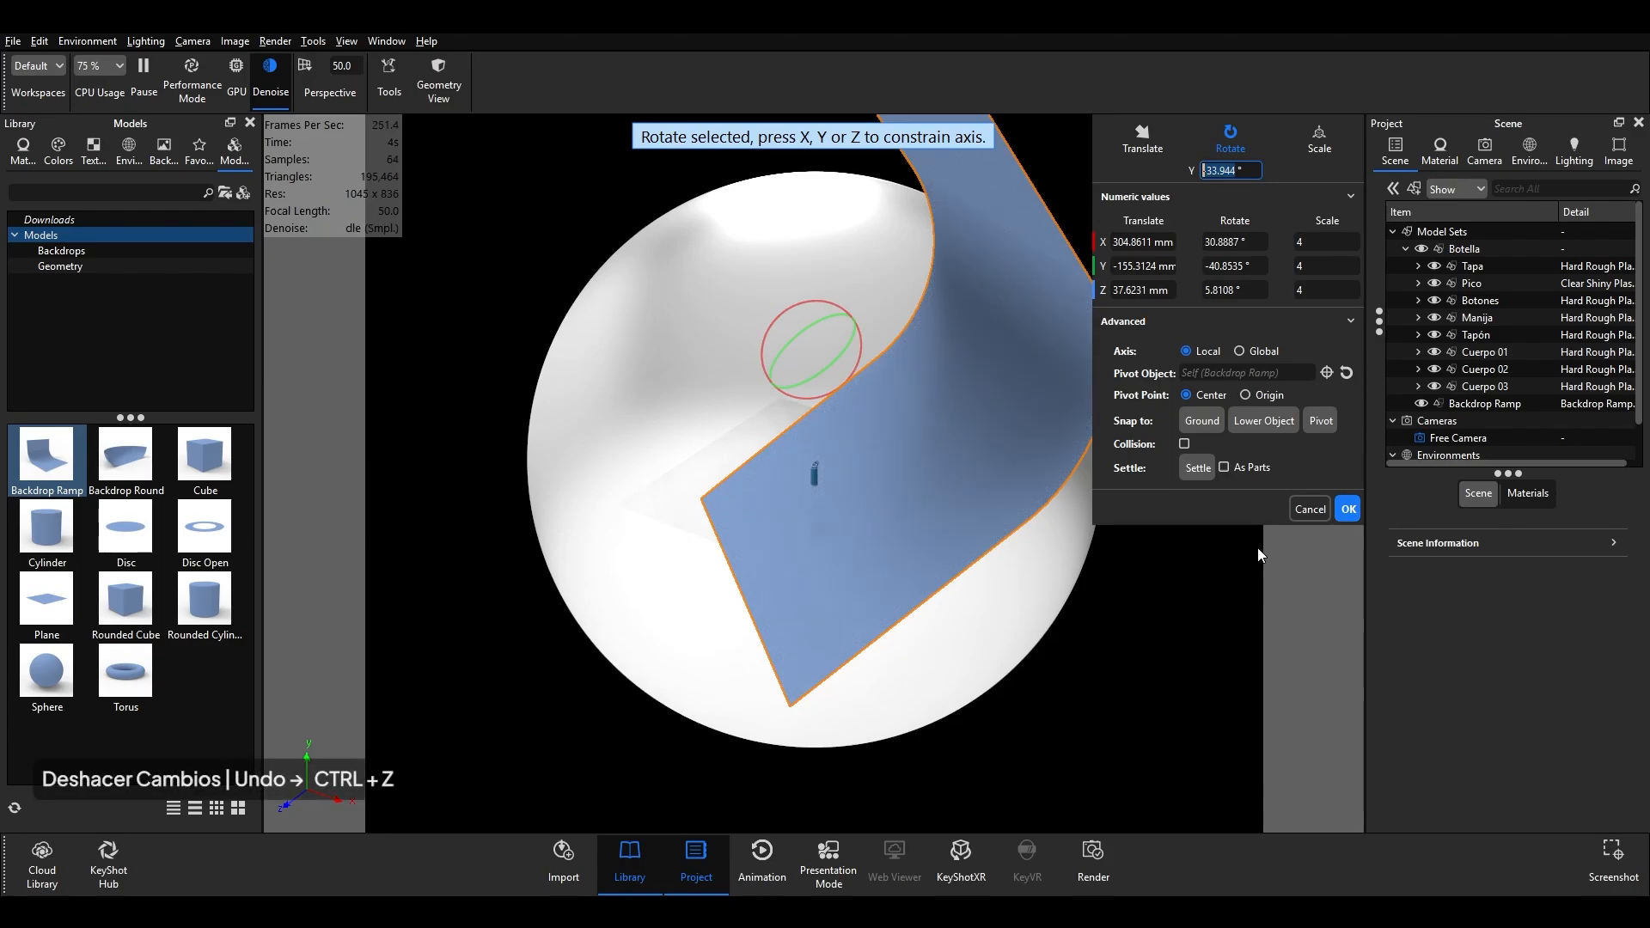
- Undo the trial rotations of the backdrop ramp, redo some of them and undo them again
key("ctrl+z")
key("ctrl+z")
key("ctrl+z")
key("ctrl+z")
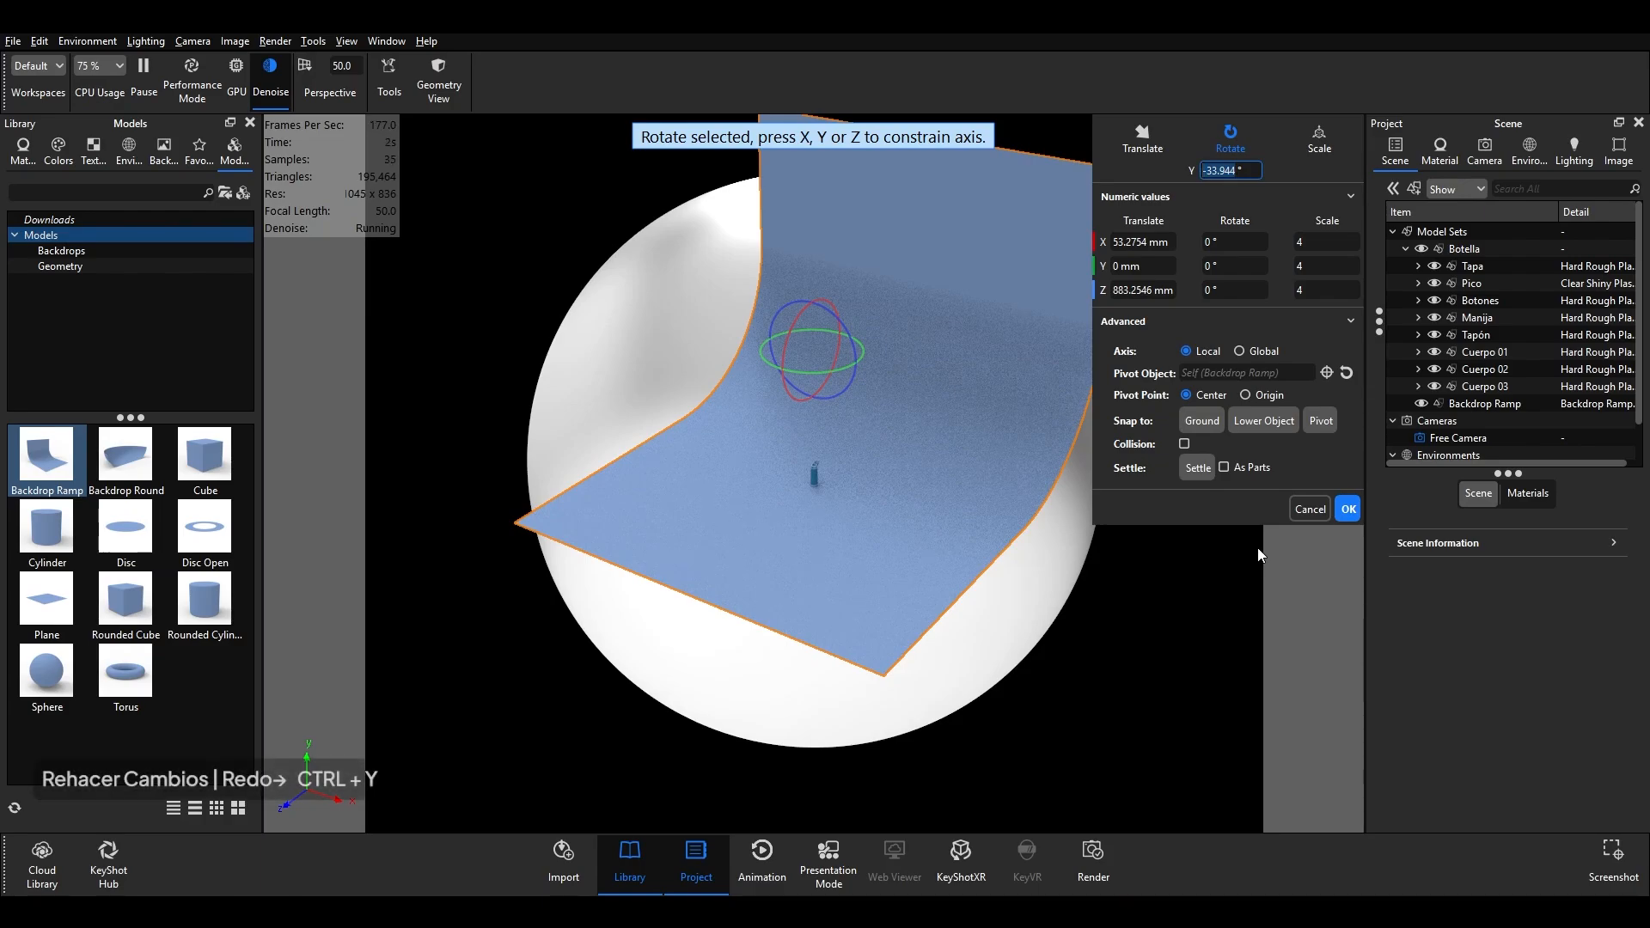
key("ctrl+y")
key("ctrl+y")
key("ctrl+y")
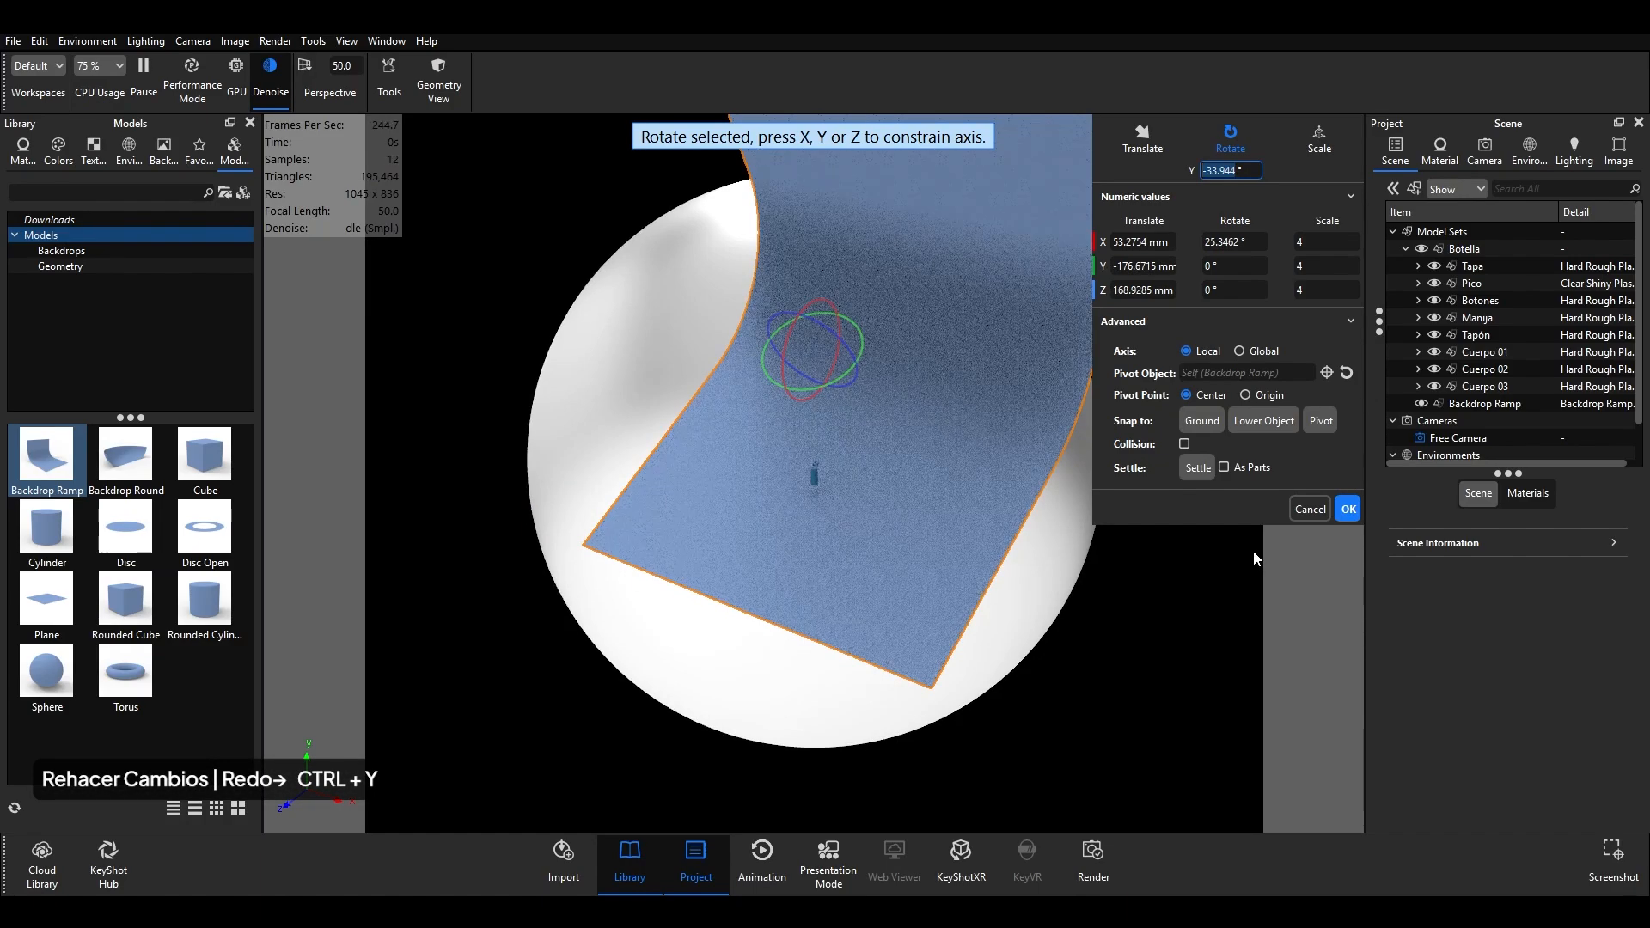
key("ctrl+z")
key("ctrl+z")
key("ctrl+z")
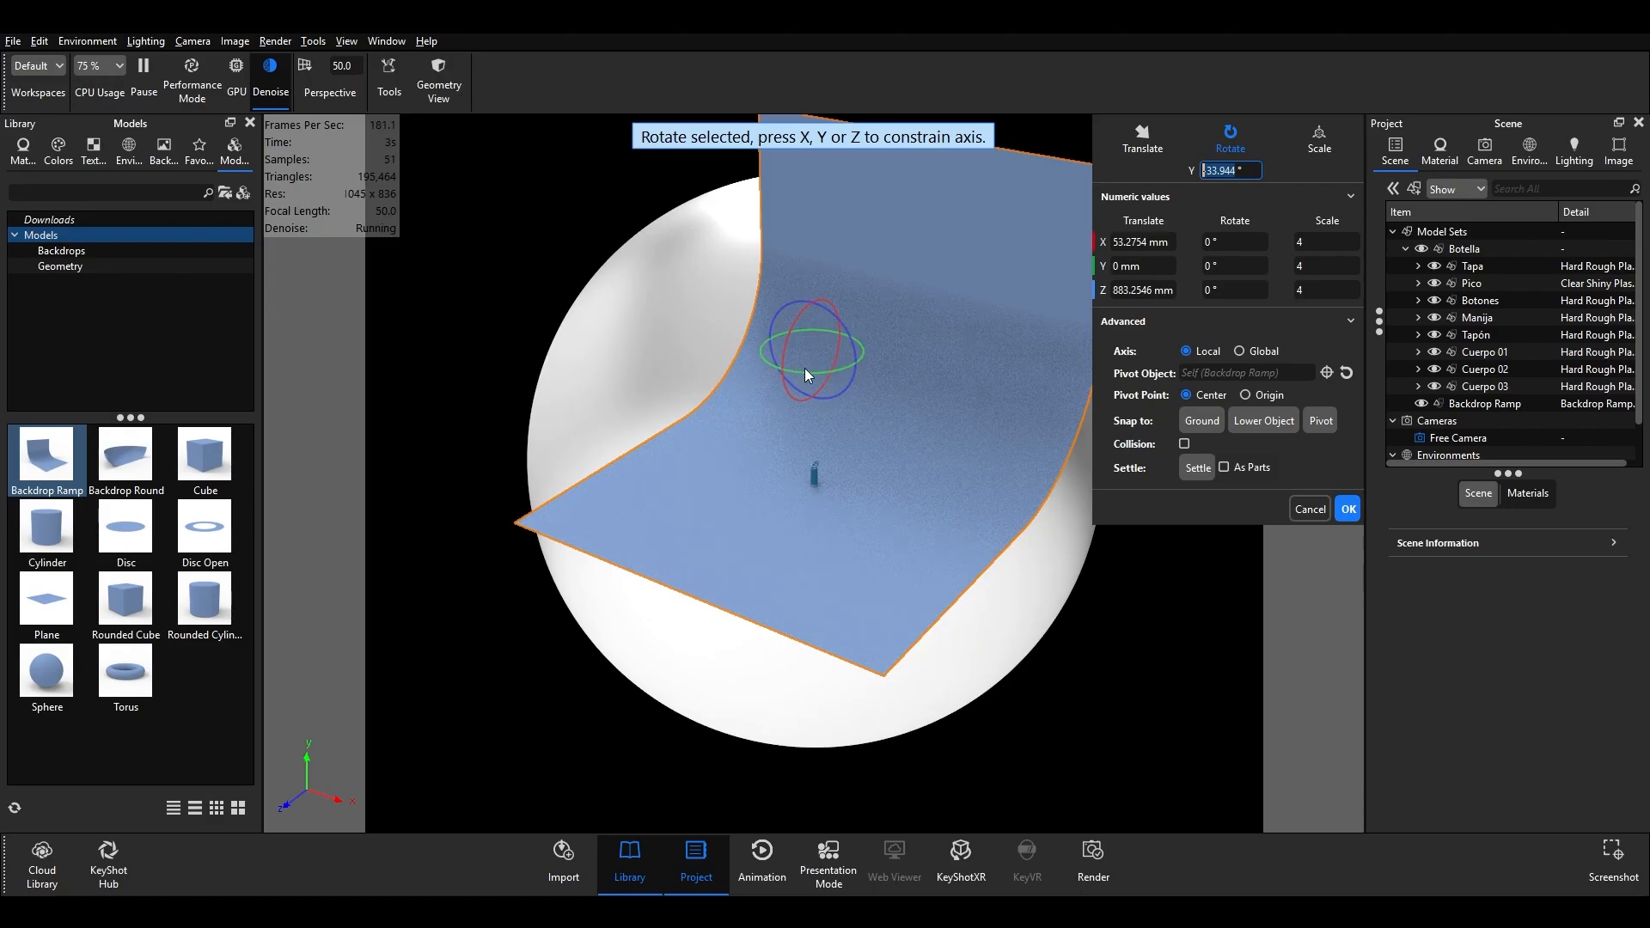
- Rotate the backdrop ramp to about 31° around Y and scale it along X to about 3.85
left_click_drag(799, 374, 817, 382)
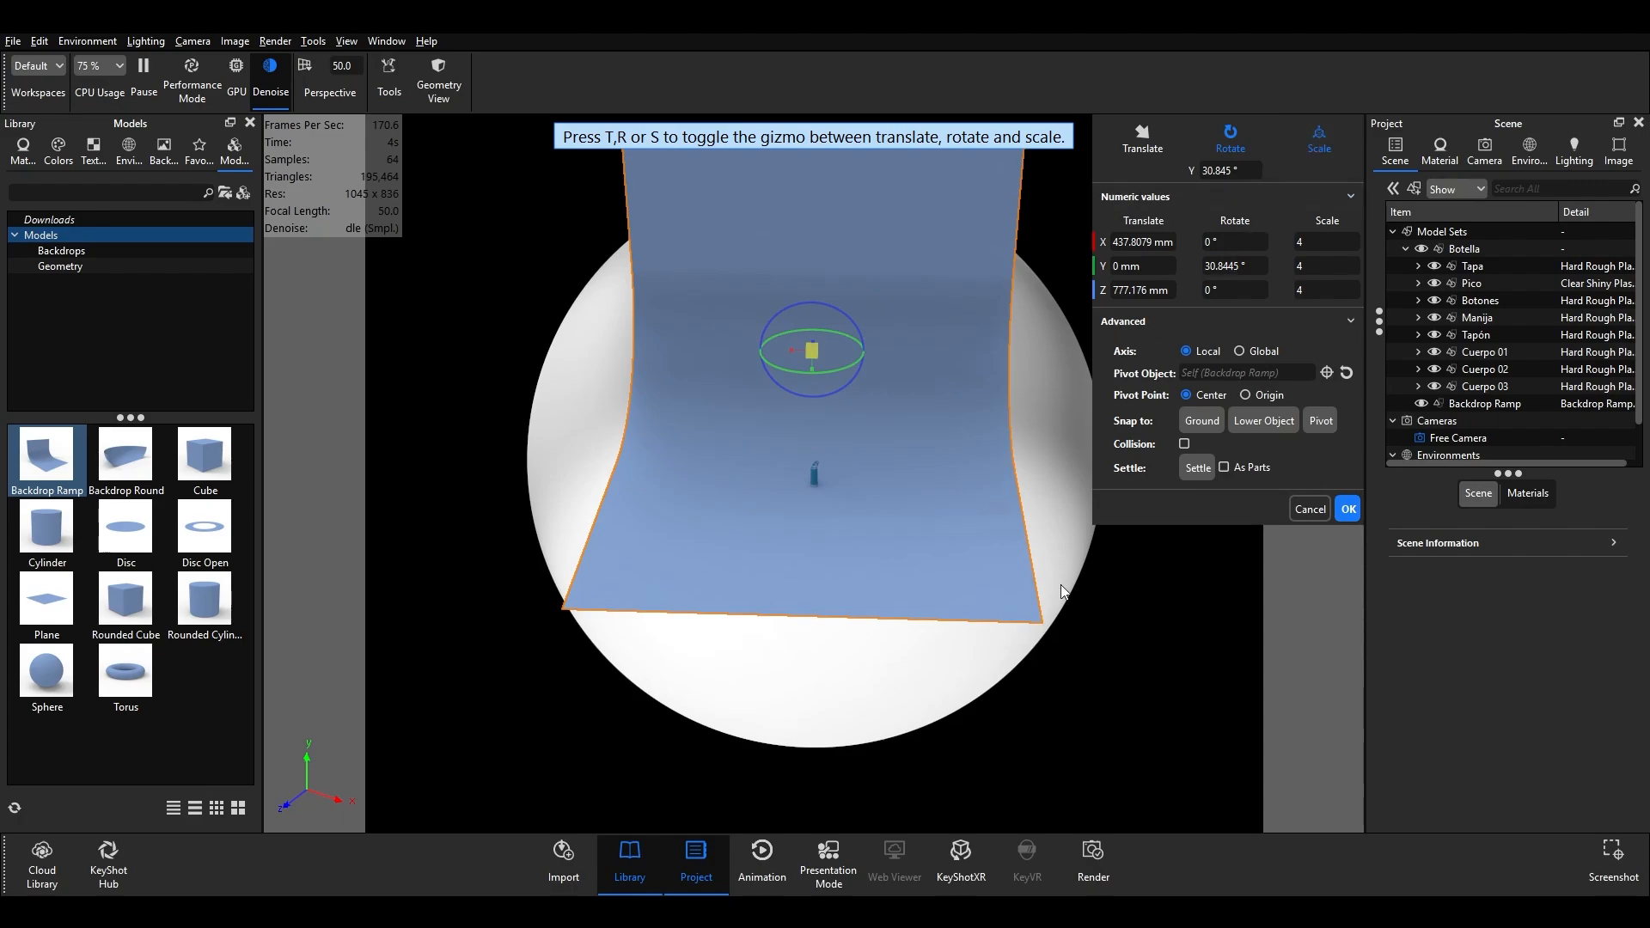
left_click_drag(1062, 591, 966, 602)
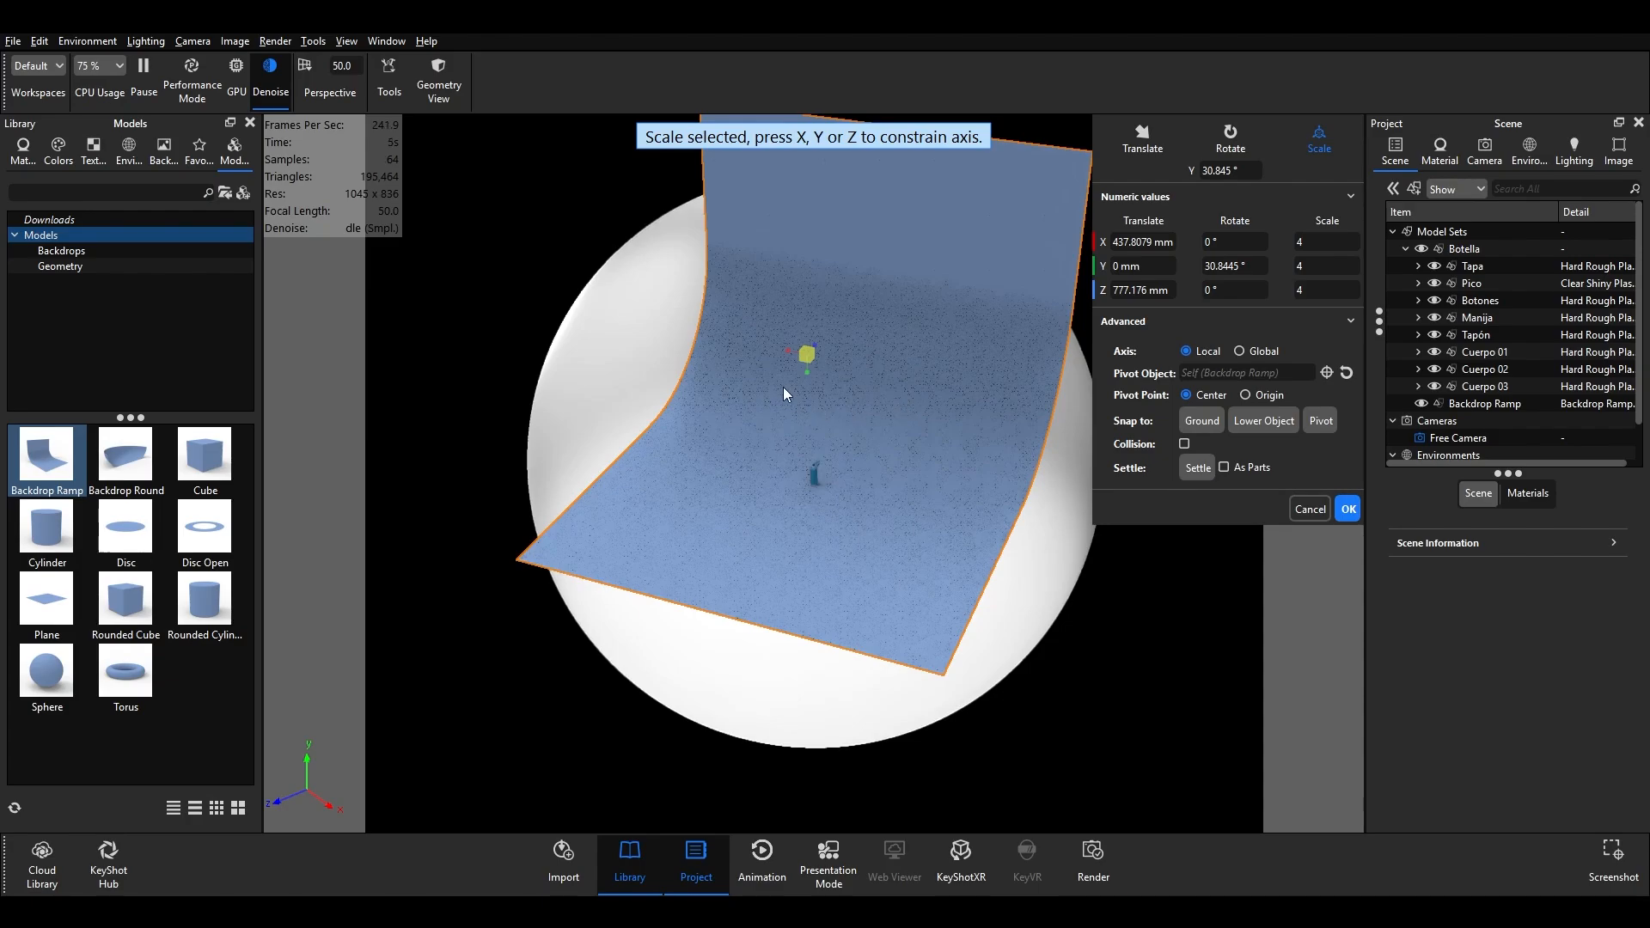
key("x")
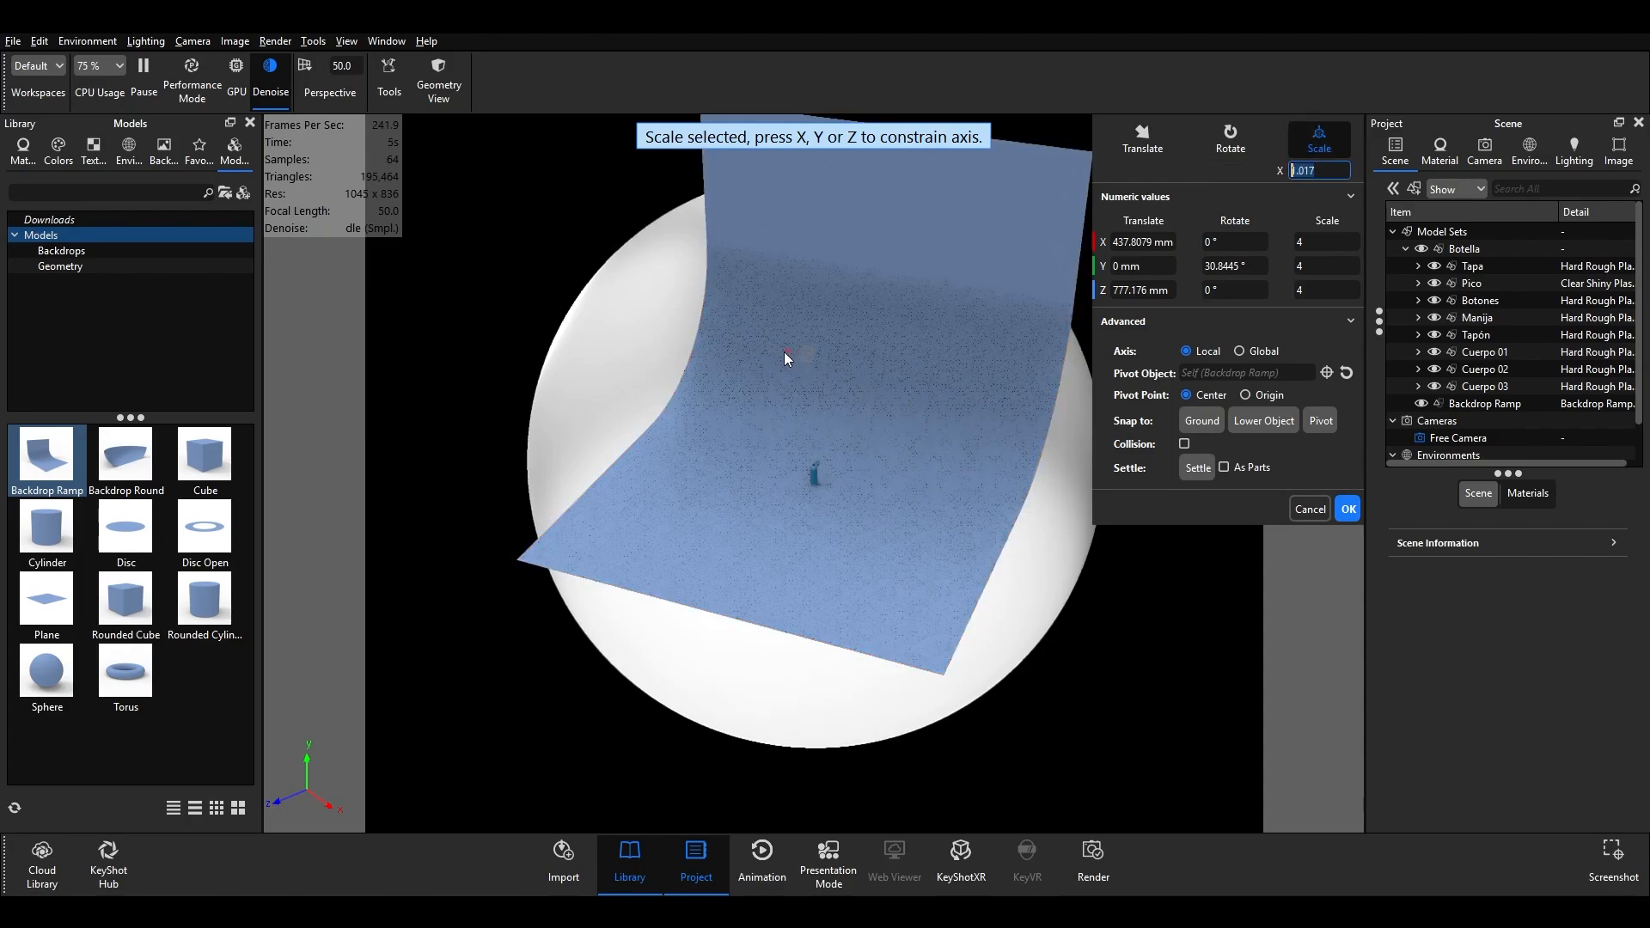
left_click_drag(788, 354, 790, 354)
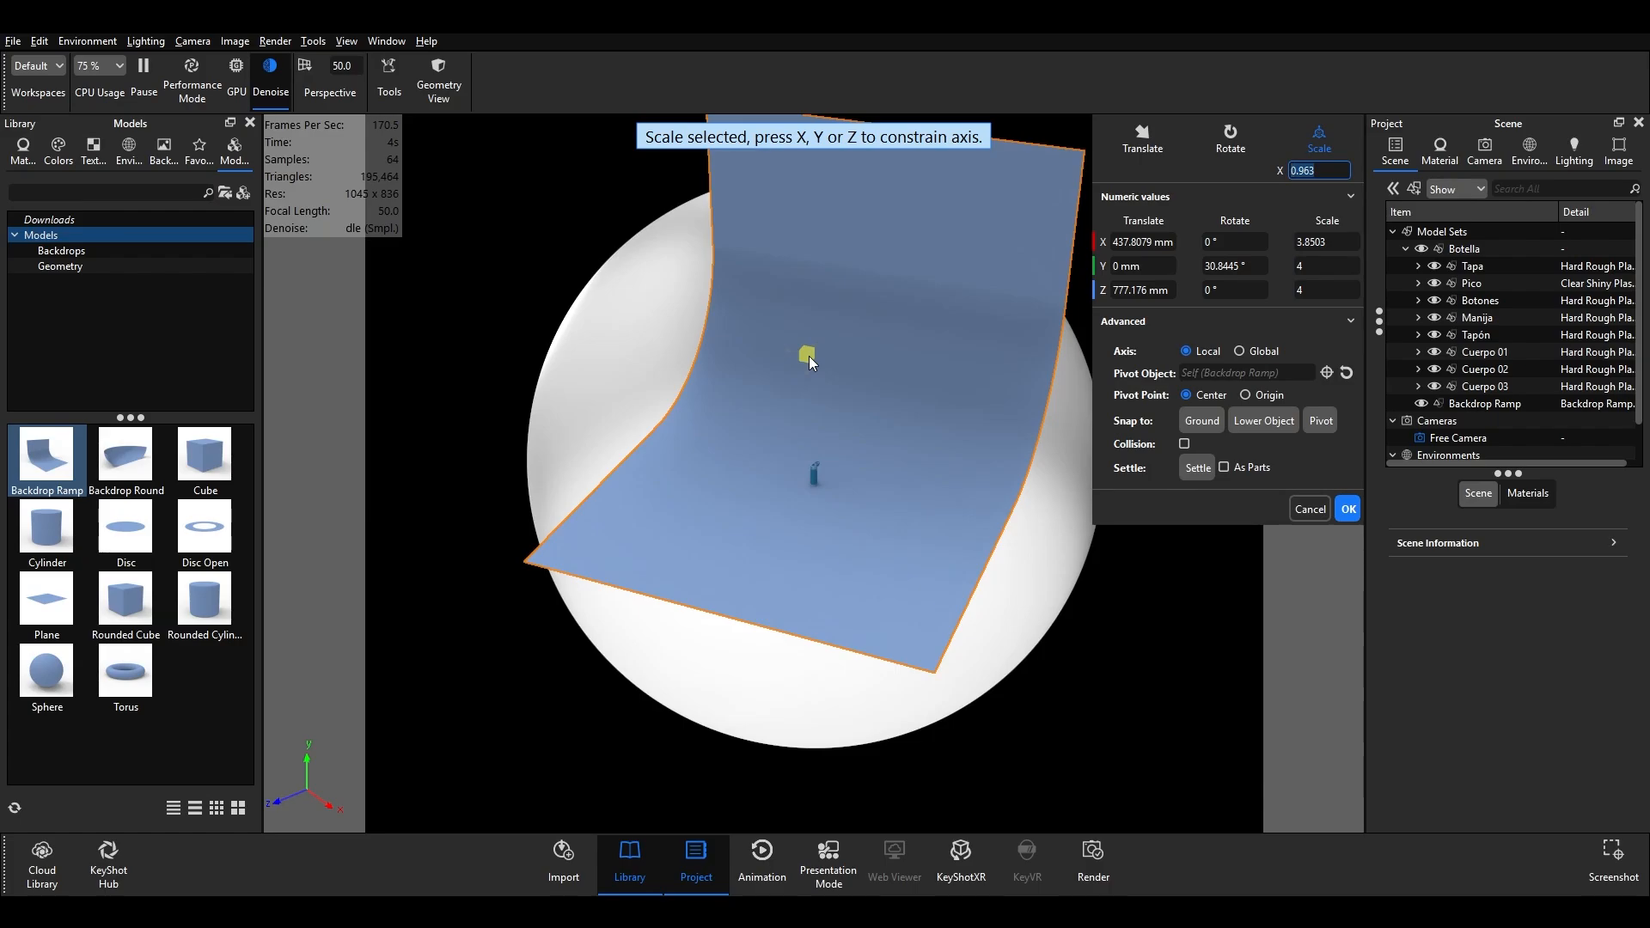
- Scale the backdrop ramp uniformly to about 4.08 on X and 4.24 on Y and Z, and snap it to the ground
left_click(808, 356)
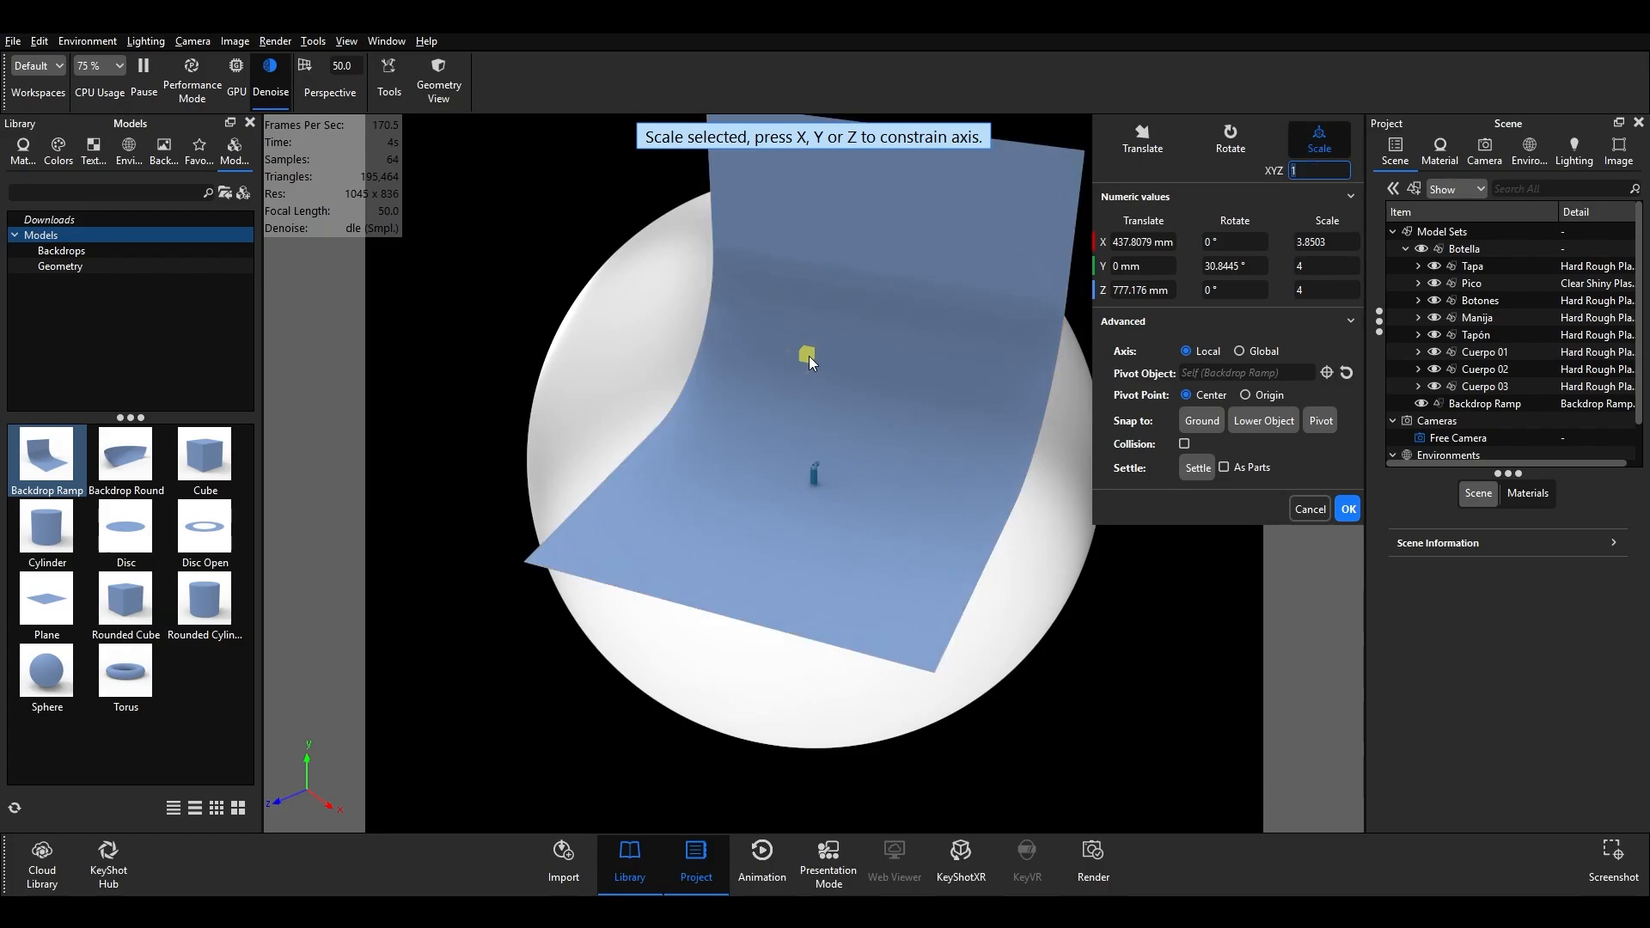
left_click_drag(808, 356, 848, 354)
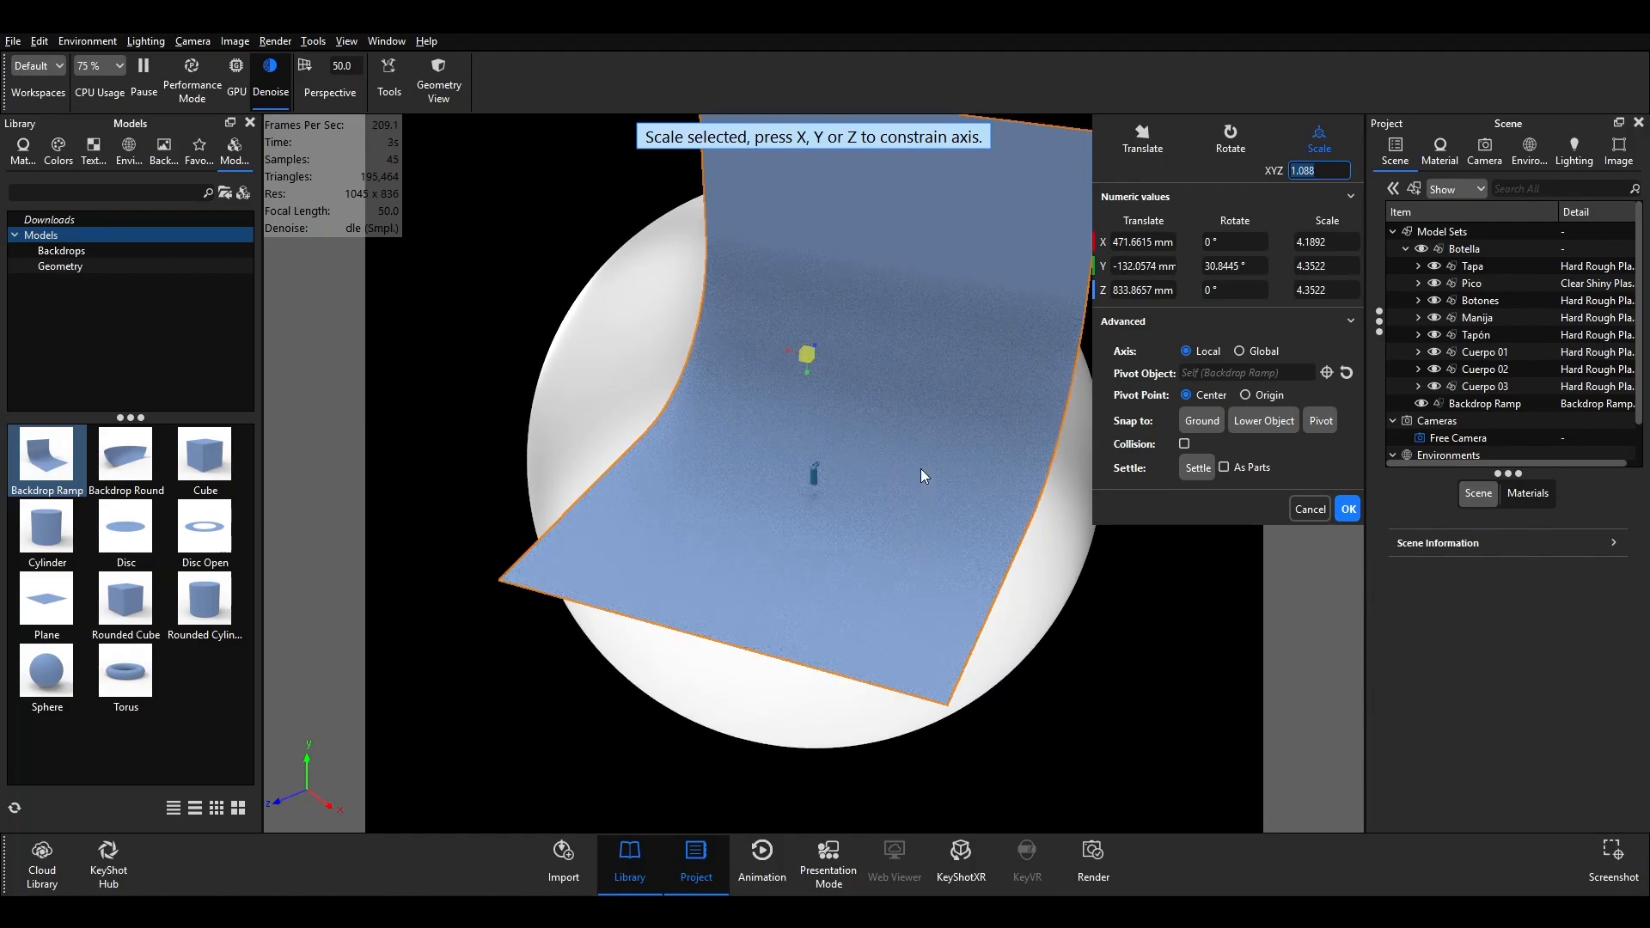
left_click_drag(916, 461, 942, 427)
left_click_drag(806, 343, 793, 342)
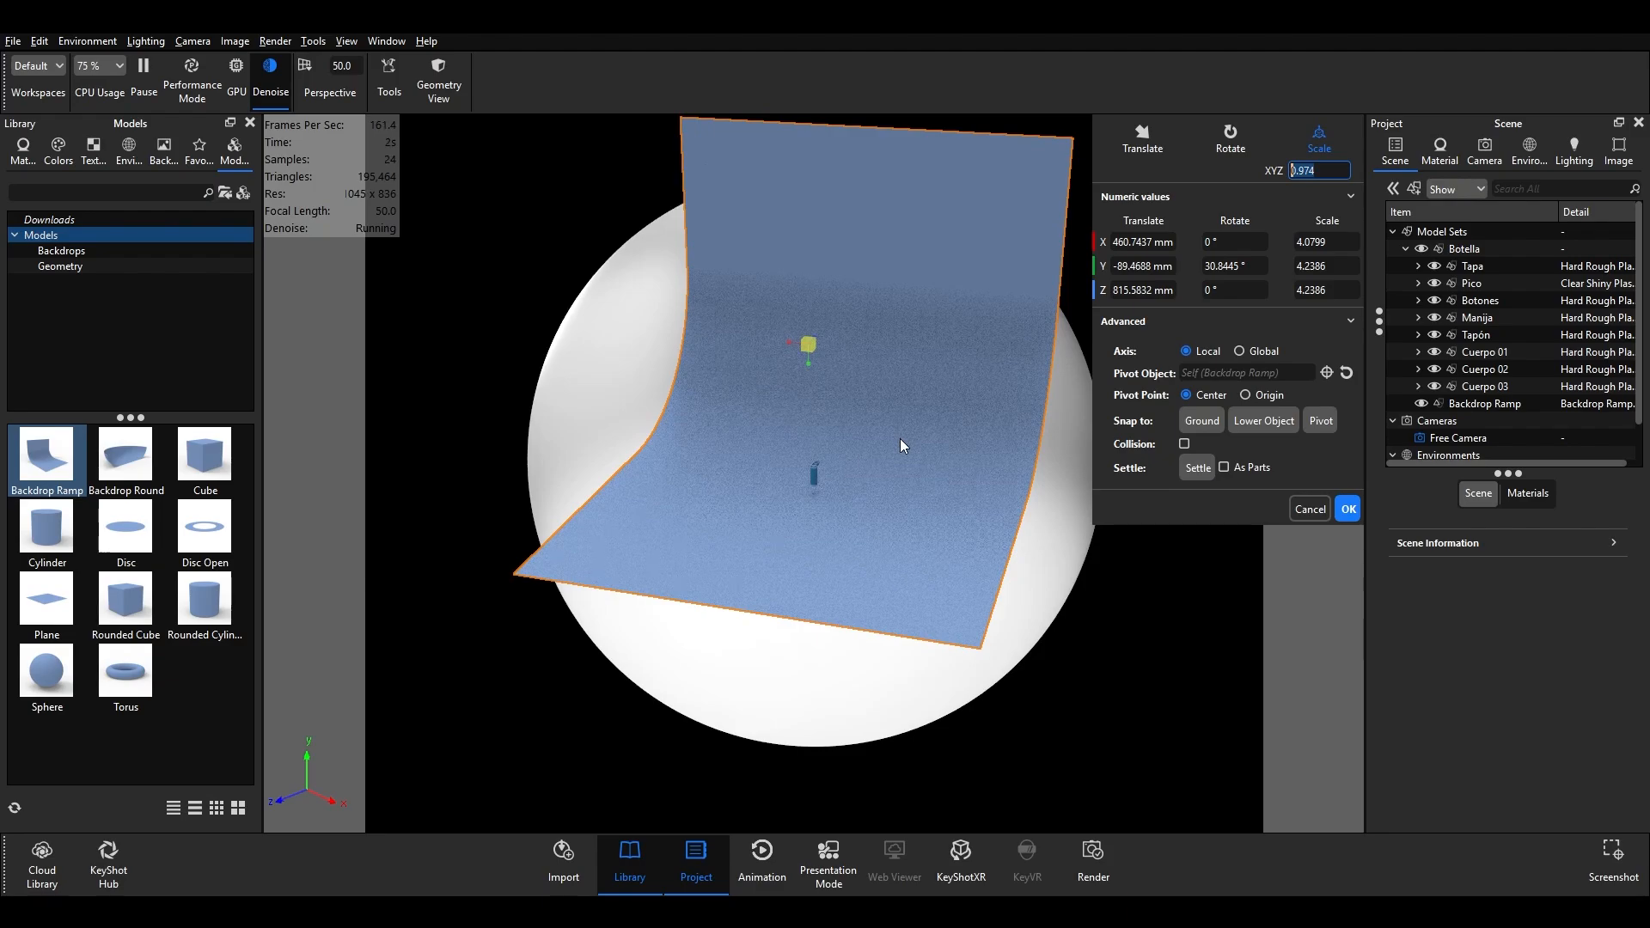
left_click_drag(894, 442, 848, 469)
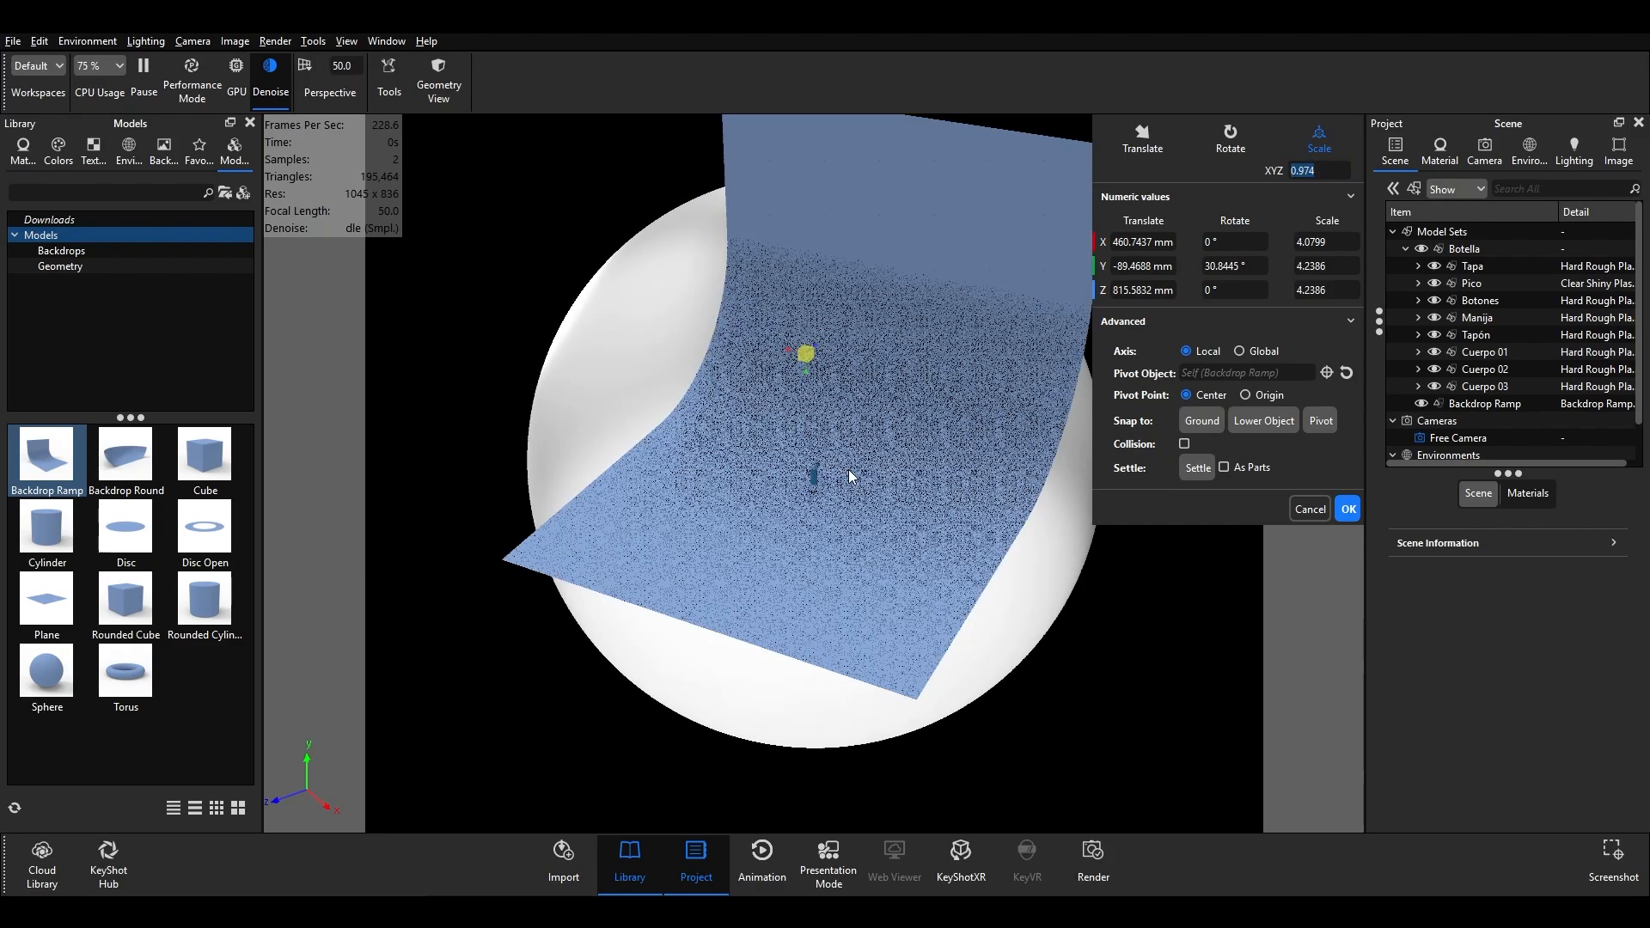
left_click(1195, 418)
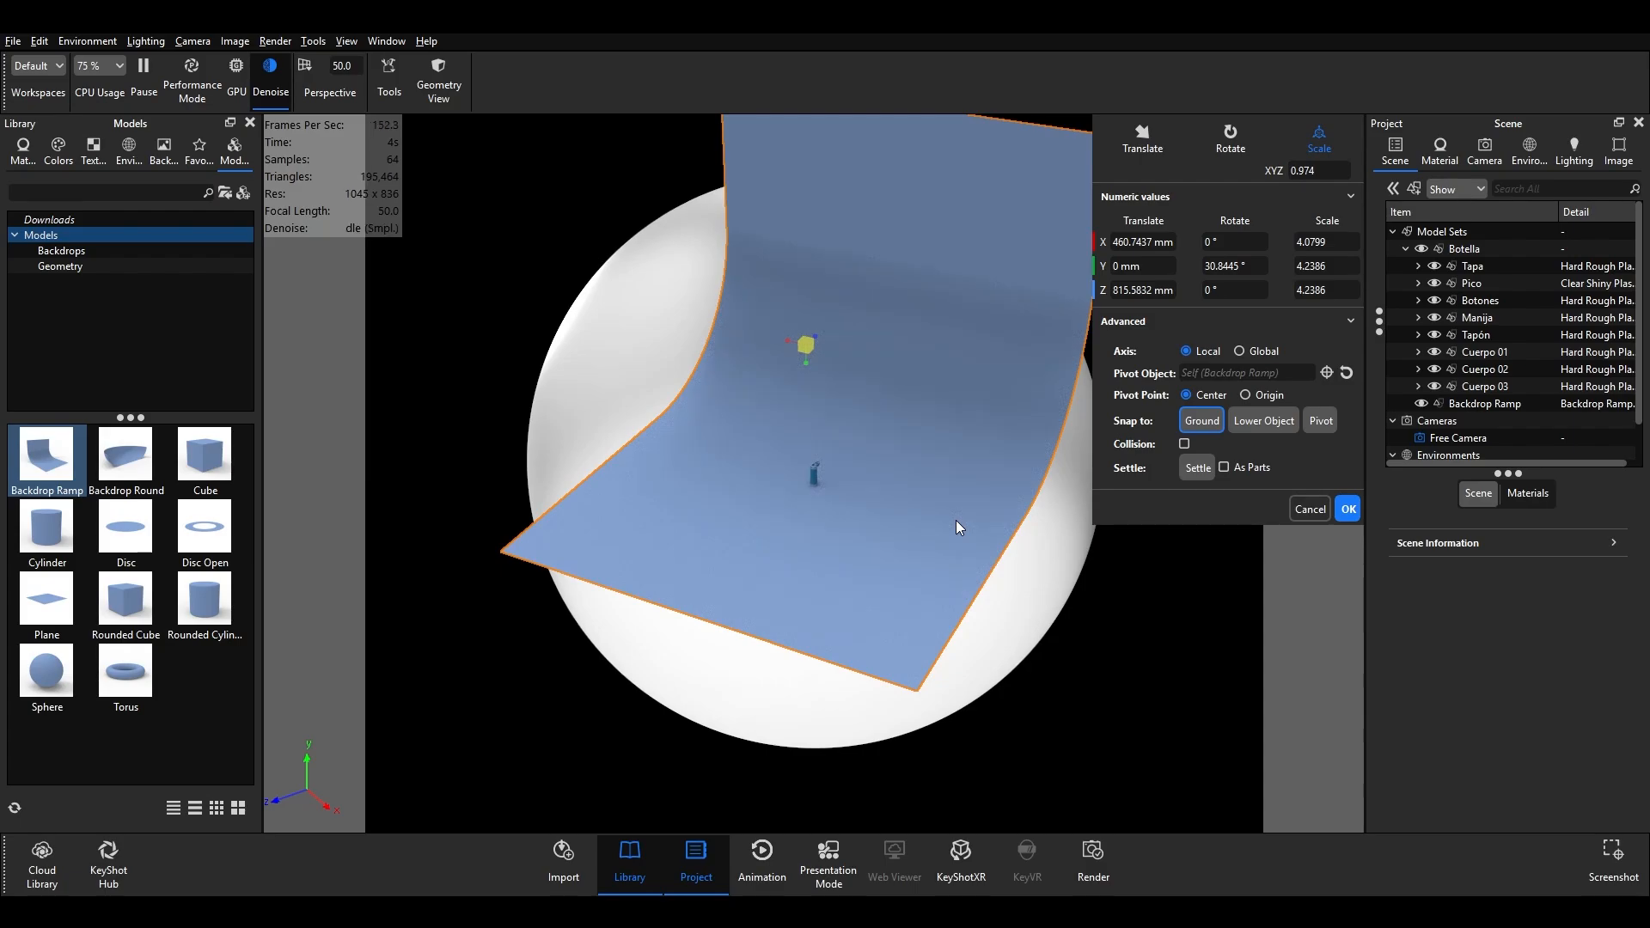
- Move the backdrop ramp along the ground to about X 172 mm and Z 458 mm, try switching the transform modes, and accept the placement
left_click(1127, 153)
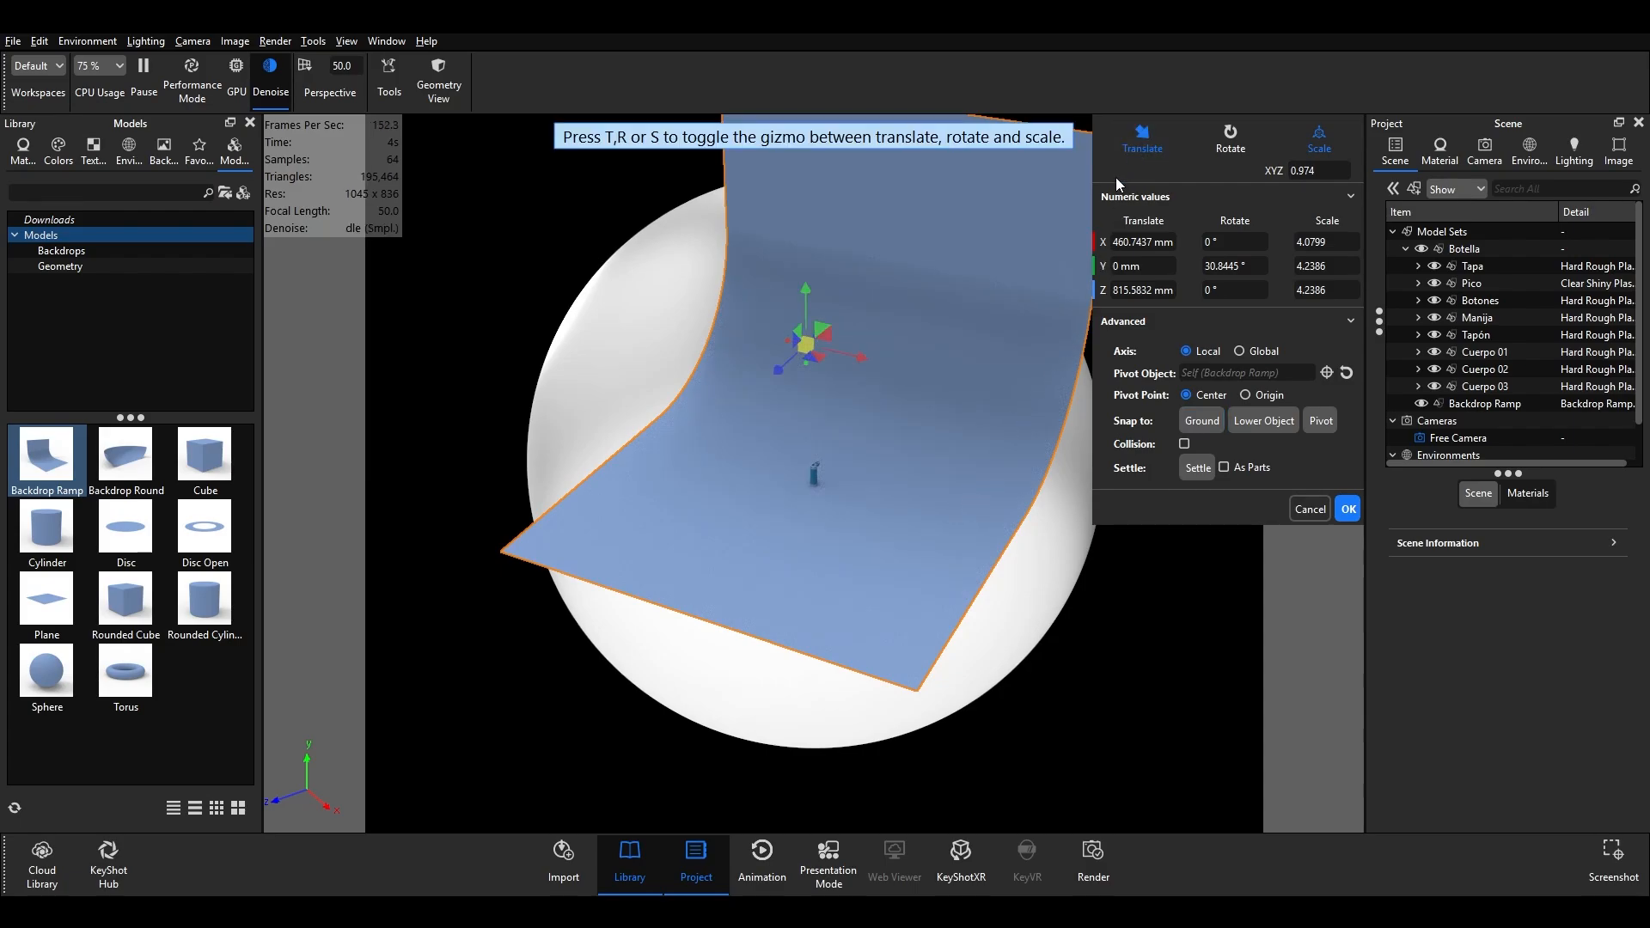
left_click_drag(777, 368, 879, 335)
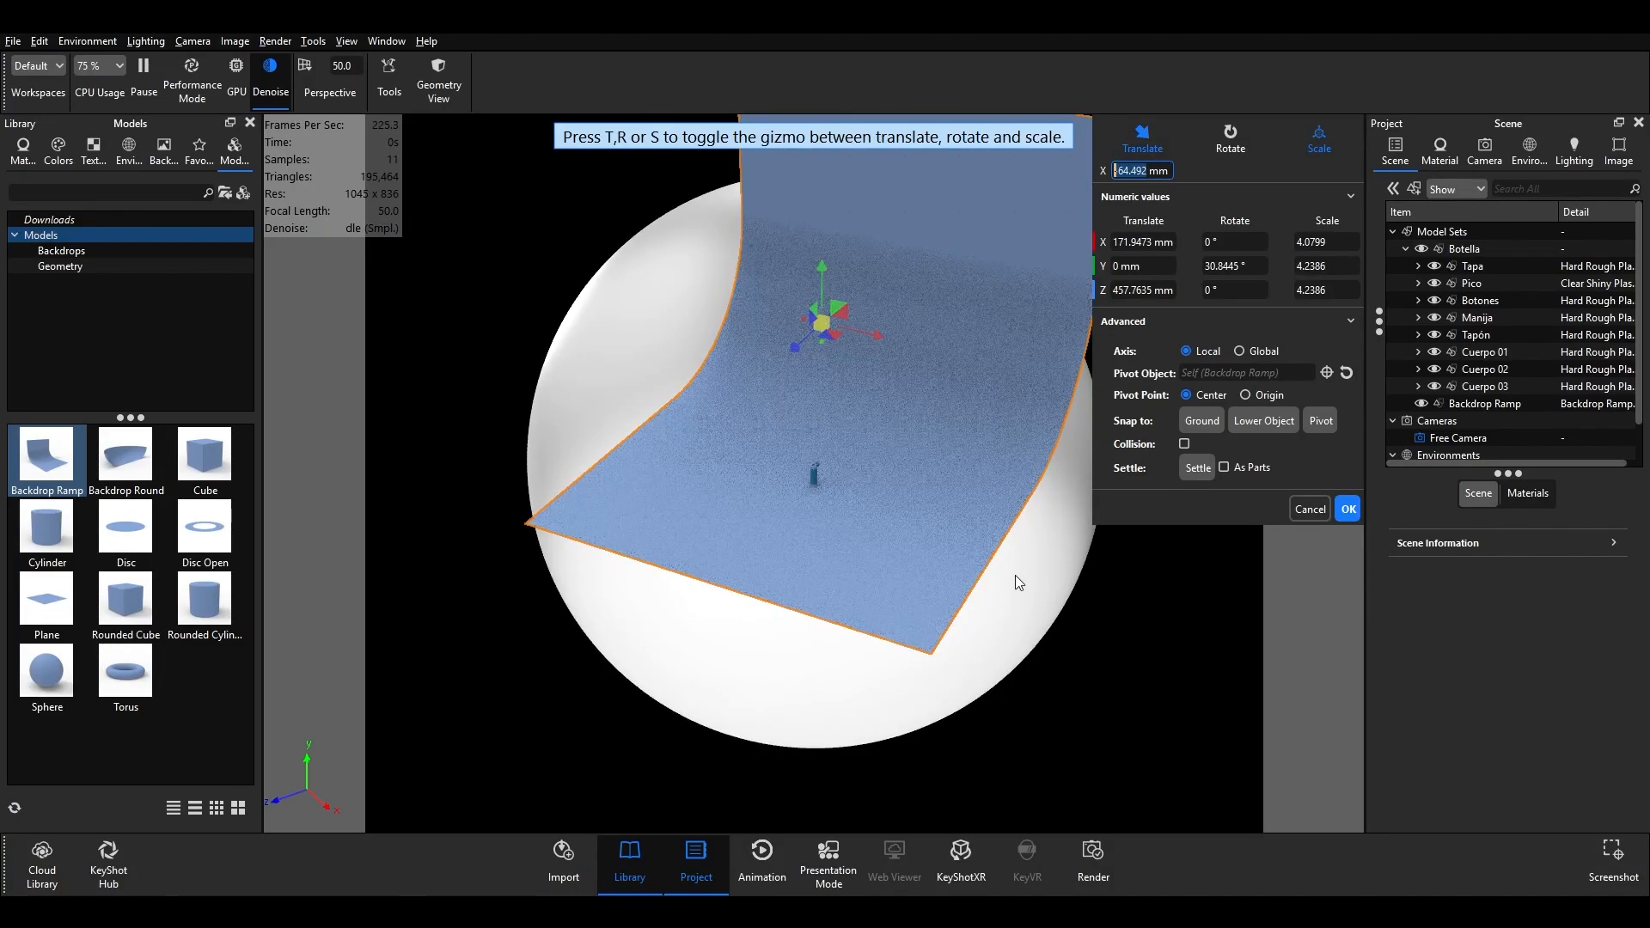
left_click_drag(1014, 575, 1059, 572)
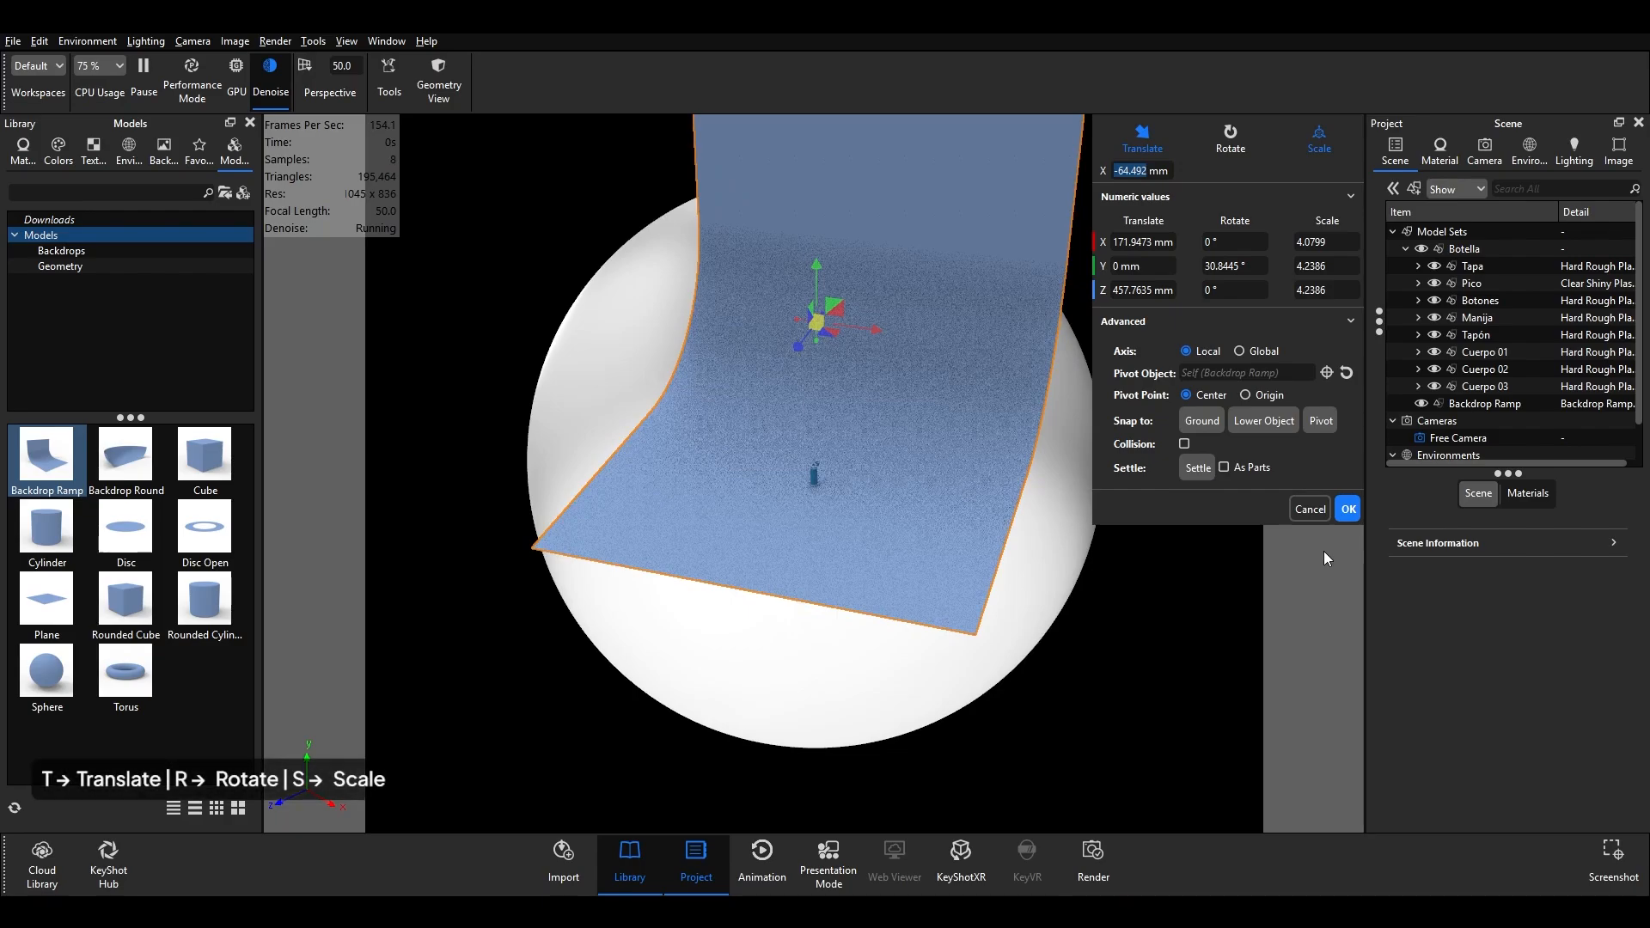
key("t")
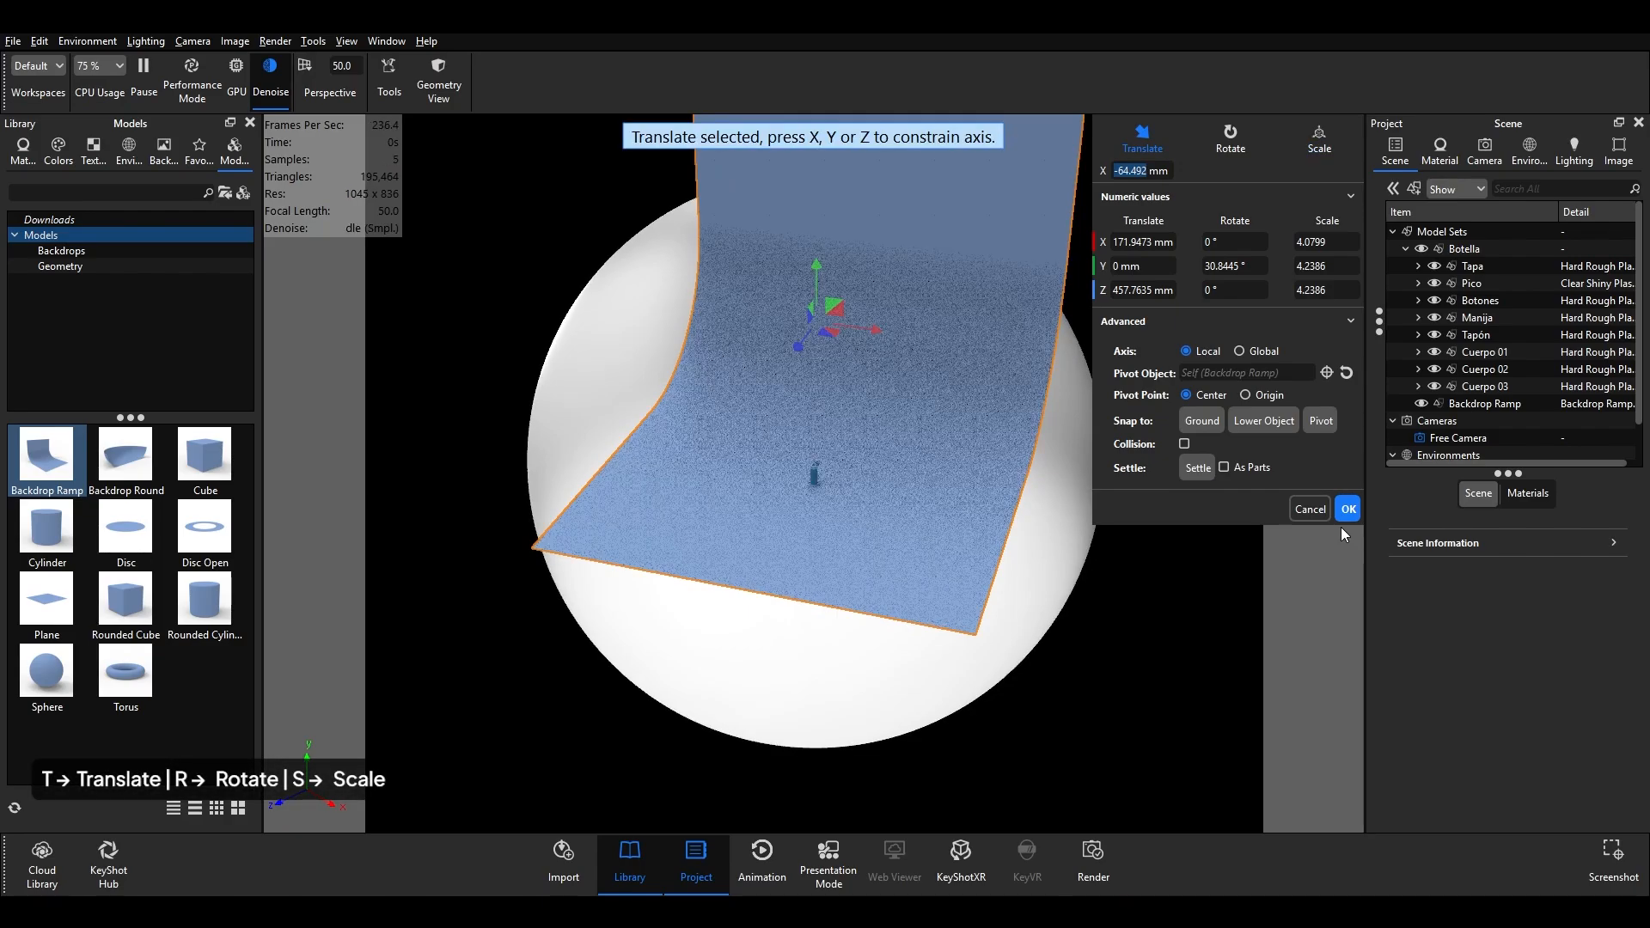
key("r")
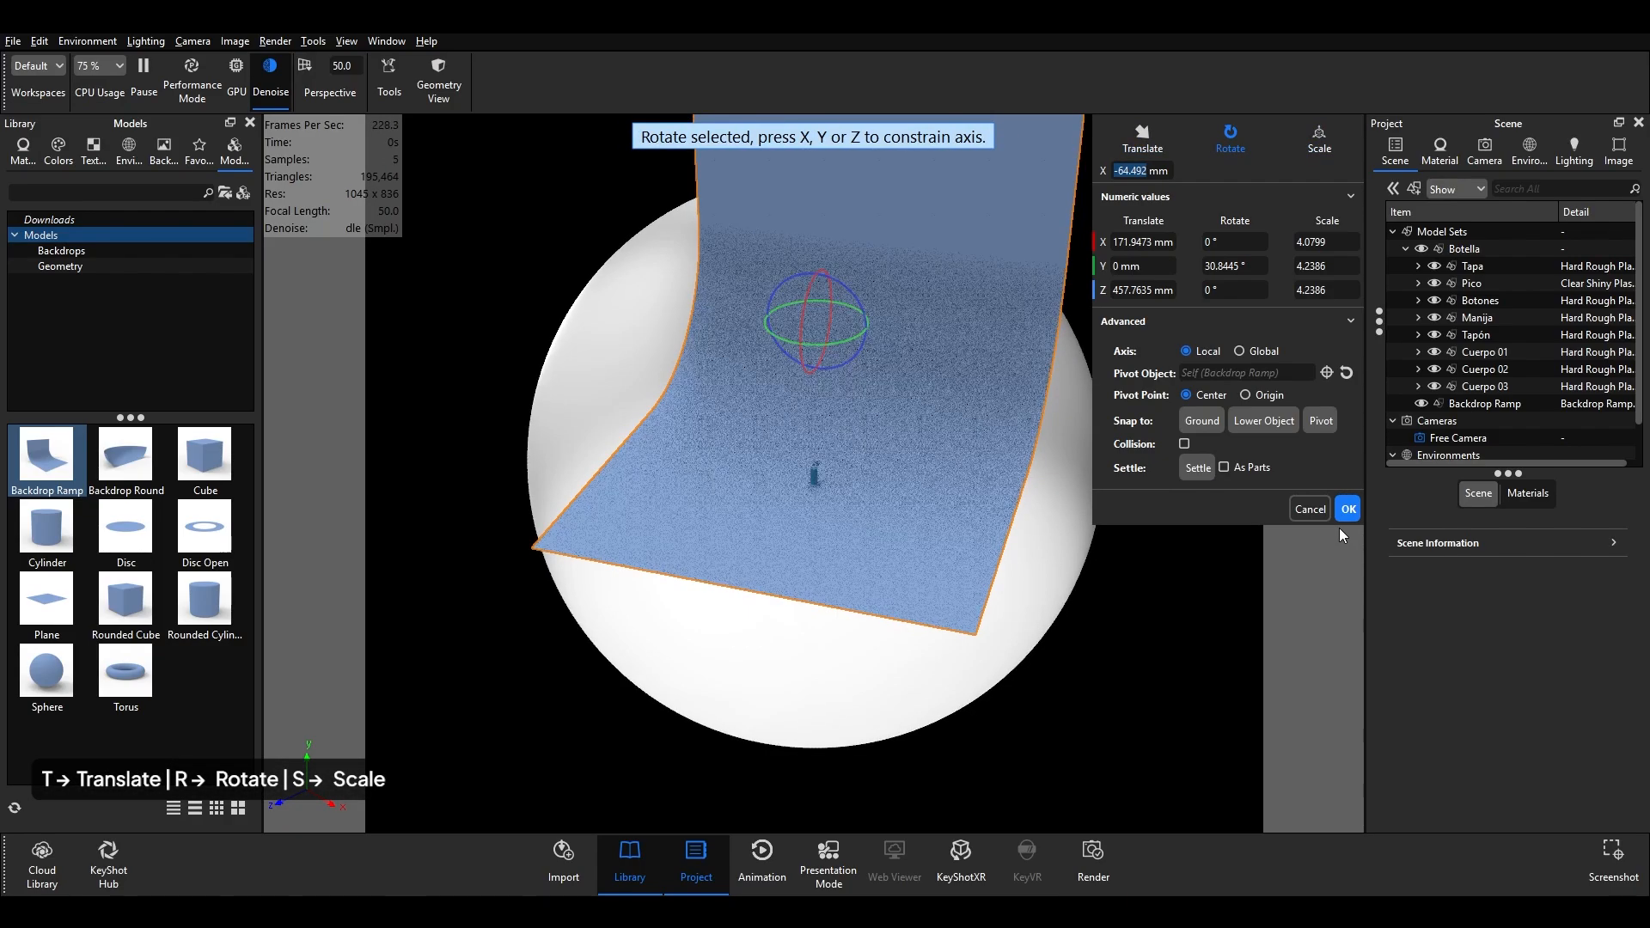
key("s")
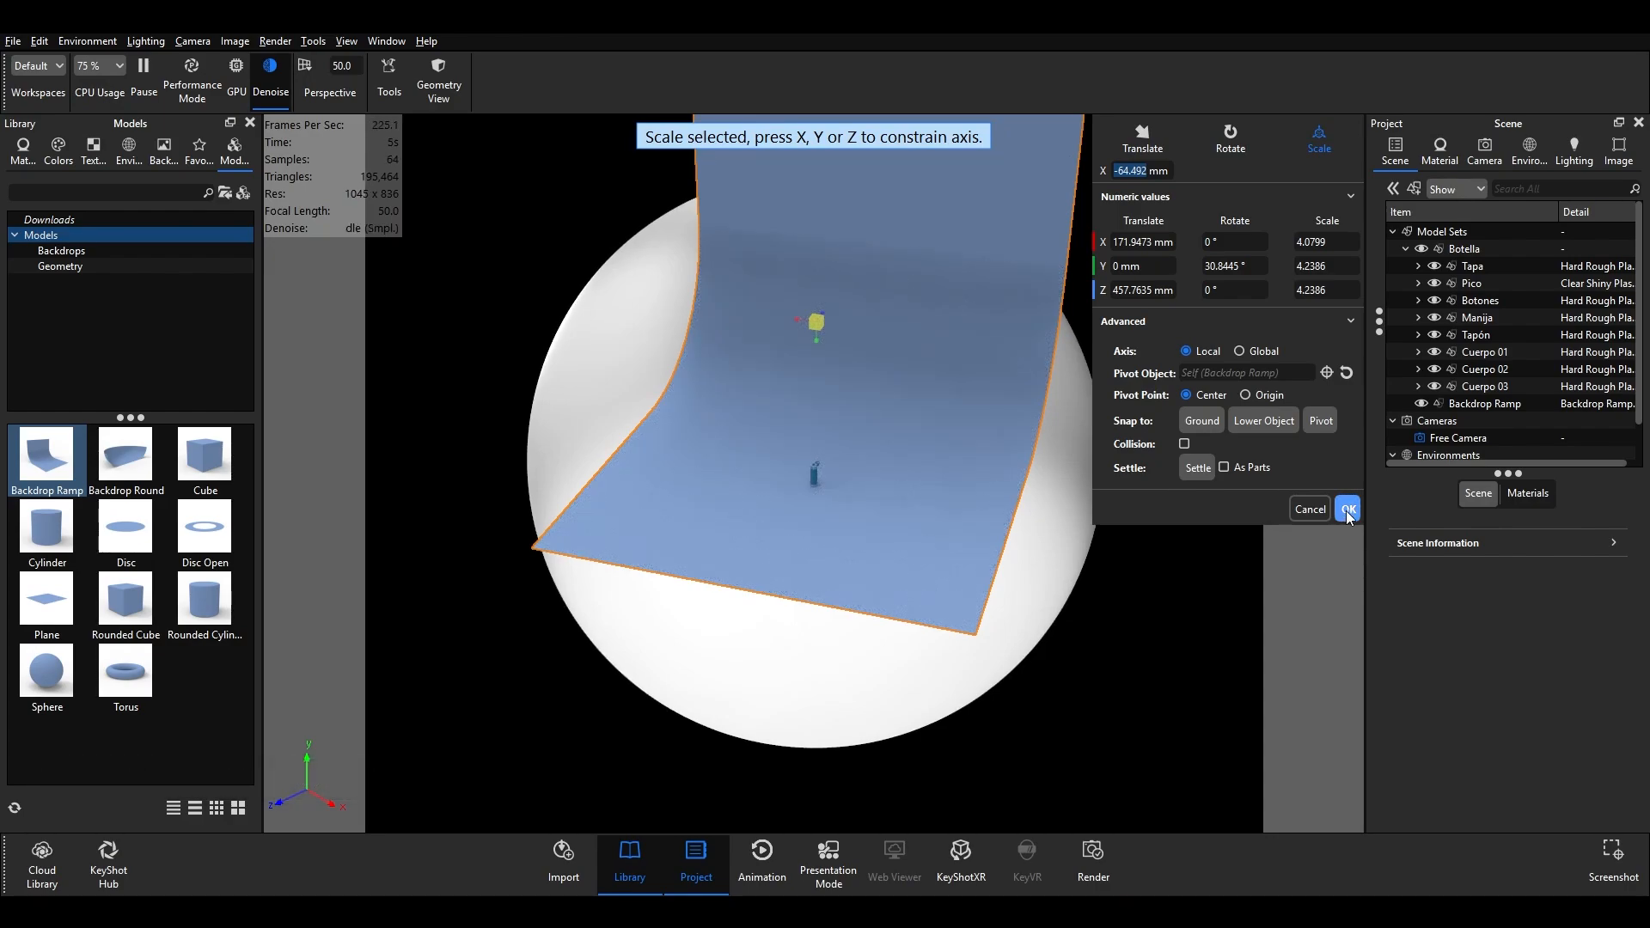
left_click(1349, 510)
left_click(1348, 509)
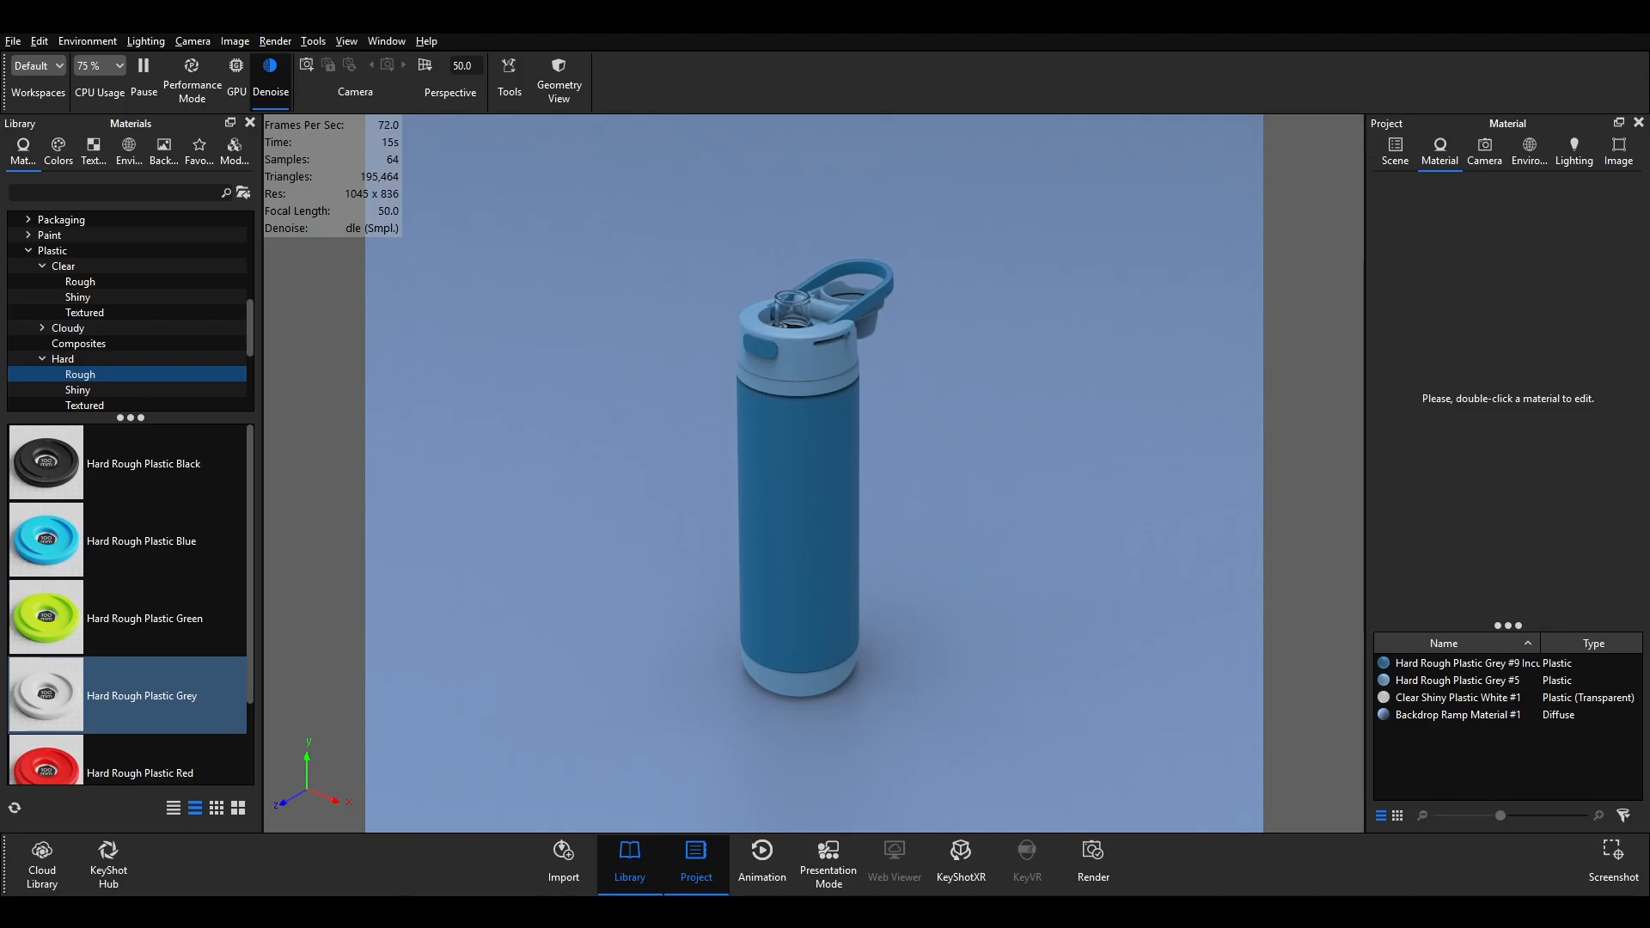
- Apply Hard Rough Plastic Grey to the backdrop ramp and open that material's properties
left_click_drag(172, 696, 557, 515)
left_click(997, 472)
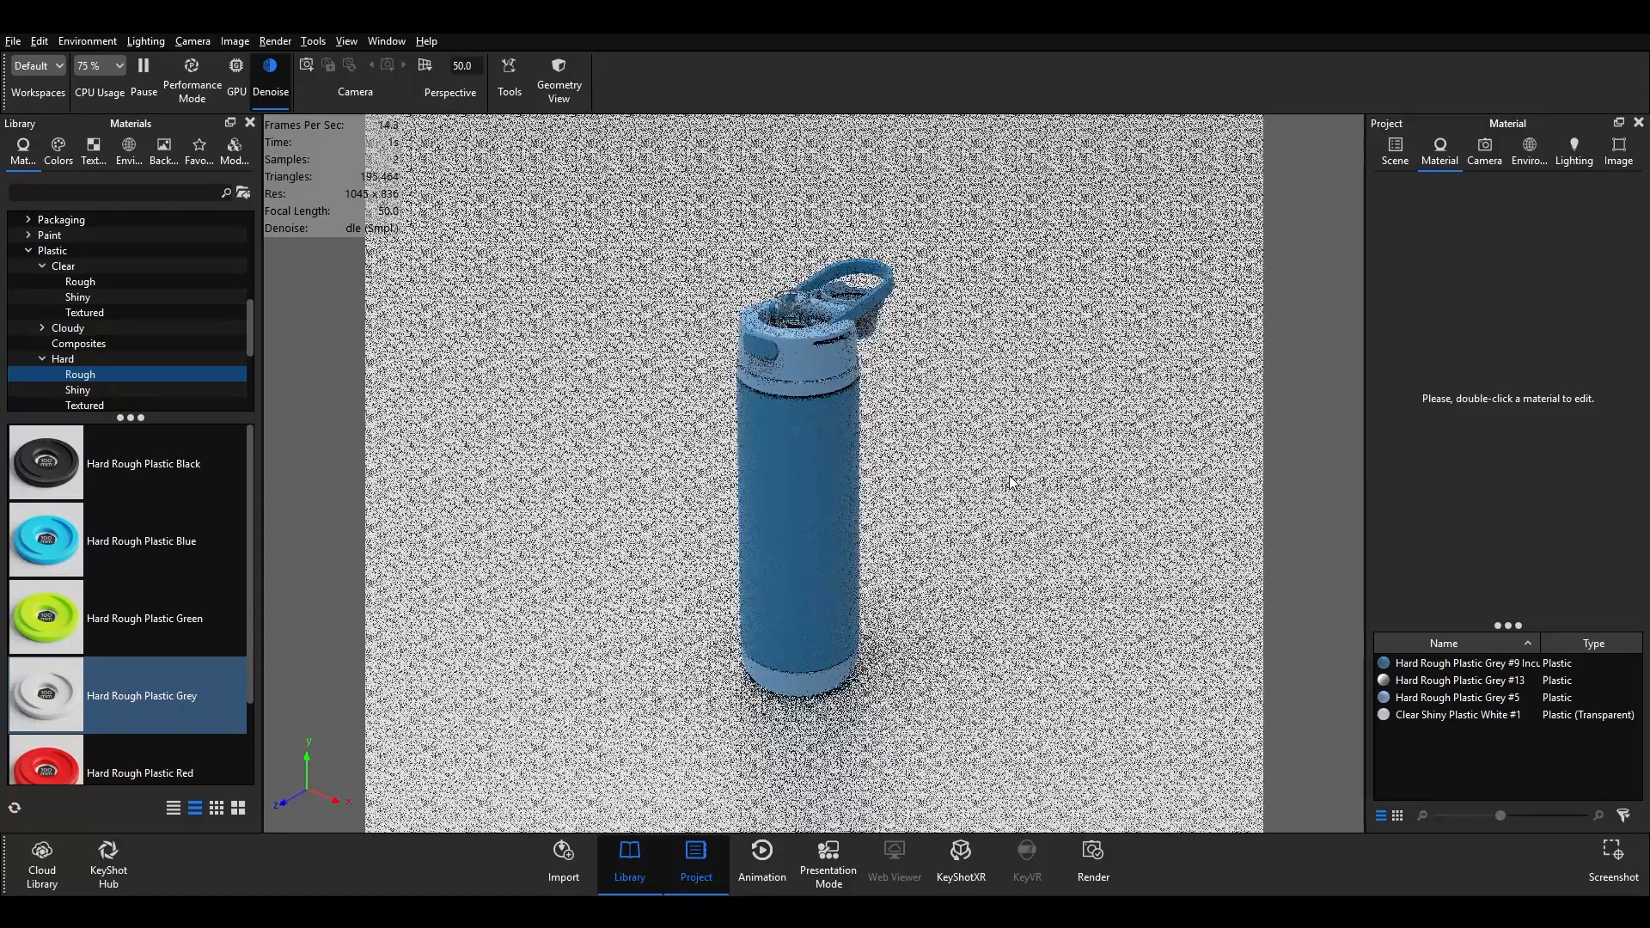
double_click(1174, 479)
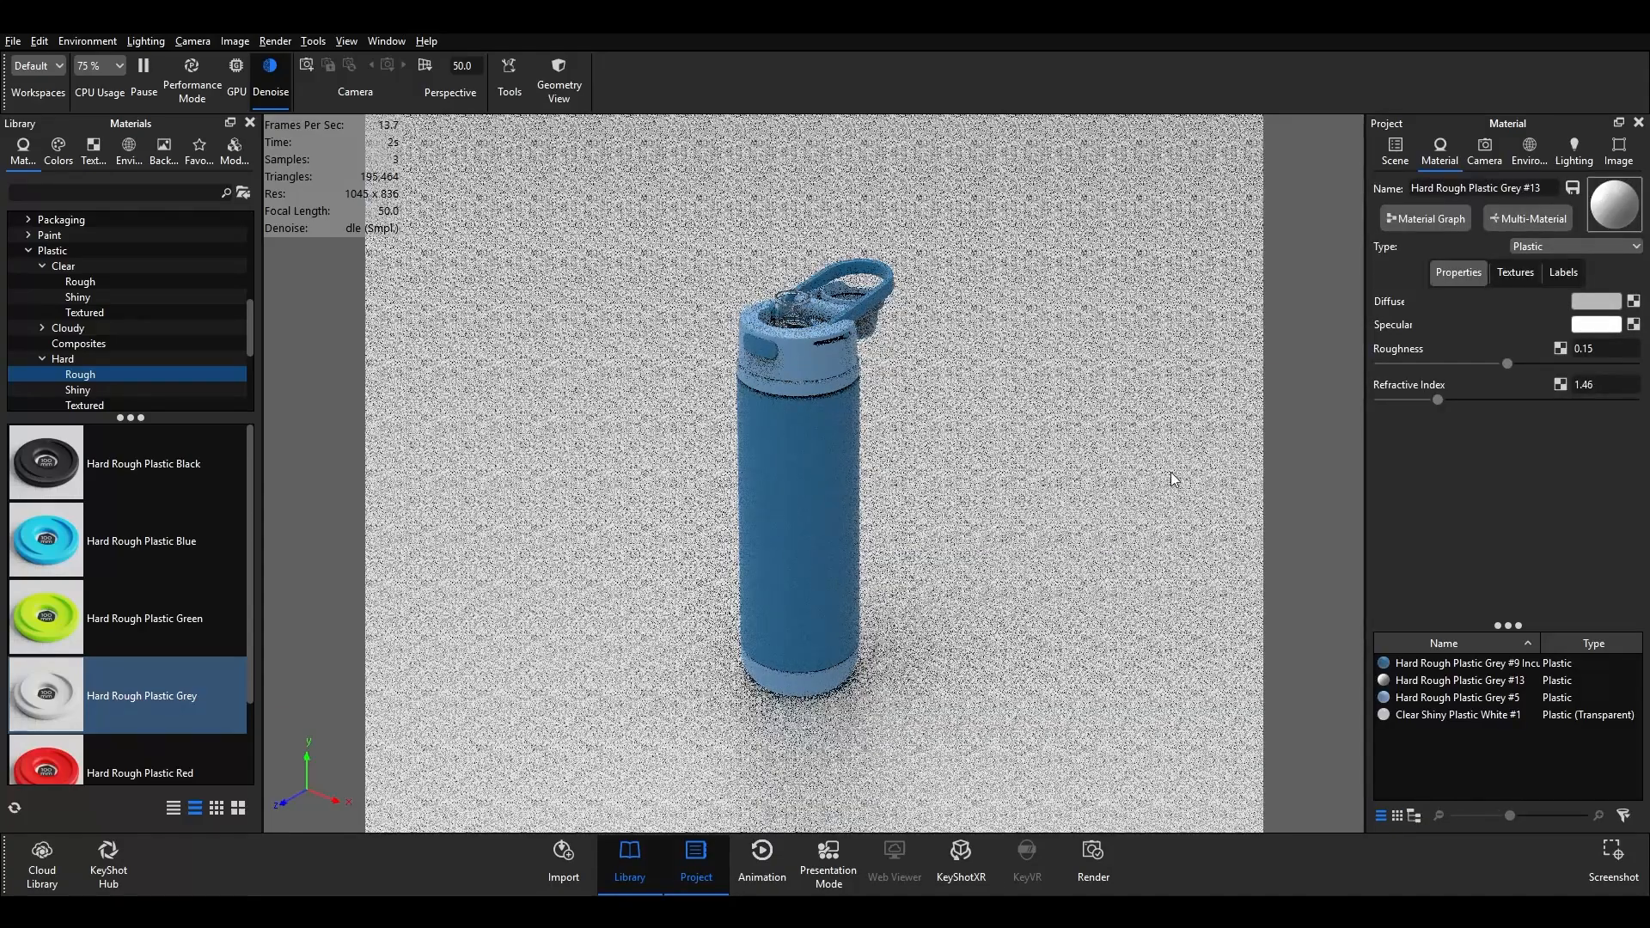
- Set the backdrop material's roughness to 0.3 and give it a muted slate-blue color from PANTONE+ PMS Solid Coated-V5
left_click(1605, 348)
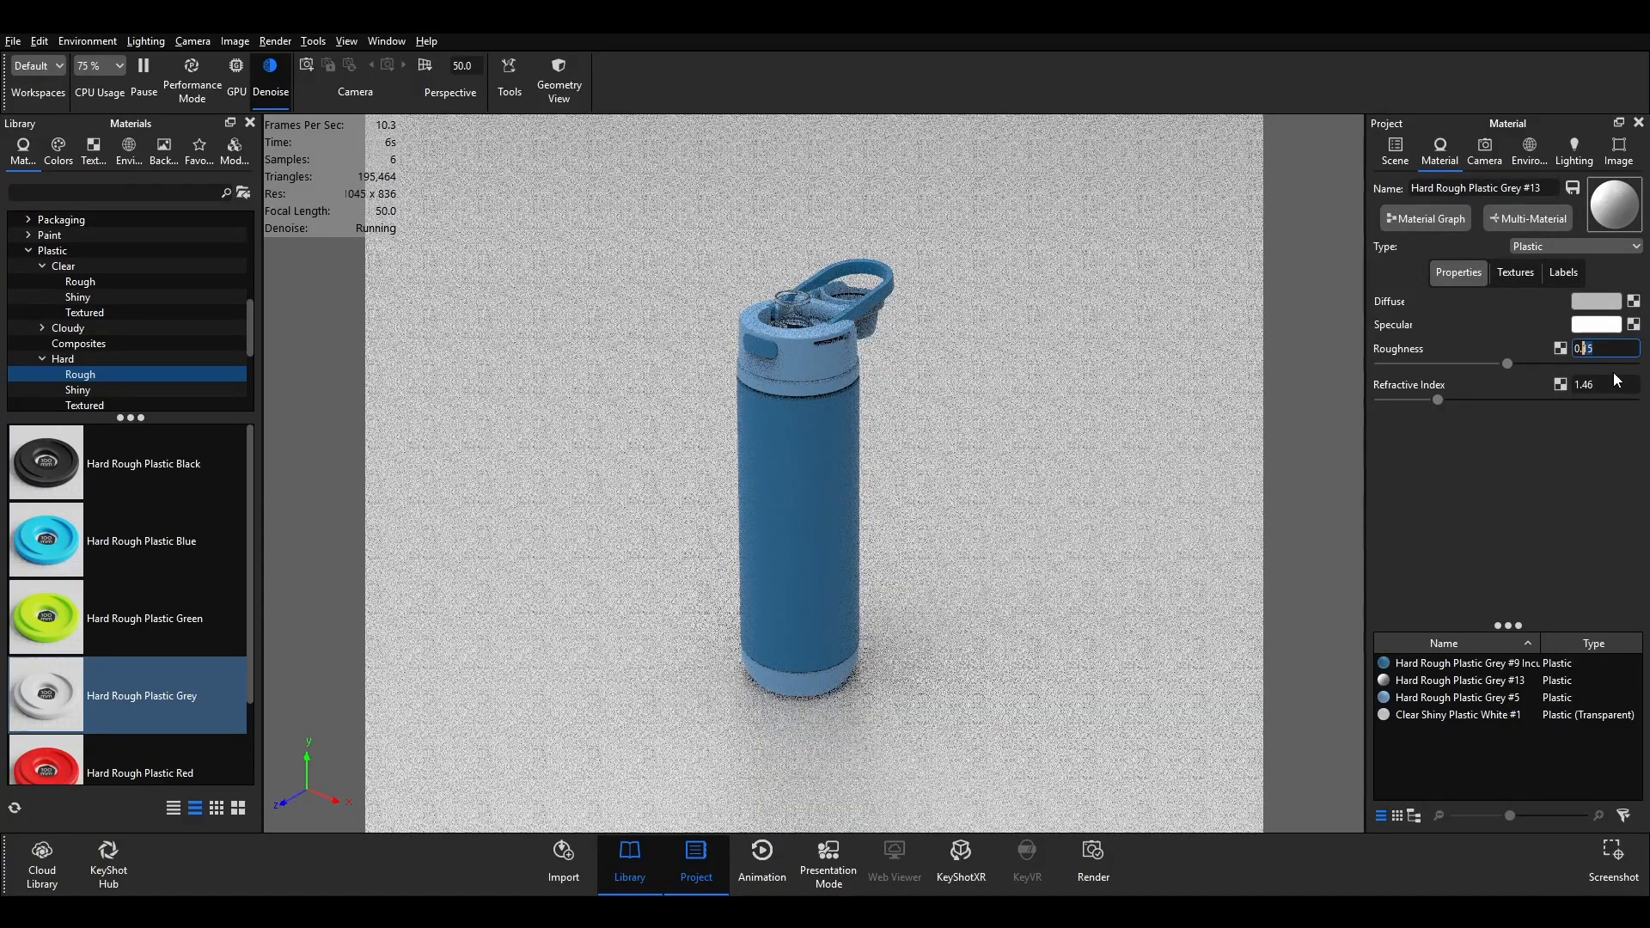
type("0.3")
key("Return")
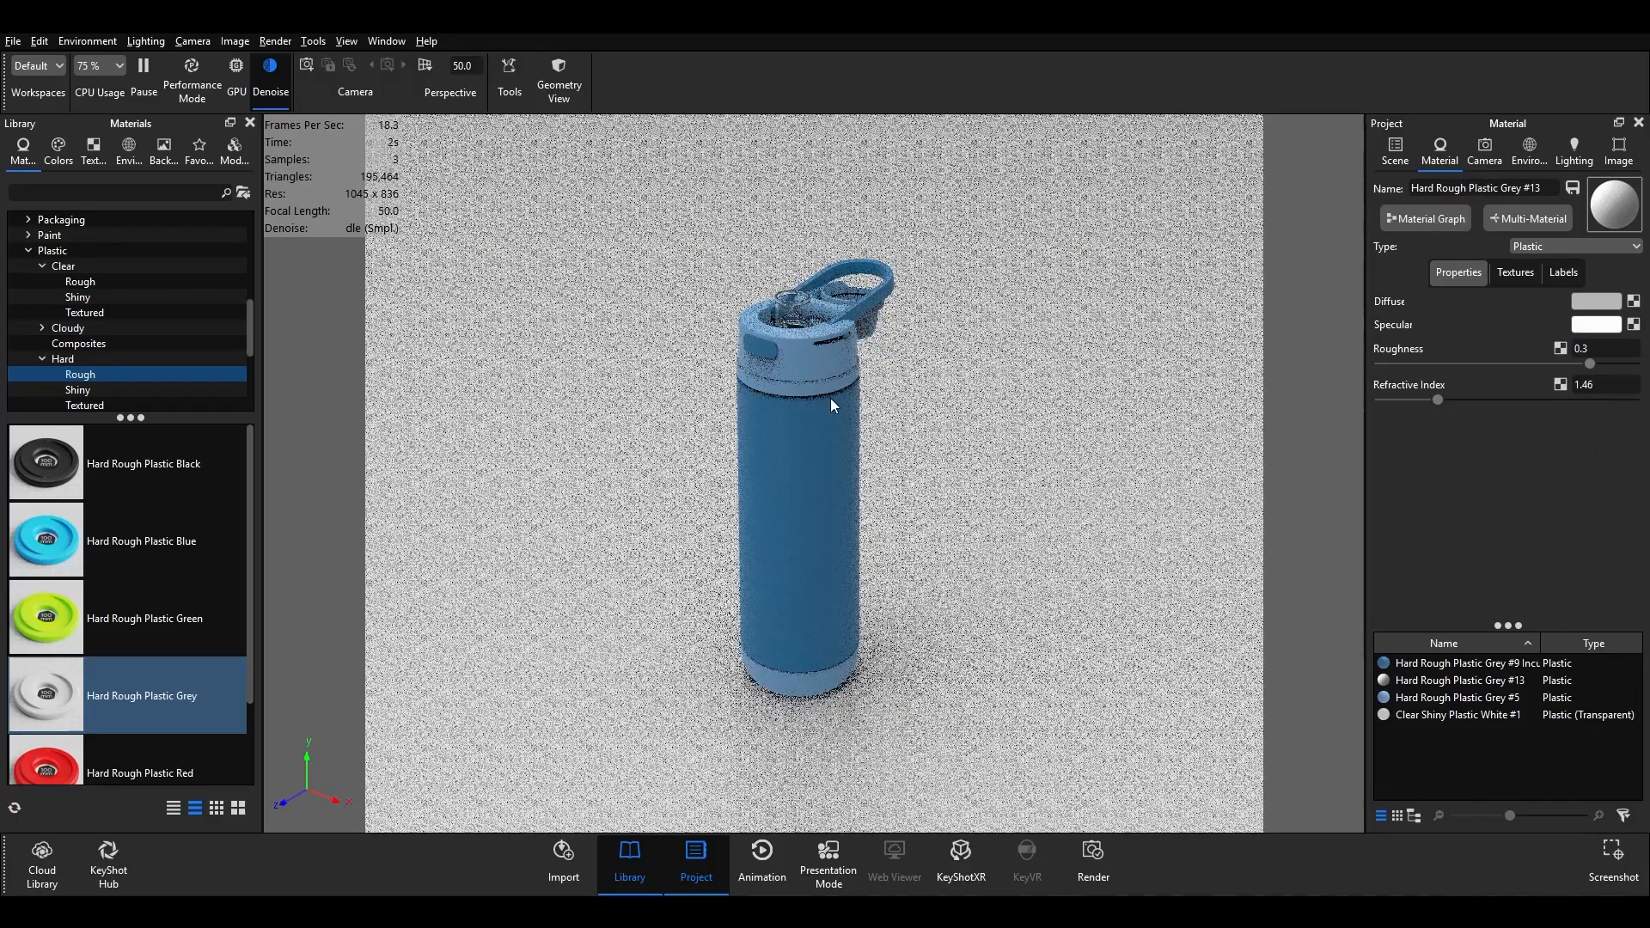
left_click(57, 151)
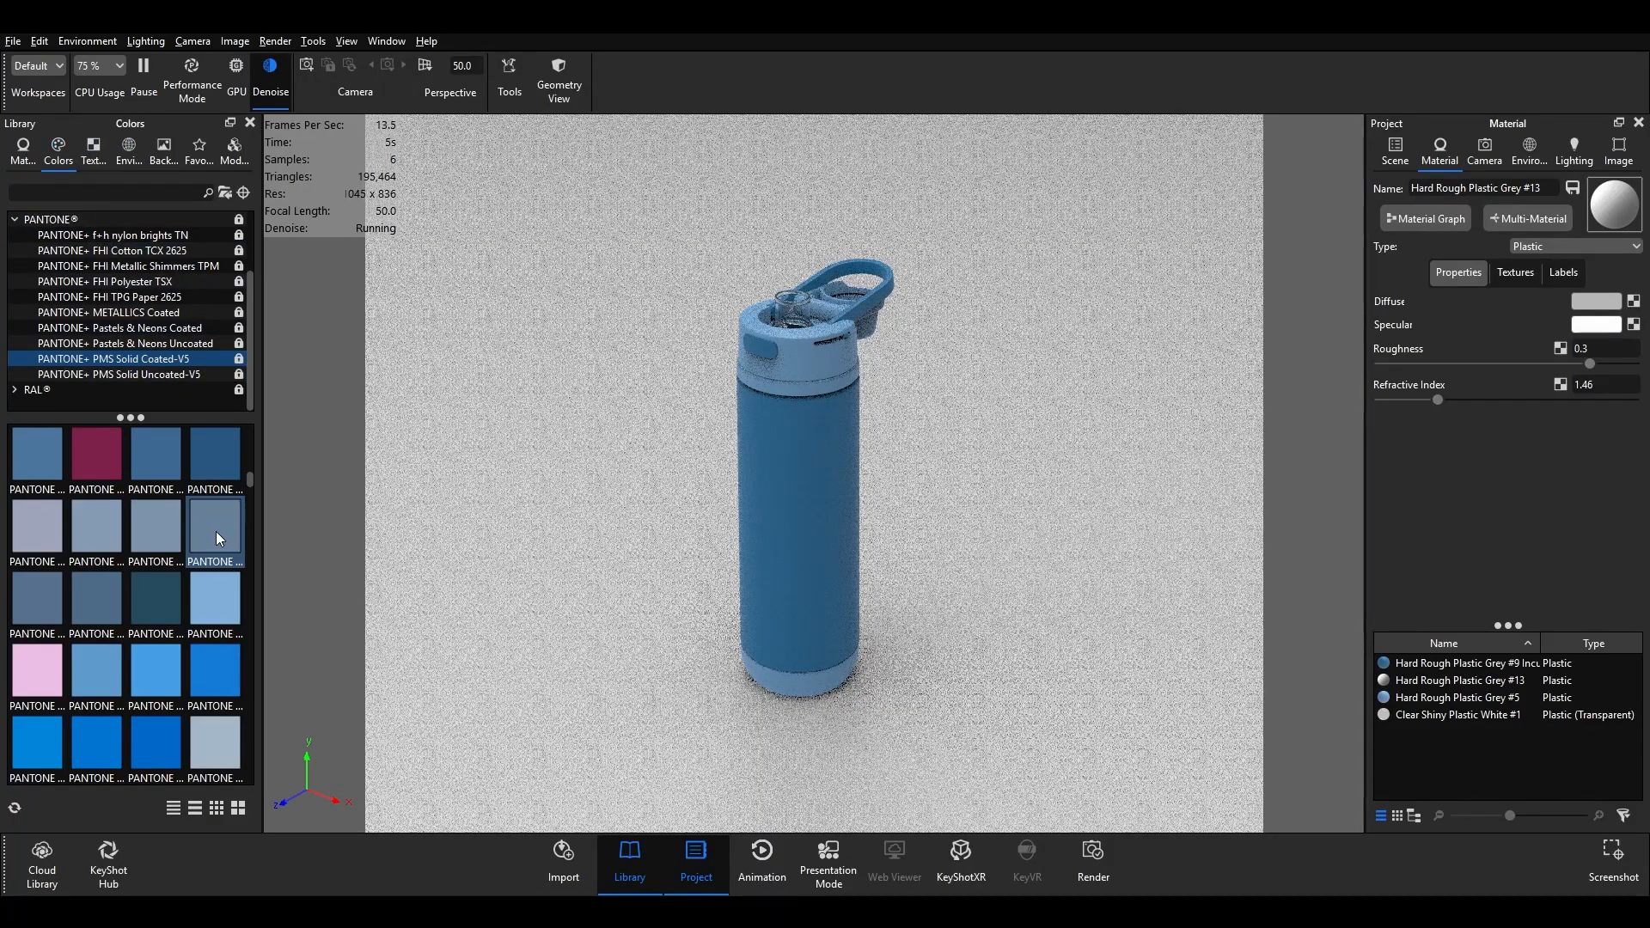
left_click_drag(215, 531, 507, 528)
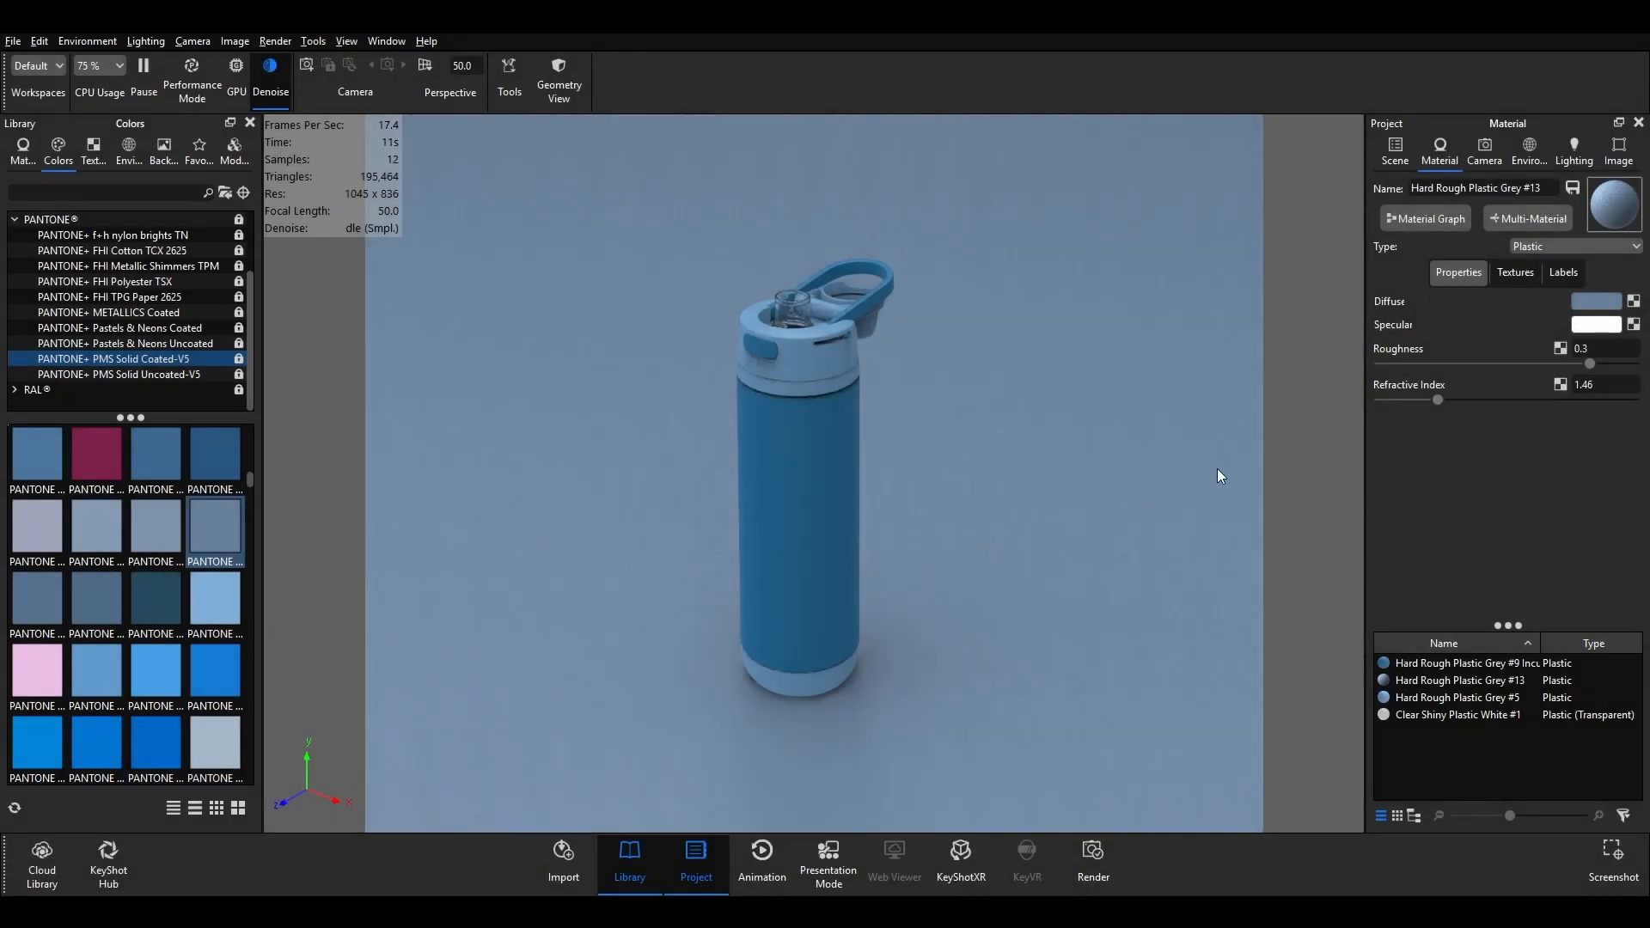
- Set the image resolution to the portrait preset 1200 x 1600
left_click(1630, 157)
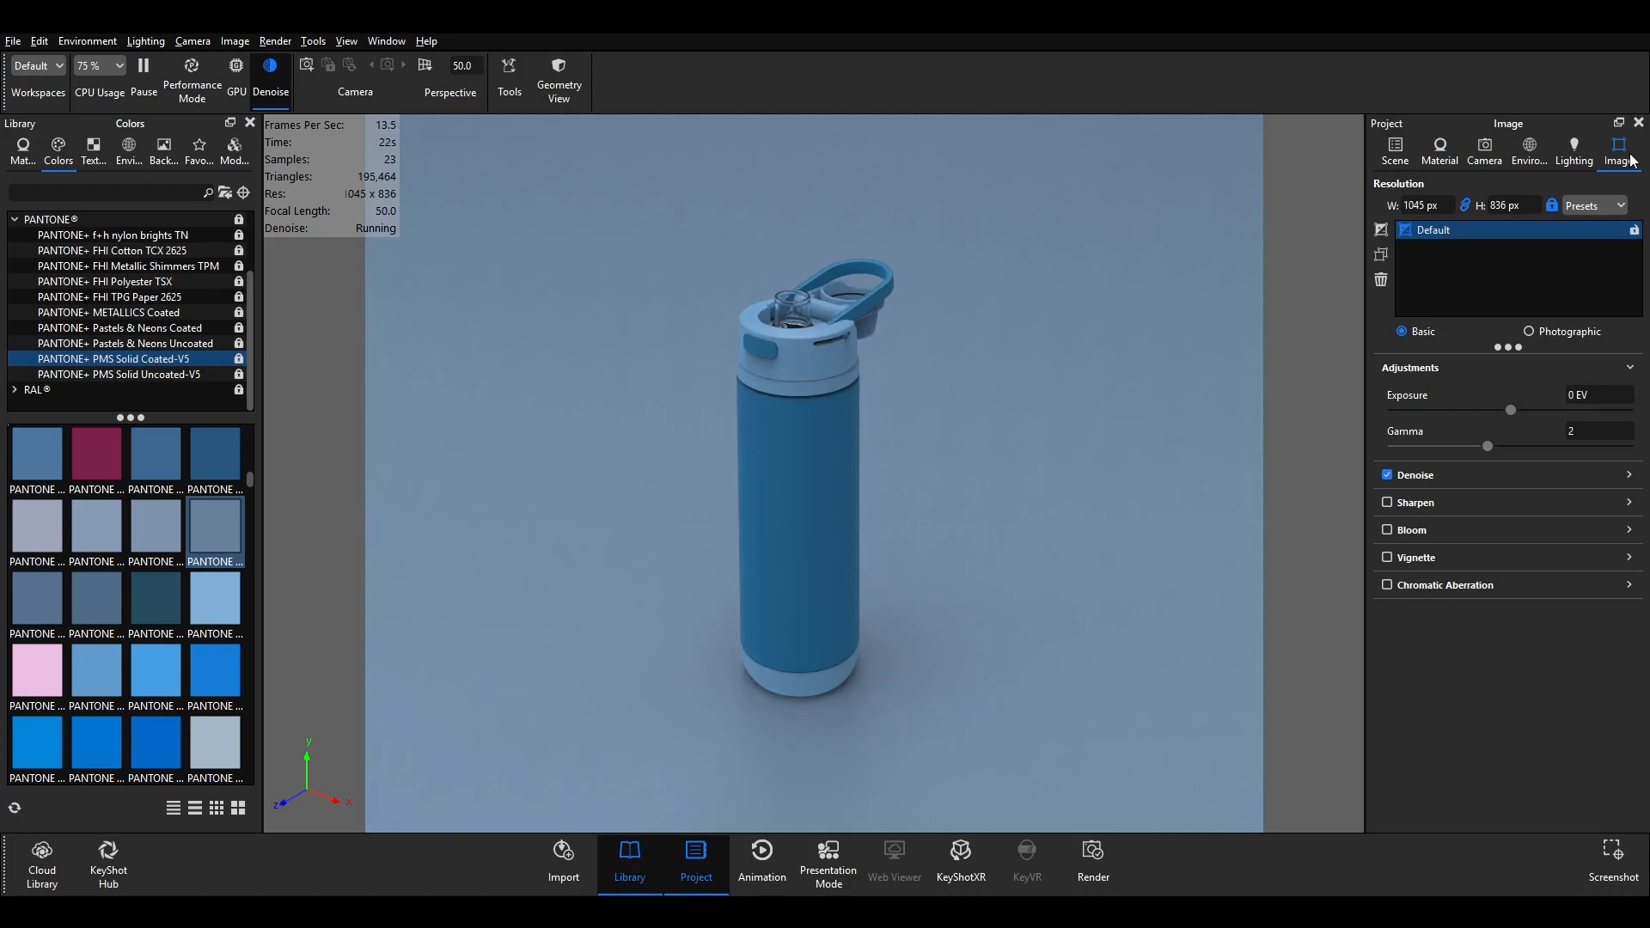
left_click(1623, 207)
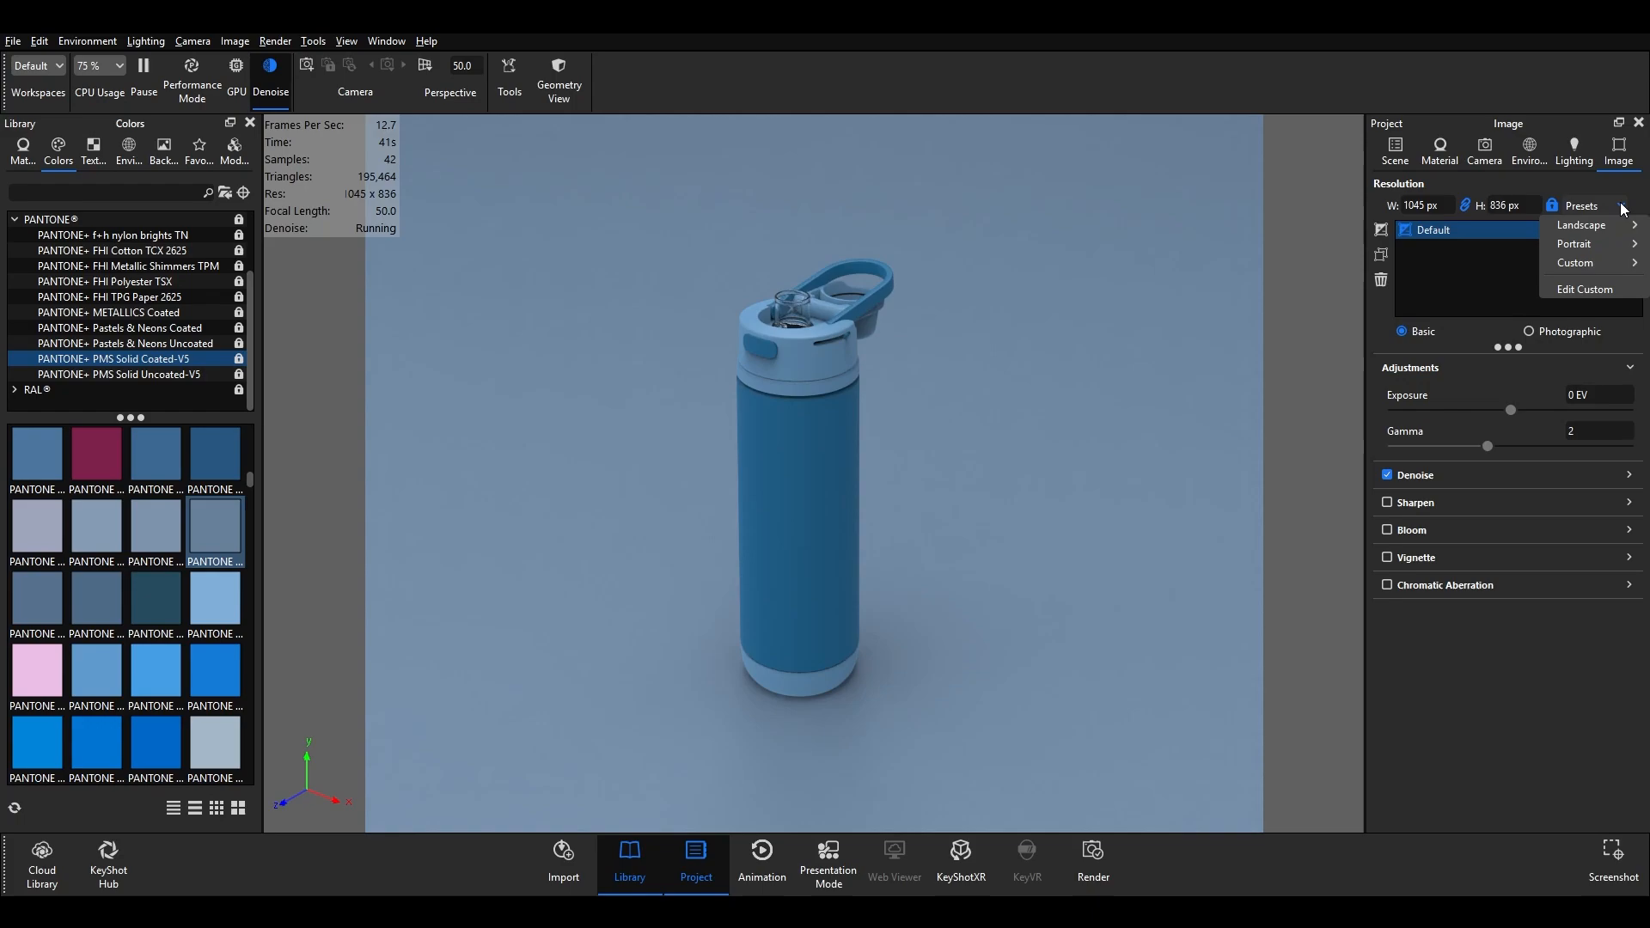
mouse_move(1600, 242)
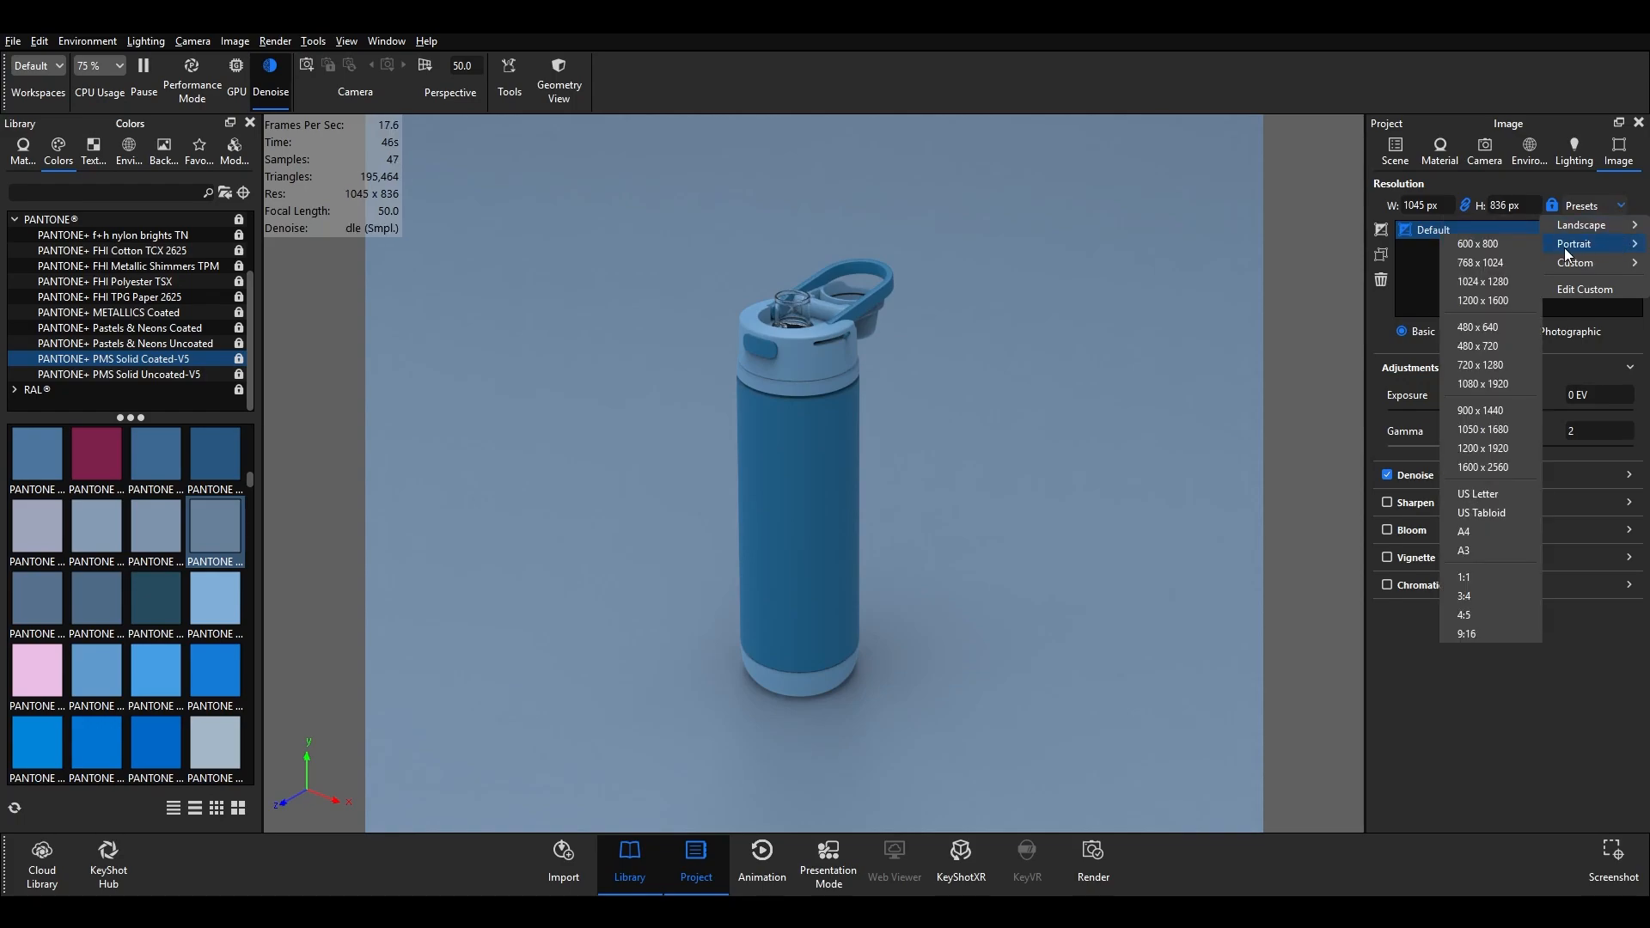
left_click(1479, 303)
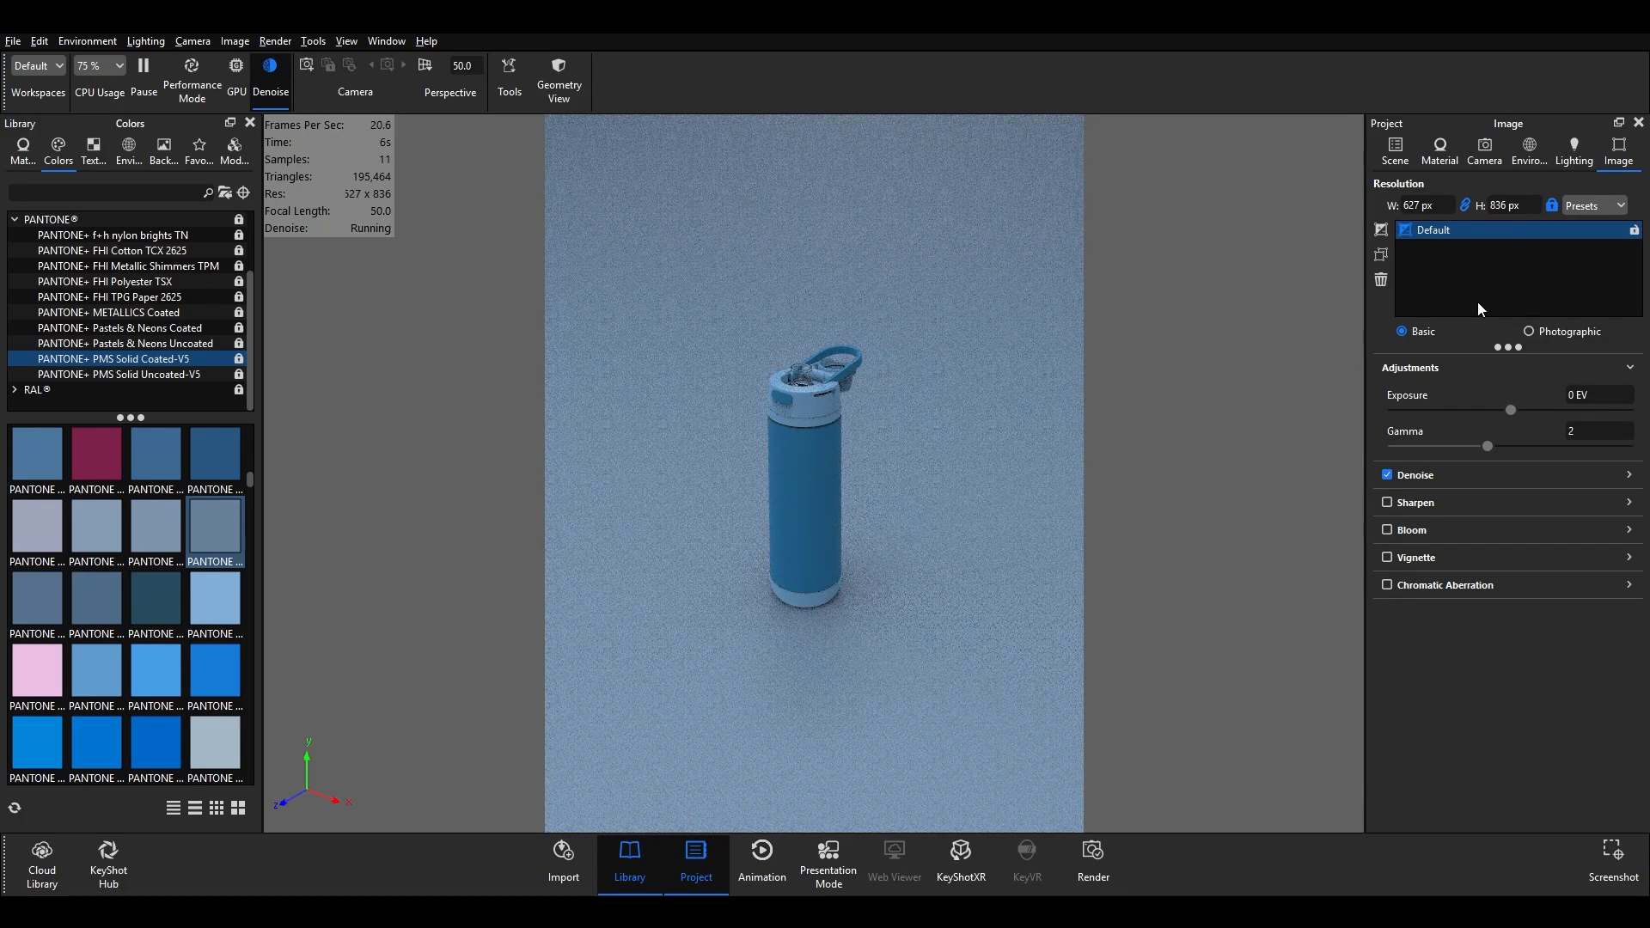
- Compare the viewport's width and height with the still-image output resolution in the render settings
left_click(1436, 207)
key("Tab")
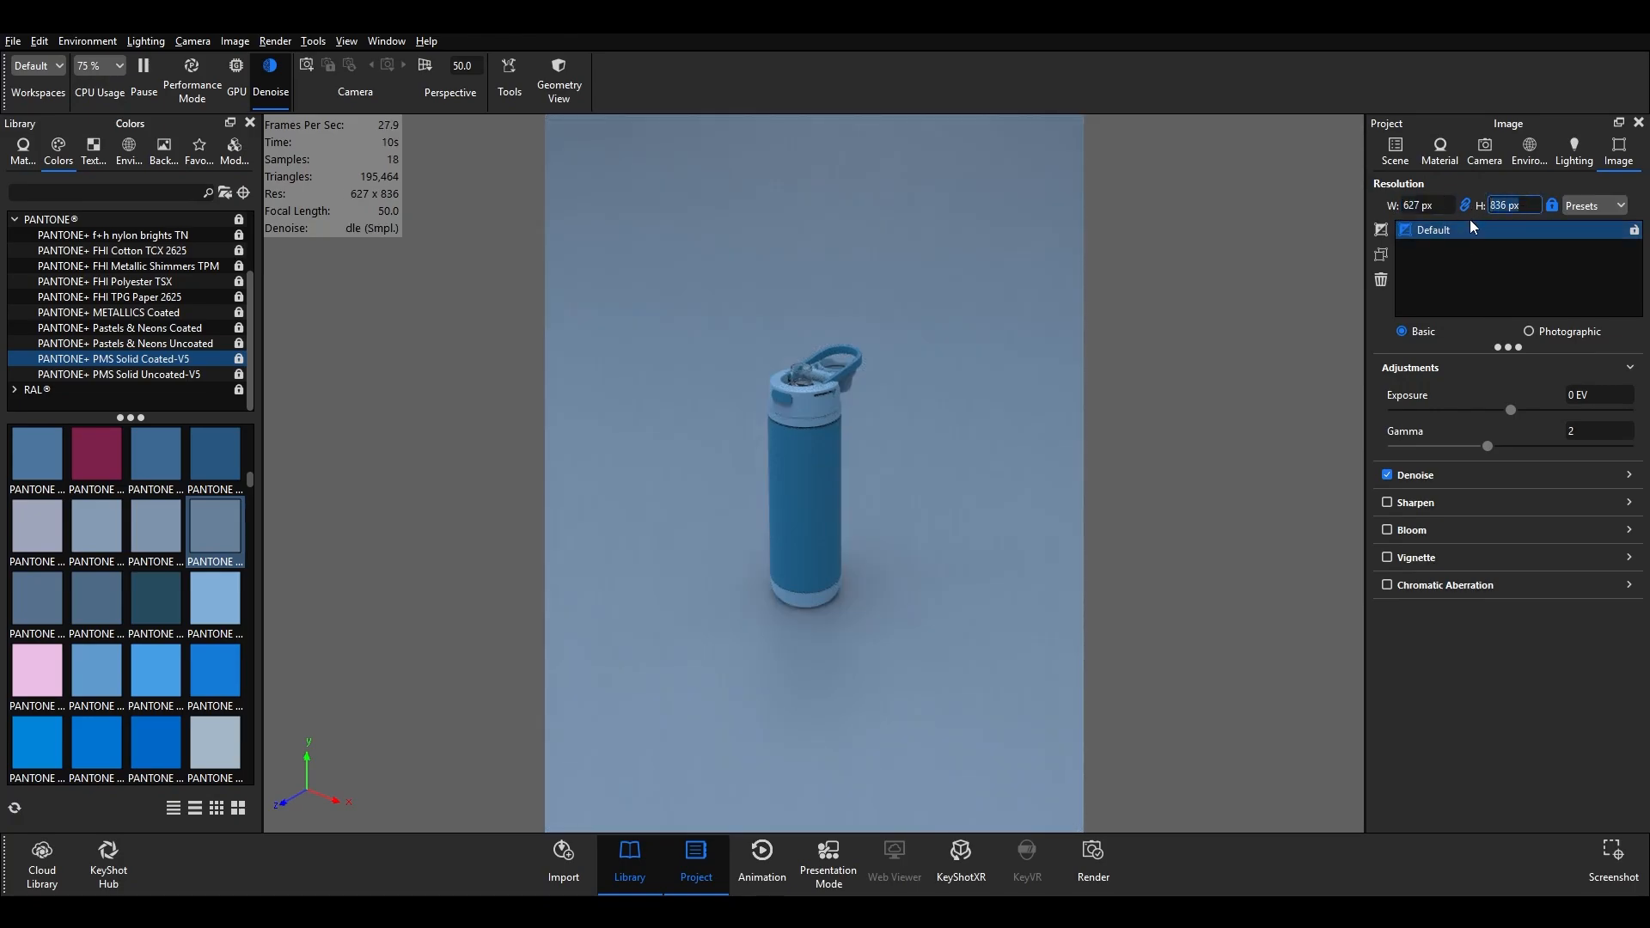
left_click(1504, 270)
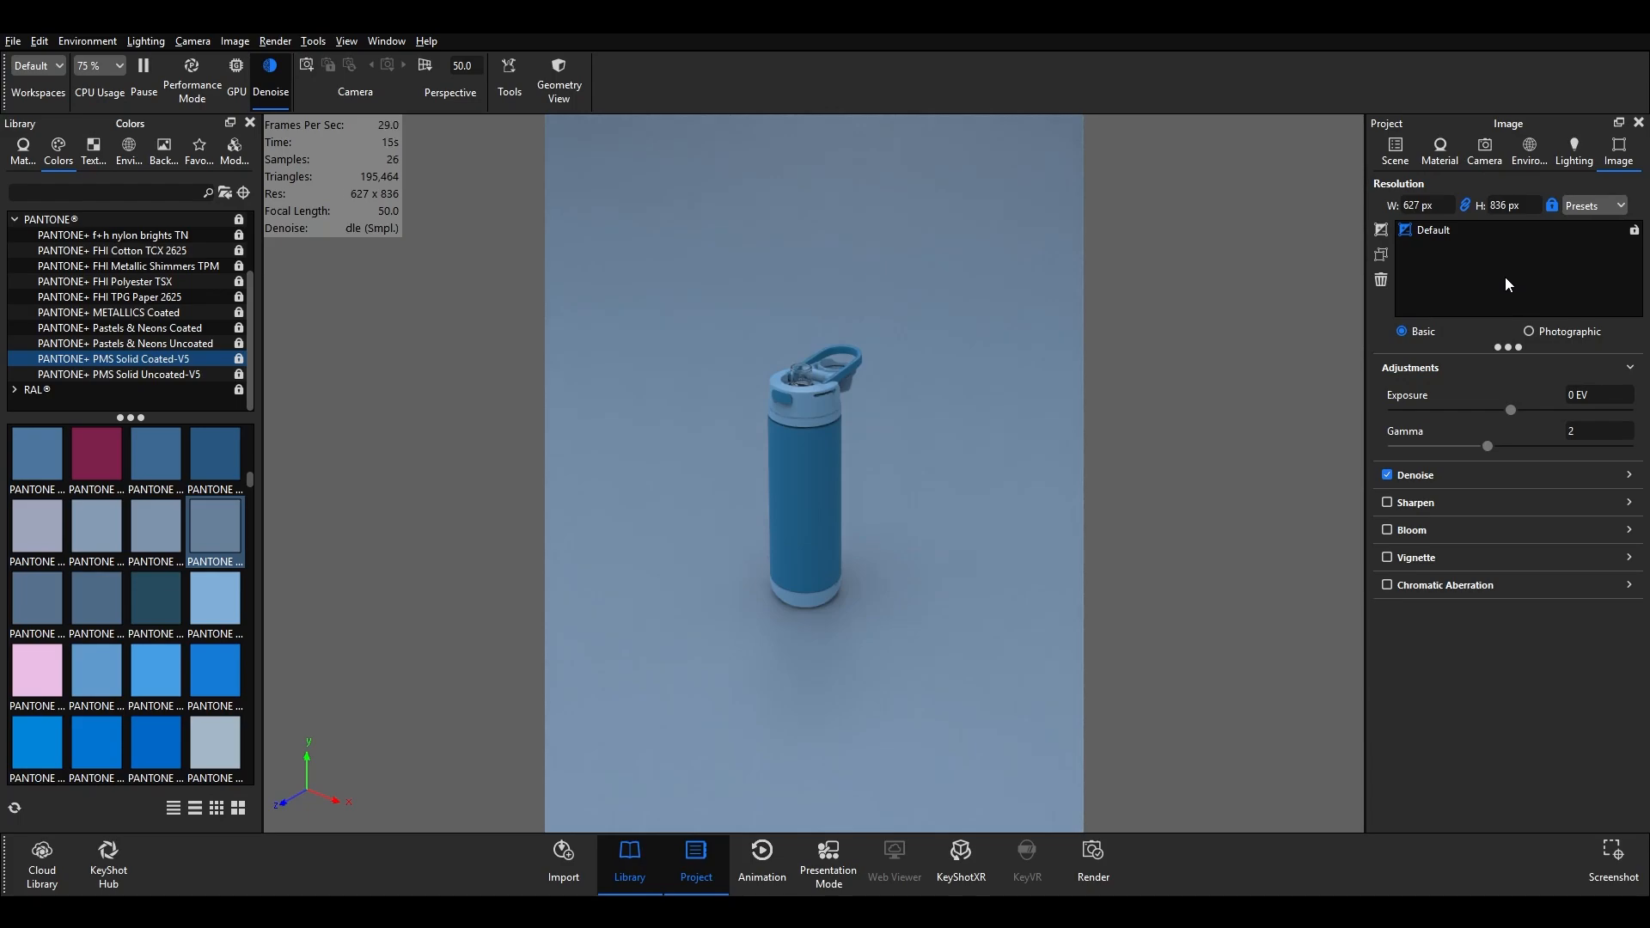
left_click(1095, 852)
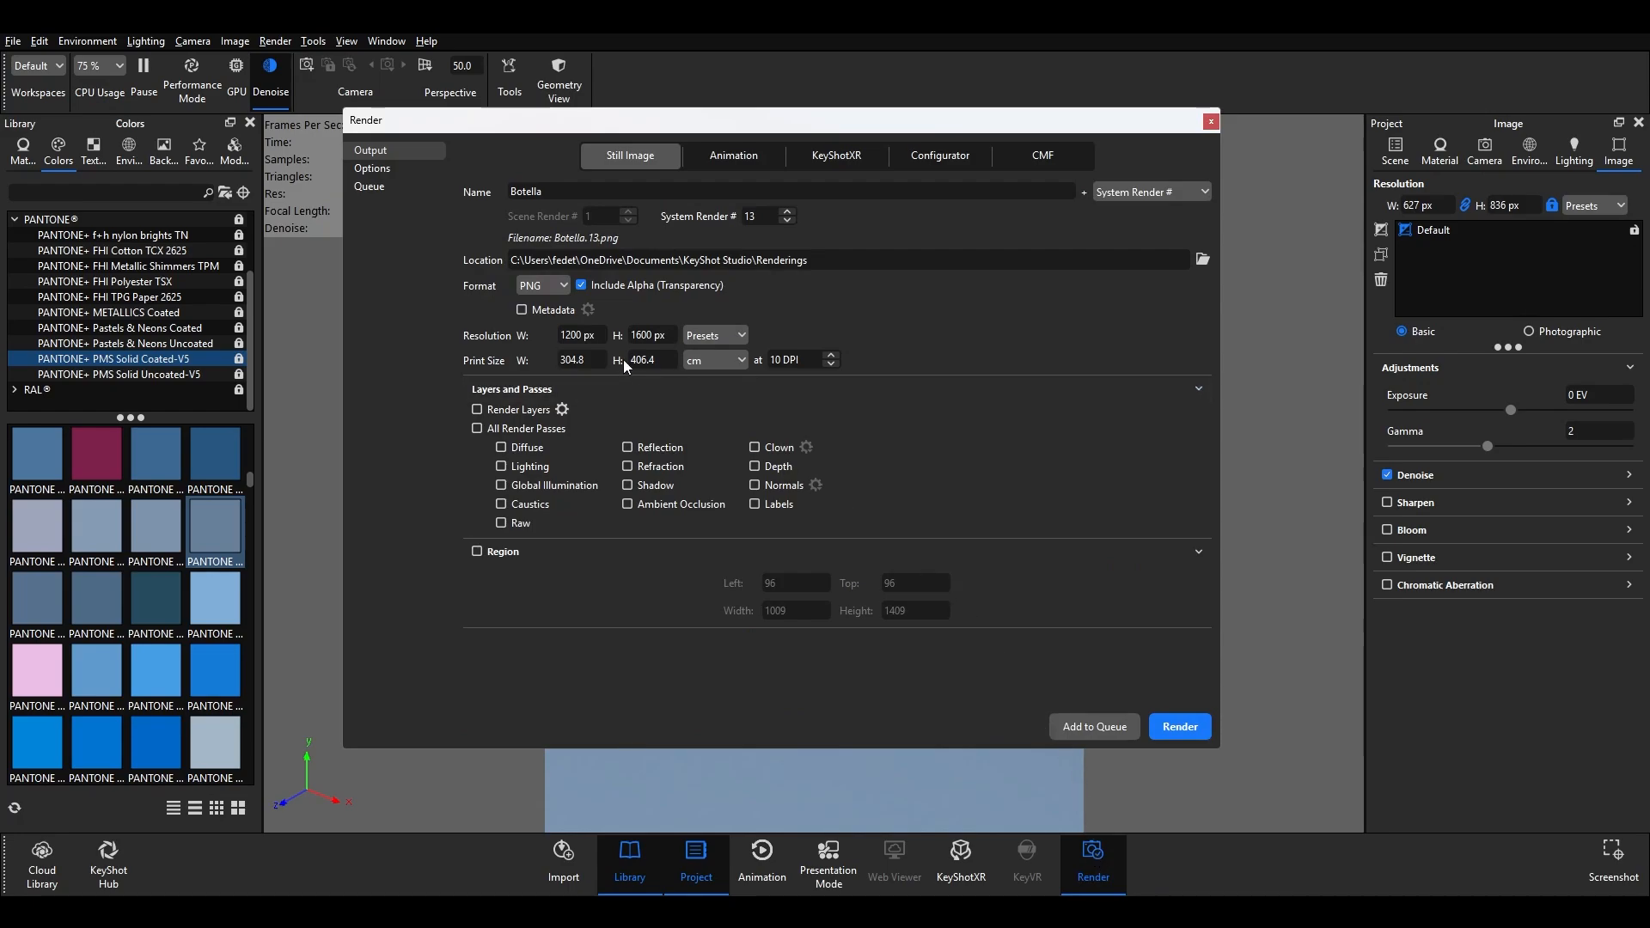
left_click(588, 335)
left_click(660, 337)
left_click(1211, 121)
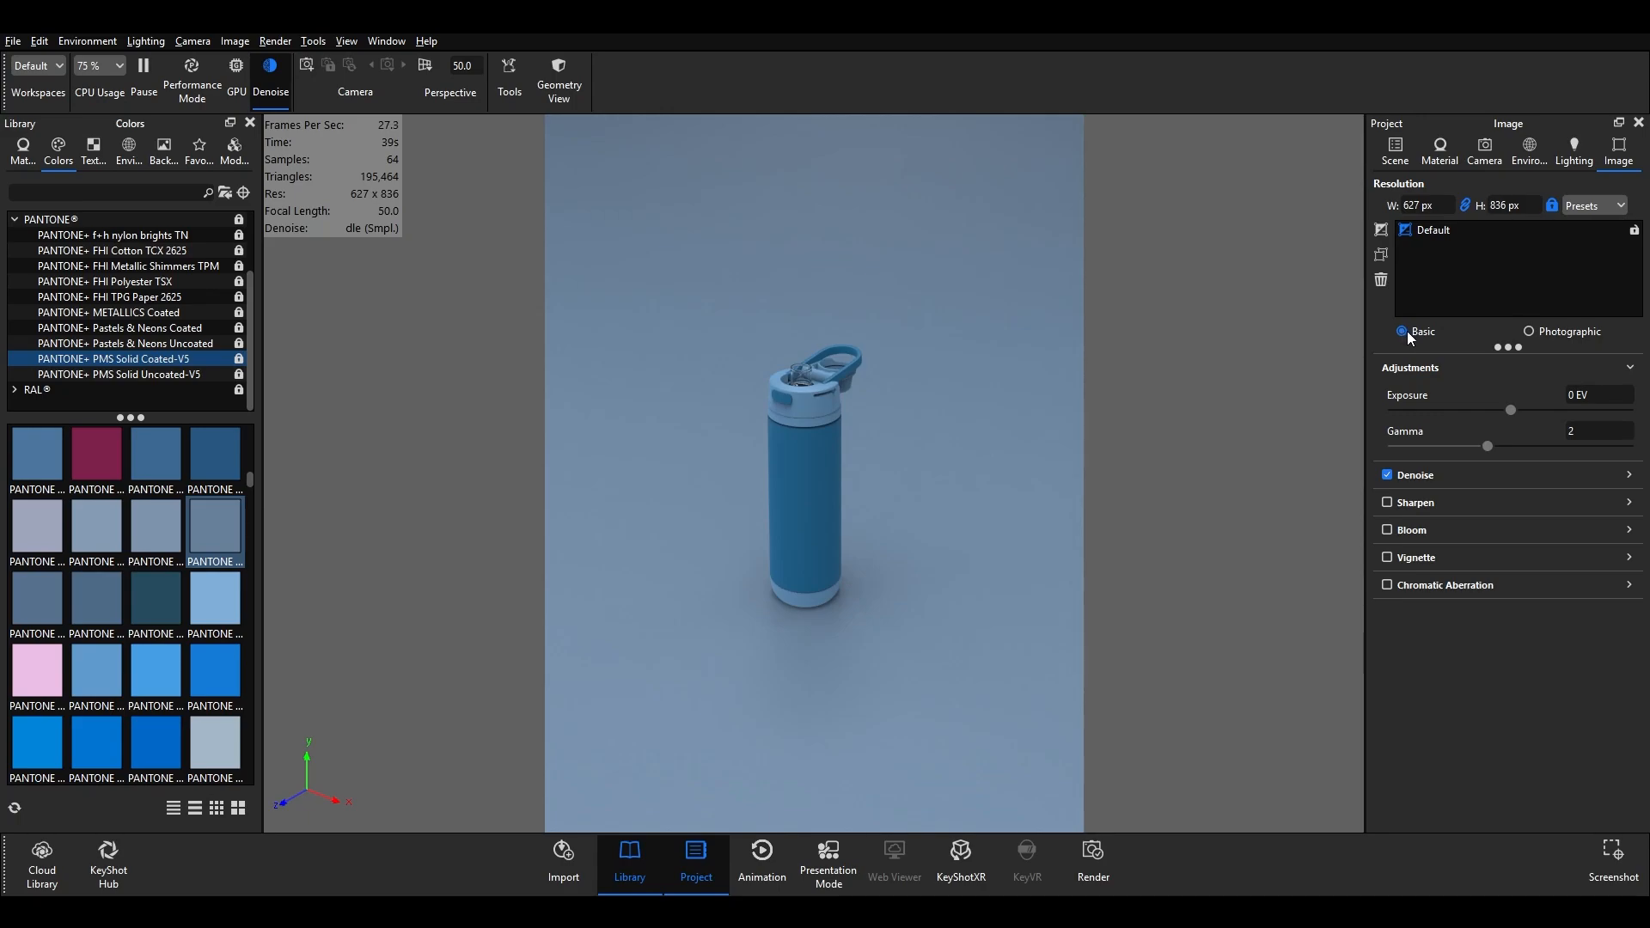
- Try the Photographic image style and return to Basic
left_click(1530, 332)
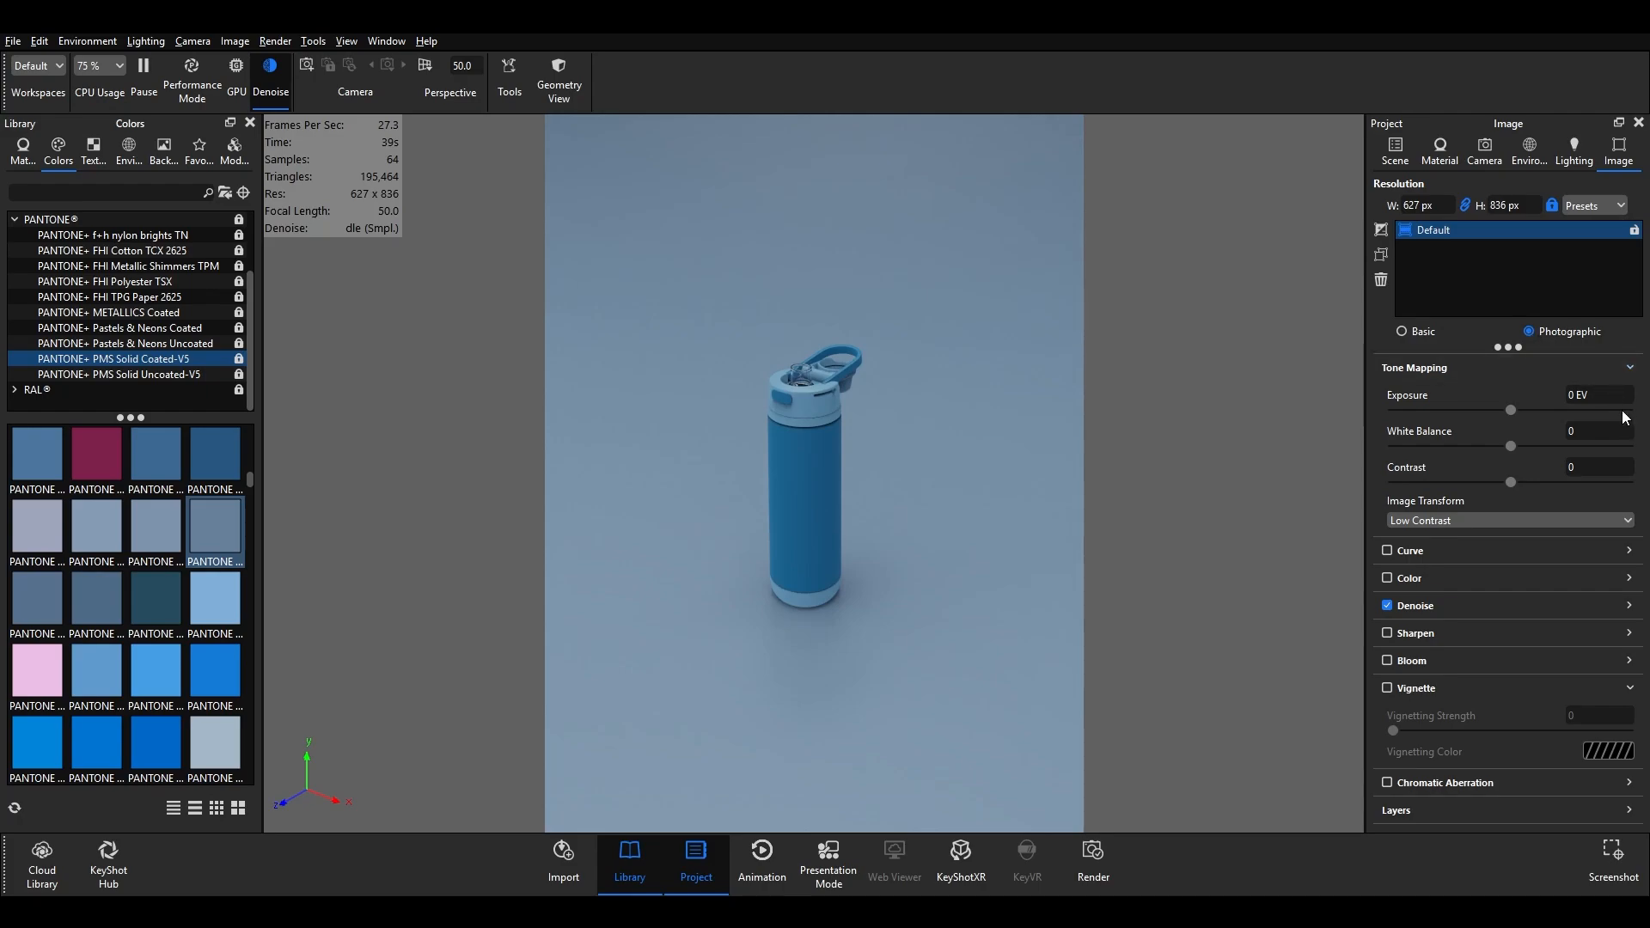
left_click(1408, 336)
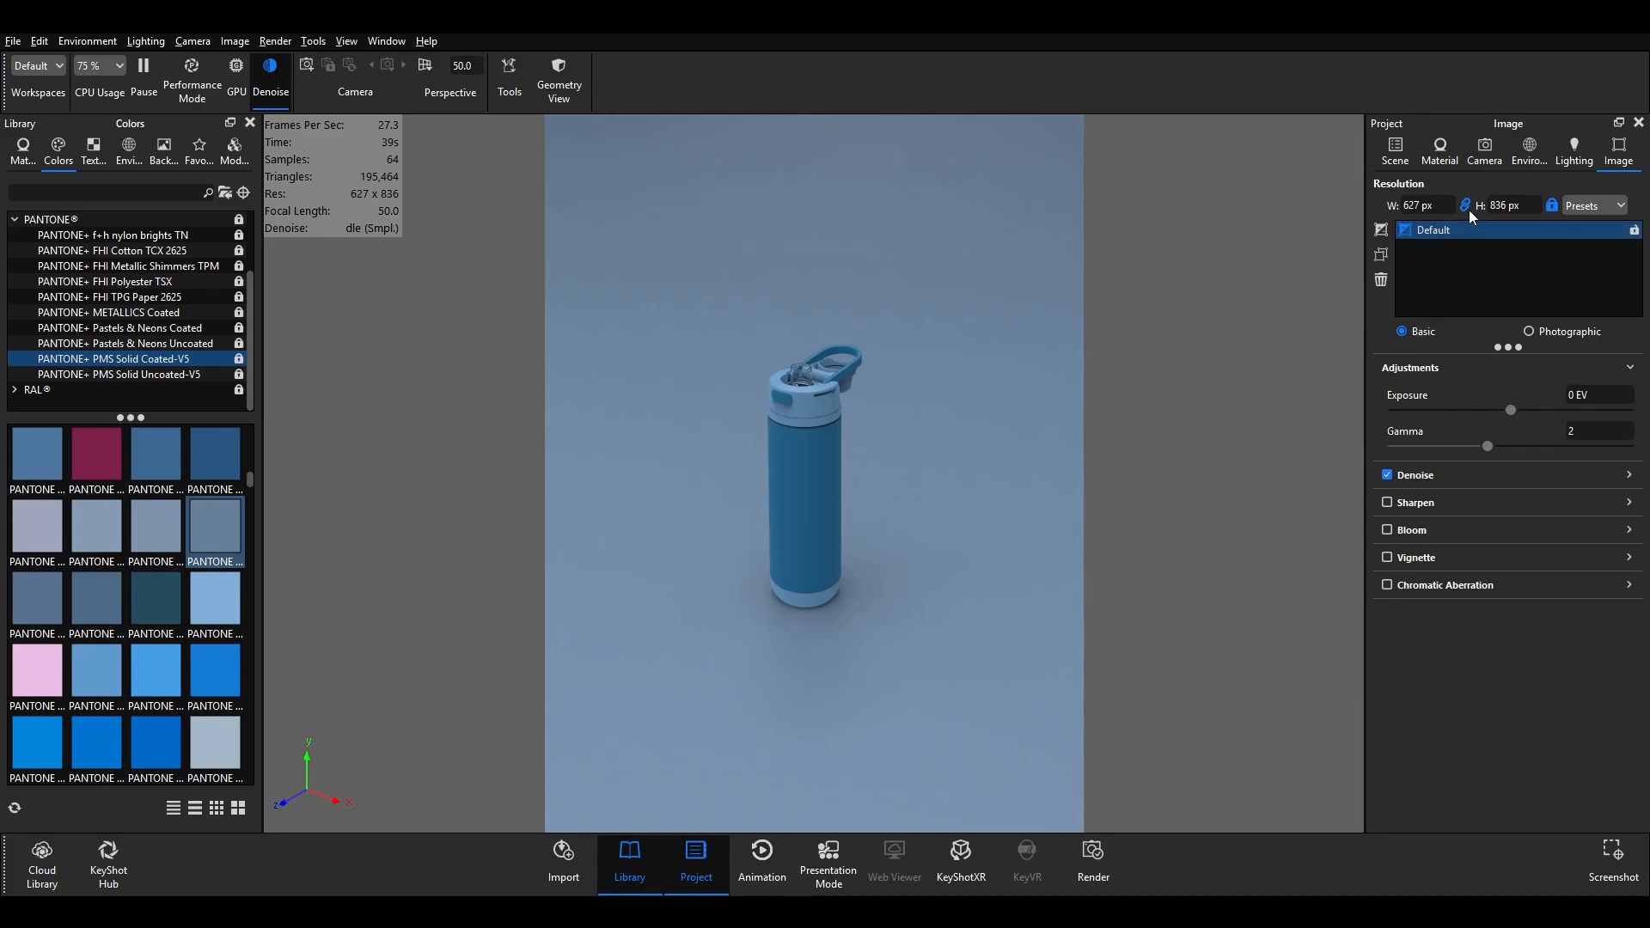
- Open the camera settings and frame the bottle's cap and upper body from about 289 mm, azimuth -136° and inclination 27°
left_click(1487, 149)
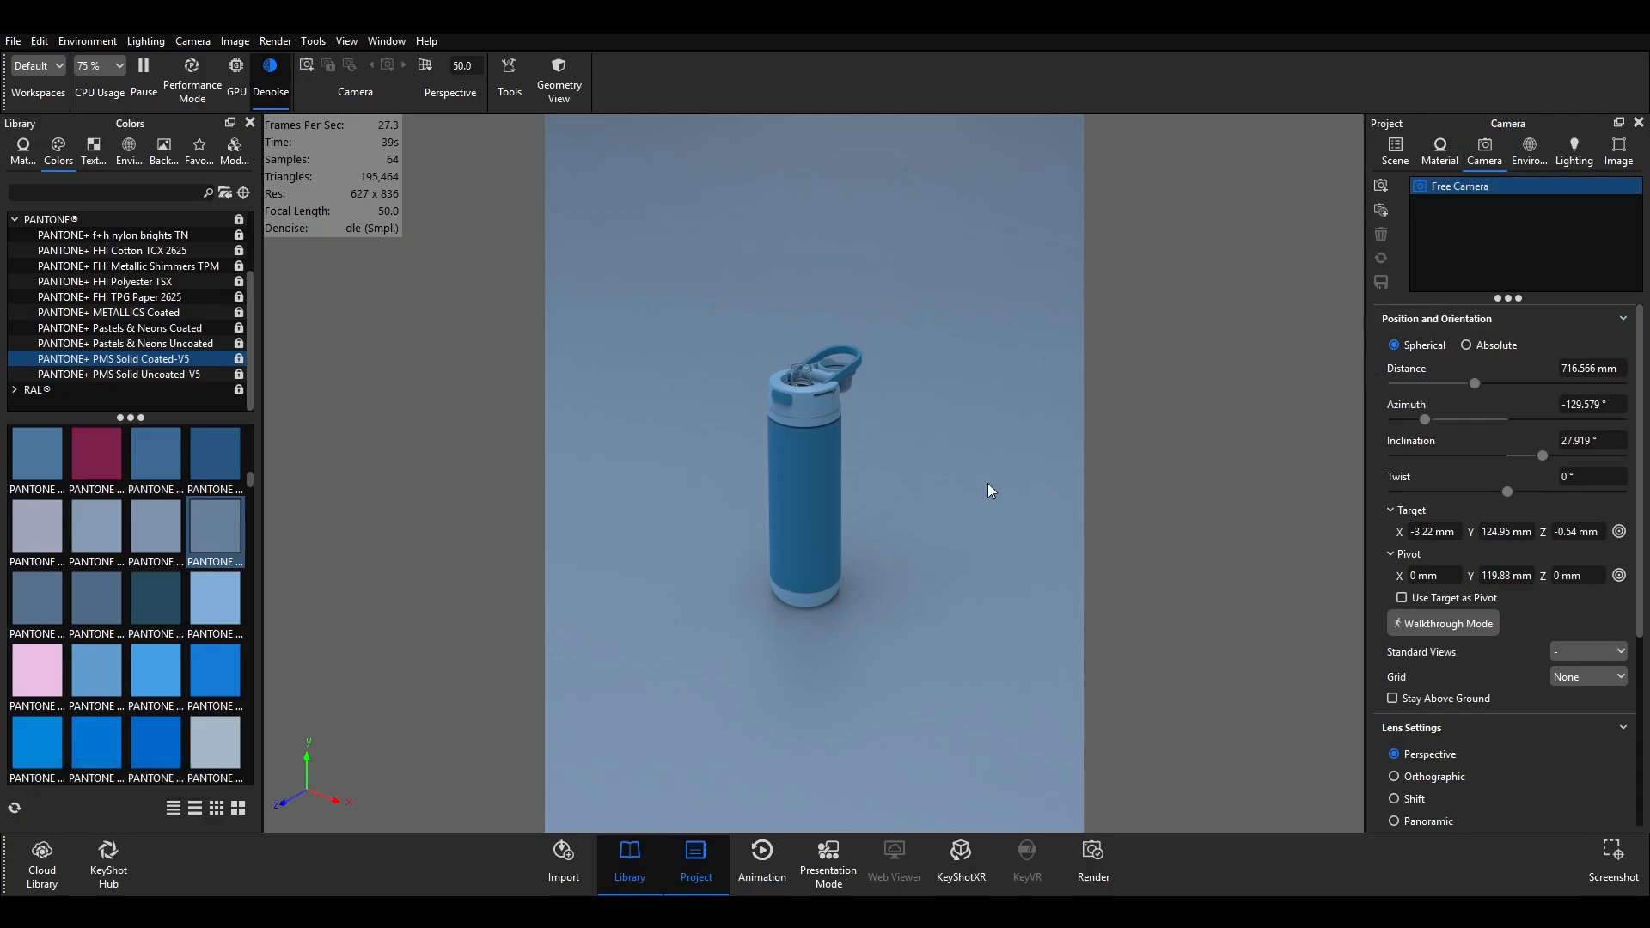
scroll(818, 505, "up", 5)
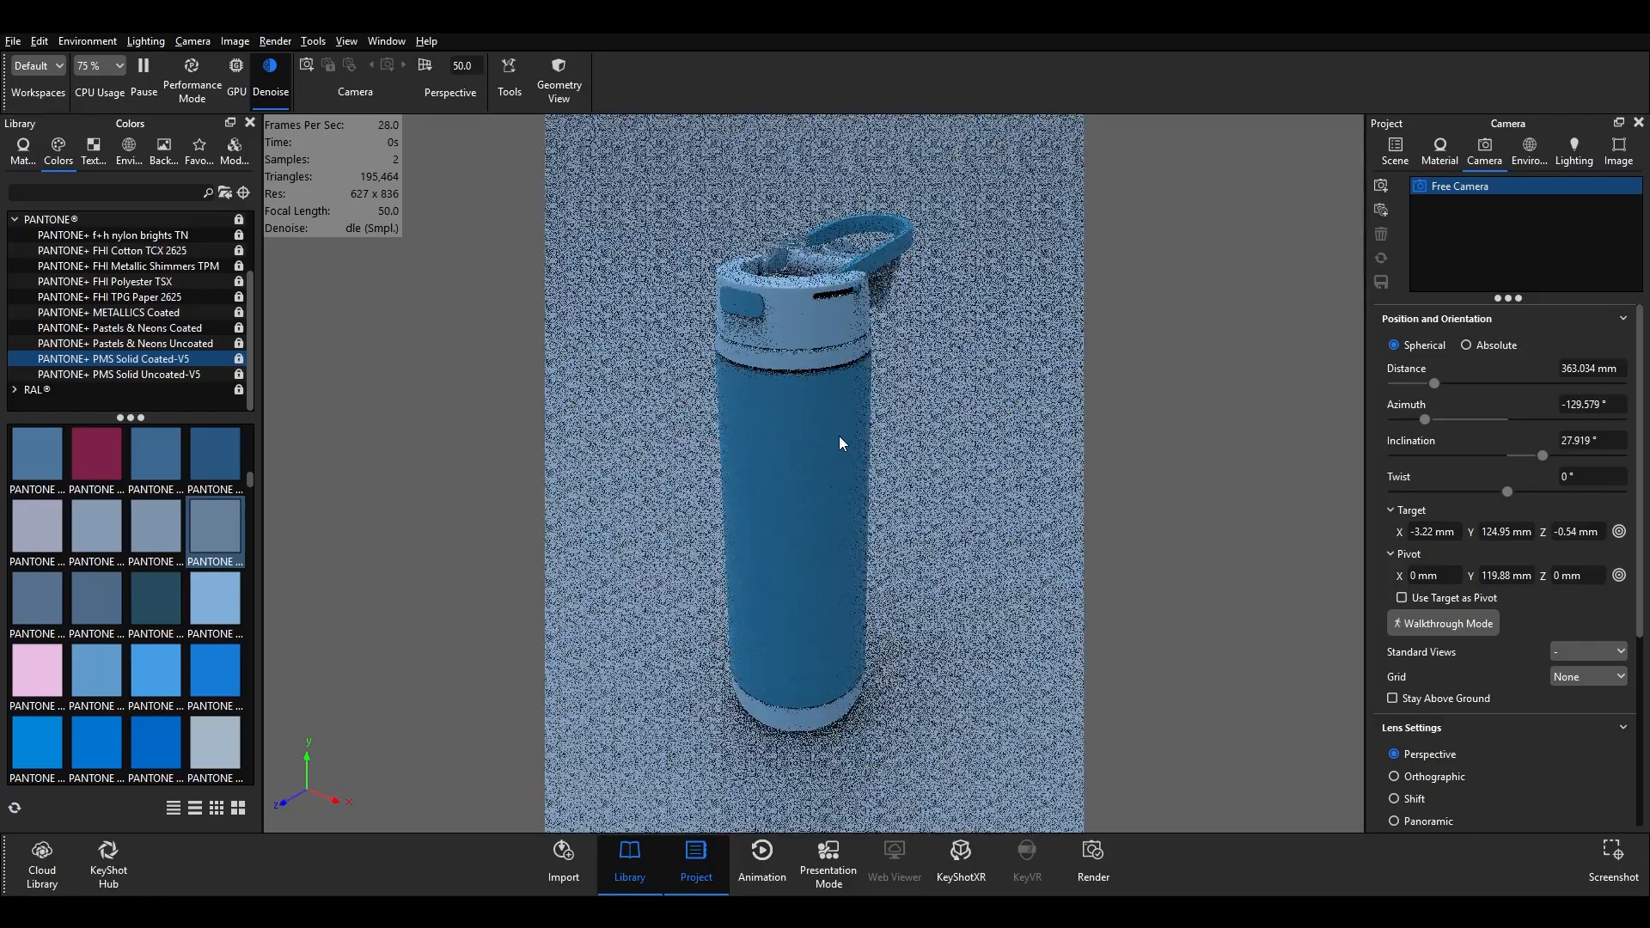
middle_click_drag(838, 436, 824, 576)
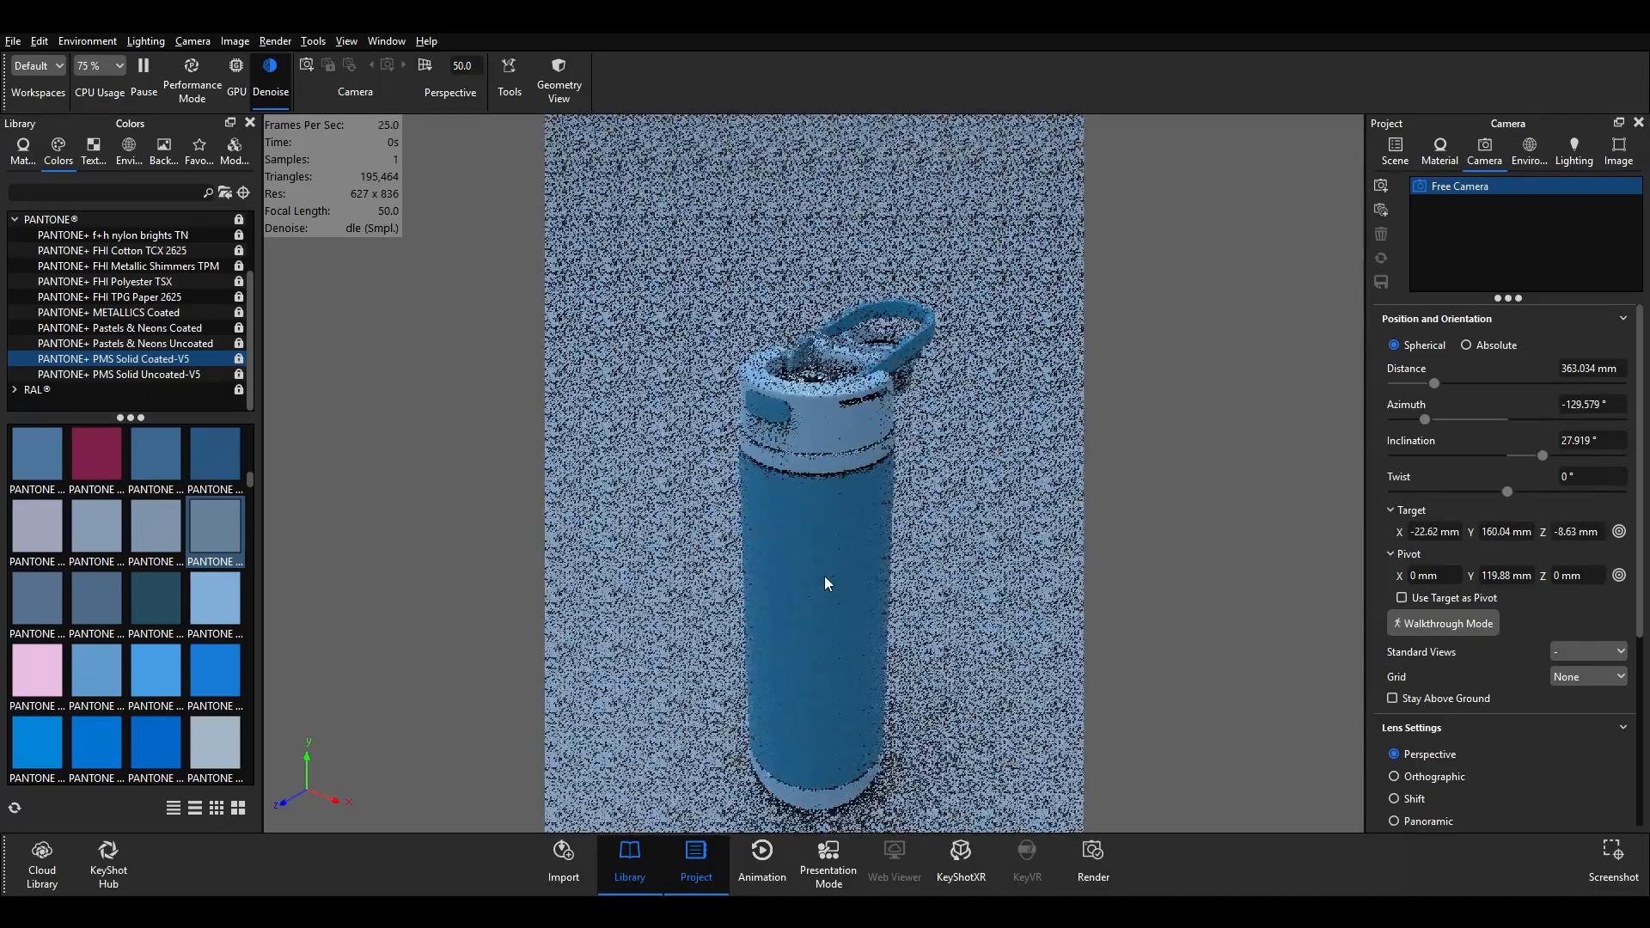
scroll(825, 575, "up", 4)
scroll(825, 574, "down", 1)
mouse_move(837, 545)
left_mouse_down()
mouse_move(817, 553)
mouse_move(845, 557)
left_mouse_up()
scroll(848, 550, "down", 1)
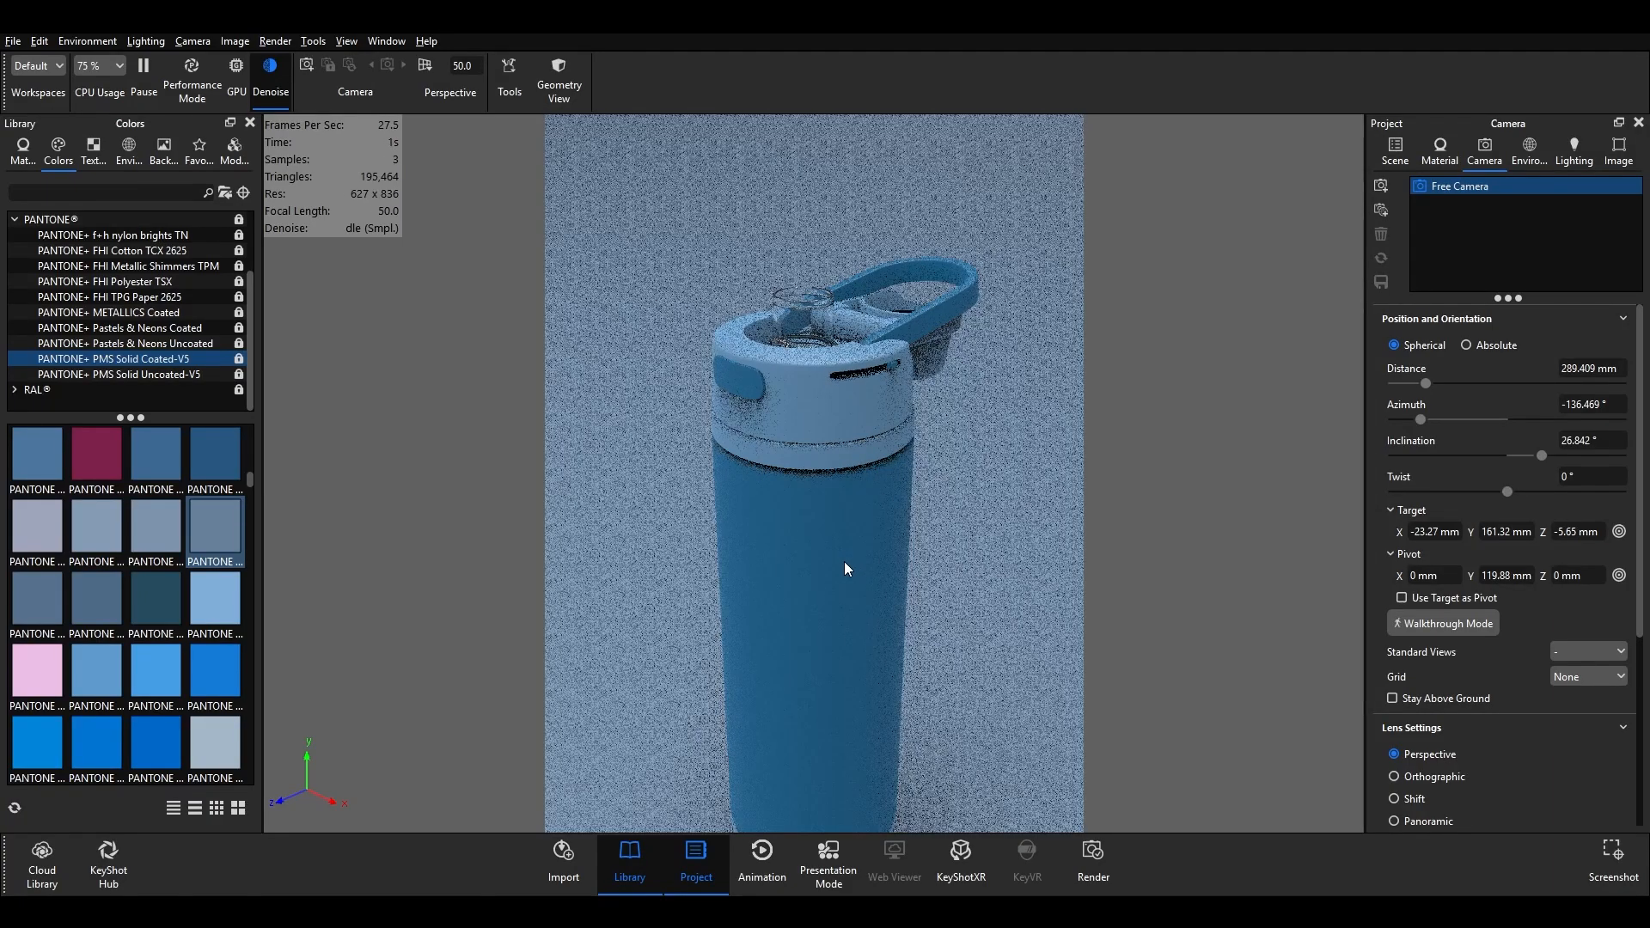
- Lower the bottle slightly in the frame and add a new camera named Camera
middle_click_drag(846, 566, 866, 600)
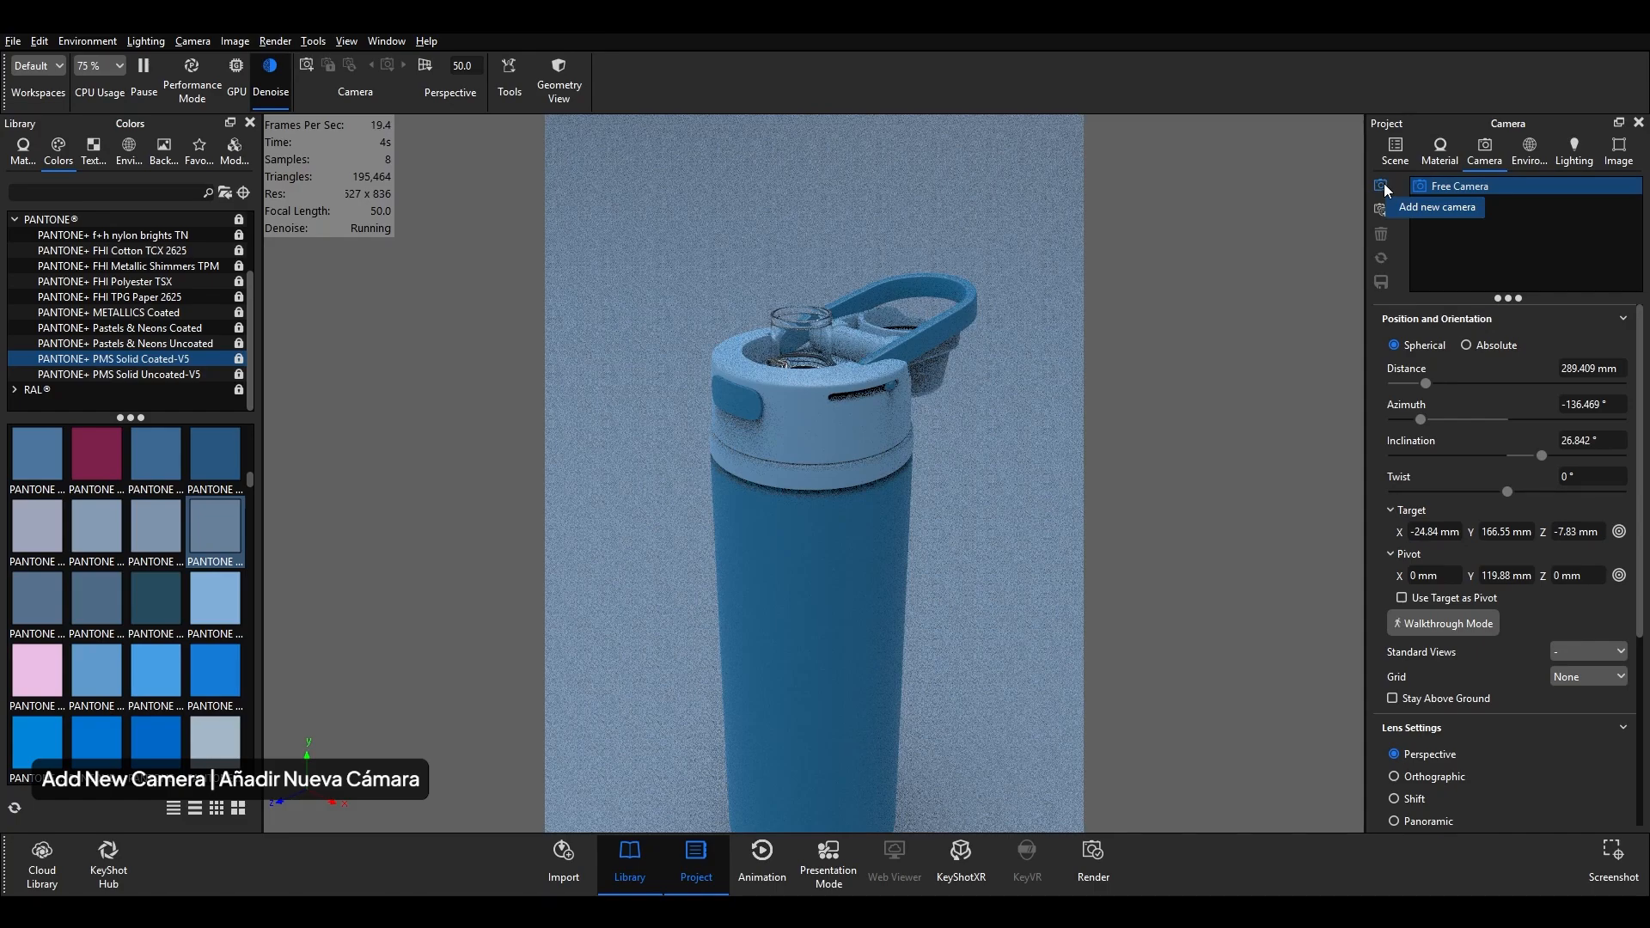
left_click(1382, 188)
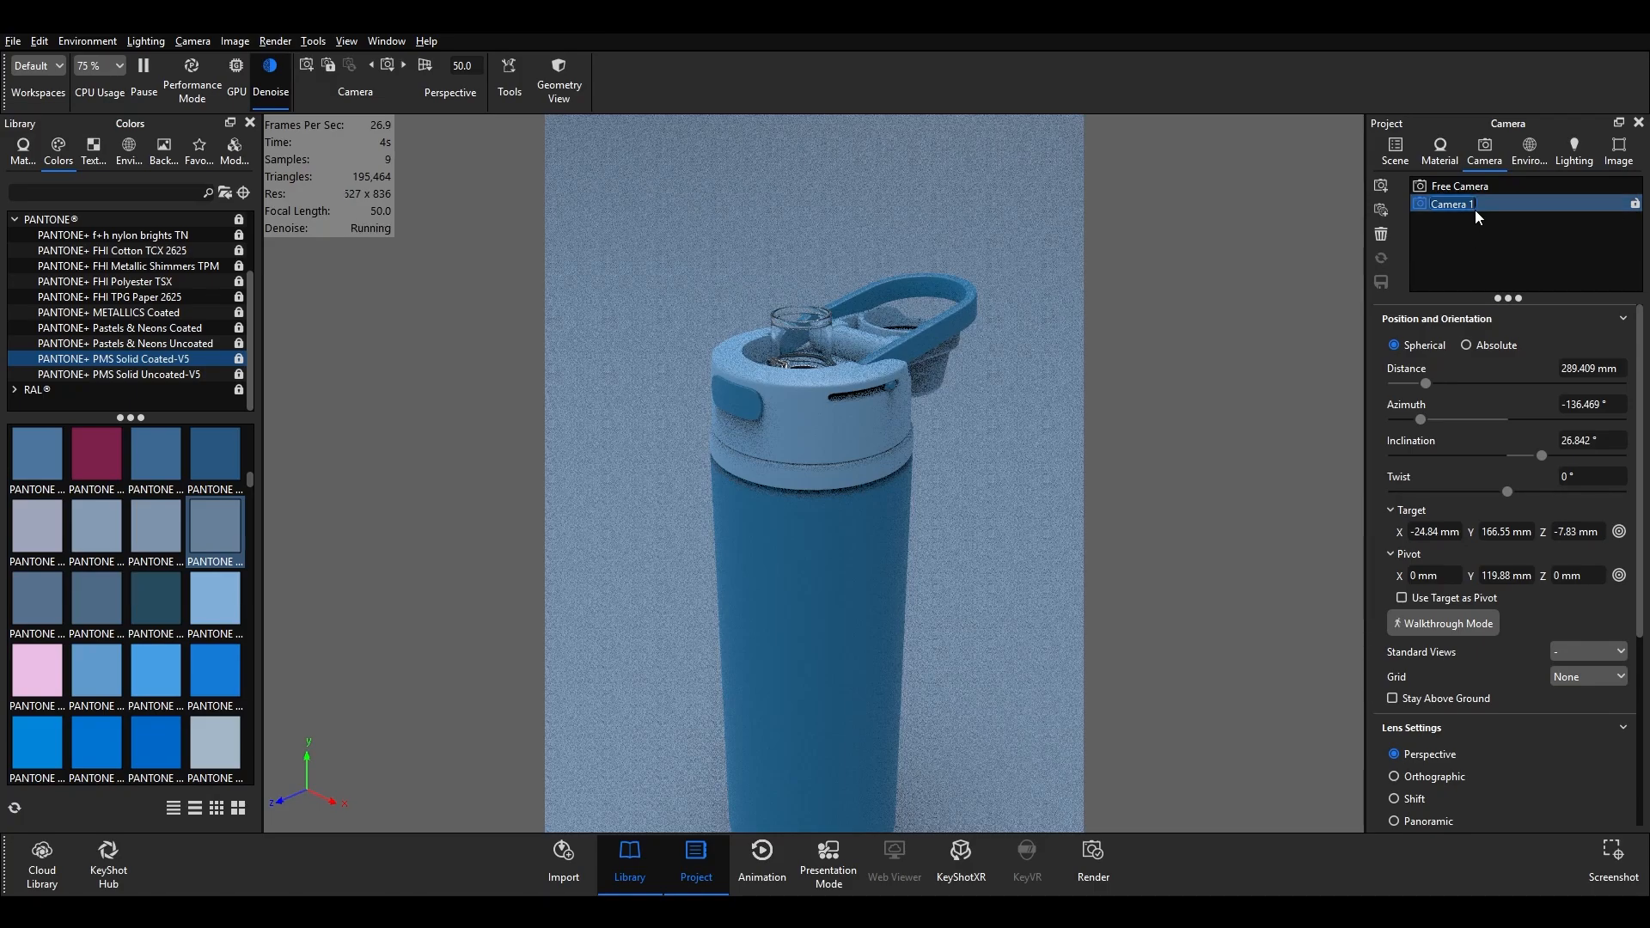
key("BackSpace")
key("Return")
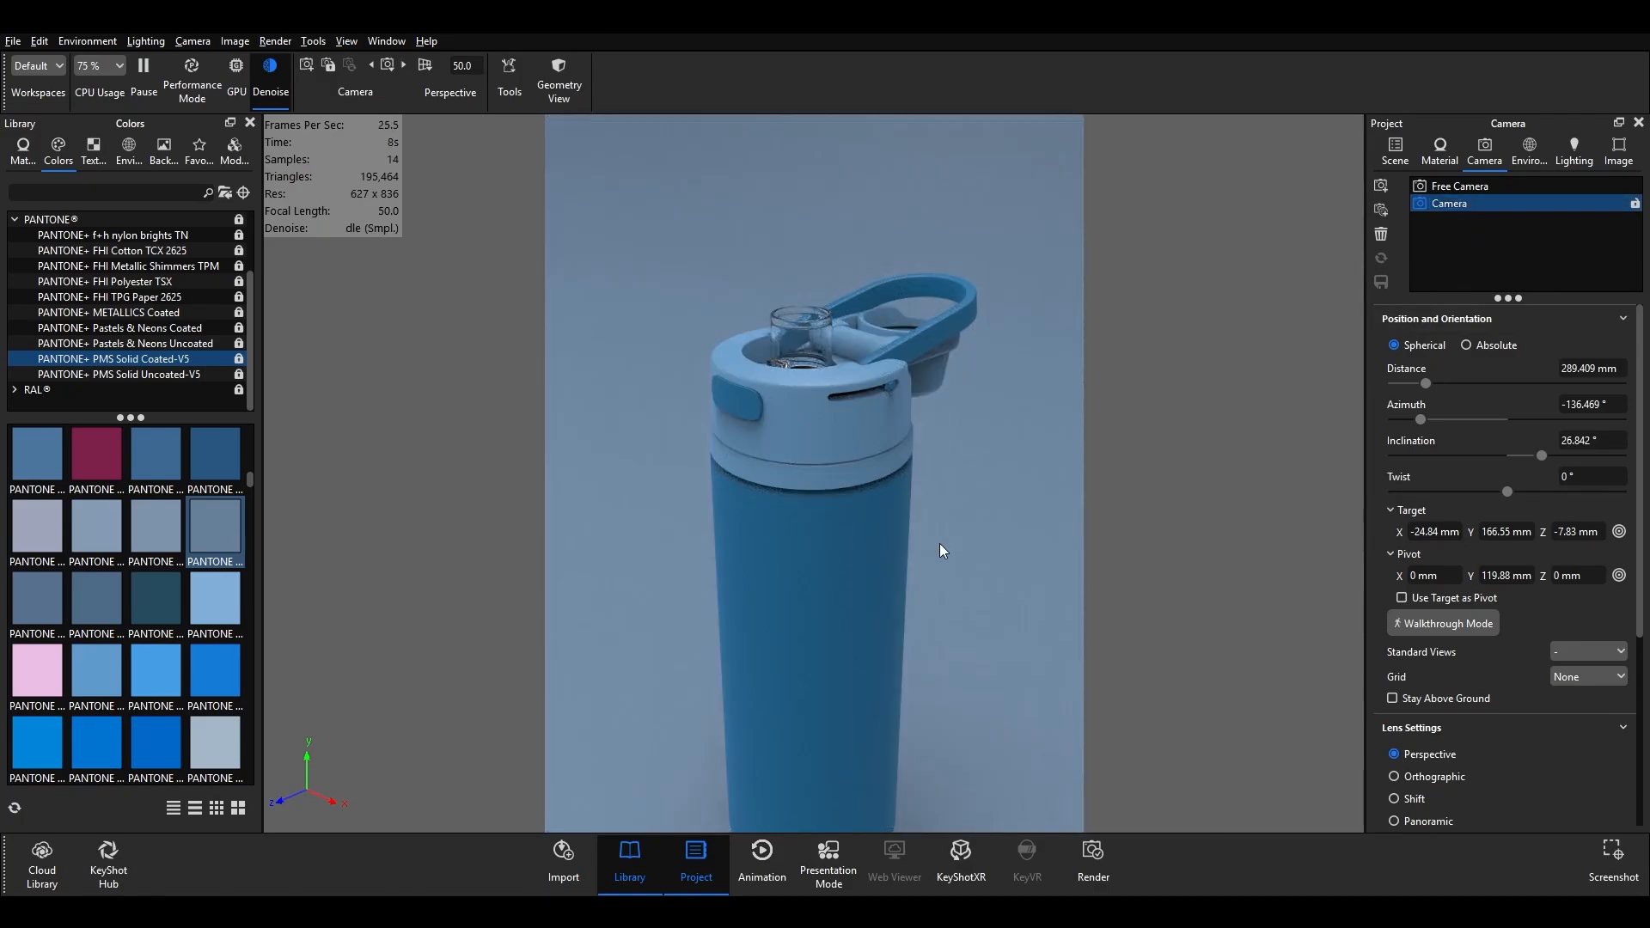
- Adjust the camera's orbit to an azimuth of about -137° and inclination of about 28°, and save the camera
mouse_move(940, 552)
left_mouse_down()
mouse_move(879, 574)
mouse_move(948, 533)
mouse_move(967, 552)
left_mouse_up()
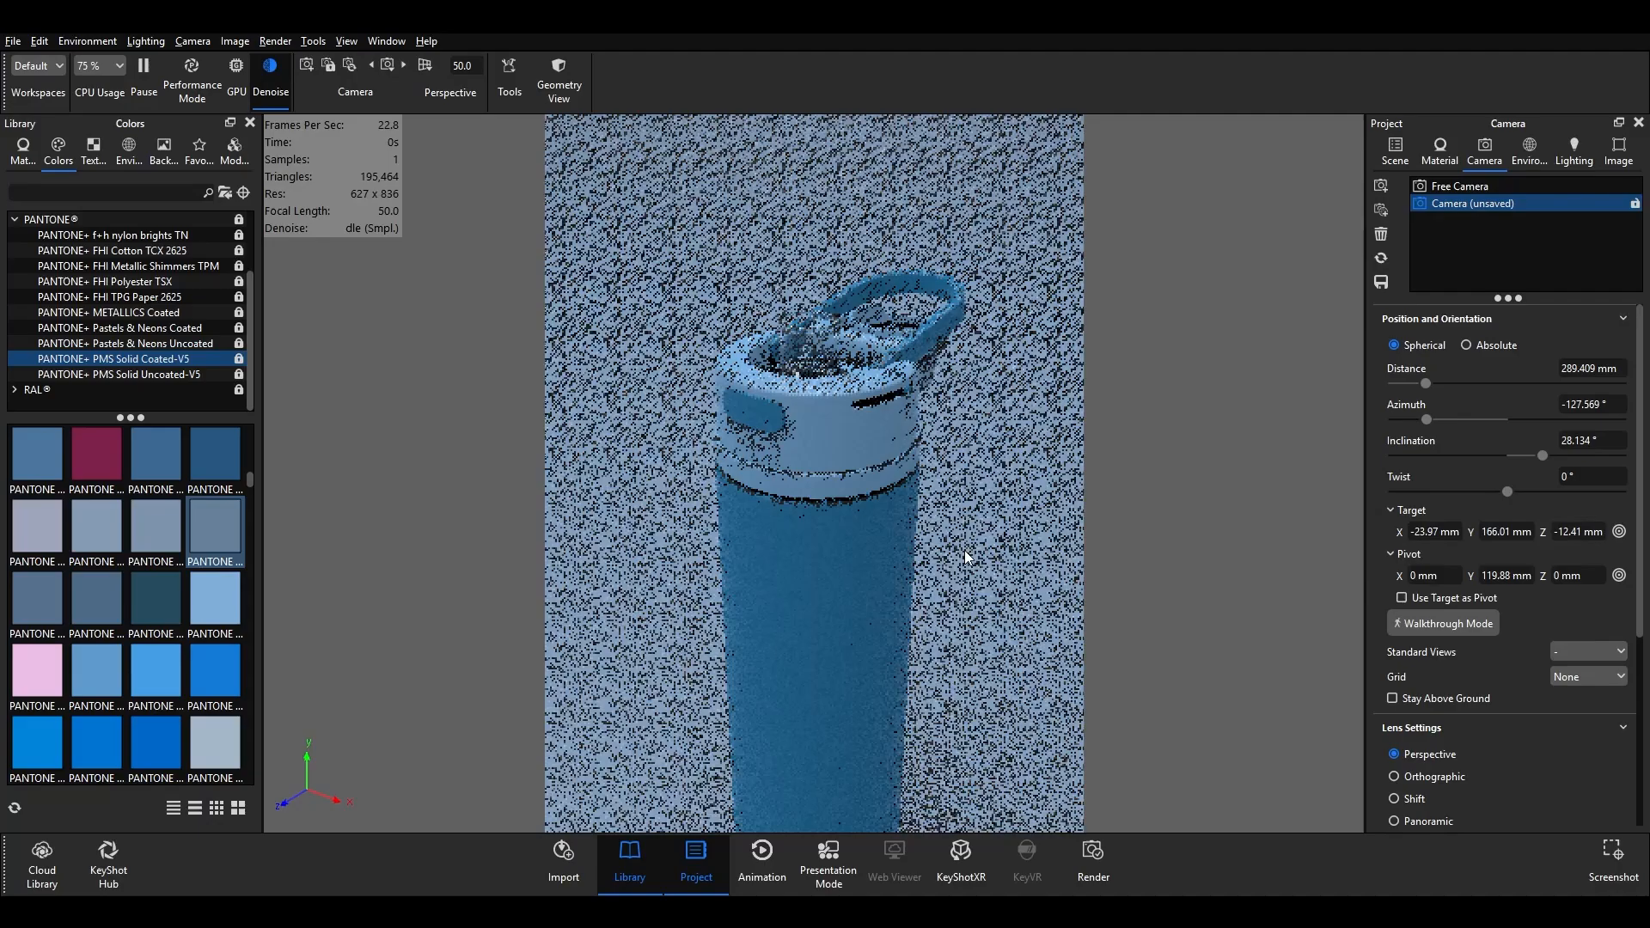
mouse_move(833, 553)
middle_mouse_down()
mouse_move(842, 597)
mouse_move(844, 546)
middle_mouse_up()
left_click_drag(844, 549, 810, 556)
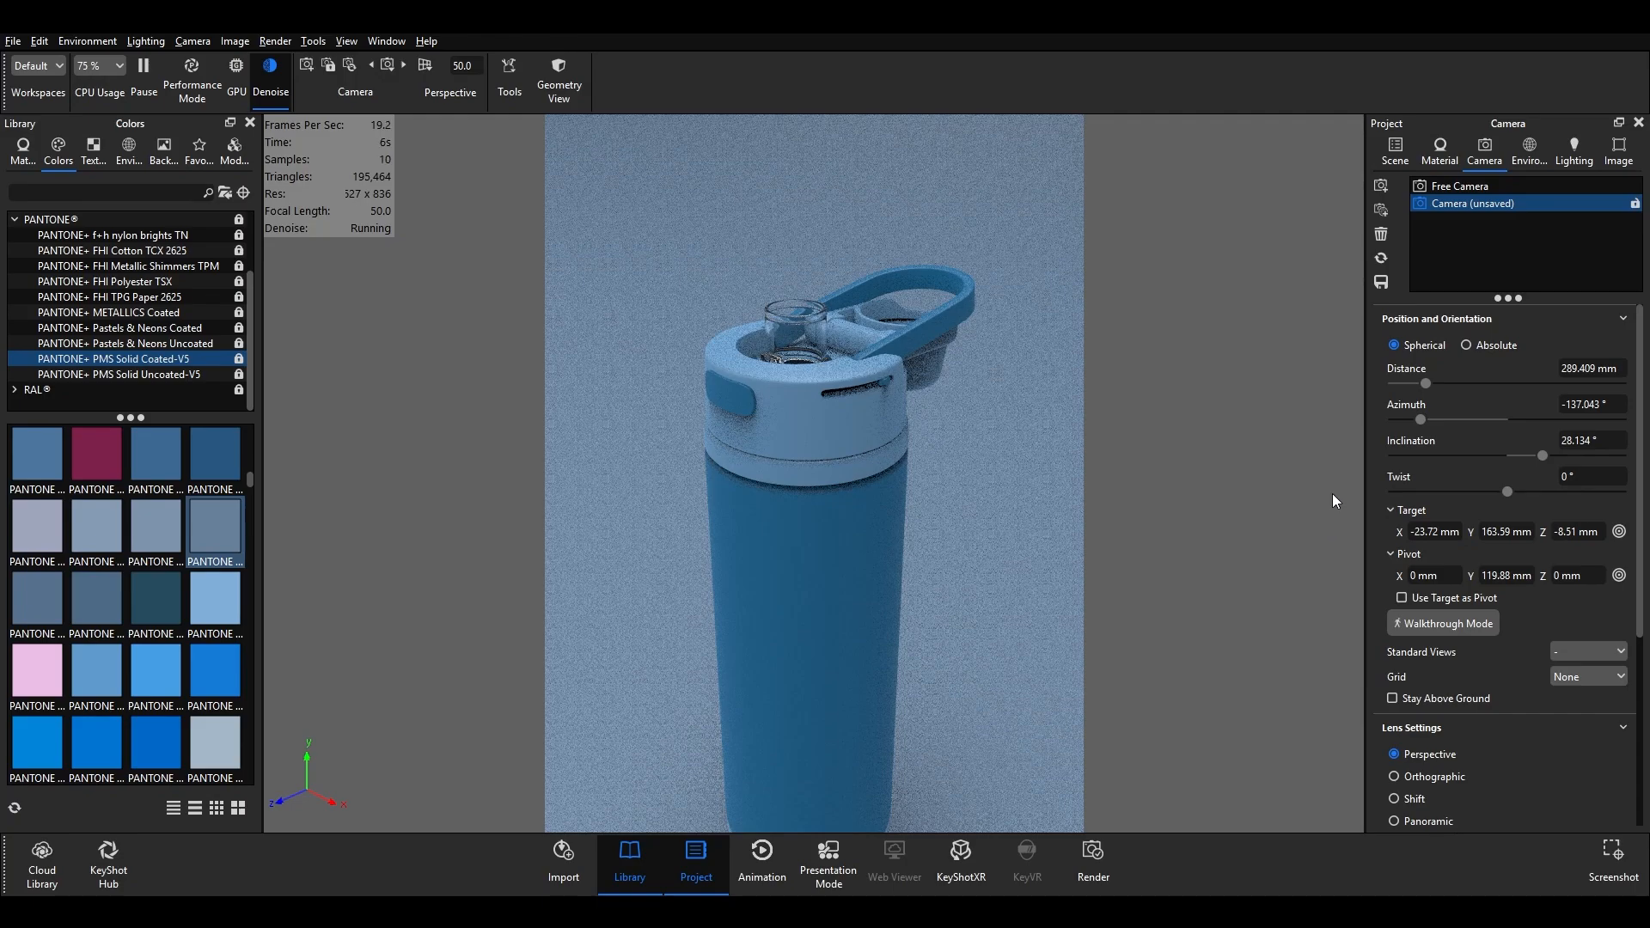
left_click(1380, 285)
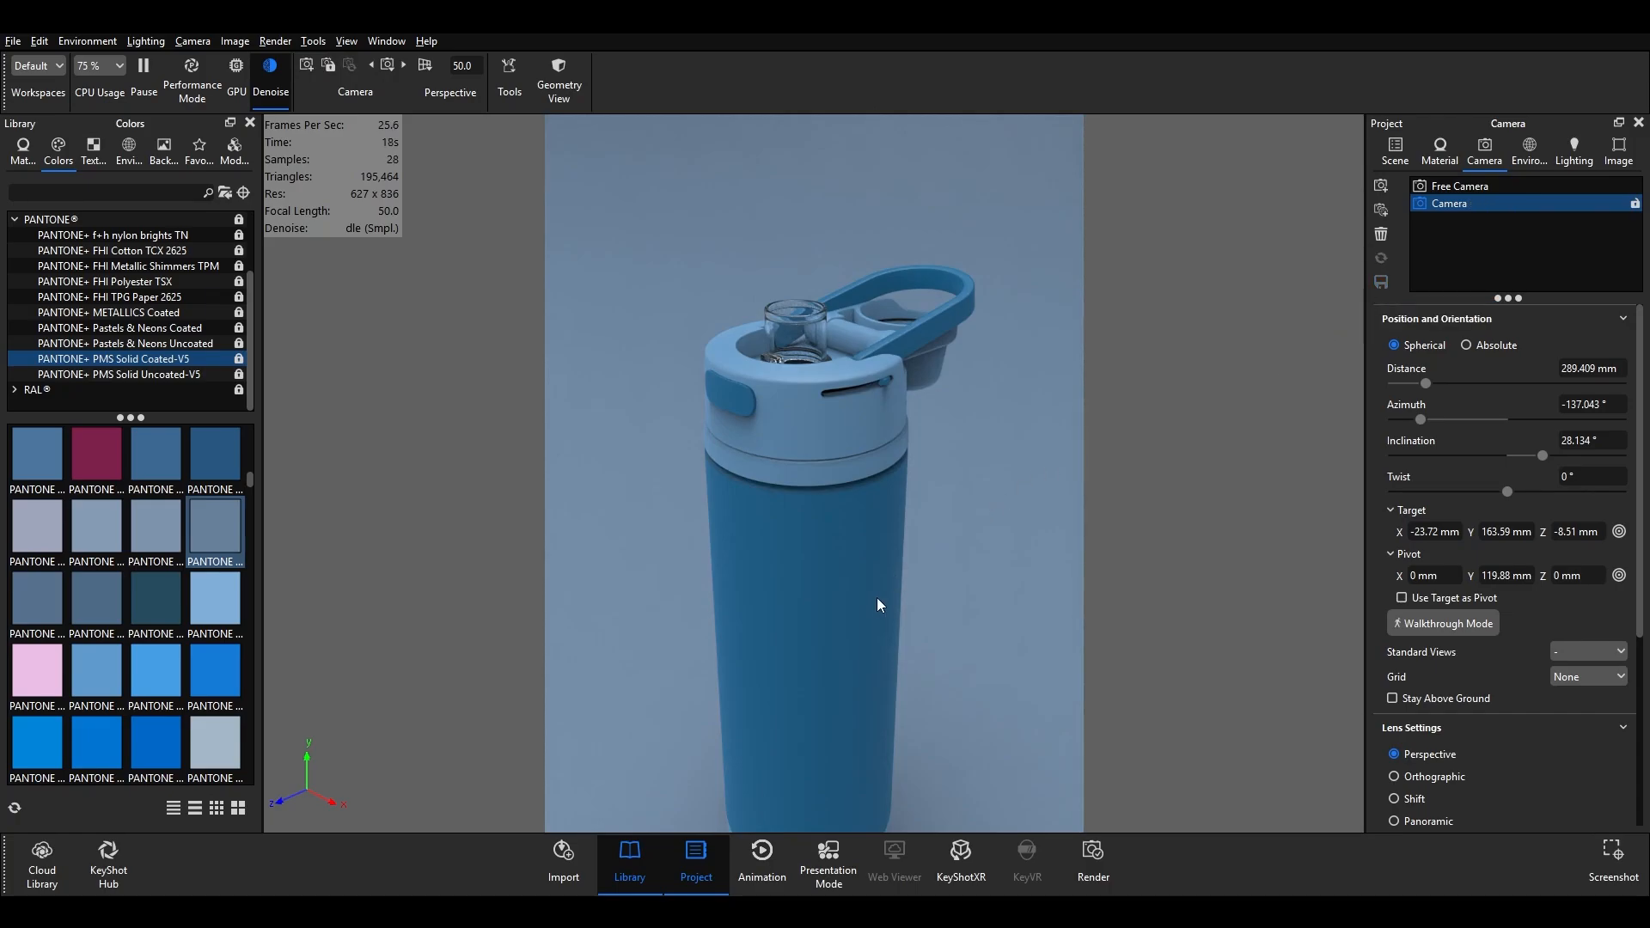
- Orbit to the other side of the bottle and reset the camera to its saved view
left_click_drag(818, 714, 1014, 727)
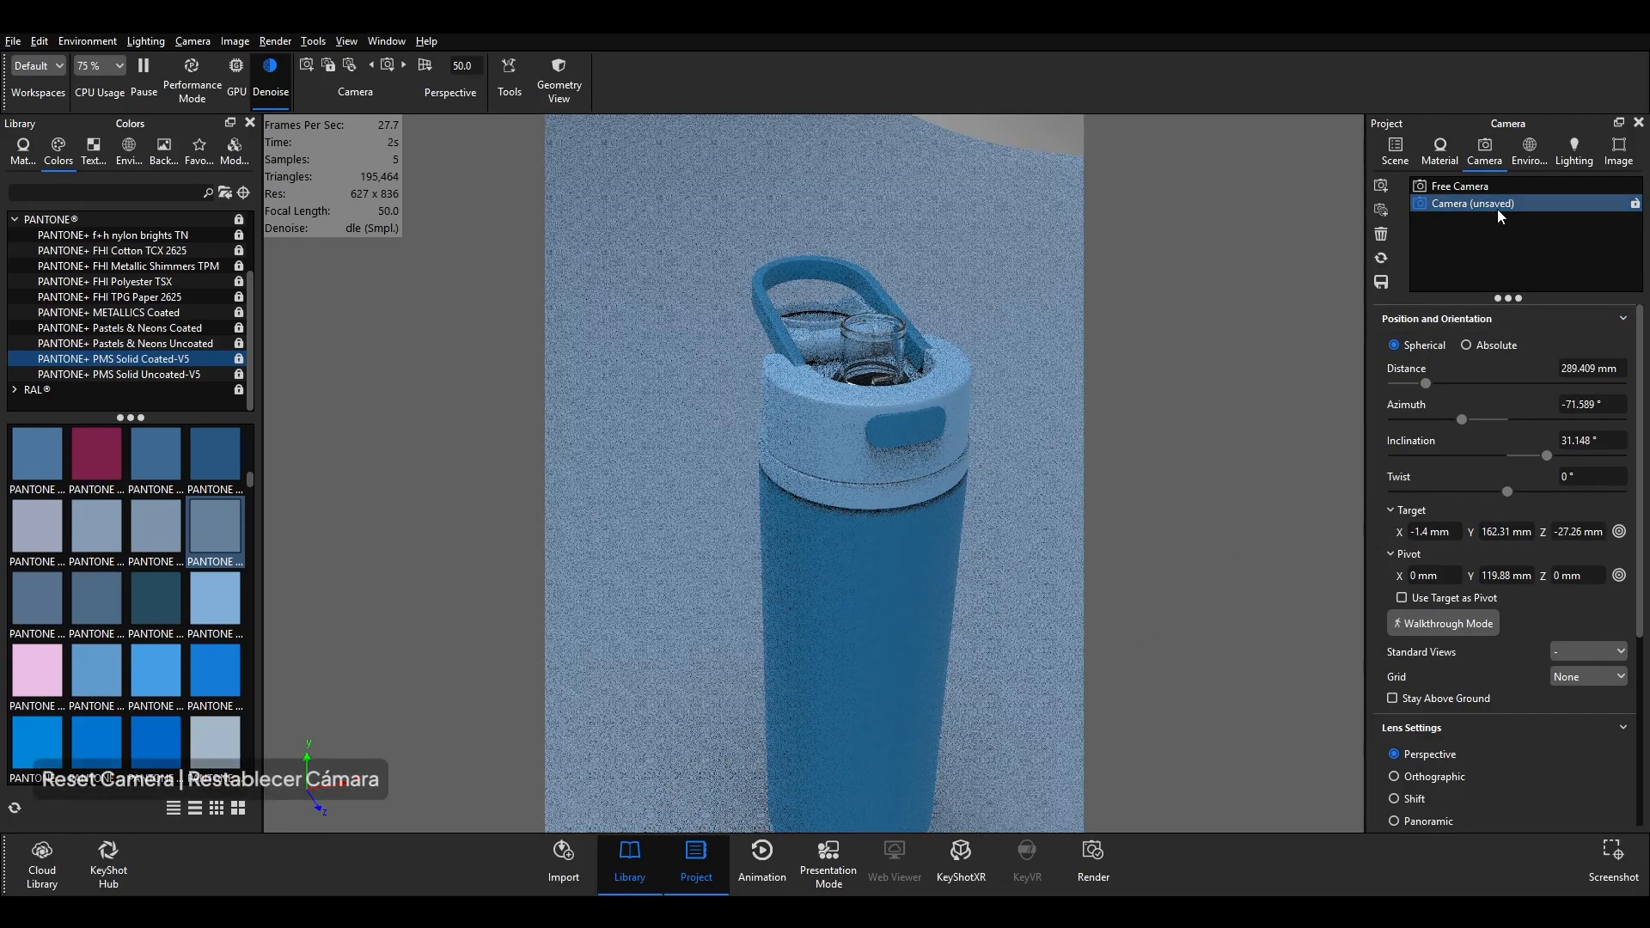
double_click(1496, 208)
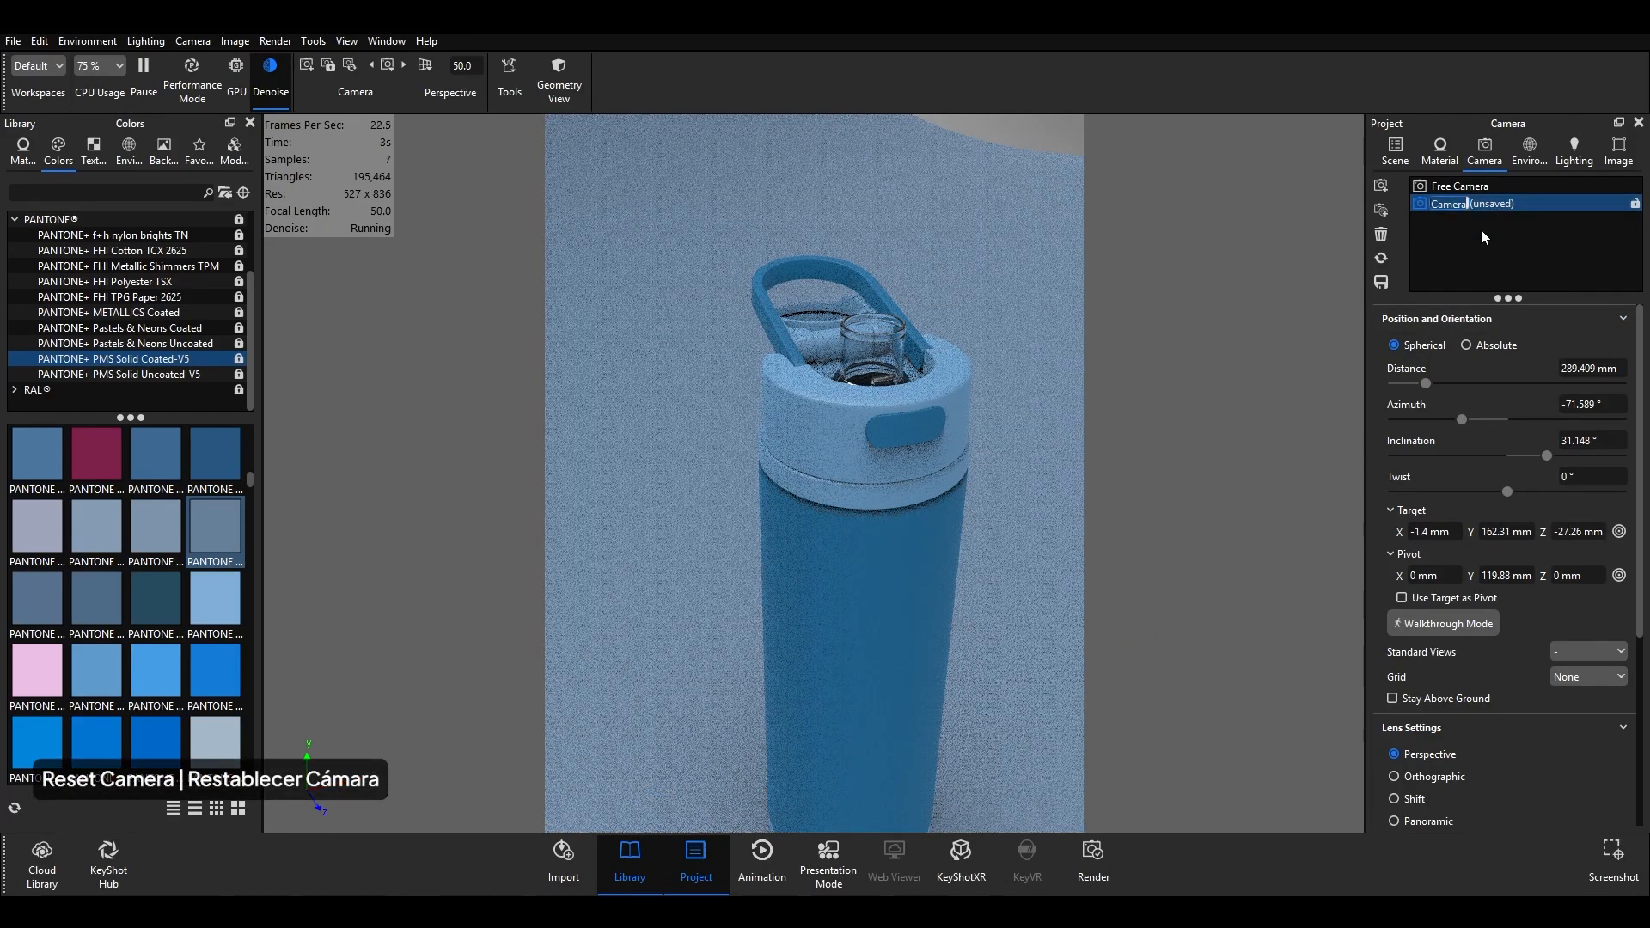
left_click(1381, 260)
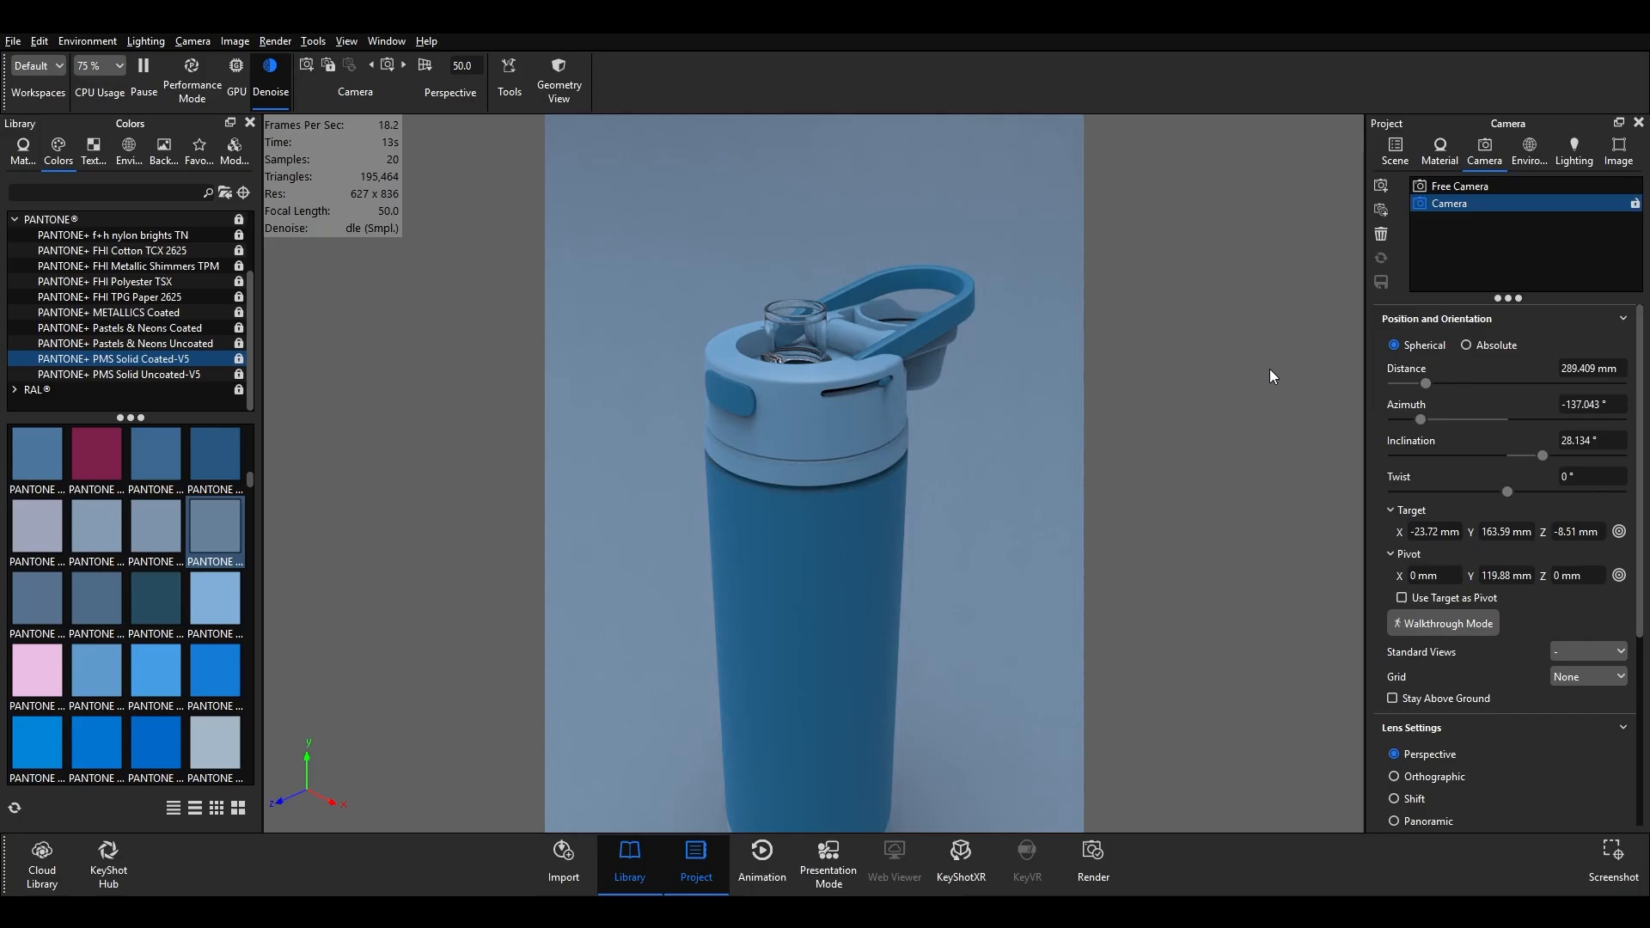
- Move the bottle down in the frame and set the camera distance to 264 mm
middle_click_drag(1000, 523, 1001, 563)
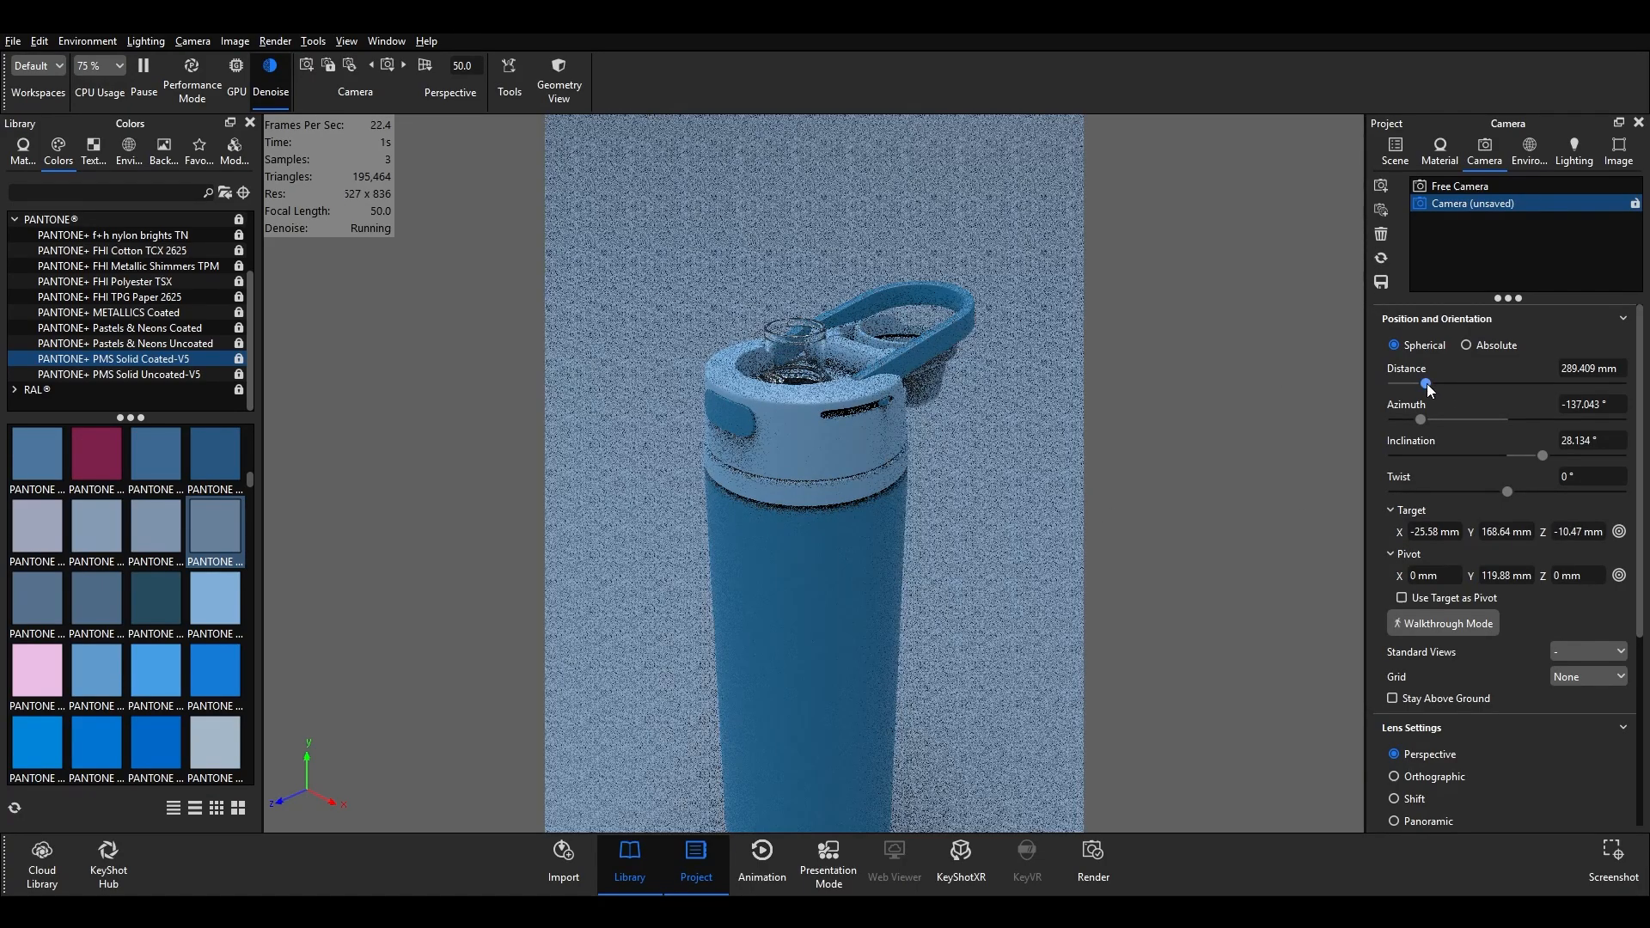
left_click_drag(1427, 387, 1432, 383)
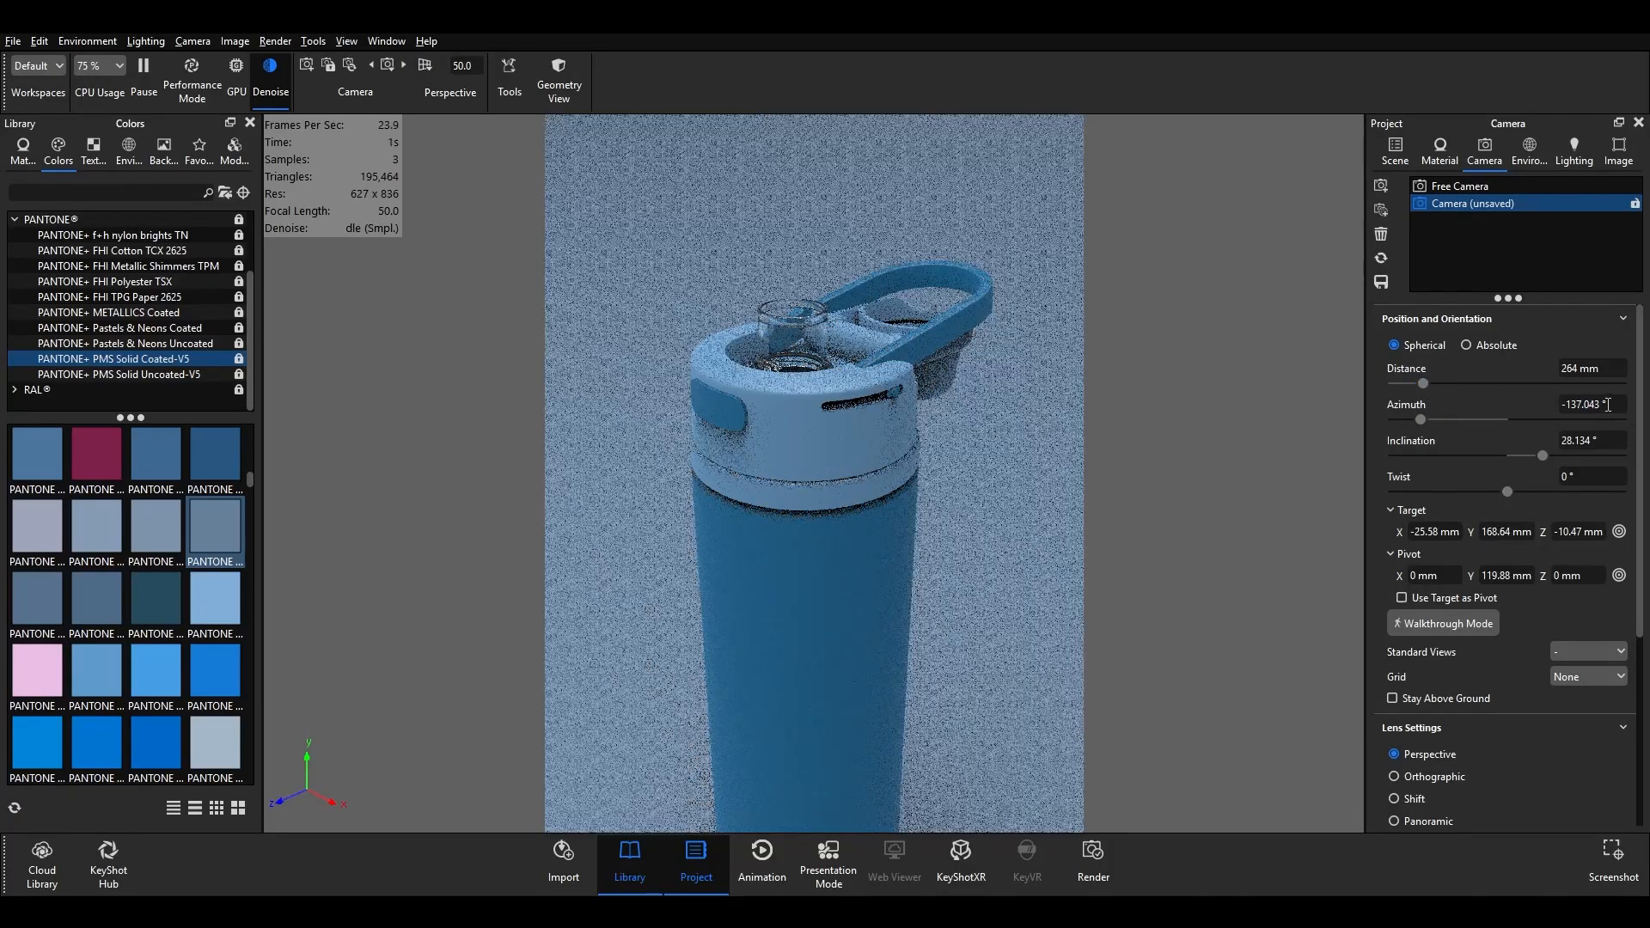
- Try a camera azimuth of -133.443° and an inclination of 26.334°, restoring the original angle each time
left_click(1588, 403)
key("Return")
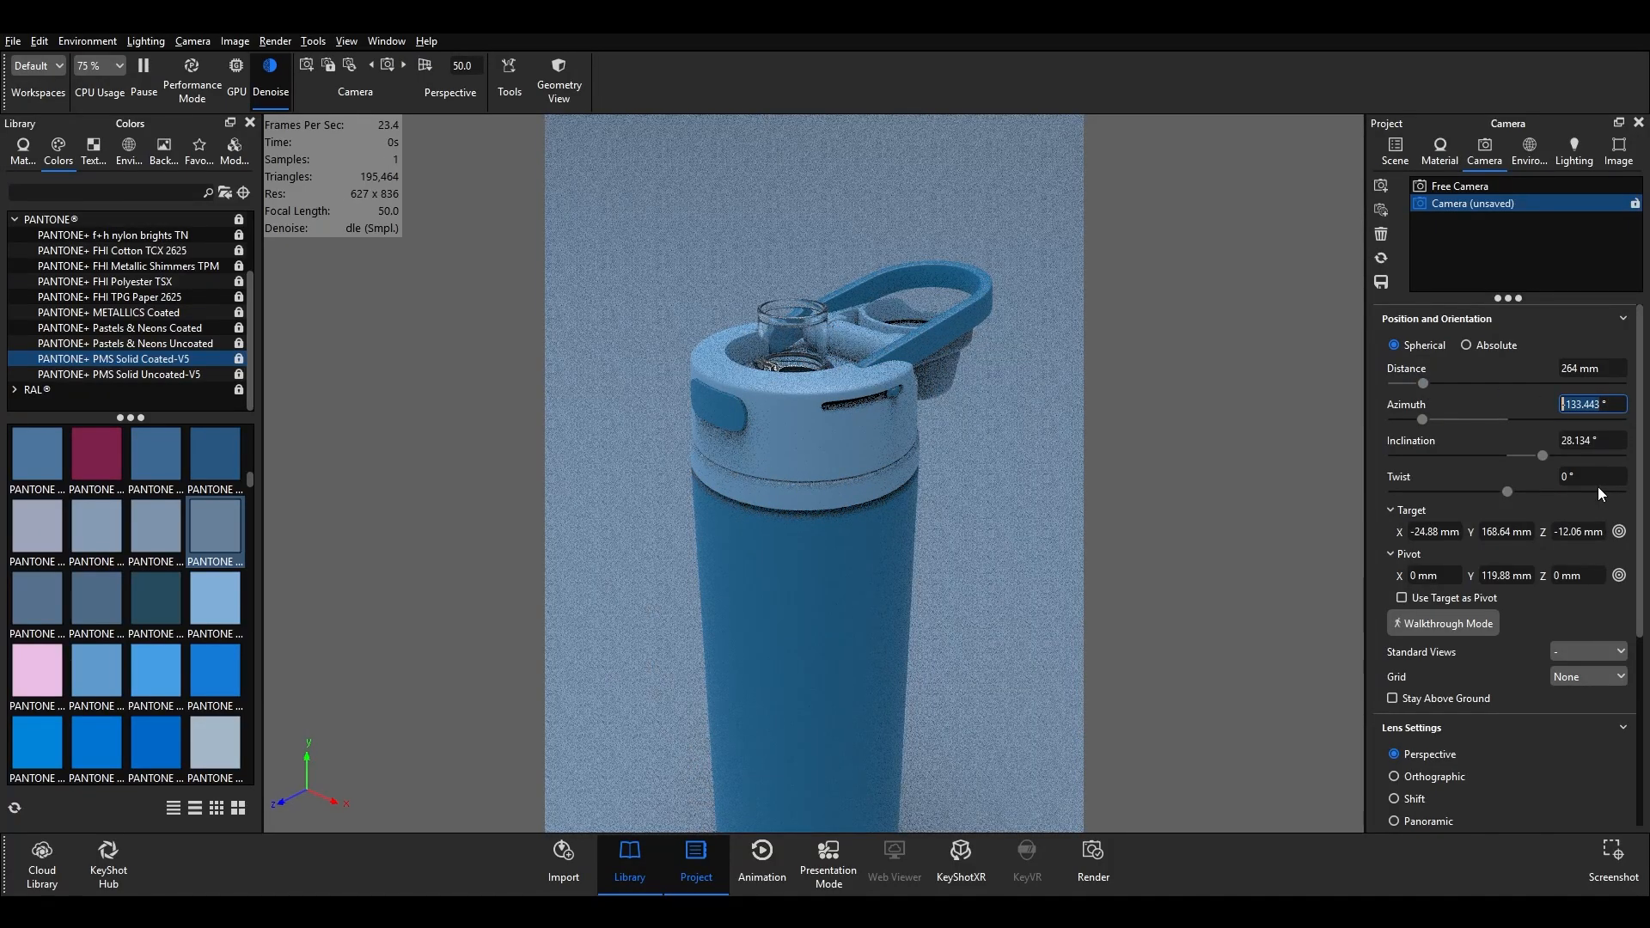
left_click(1588, 442)
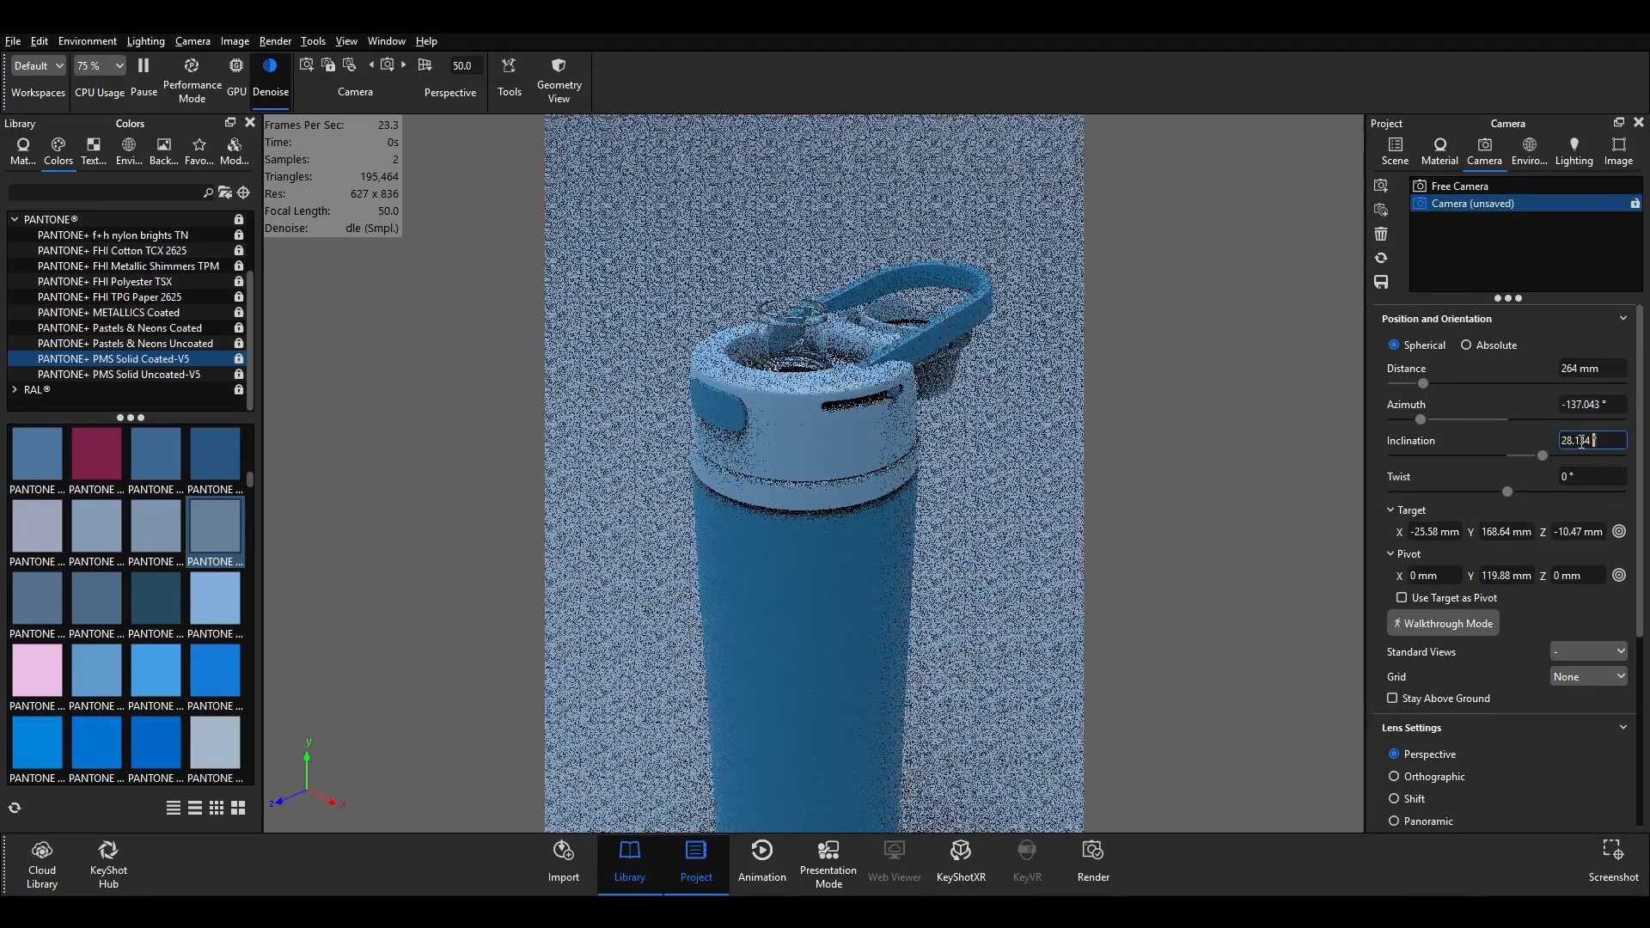
scroll(1548, 456, "down", 1)
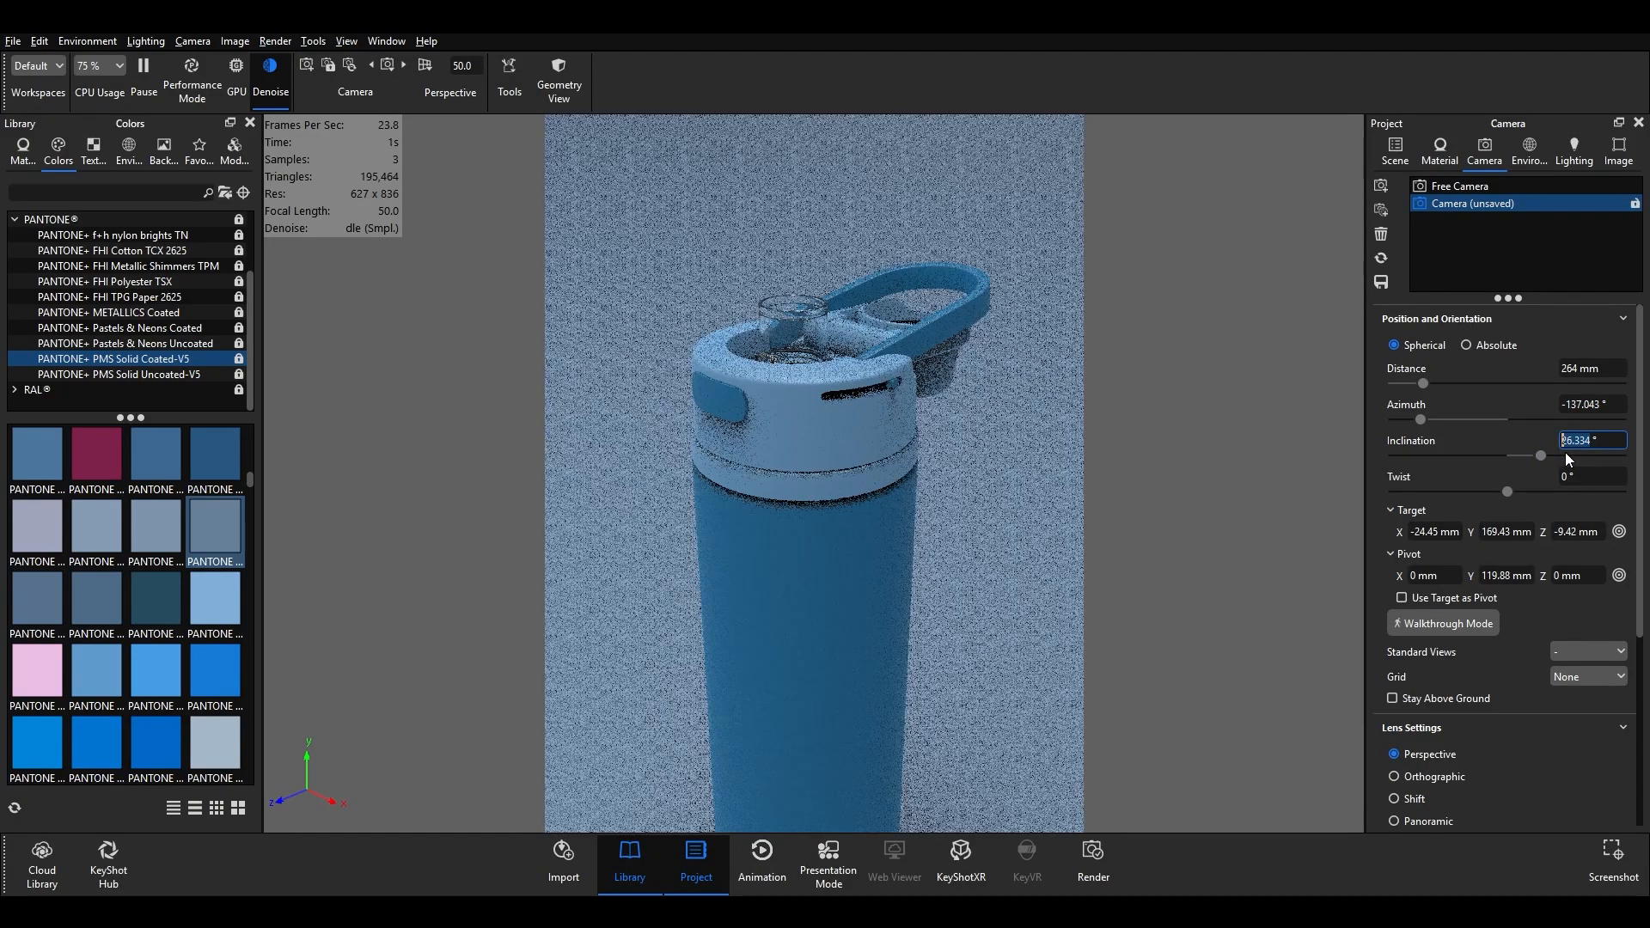
scroll(1565, 452, "up", 1)
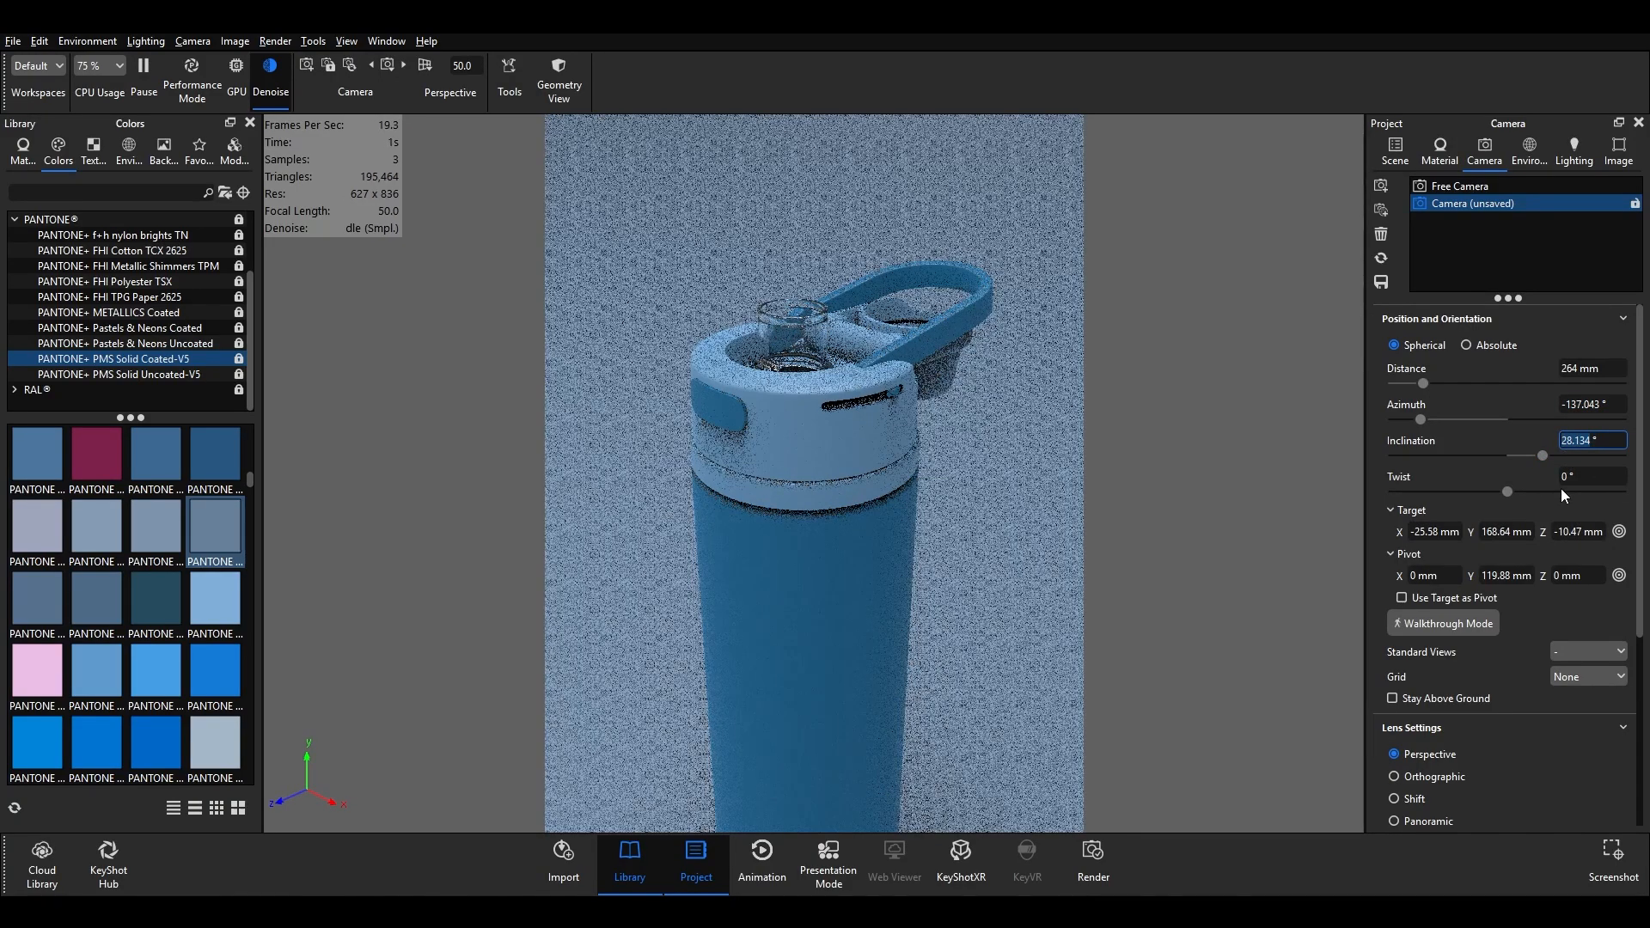
left_click(1559, 502)
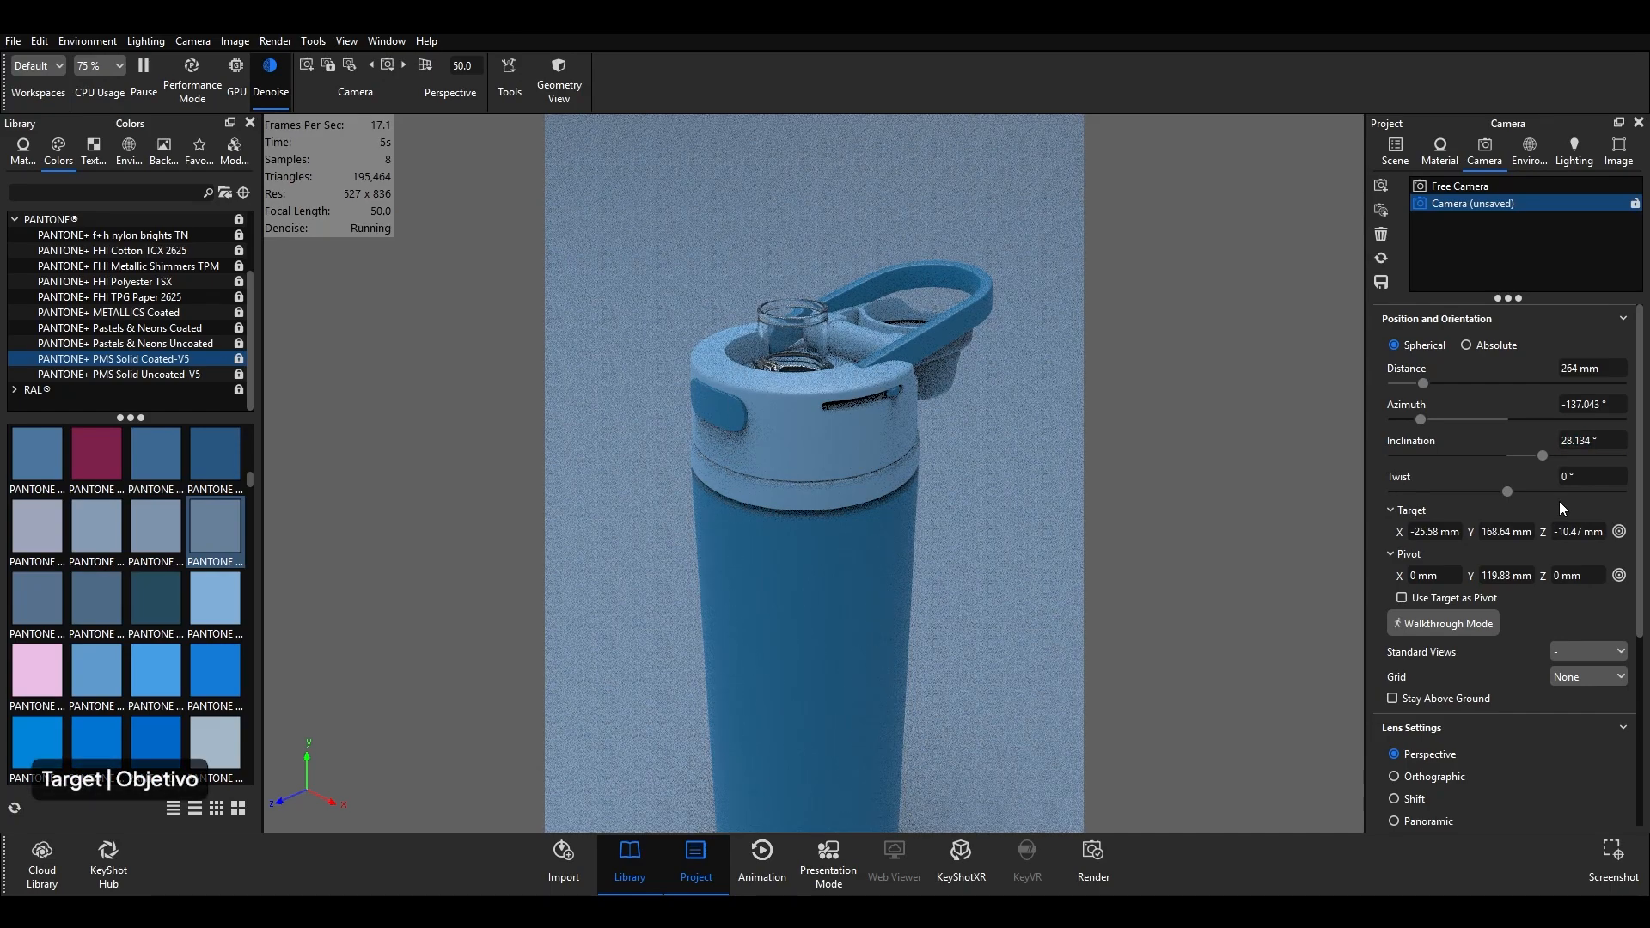
- Set the camera target to a point on the bottle's lid without also setting the pivot
left_click(1619, 533)
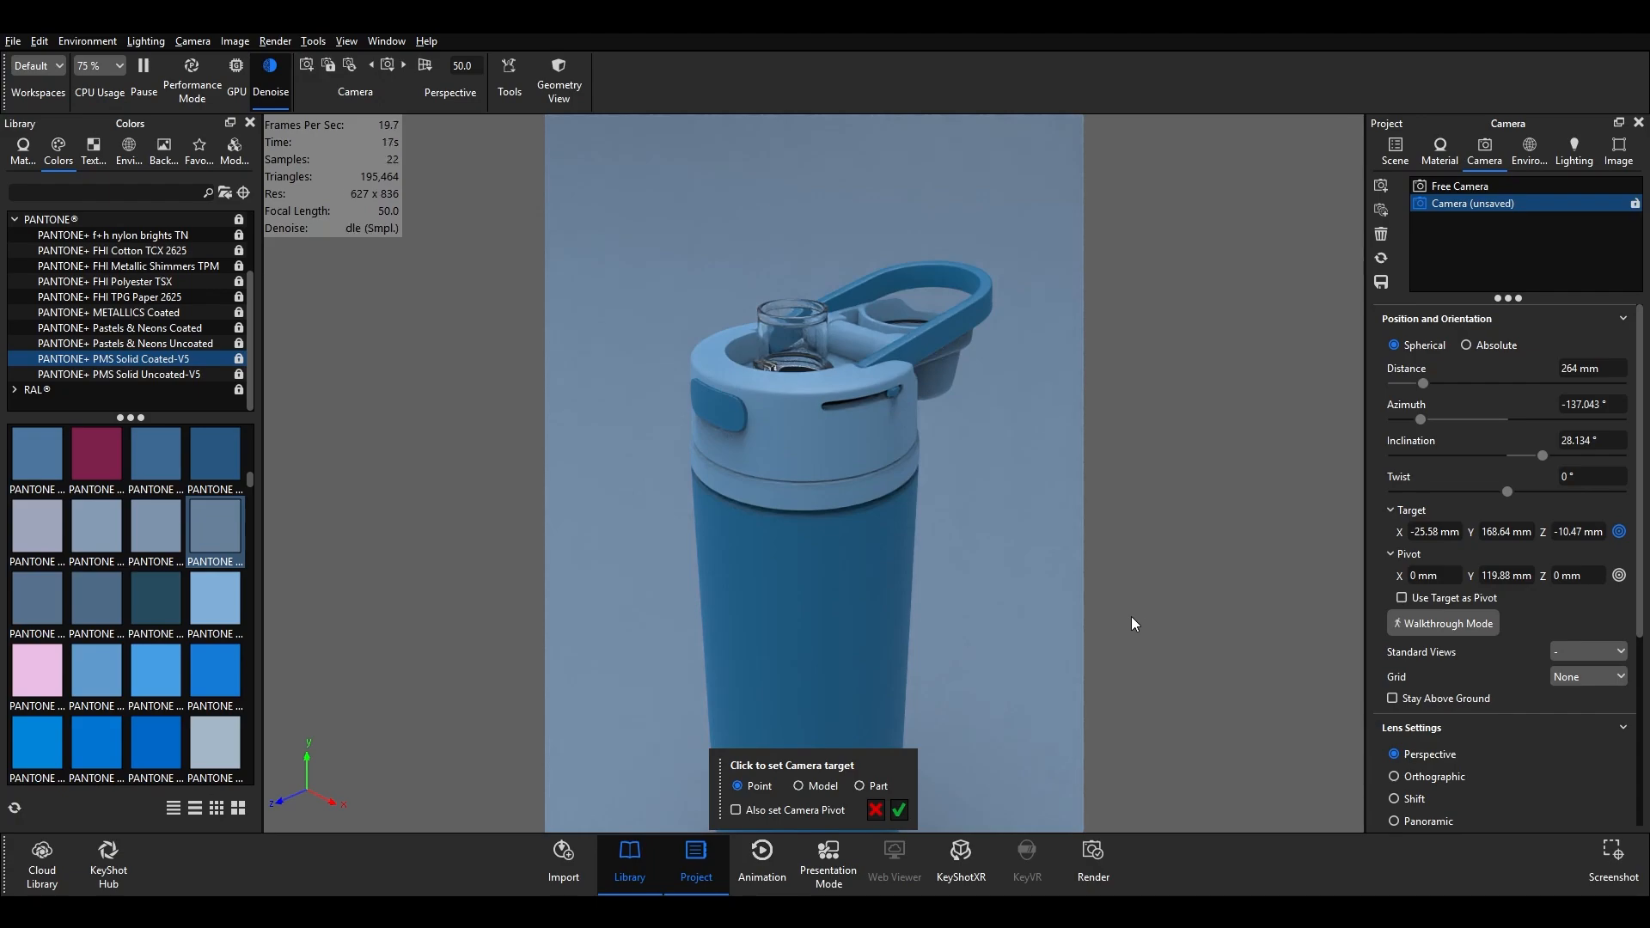
left_click(798, 411)
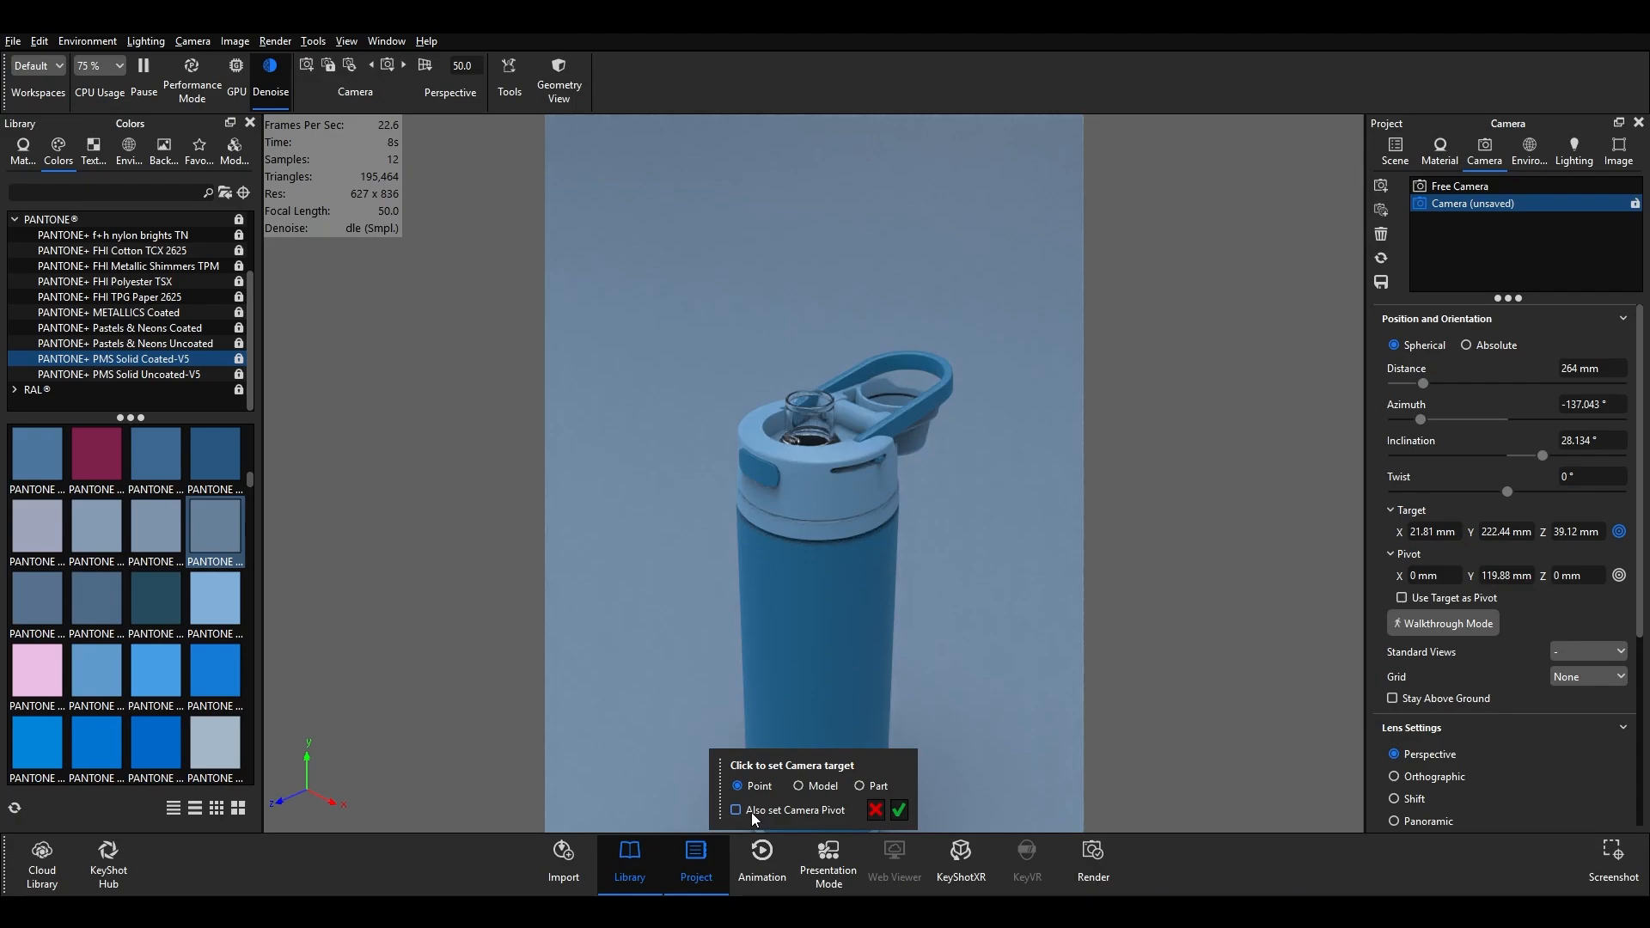
left_click(898, 811)
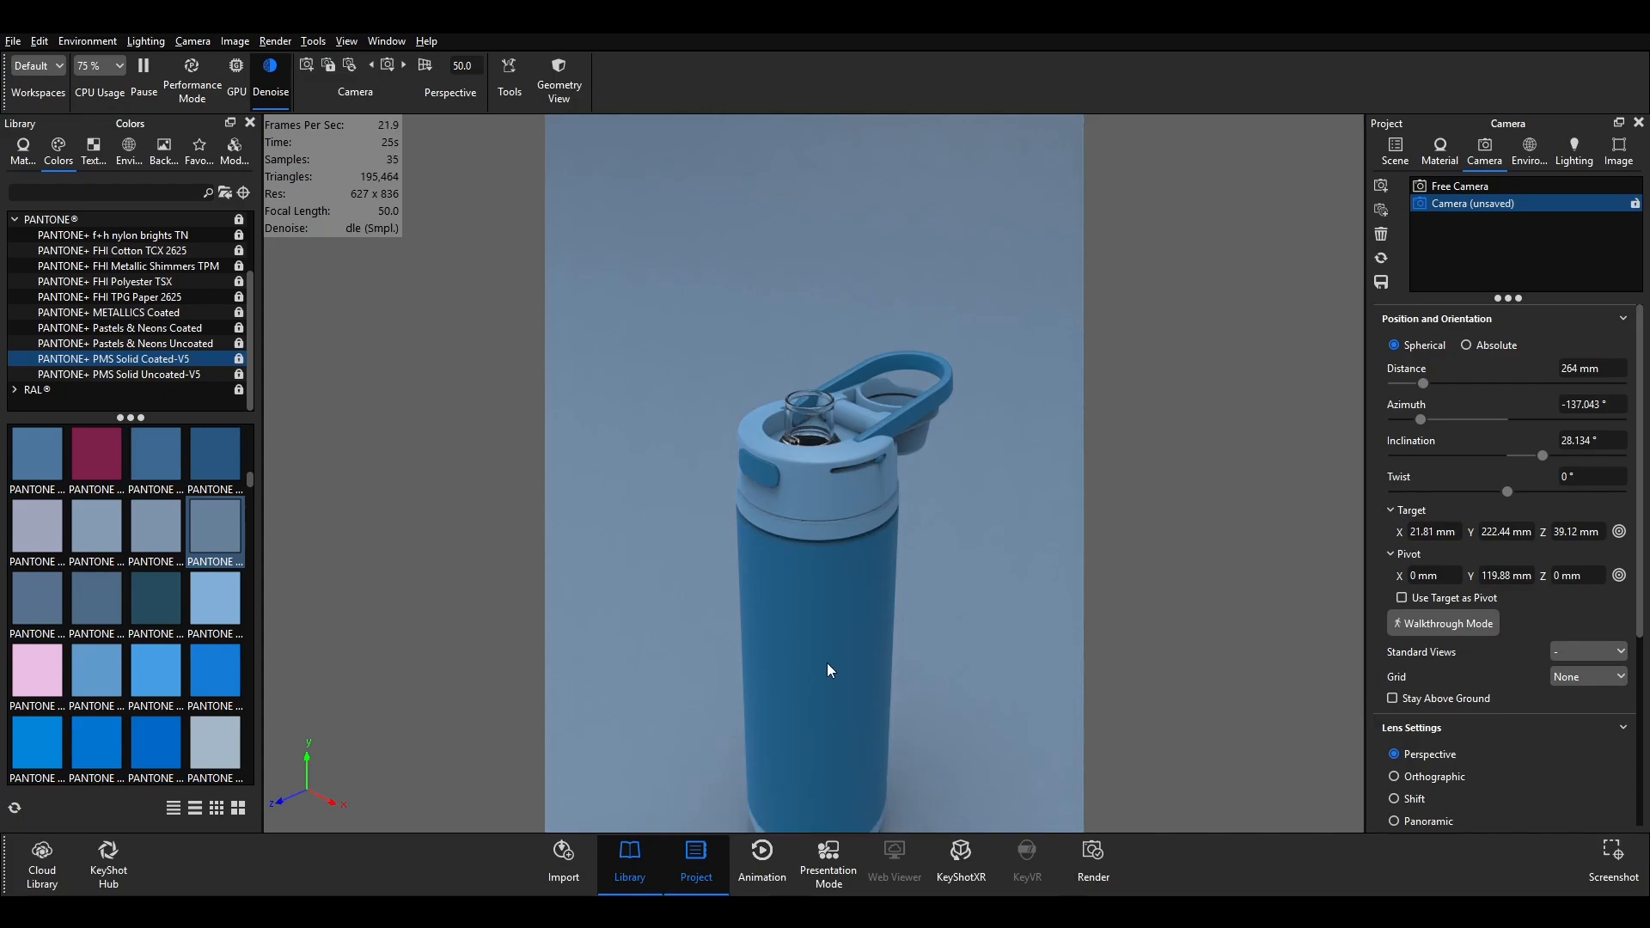
- Reframe the bottle at a camera distance of about 210 mm and save the camera
scroll(816, 639, "up", 5)
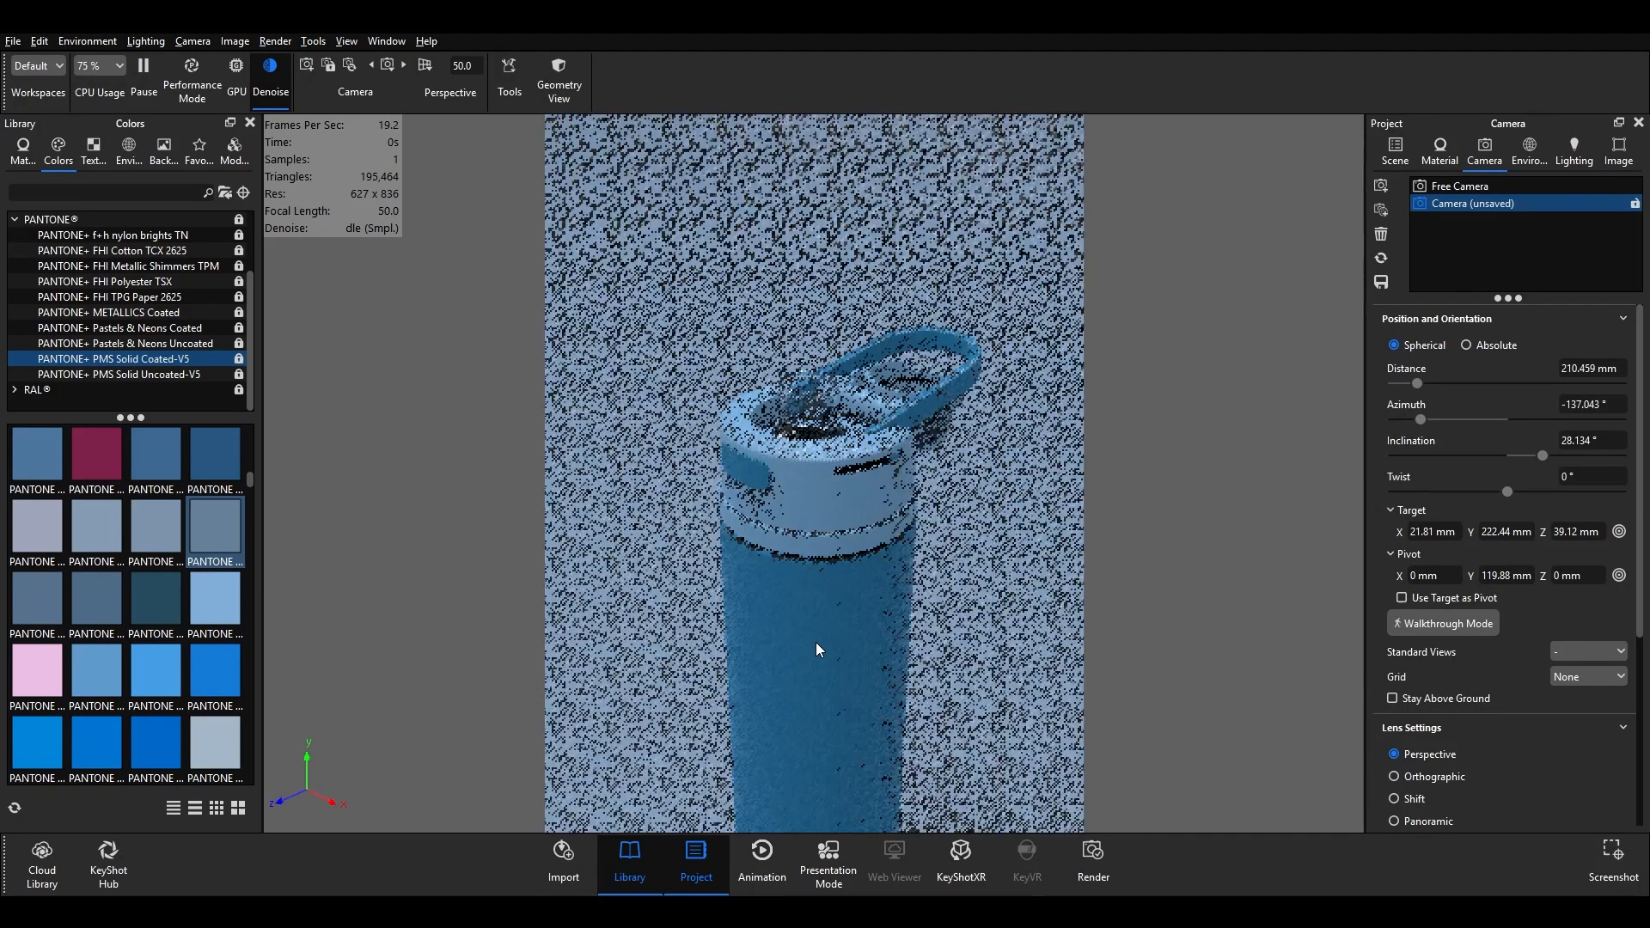
middle_click_drag(820, 648, 765, 543)
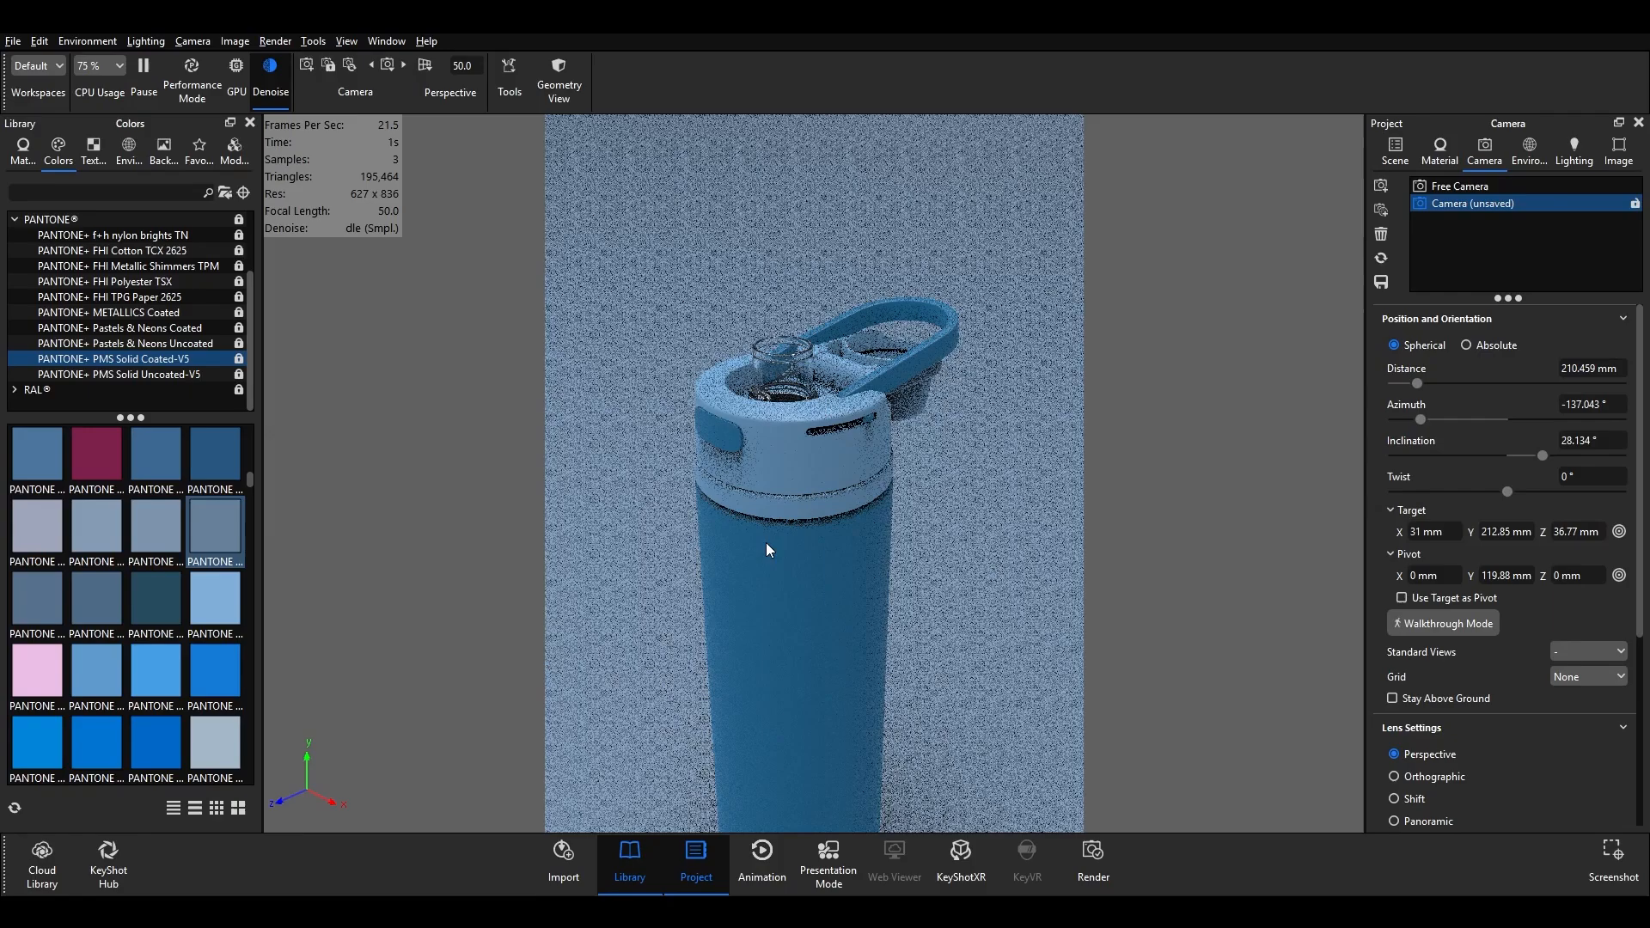
left_click(1388, 287)
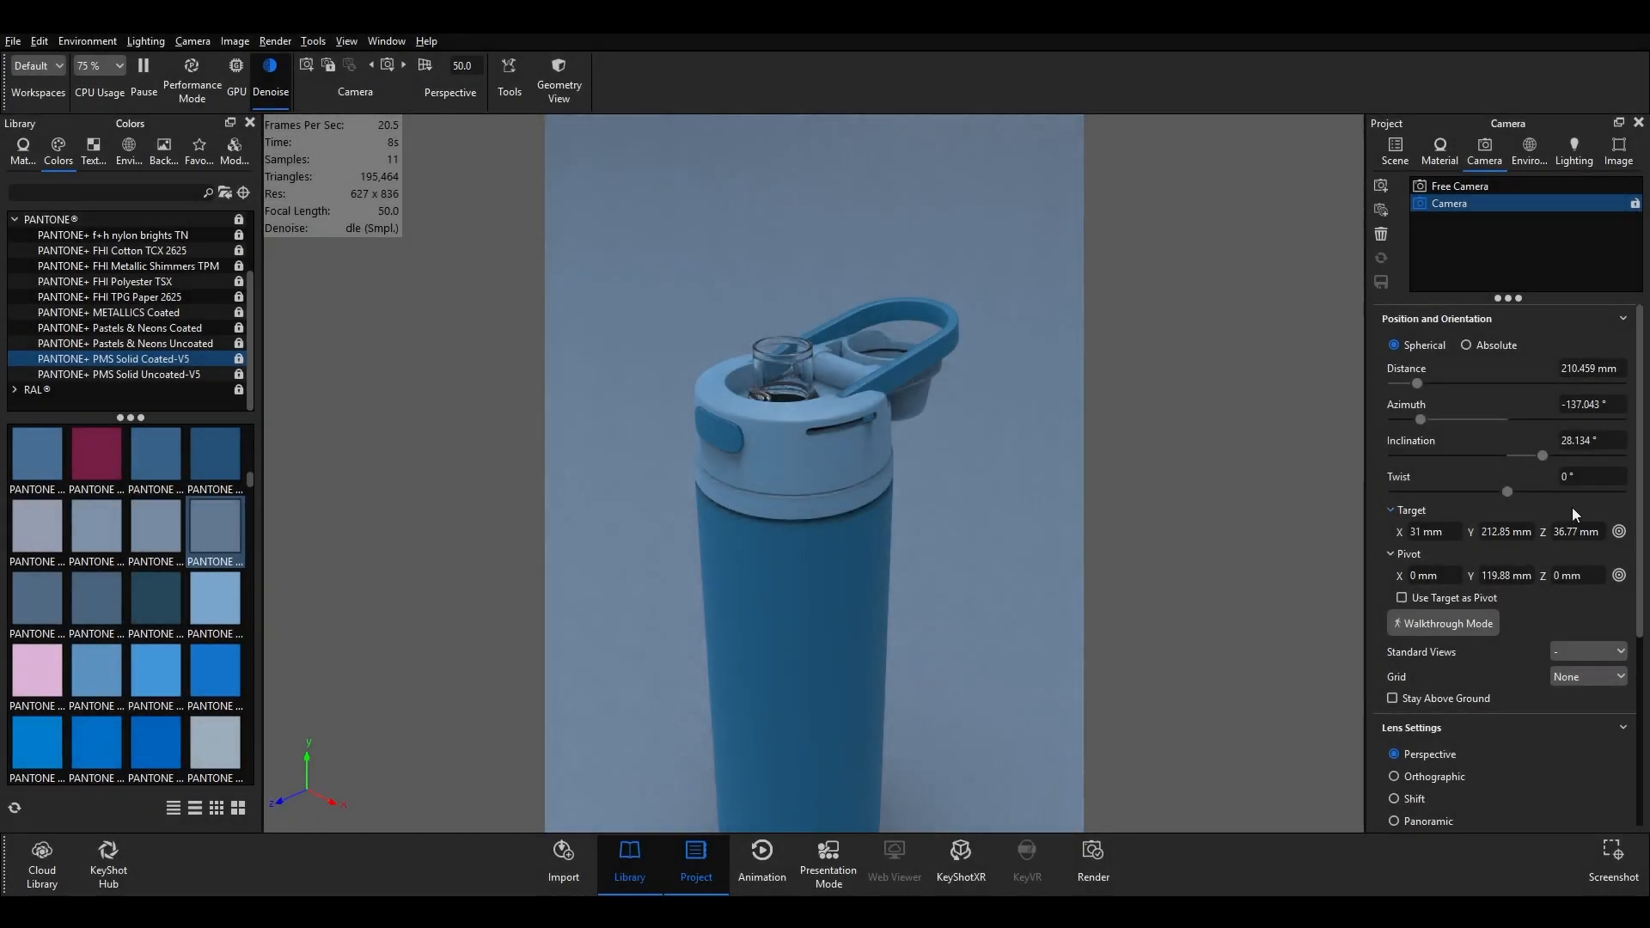
- Review the camera's standard view options and preview the Halves and Thirds composition grids
scroll(1632, 507, "down", 3)
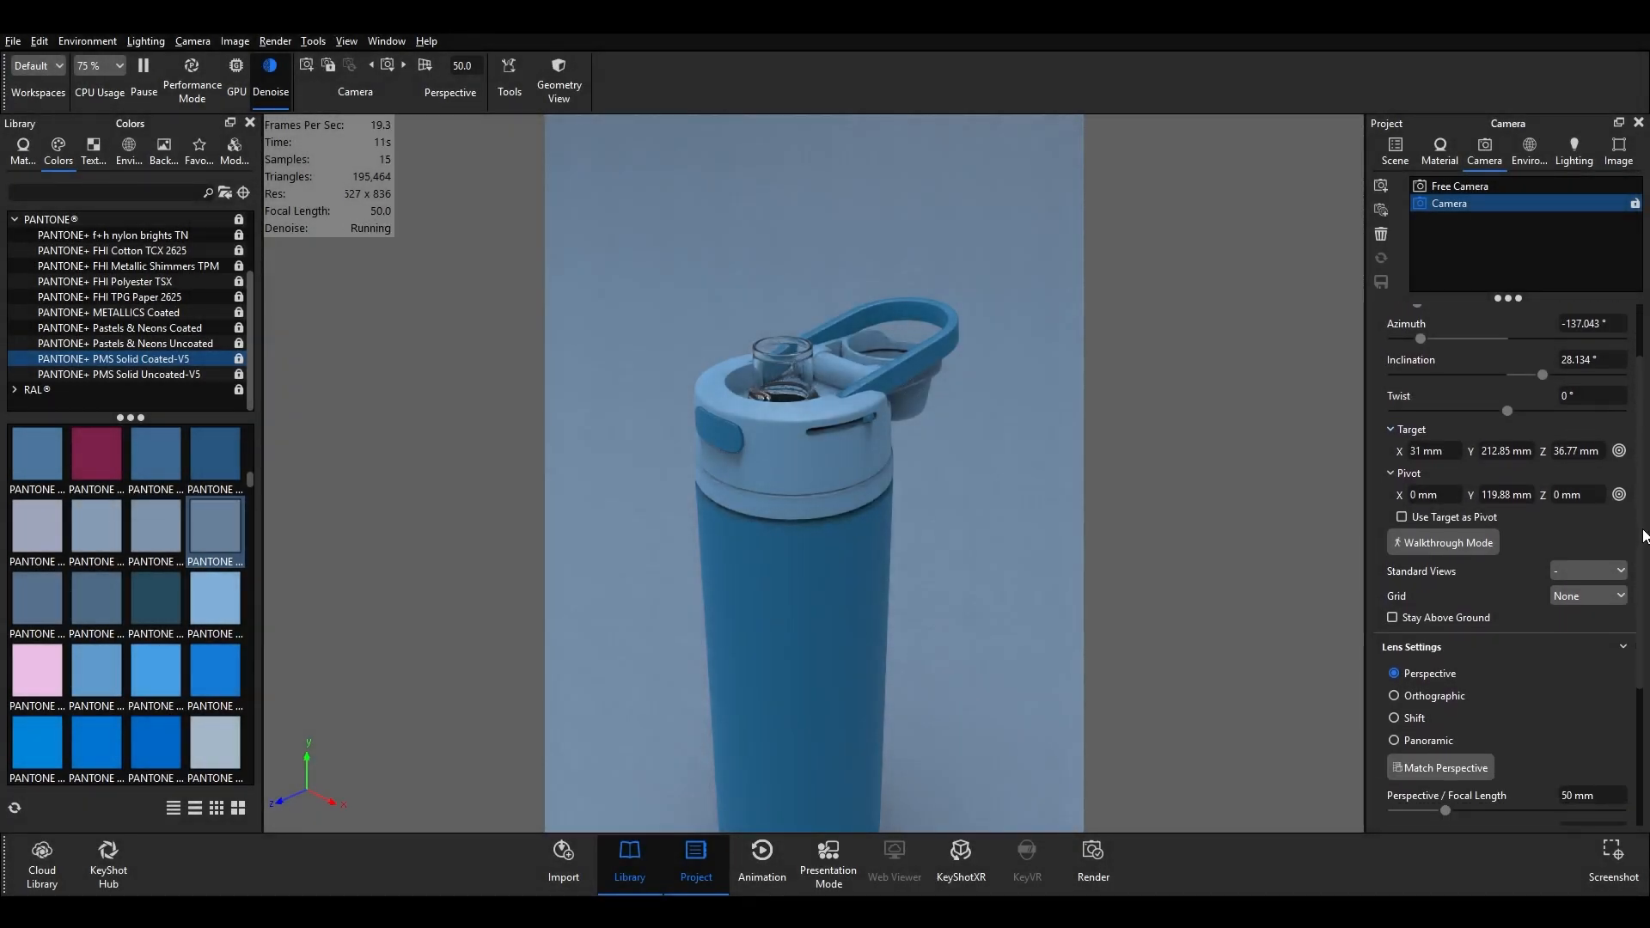
left_click(1621, 528)
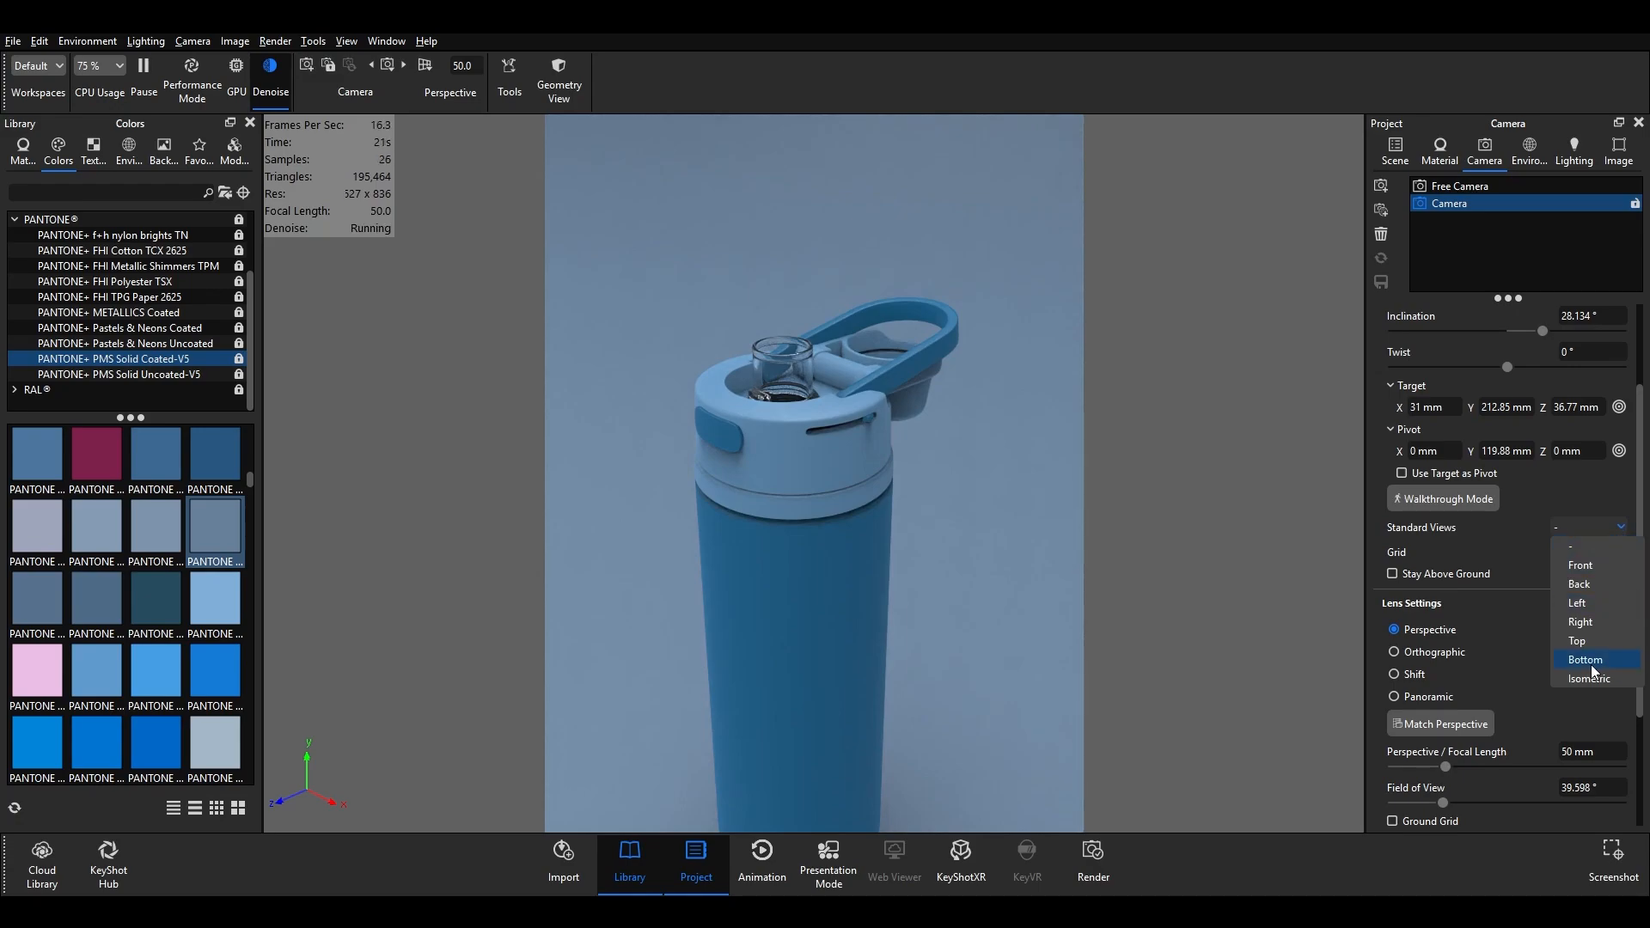
left_click(1621, 552)
left_click(1622, 554)
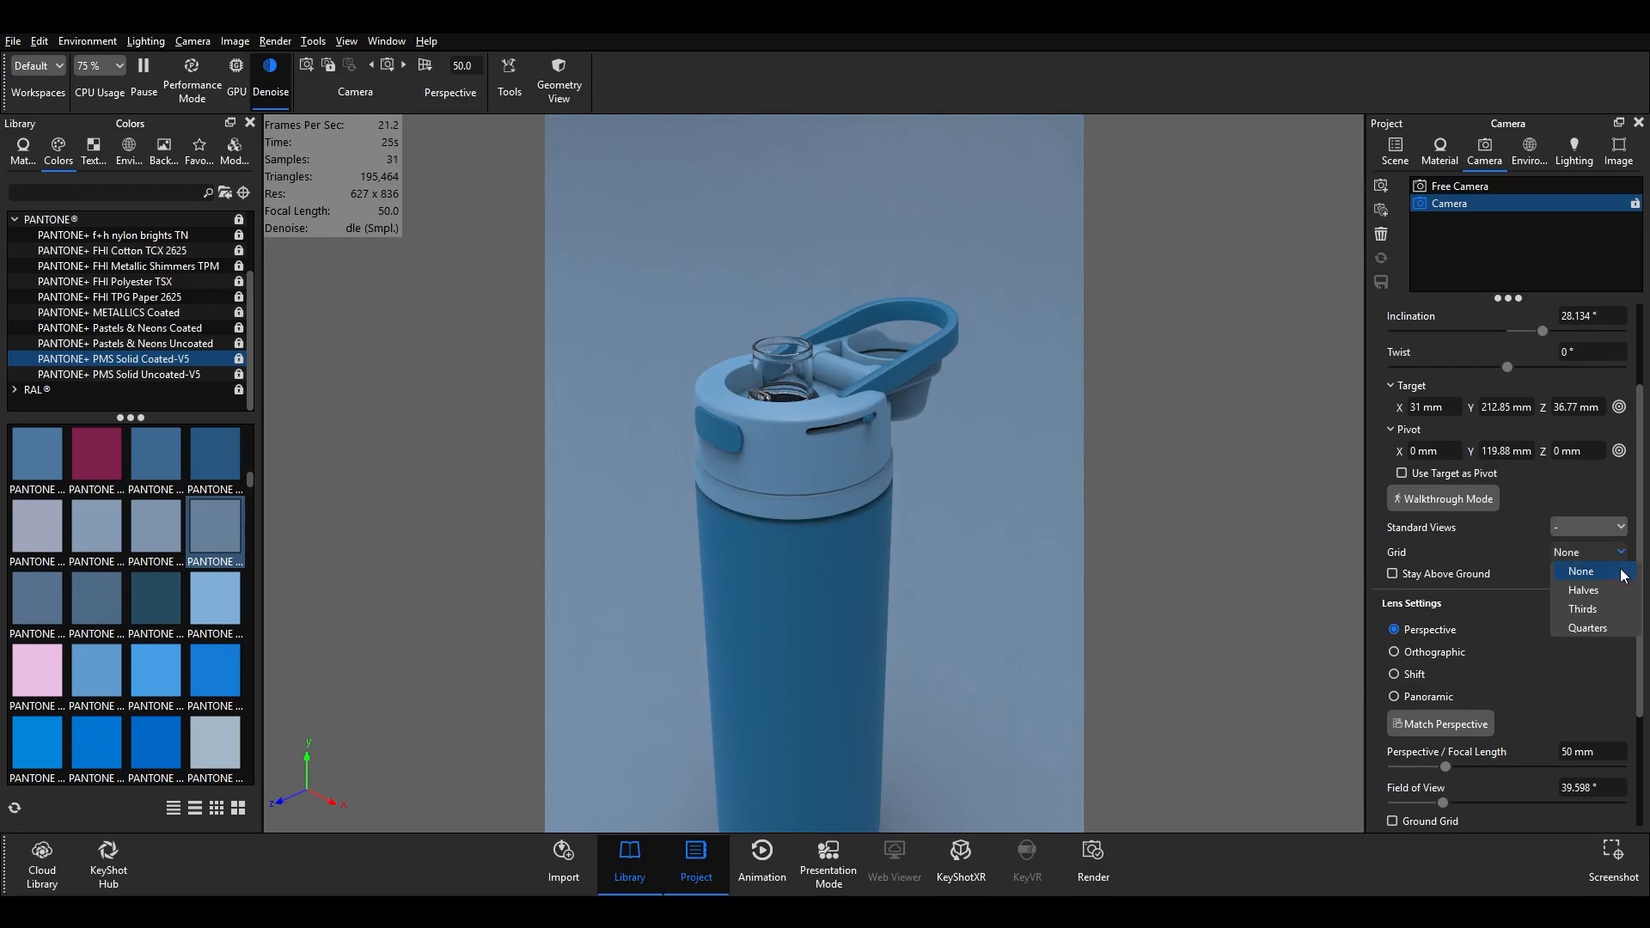
left_click(1608, 599)
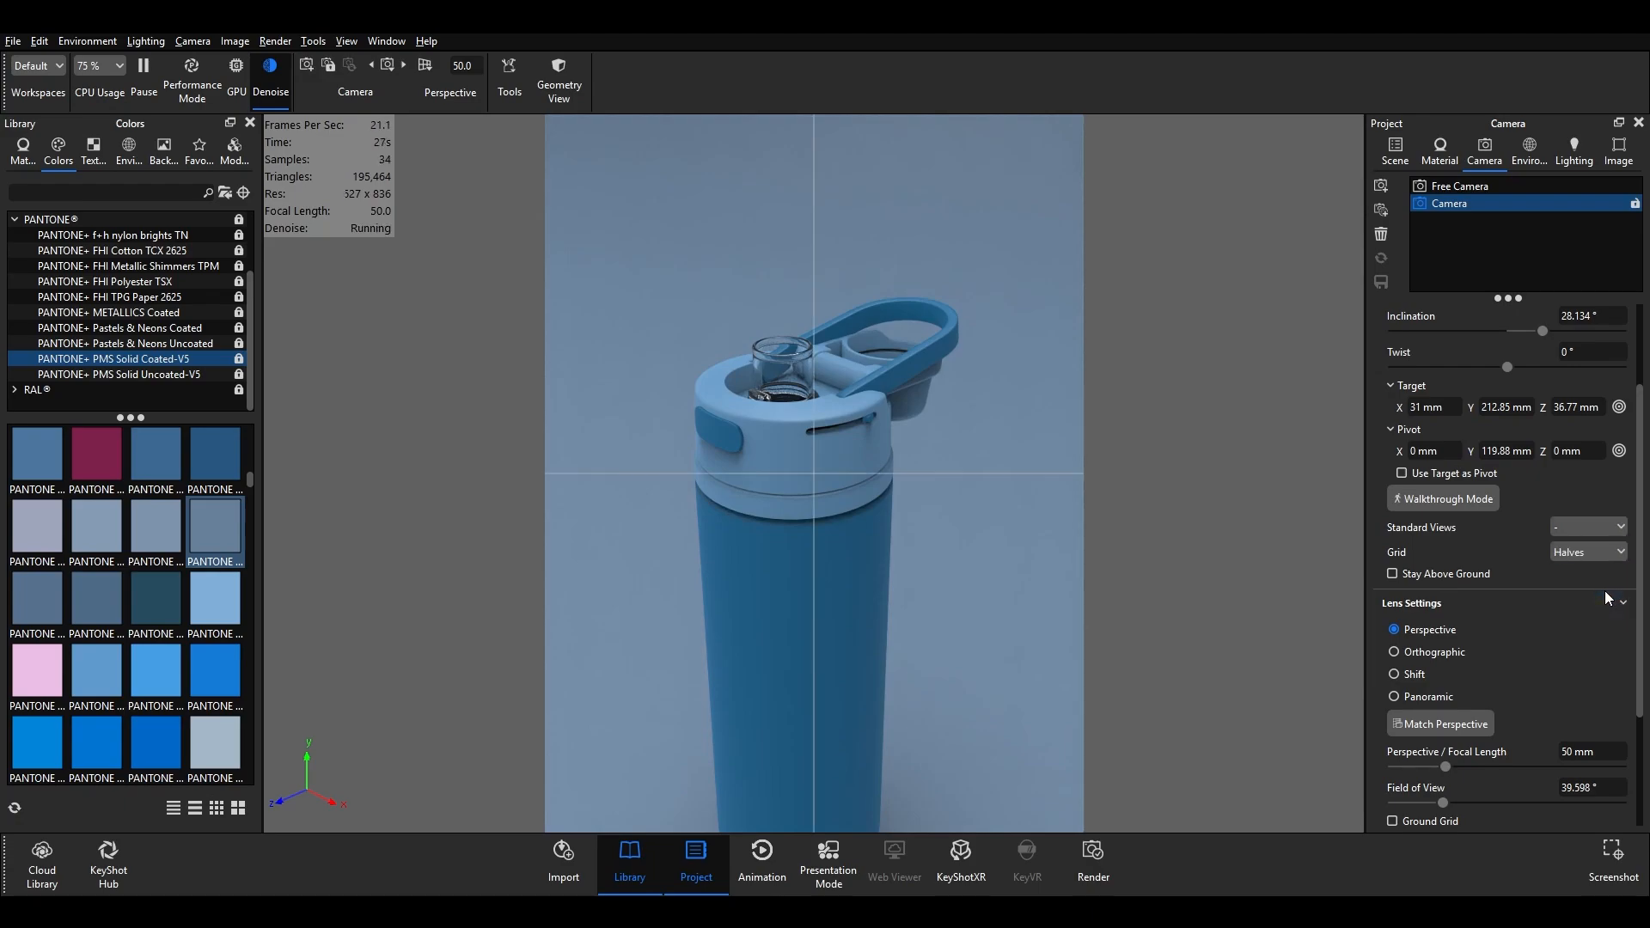
left_click(1598, 552)
left_click(1597, 610)
- Nudge the bottle's framing against the Quarters composition grid, and set the grid back to None
left_click(1618, 553)
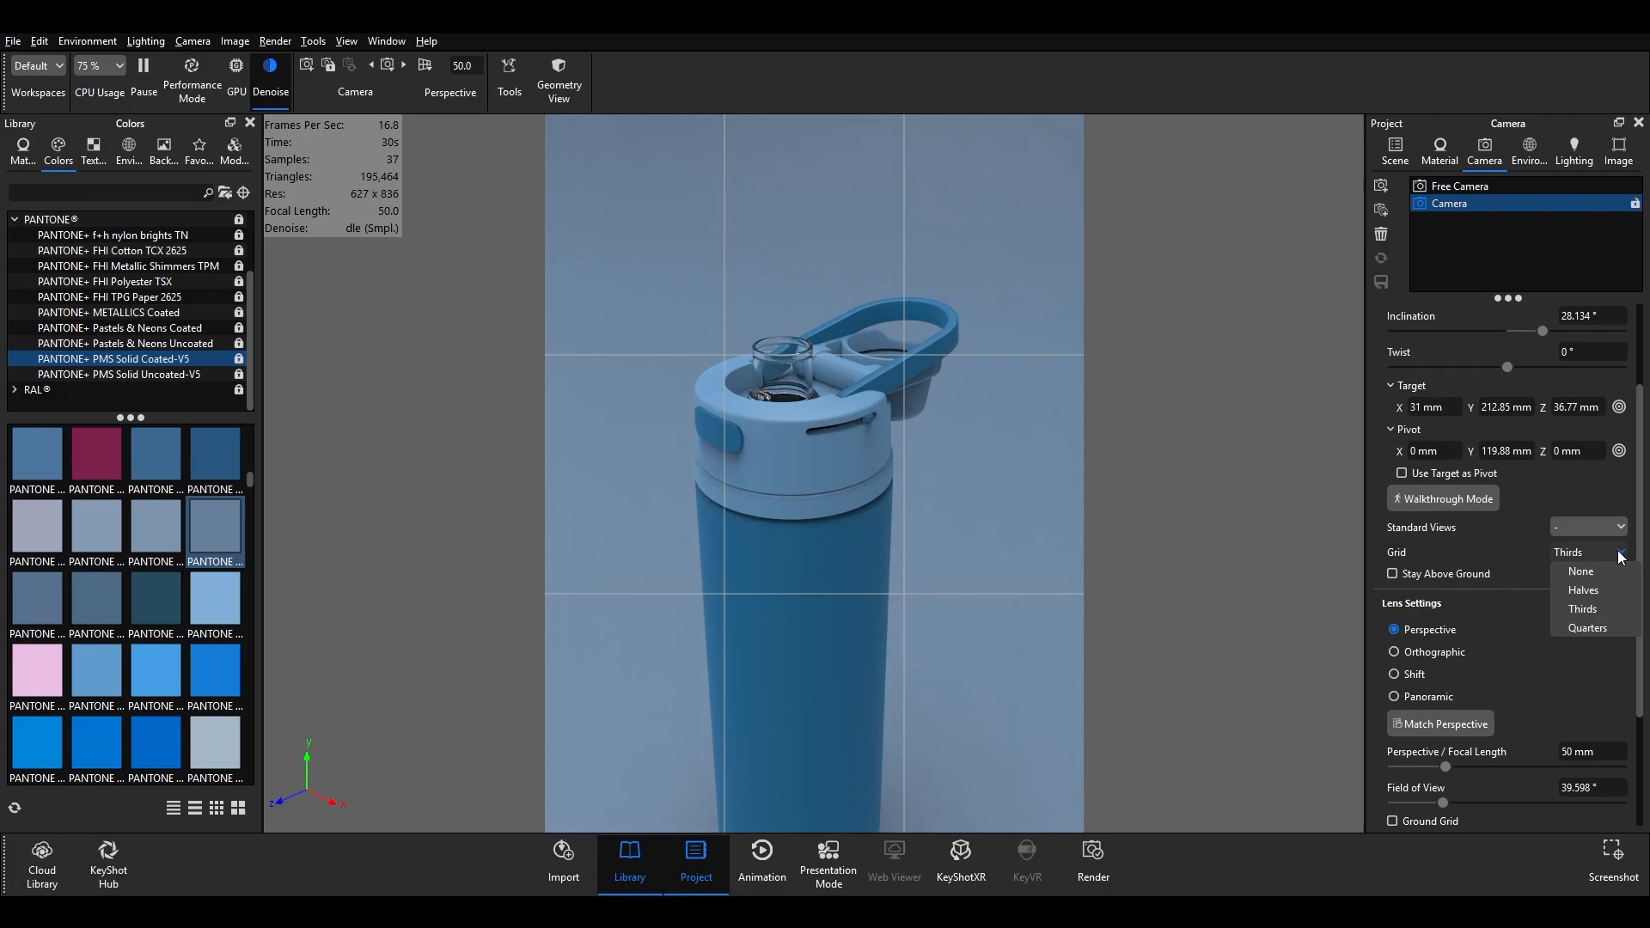
left_click(1606, 625)
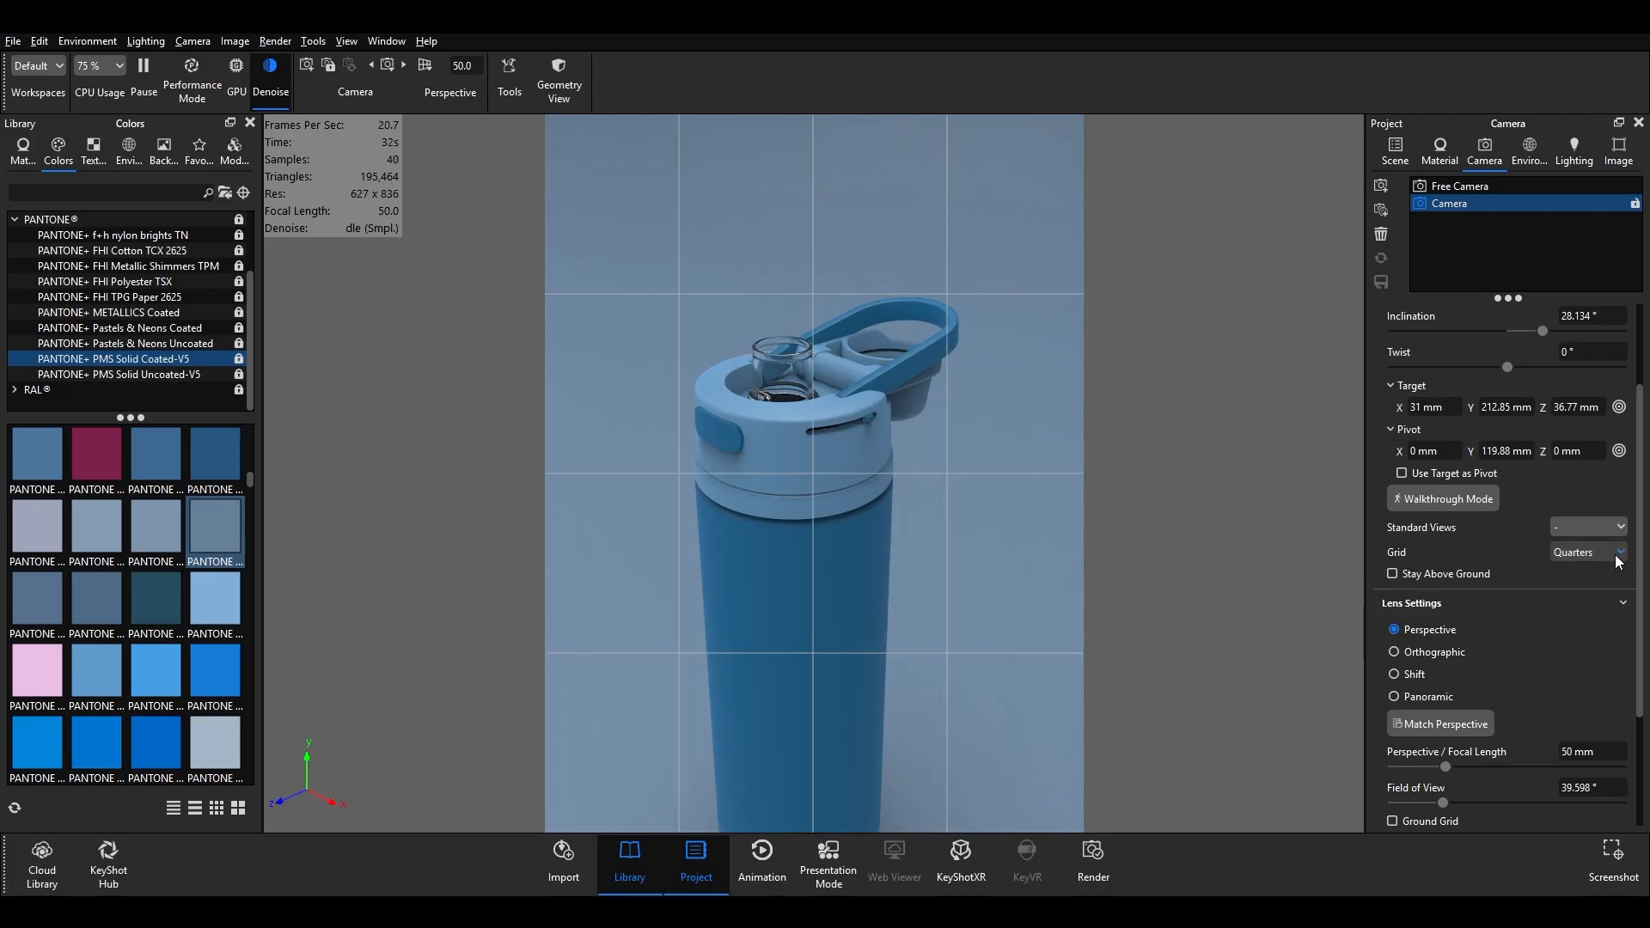
middle_click_drag(845, 496, 853, 492)
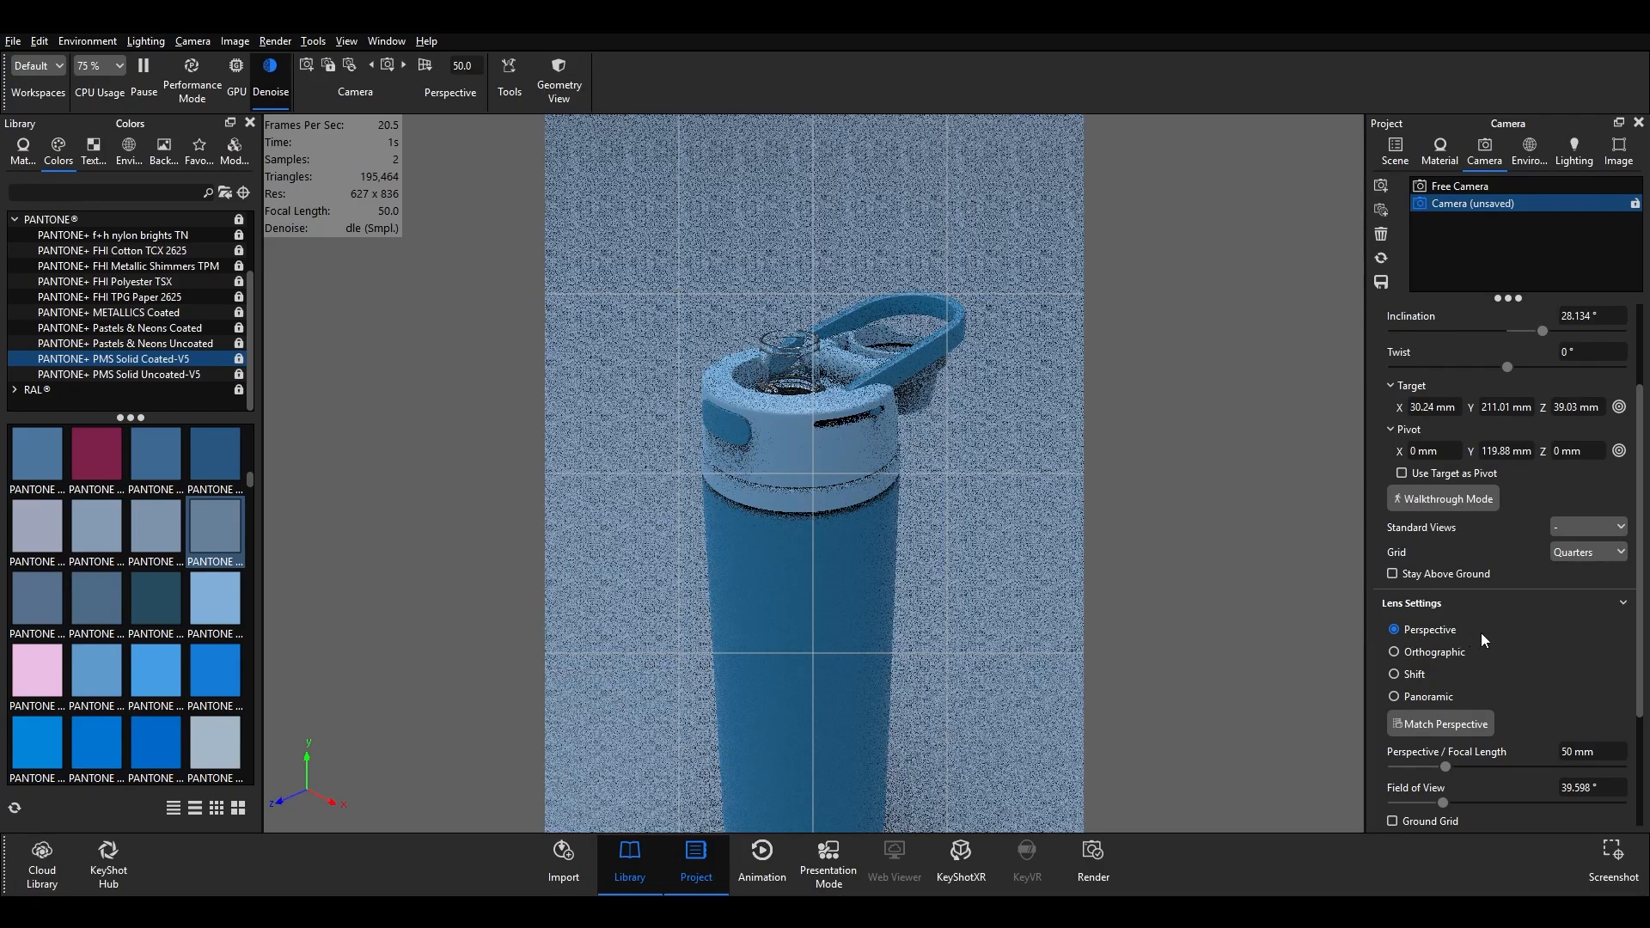
left_click(1587, 554)
left_click(1589, 573)
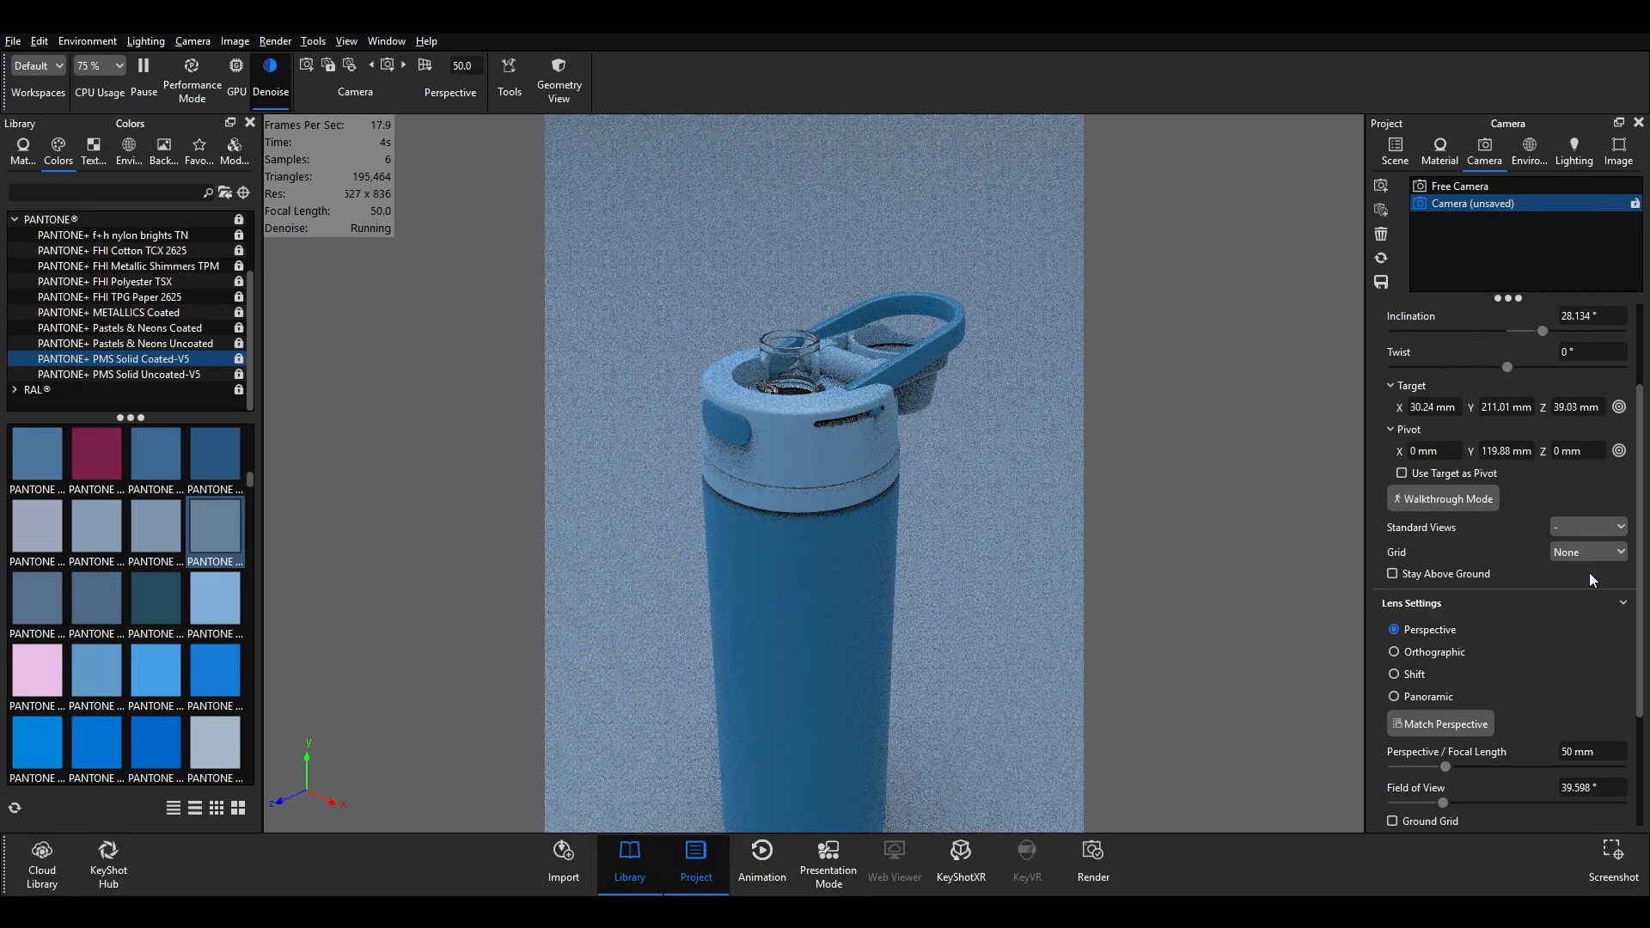
- Change the camera's lens type to Shift in the lens settings
scroll(1561, 621, "down", 1)
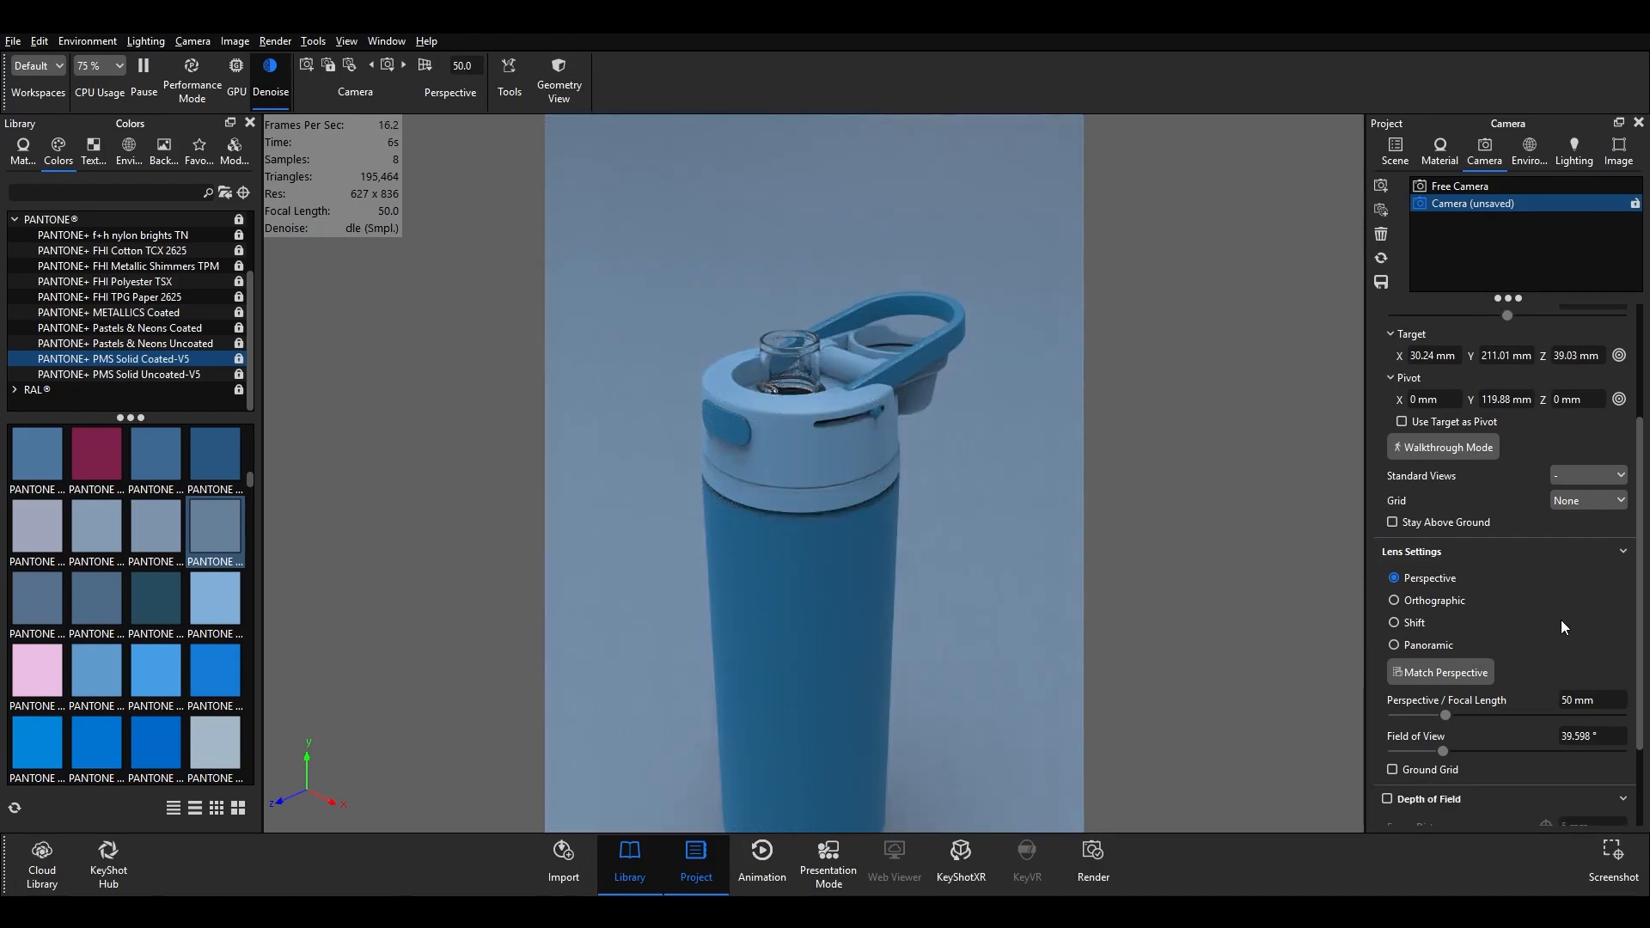
scroll(1560, 620, "down", 1)
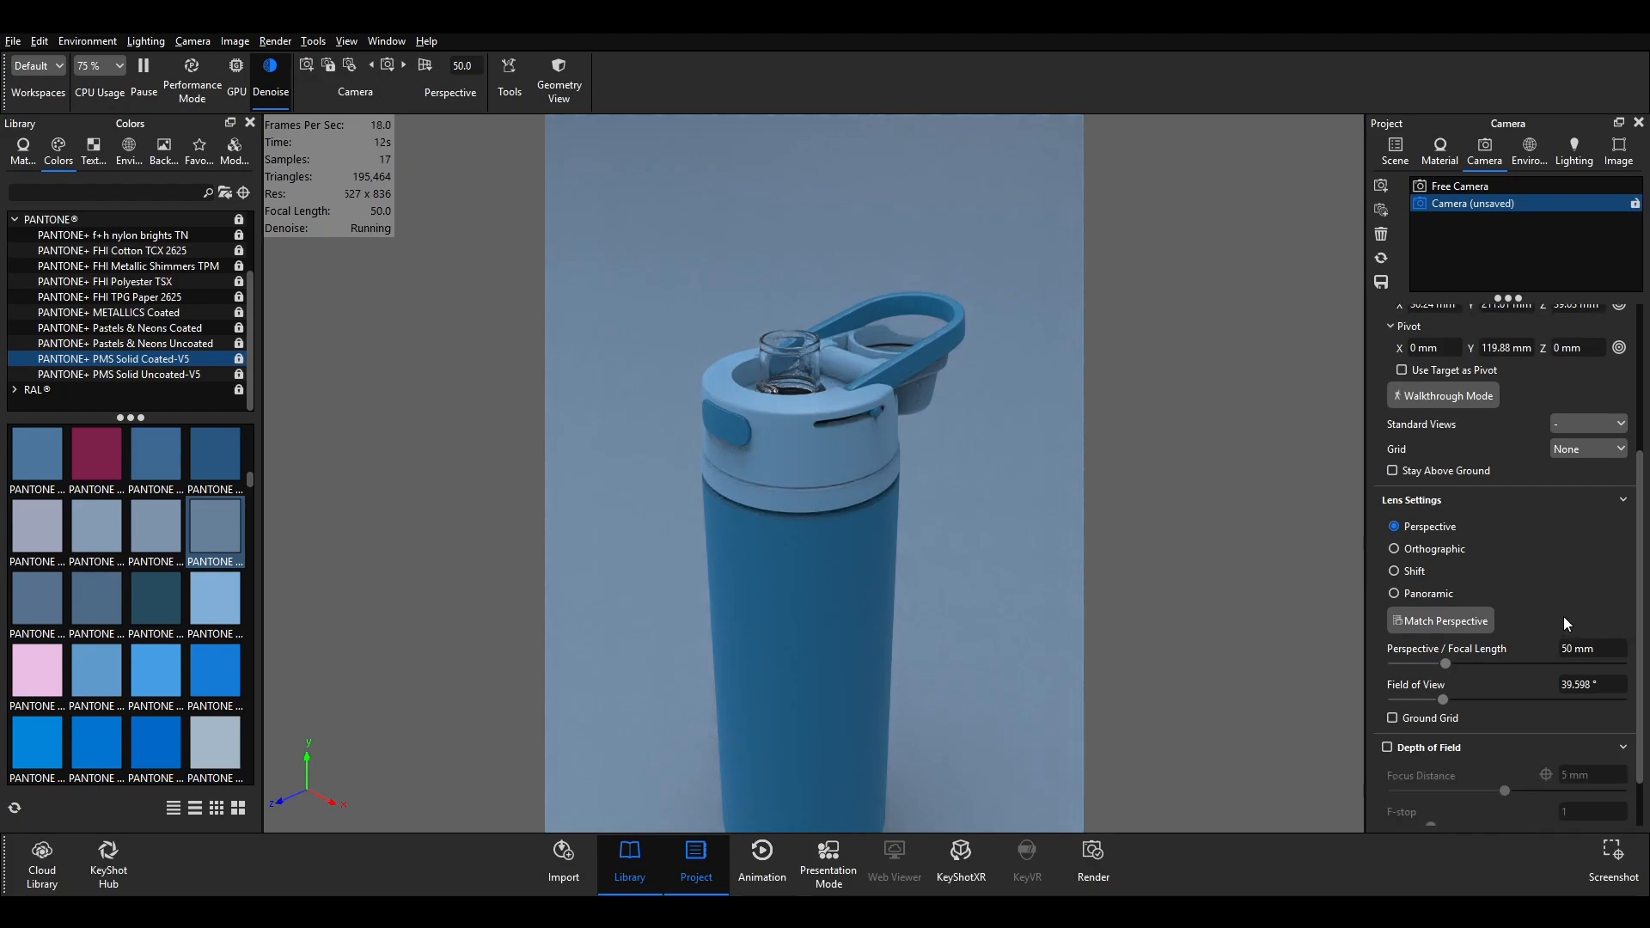
scroll(1638, 594, "down", 1)
scroll(1639, 594, "down", 1)
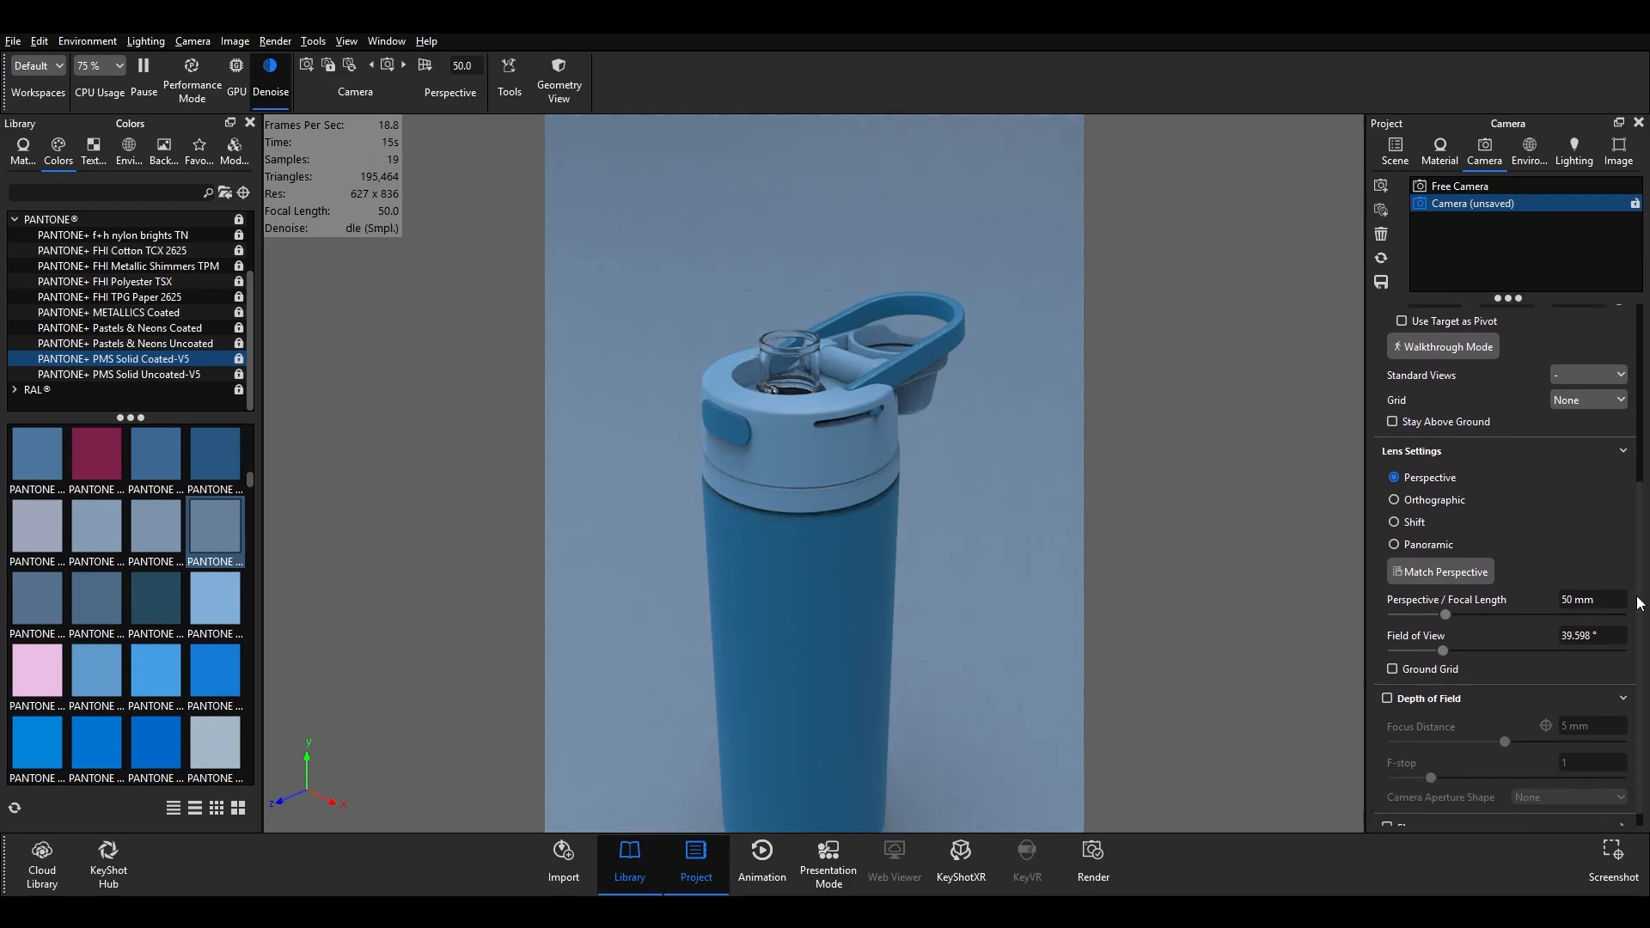
scroll(1639, 607, "down", 1)
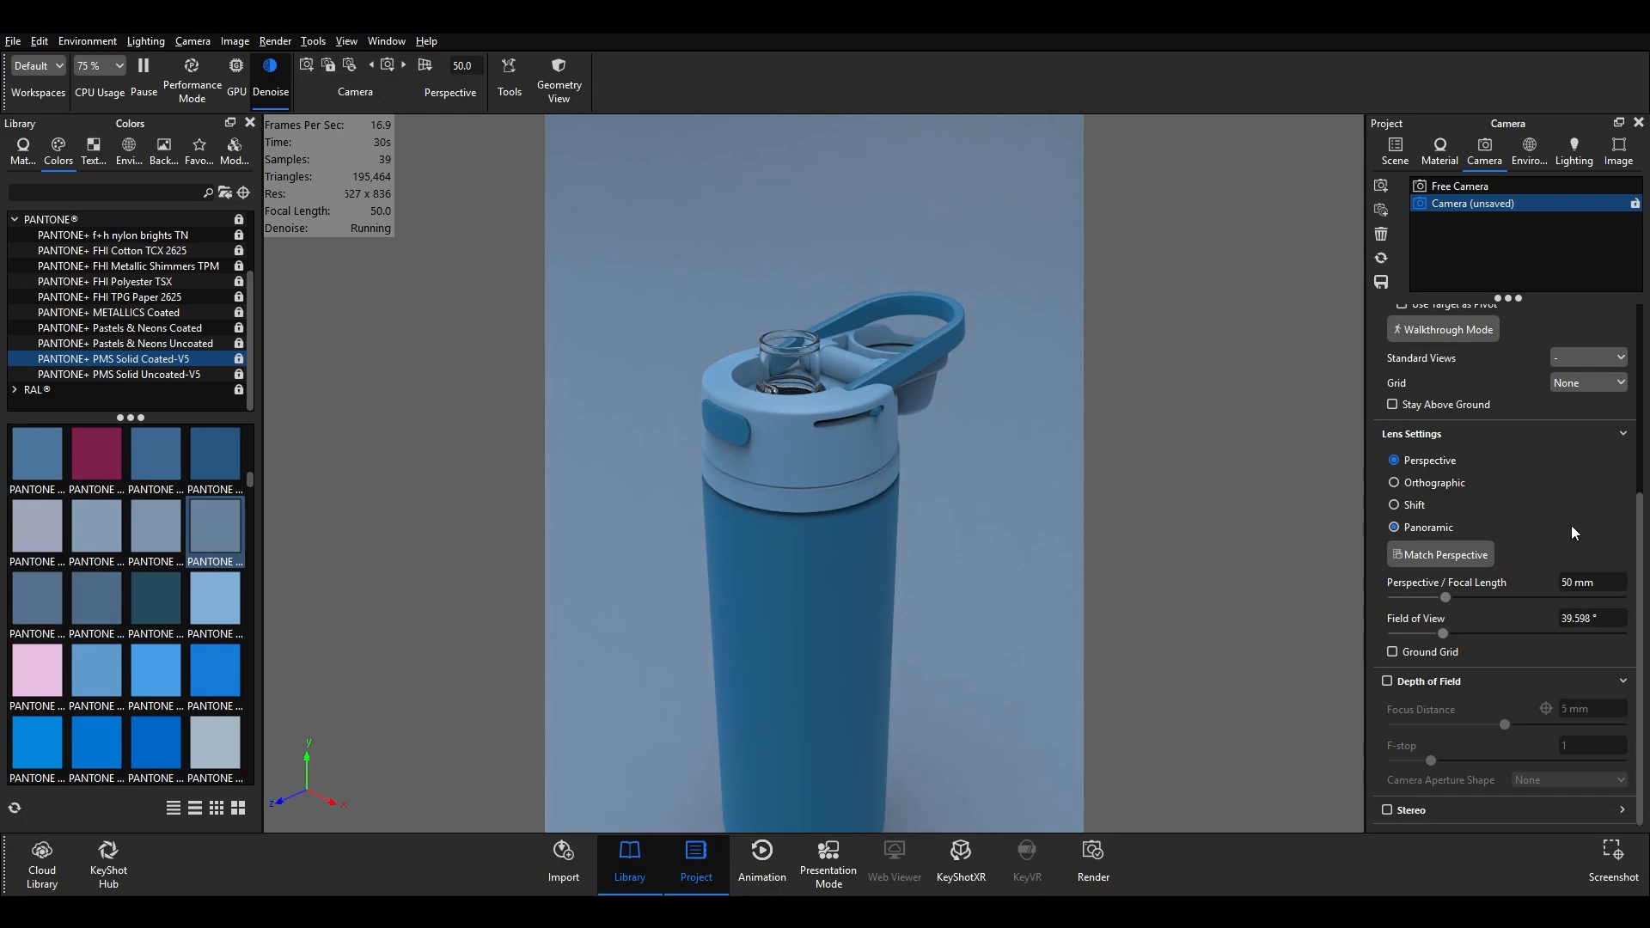
left_click(1395, 505)
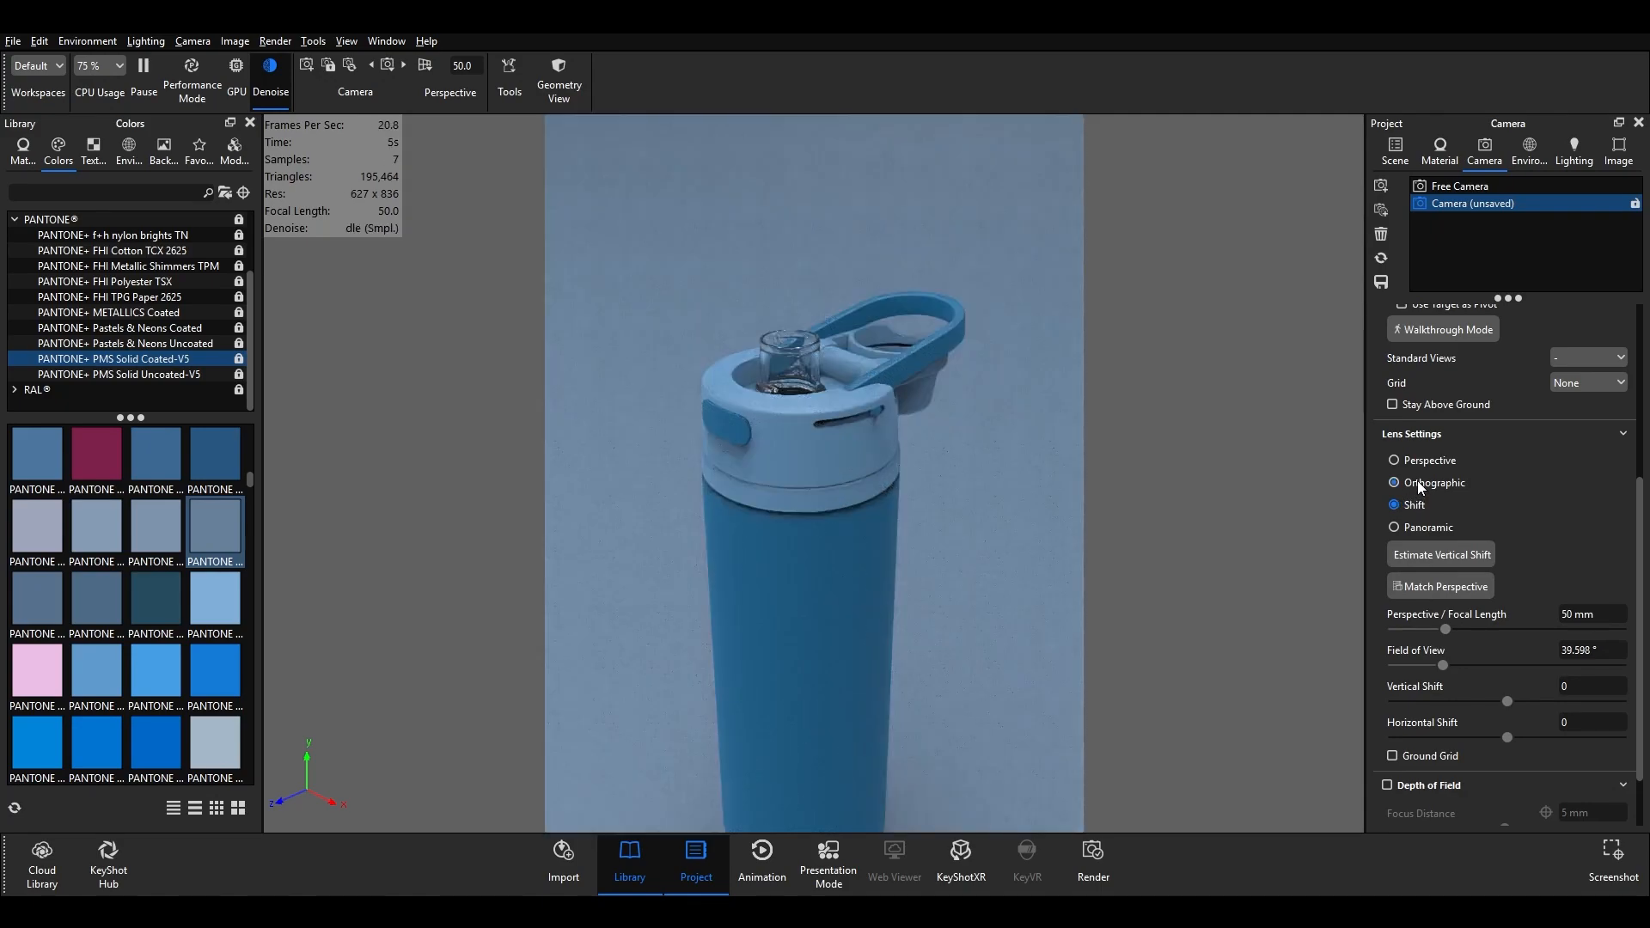
- Preview the Orthographic and Panoramic lens types, and set the camera's lens to Perspective
left_click(1416, 482)
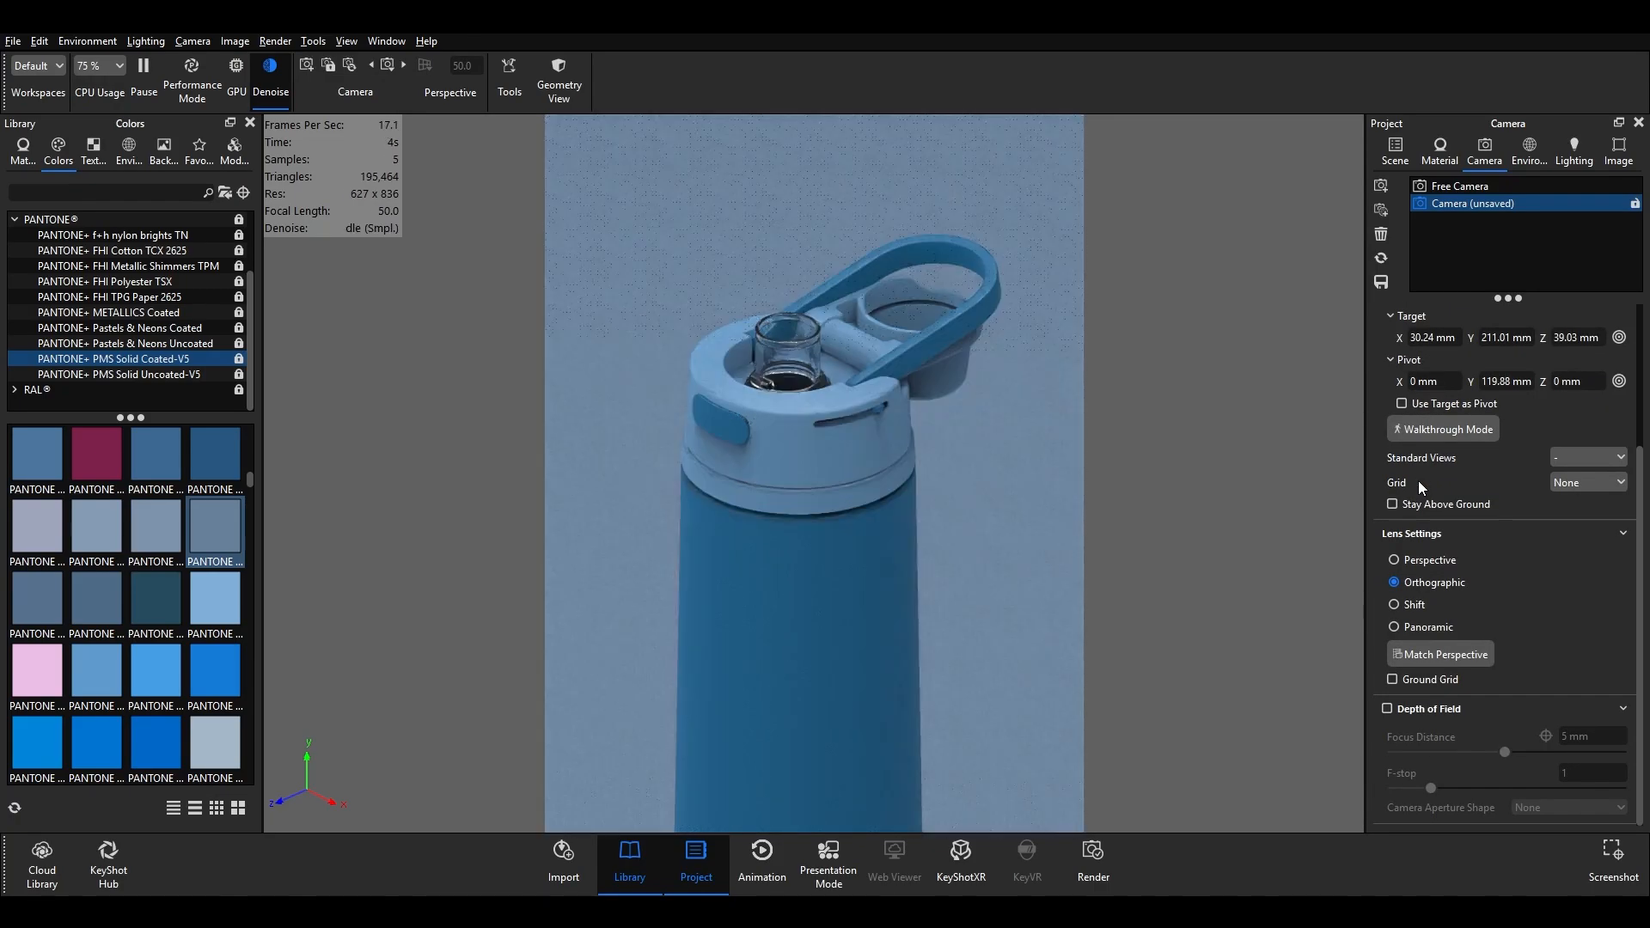
left_click(1394, 627)
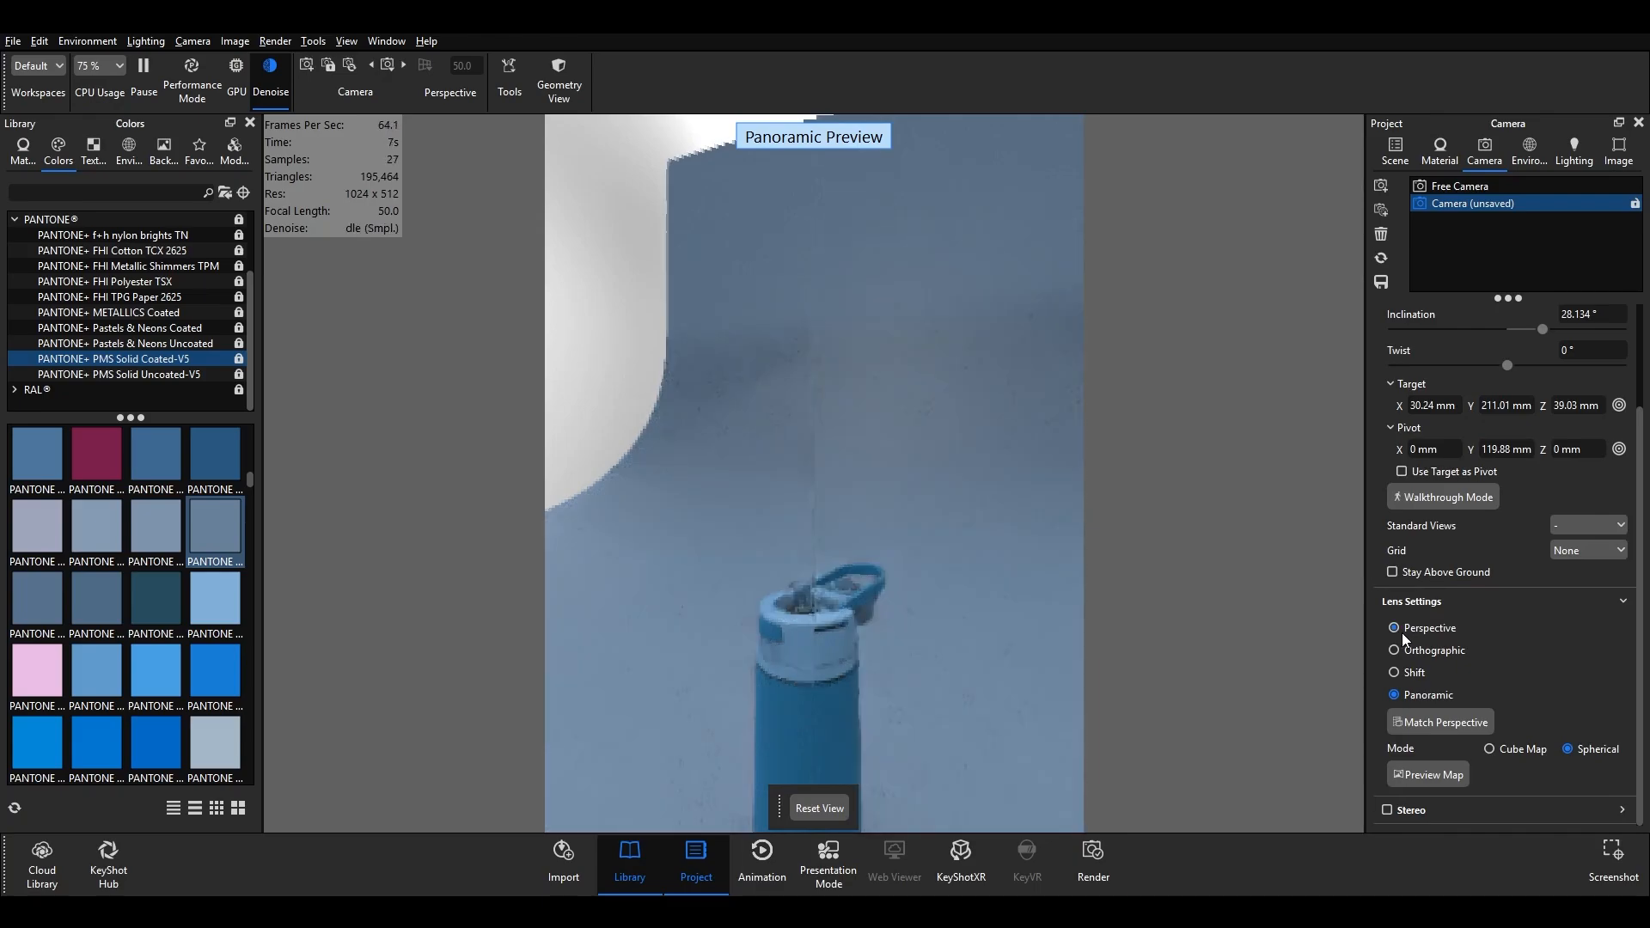
left_click(1401, 633)
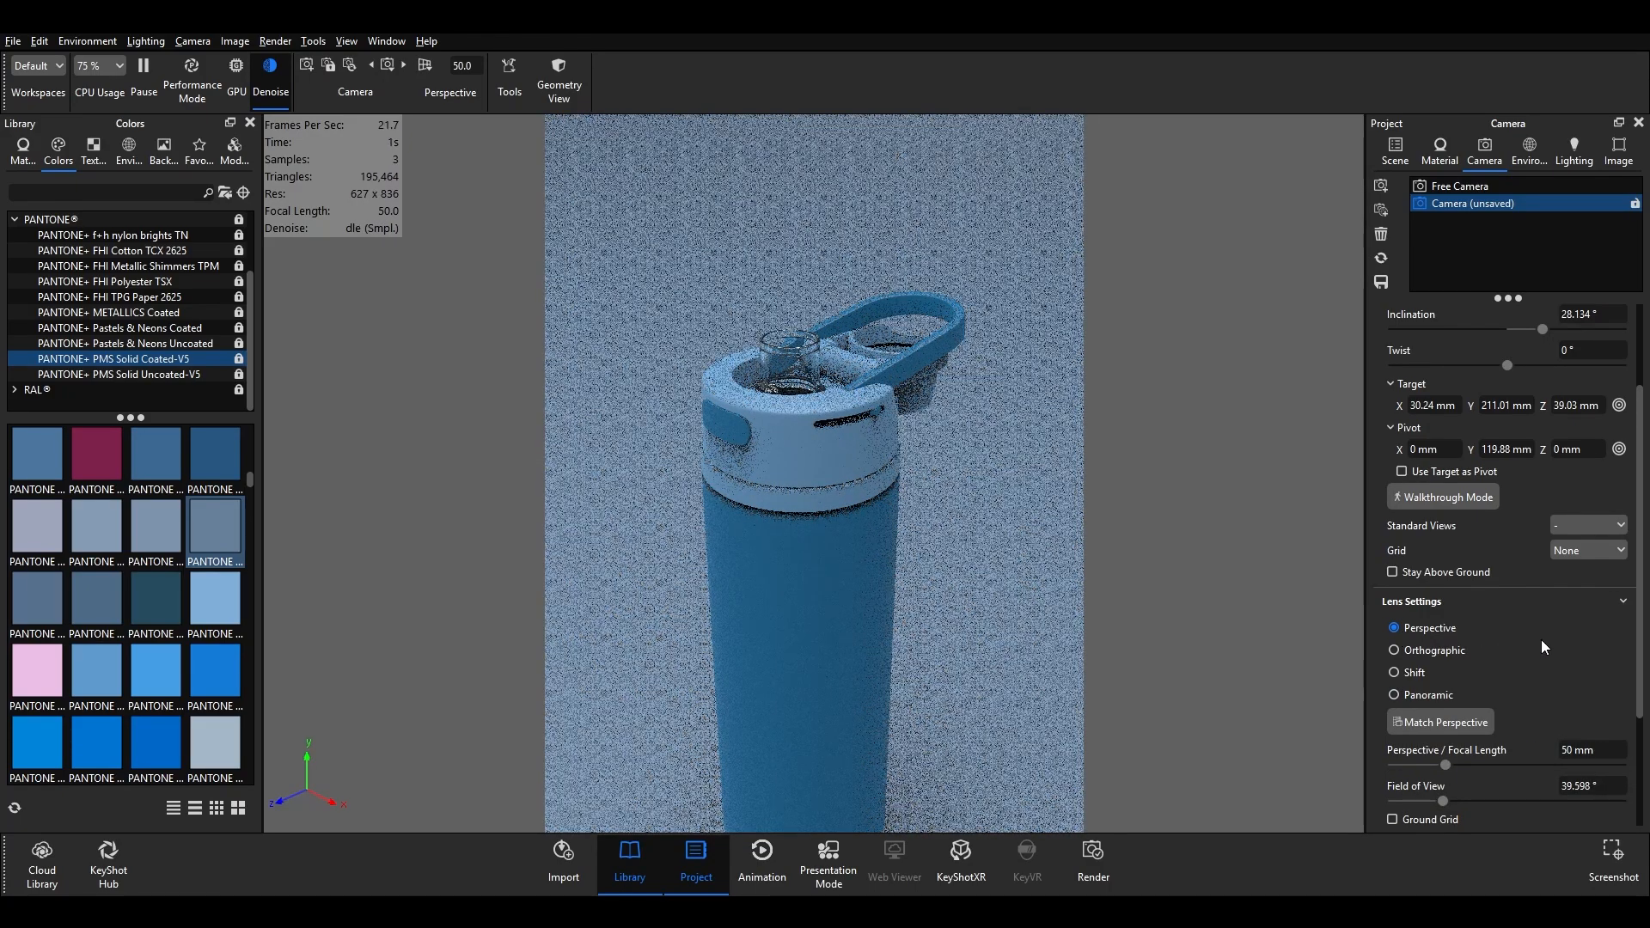
- Set the camera's perspective focal length to 85 mm in the lens settings
left_click_drag(1640, 627, 1633, 717)
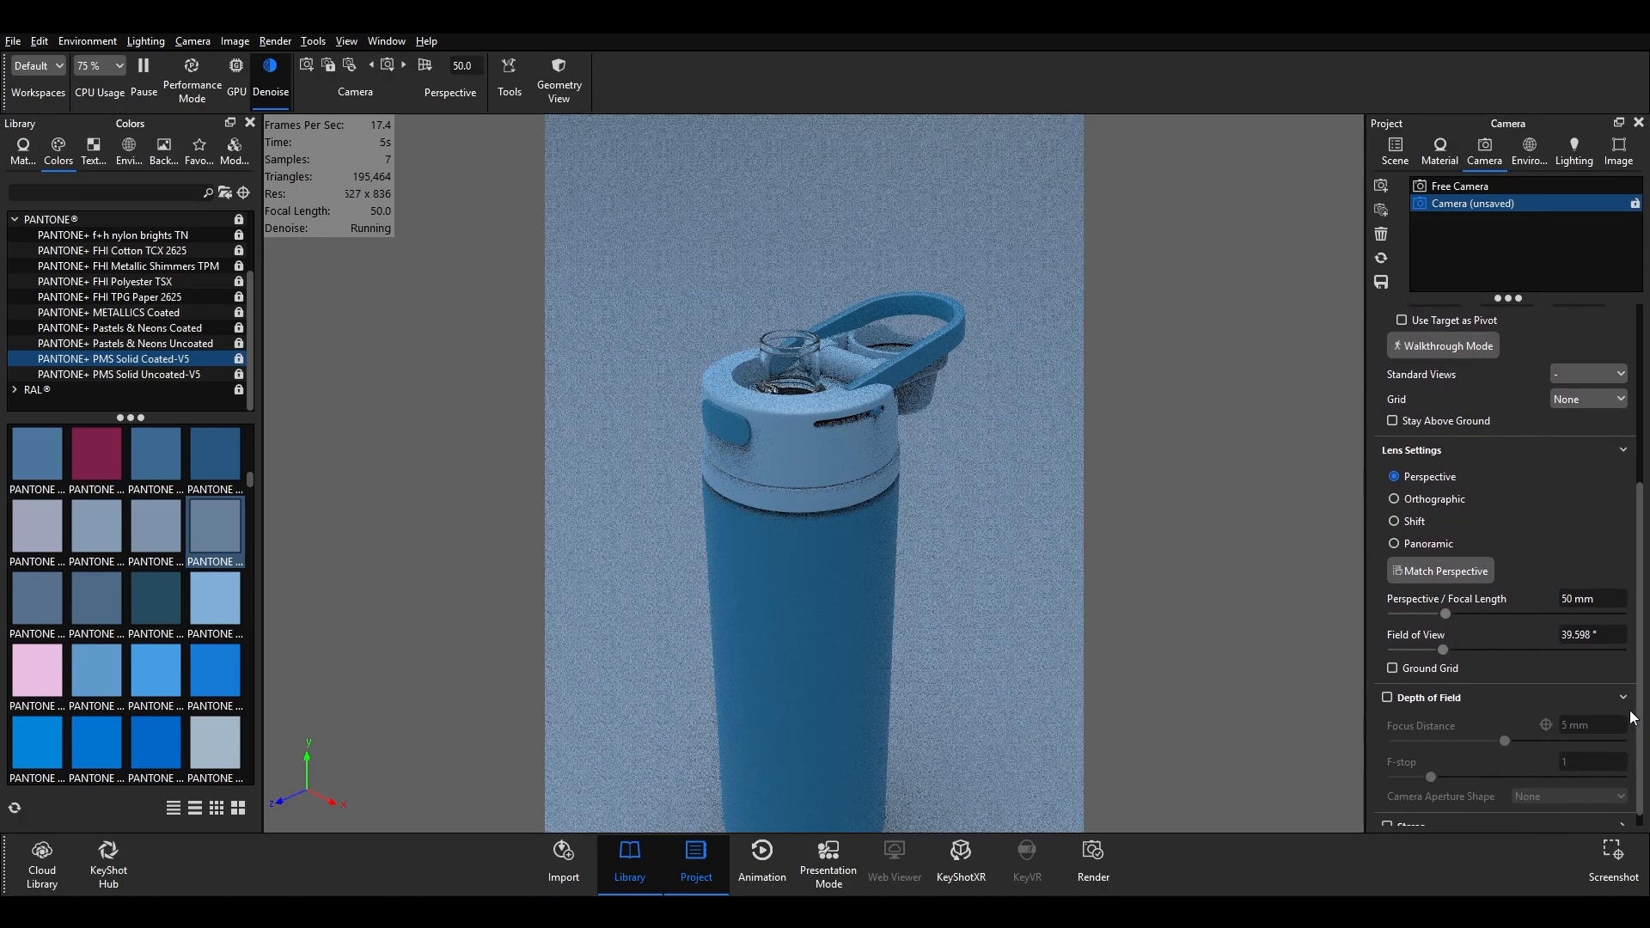
left_click(1585, 599)
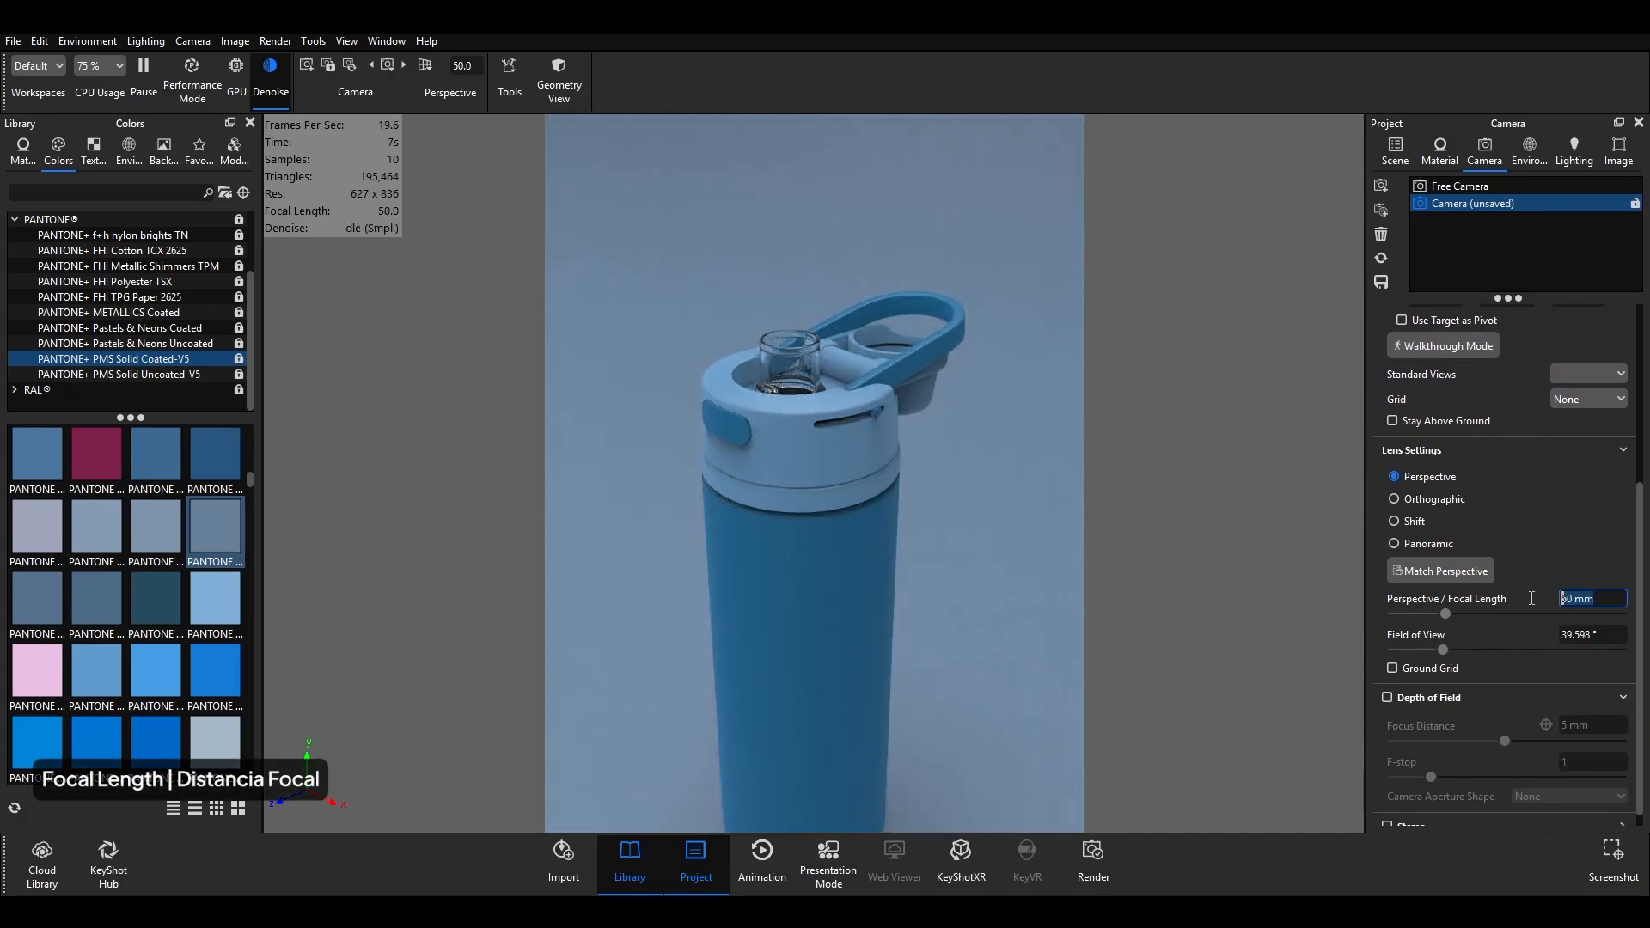
type("85")
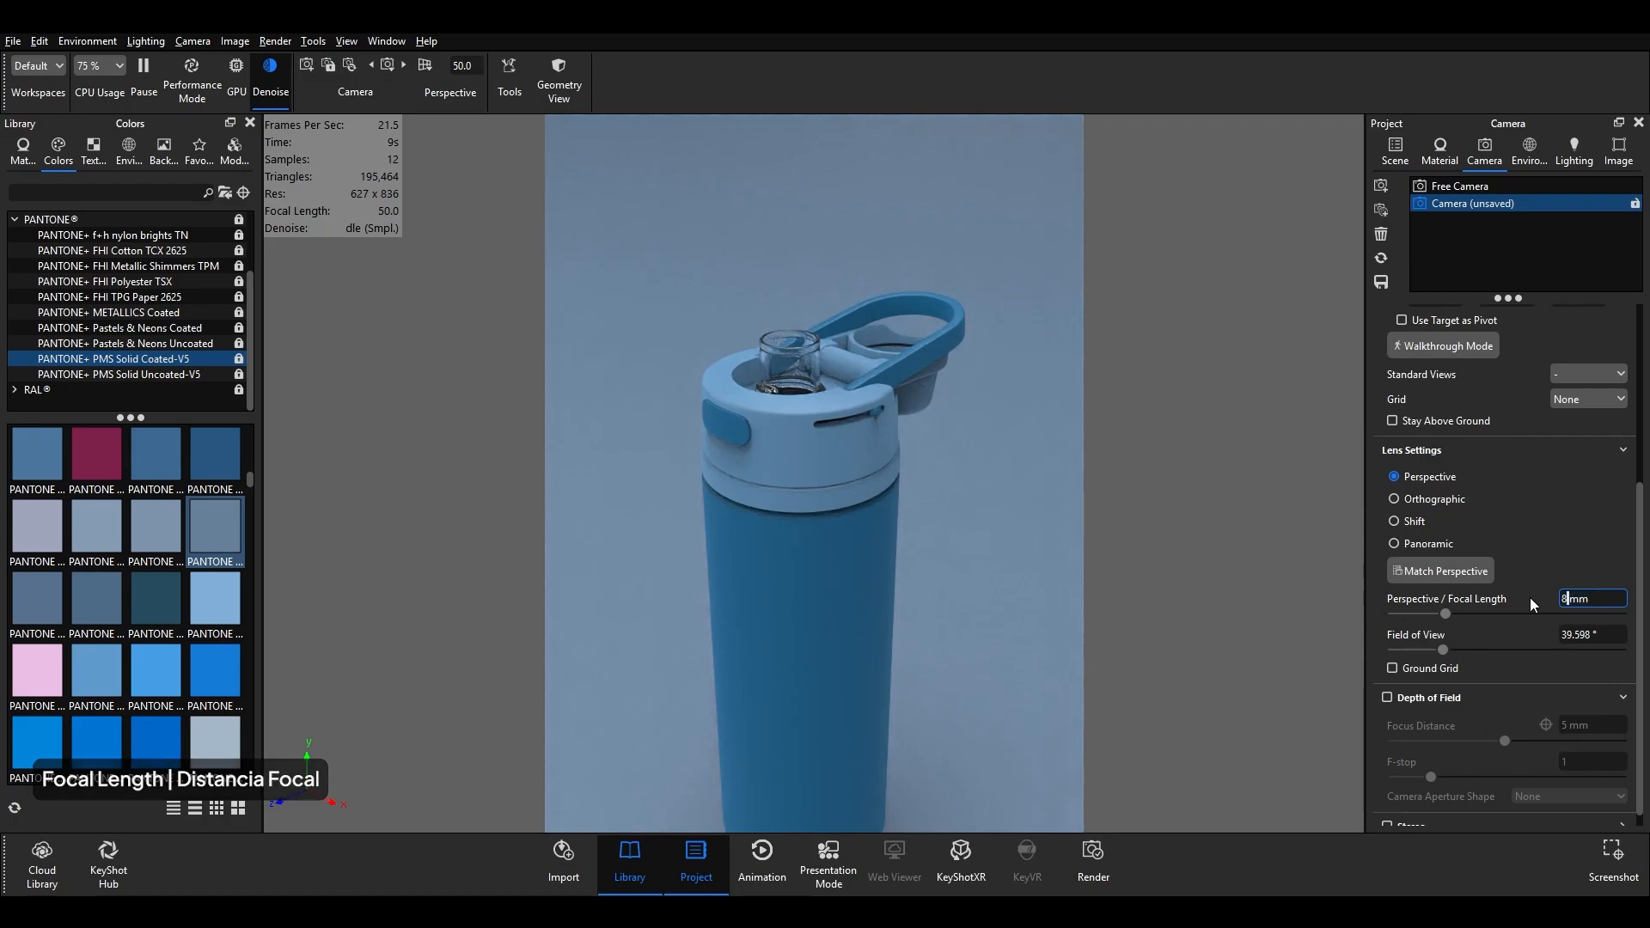
key("Return")
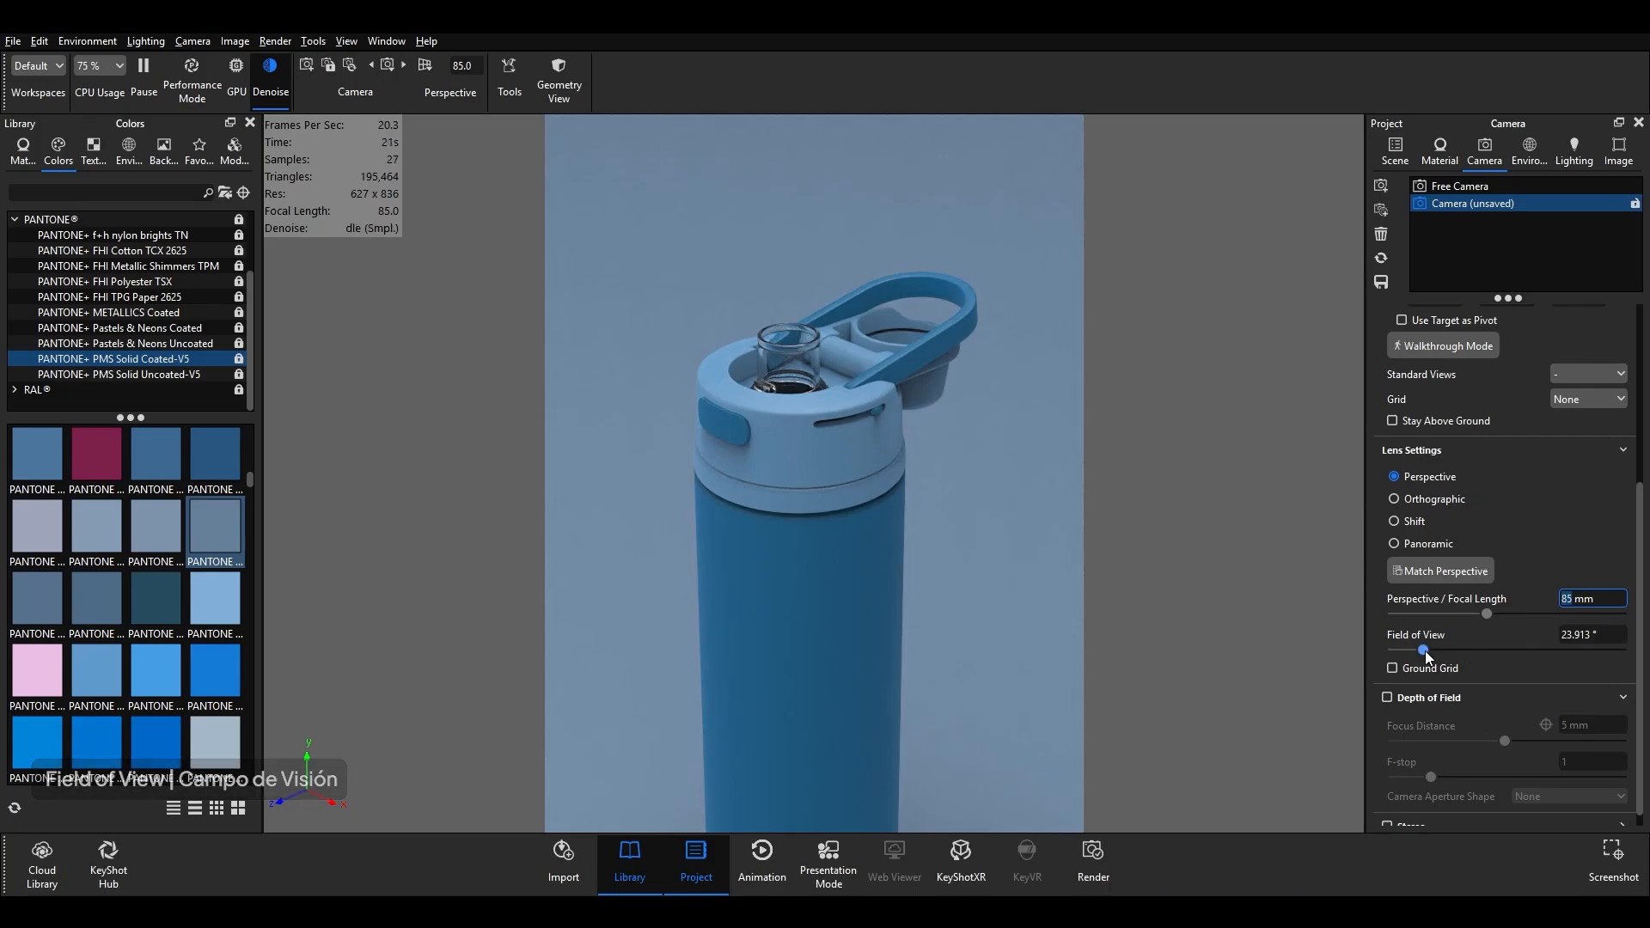
- Try a wider field of view of about 29°, and set the focal length back to 85 mm
mouse_move(1425, 651)
left_mouse_down()
mouse_move(1445, 651)
mouse_move(1431, 651)
left_mouse_up()
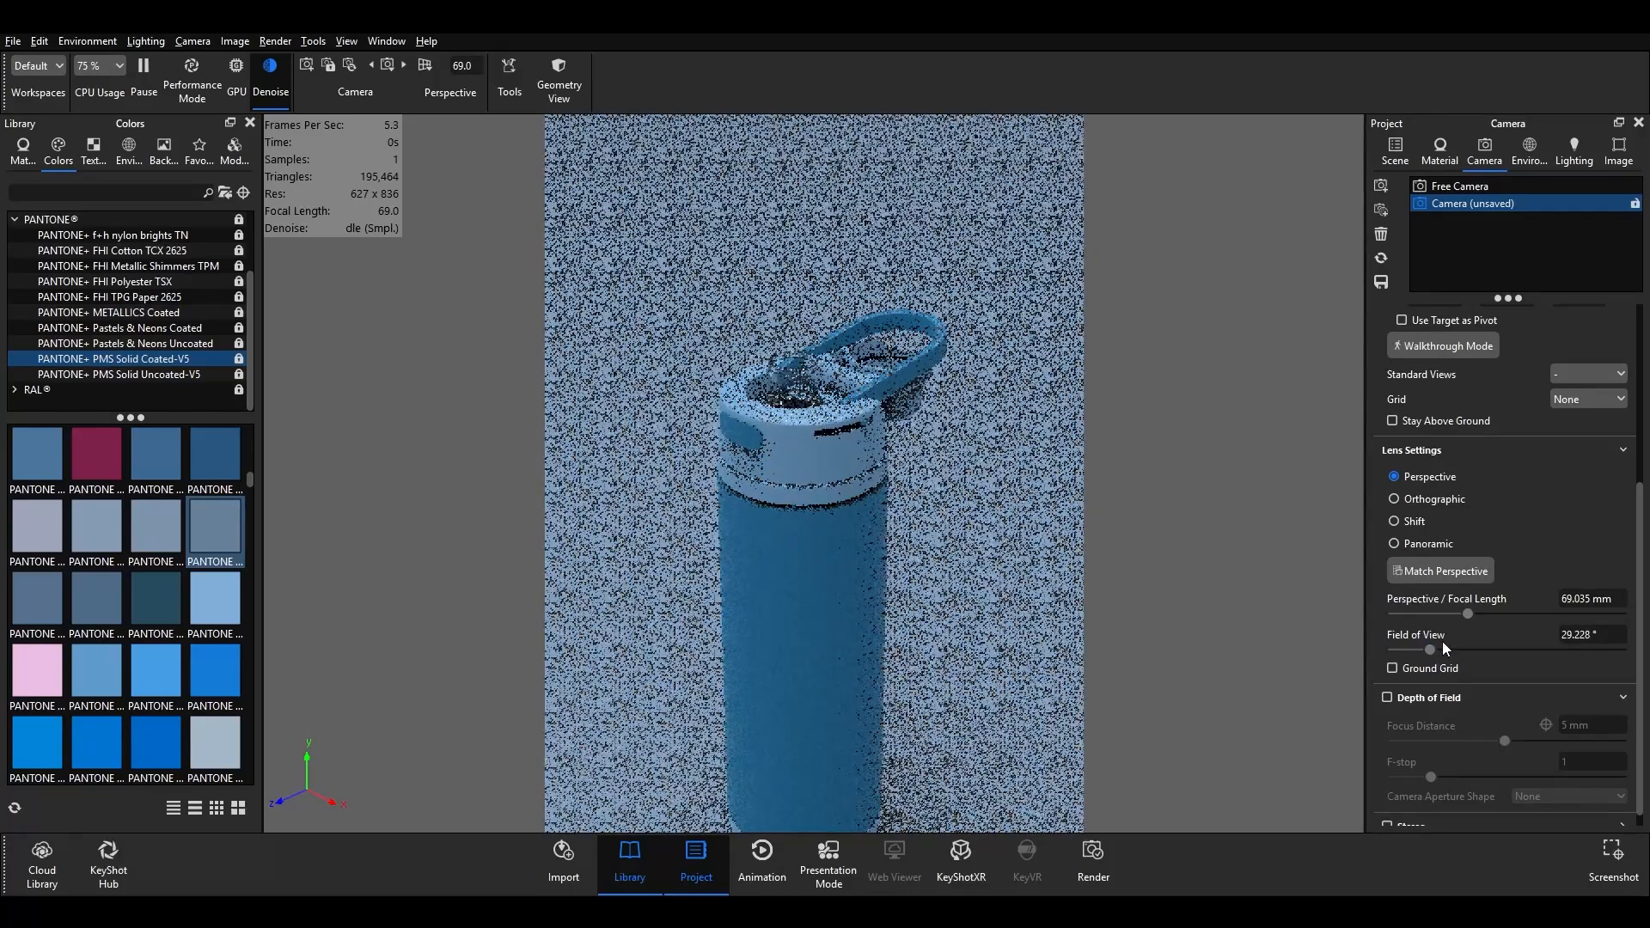
left_click(1585, 598)
left_click_drag(1584, 599, 1537, 595)
type("85")
key("Return")
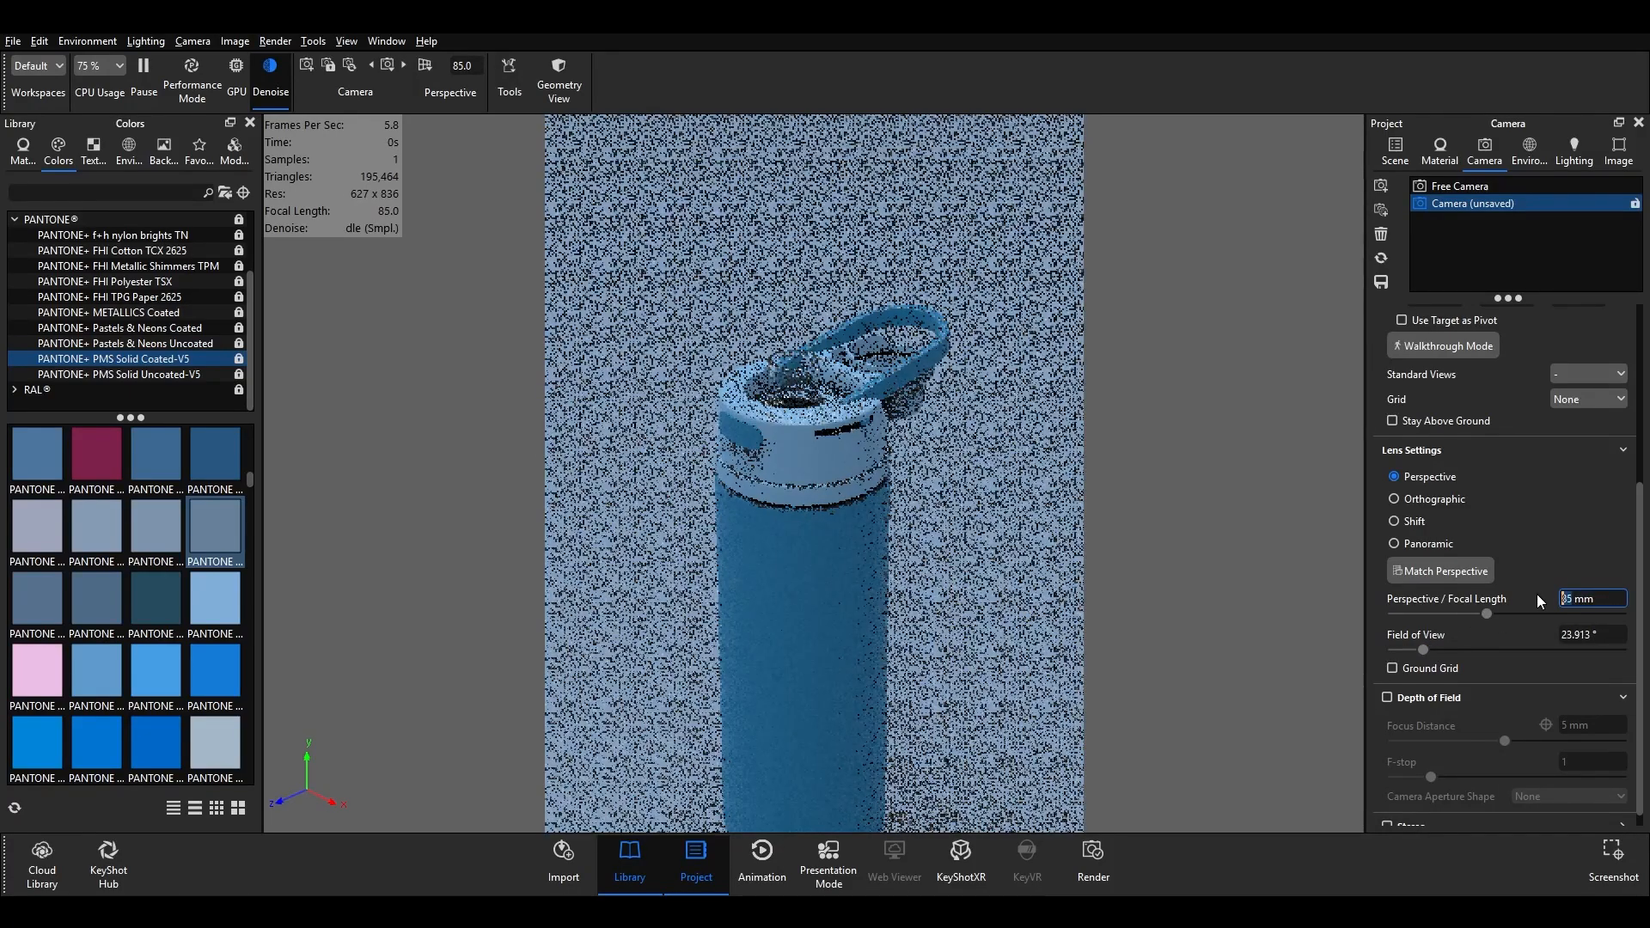
- Enable depth of field for the camera and pick the front of the bottle's lid as the focal point
scroll(1523, 657, "down", 1)
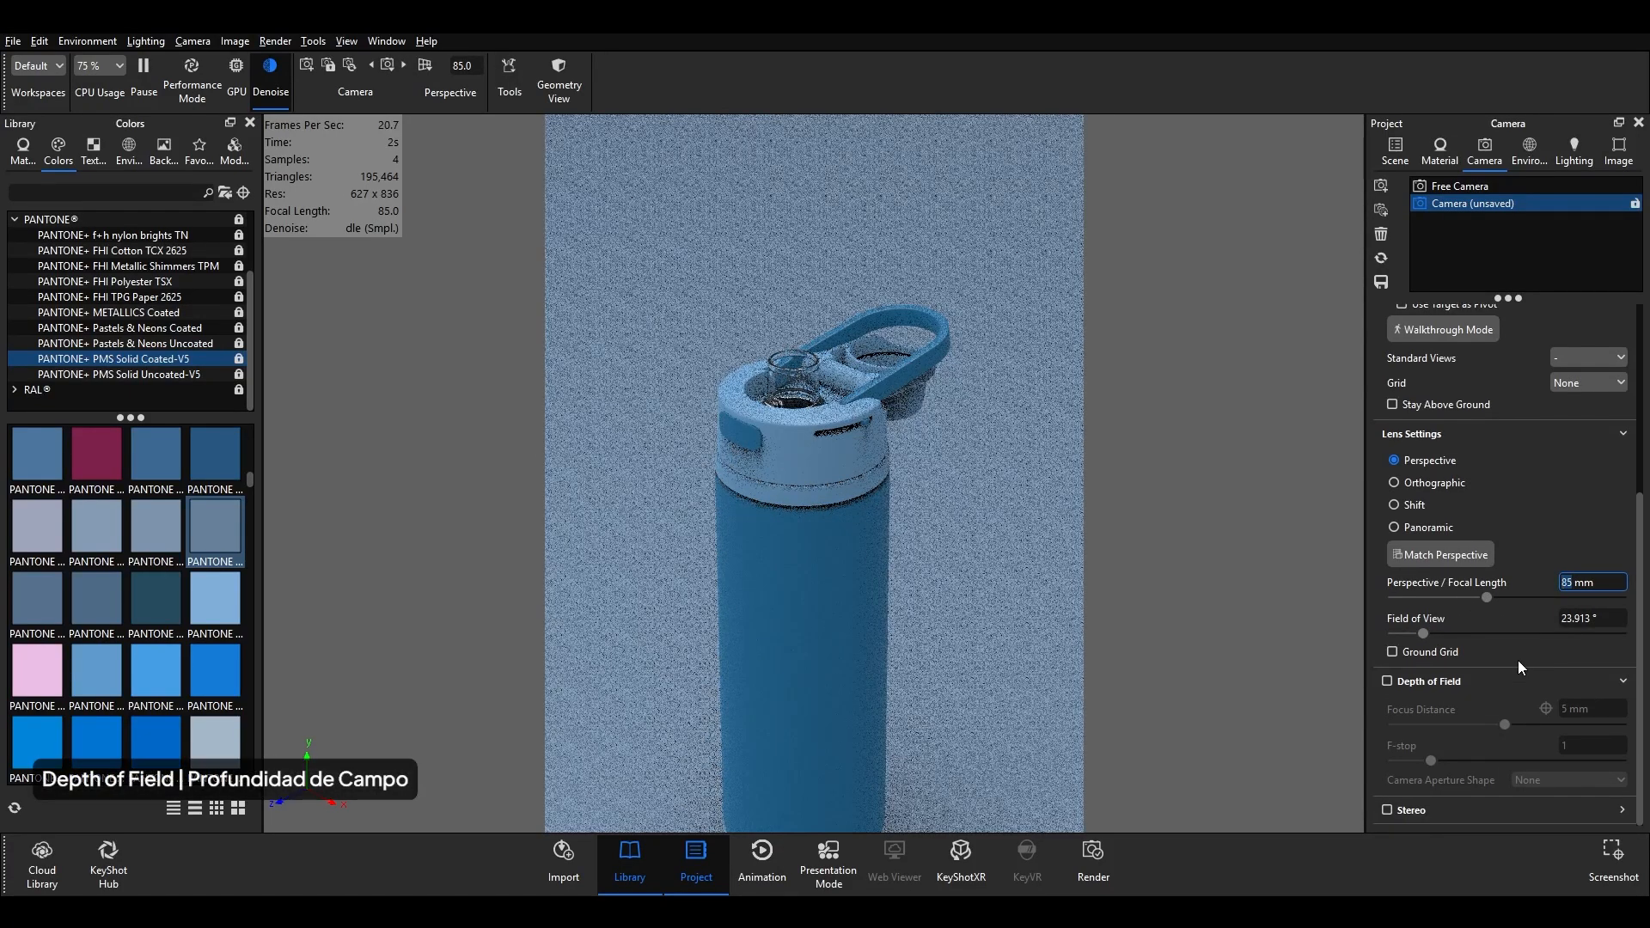
left_click(1387, 682)
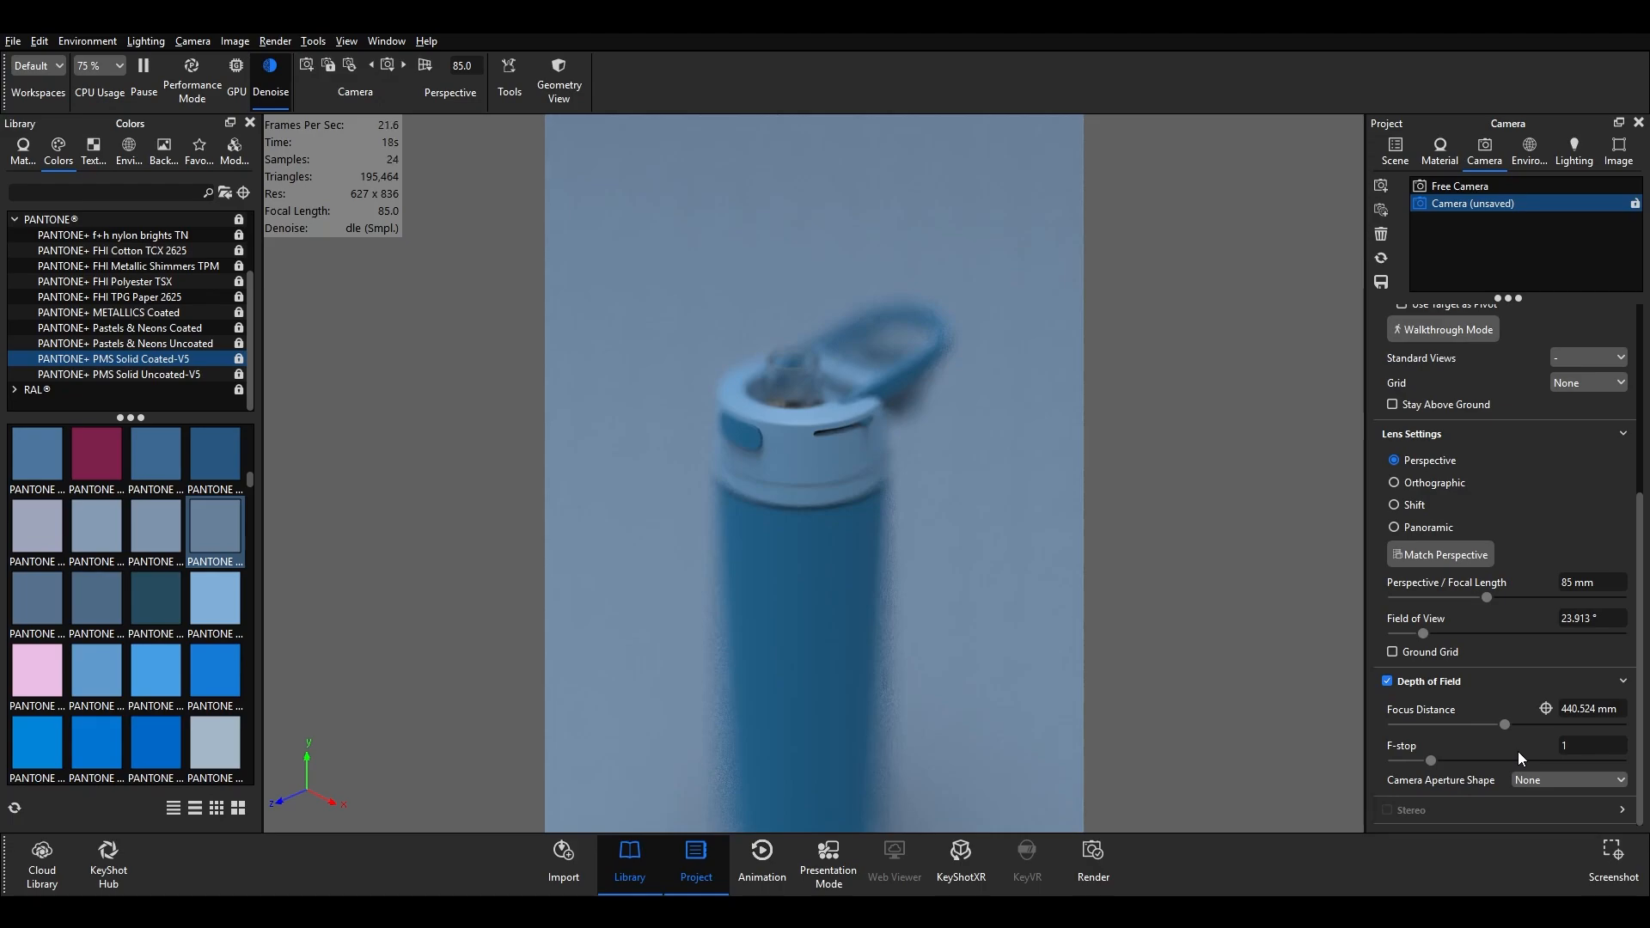
left_click(1545, 708)
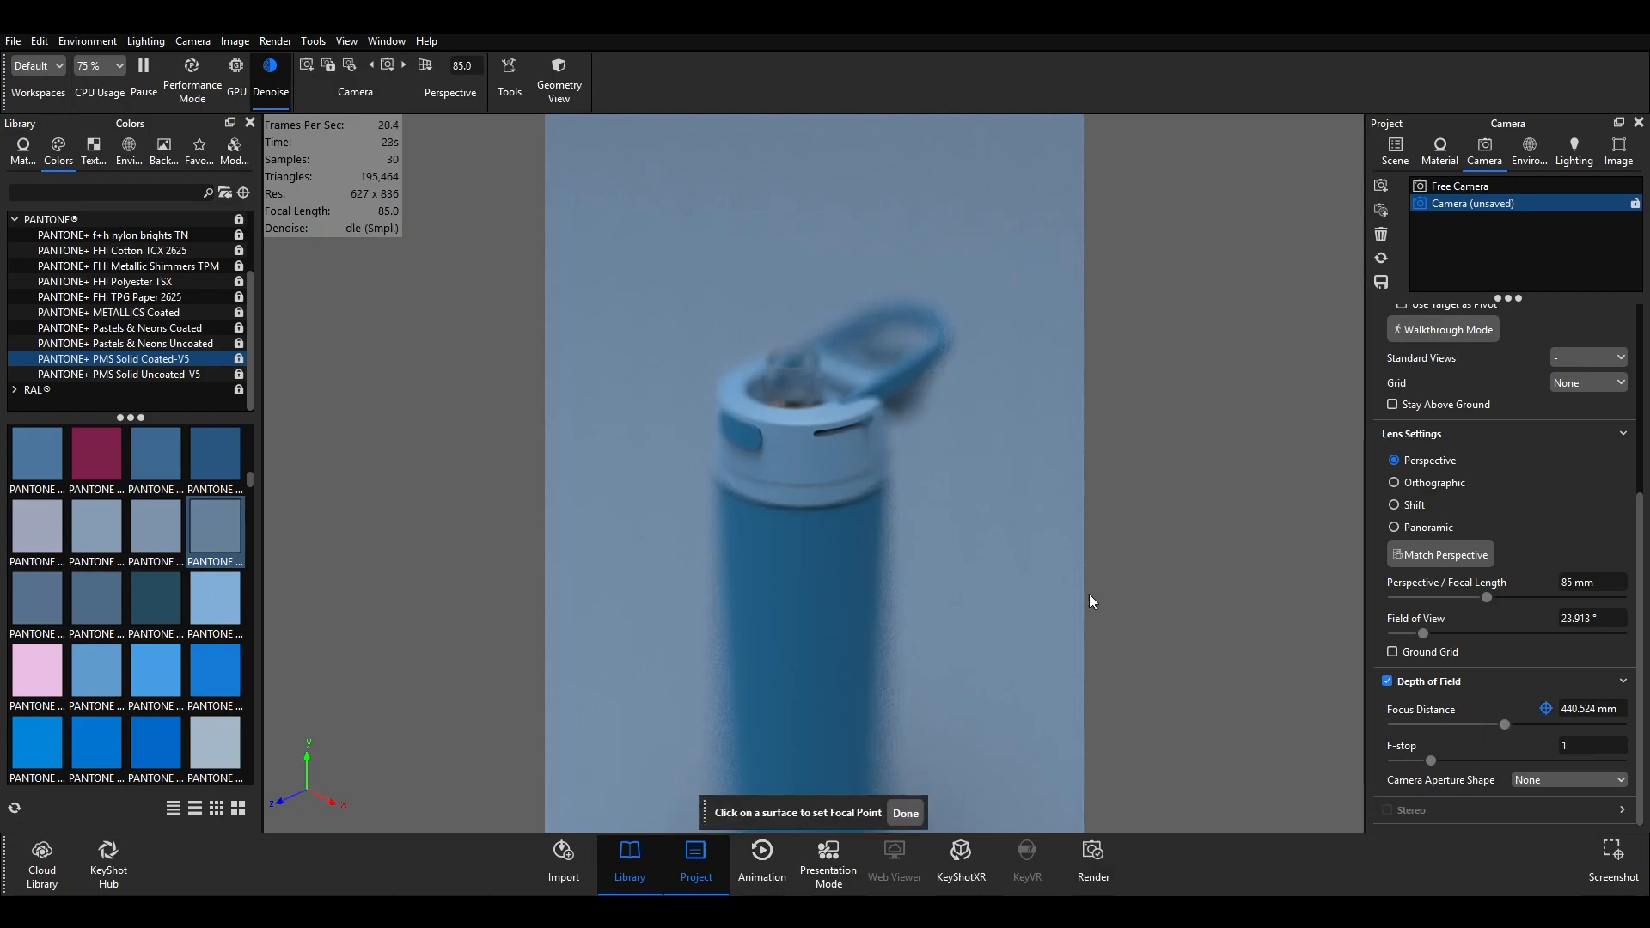
left_click(801, 447)
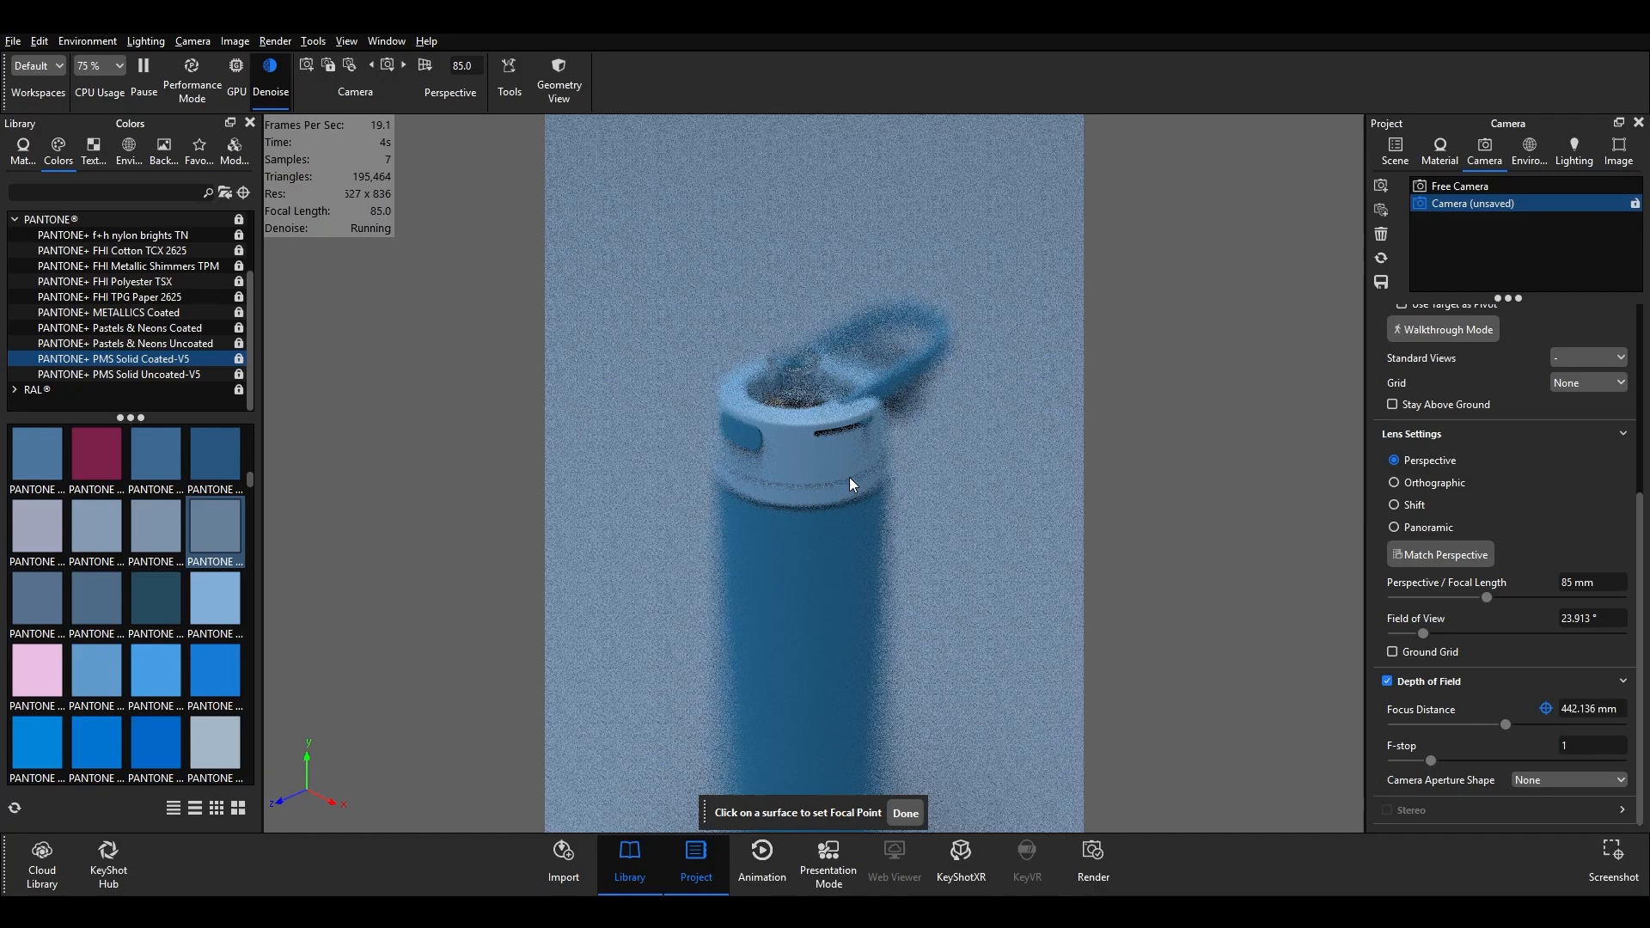
- Set the depth of field's f-stop to 11 and finish picking the focal point
left_click(1586, 744)
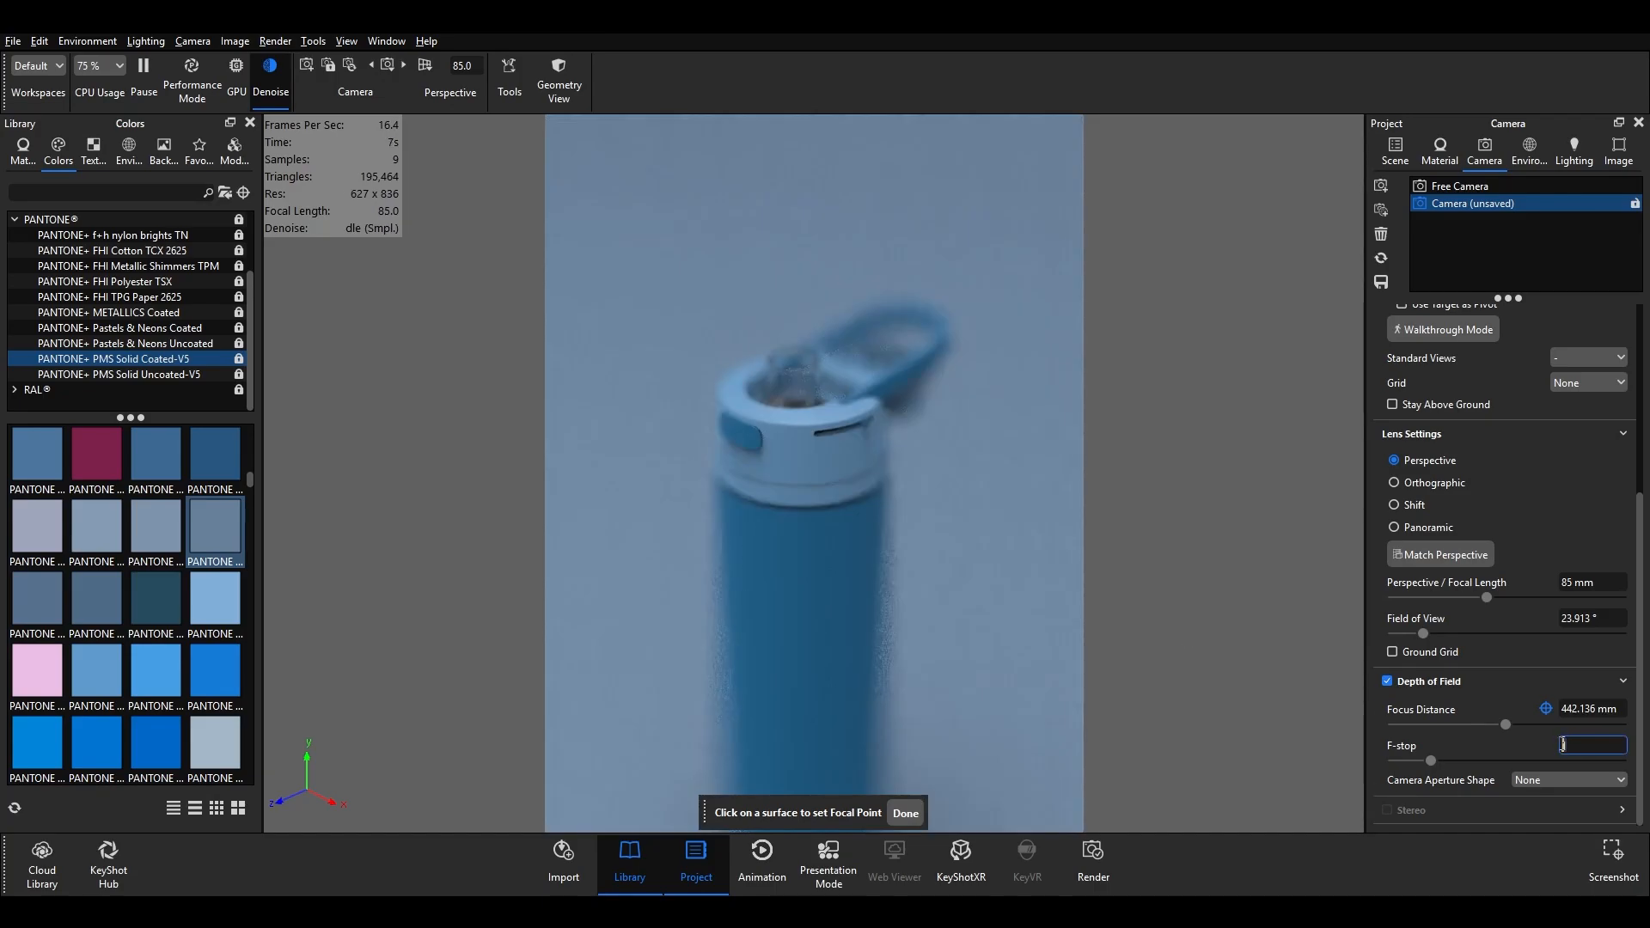
type("11")
key("Return")
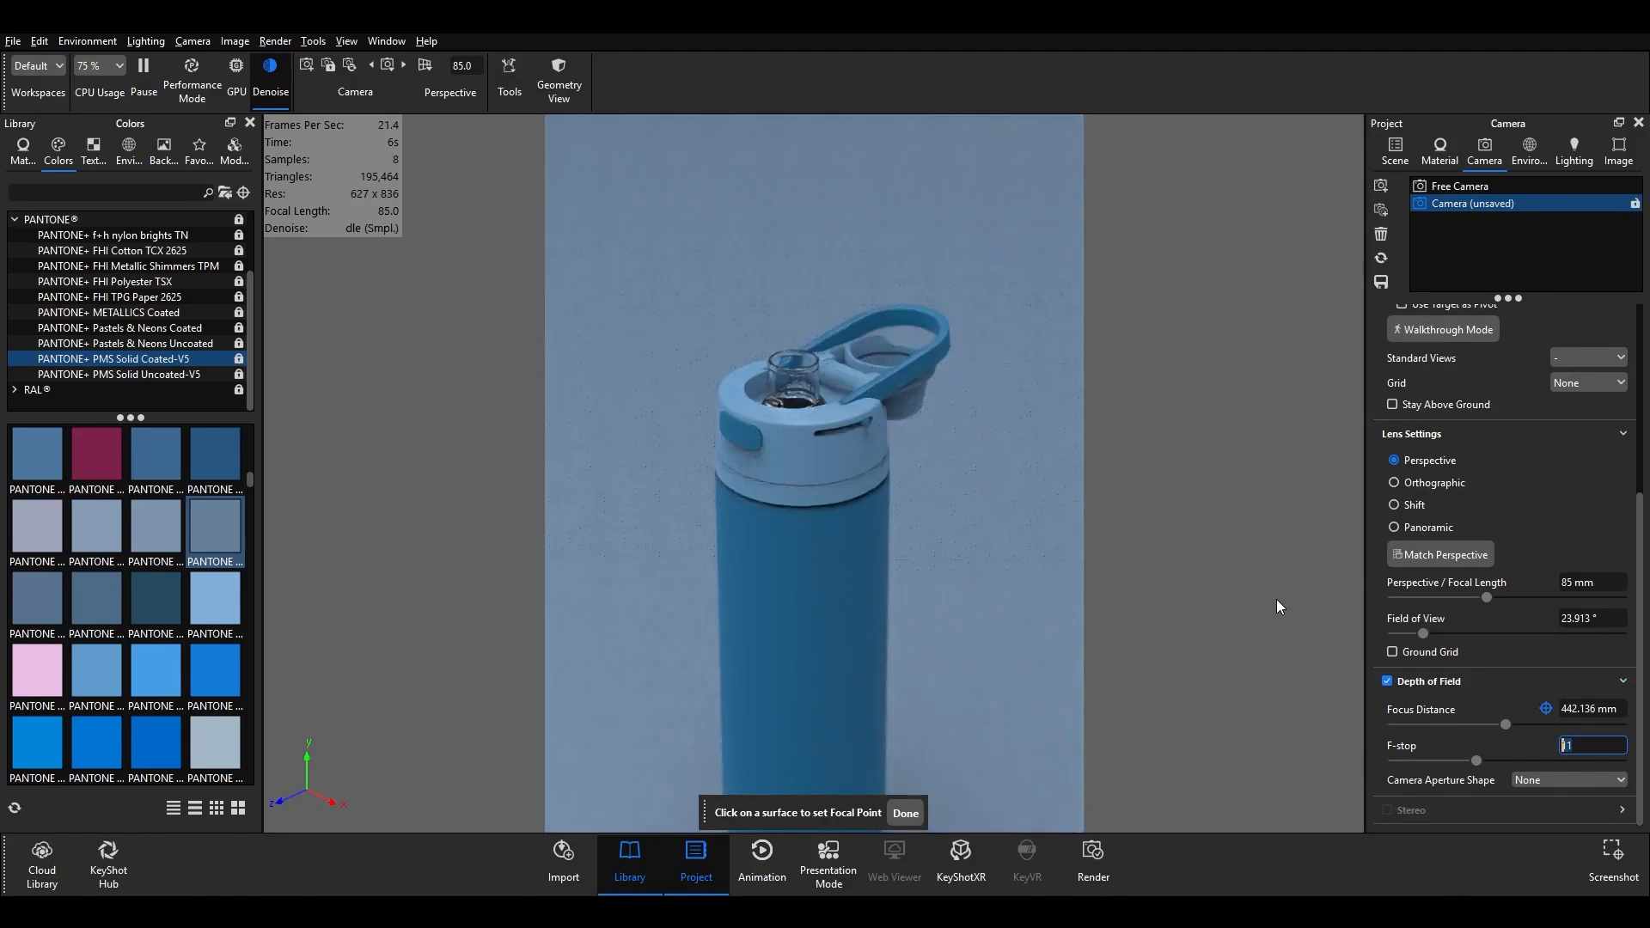
left_click(826, 601)
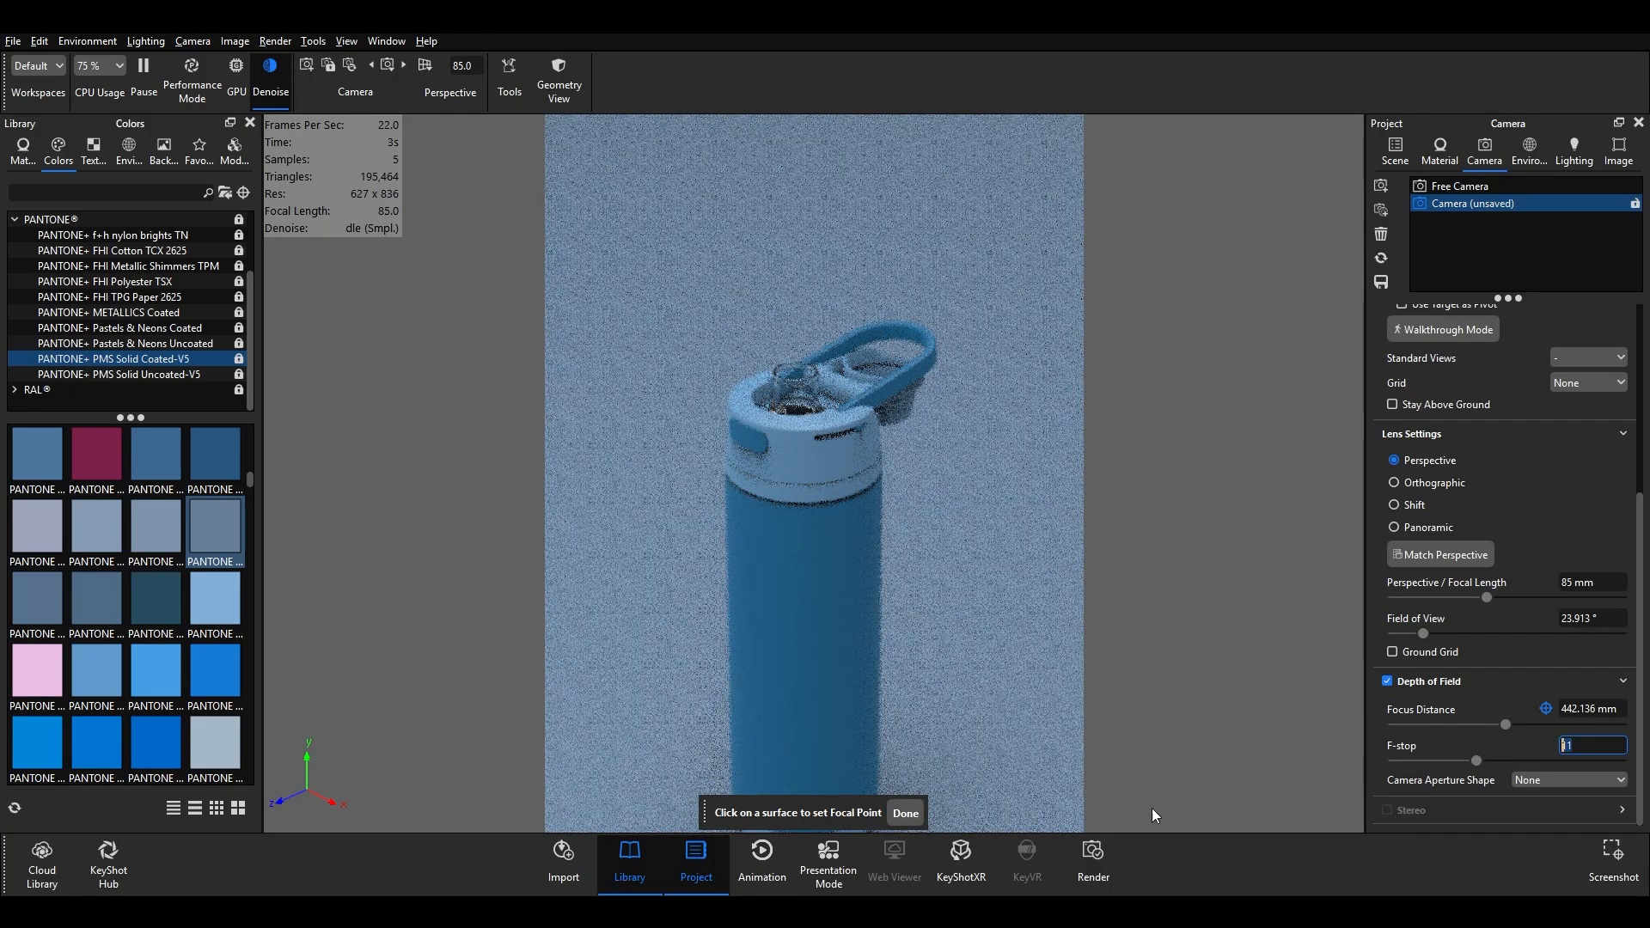
left_click(1057, 668)
left_click(909, 814)
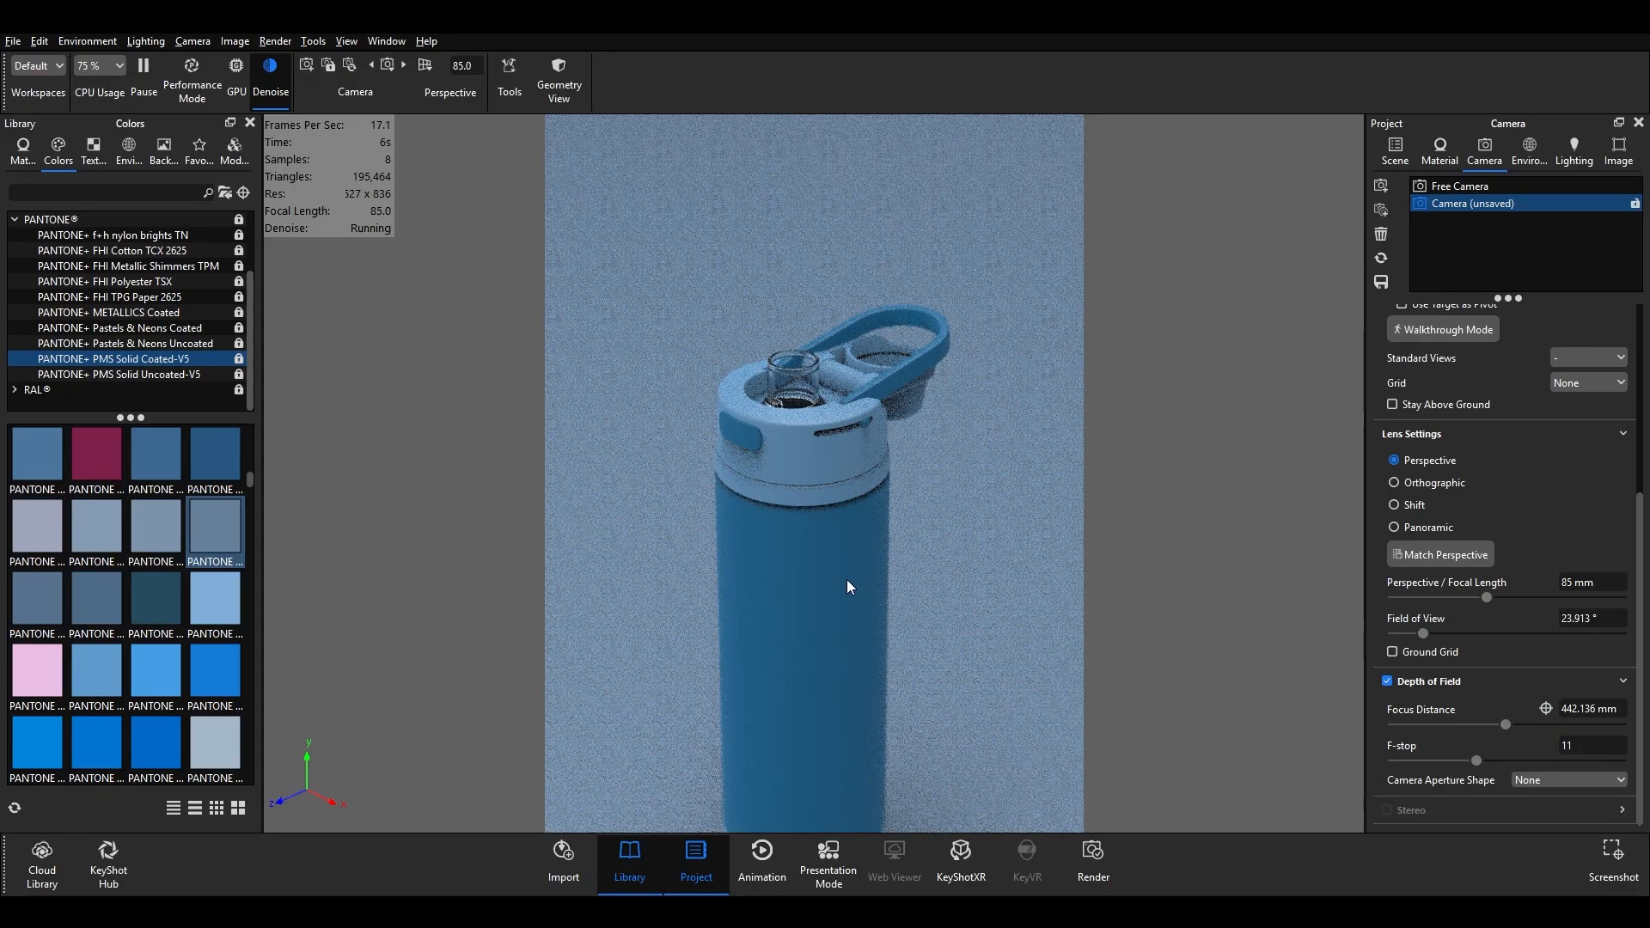
- Pick the focal point on the lid's front again from a slightly closer camera, and save the camera
scroll(847, 587, "up", 2)
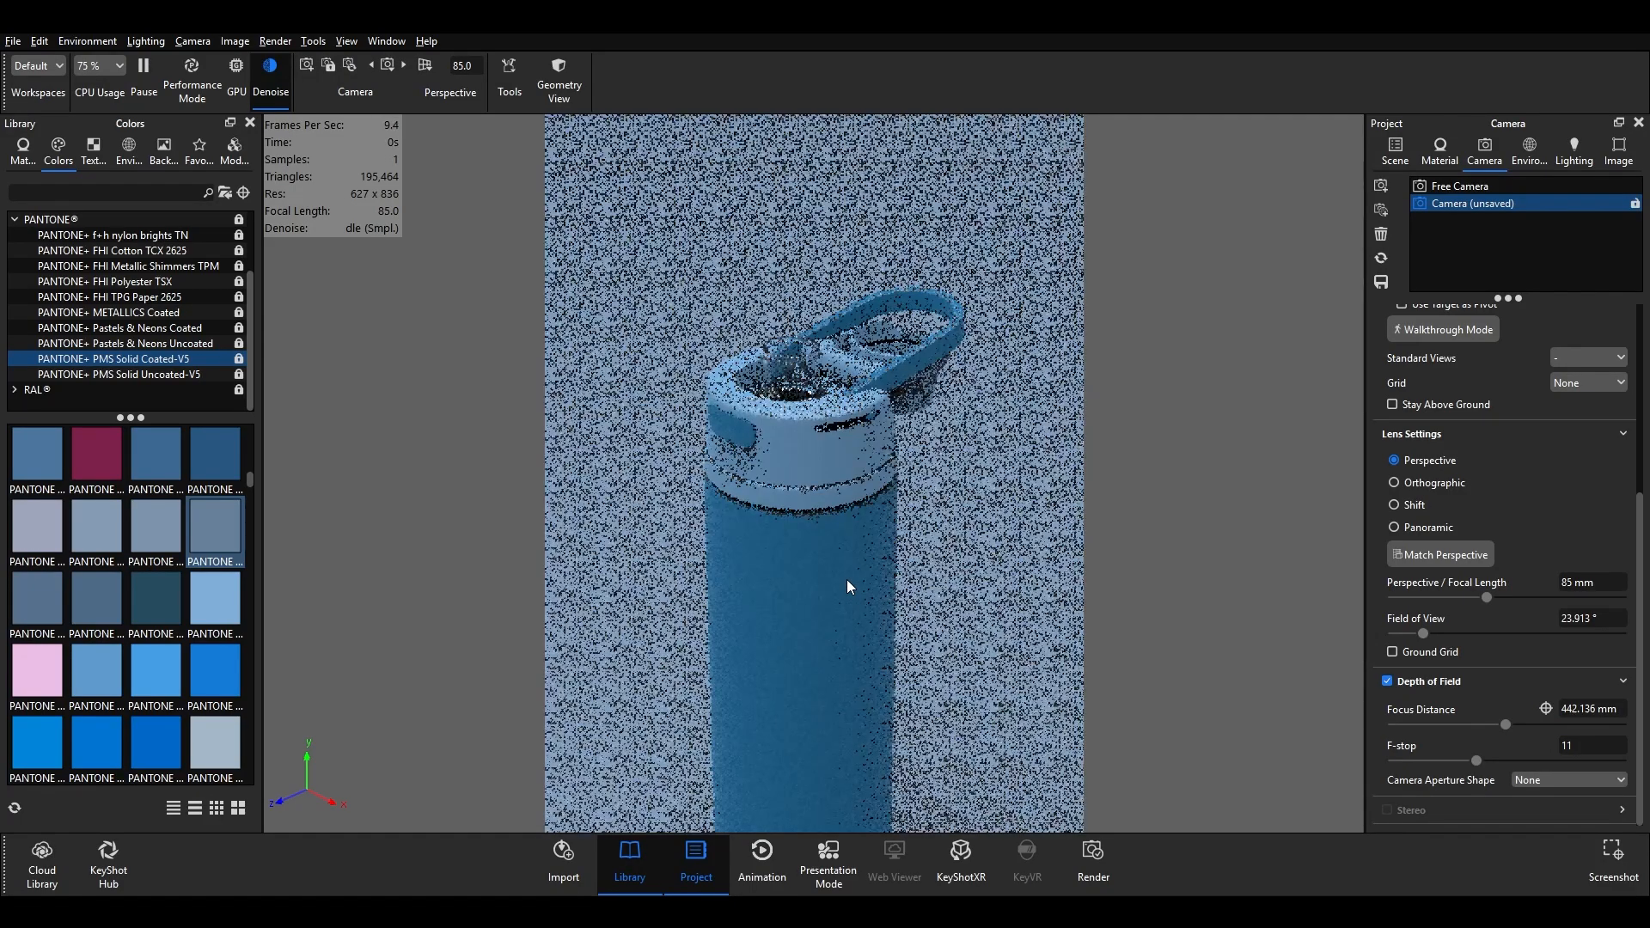
left_click(1545, 708)
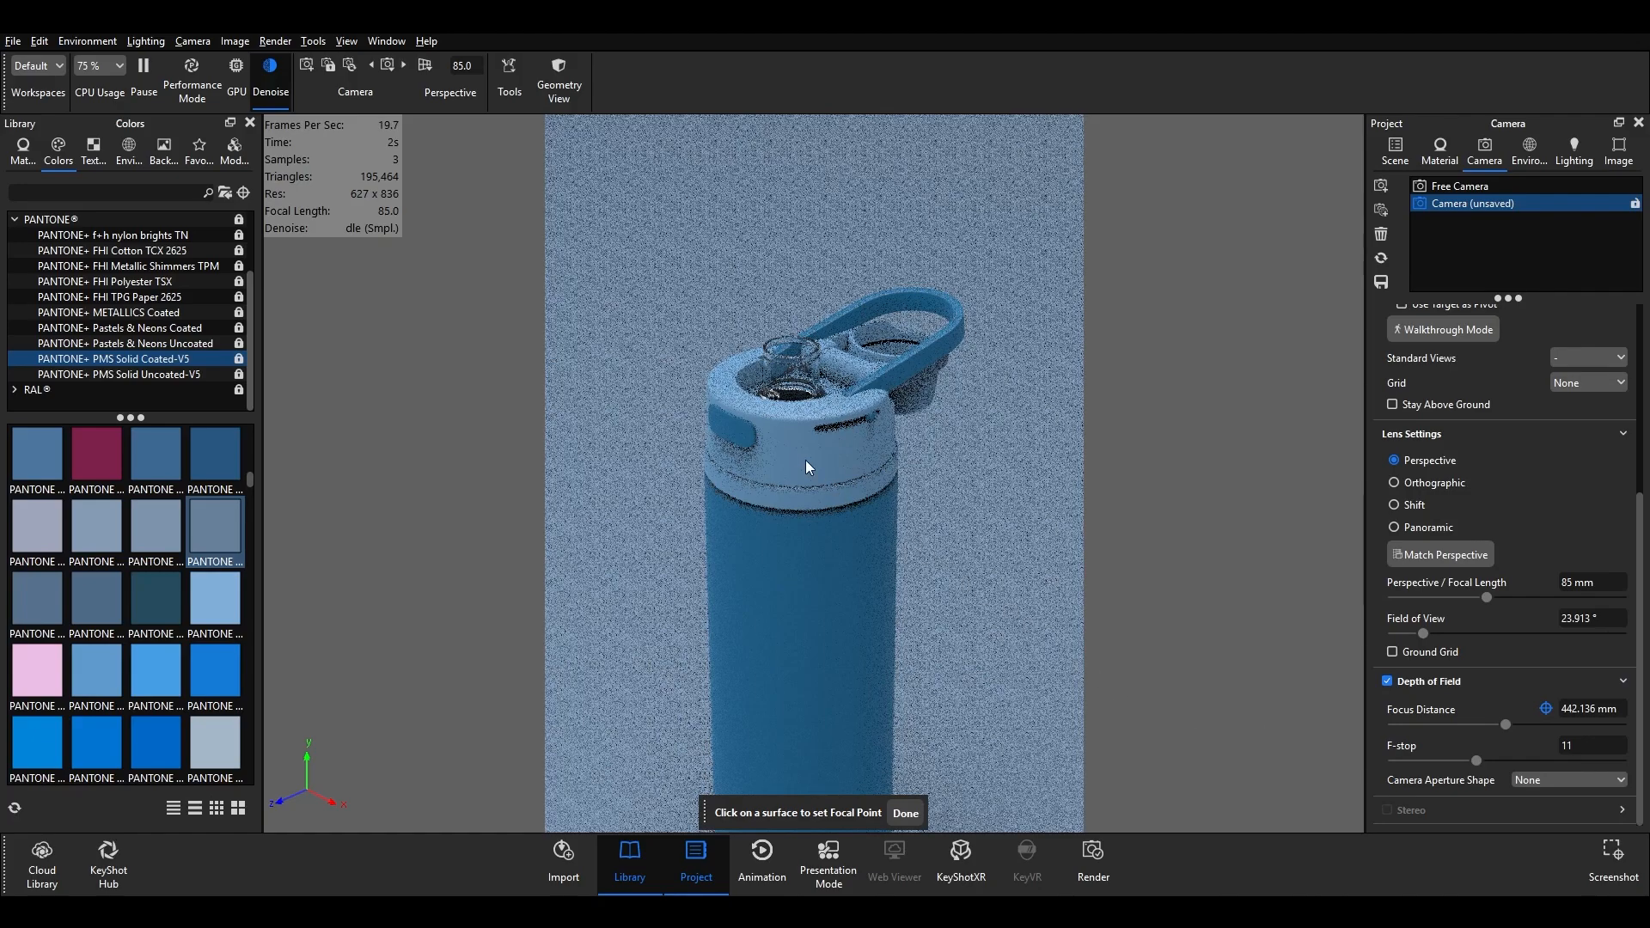
left_click(784, 432)
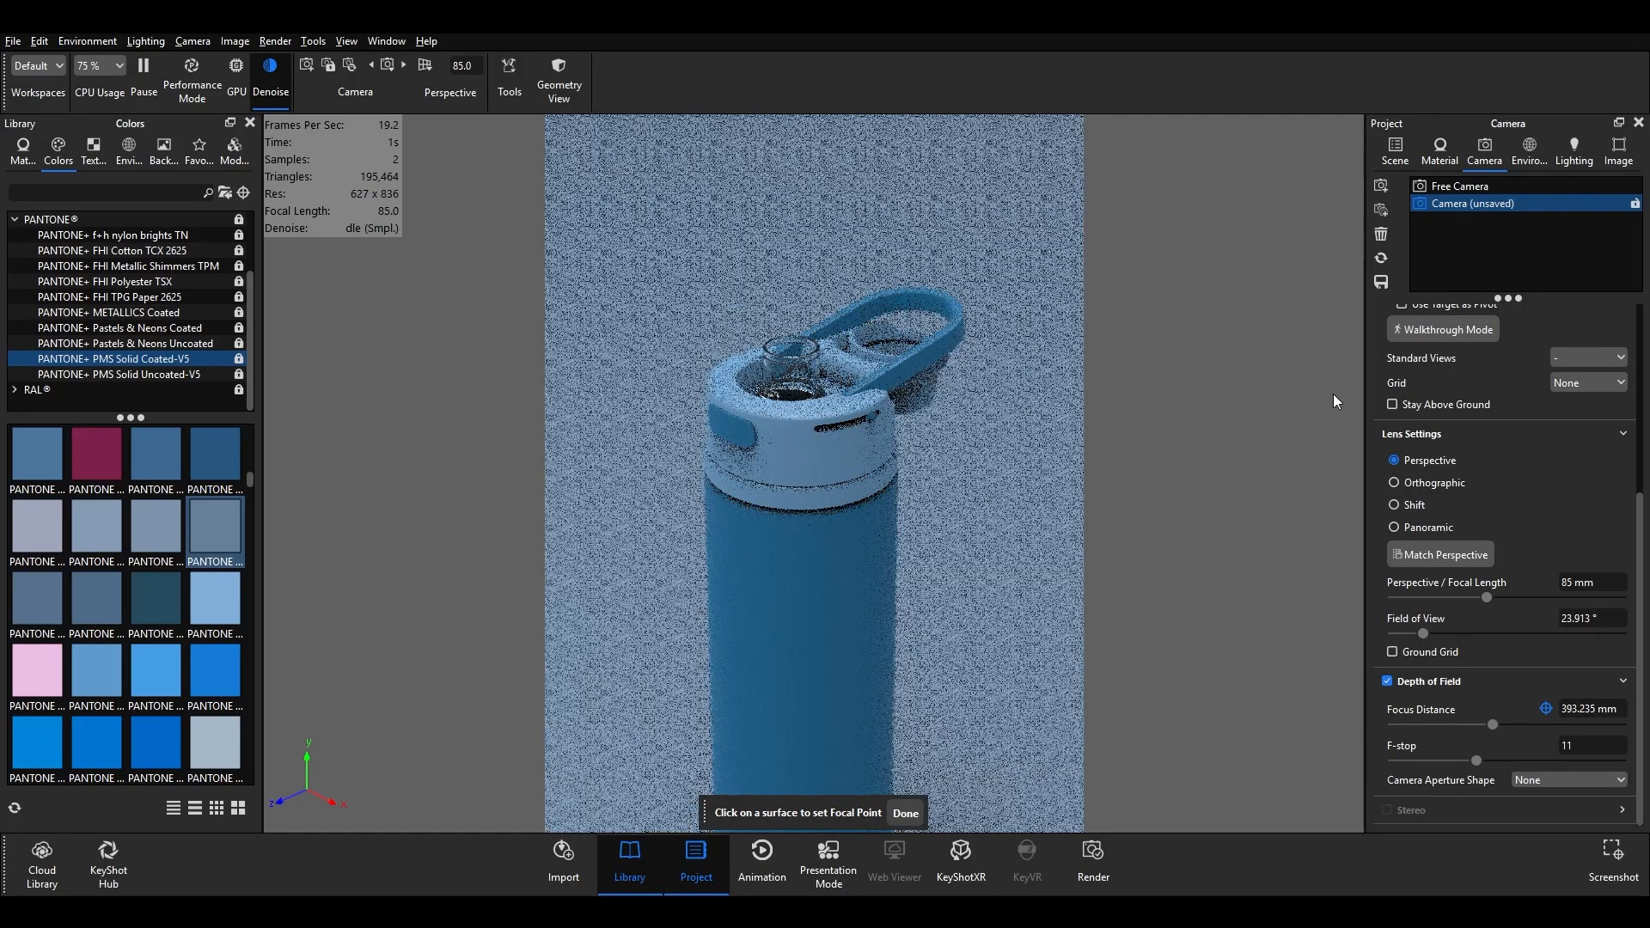
left_click(1382, 284)
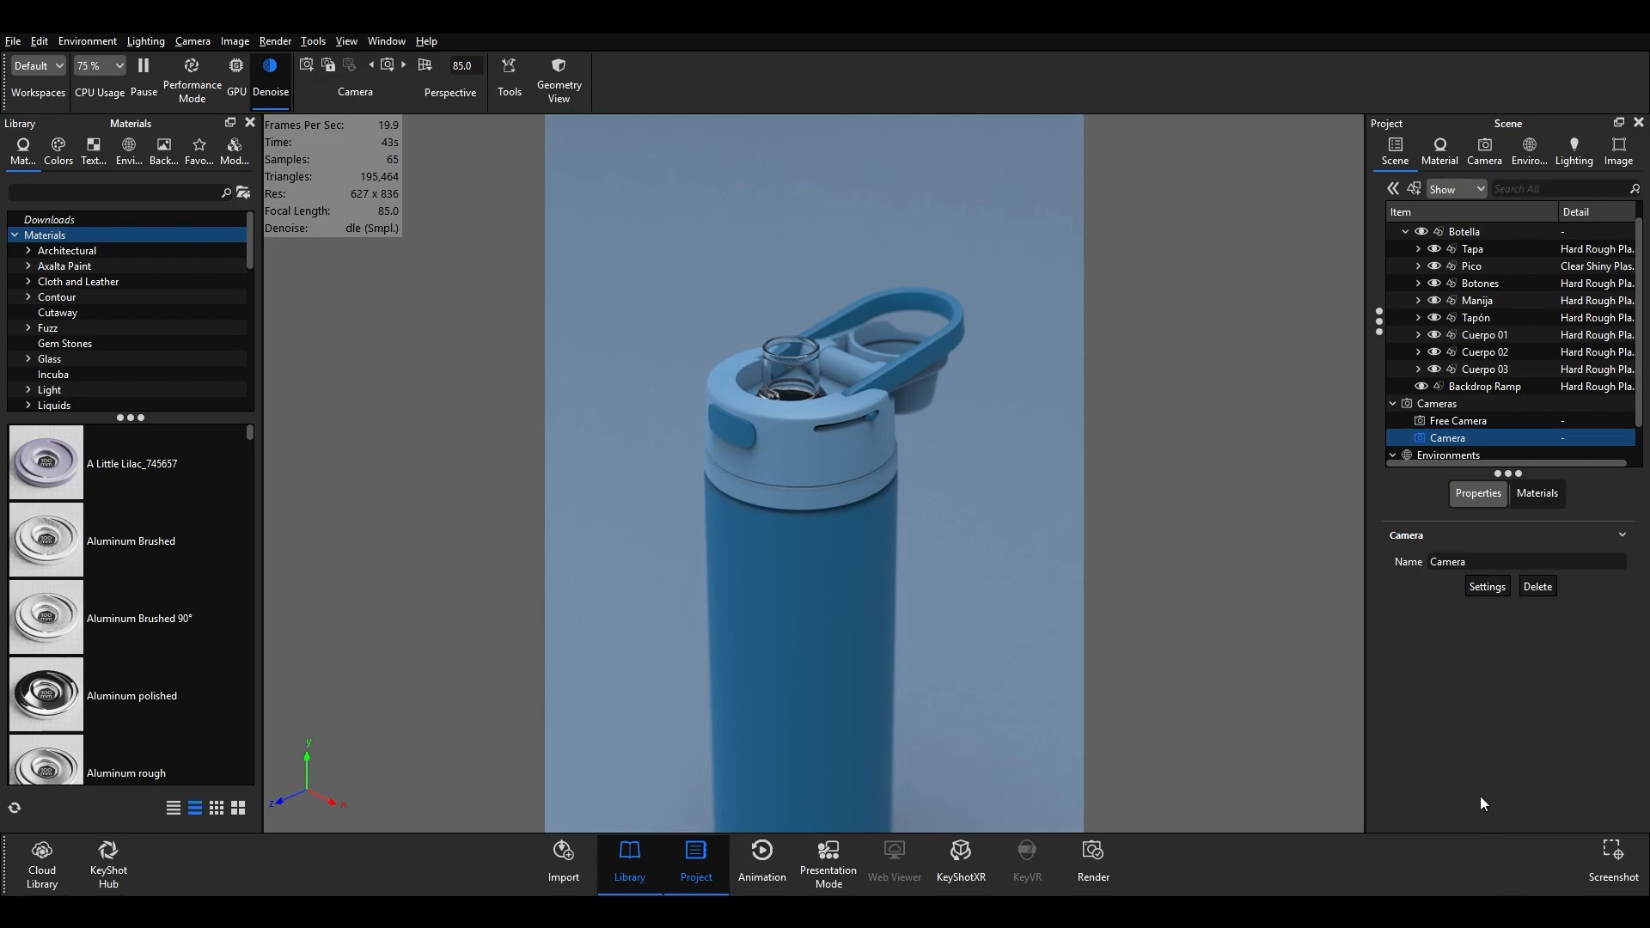
- Turn off depth of field in the camera settings and save the camera
left_click(1489, 160)
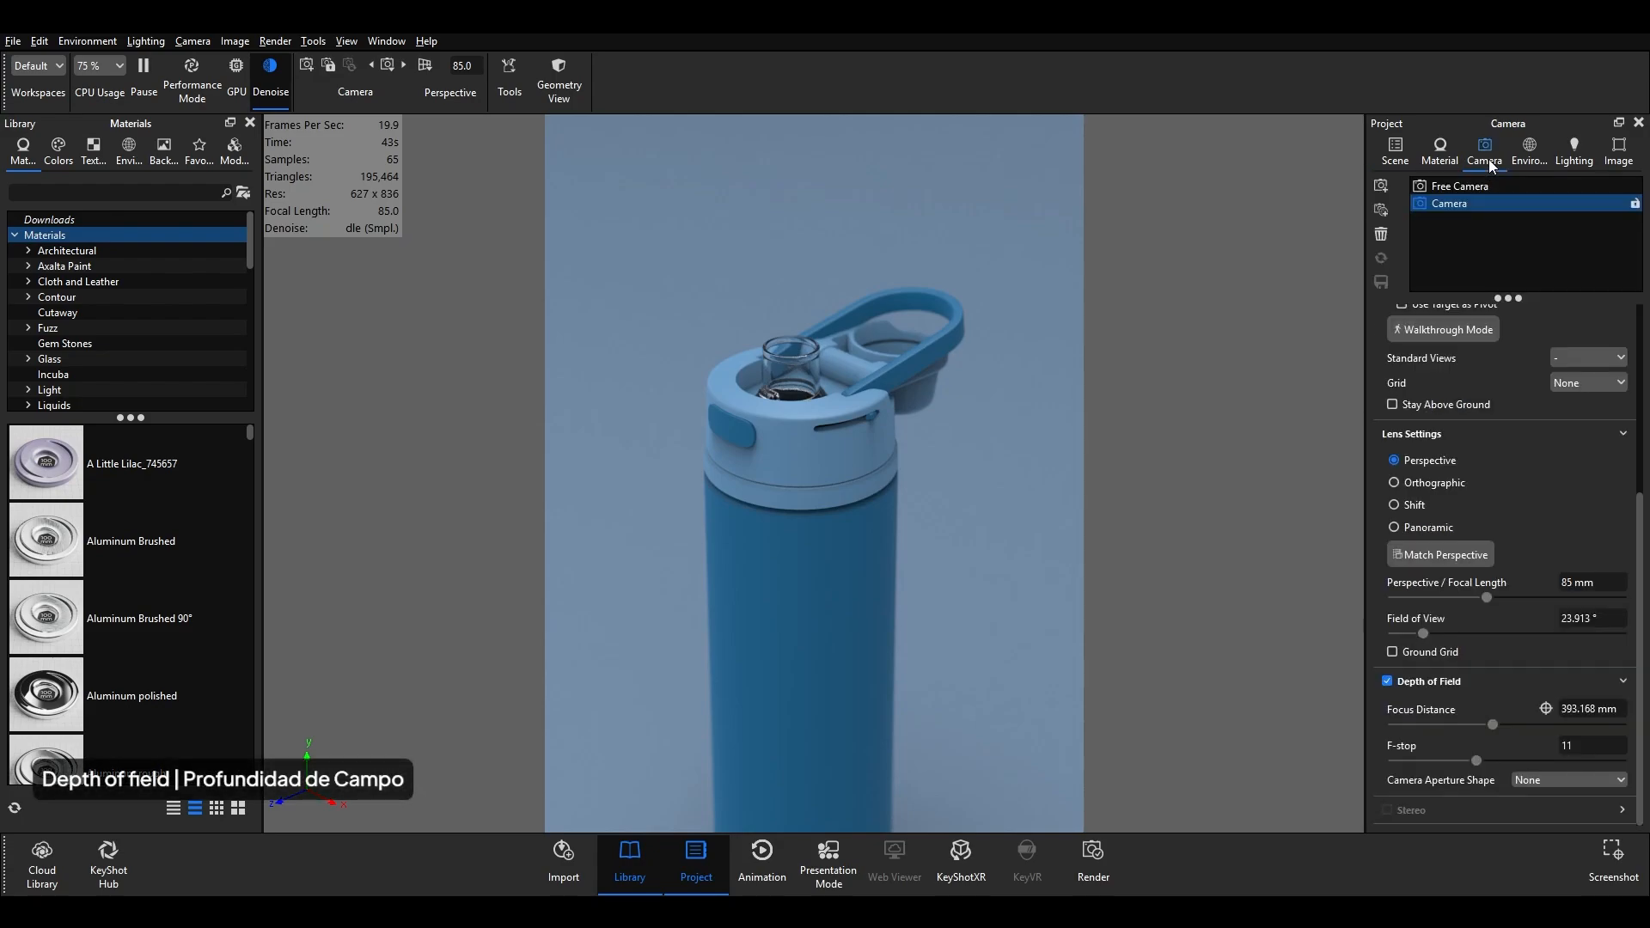
left_click(1386, 681)
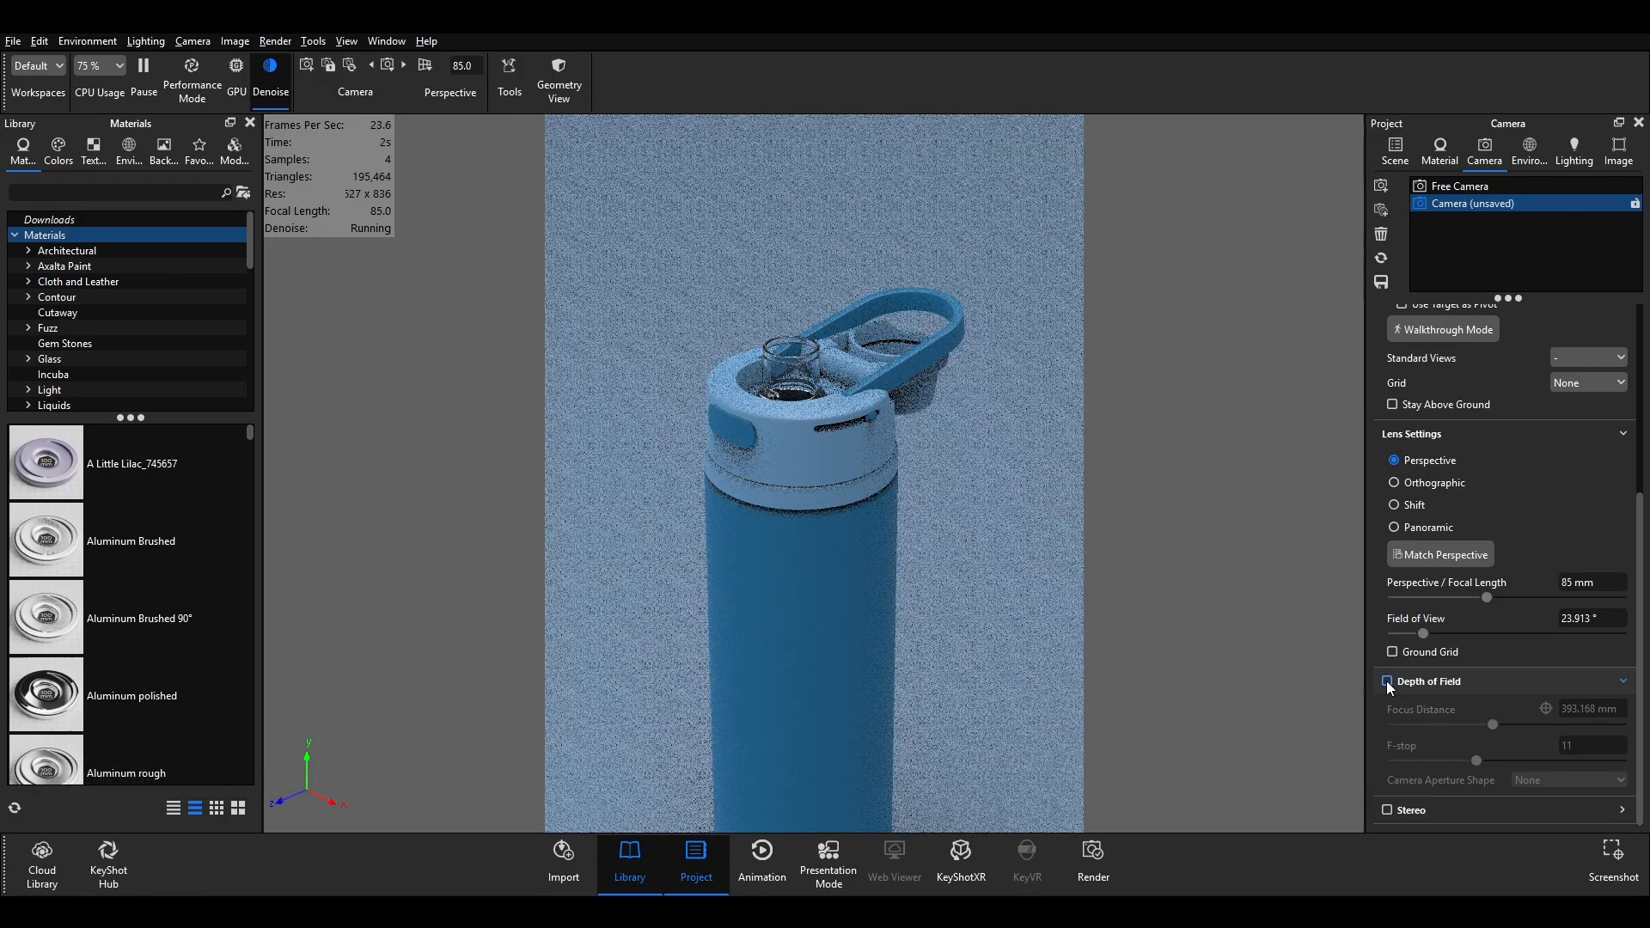
left_click(1383, 283)
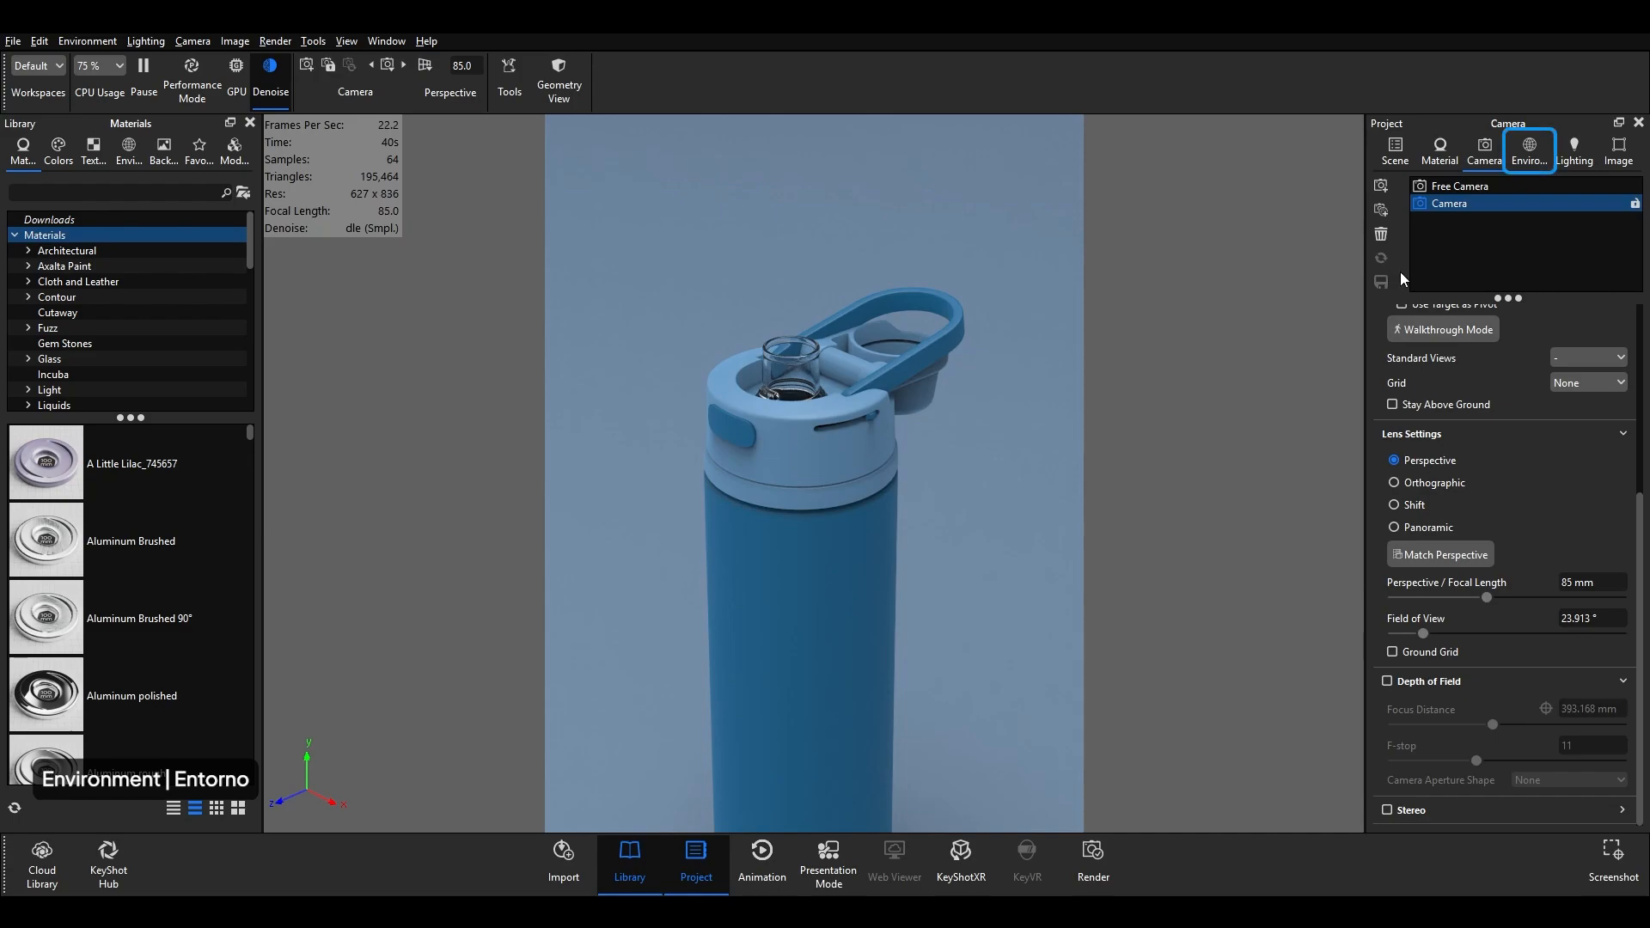
- Apply the 3 Point Medium 4K environment from the library to the bottle scene
left_click(1526, 163)
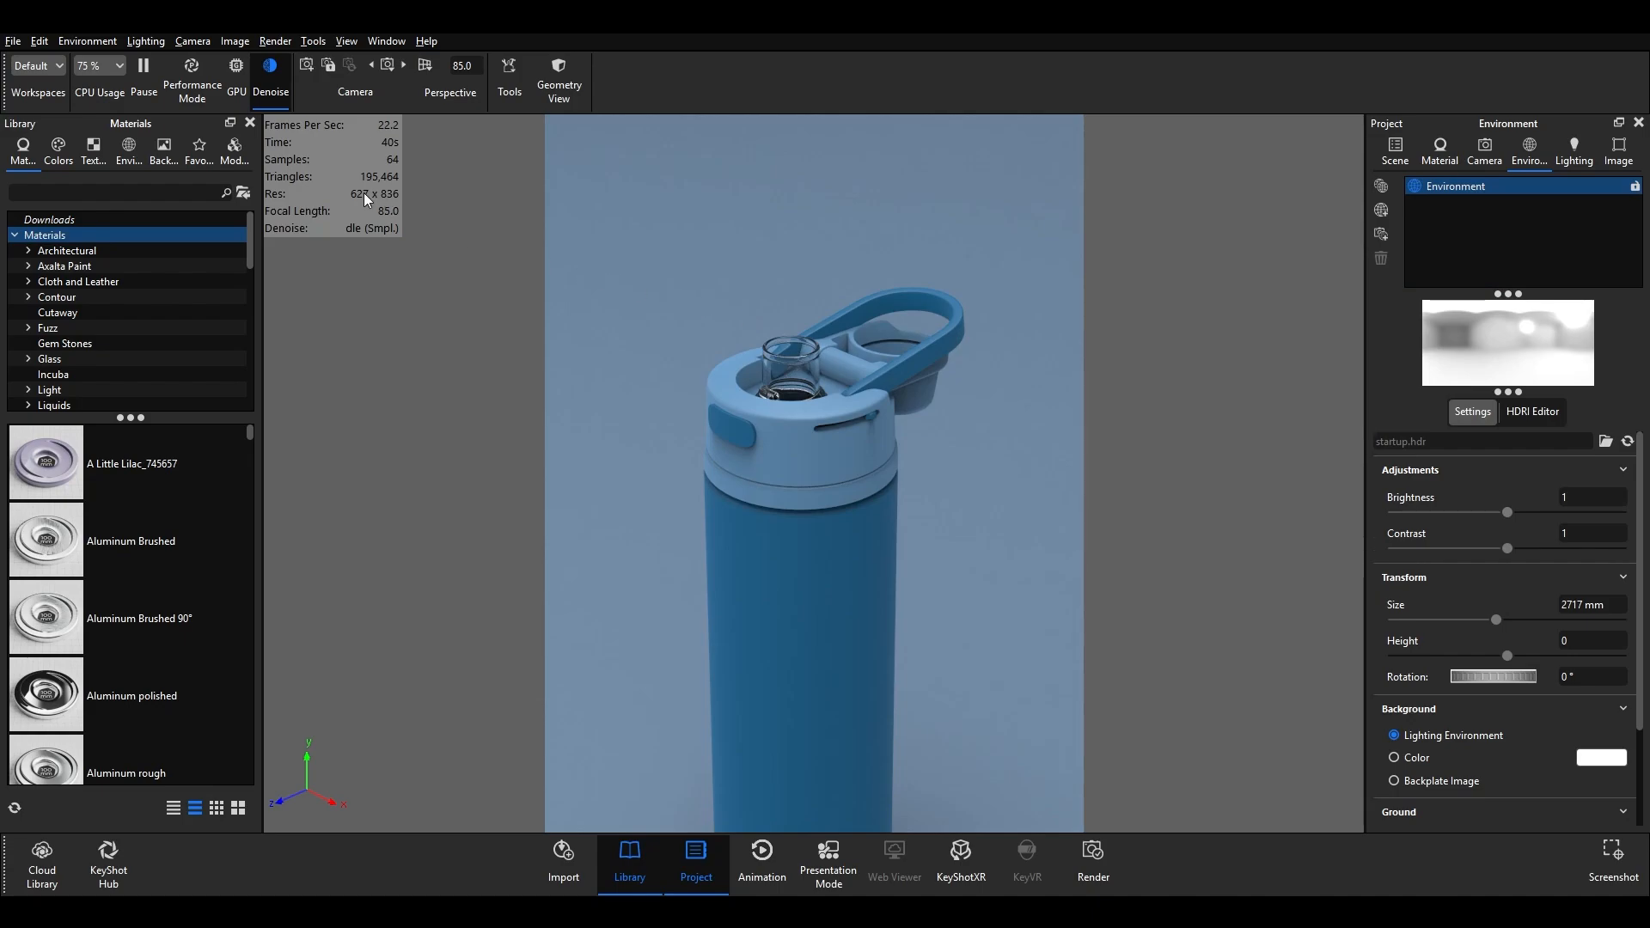
left_click(128, 156)
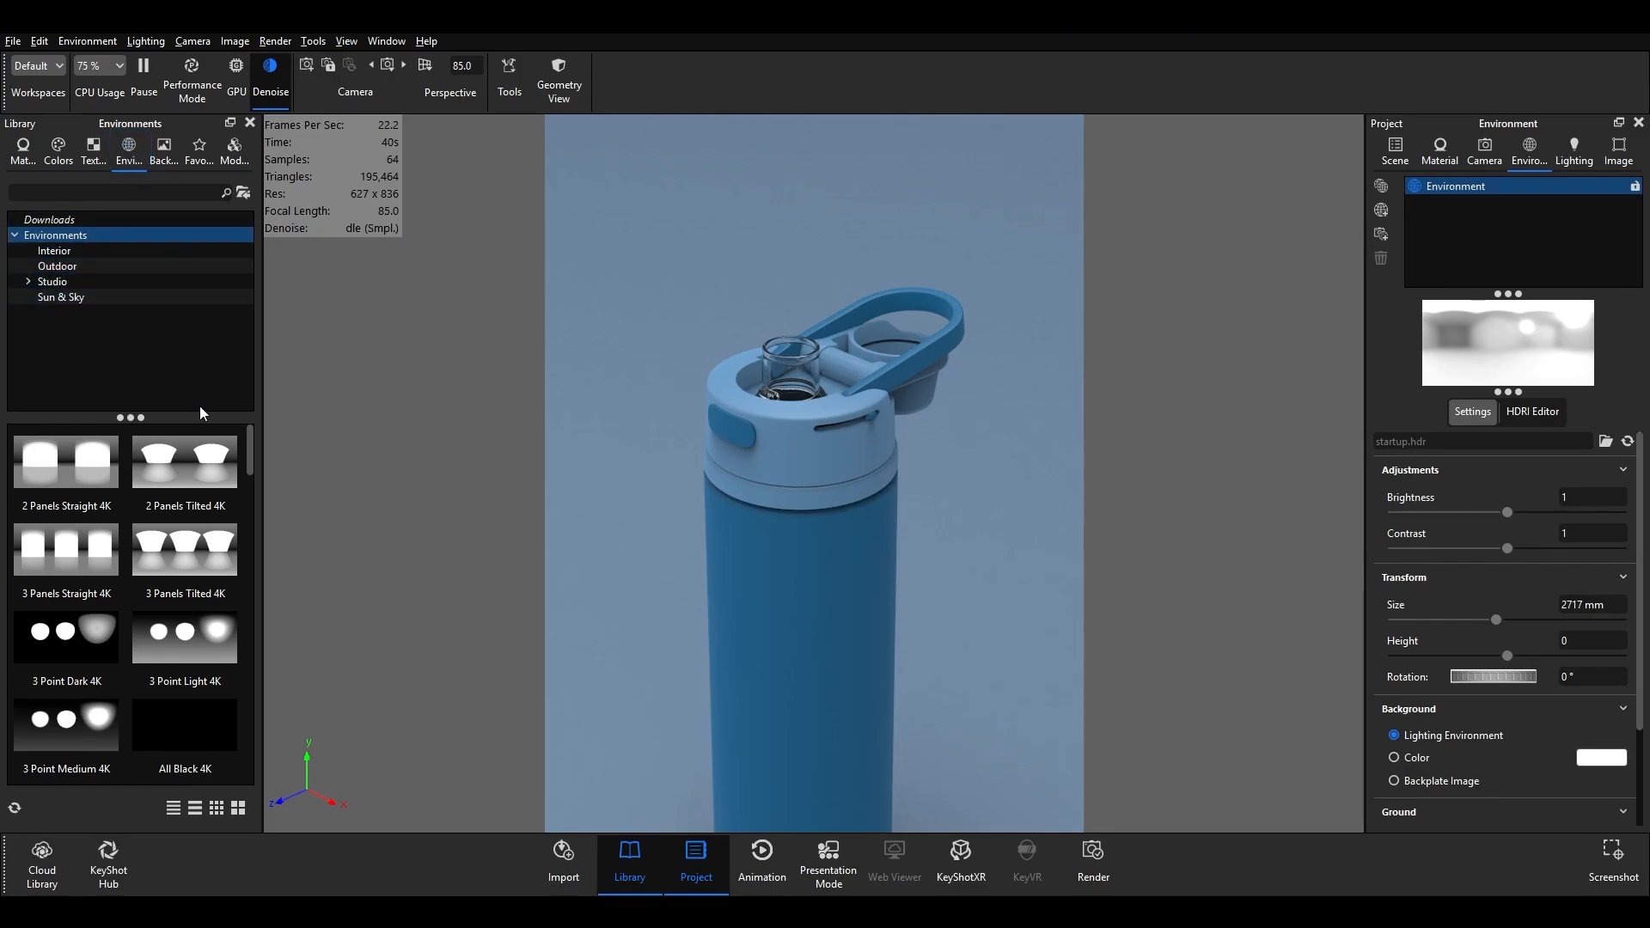
left_click_drag(251, 458, 308, 443)
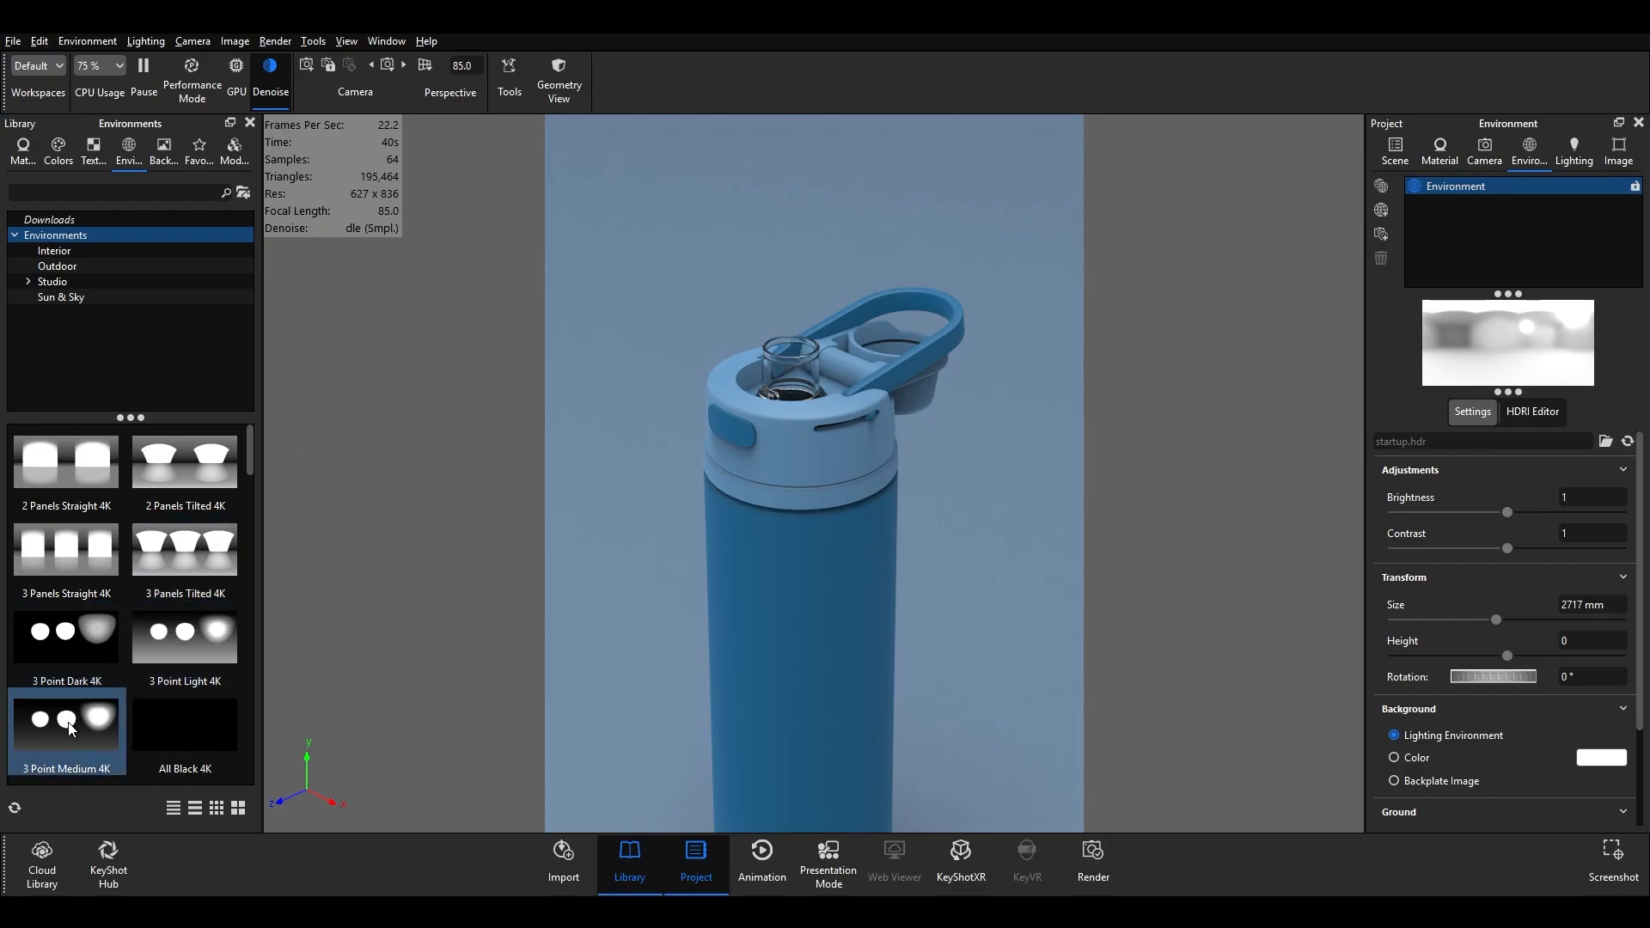
left_click_drag(76, 723, 632, 563)
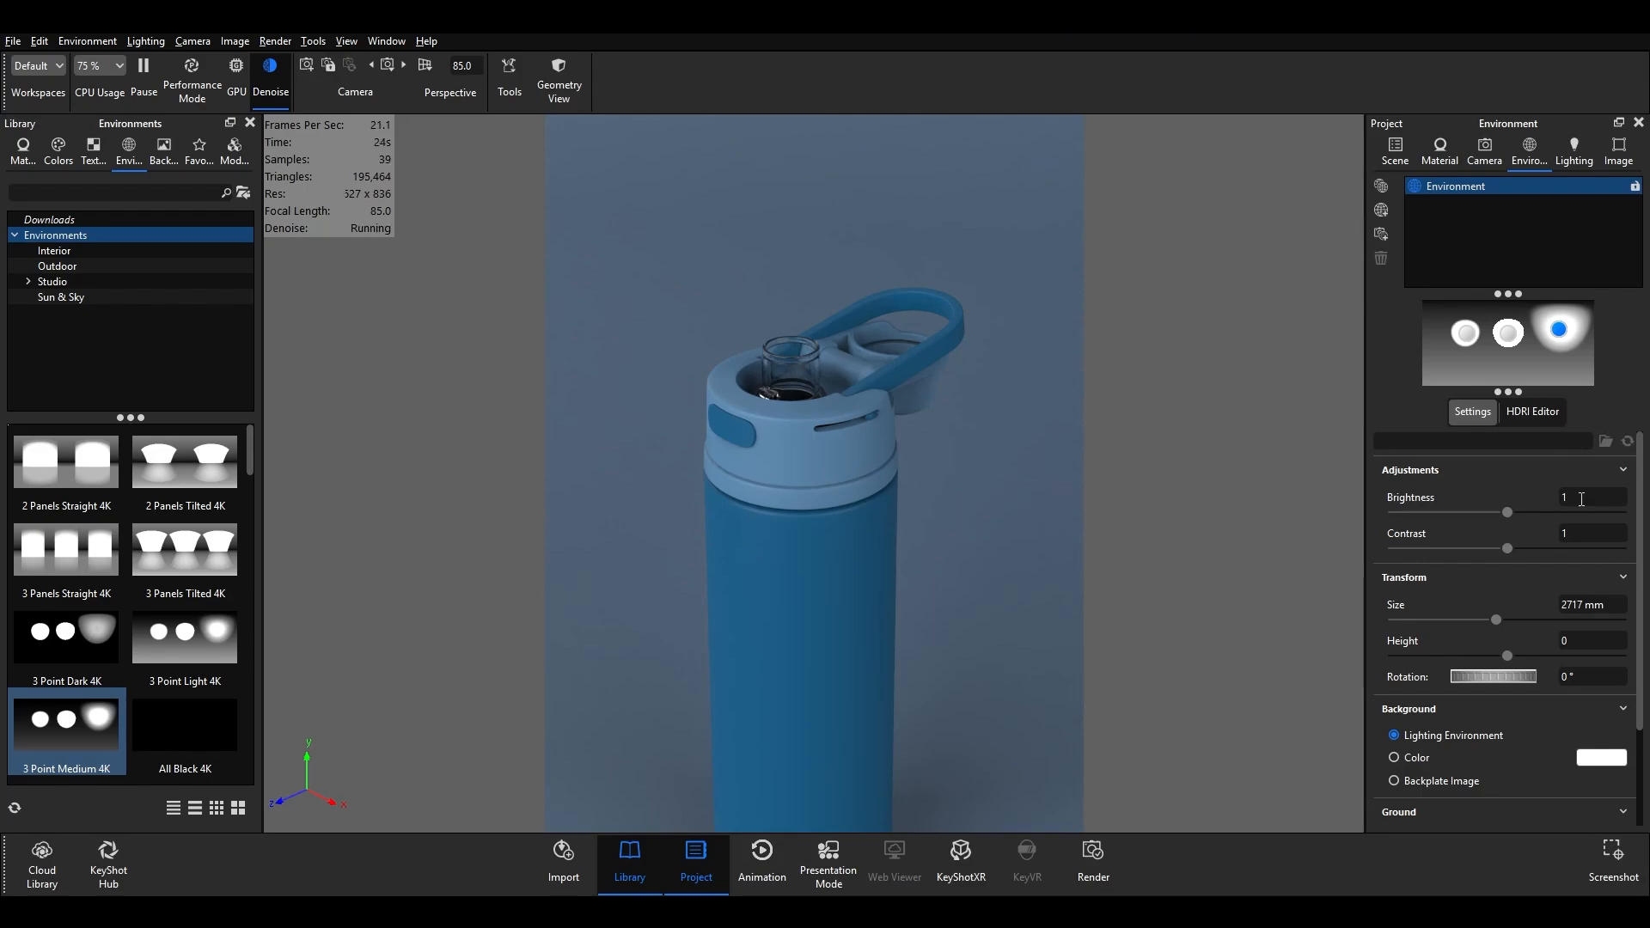
- Try an environment brightness of 1.038 and contrast of 1.324, and set both back to 1
left_click_drag(1511, 513, 1544, 548)
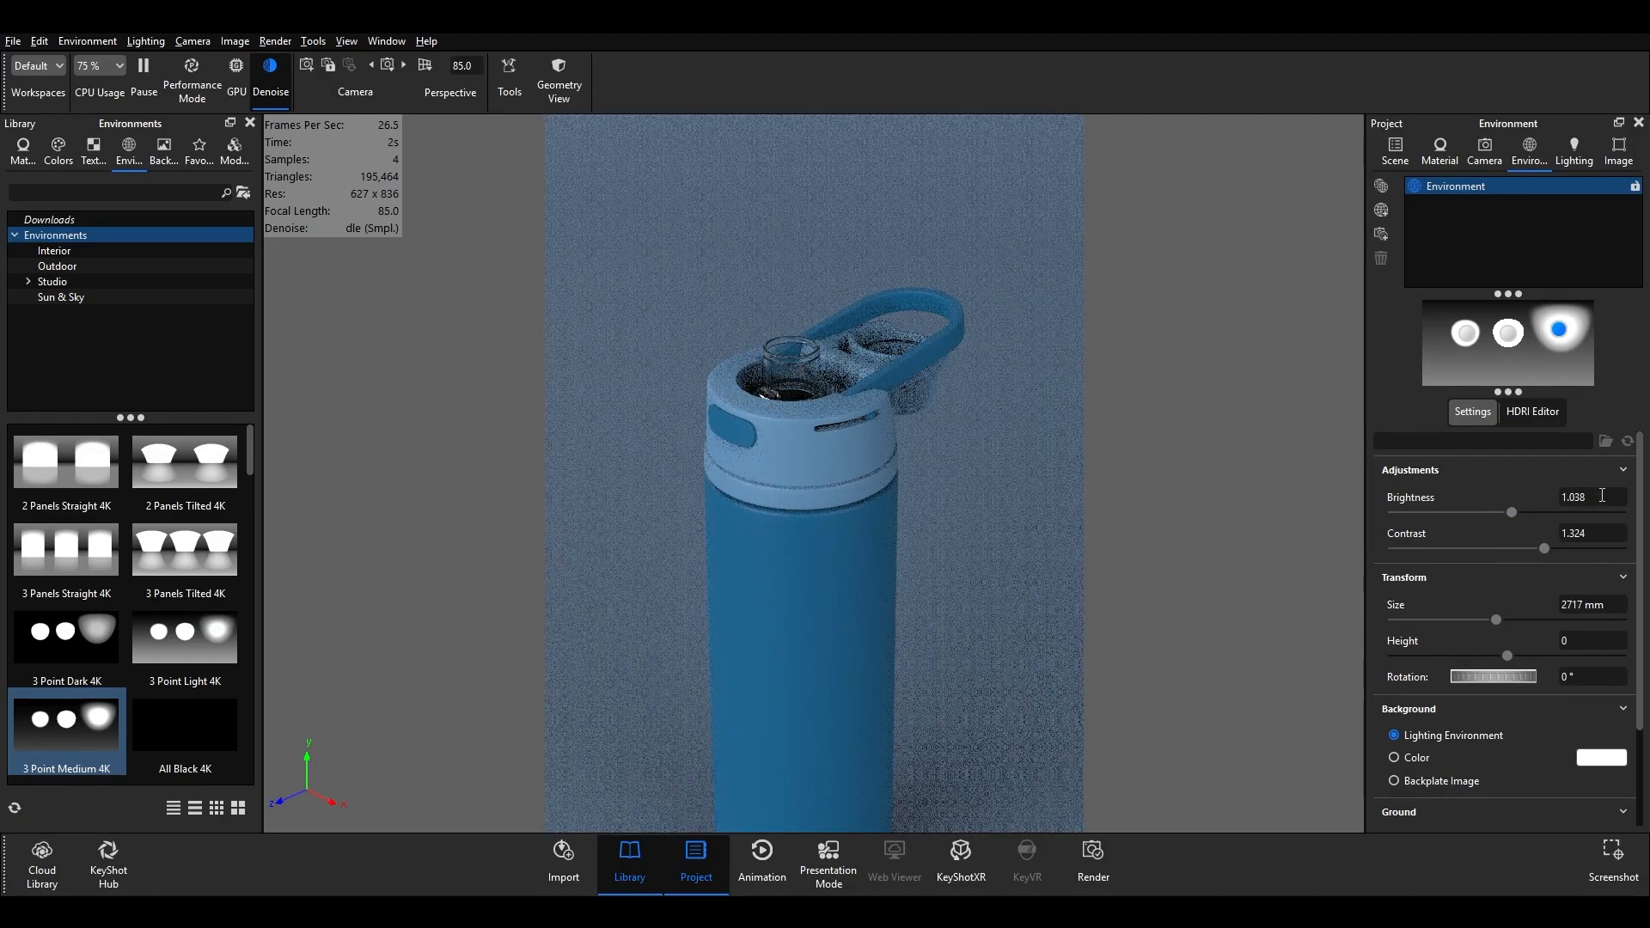
left_click(1601, 495)
left_click(1606, 533)
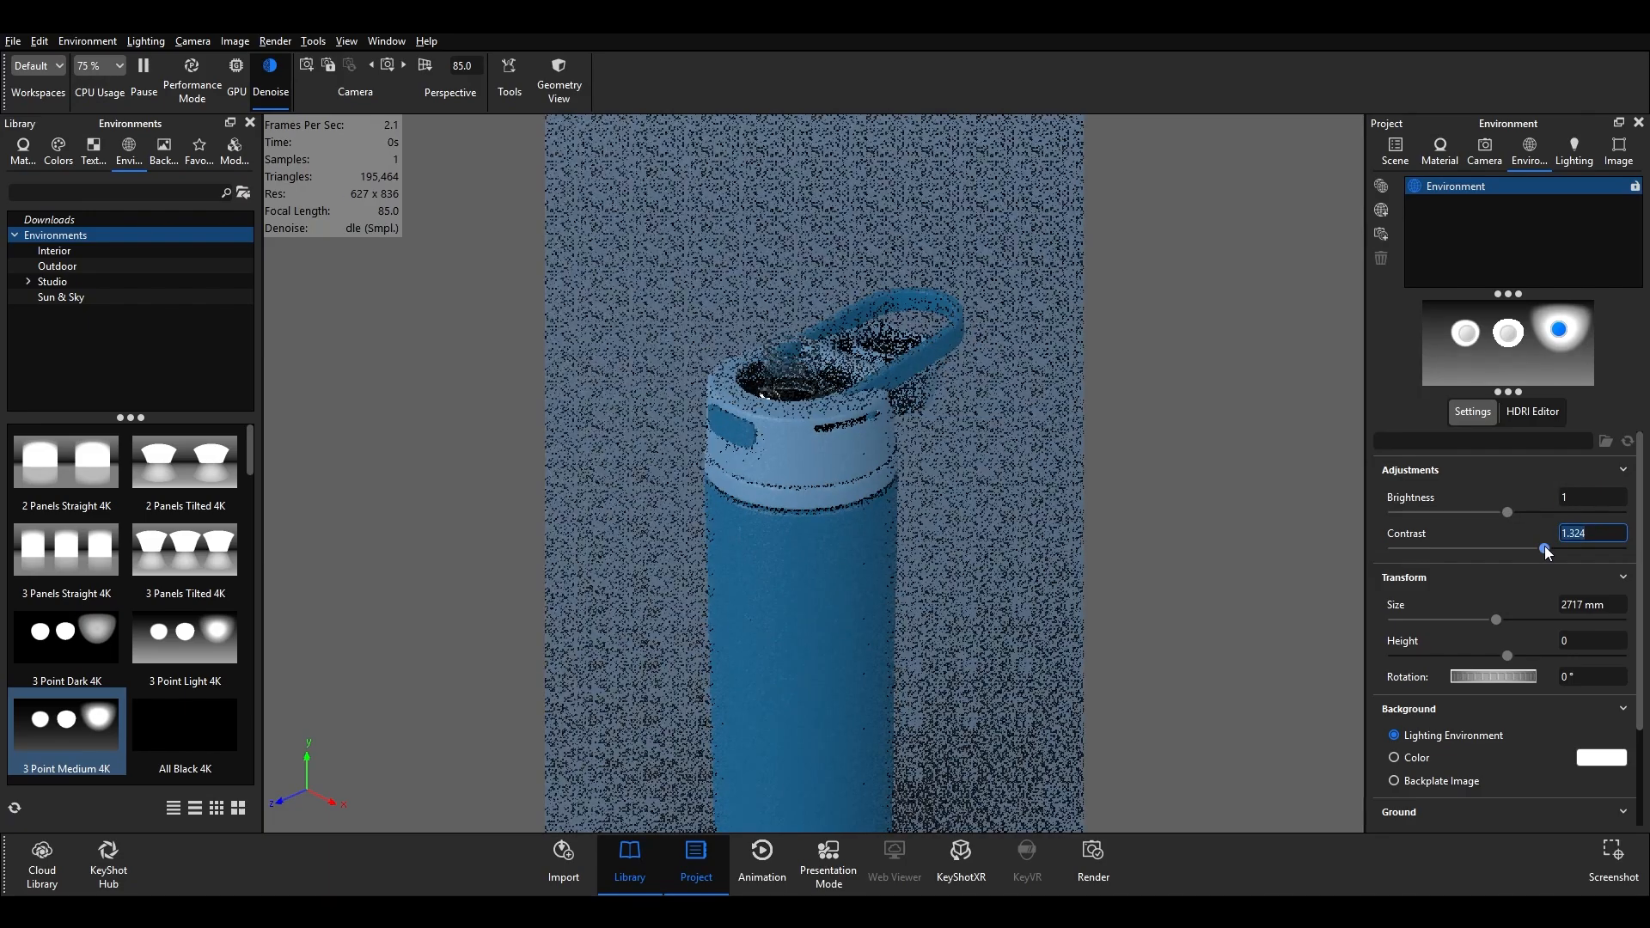
type("1")
left_click(1589, 472)
left_click(1590, 473)
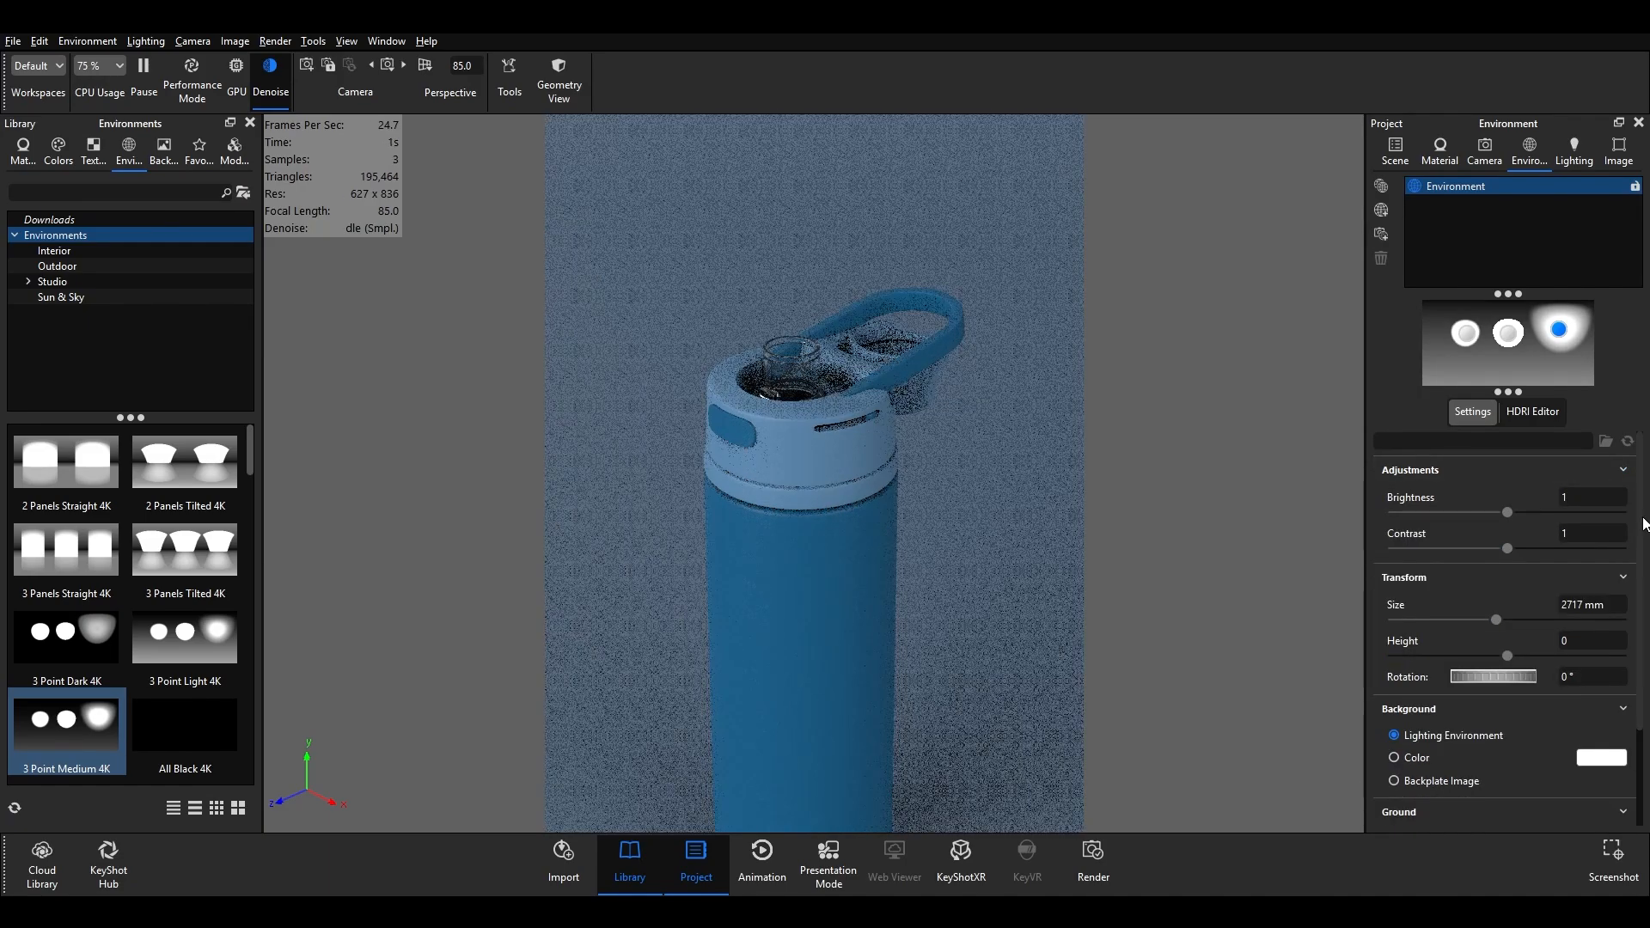
- Rotate the lighting environment around the bottle and set its rotation to 310°
scroll(1639, 577, "down", 3)
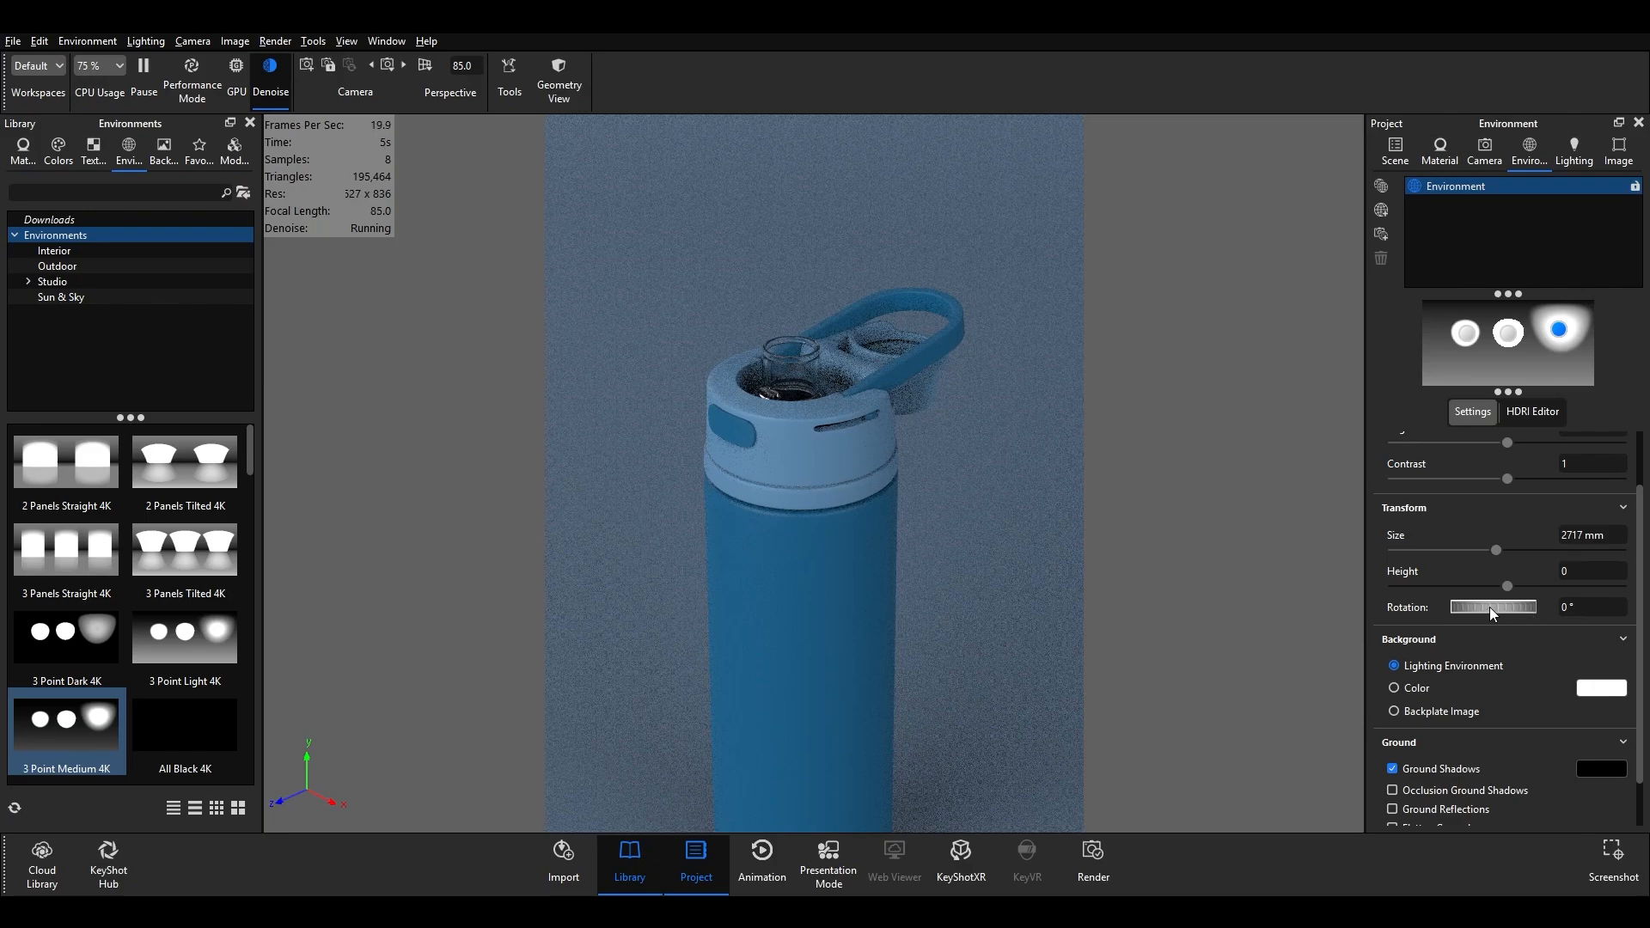
left_click_drag(1489, 607, 1467, 633)
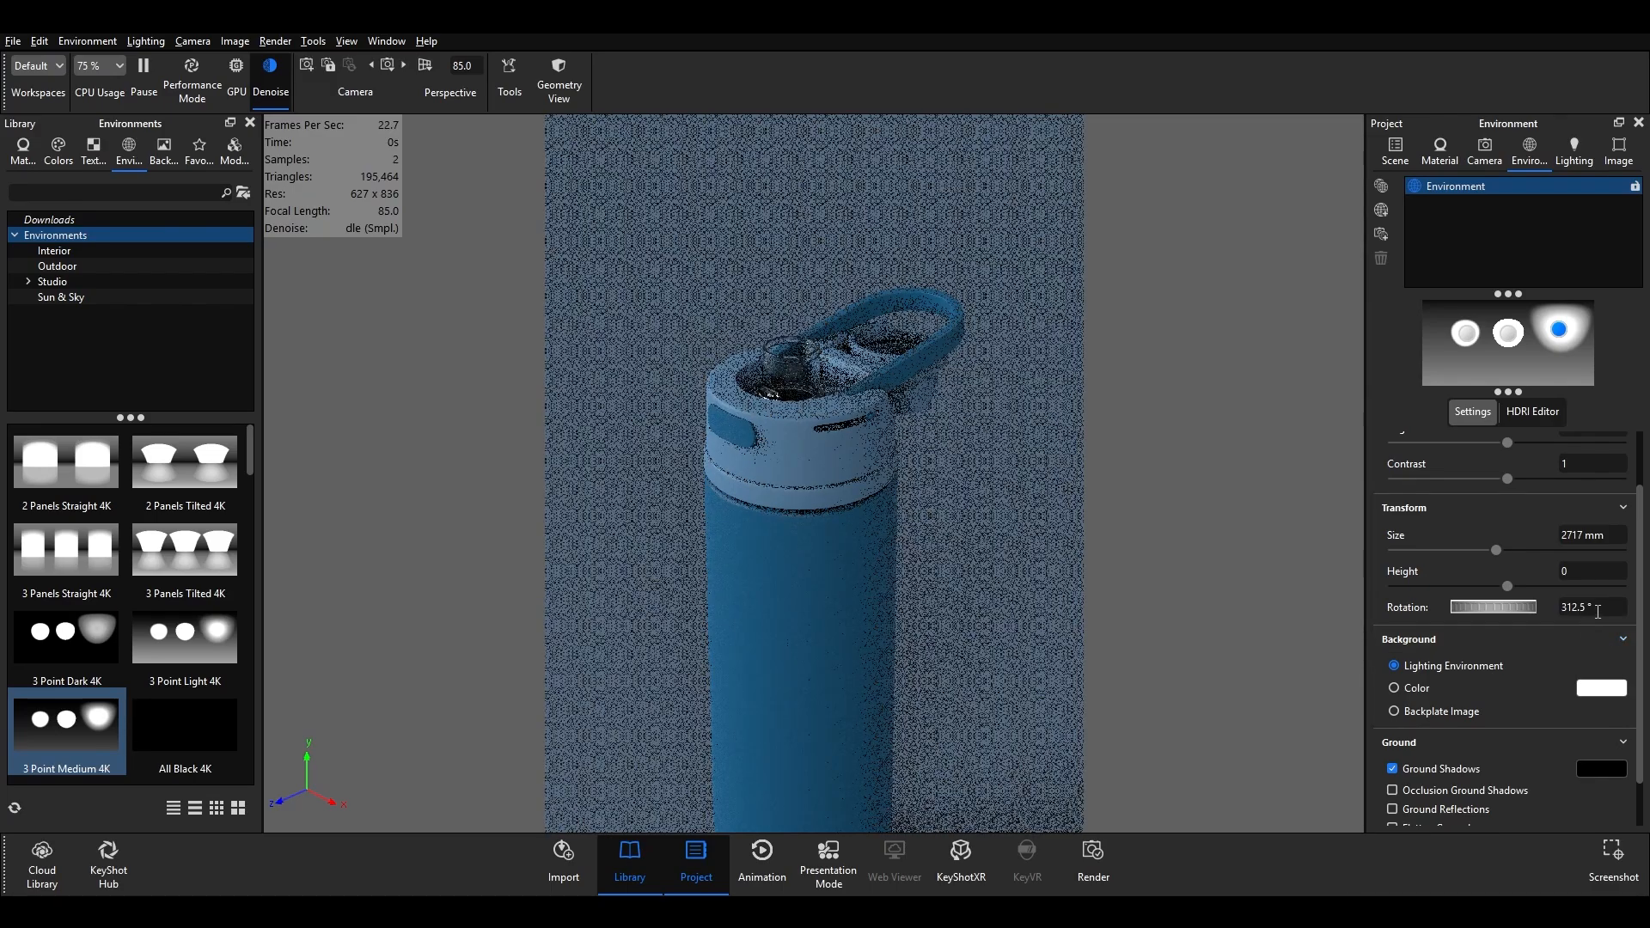
left_click(1562, 607)
type("3")
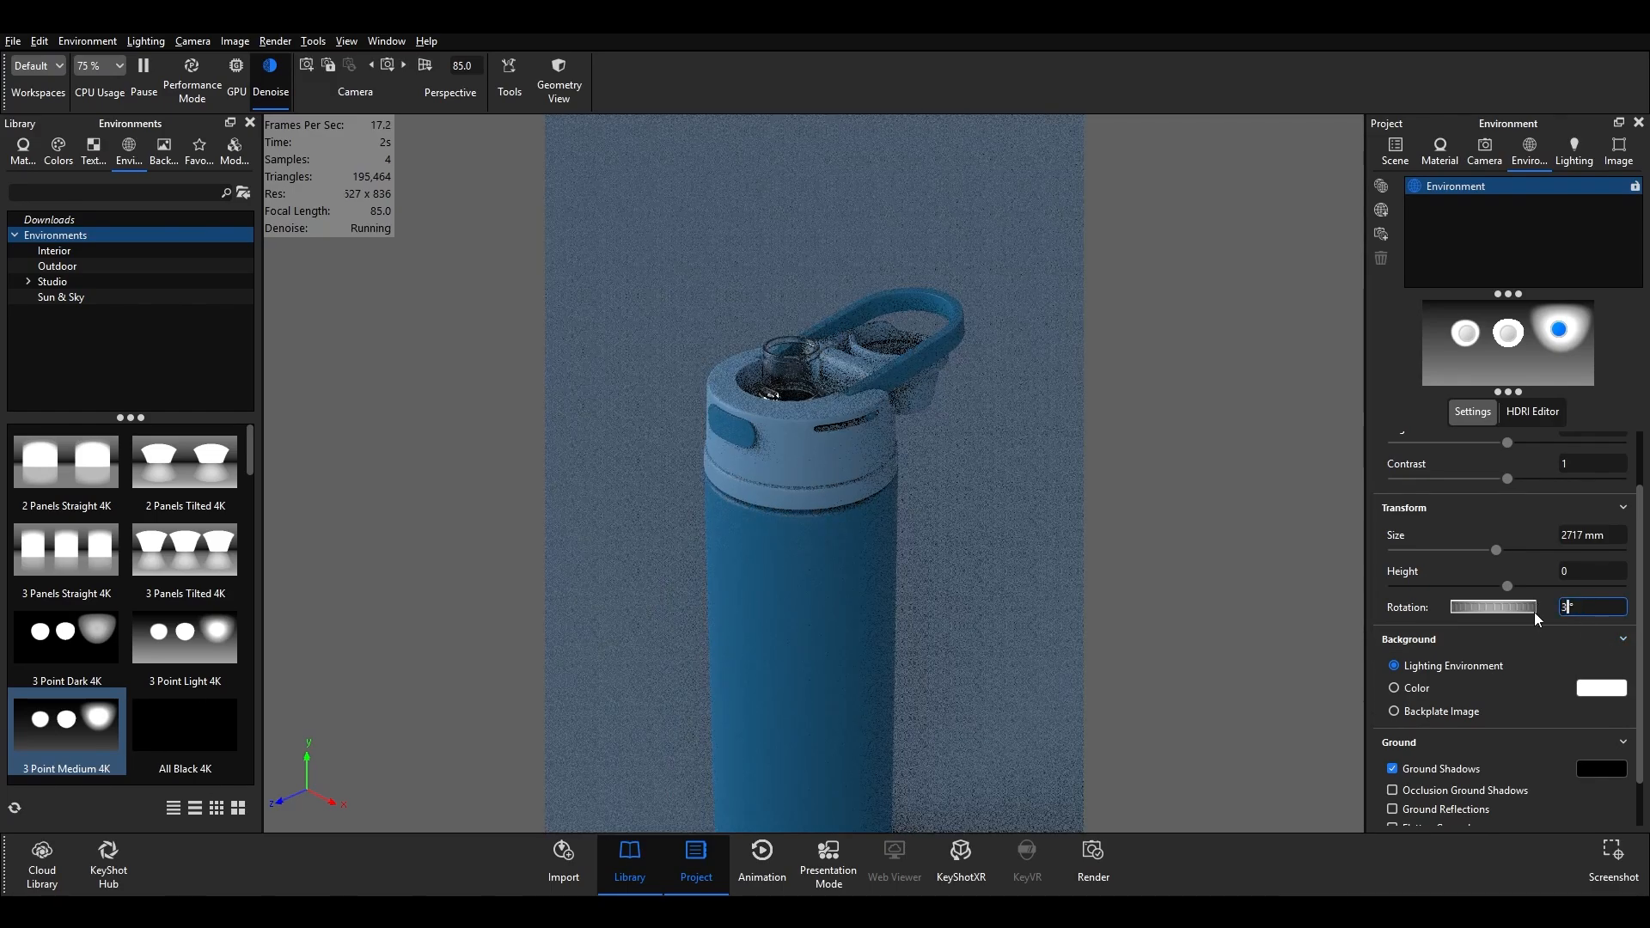
type("10")
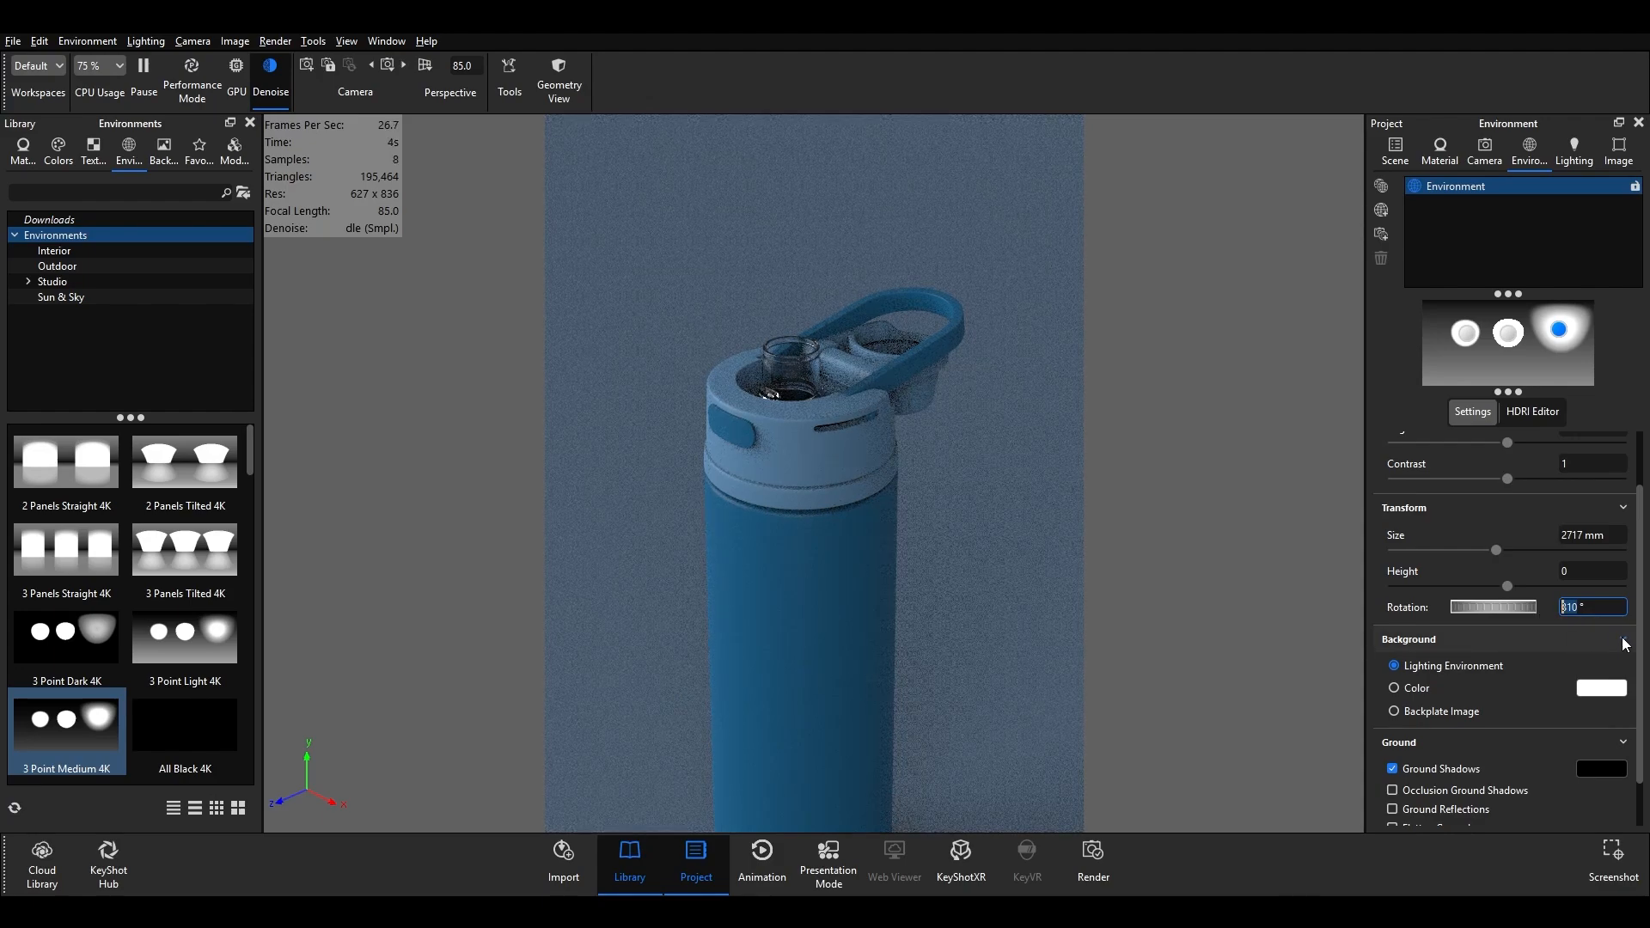
- Try a solid color background for the scene, and switch the background back to Lighting Environment
left_click_drag(1638, 645, 1638, 690)
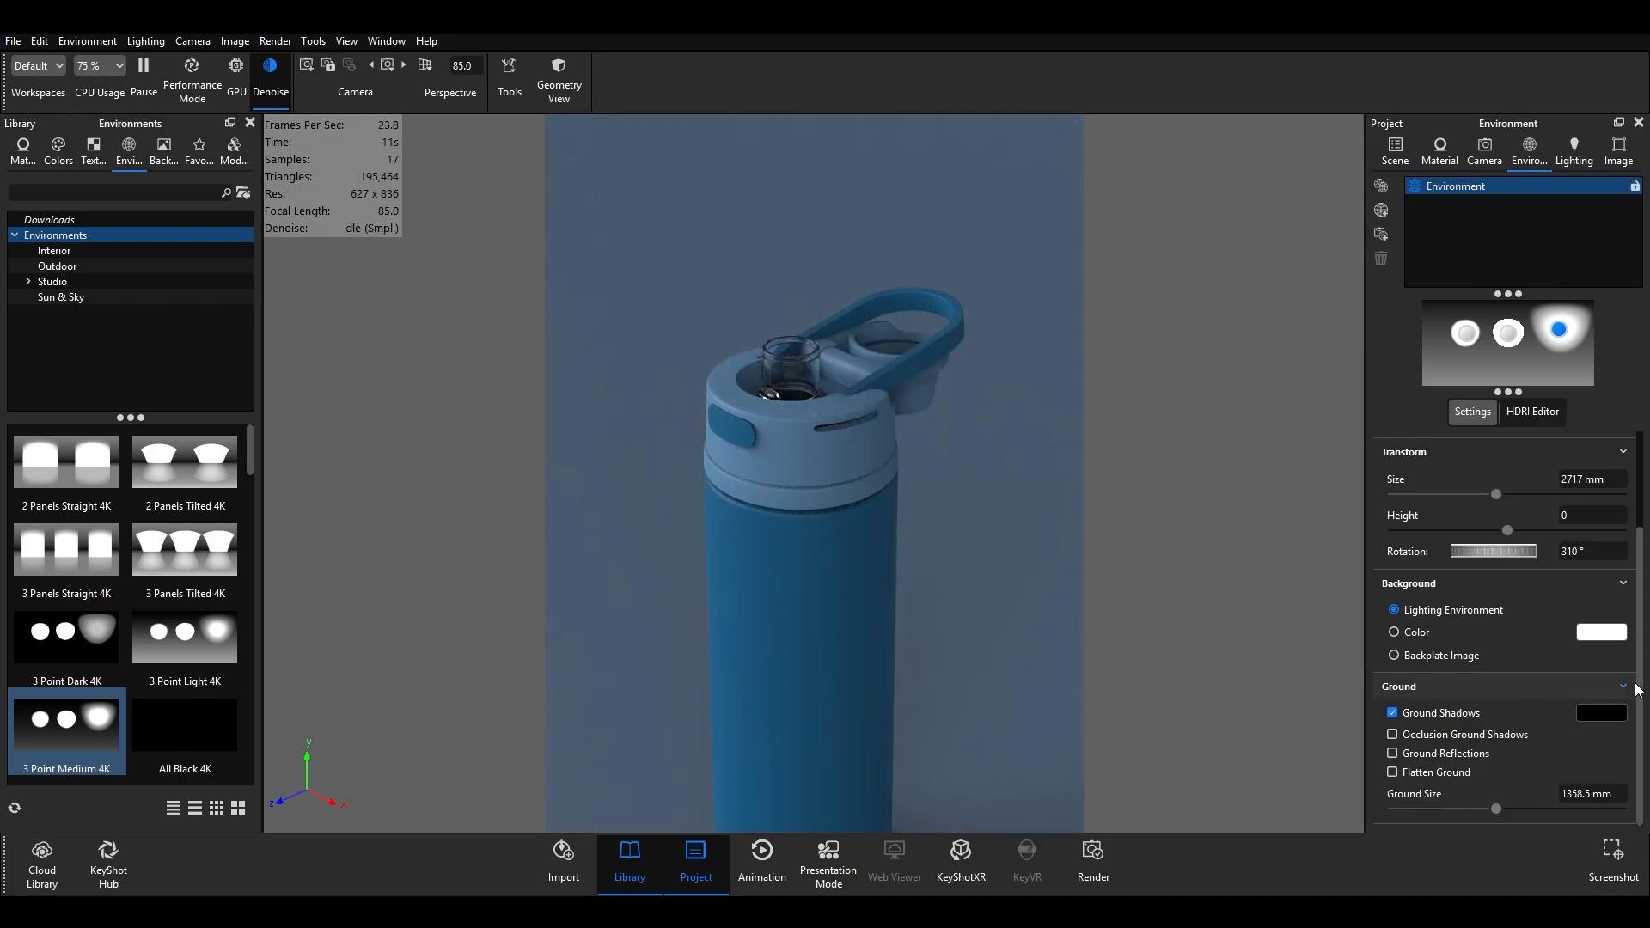
left_click(1425, 638)
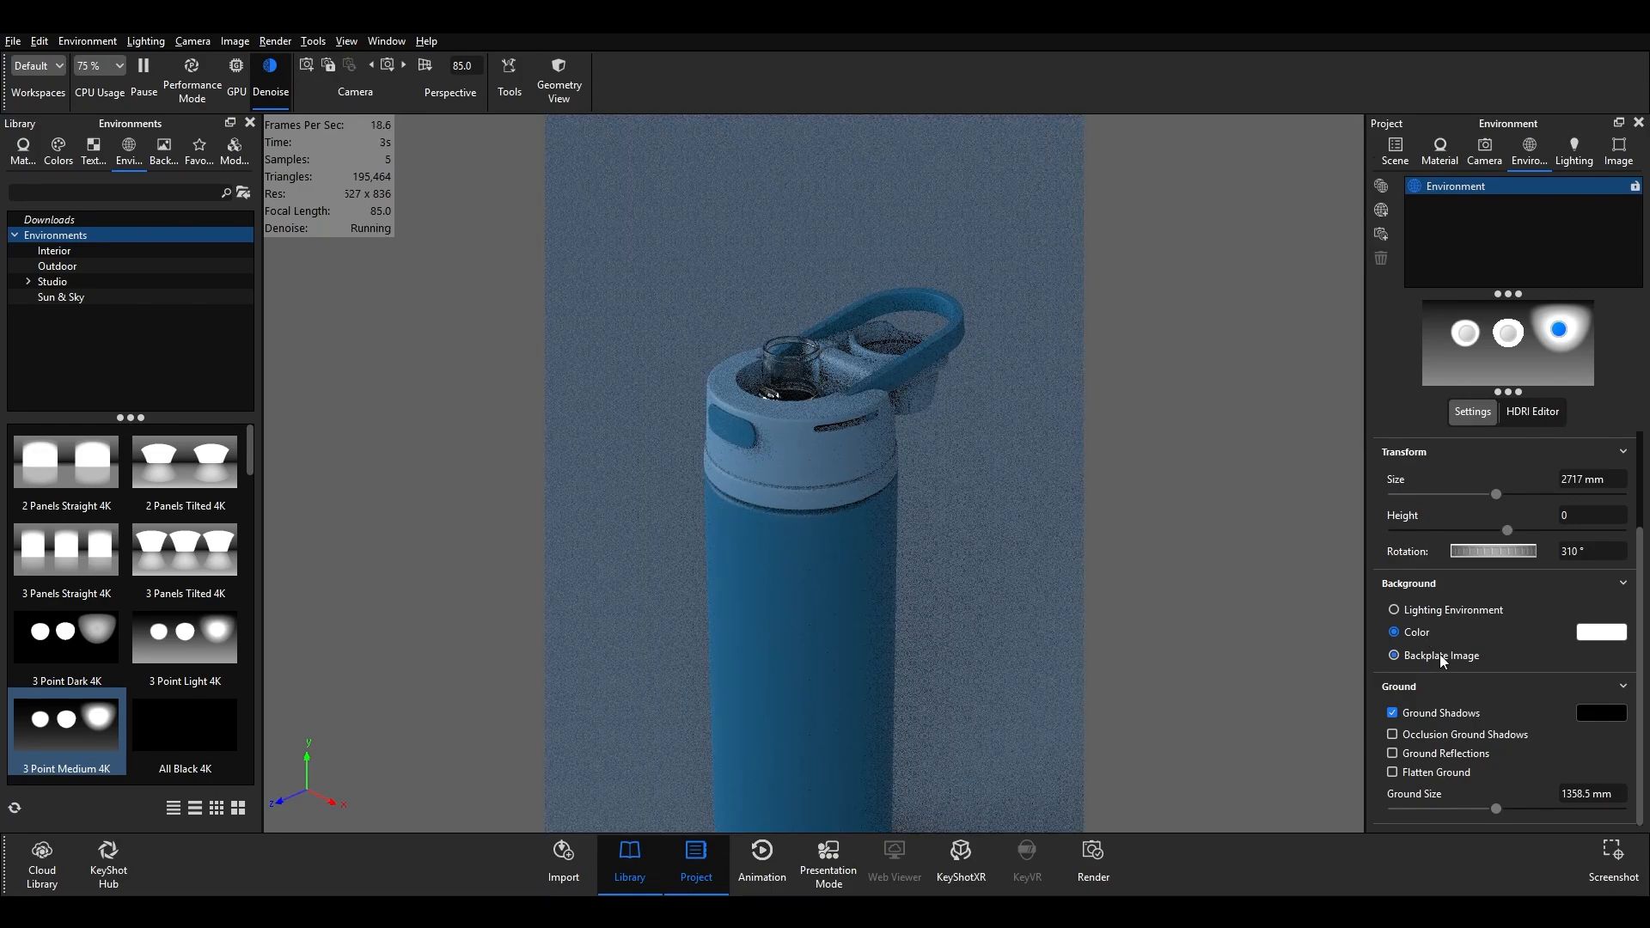
left_click(1467, 611)
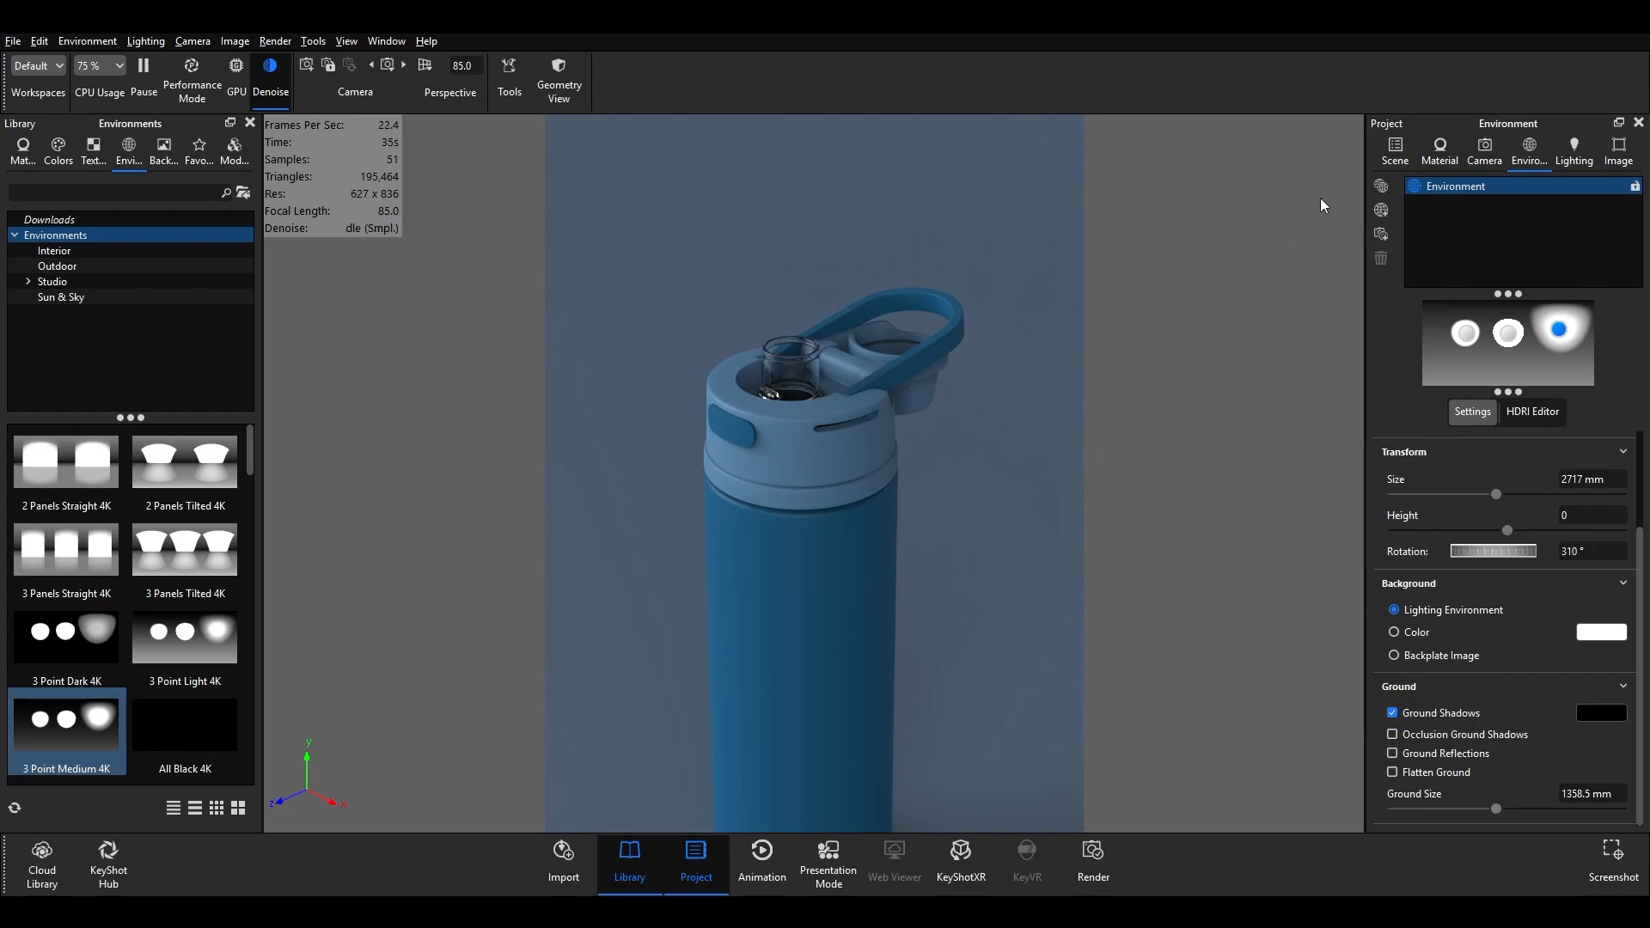
- Temporarily hide the Backdrop Ramp to check the environment behind the bottle, and restore all parts and the saved camera view
left_click(1389, 158)
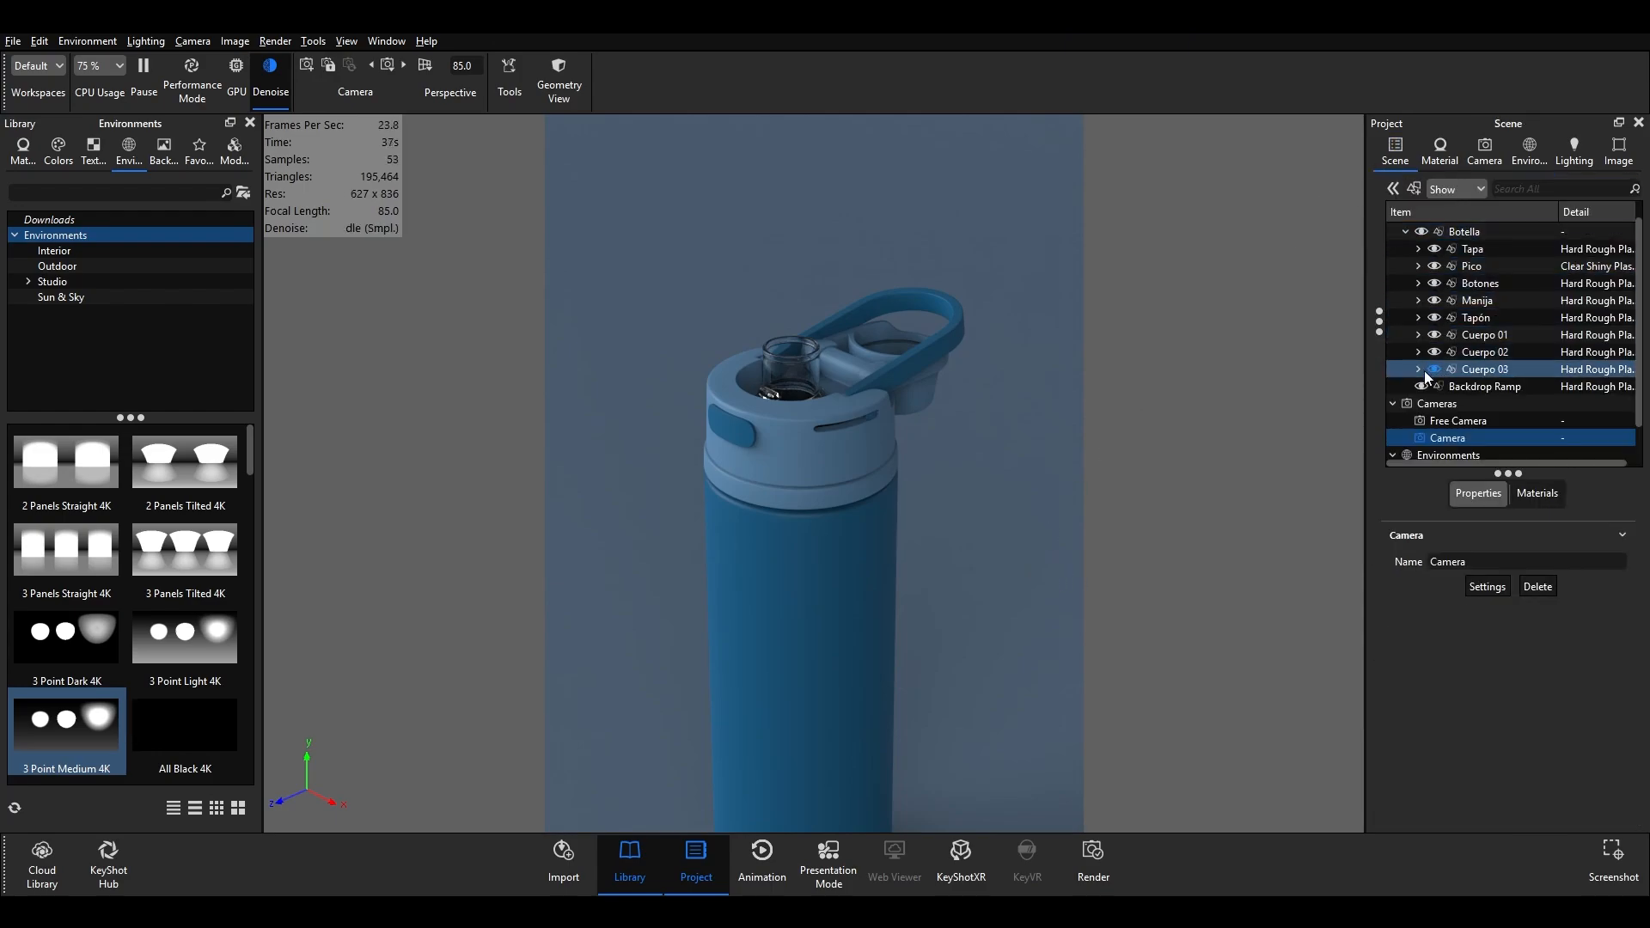
mouse_move(1419, 390)
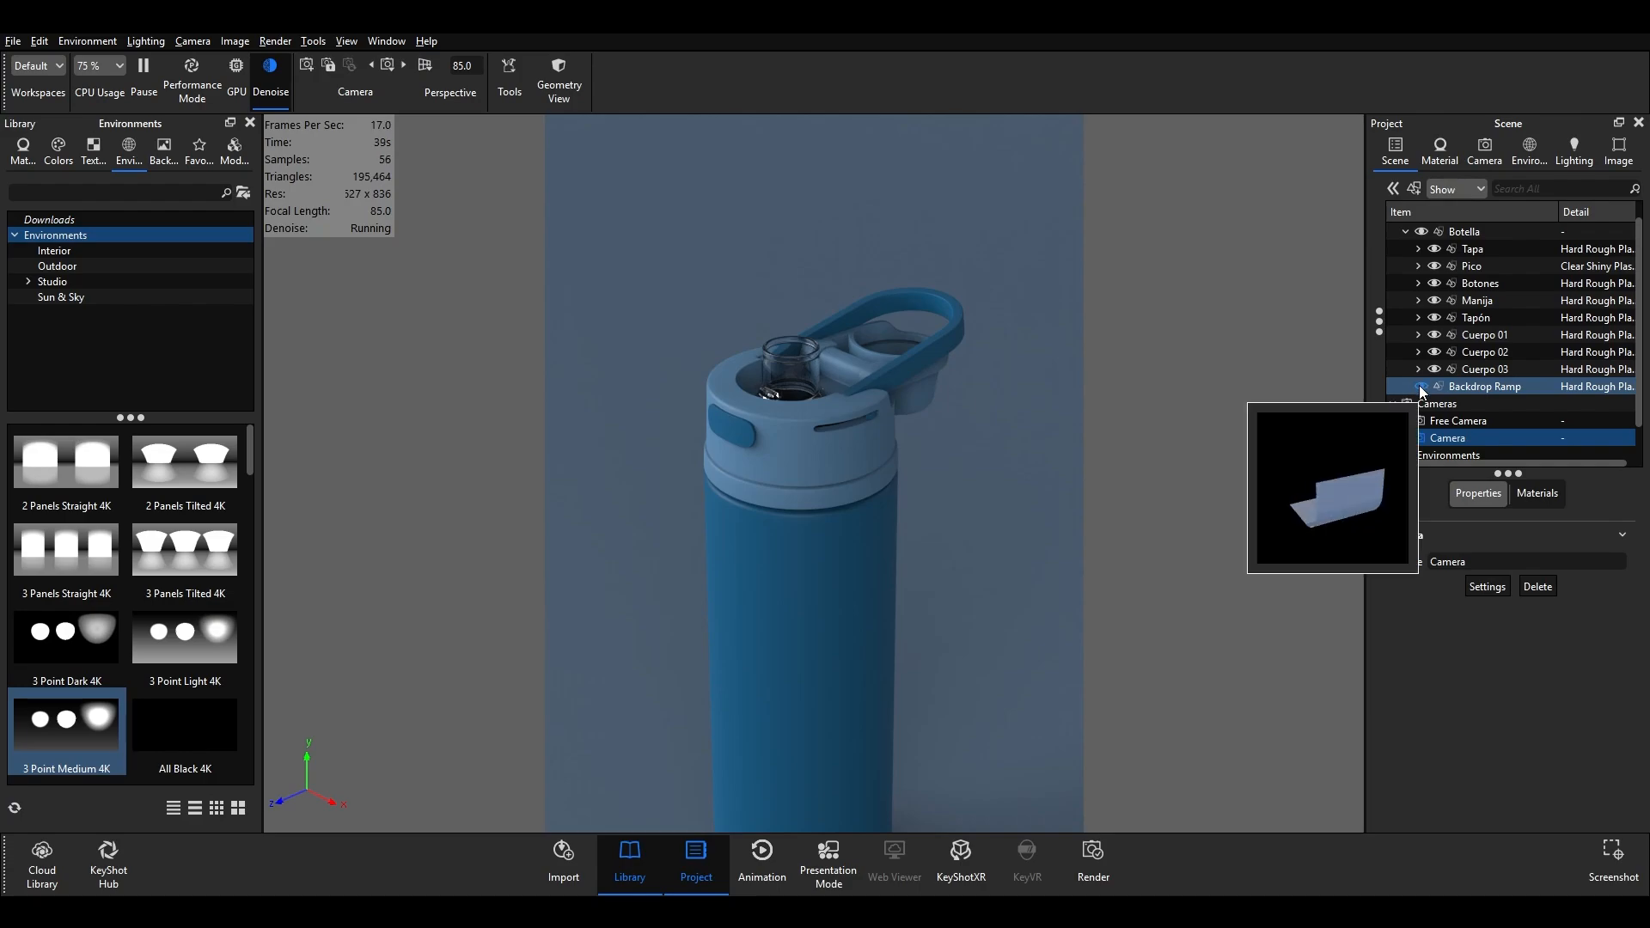
left_click(1421, 387)
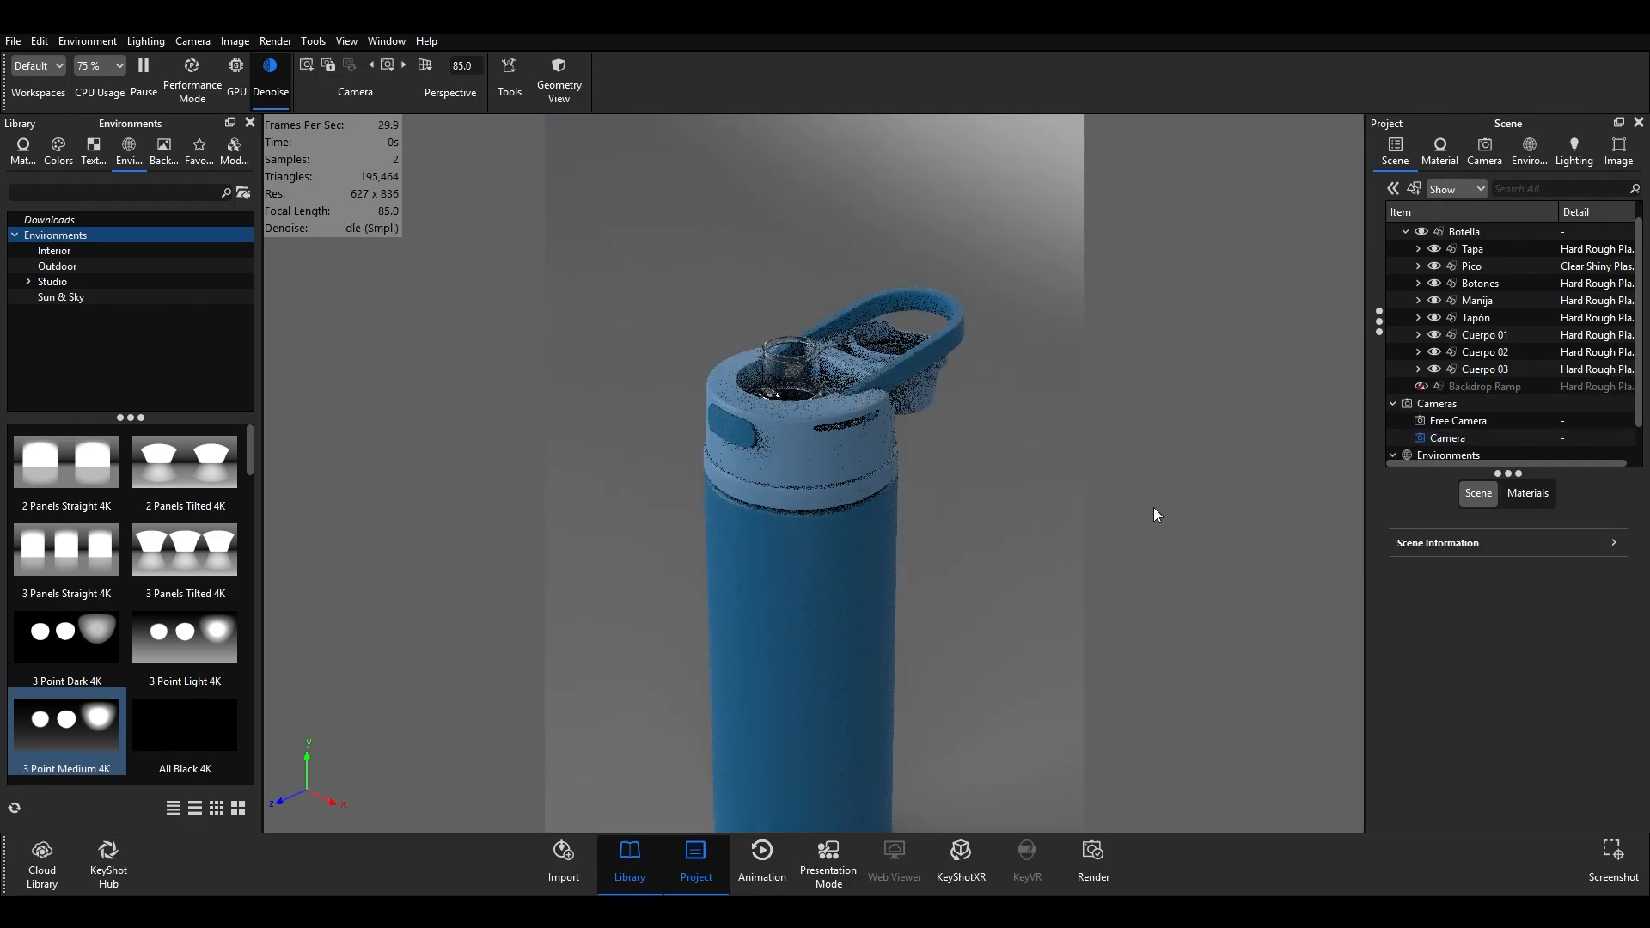
scroll(973, 625, "down", 10)
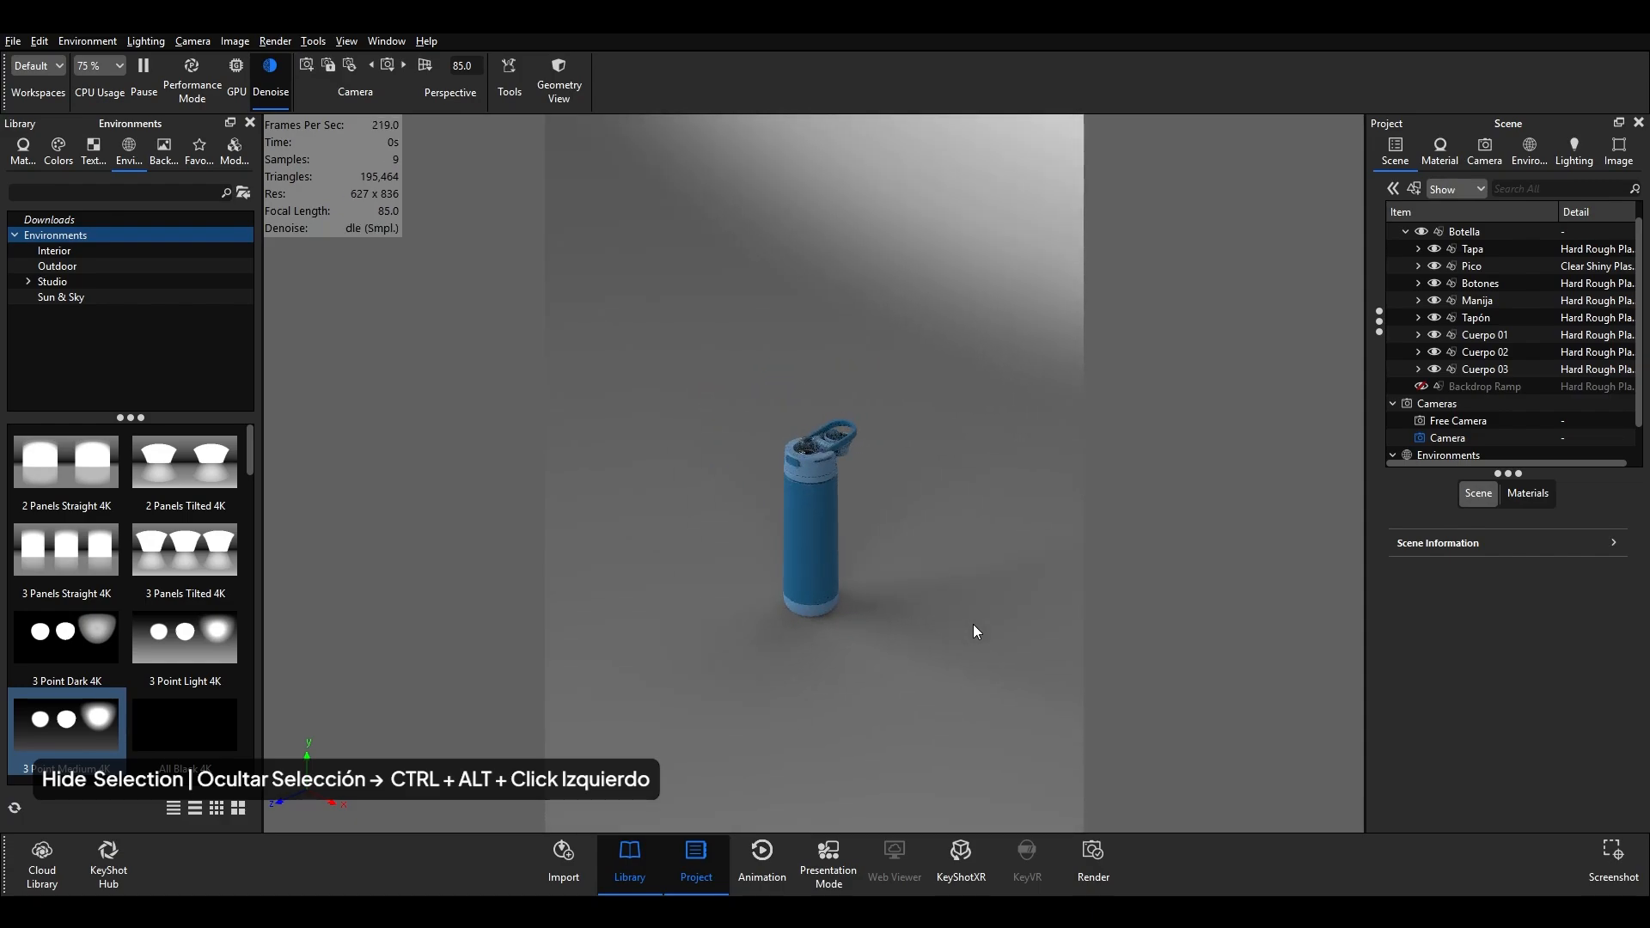
right_click(957, 497)
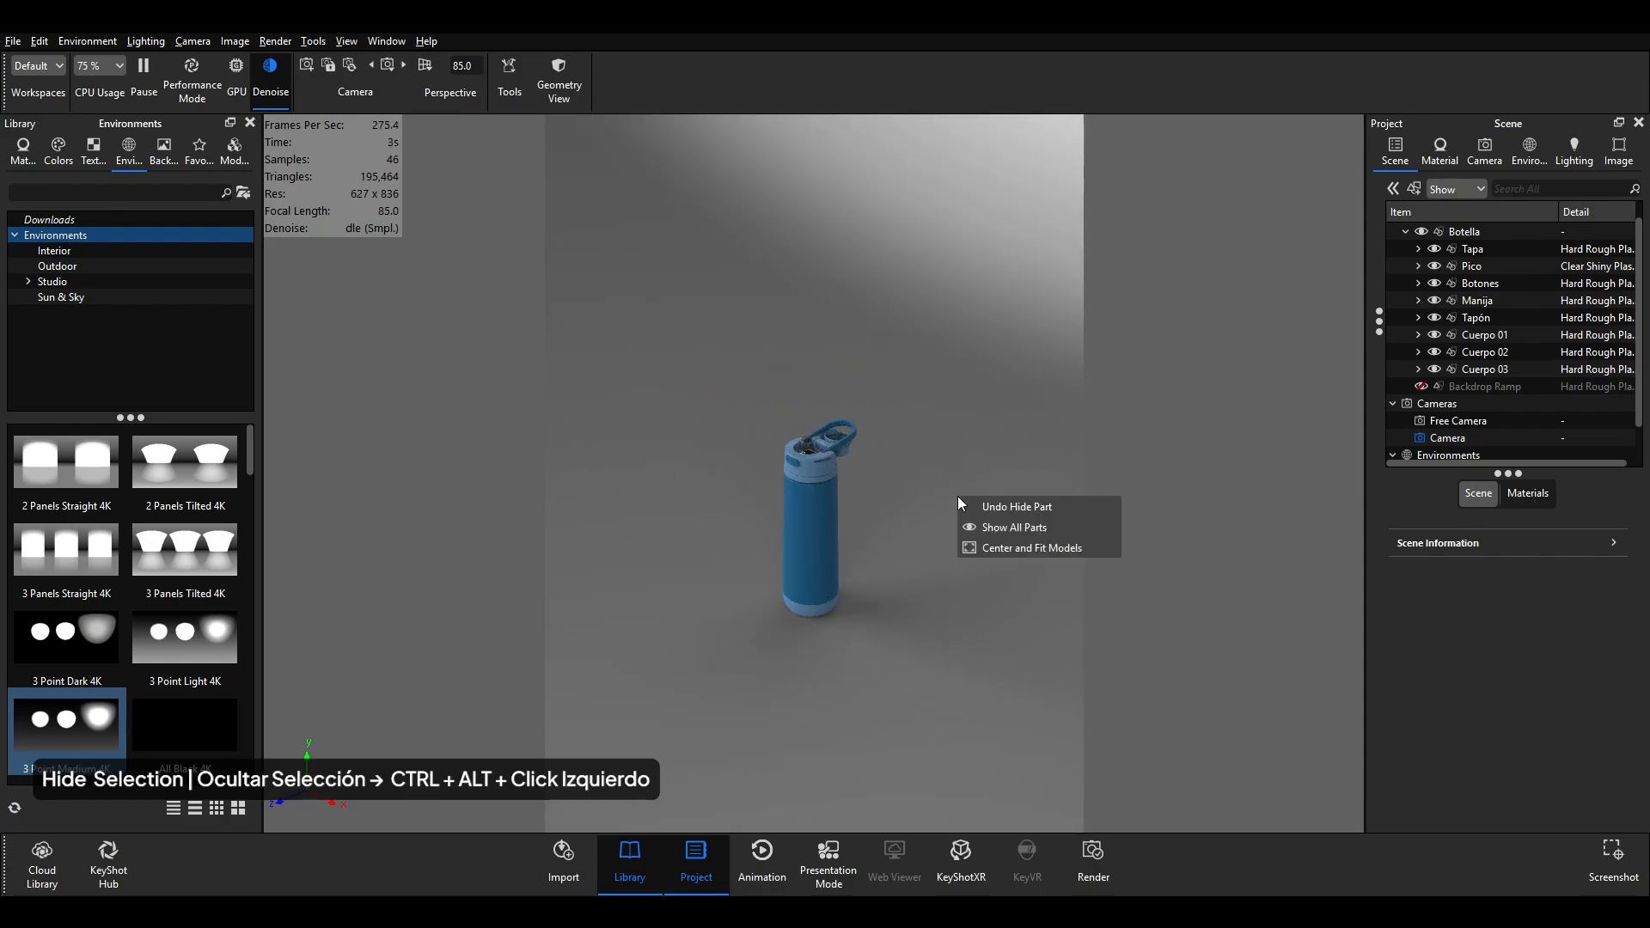
left_click(1012, 529)
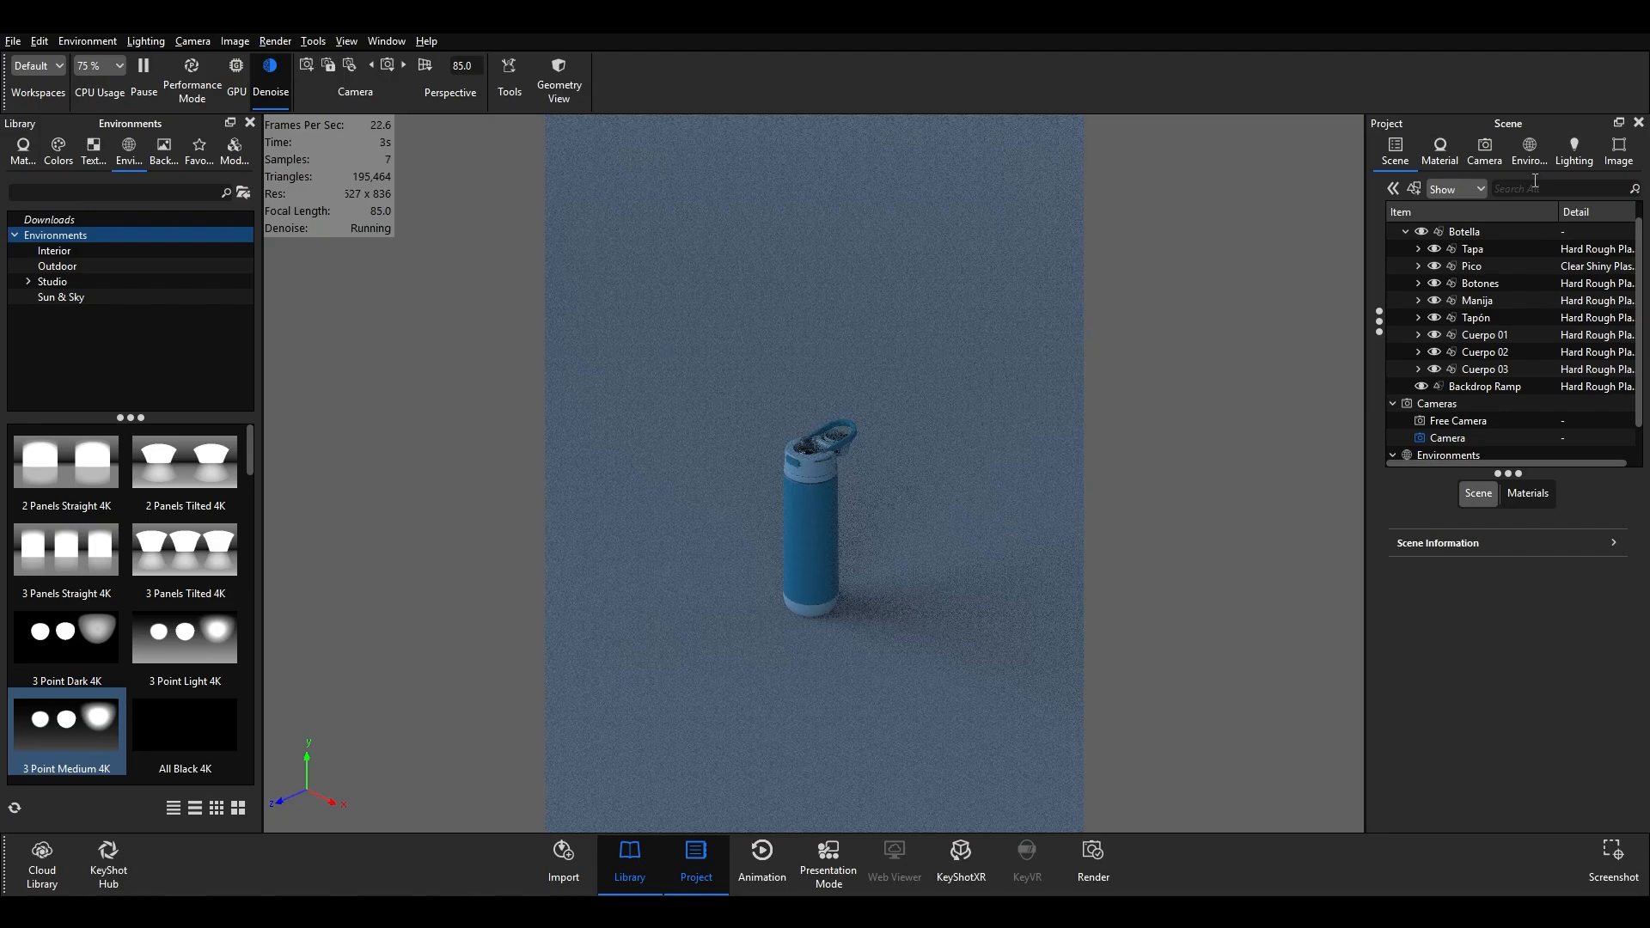
left_click(1485, 153)
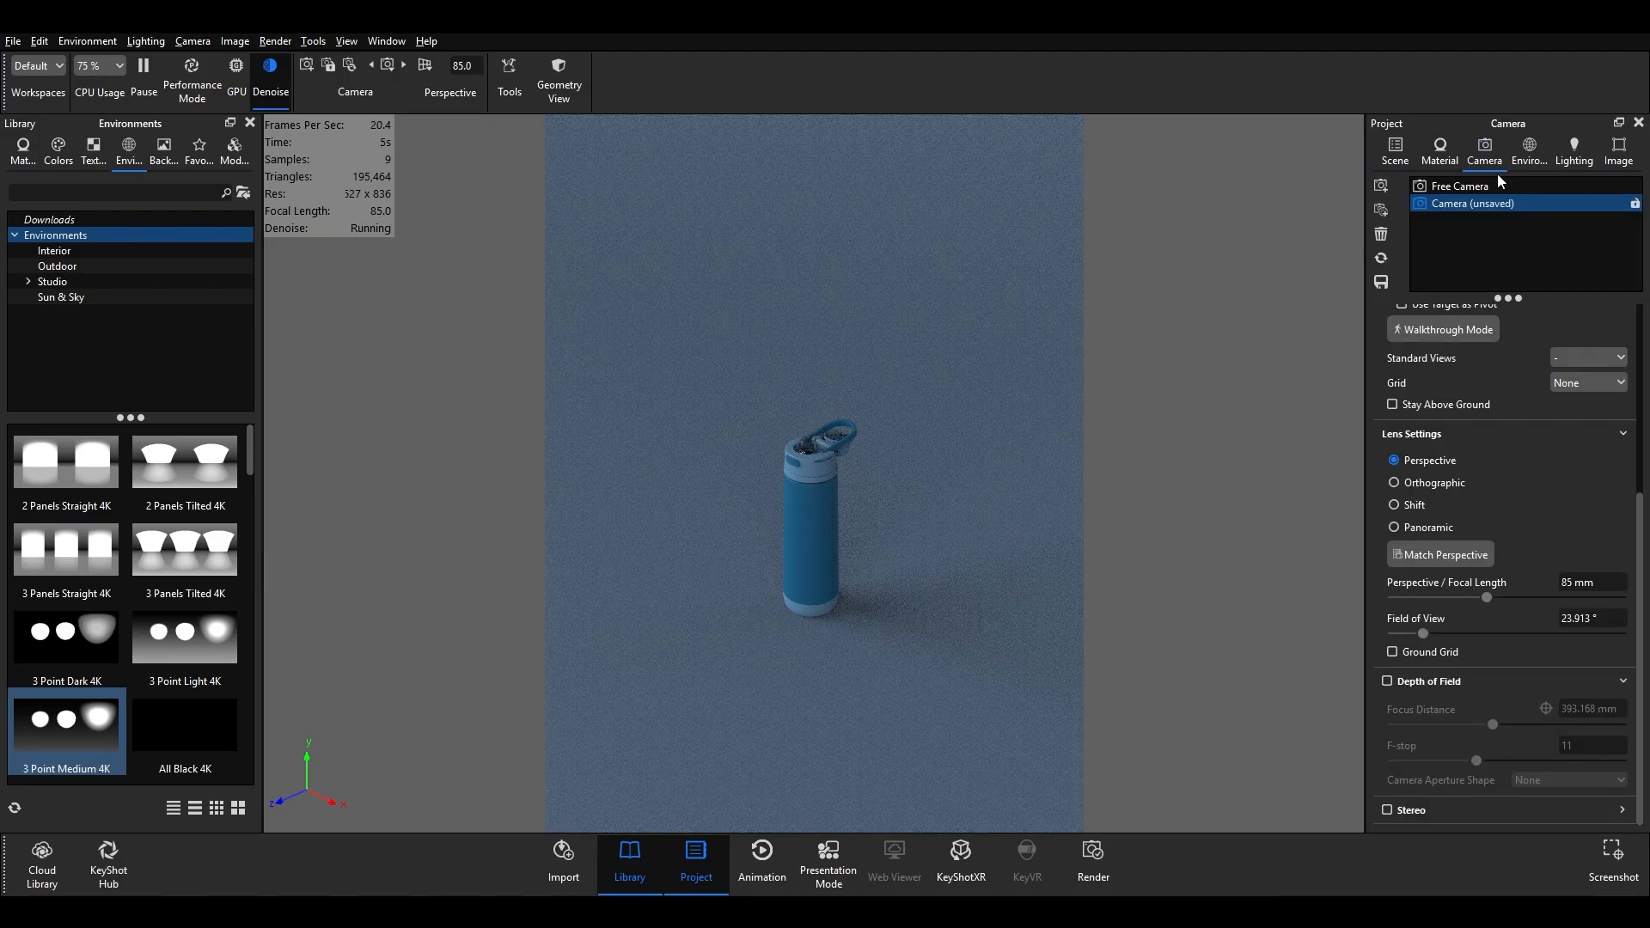
left_click(1381, 257)
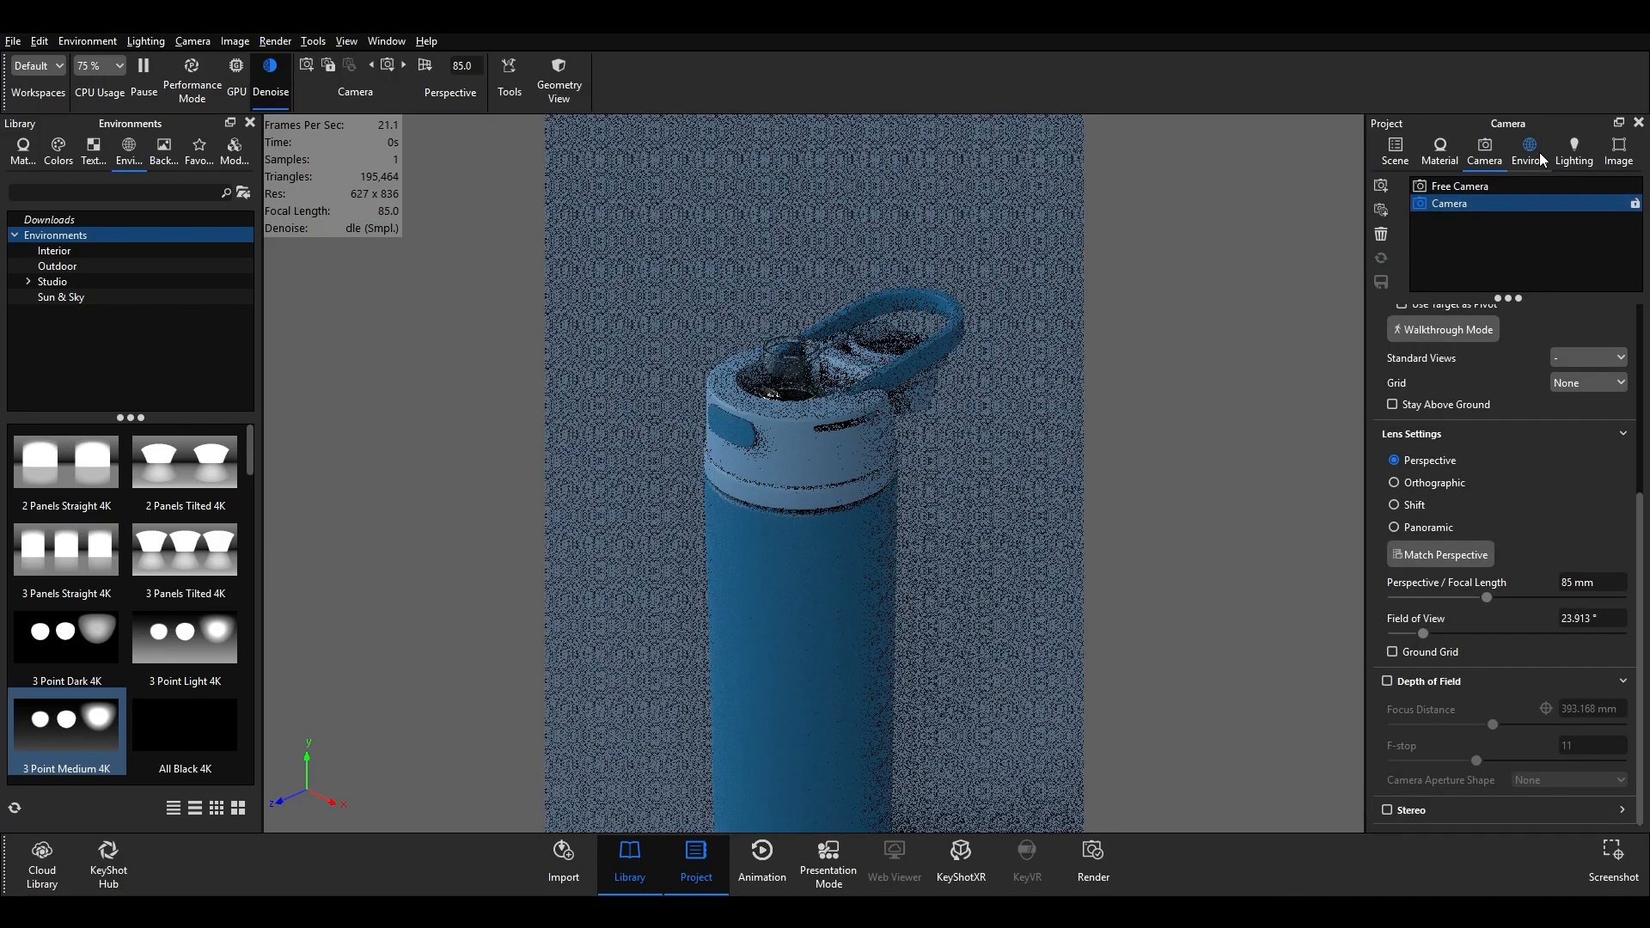
- Examine the environment's Overhead light pins in the HDRI Editor, including their radius, brightness, falloff and transform settings
left_click(1543, 160)
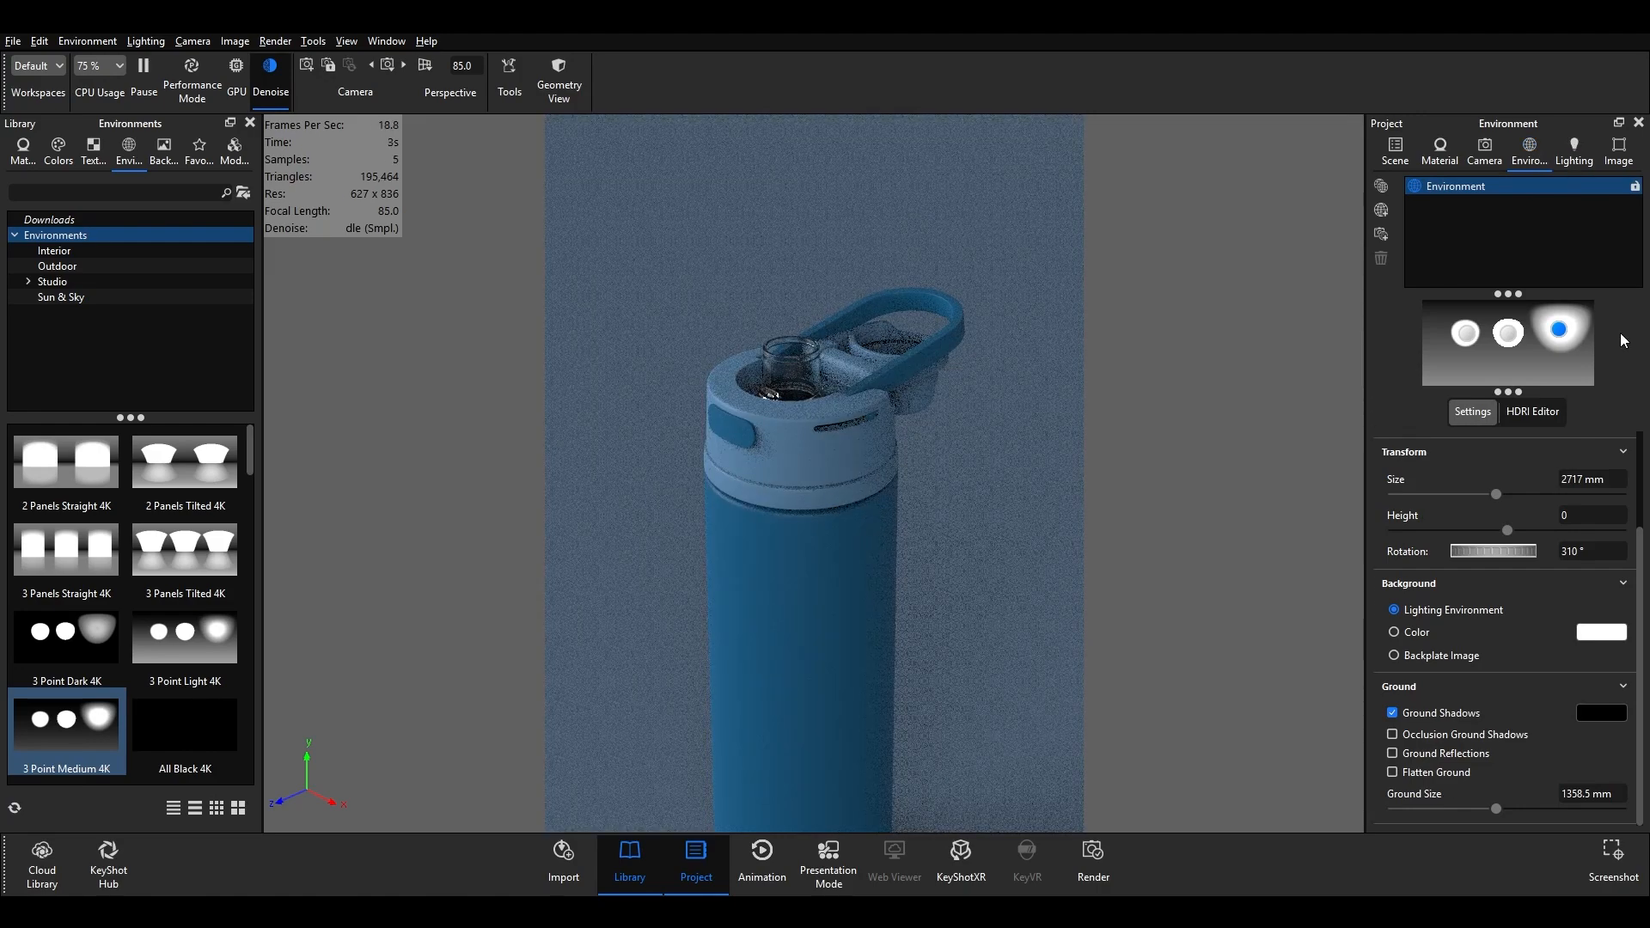
left_click(1533, 413)
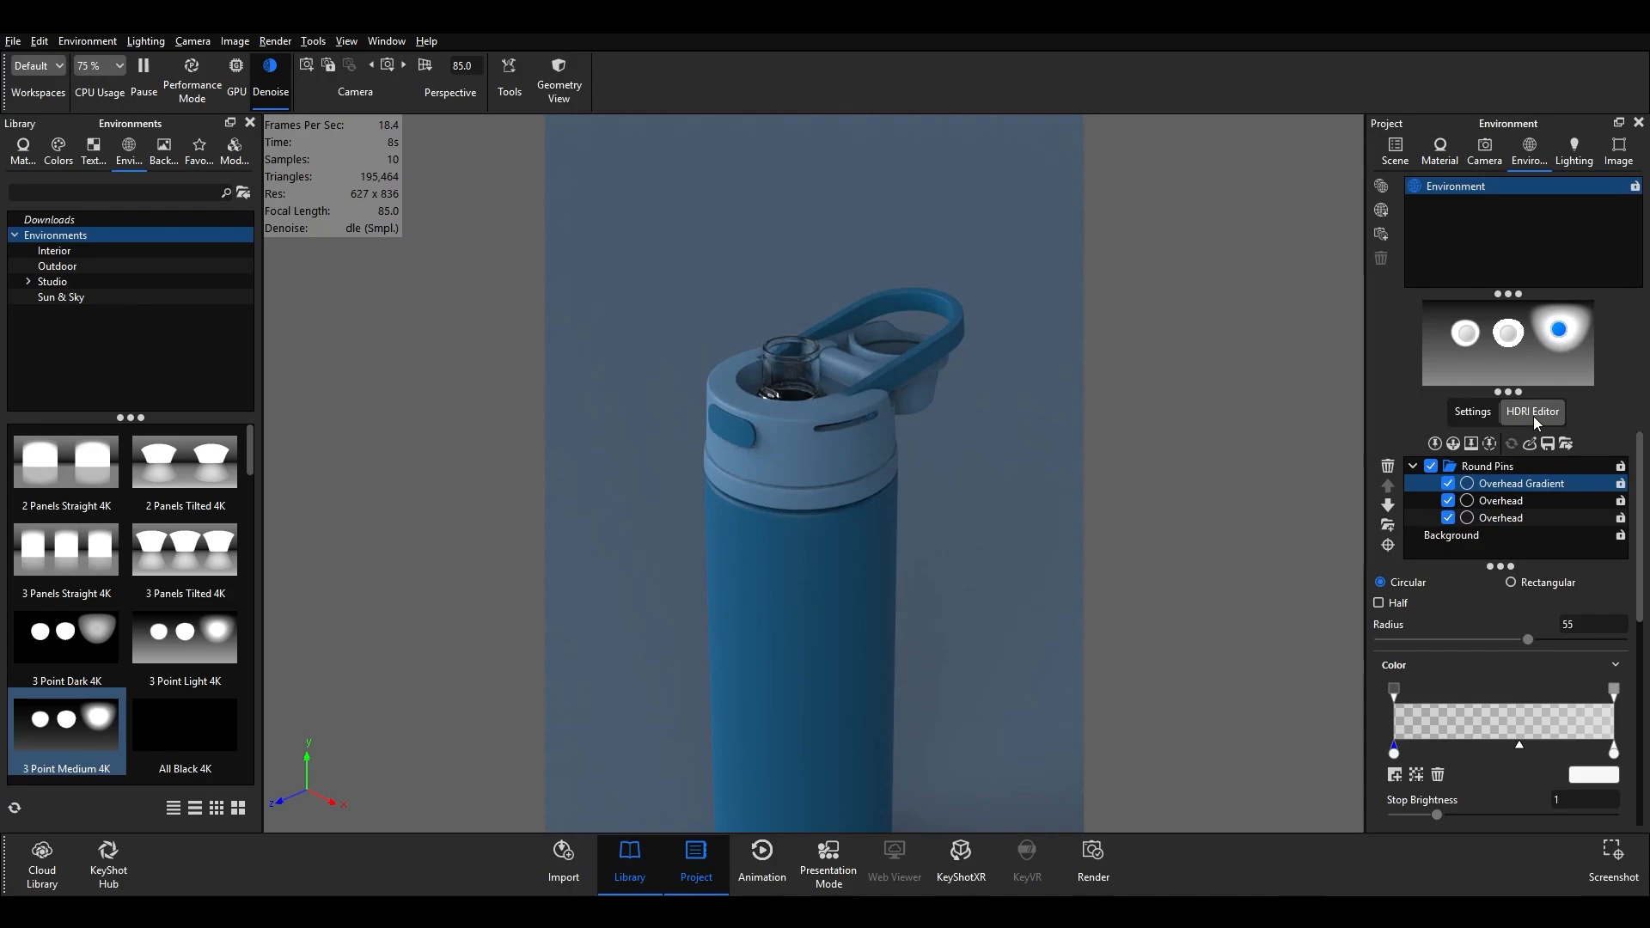
left_click(1506, 336)
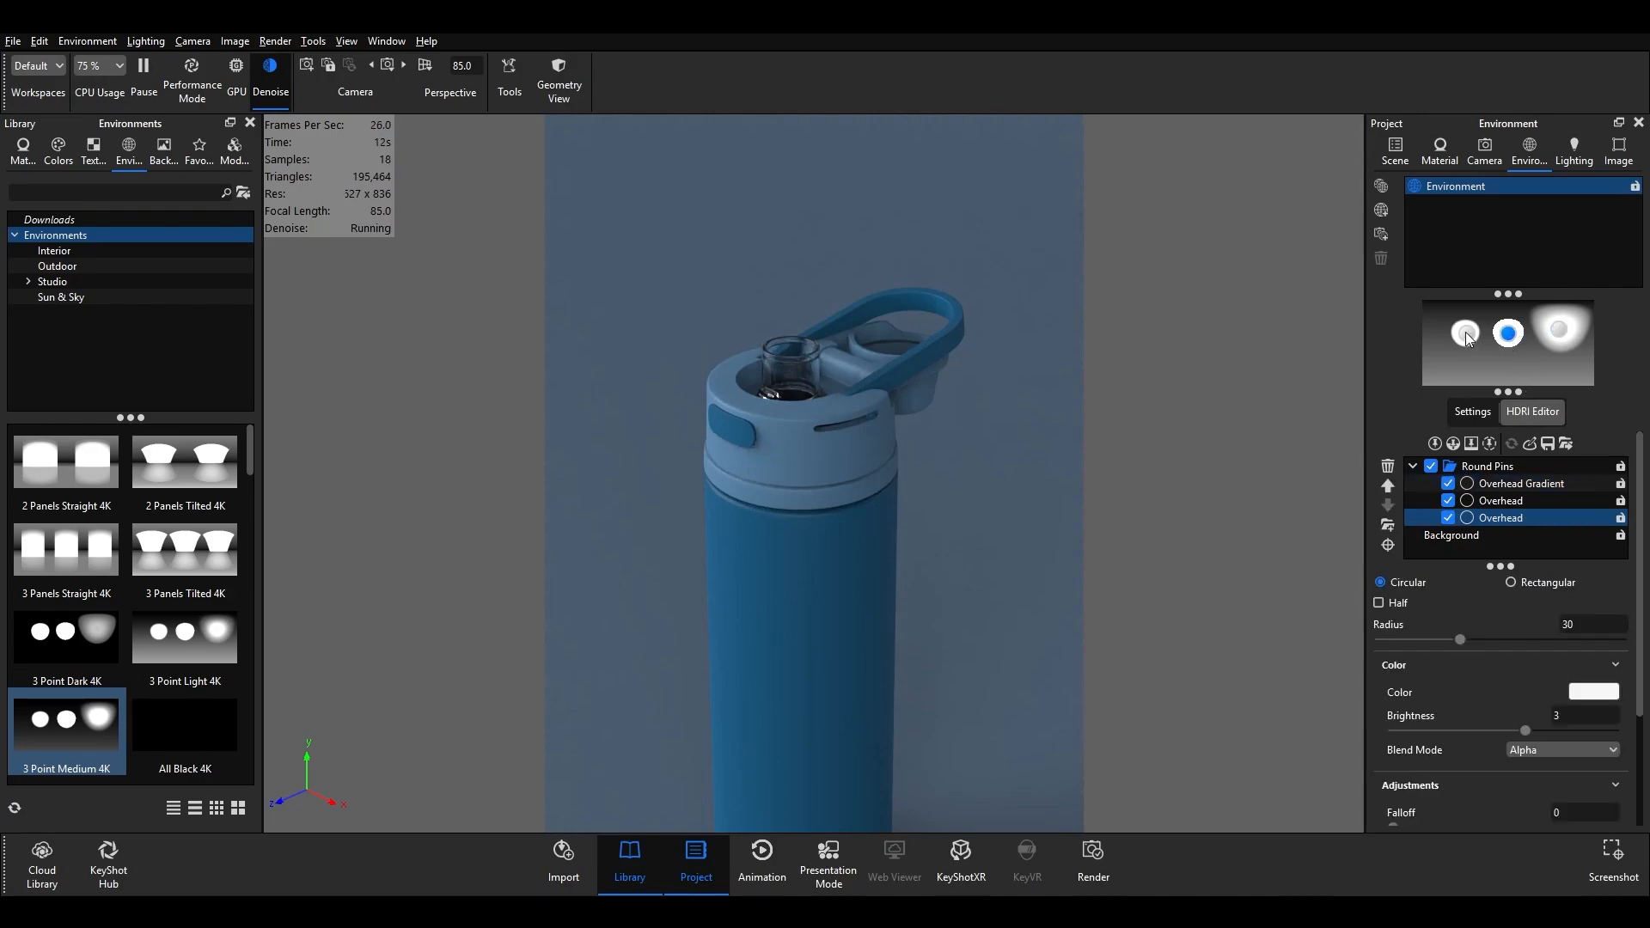
left_click(1465, 333)
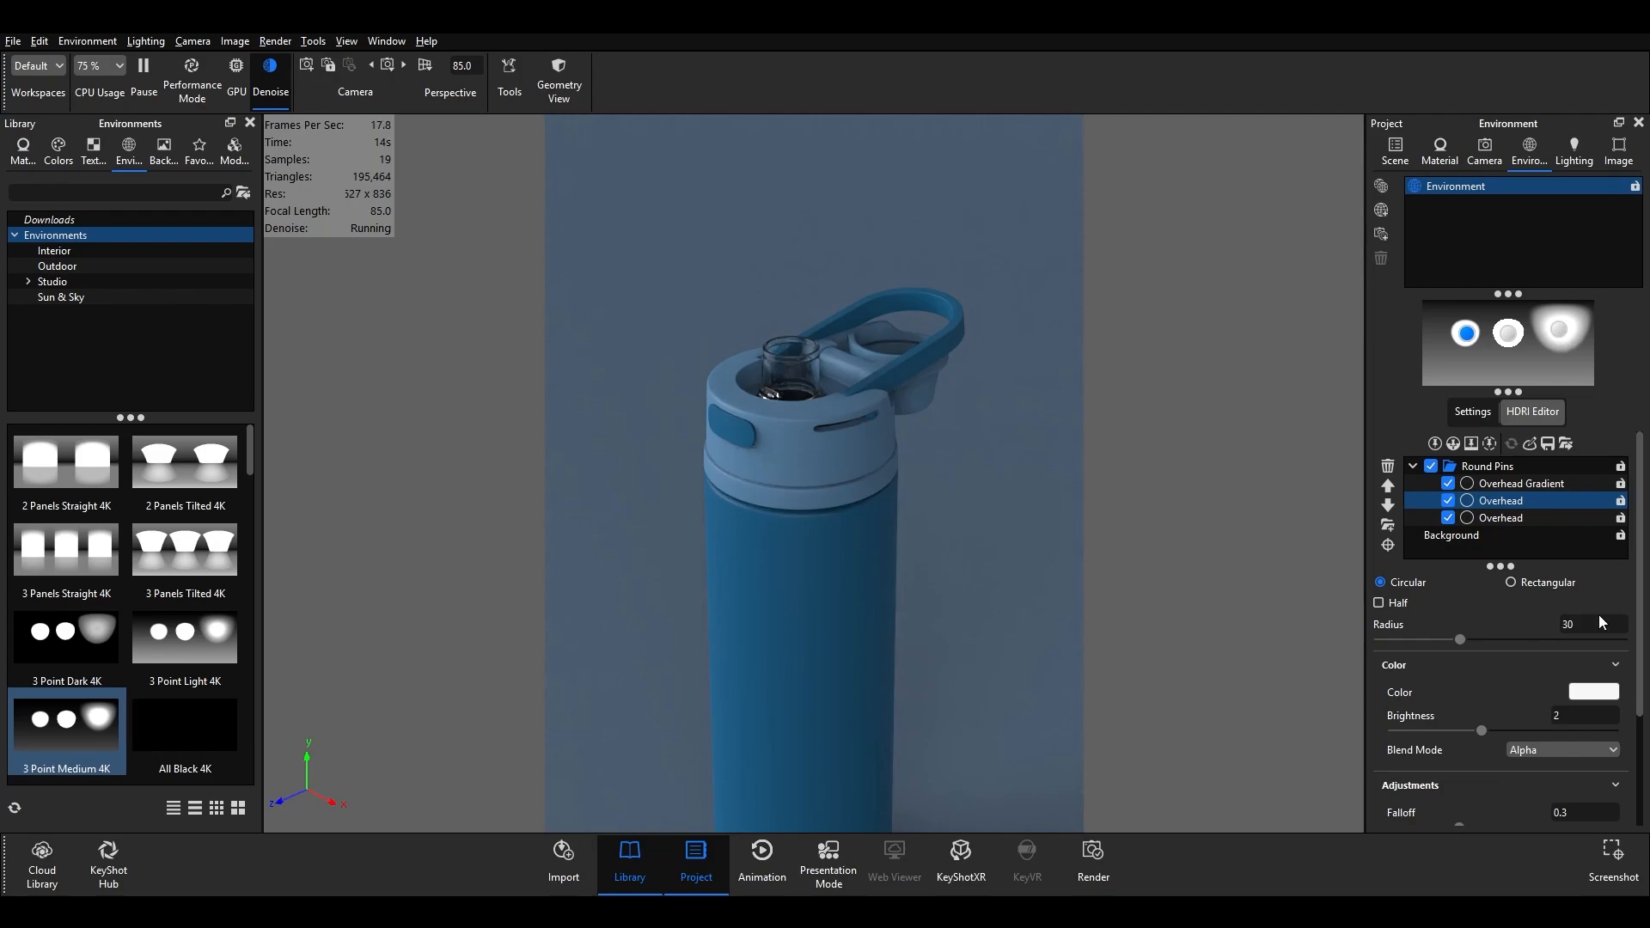
scroll(1583, 645, "down", 1)
scroll(1580, 649, "down", 1)
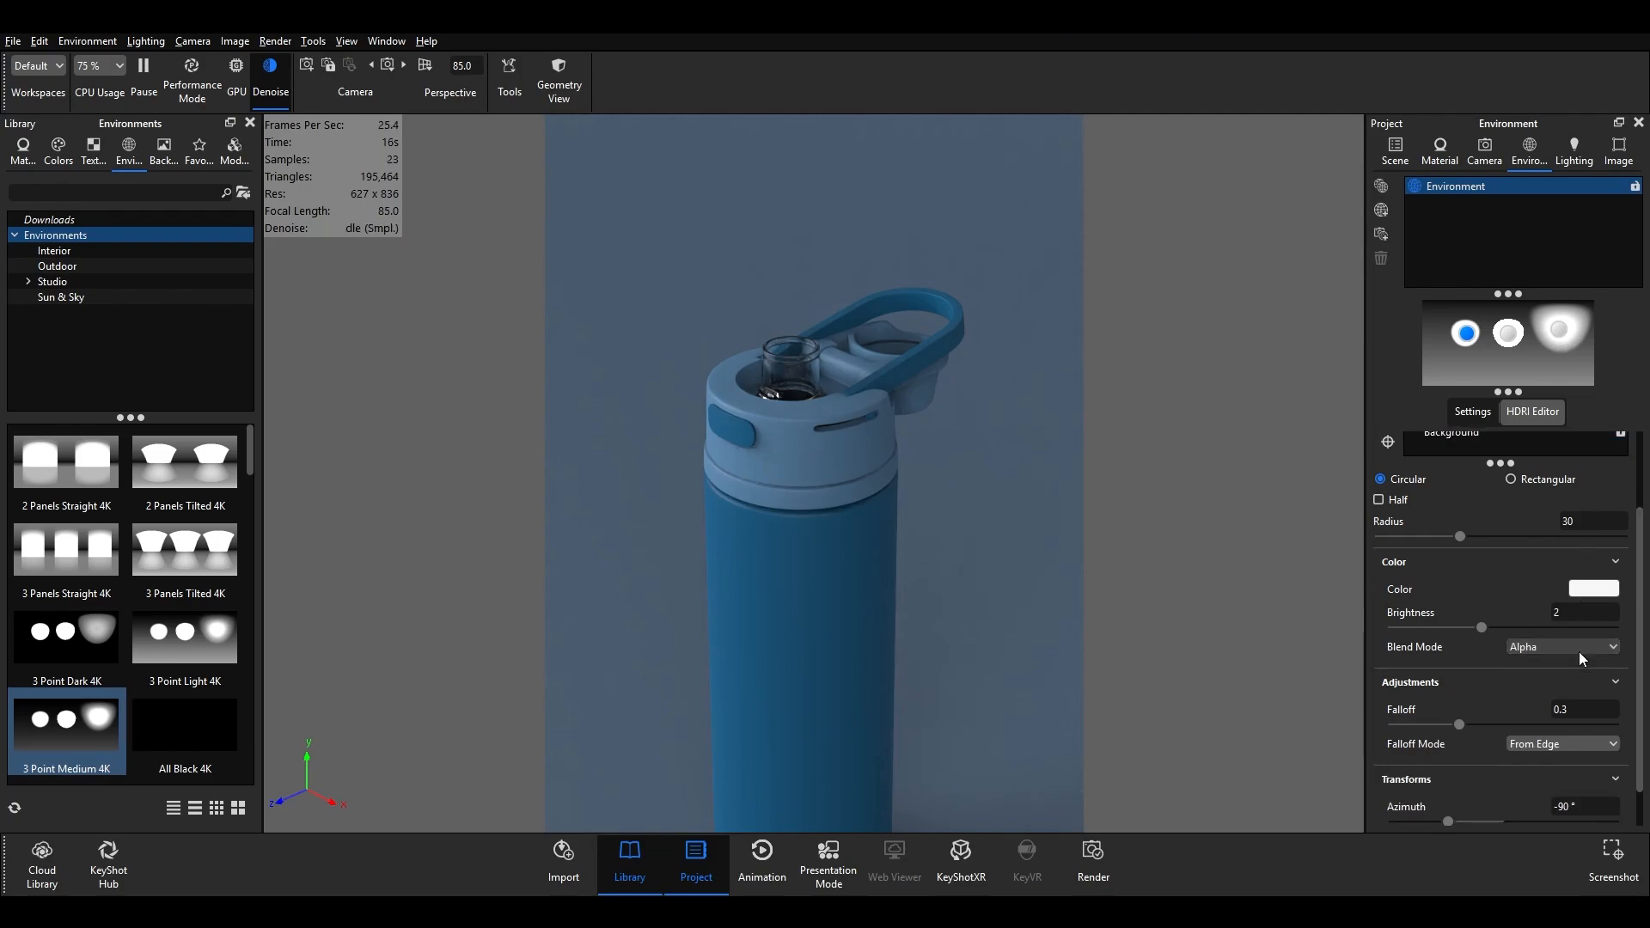
scroll(1579, 651, "down", 1)
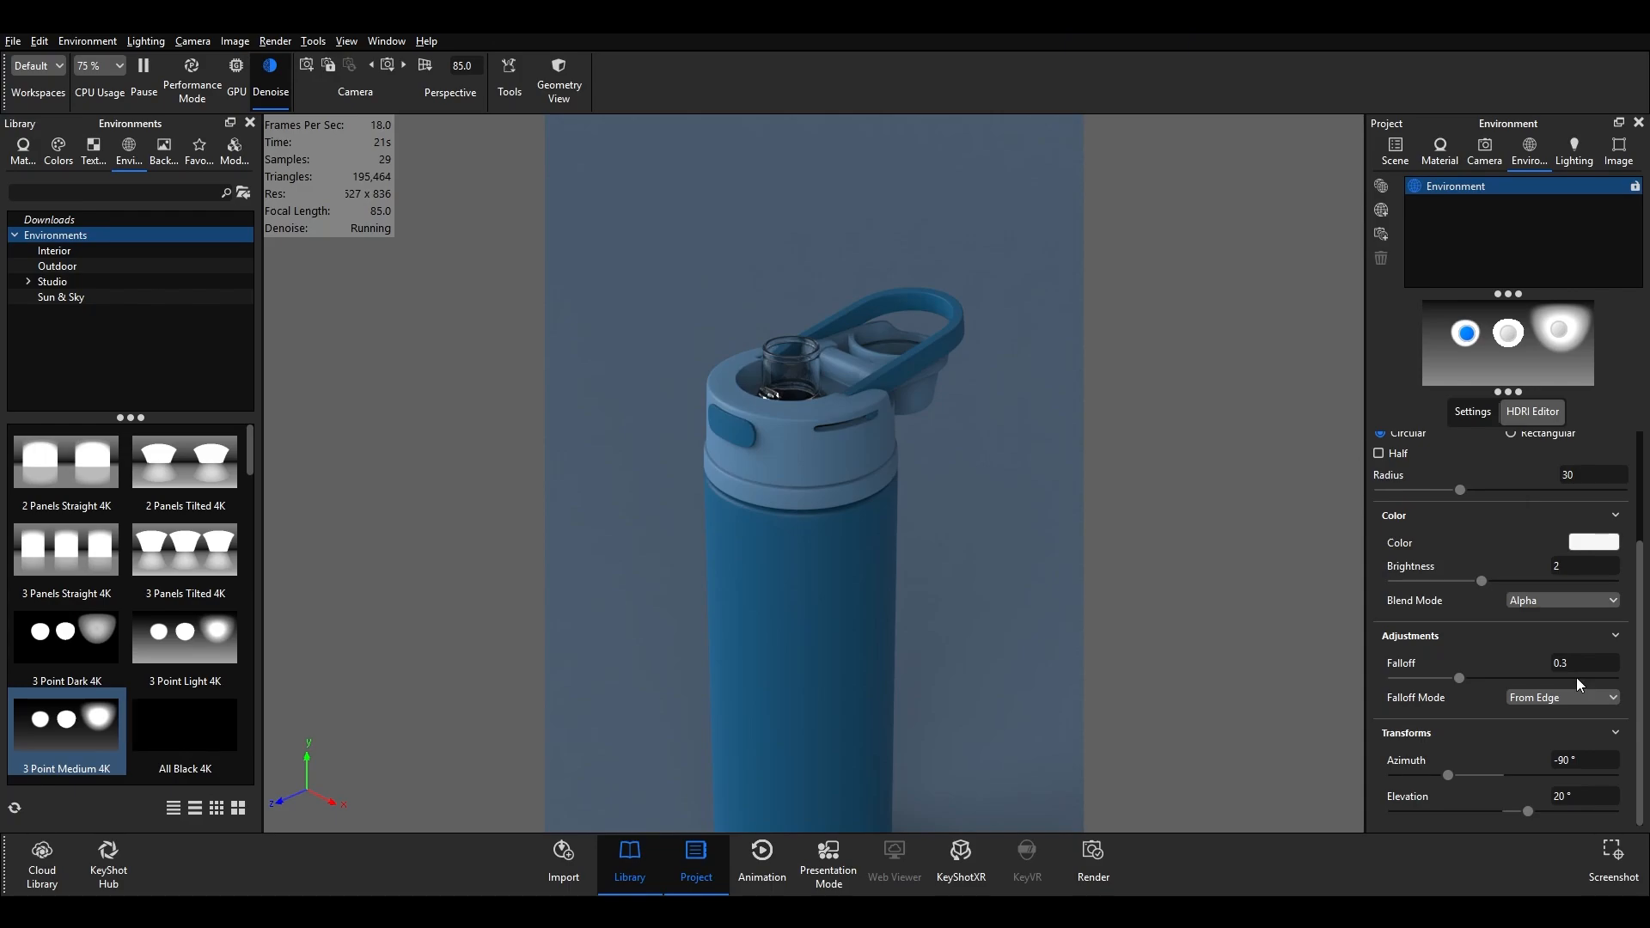
scroll(1576, 678, "up", 3)
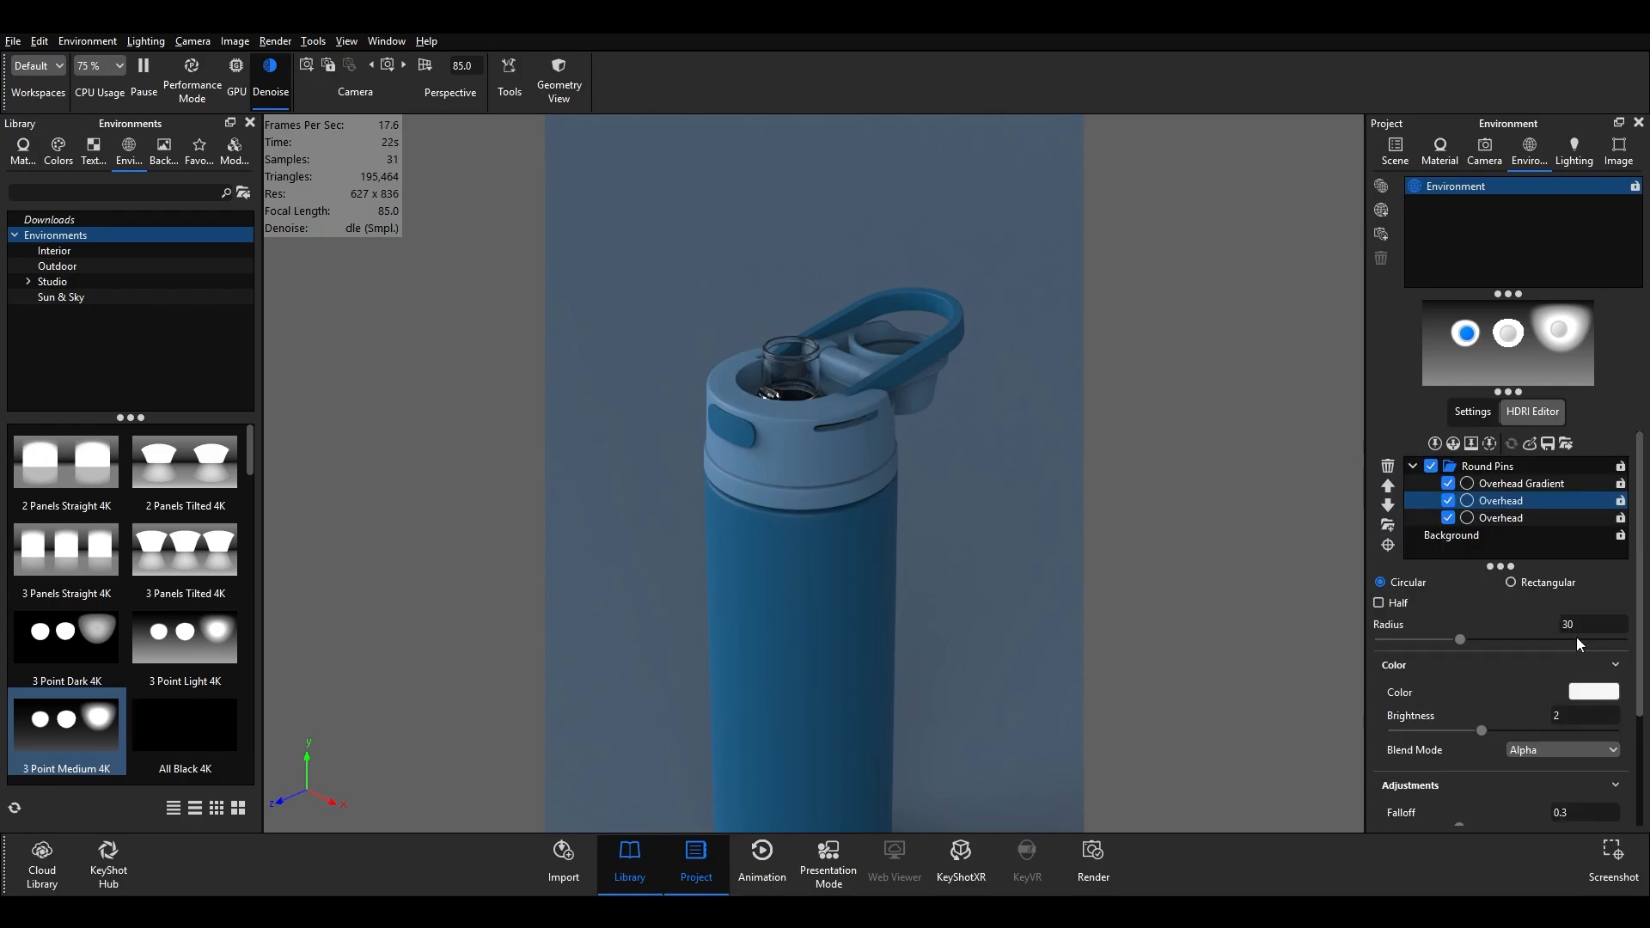
left_click(1475, 411)
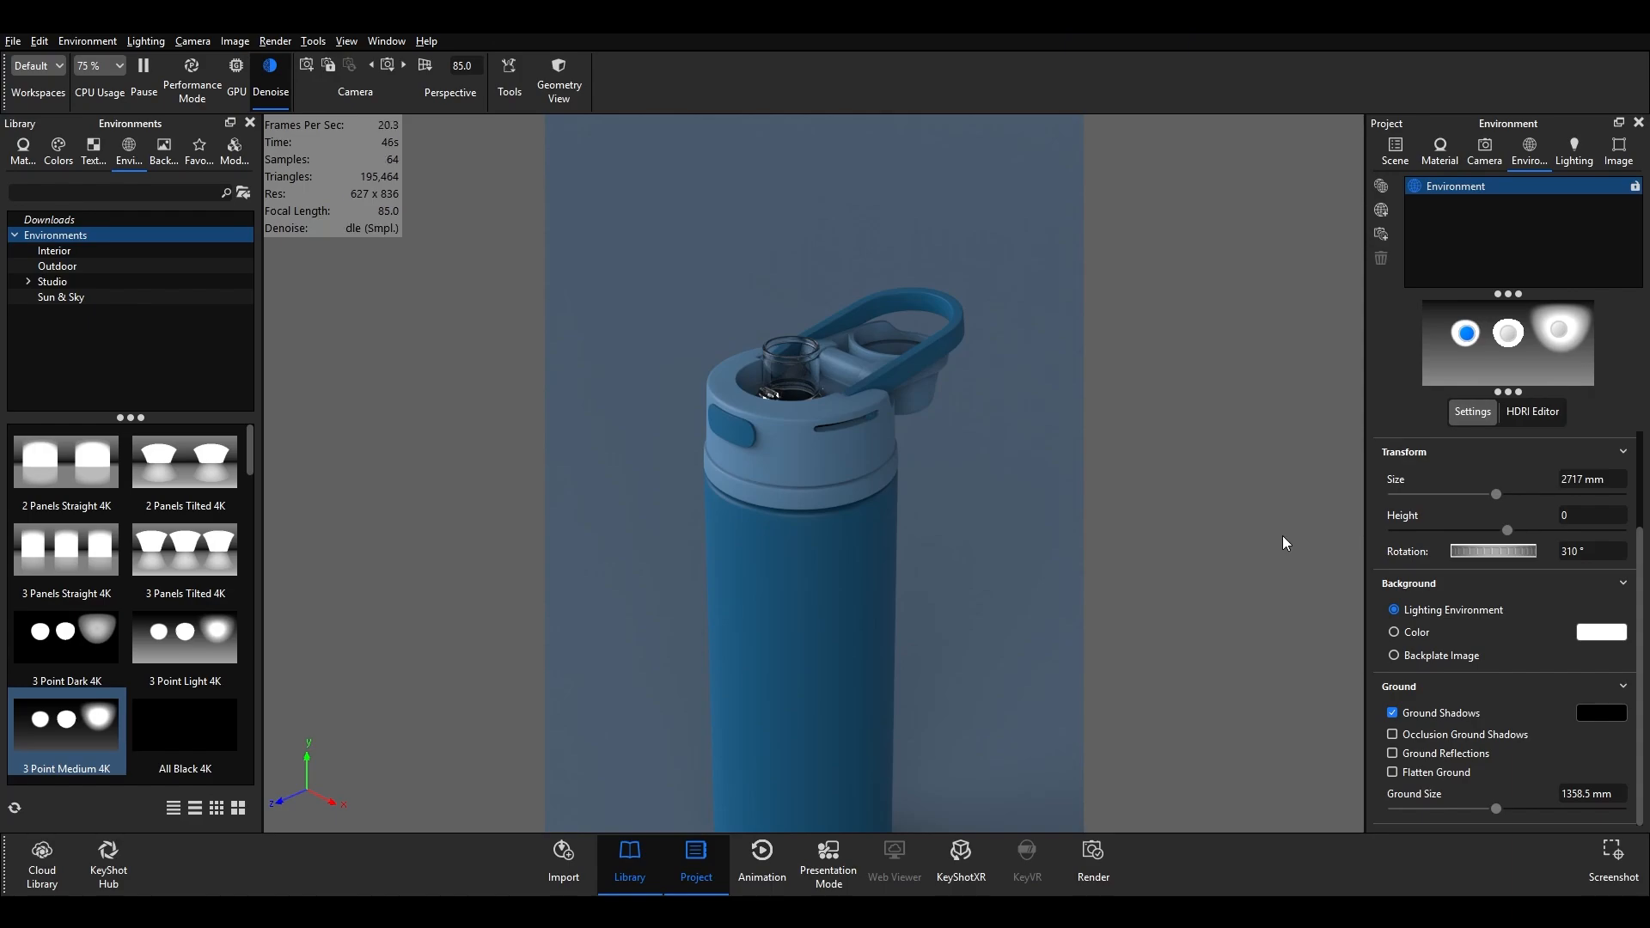
- Add an area light to the scene and enable the translate, rotate and scale handles together
left_click(40, 42)
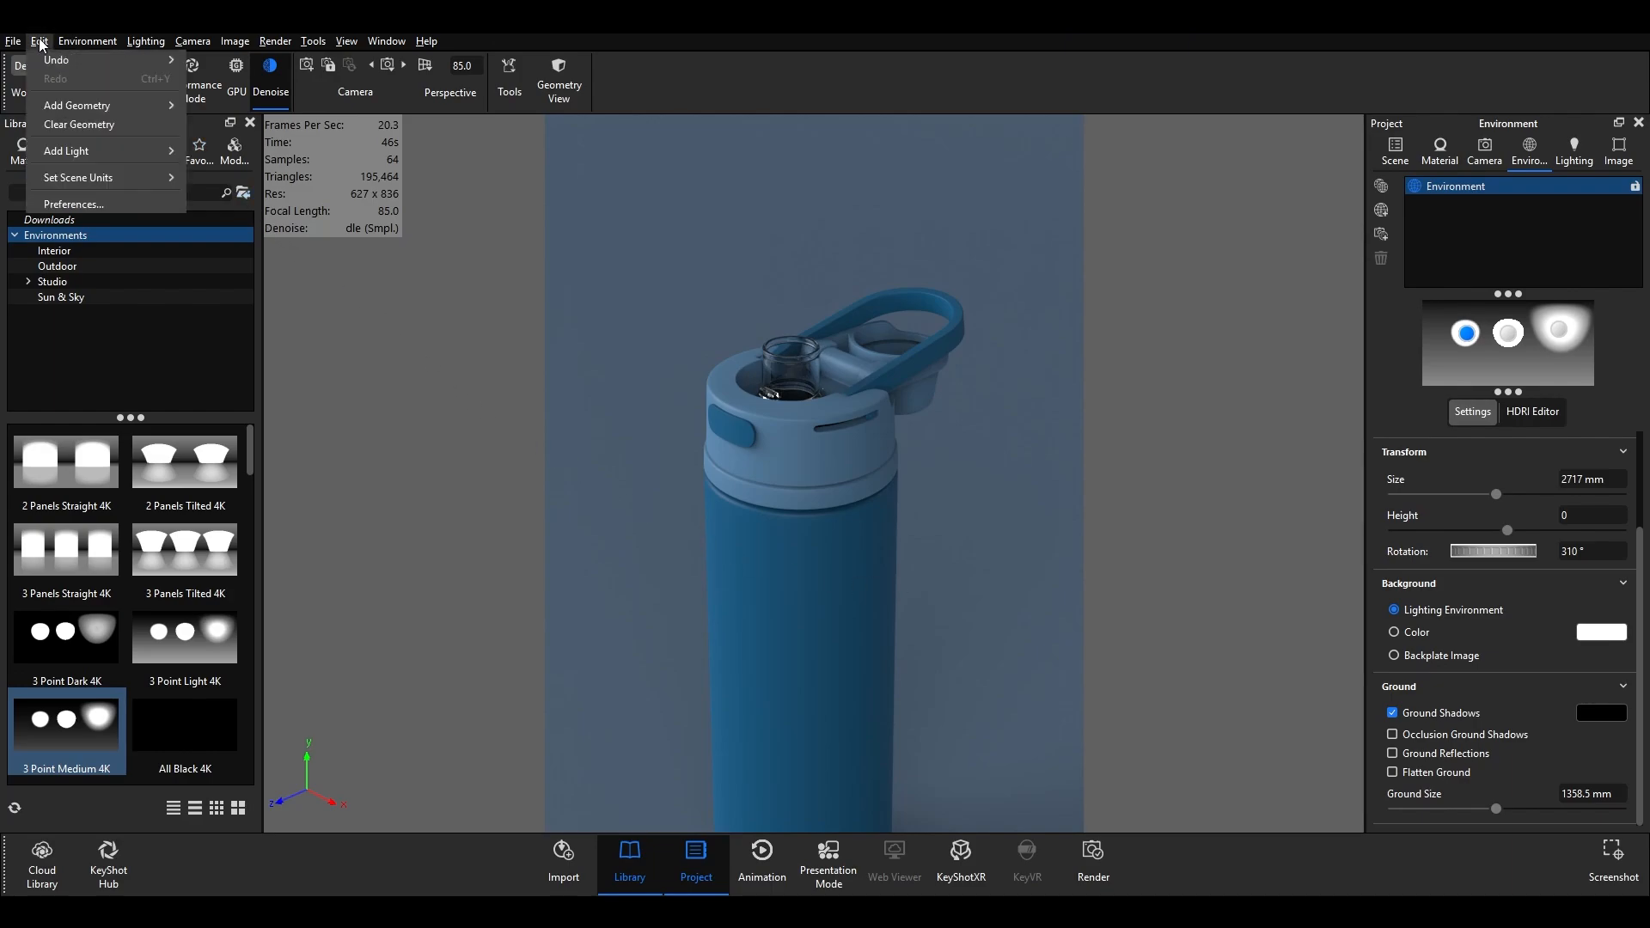
mouse_move(68, 154)
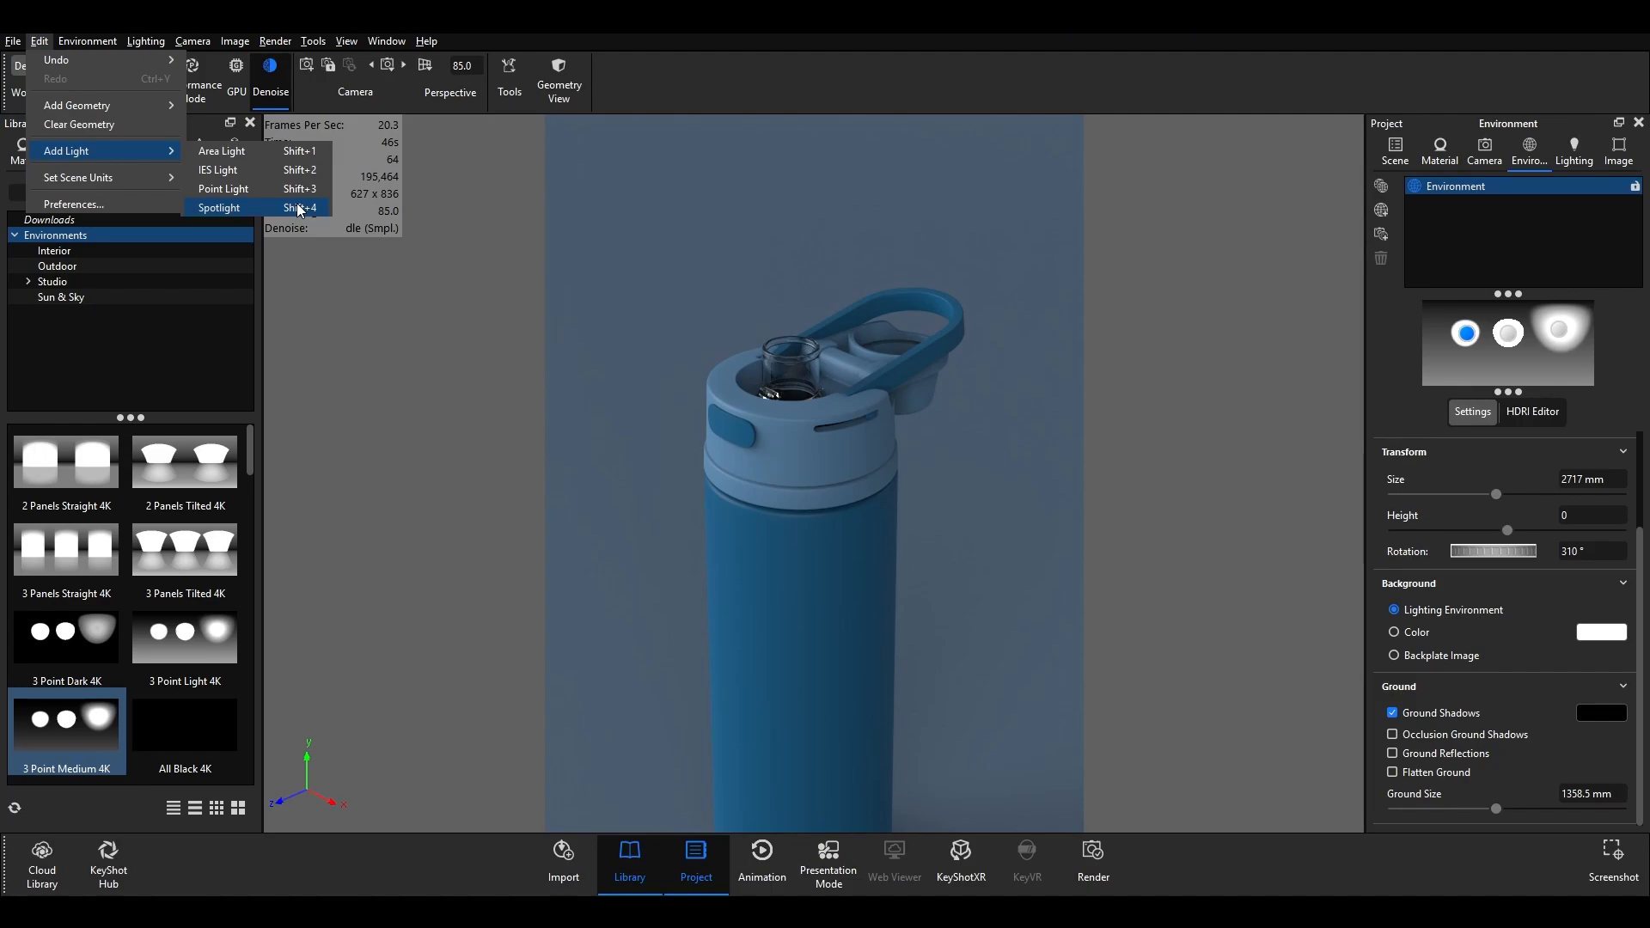
left_click(269, 161)
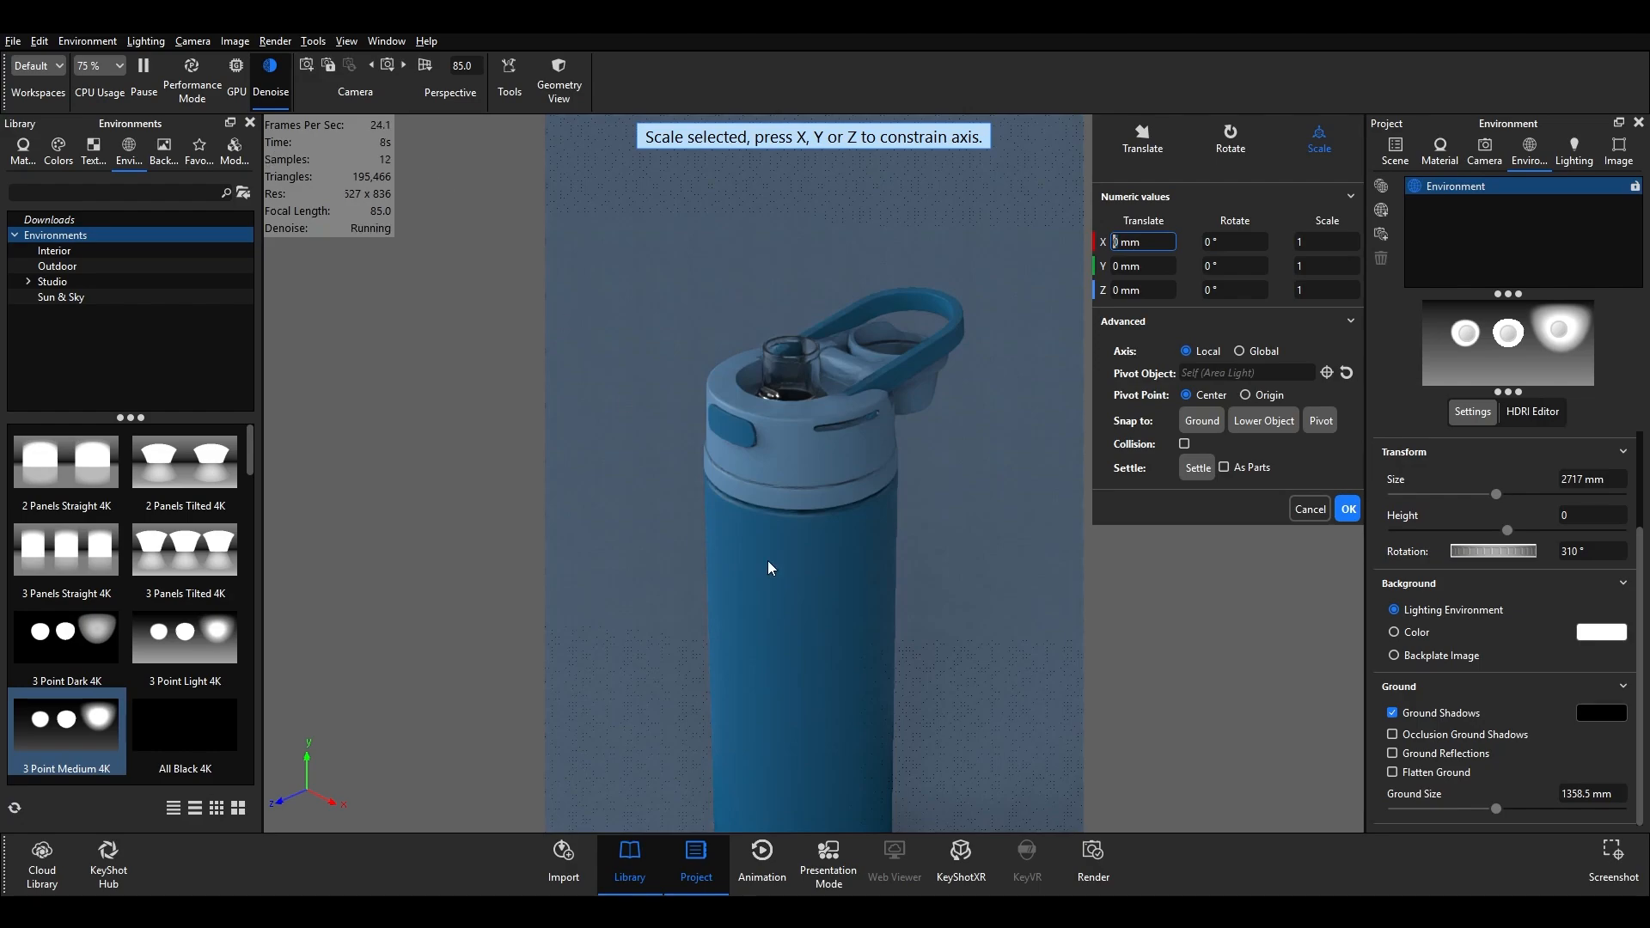
scroll(837, 607, "down", 5)
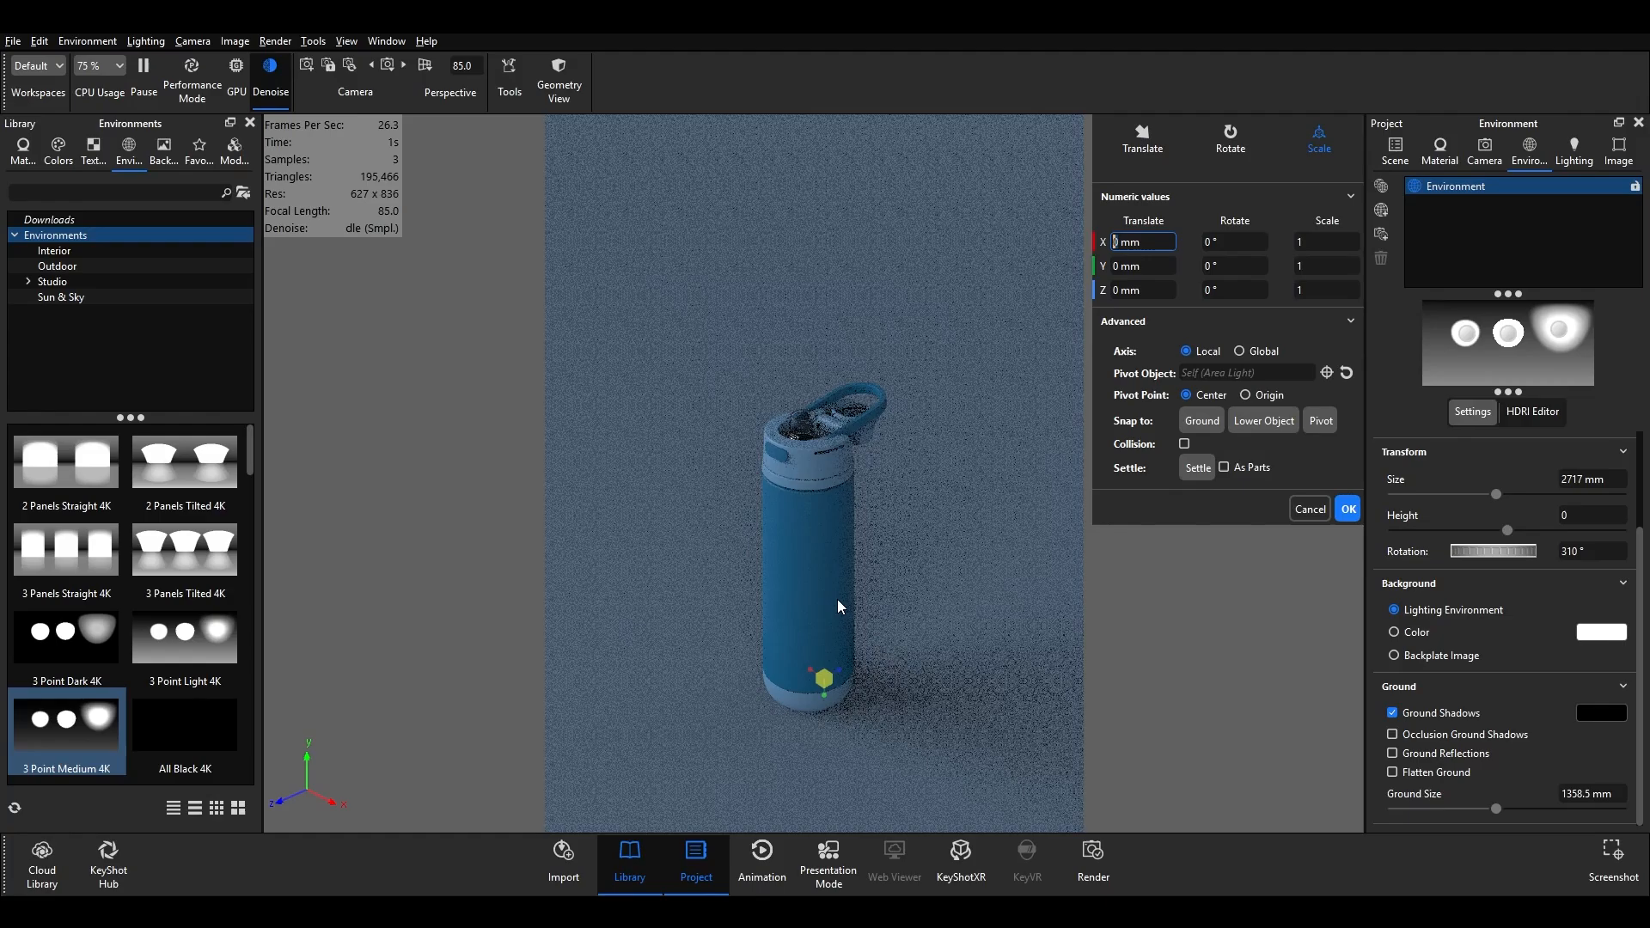
left_click(1147, 153)
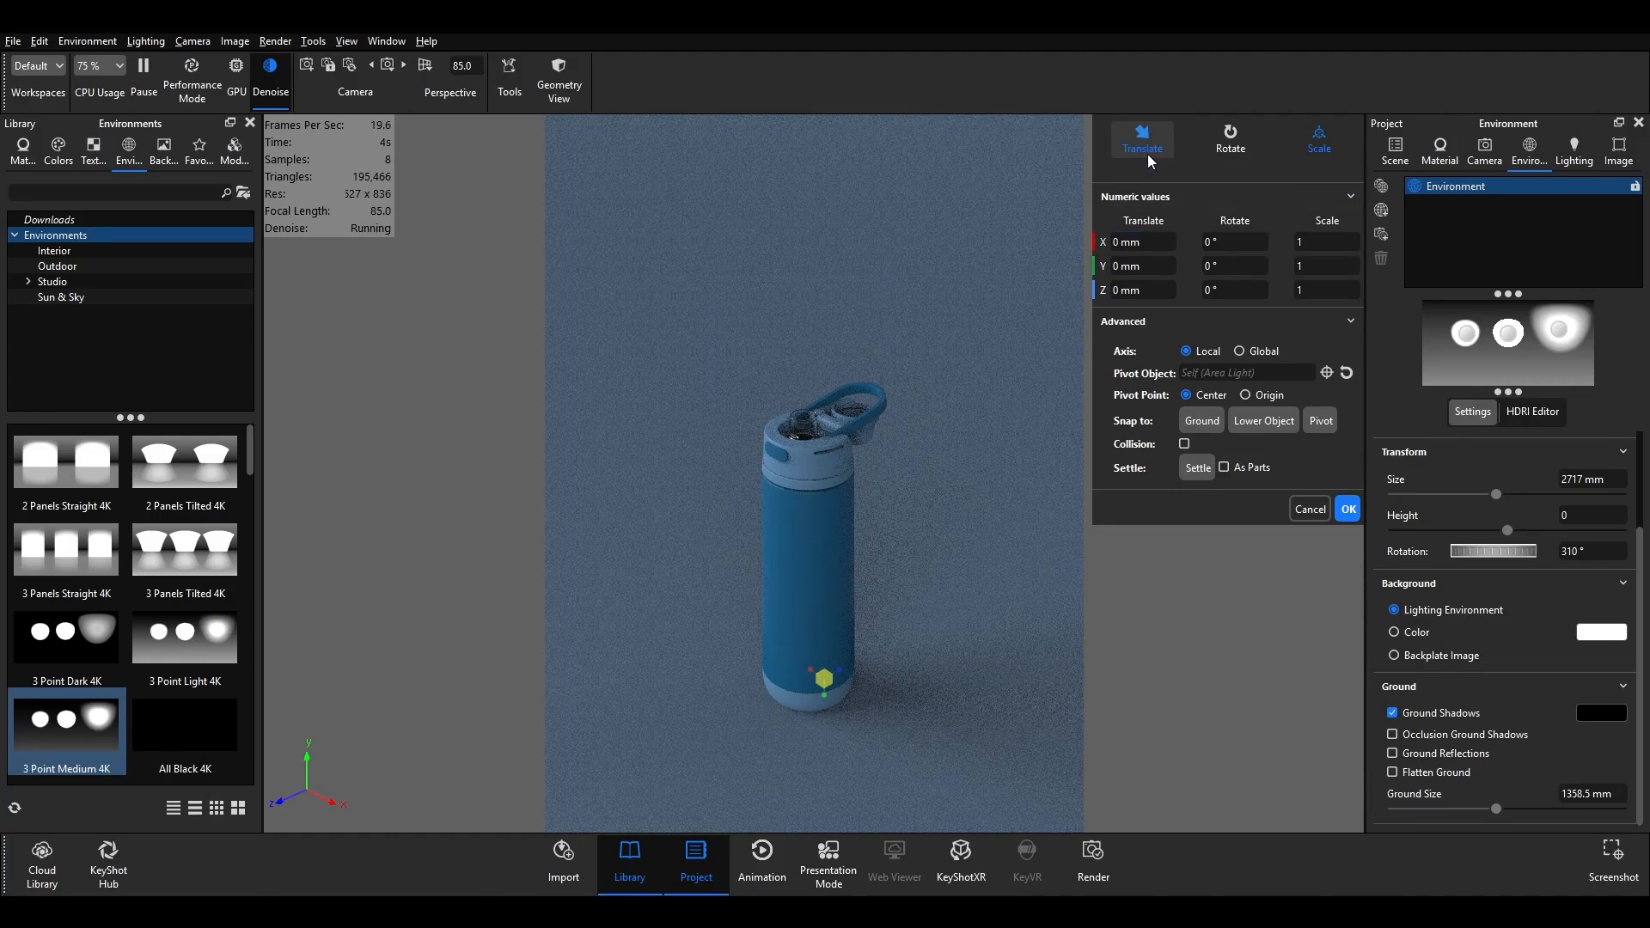
left_click(1246, 151)
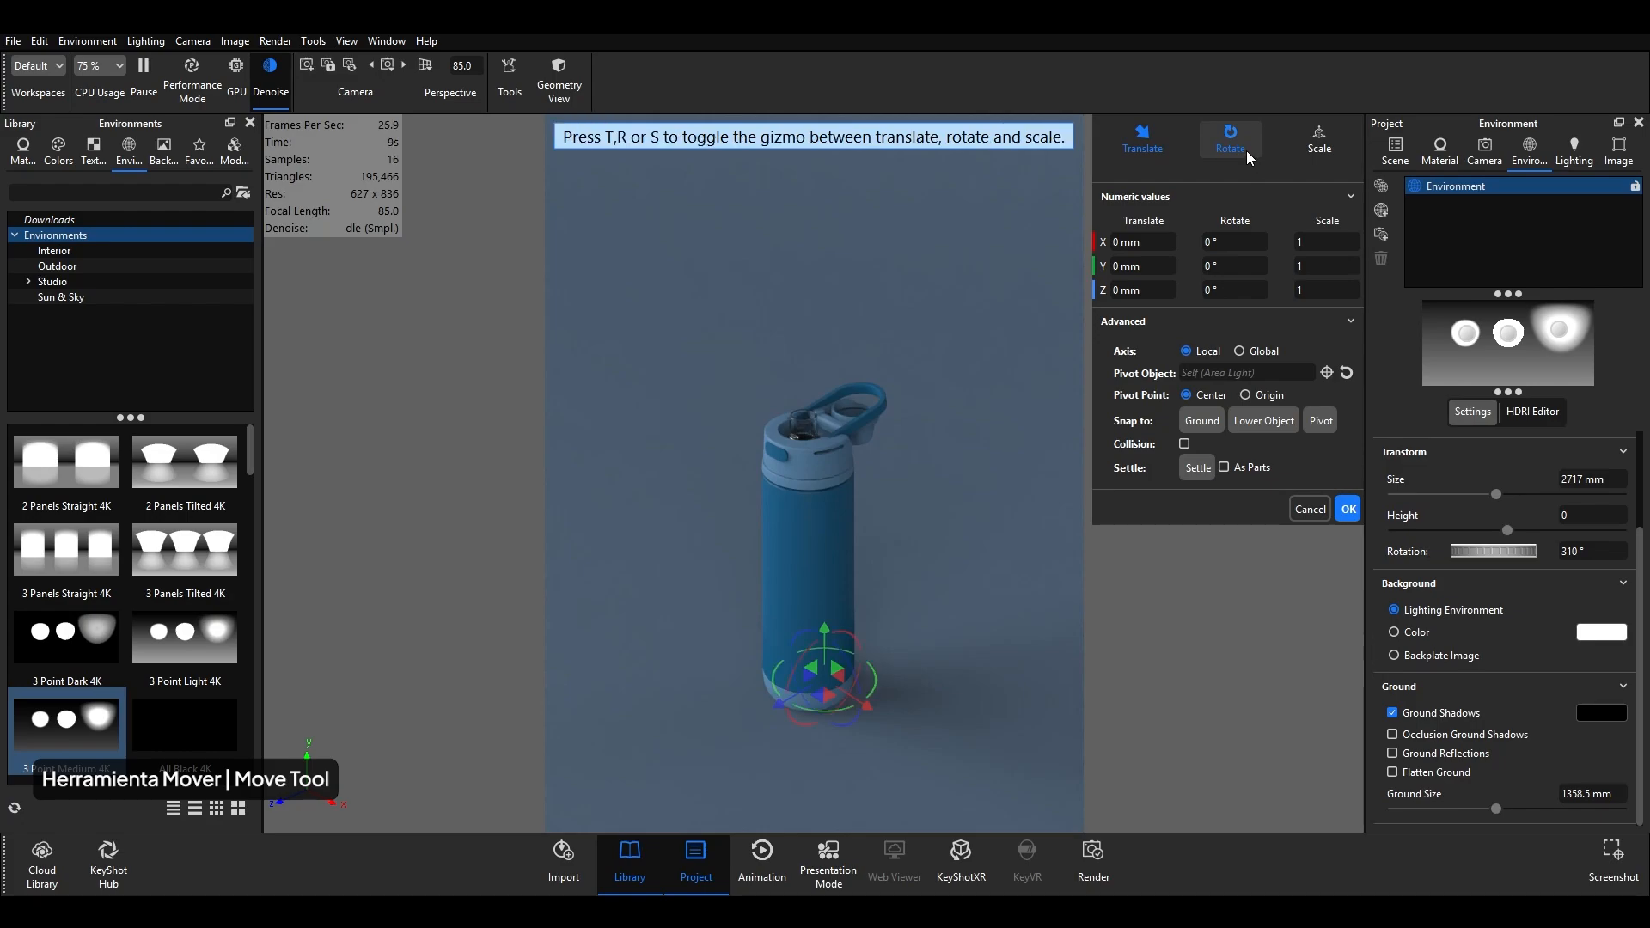
left_click(1315, 141)
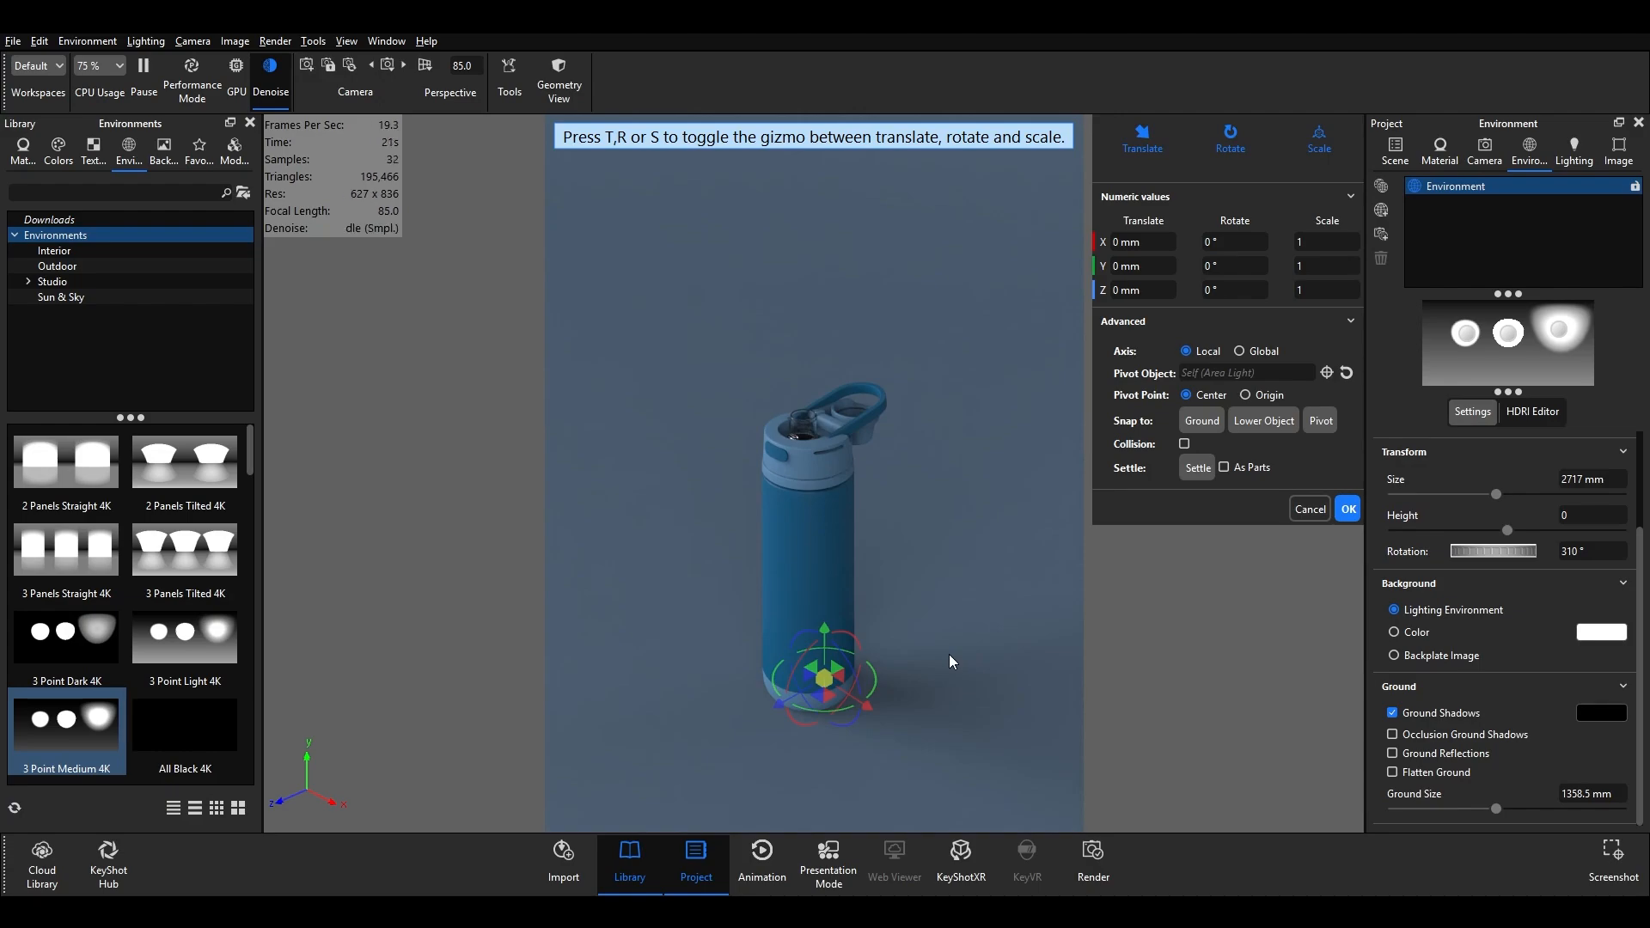
- Rotate the area light to 90° about X and move it beside the bottle, to about Y 128 mm and Z 318 mm
scroll(949, 653, "down", 3)
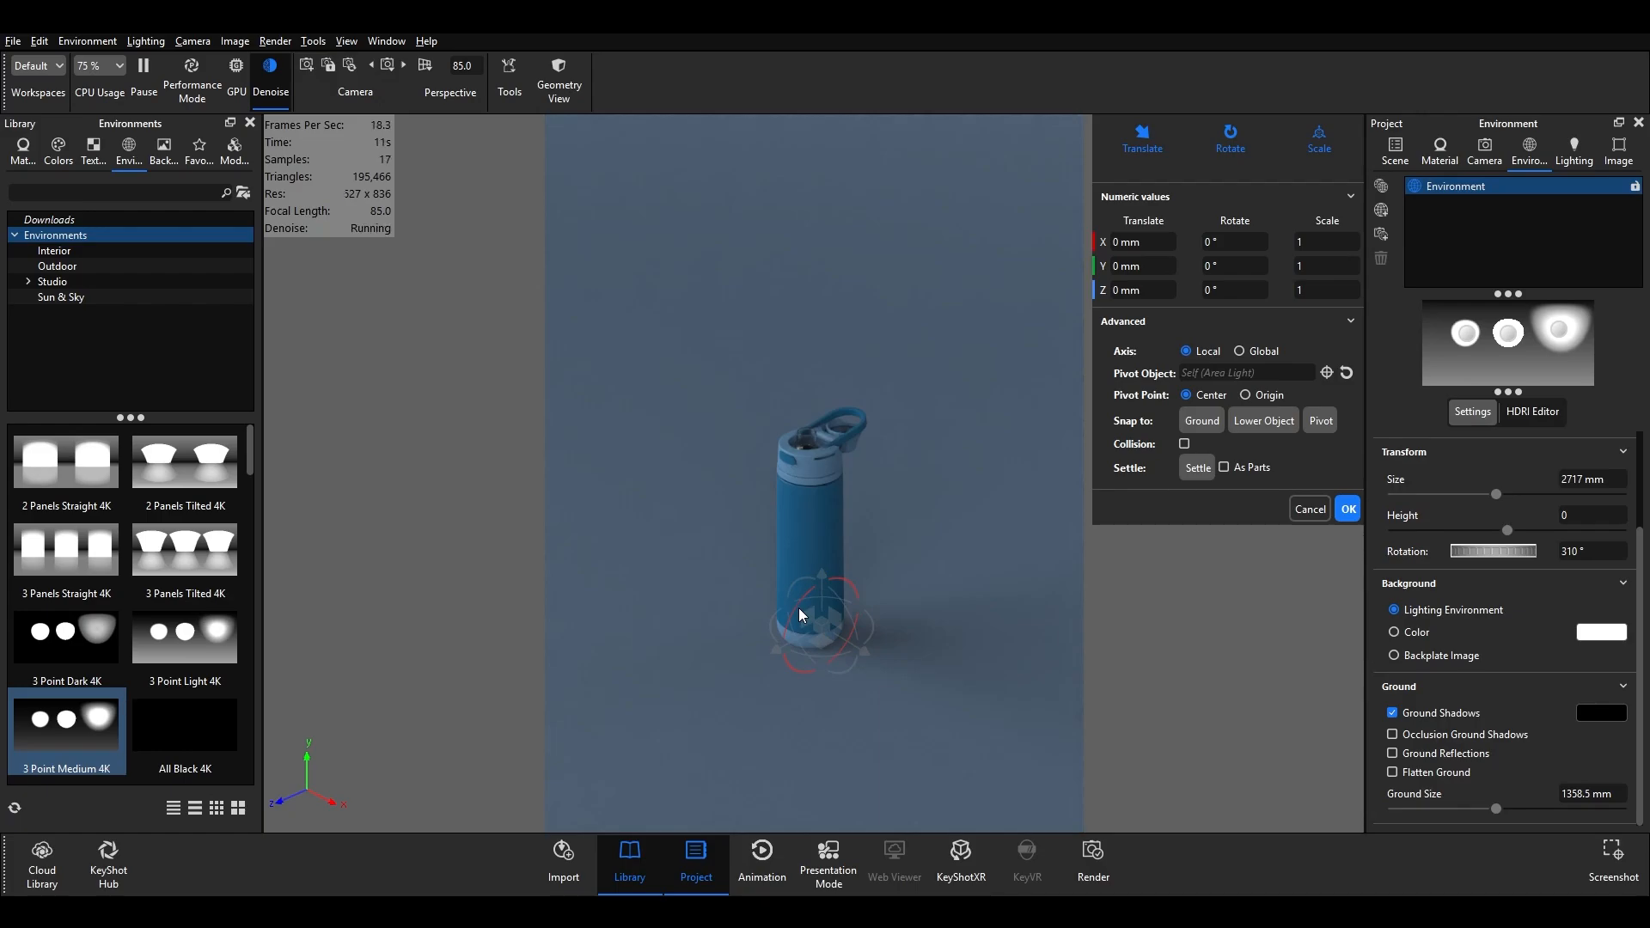
left_click_drag(799, 614, 783, 667)
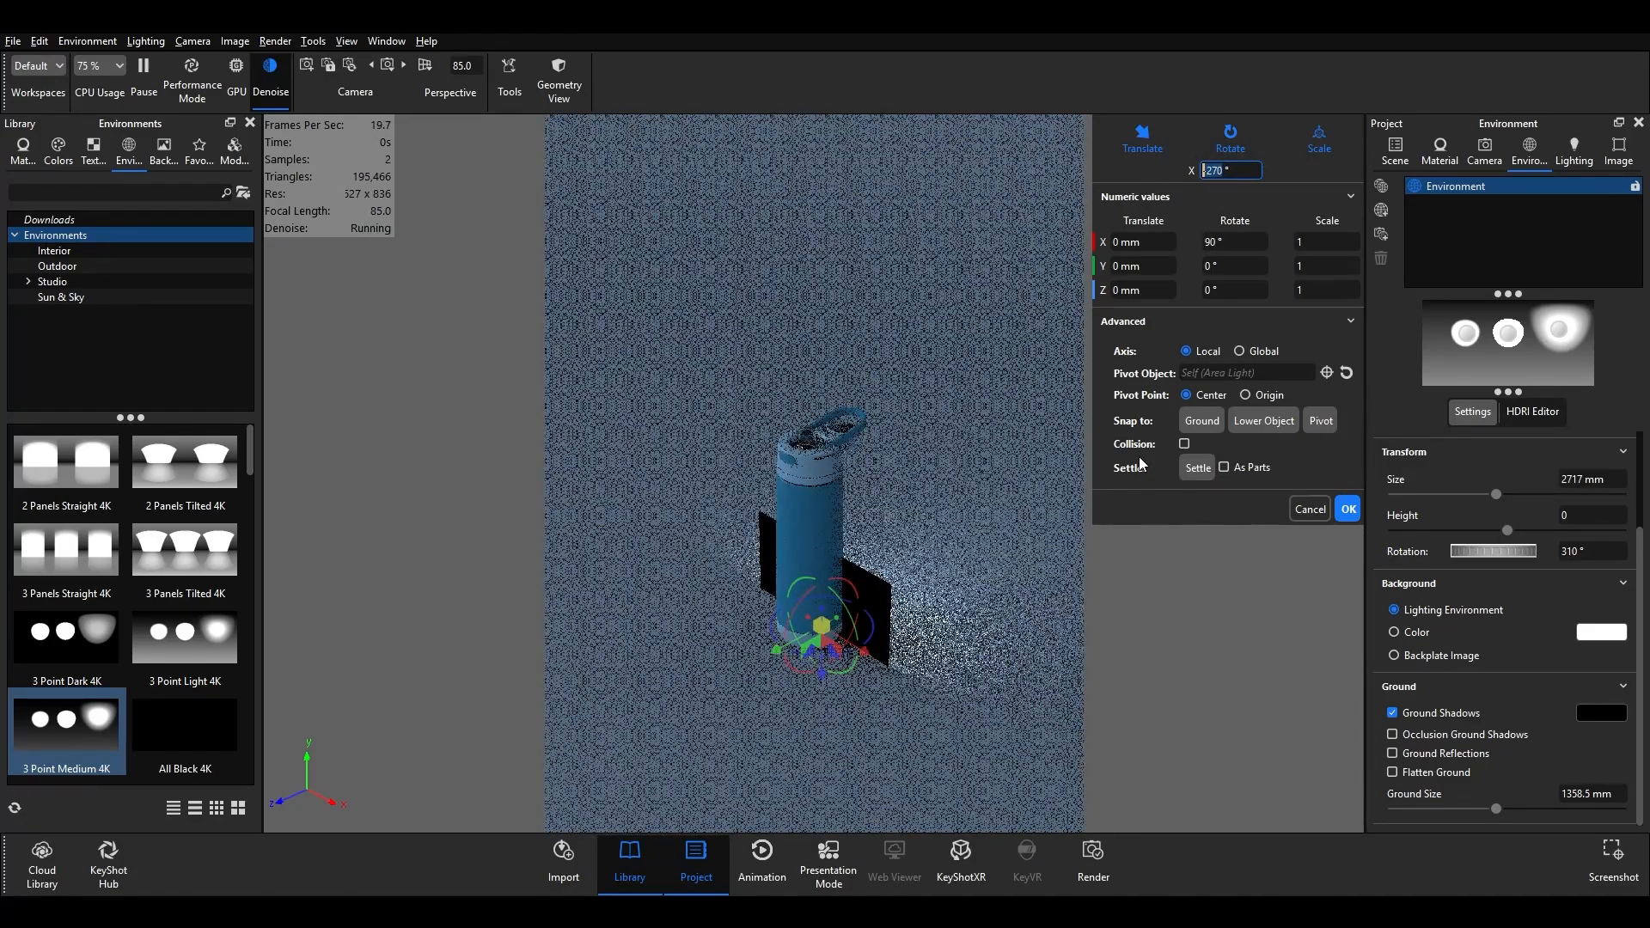
left_click(1234, 242)
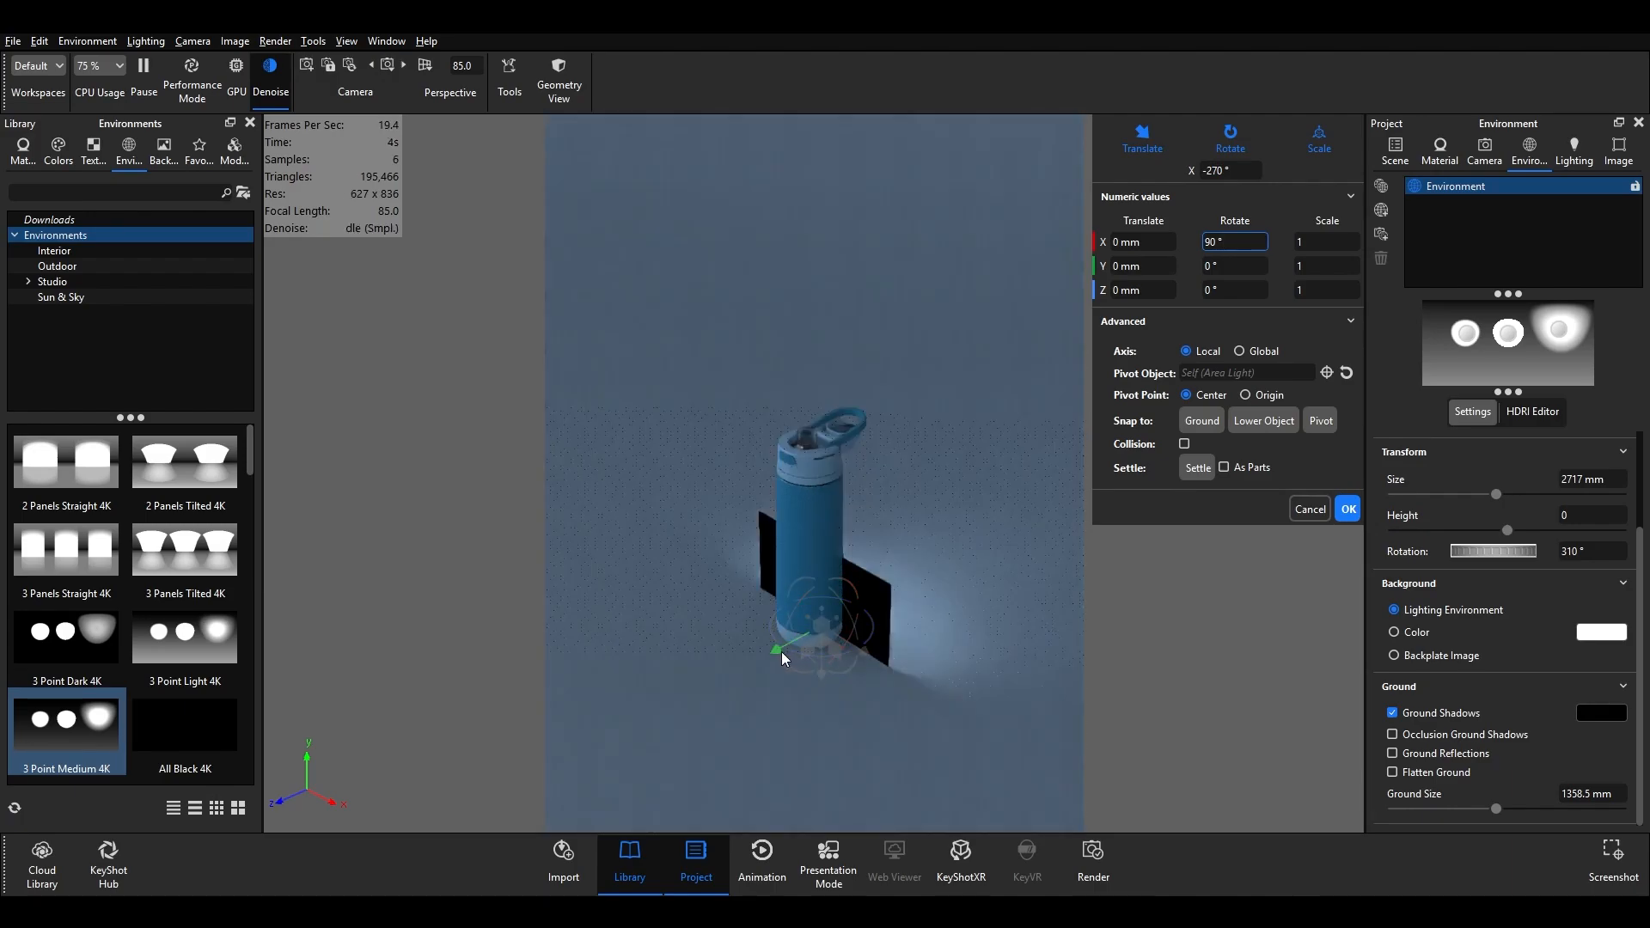
left_click_drag(778, 652, 556, 632)
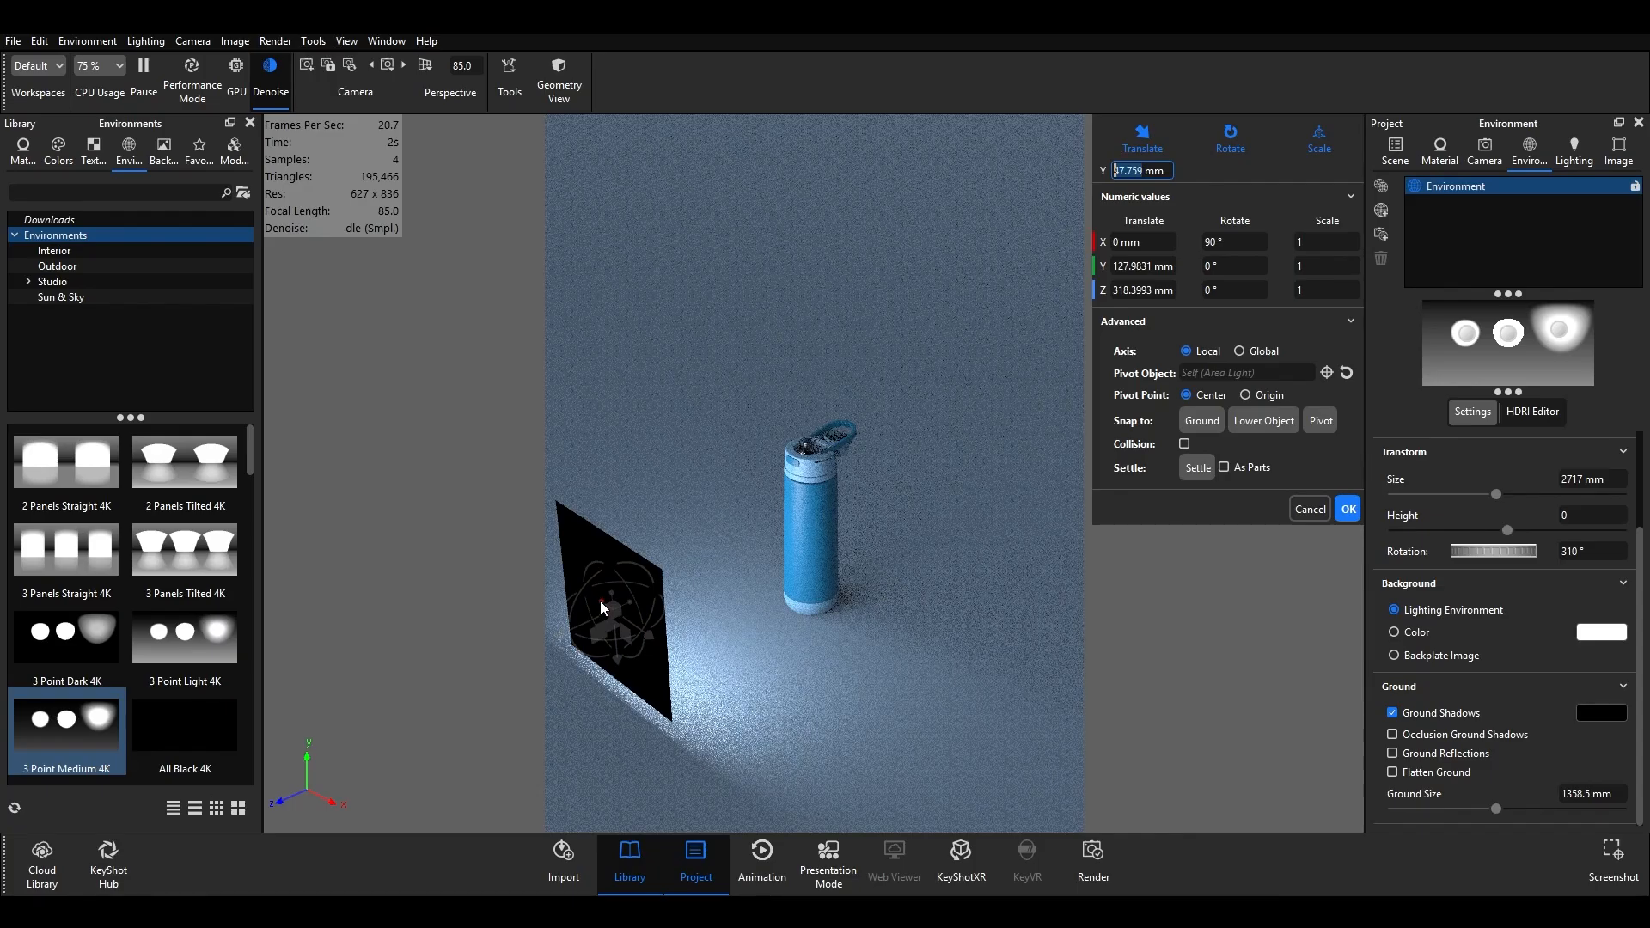
- Scale the area light into a narrow strip, about 0.226 in X and 1.072 in Z, and shift it to about Z 334 mm
left_click_drag(600, 600, 775, 701)
left_click_drag(784, 706, 907, 743)
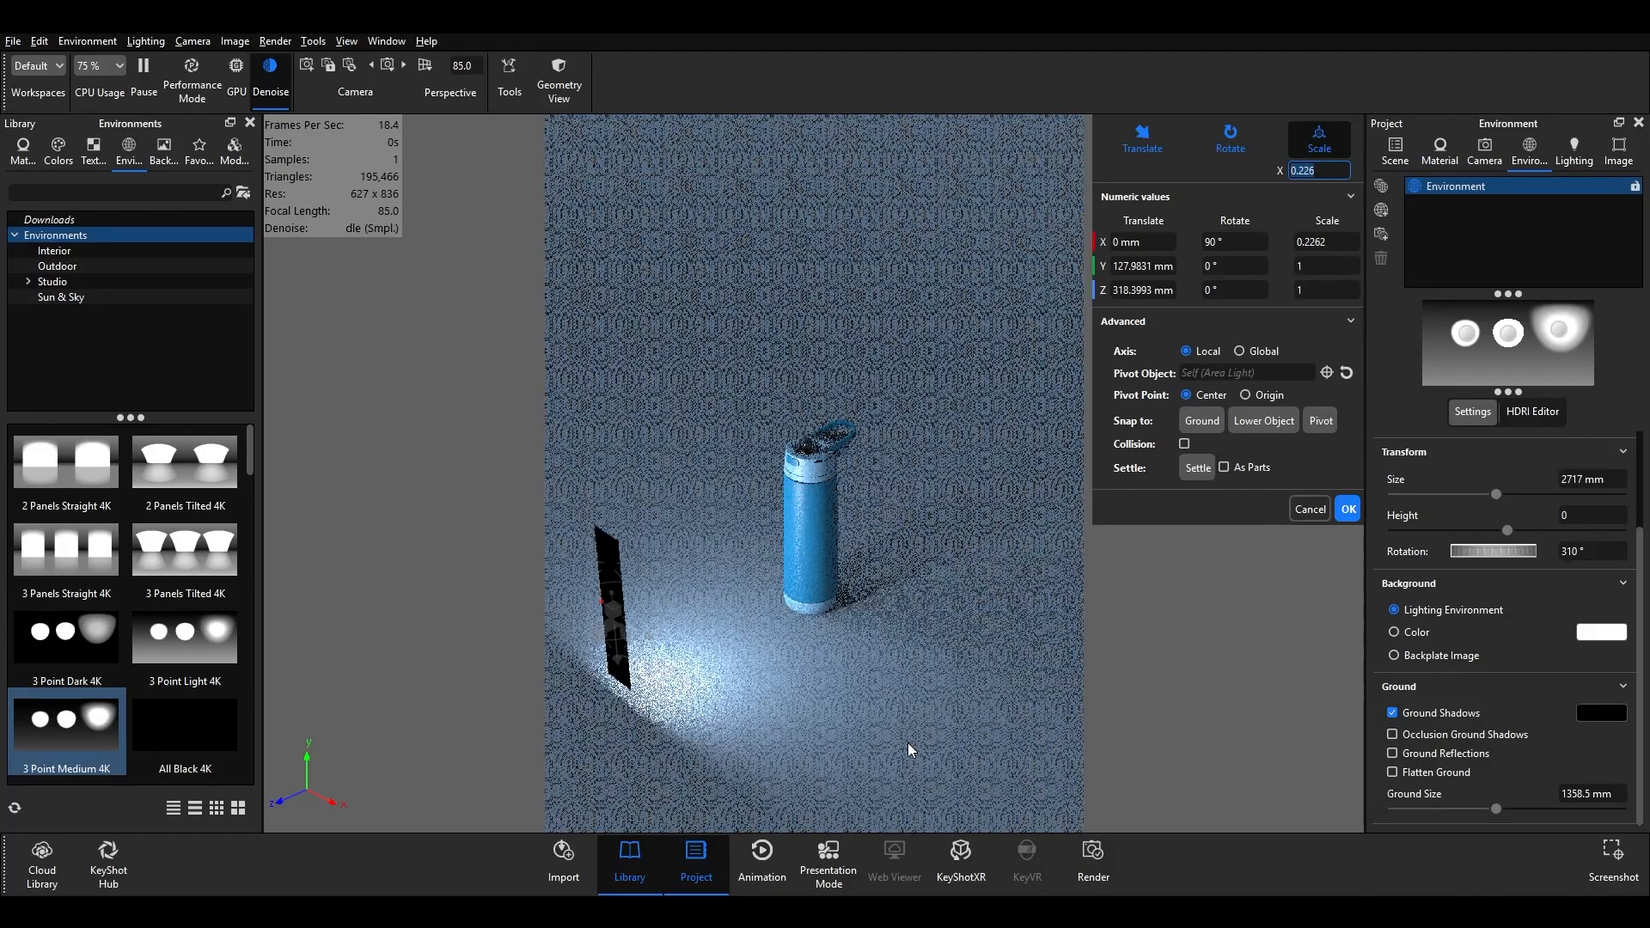
left_click_drag(615, 602, 554, 651)
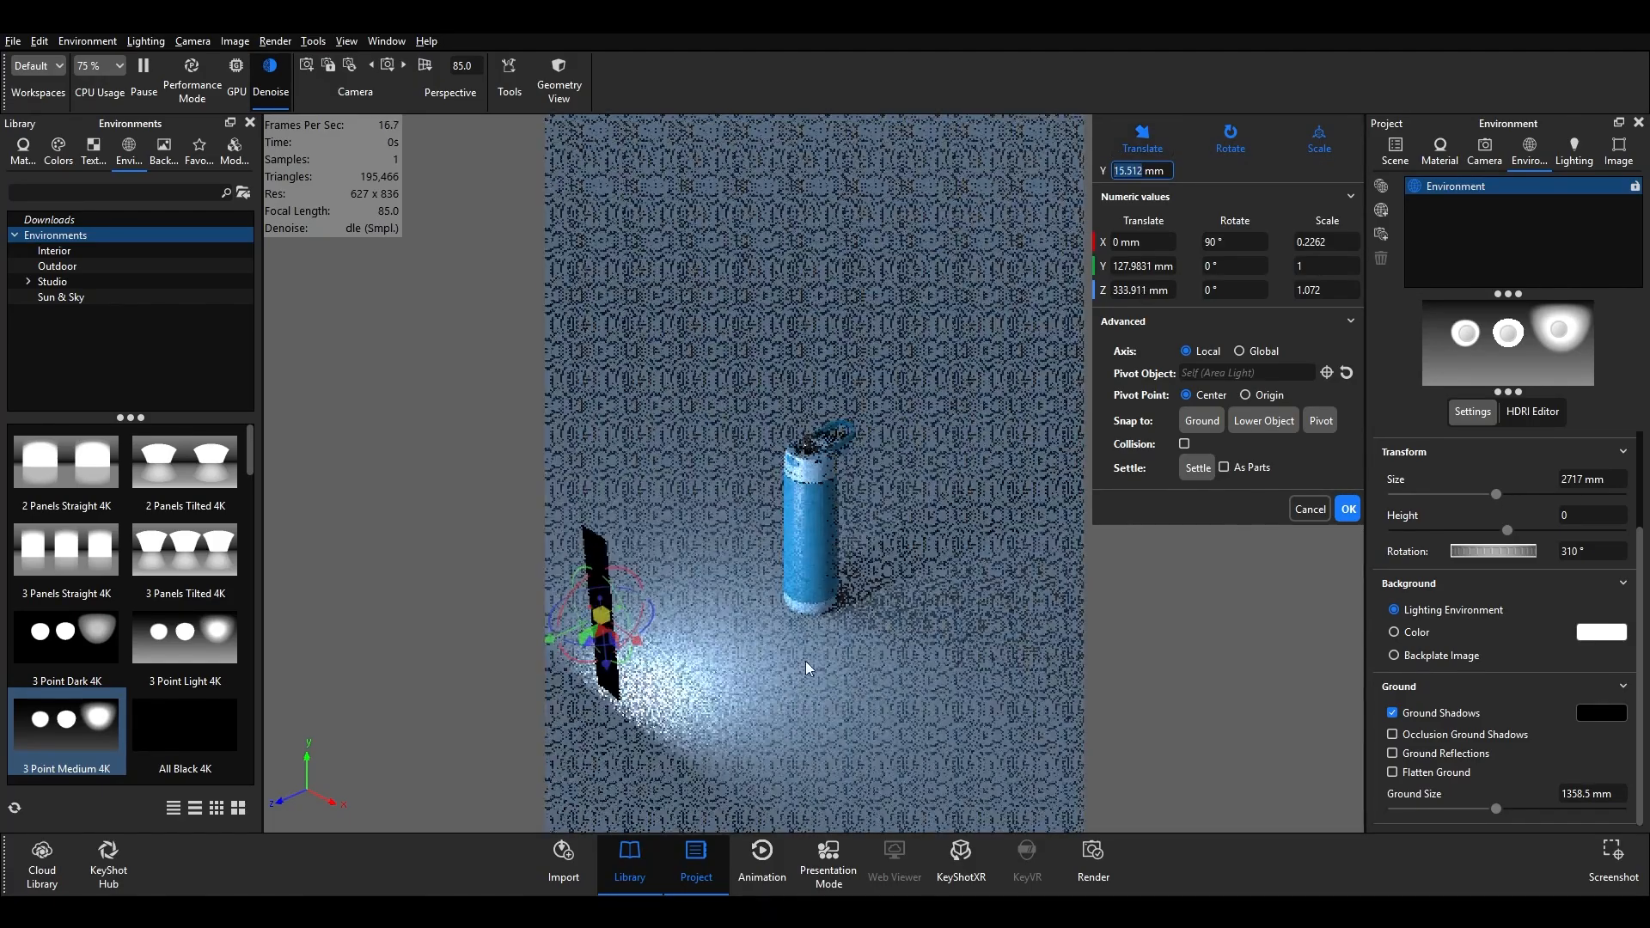
left_click(1348, 510)
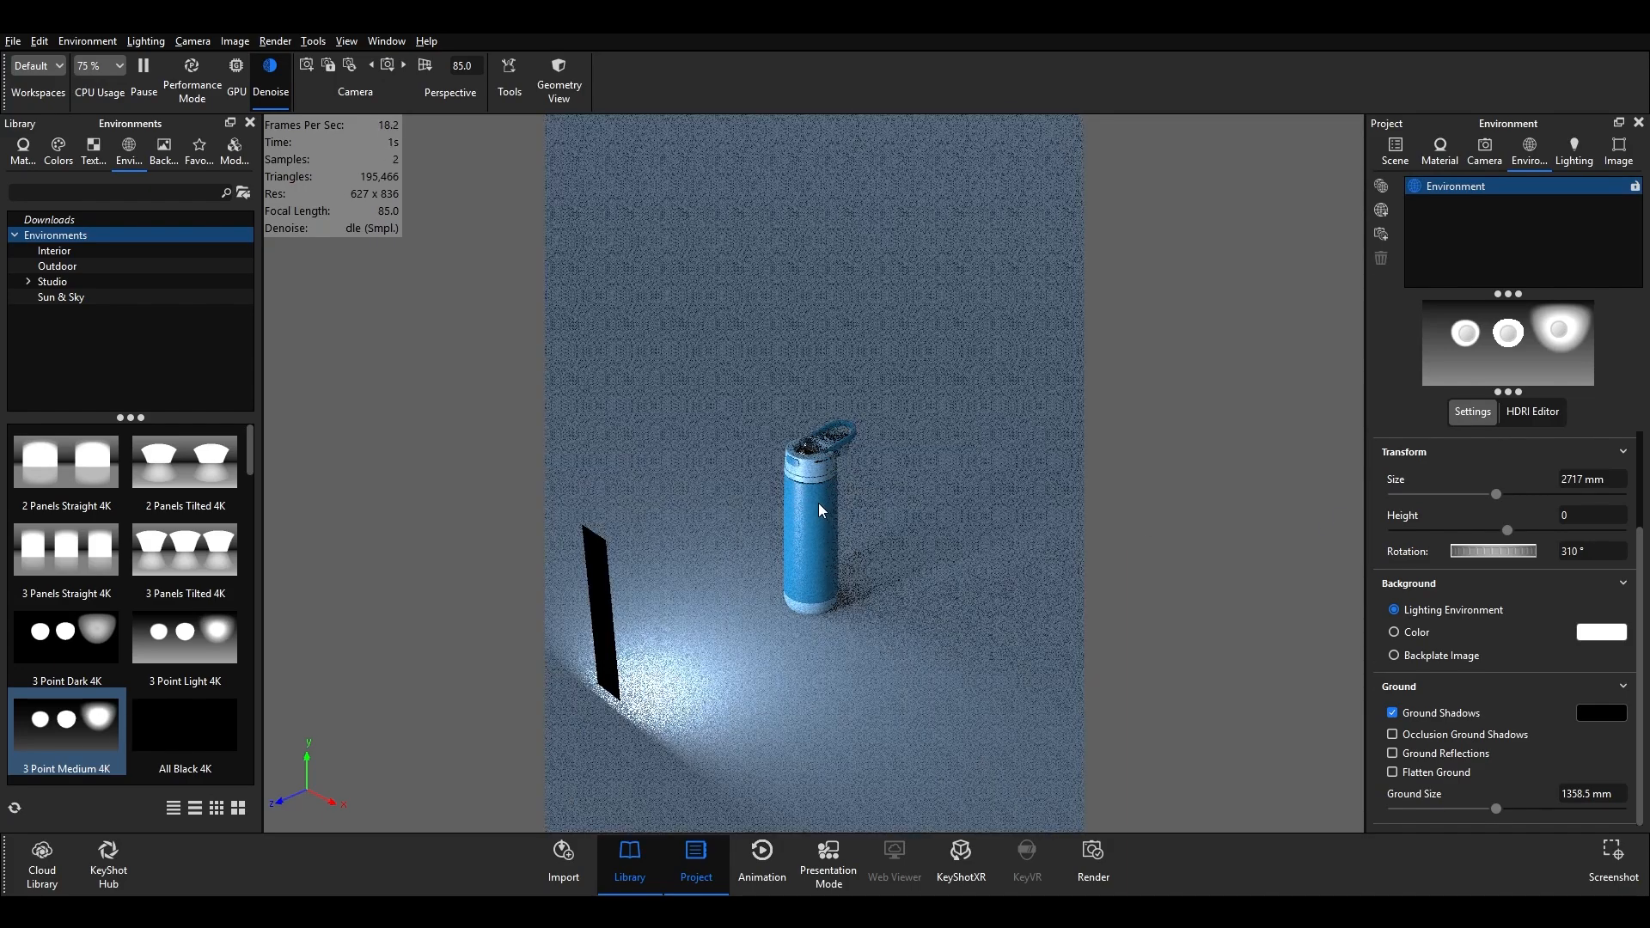
- Reset the zoomed-out camera to its saved close-up view of the bottle
left_click(1393, 154)
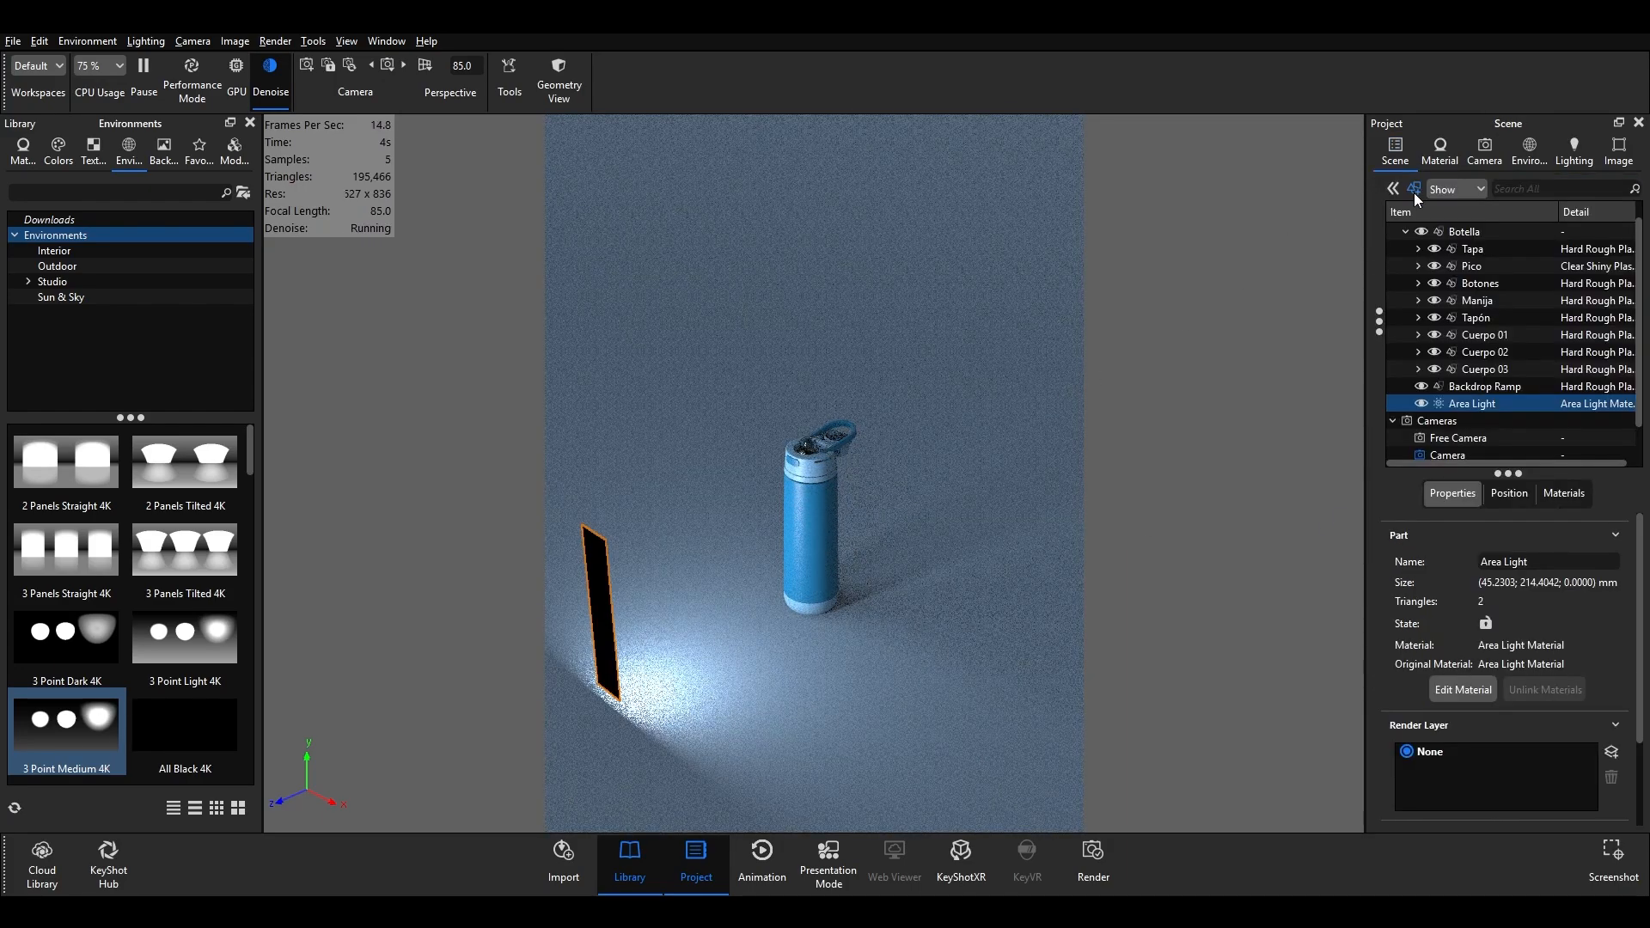
mouse_move(1508, 400)
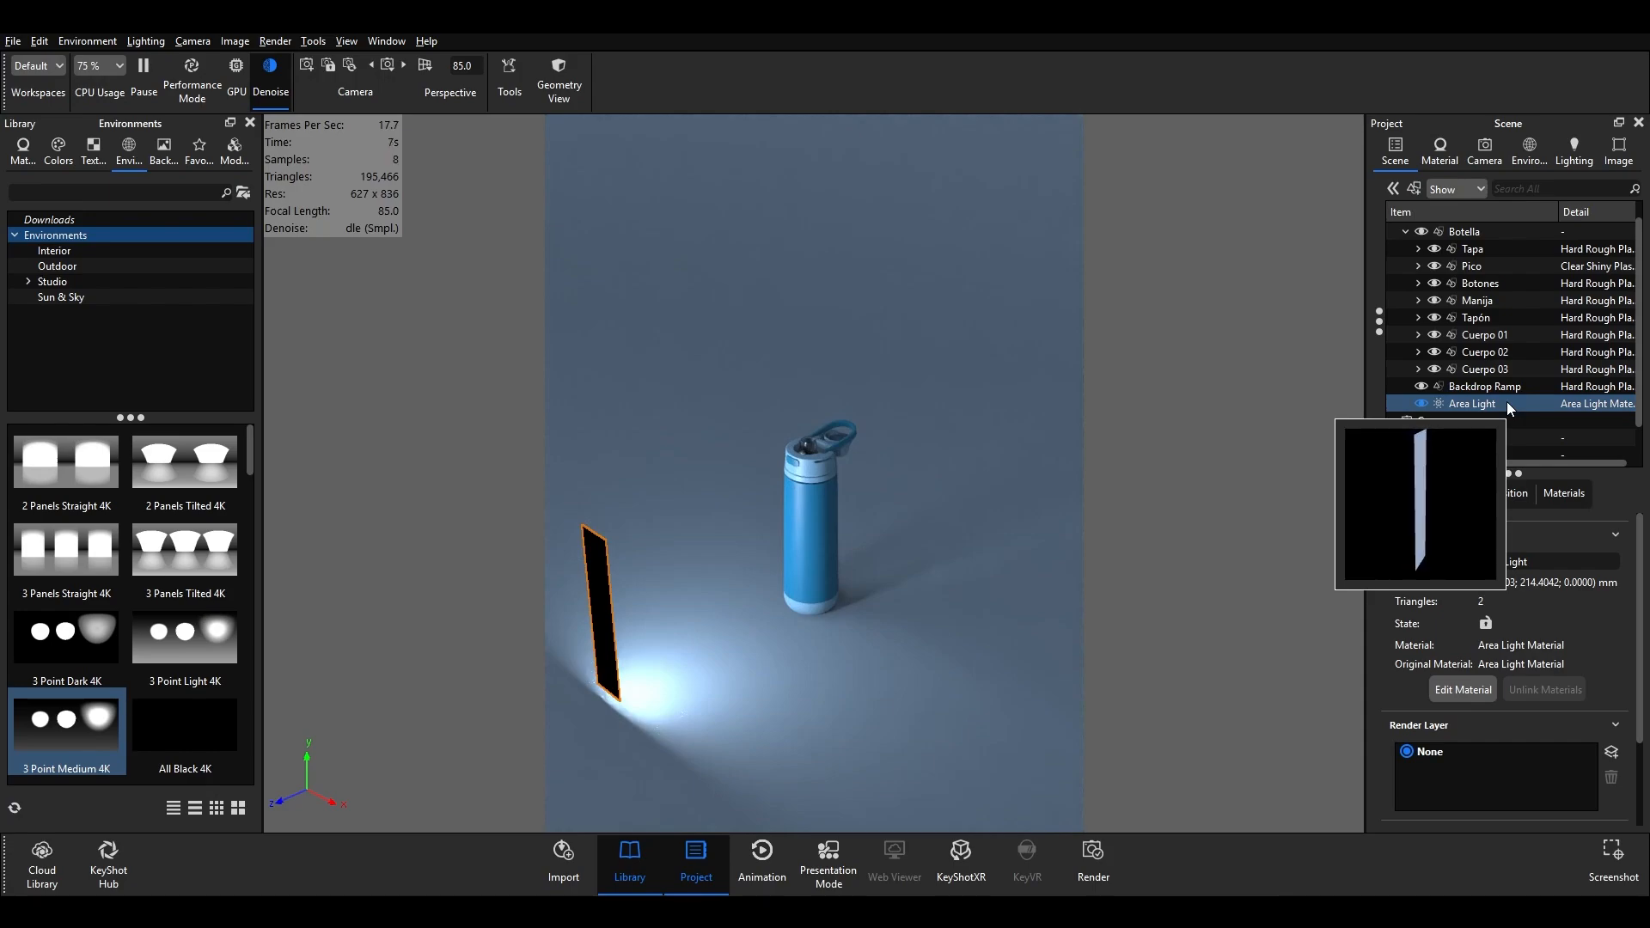
left_click(1487, 148)
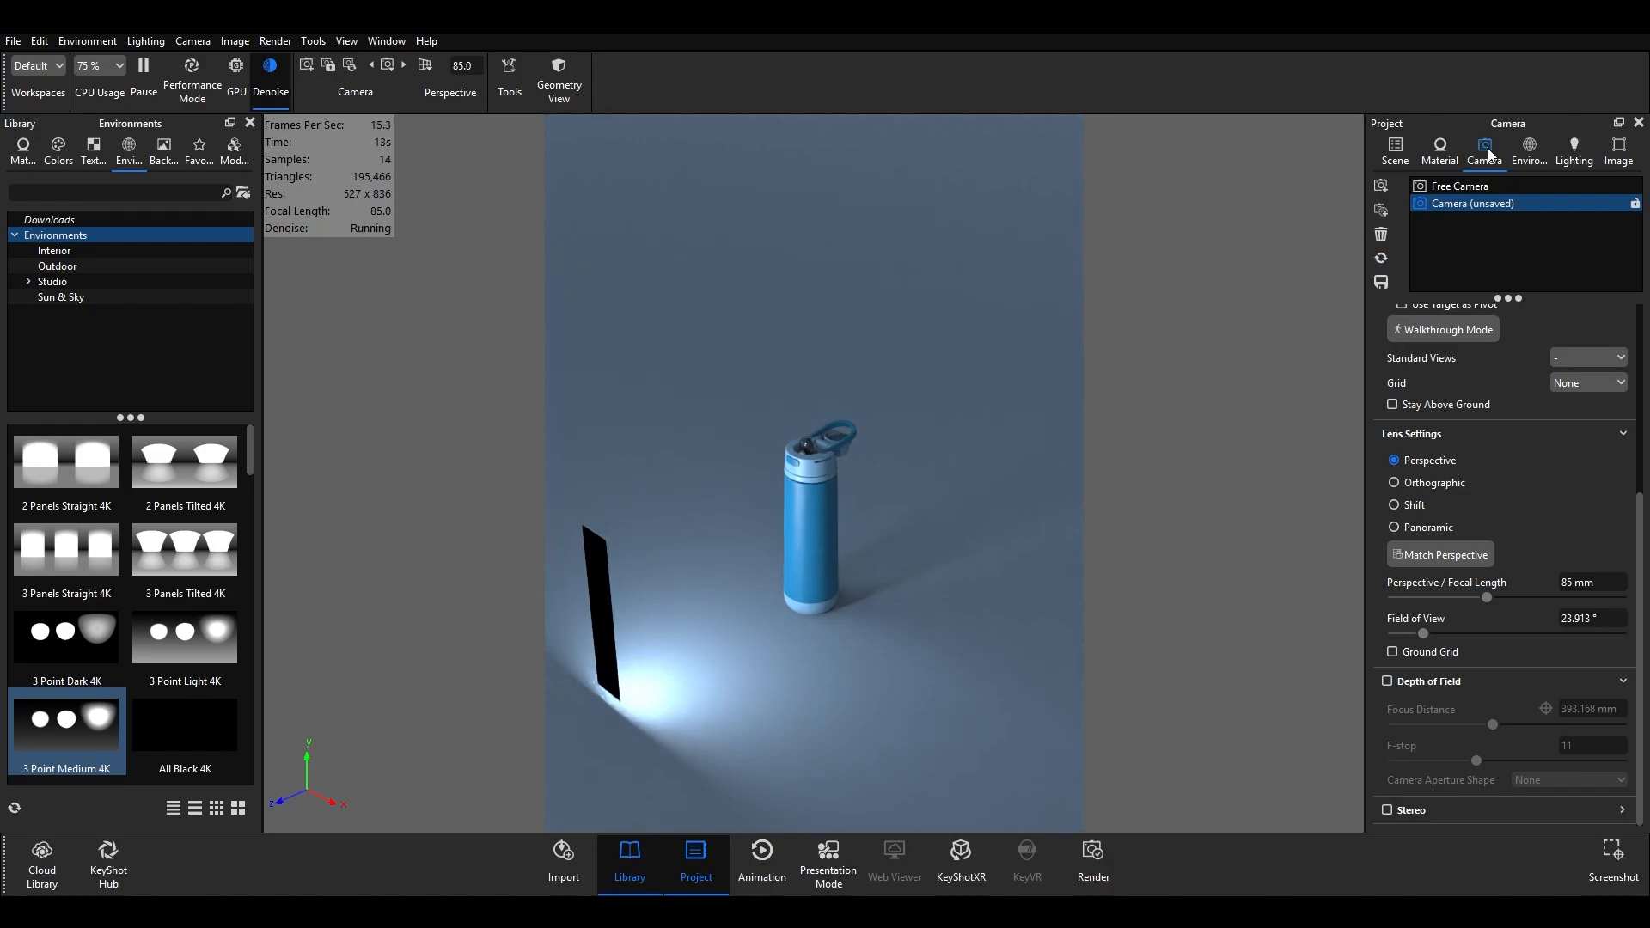
left_click(1380, 260)
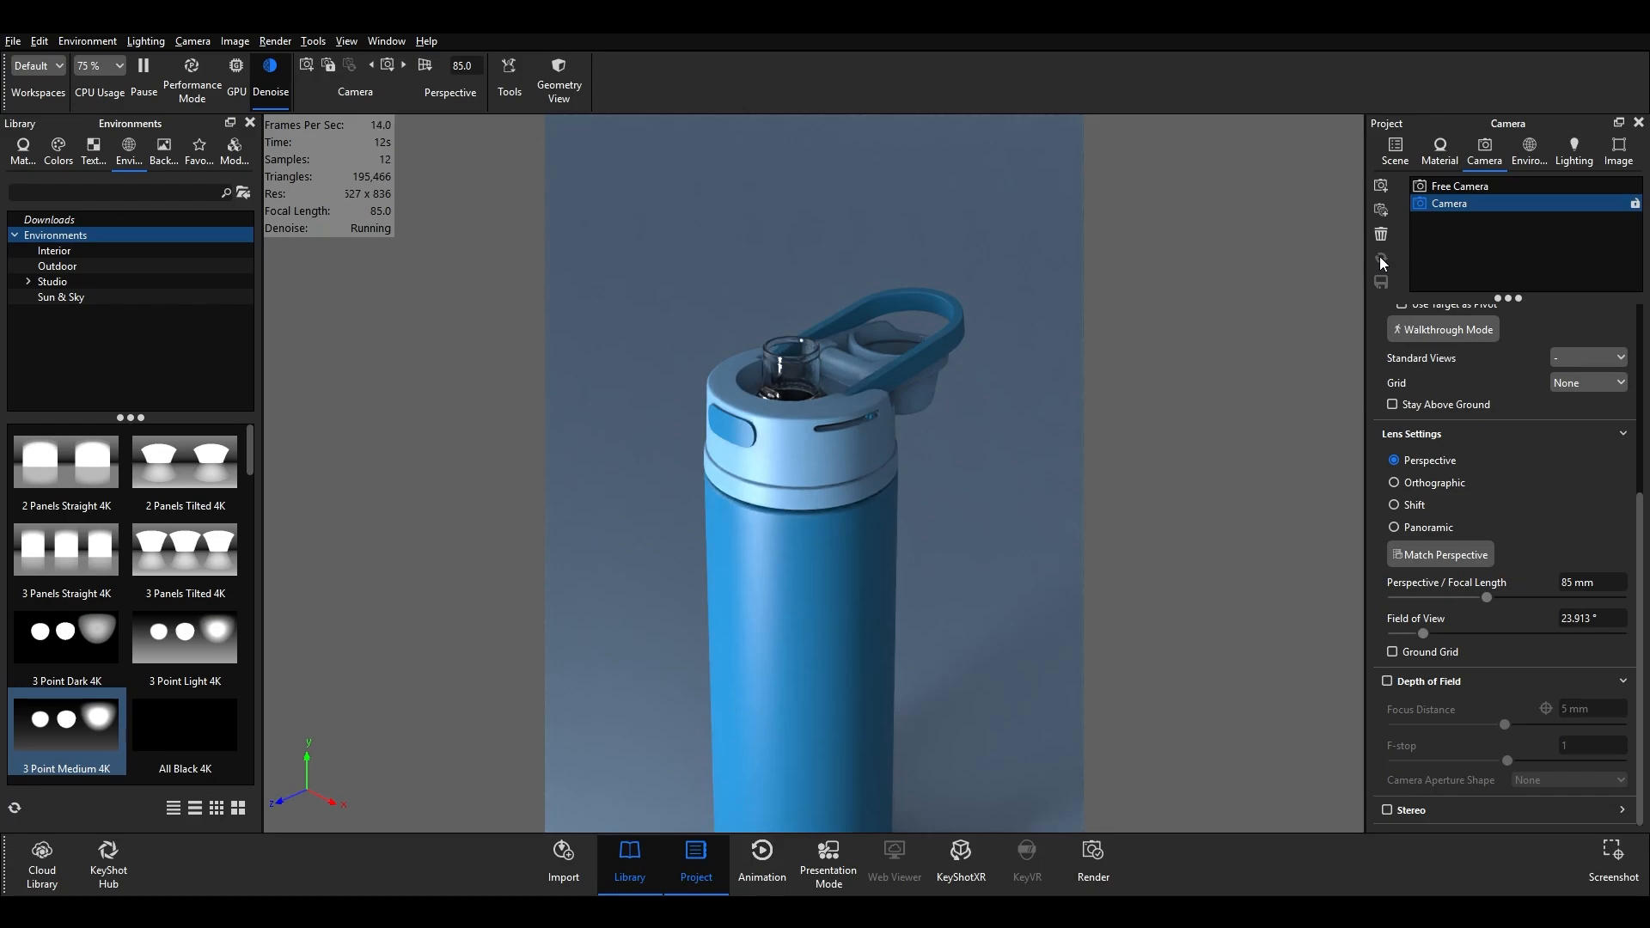
- Open the area light's material and set its color temperature to about 7086 K, keeping the Area Light type
left_click(1397, 152)
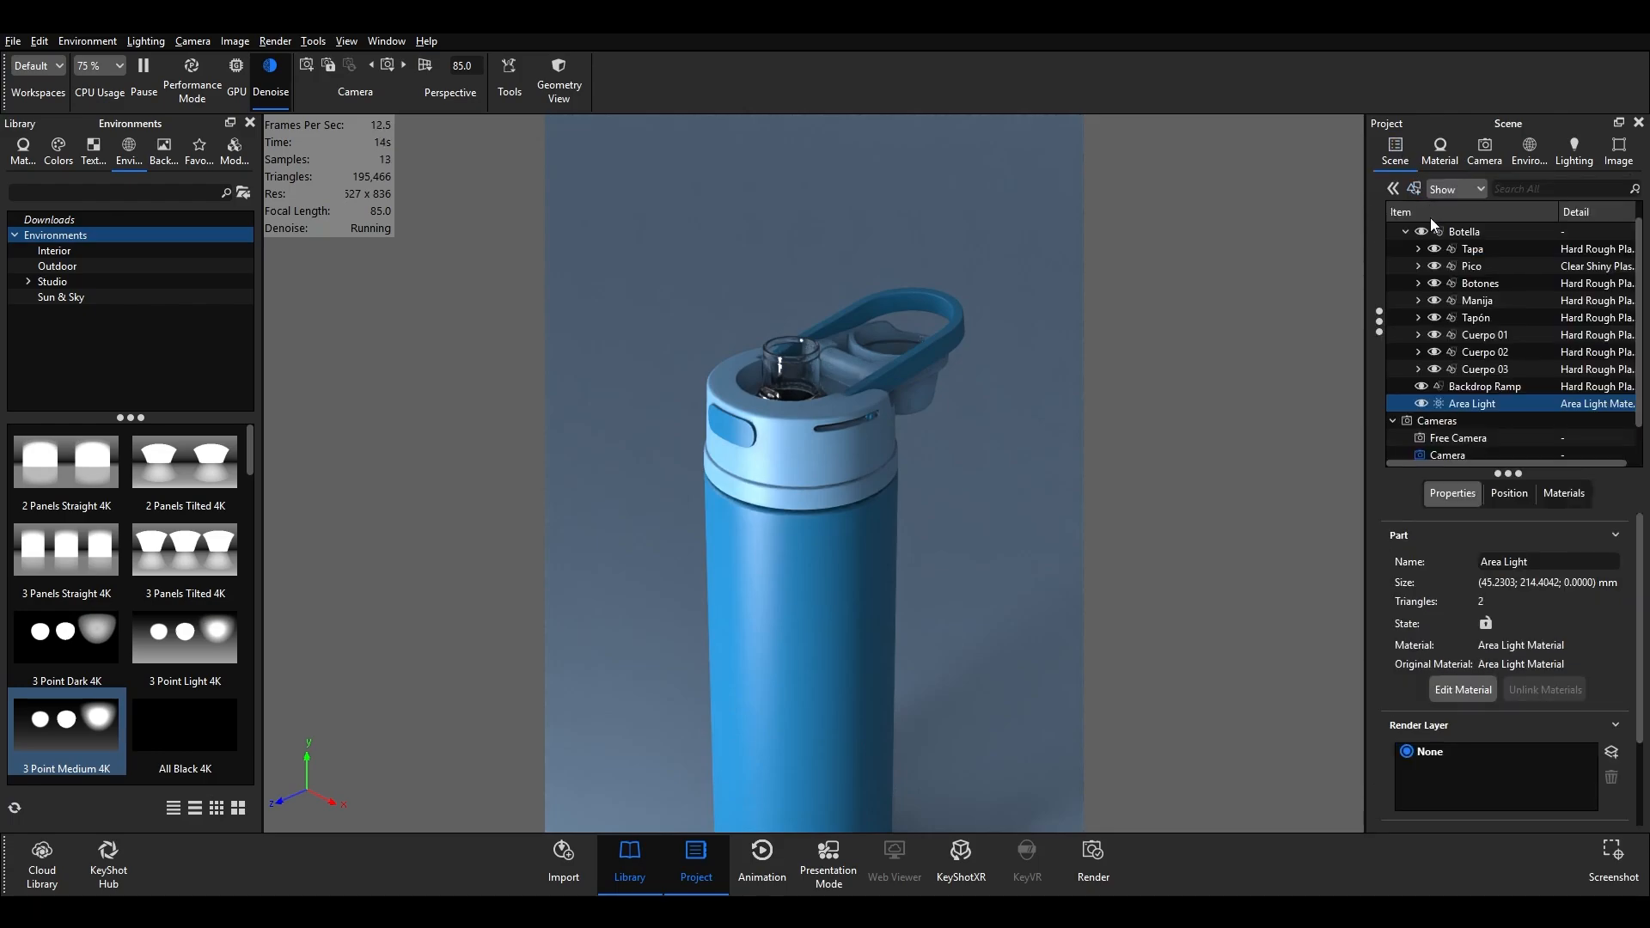
double_click(1504, 405)
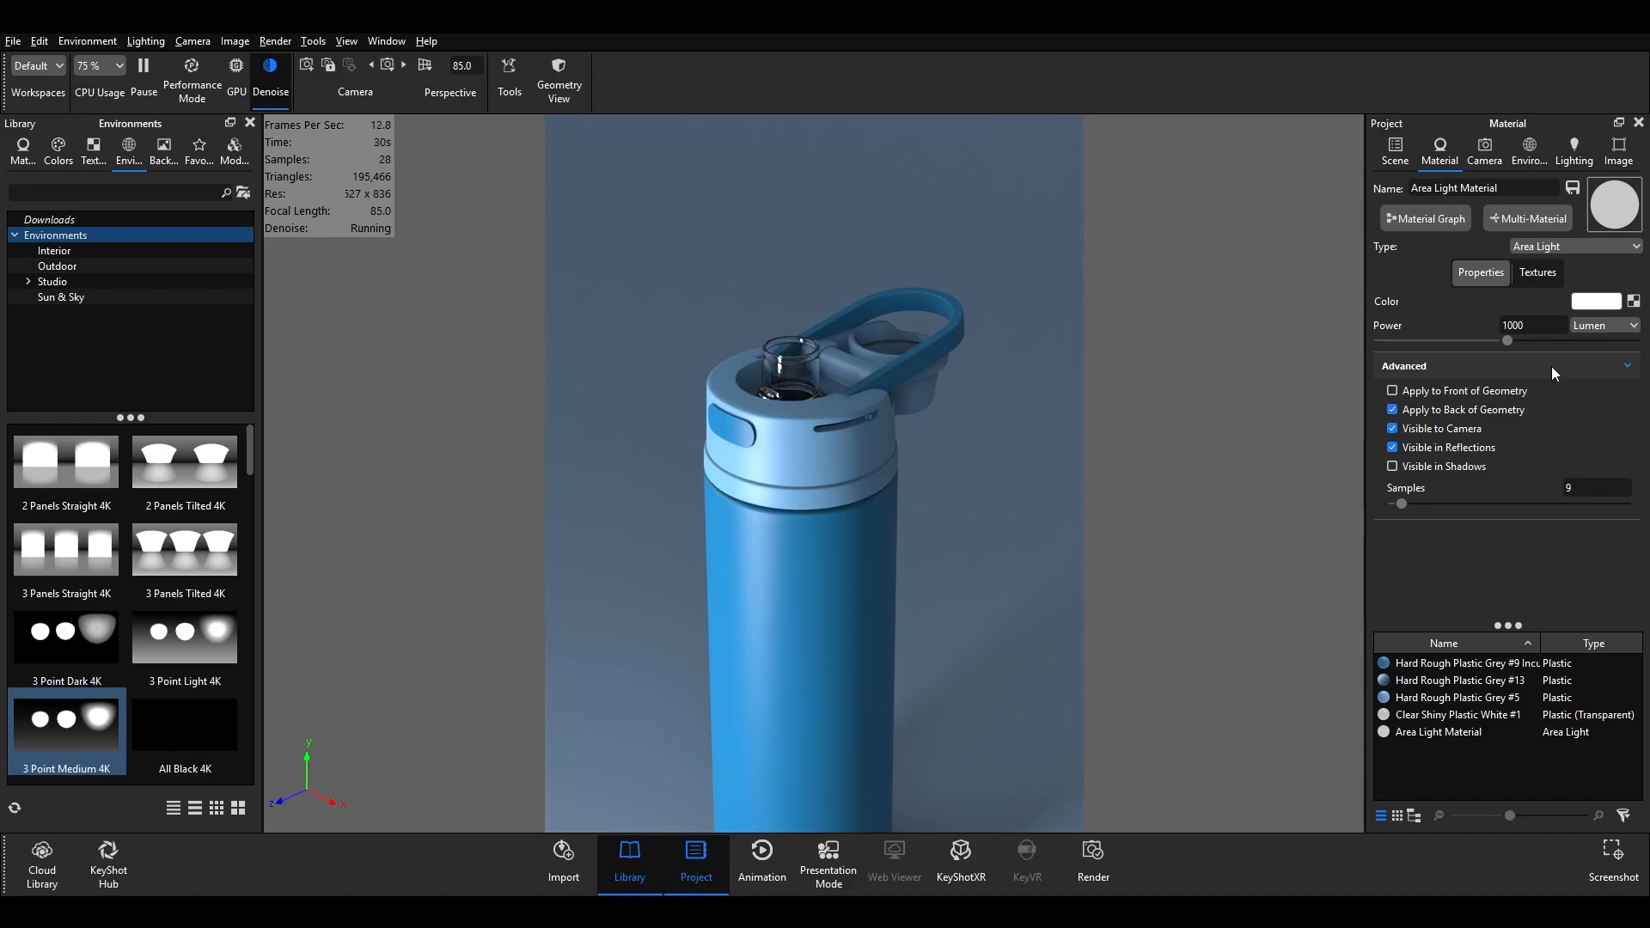
left_click(1624, 247)
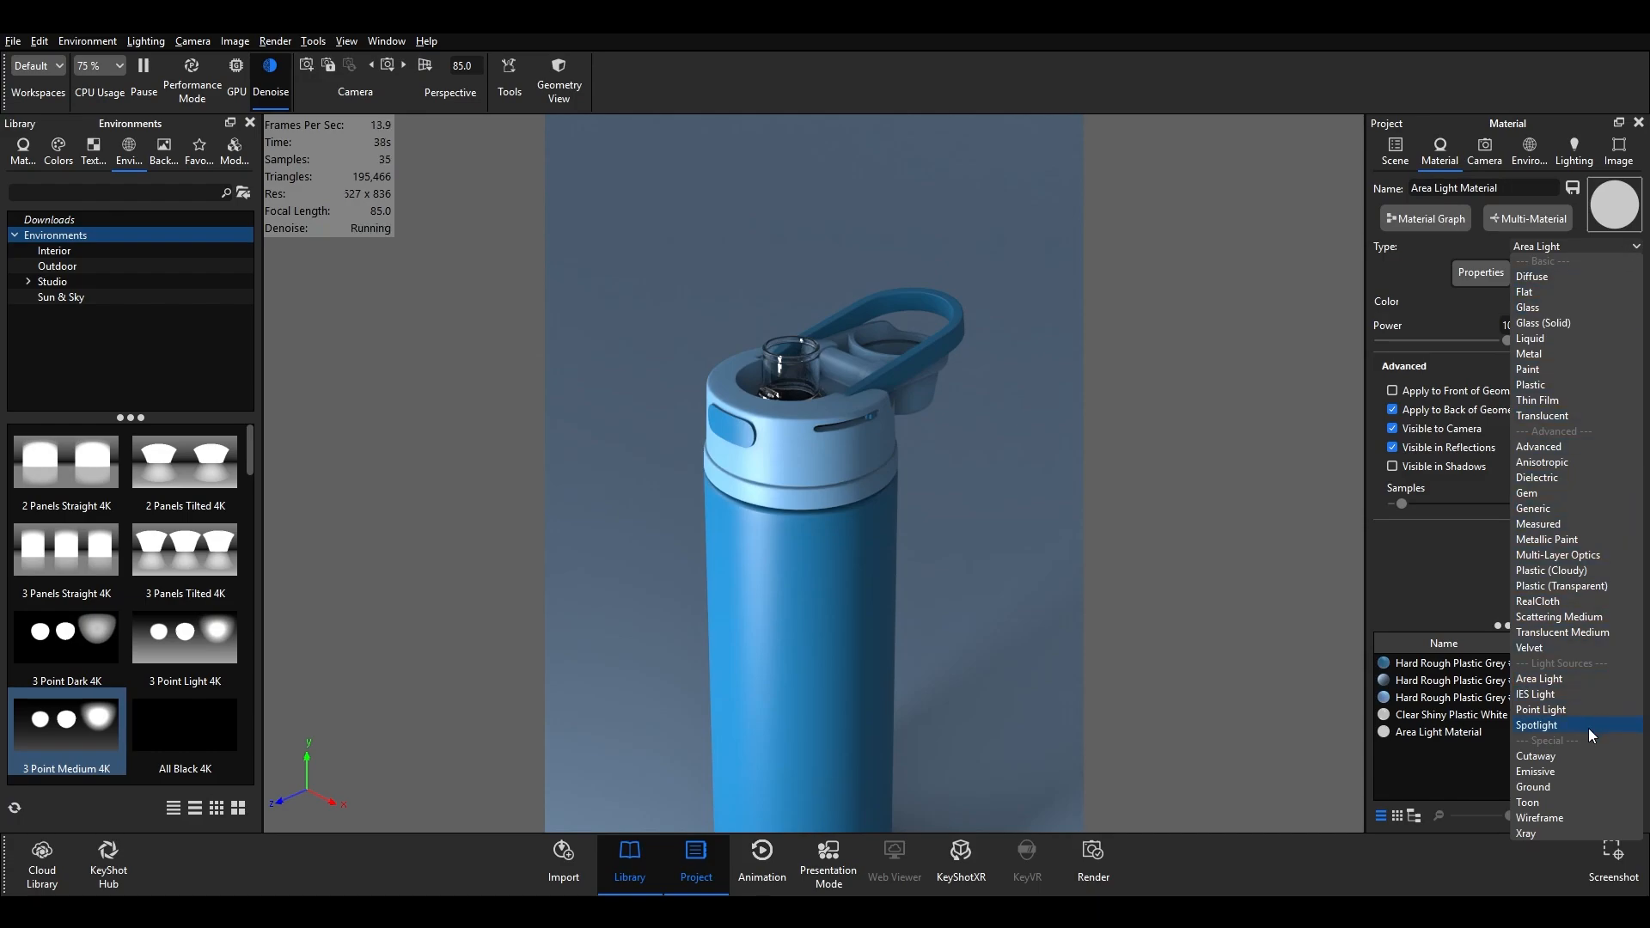
left_click(1441, 576)
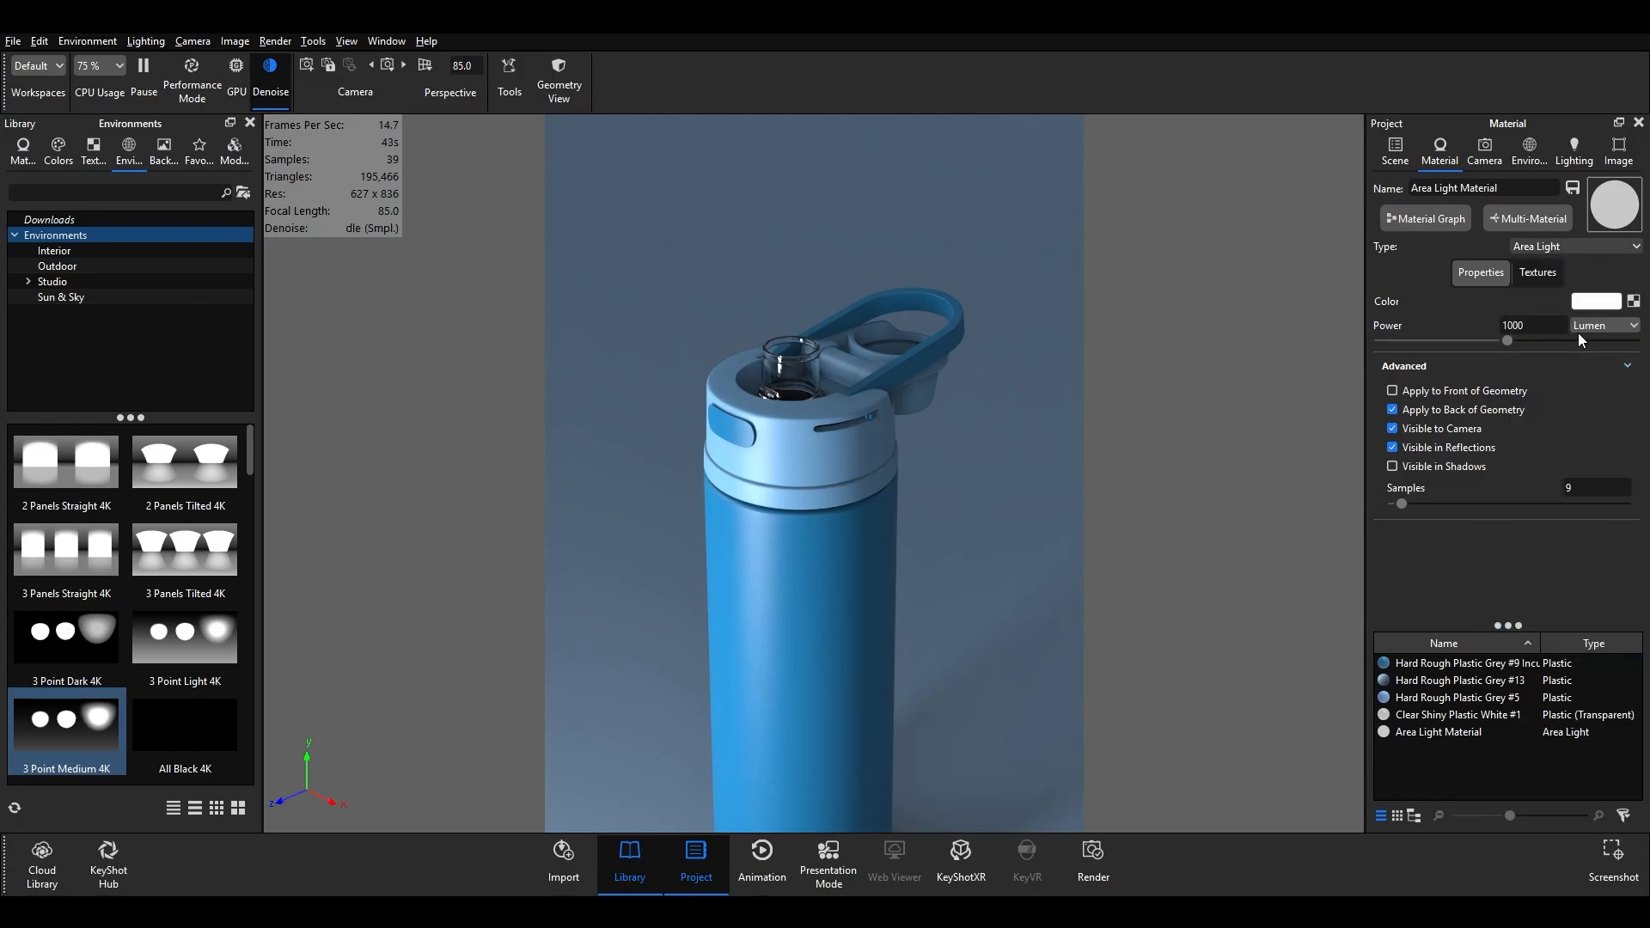
left_click(1594, 302)
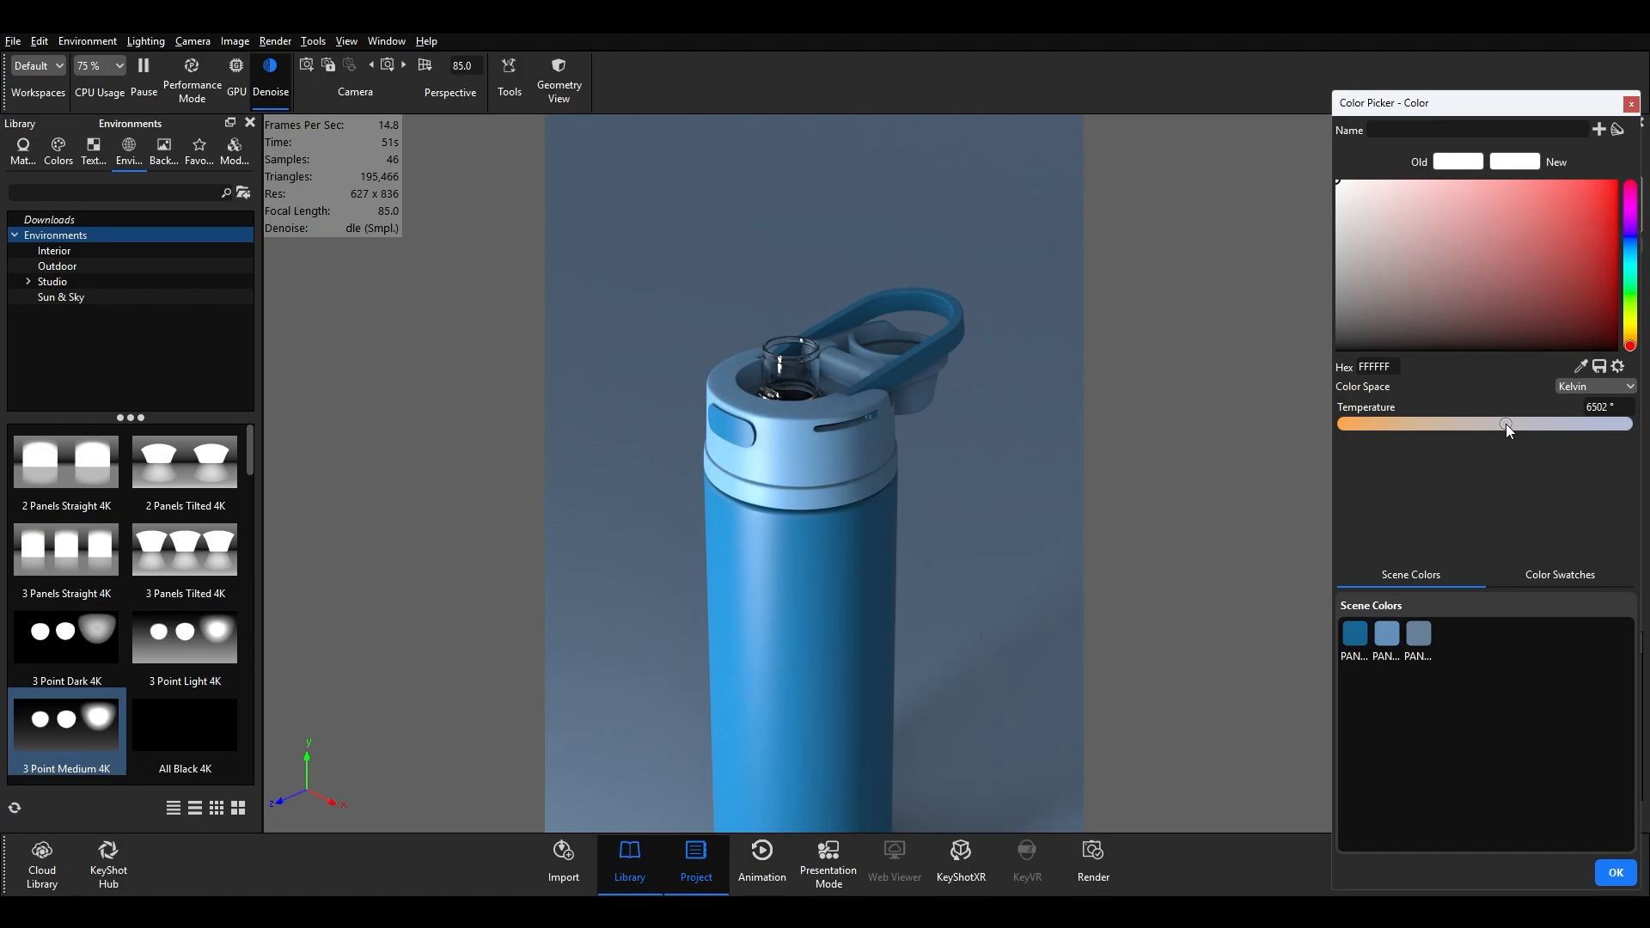
left_click_drag(1505, 425, 1531, 422)
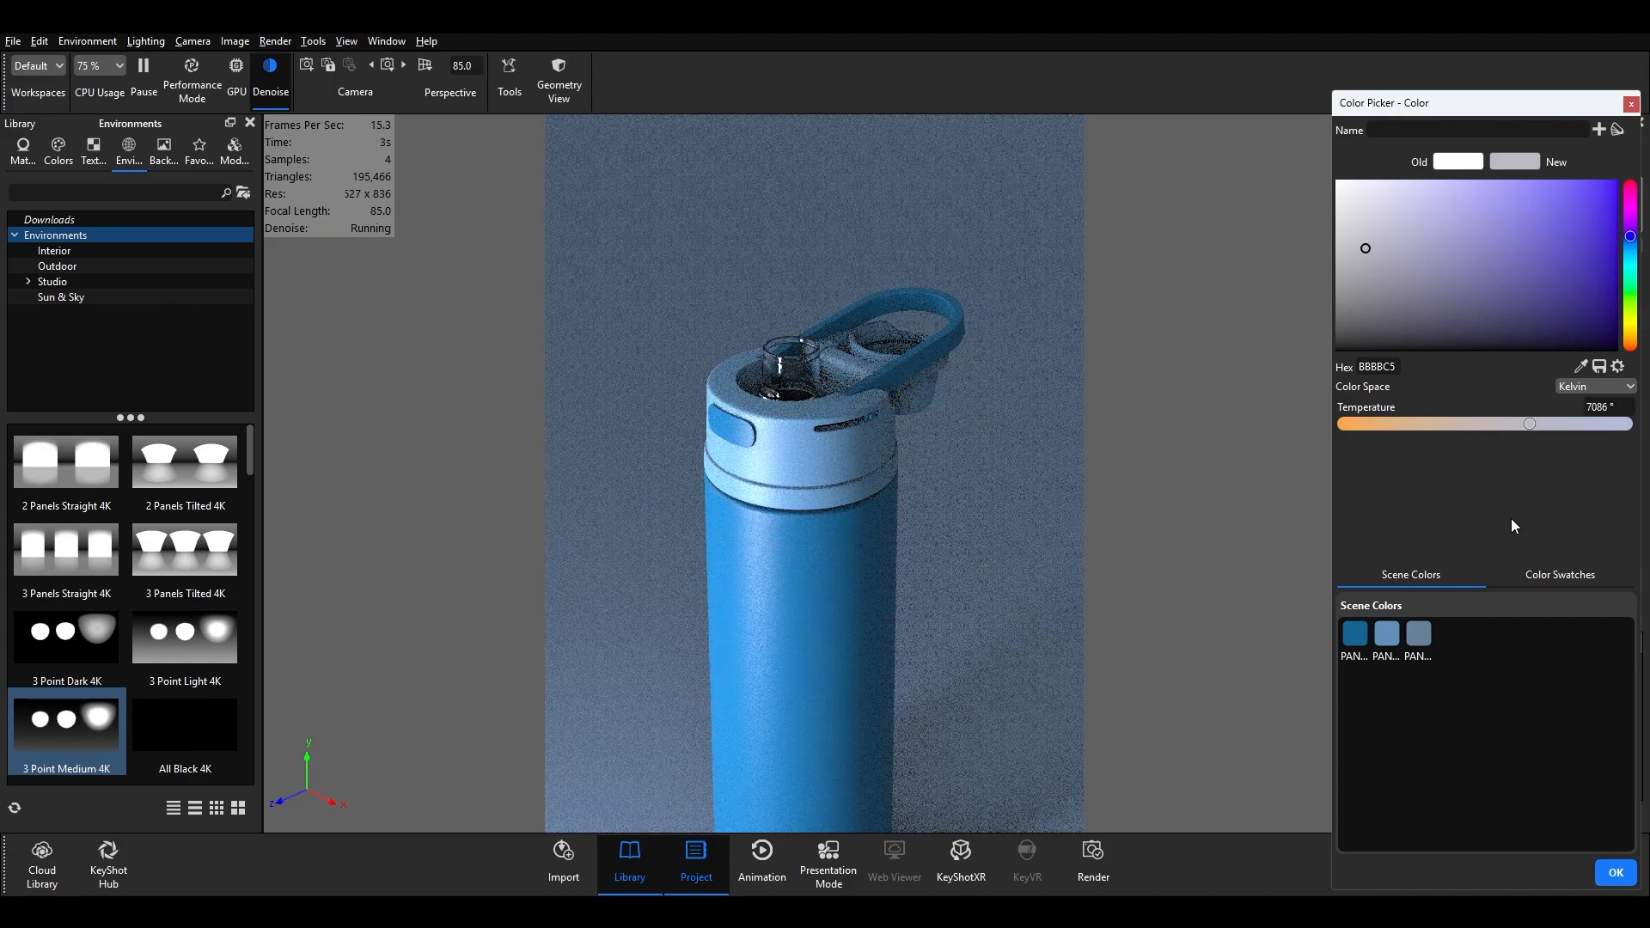
left_click(1626, 875)
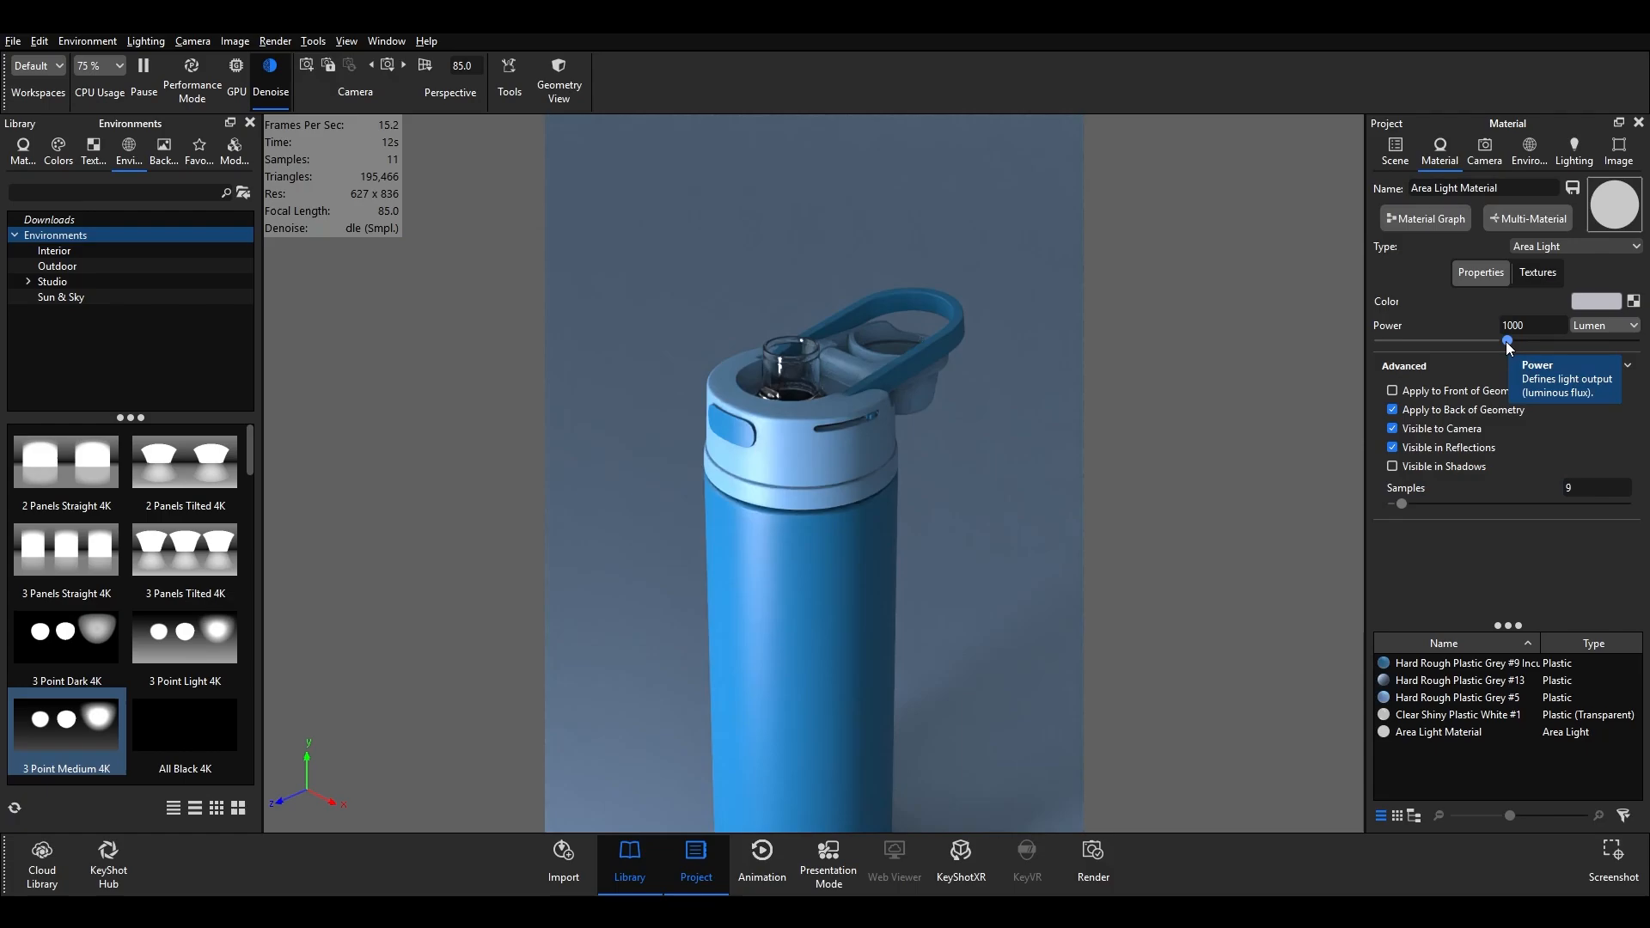
- Set the area light's power to 700 lumen
left_click_drag(1507, 347, 1463, 351)
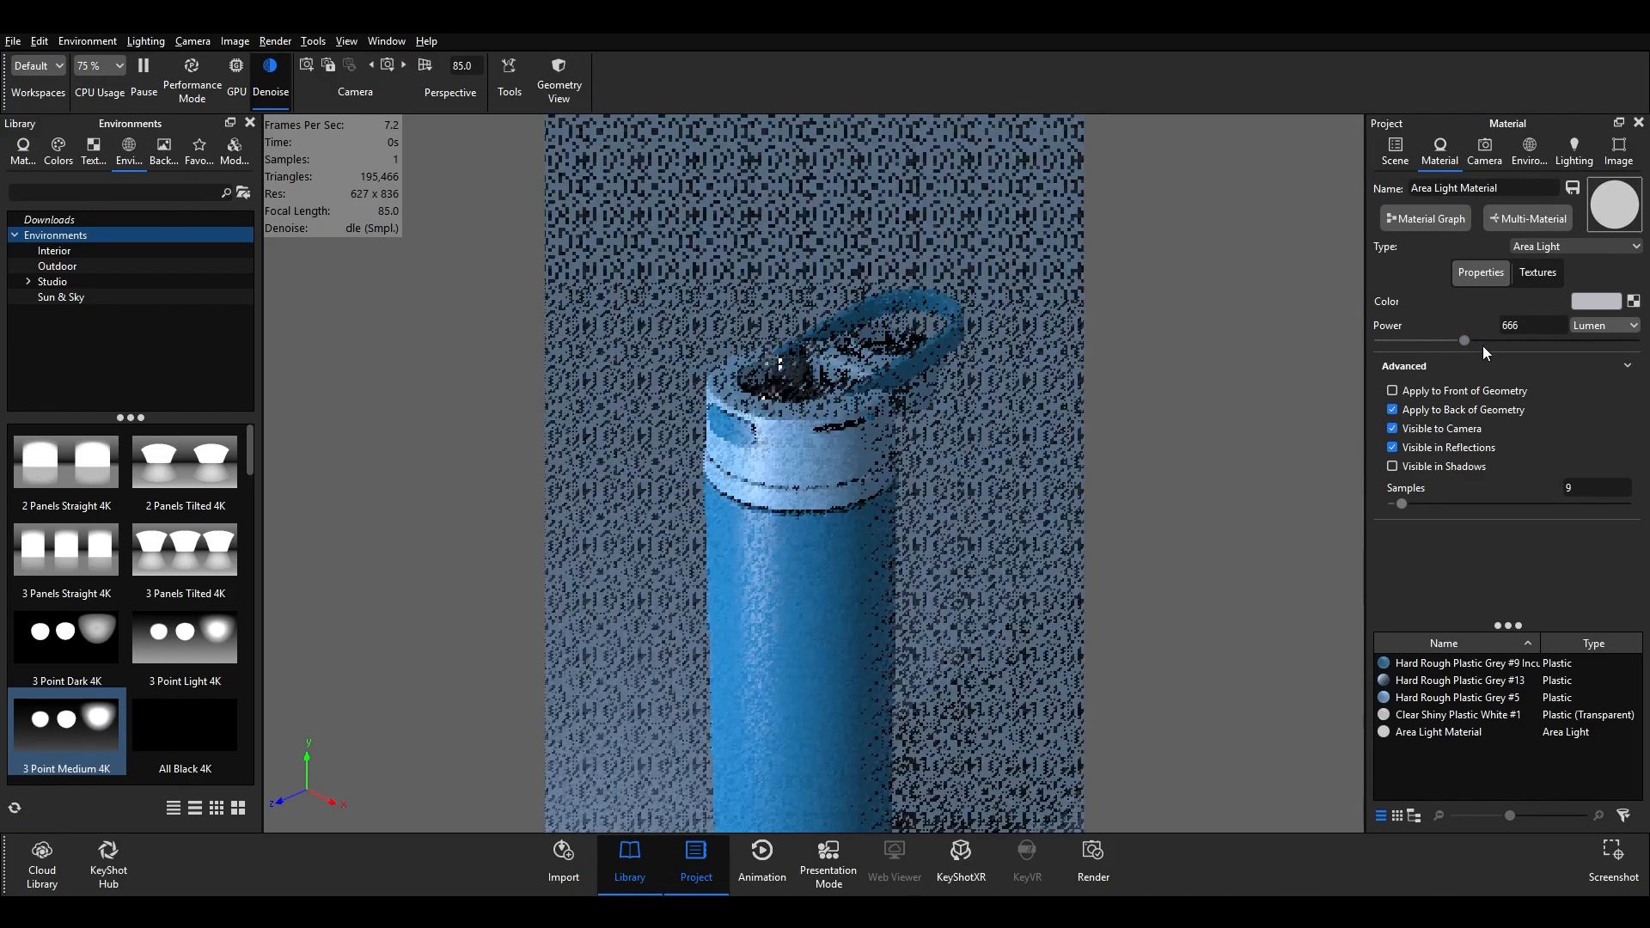
left_click(1511, 325)
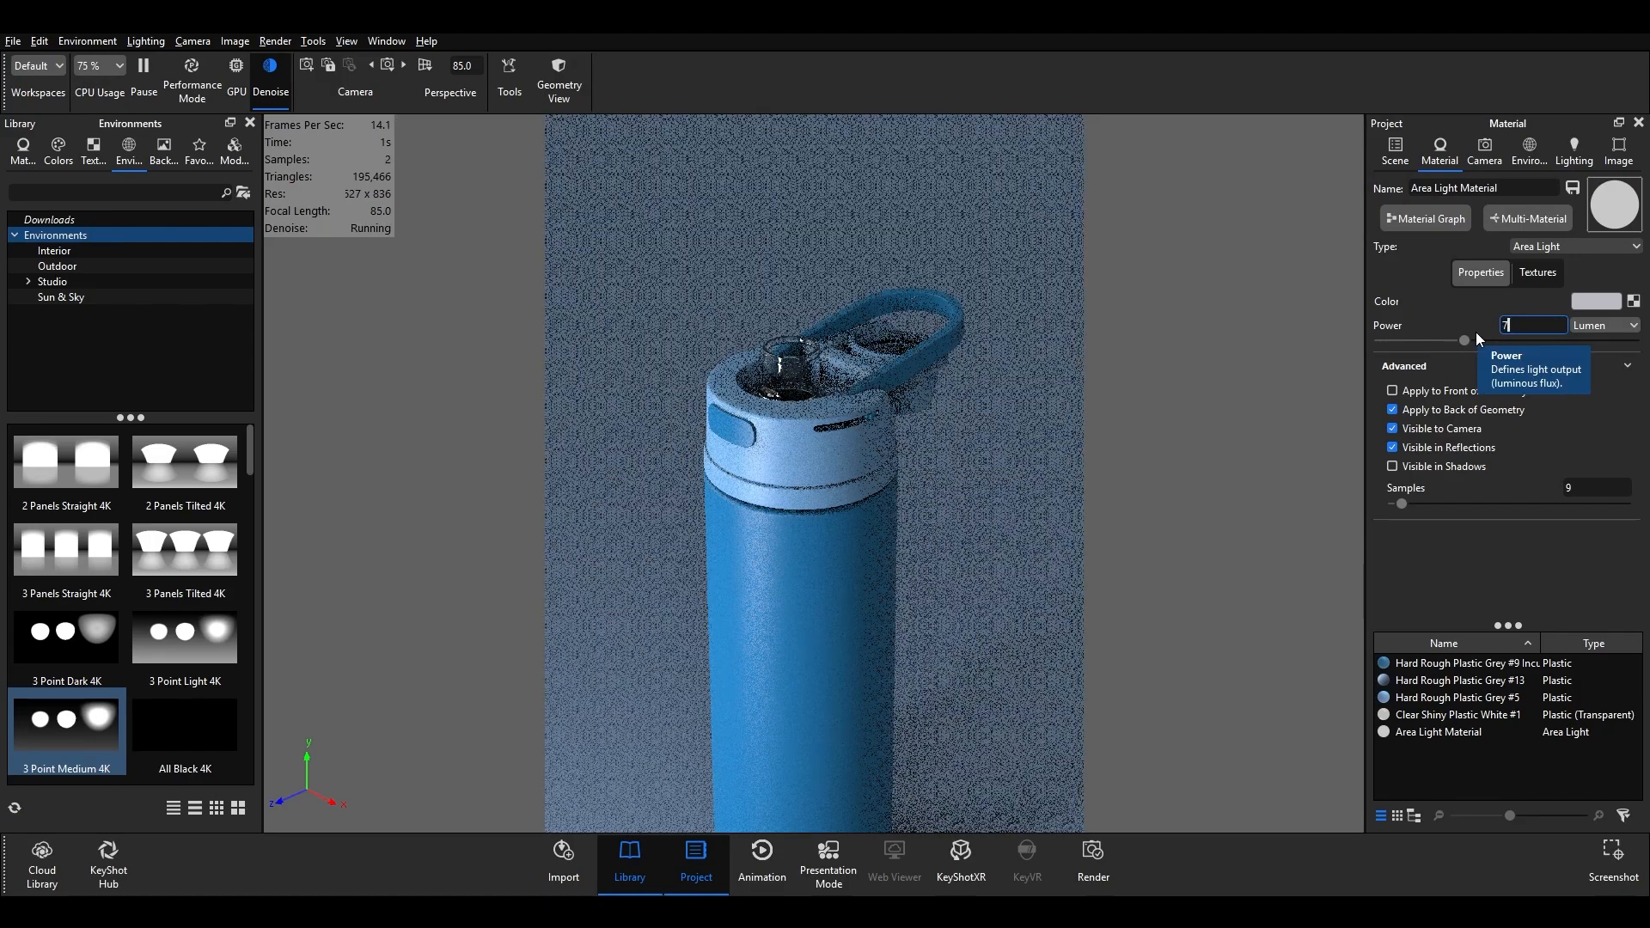
type("700")
key("Return")
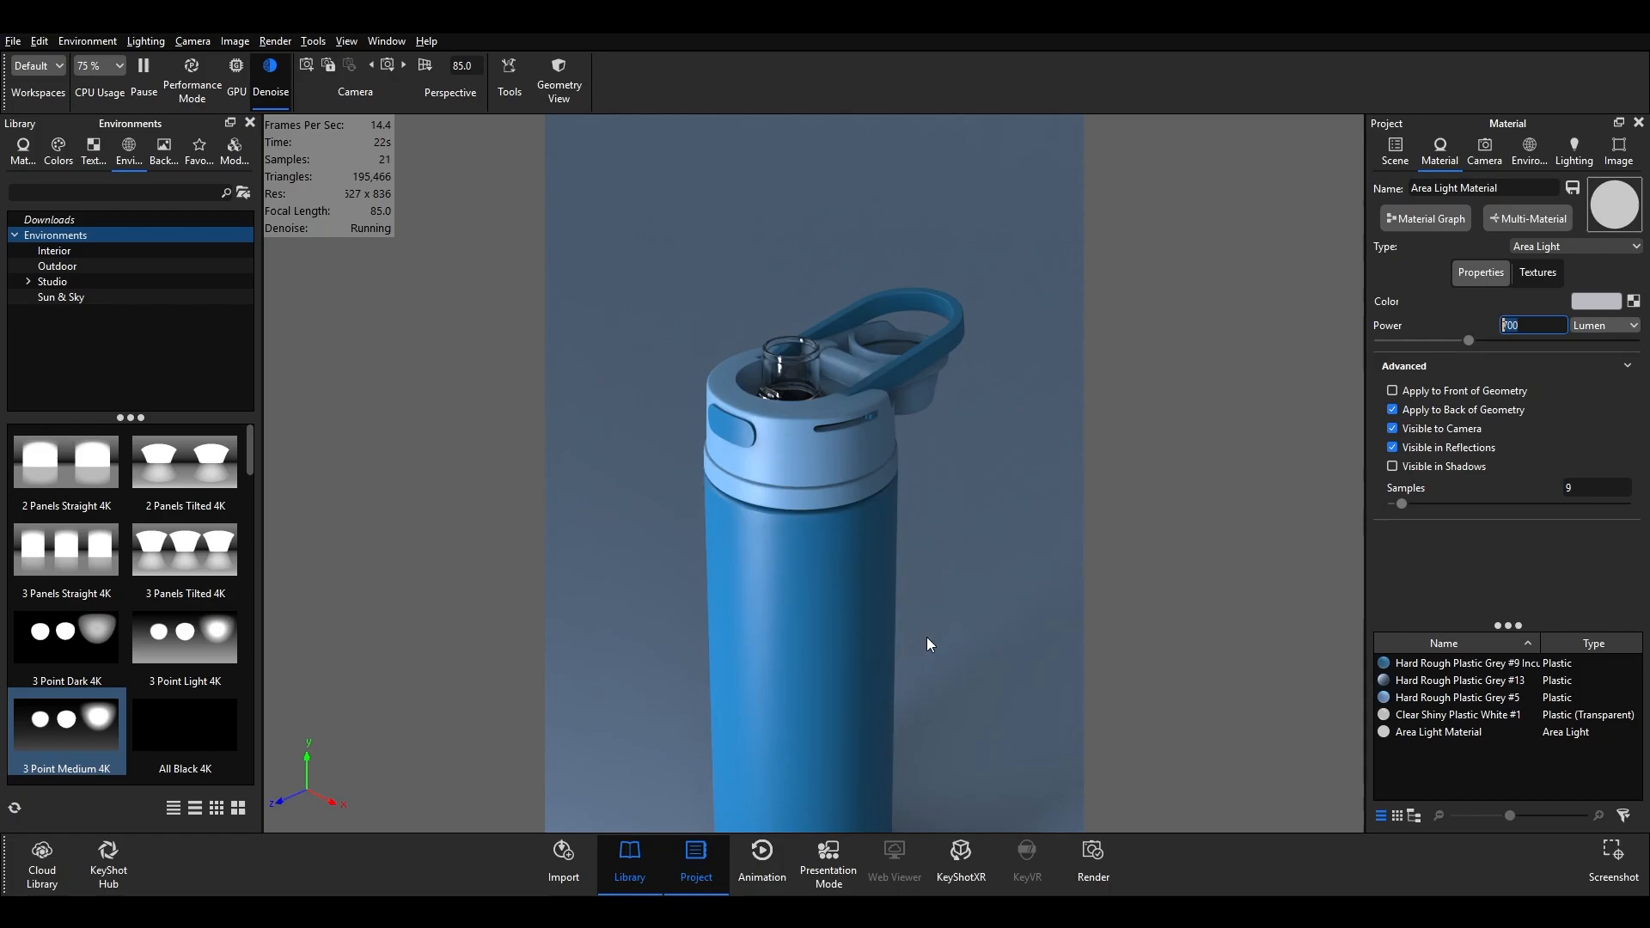
- Test the area light emitting from the front, back and both sides of its geometry, then return to back only
scroll(929, 637, "up", 3)
scroll(929, 637, "down", 9)
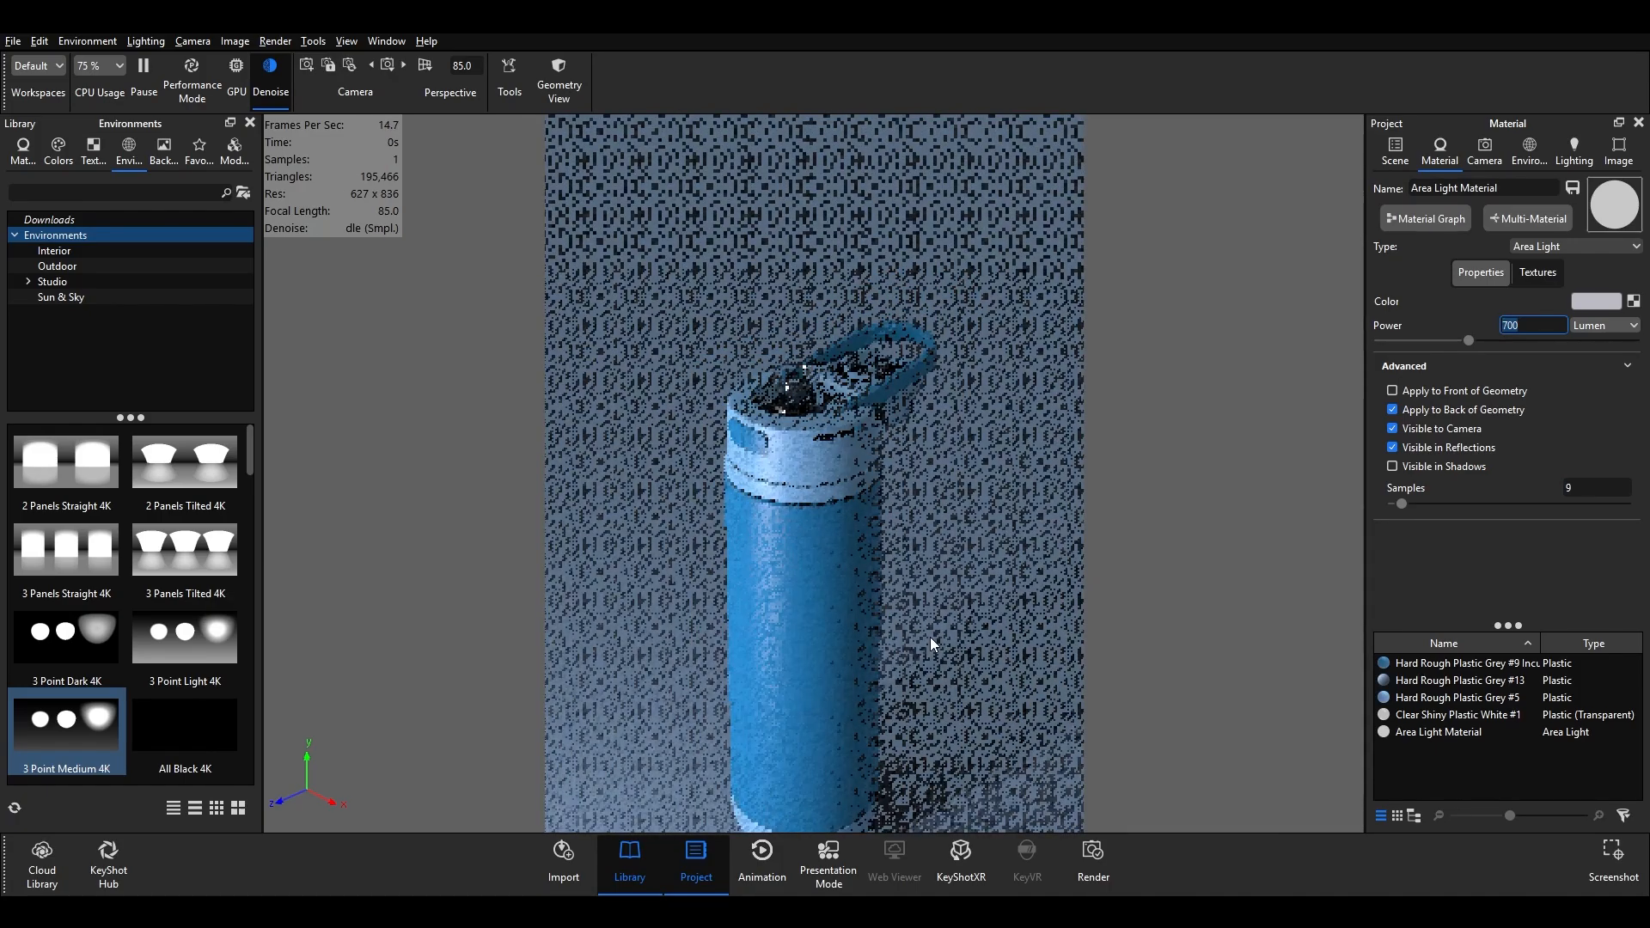
scroll(929, 637, "down", 5)
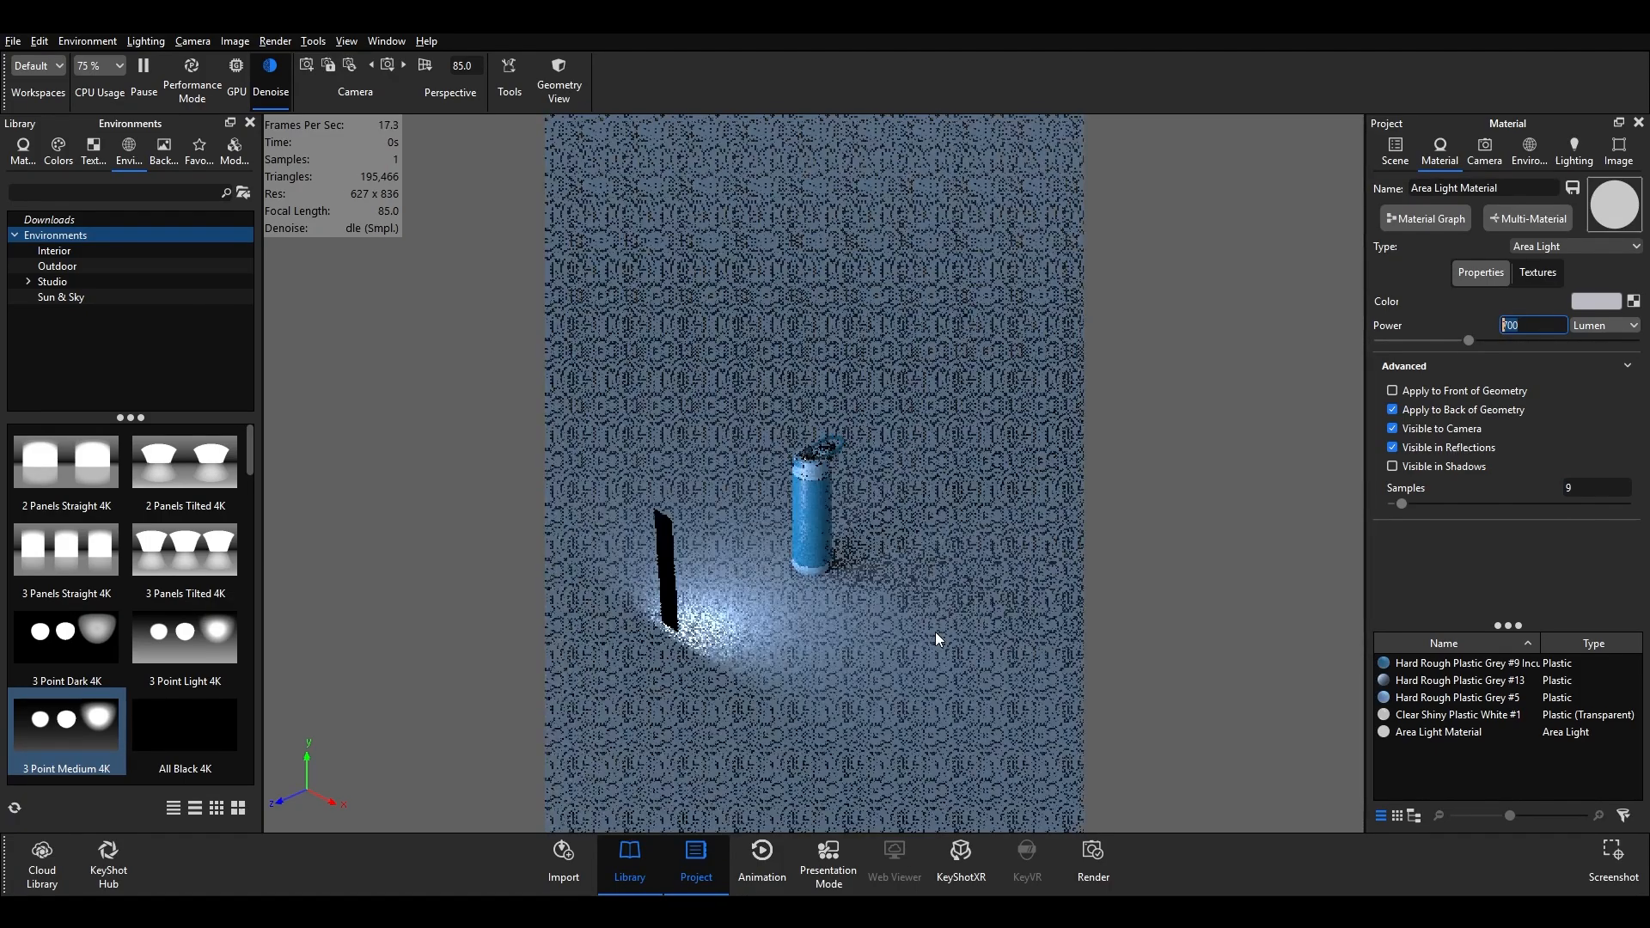
left_click(1393, 391)
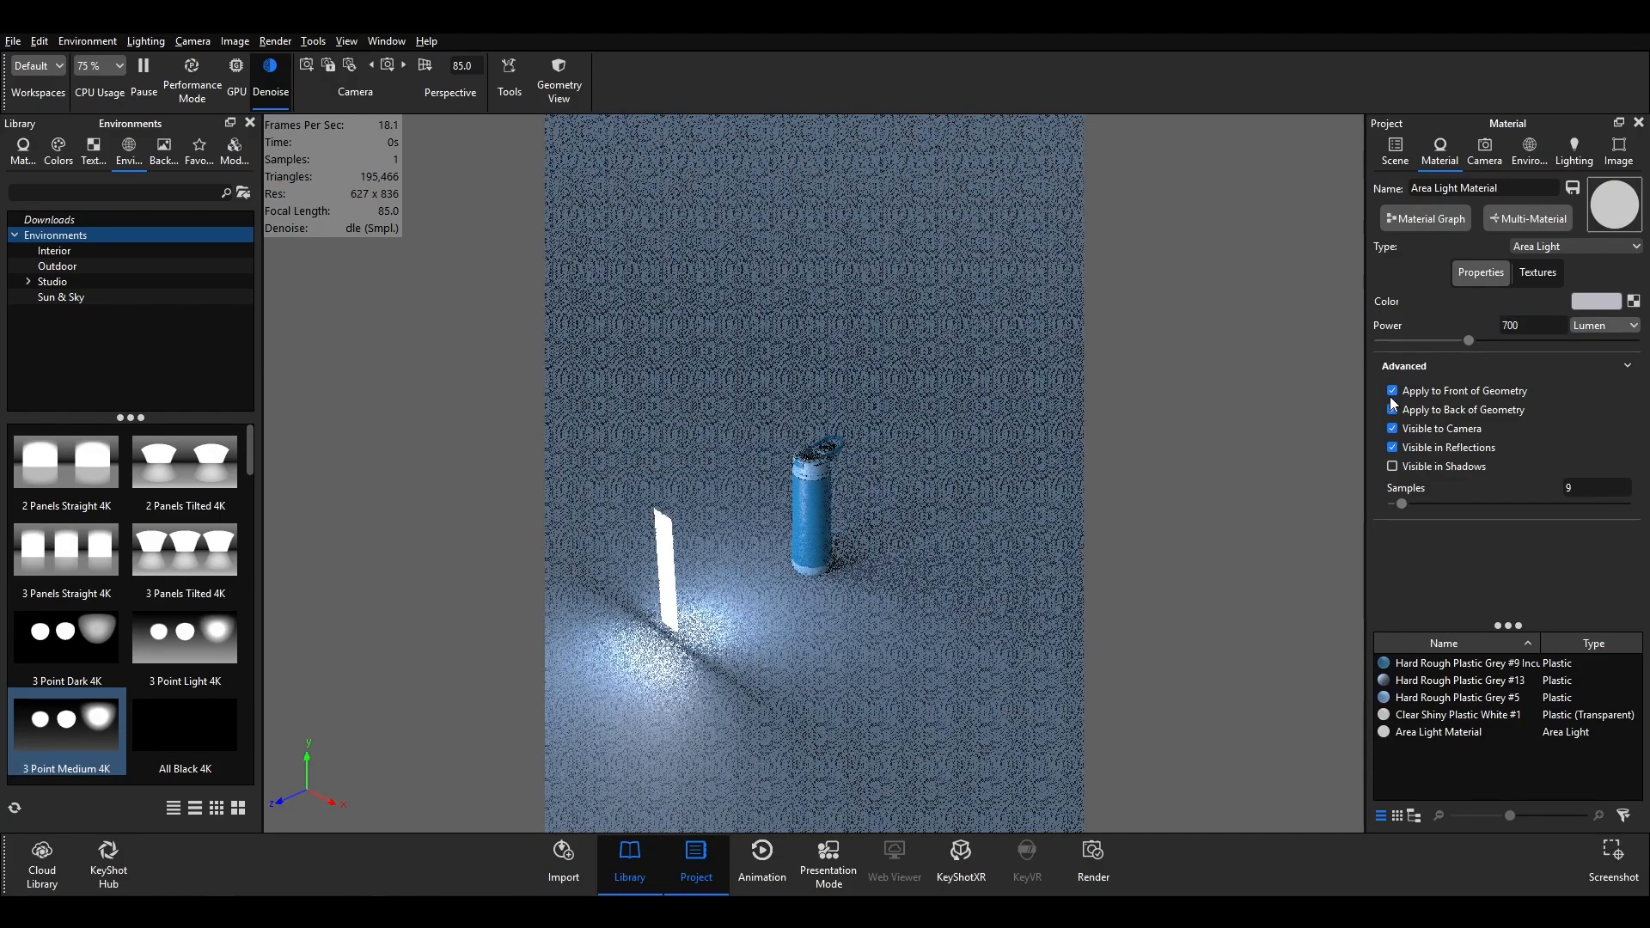
left_click(1393, 410)
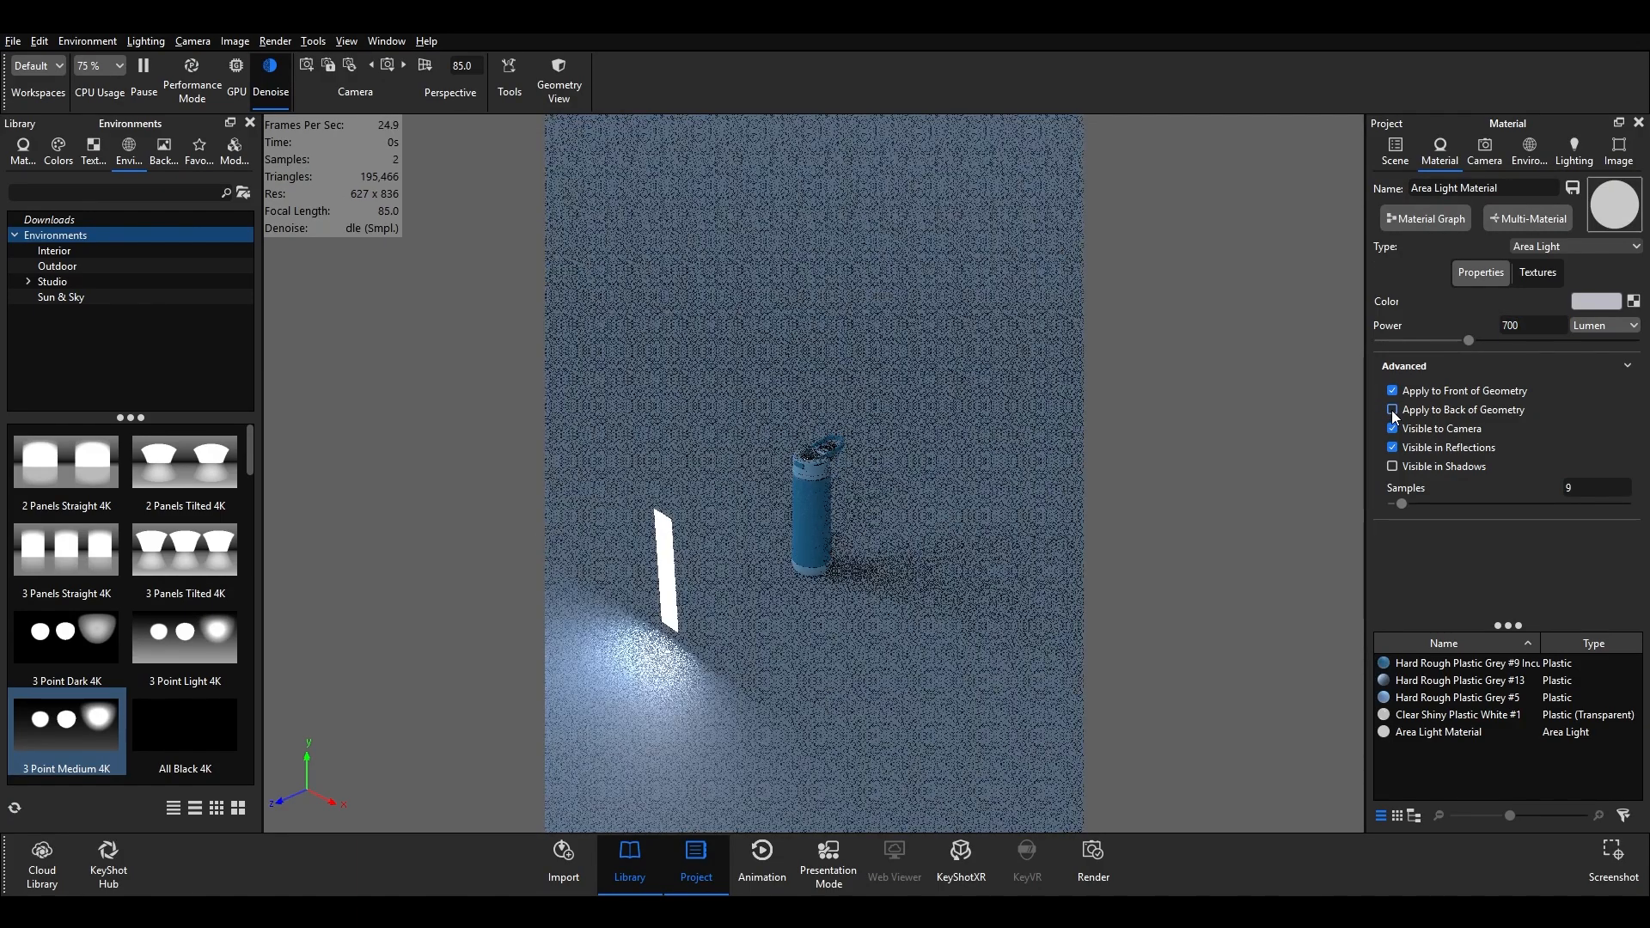
left_click(1393, 410)
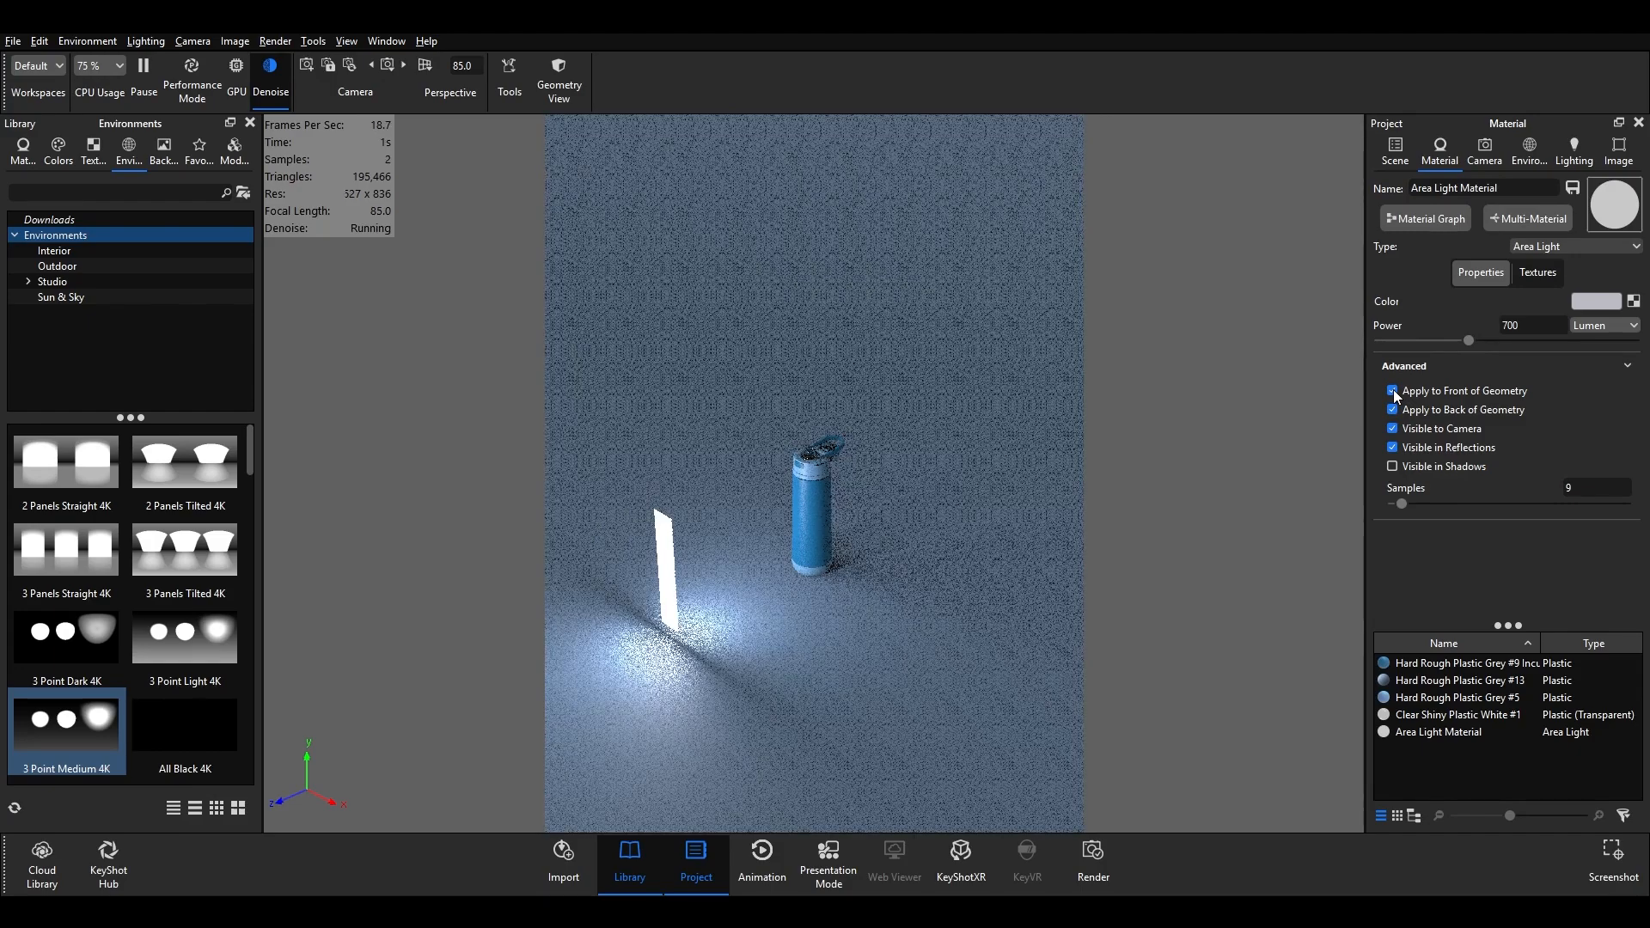
left_click(1393, 391)
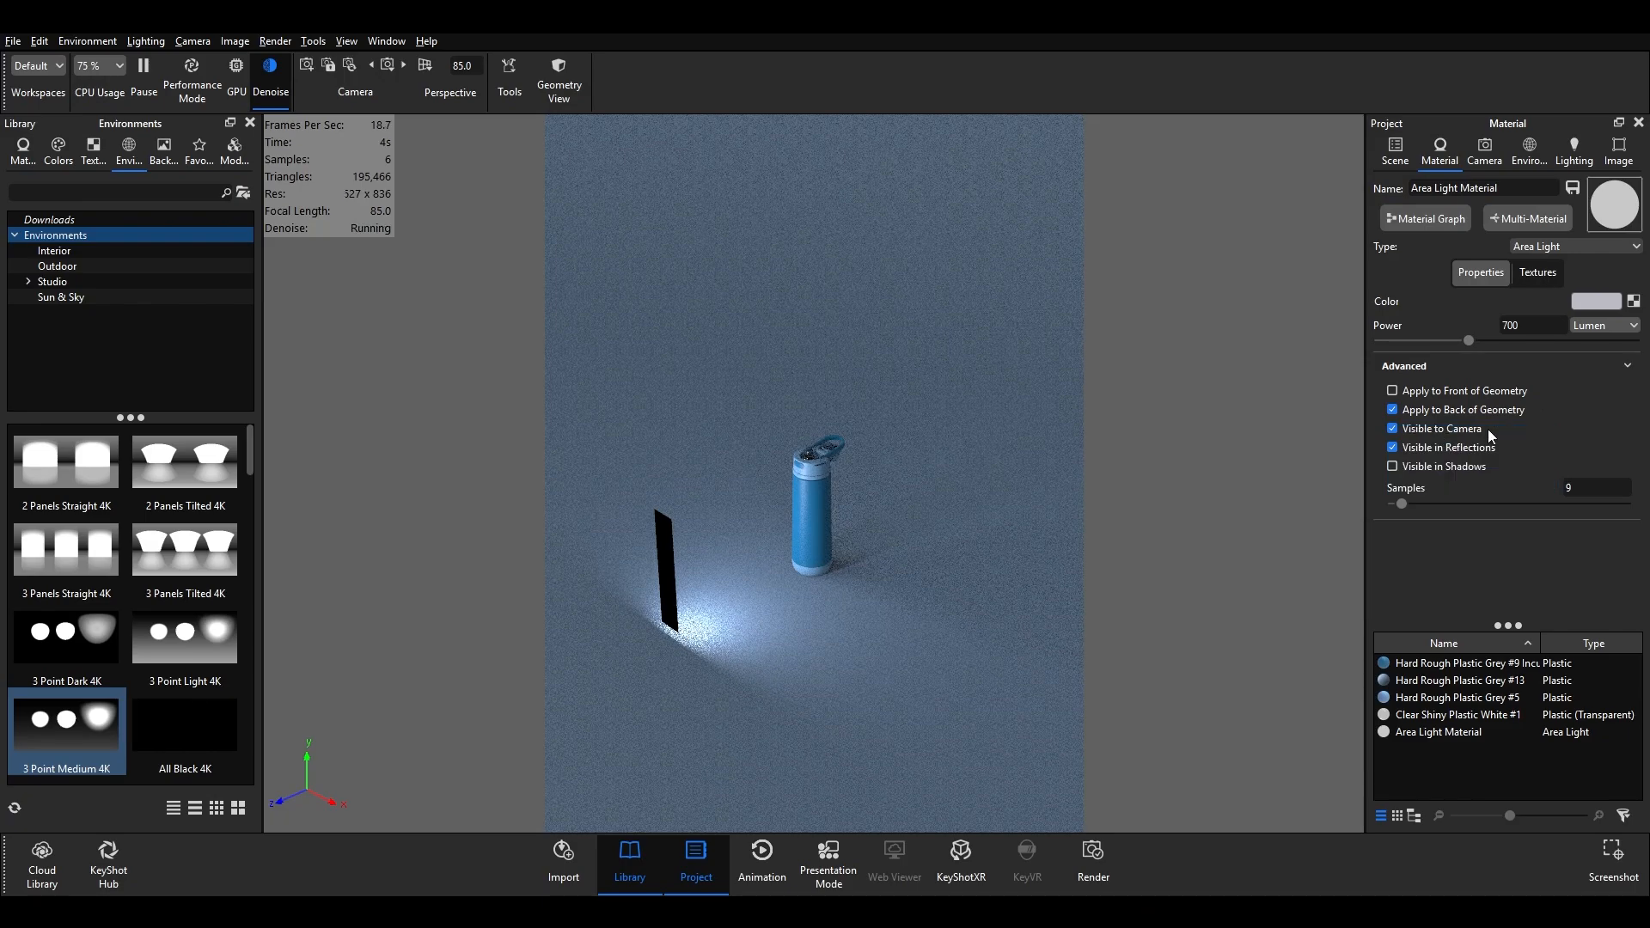
- Test the area light's Visible to Camera, Visible in Reflections and Visible in Shadows options, restoring each one, and check its samples setting
left_click(1393, 429)
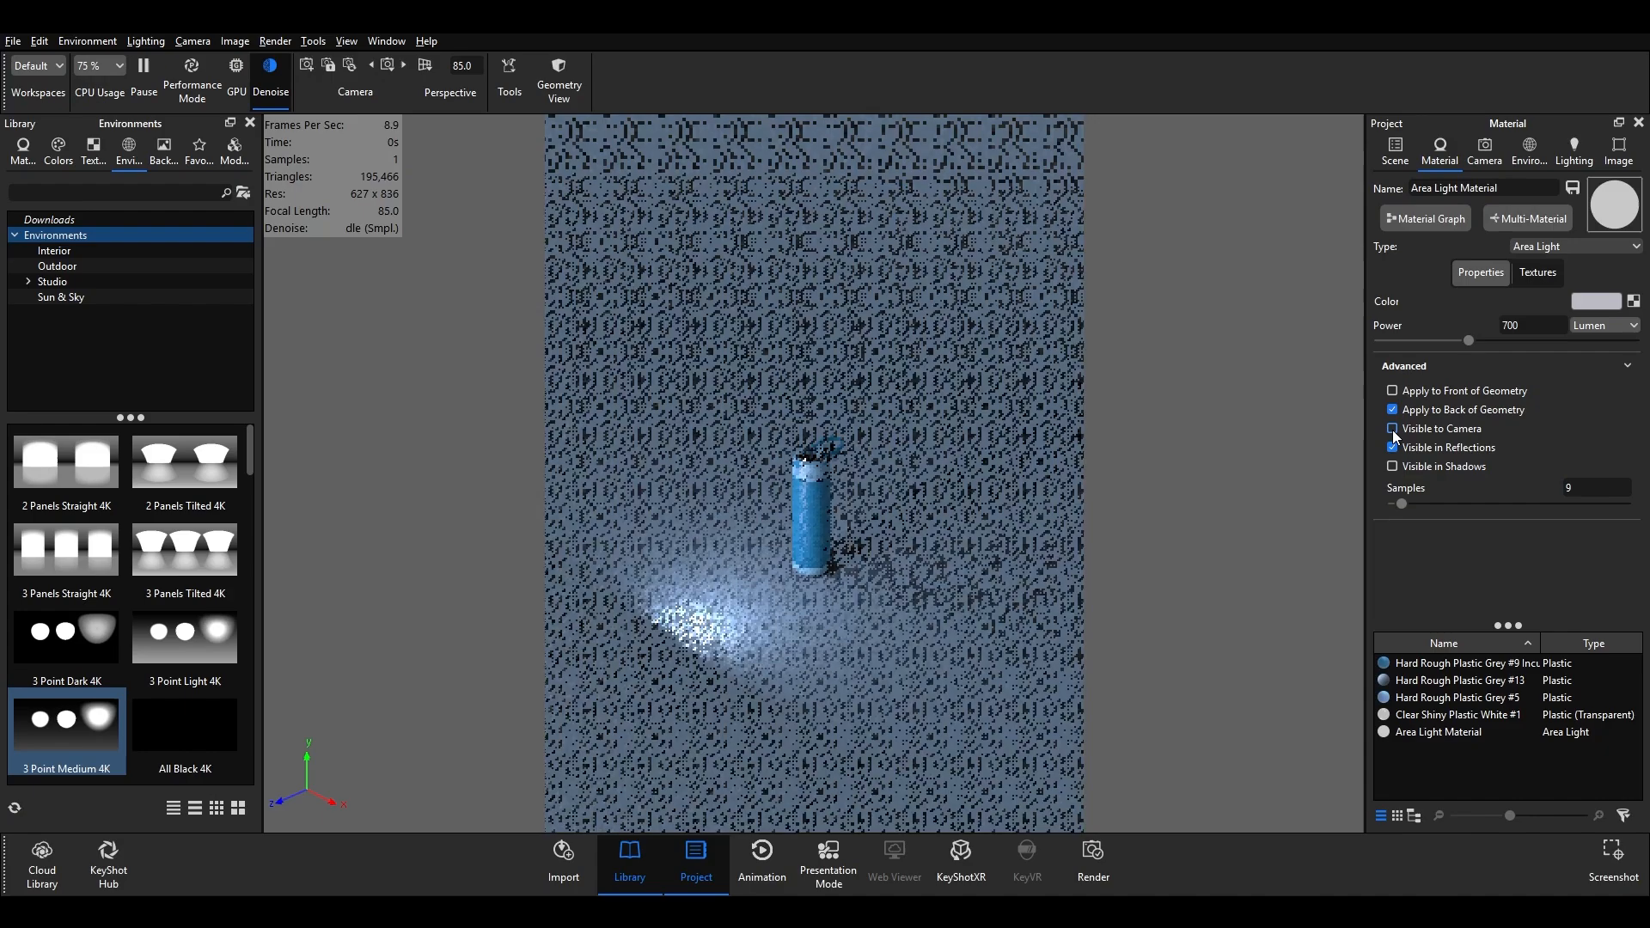
left_click(1393, 429)
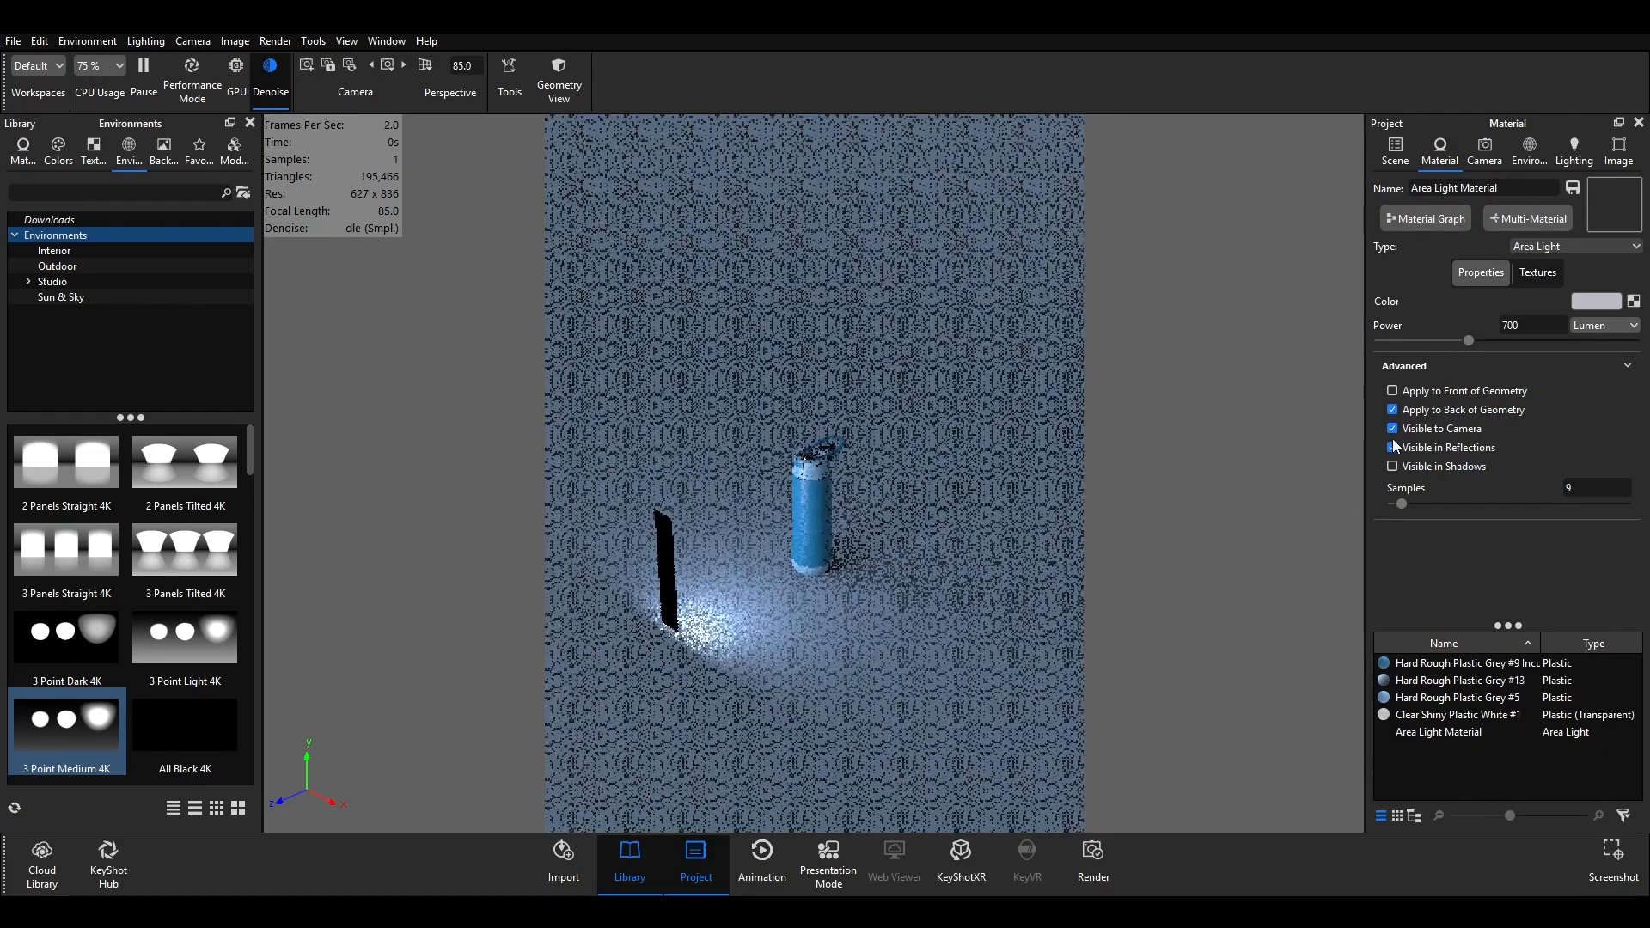
left_click(1392, 448)
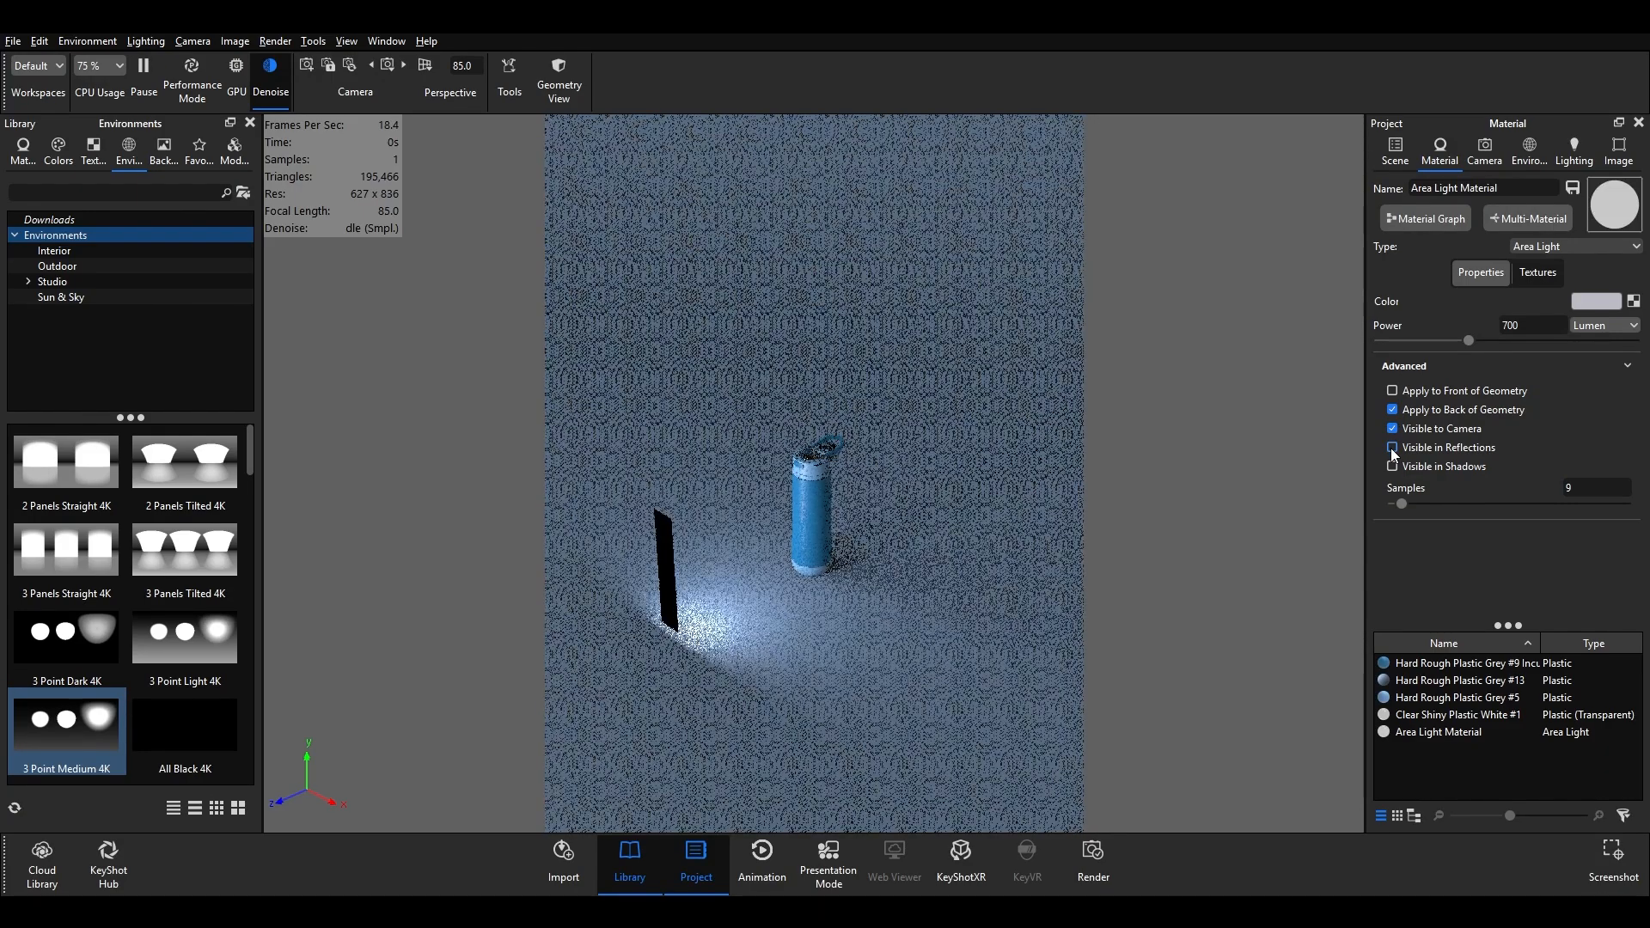
left_click(1392, 447)
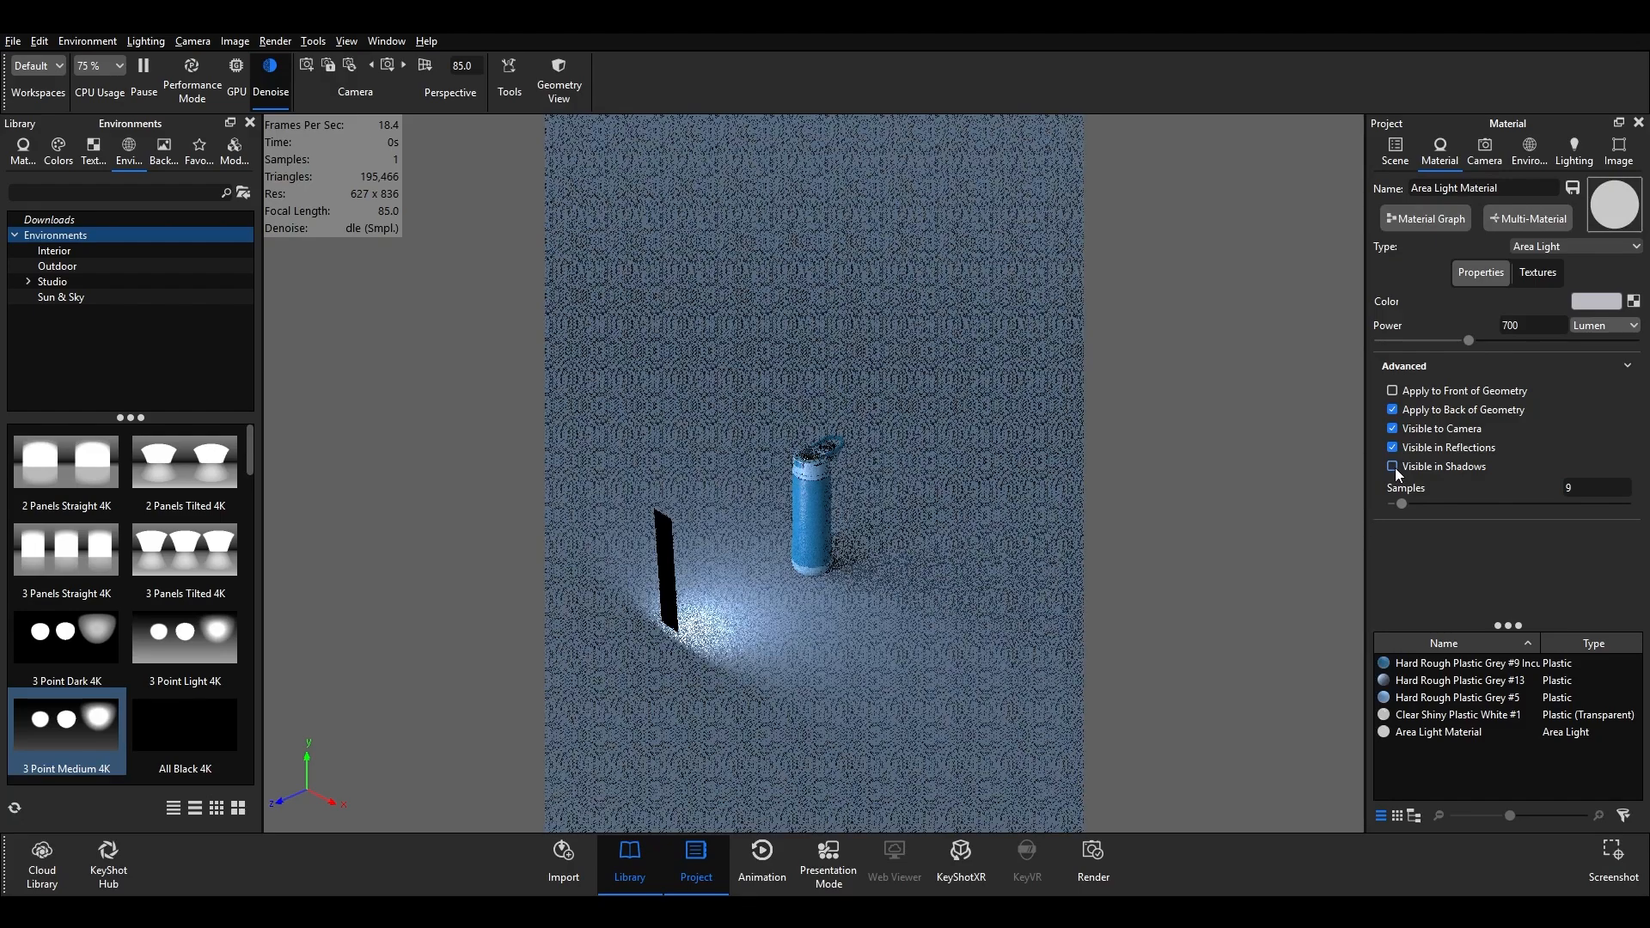
left_click(1393, 466)
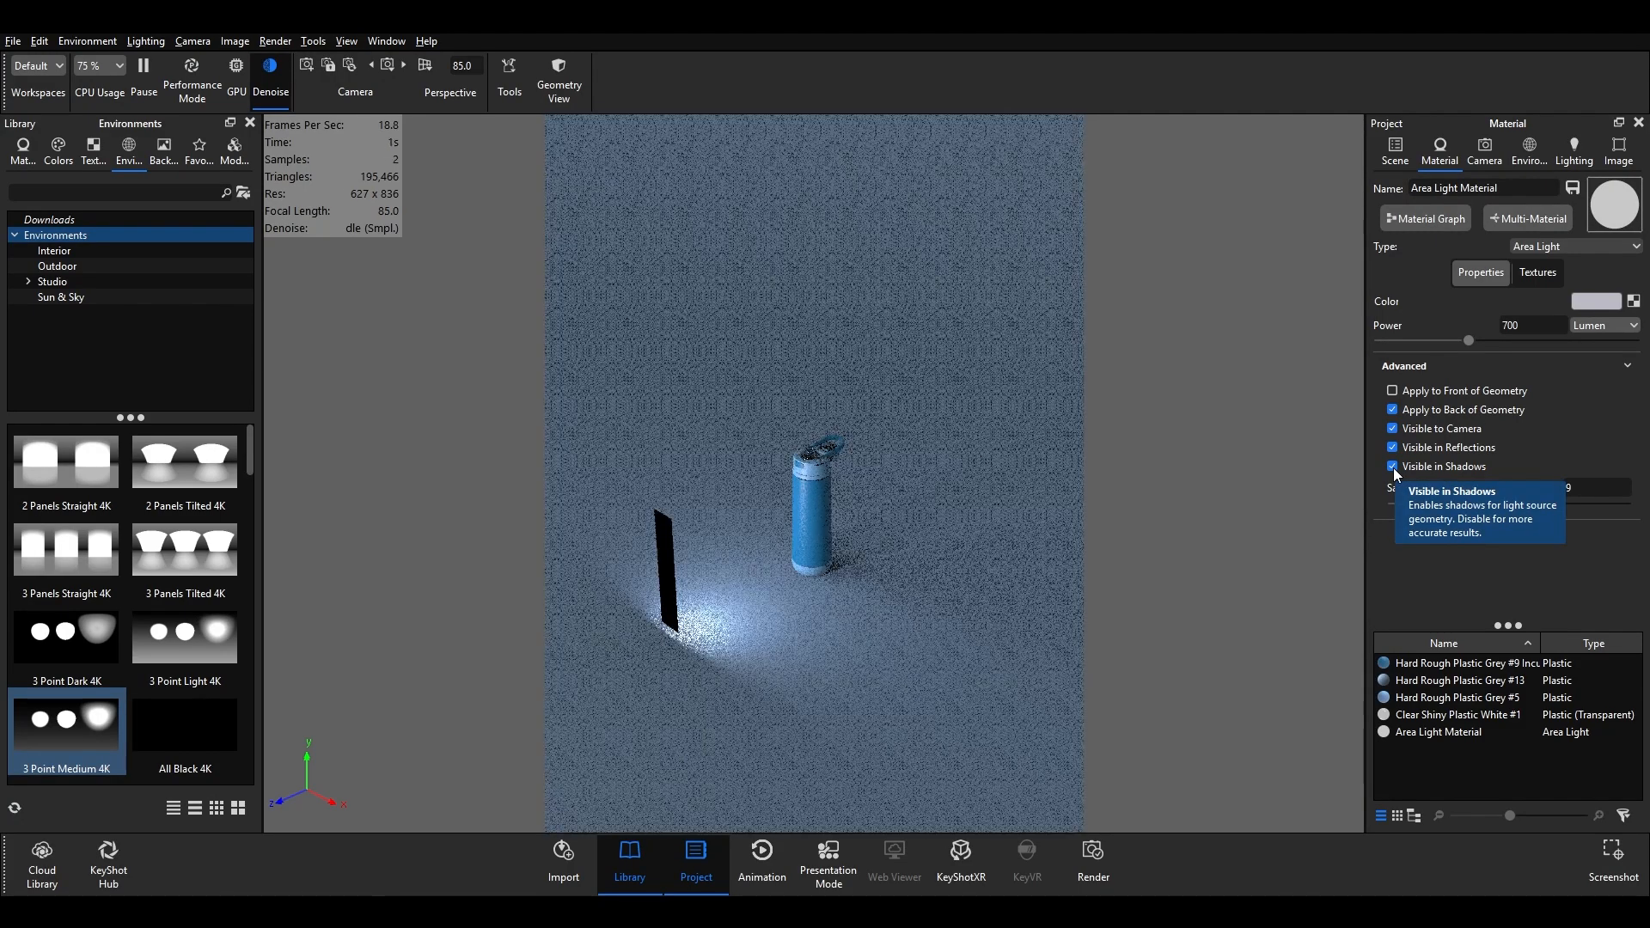
left_click(1393, 466)
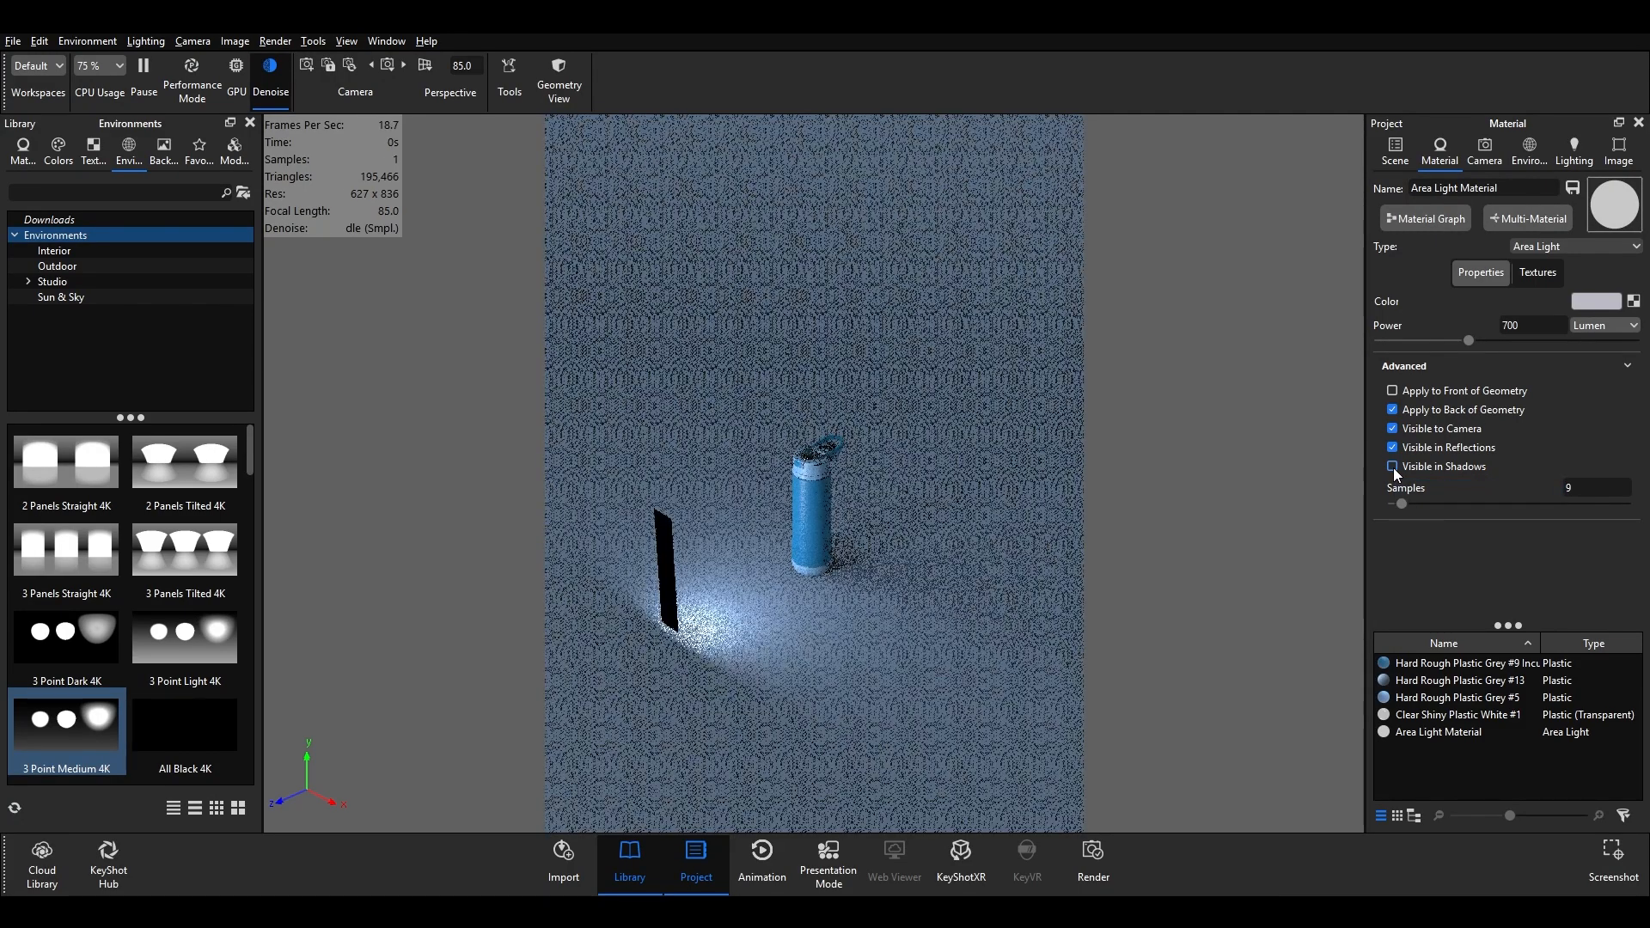
double_click(1566, 488)
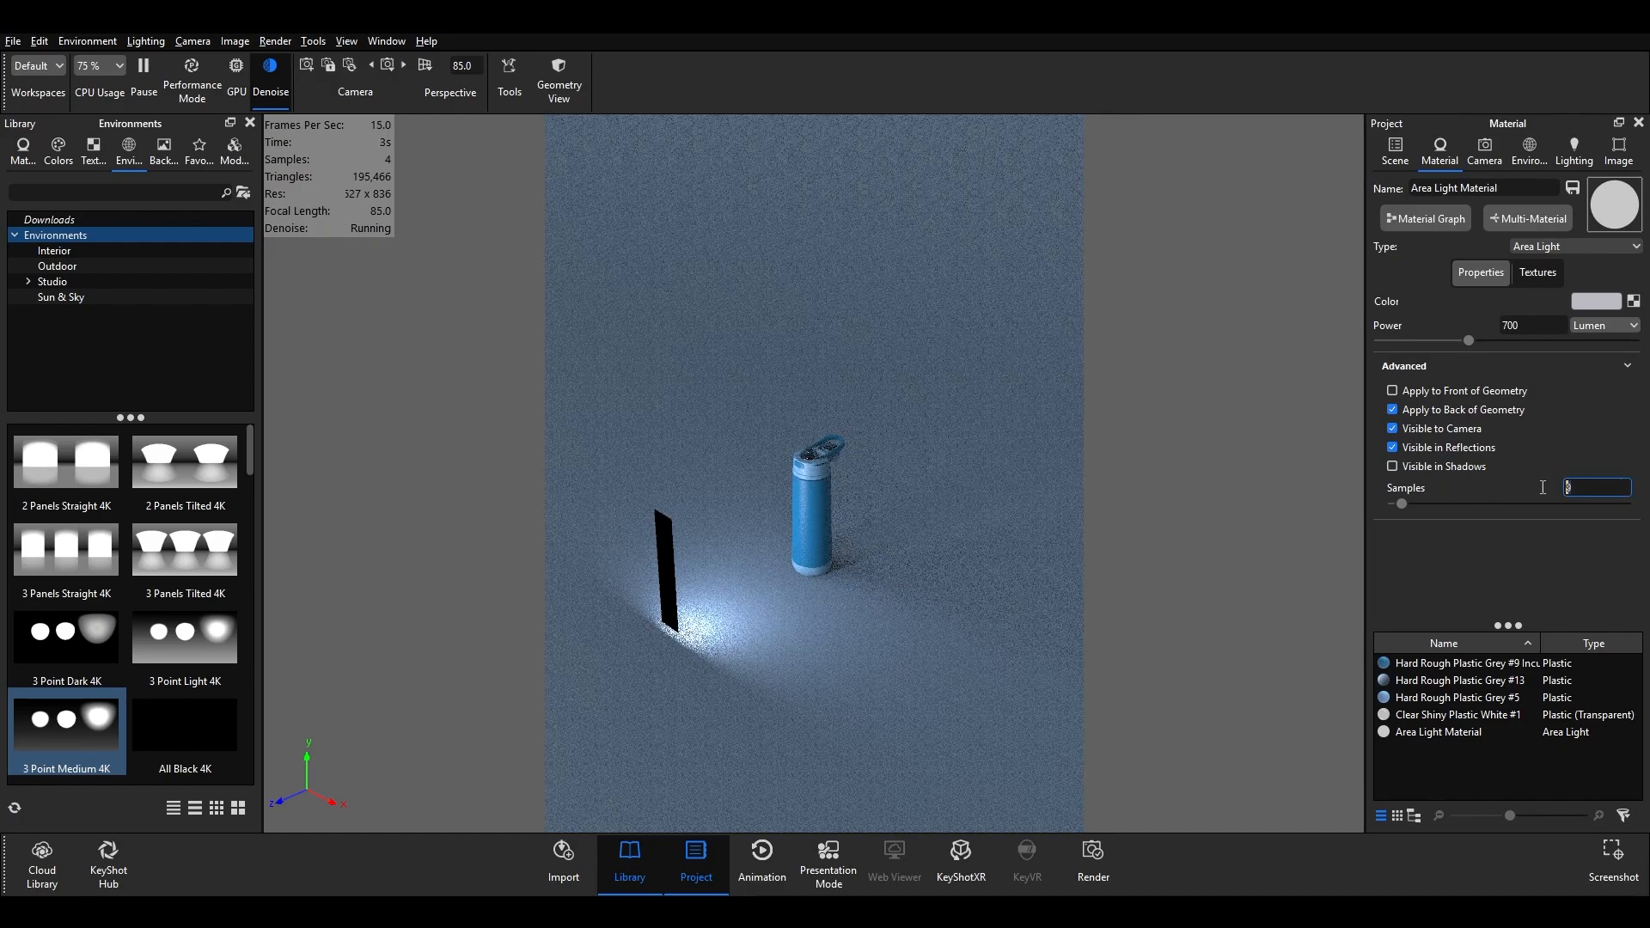
left_click(1518, 569)
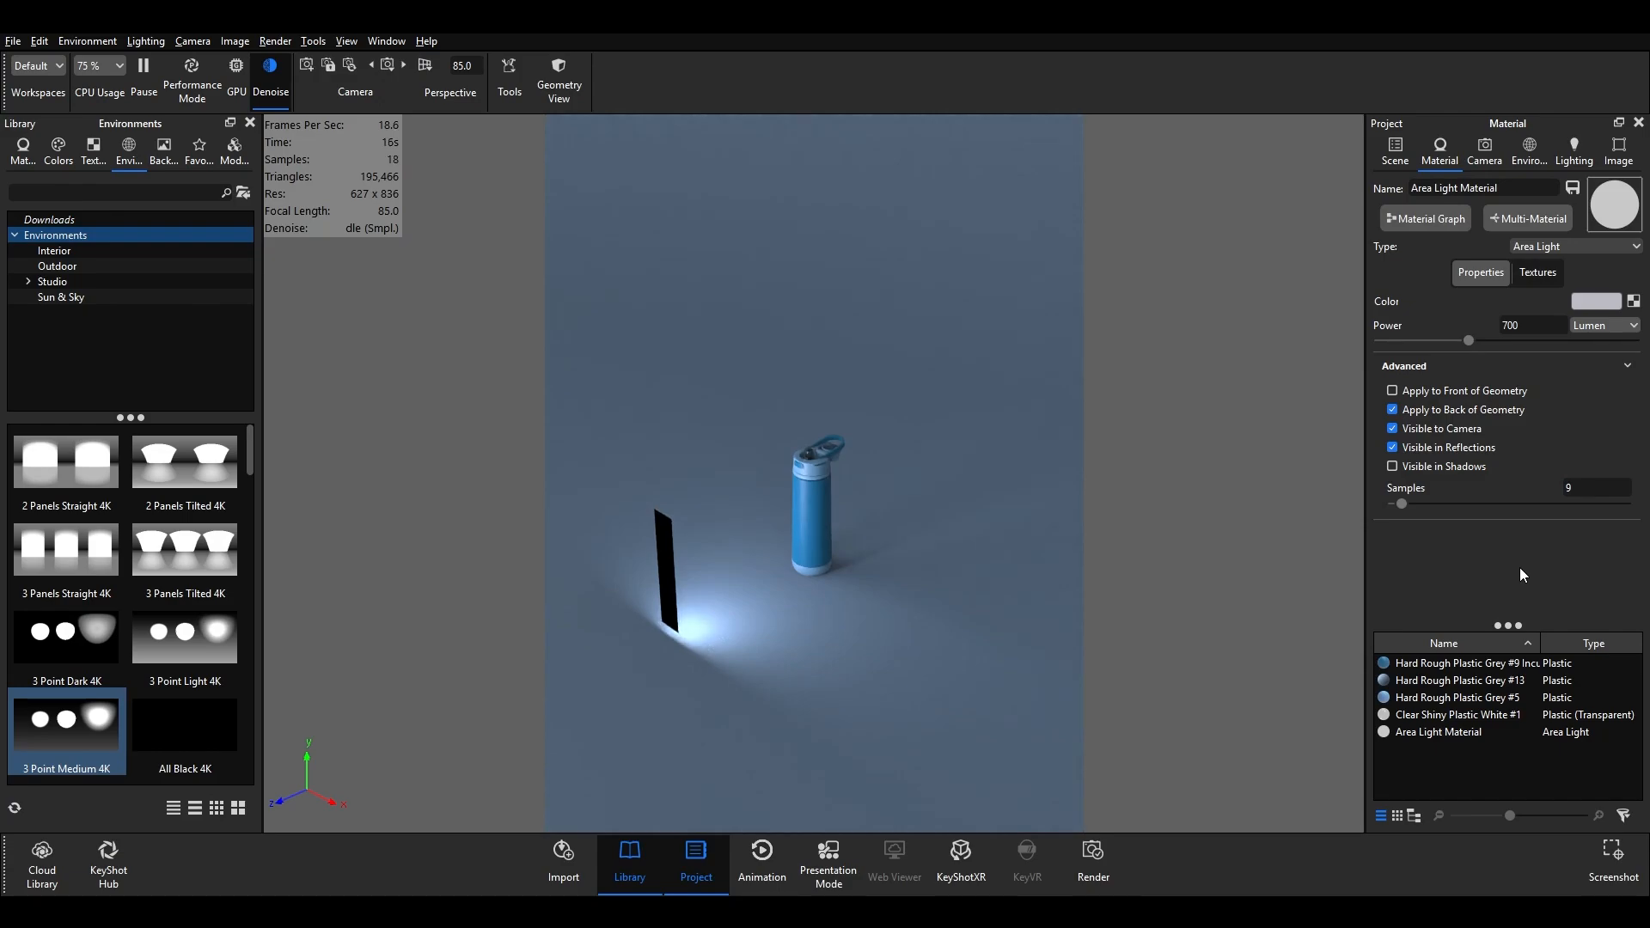
- Restore the saved camera view and duplicate the area light in the scene
left_click(1493, 158)
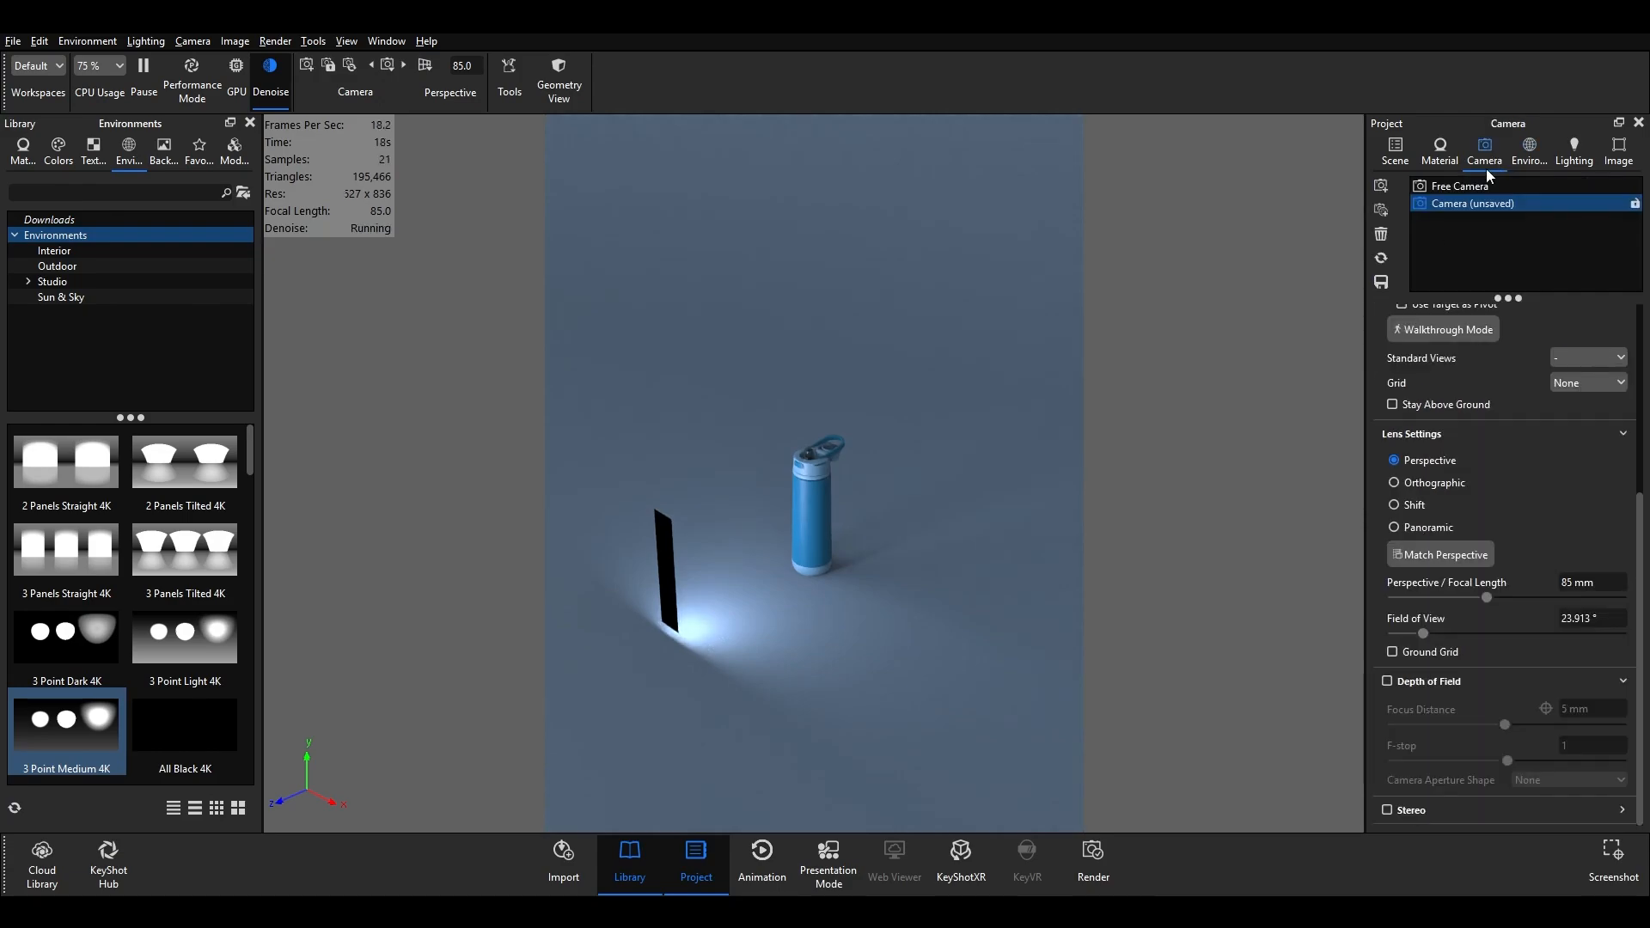
left_click(1382, 257)
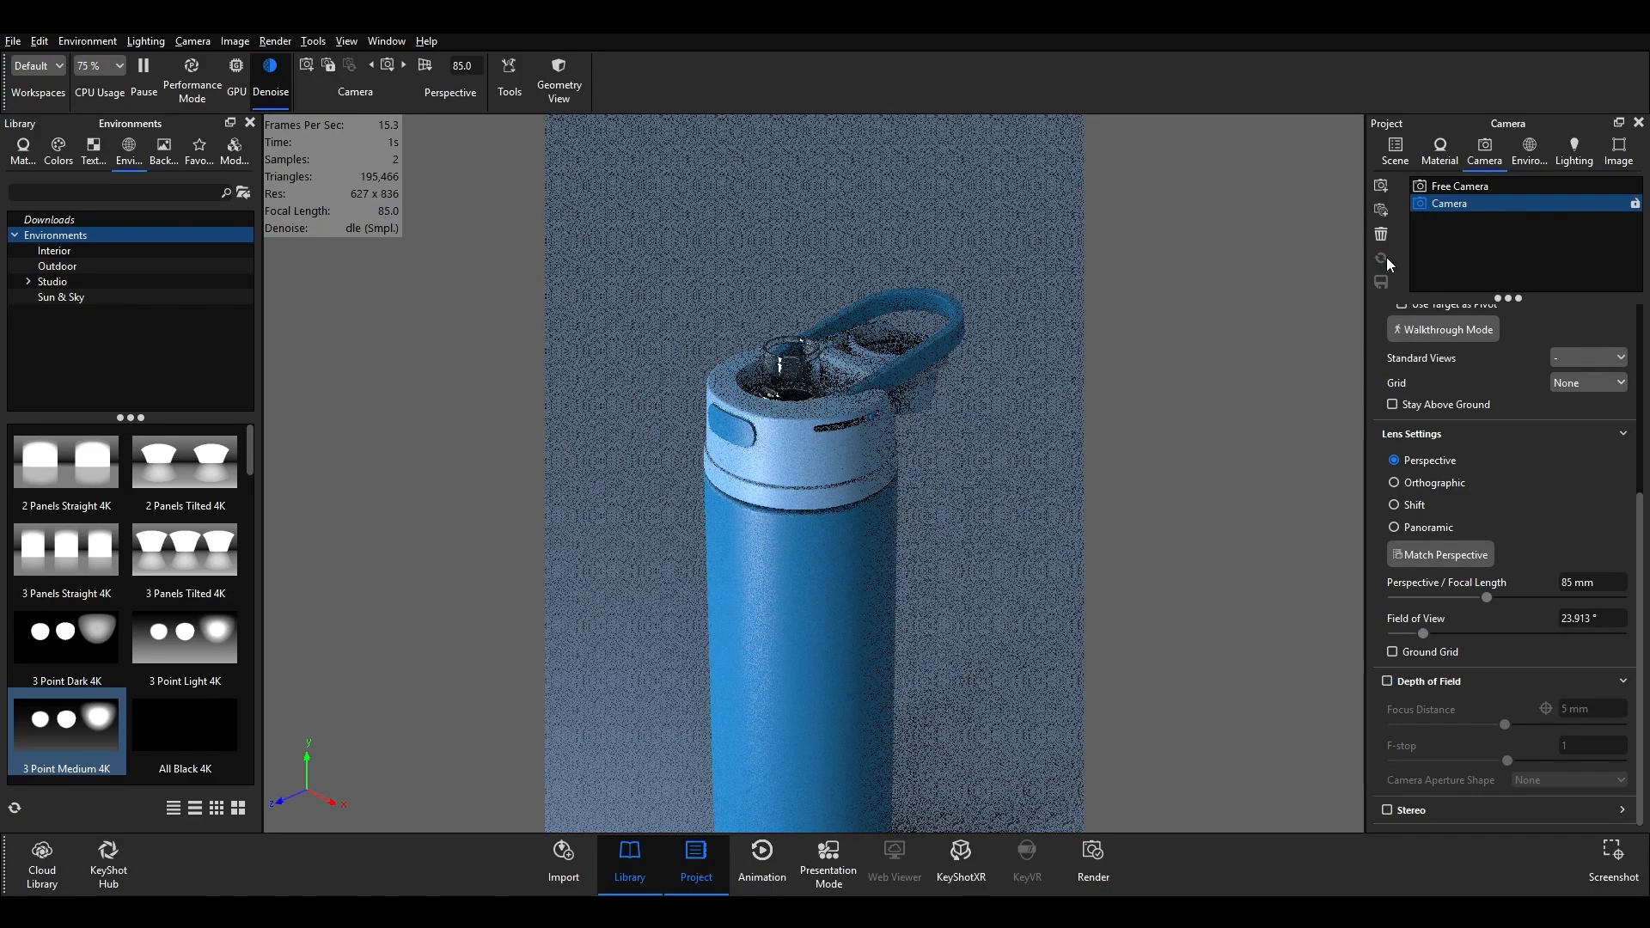
left_click(1400, 157)
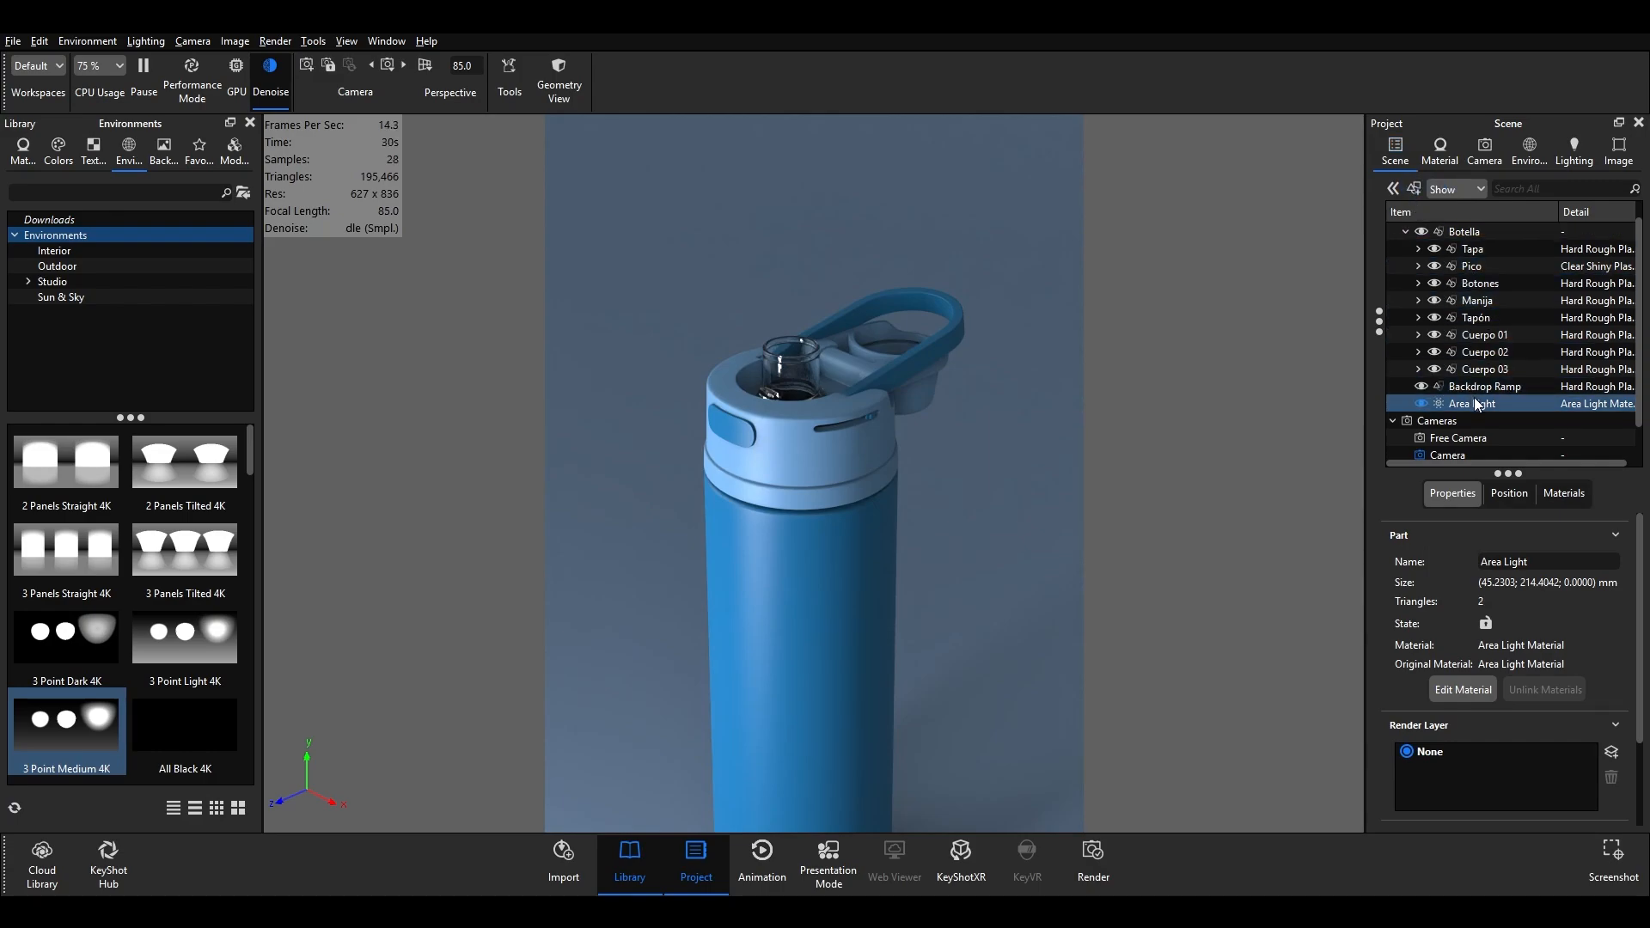
mouse_move(1491, 409)
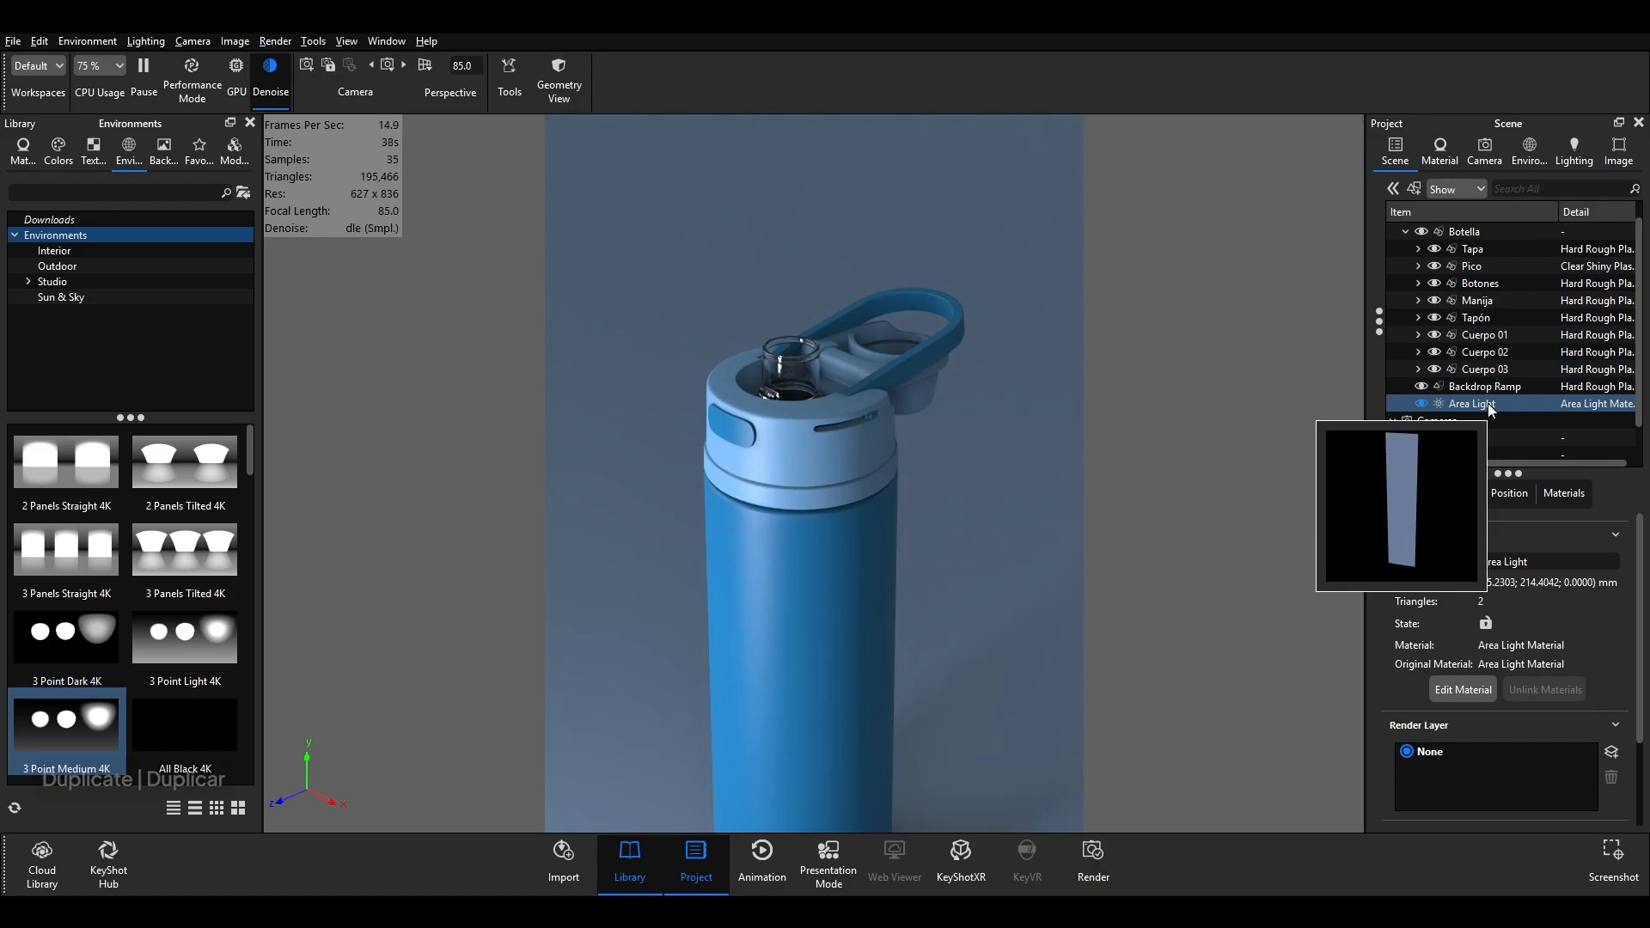
right_click(1491, 409)
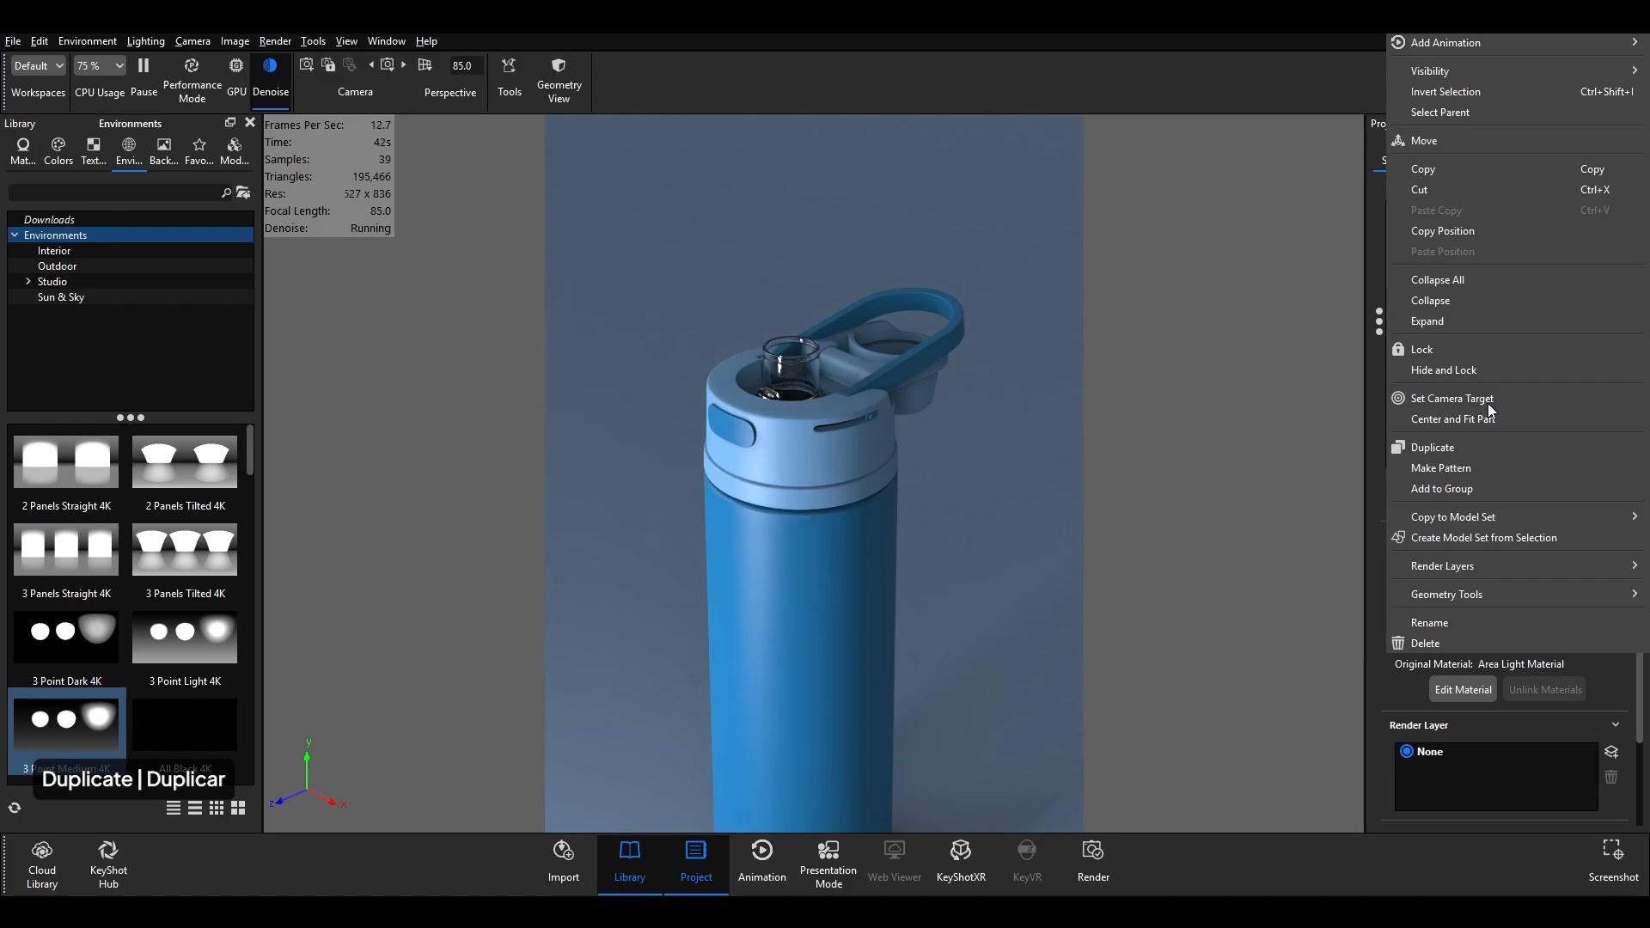
left_click(1443, 449)
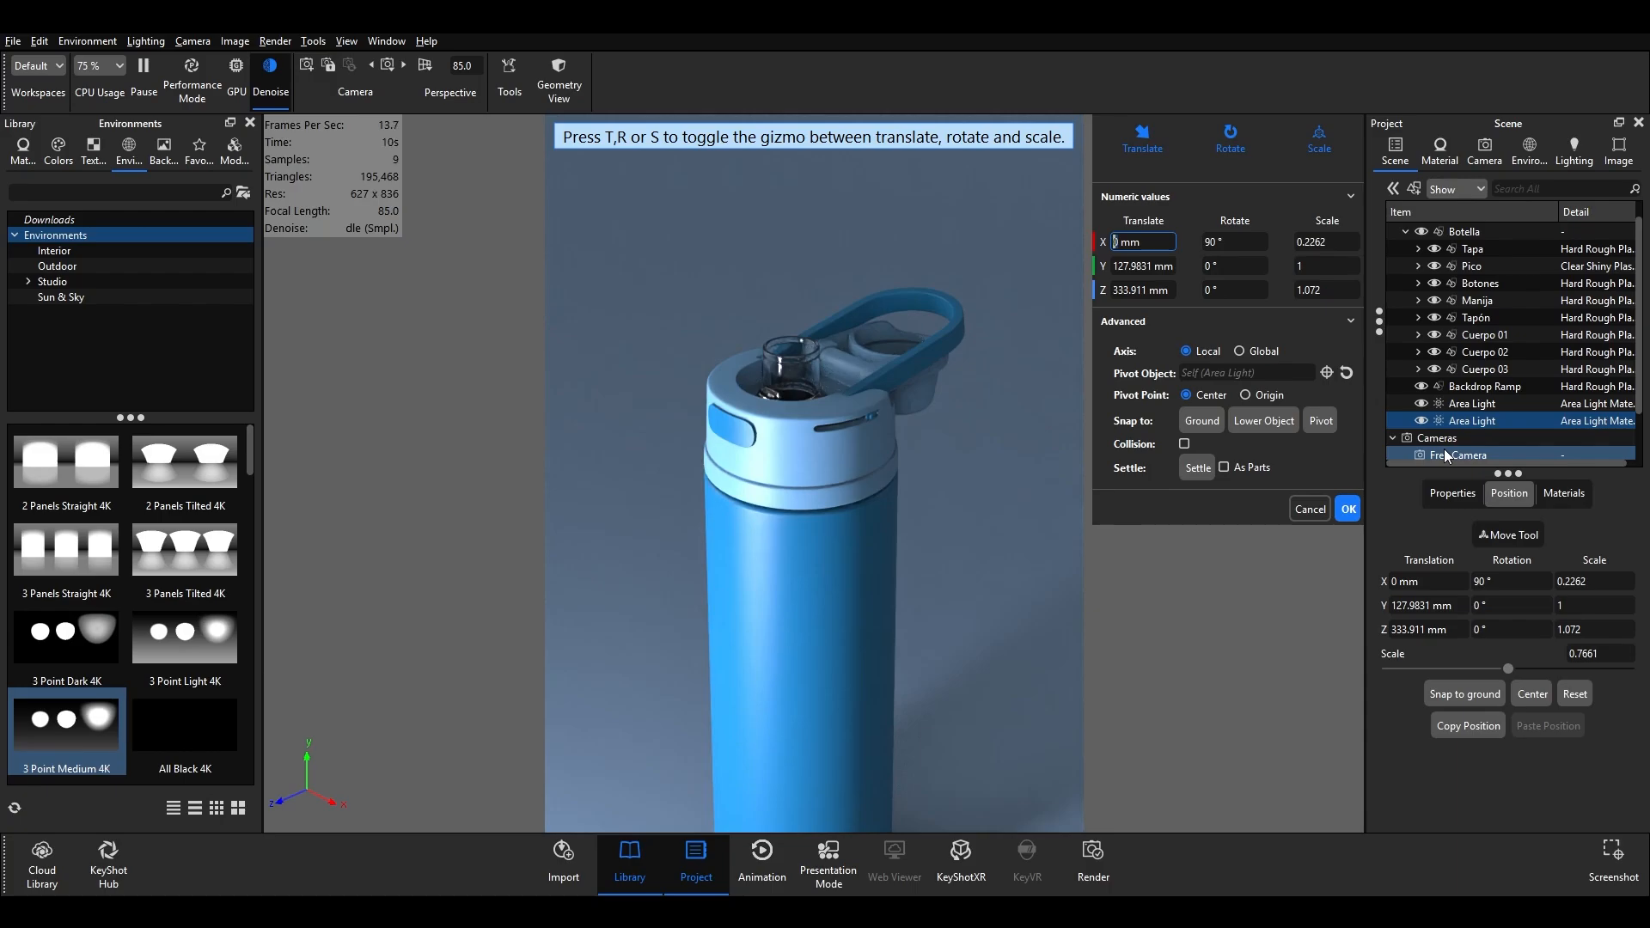
scroll(943, 549, "down", 8)
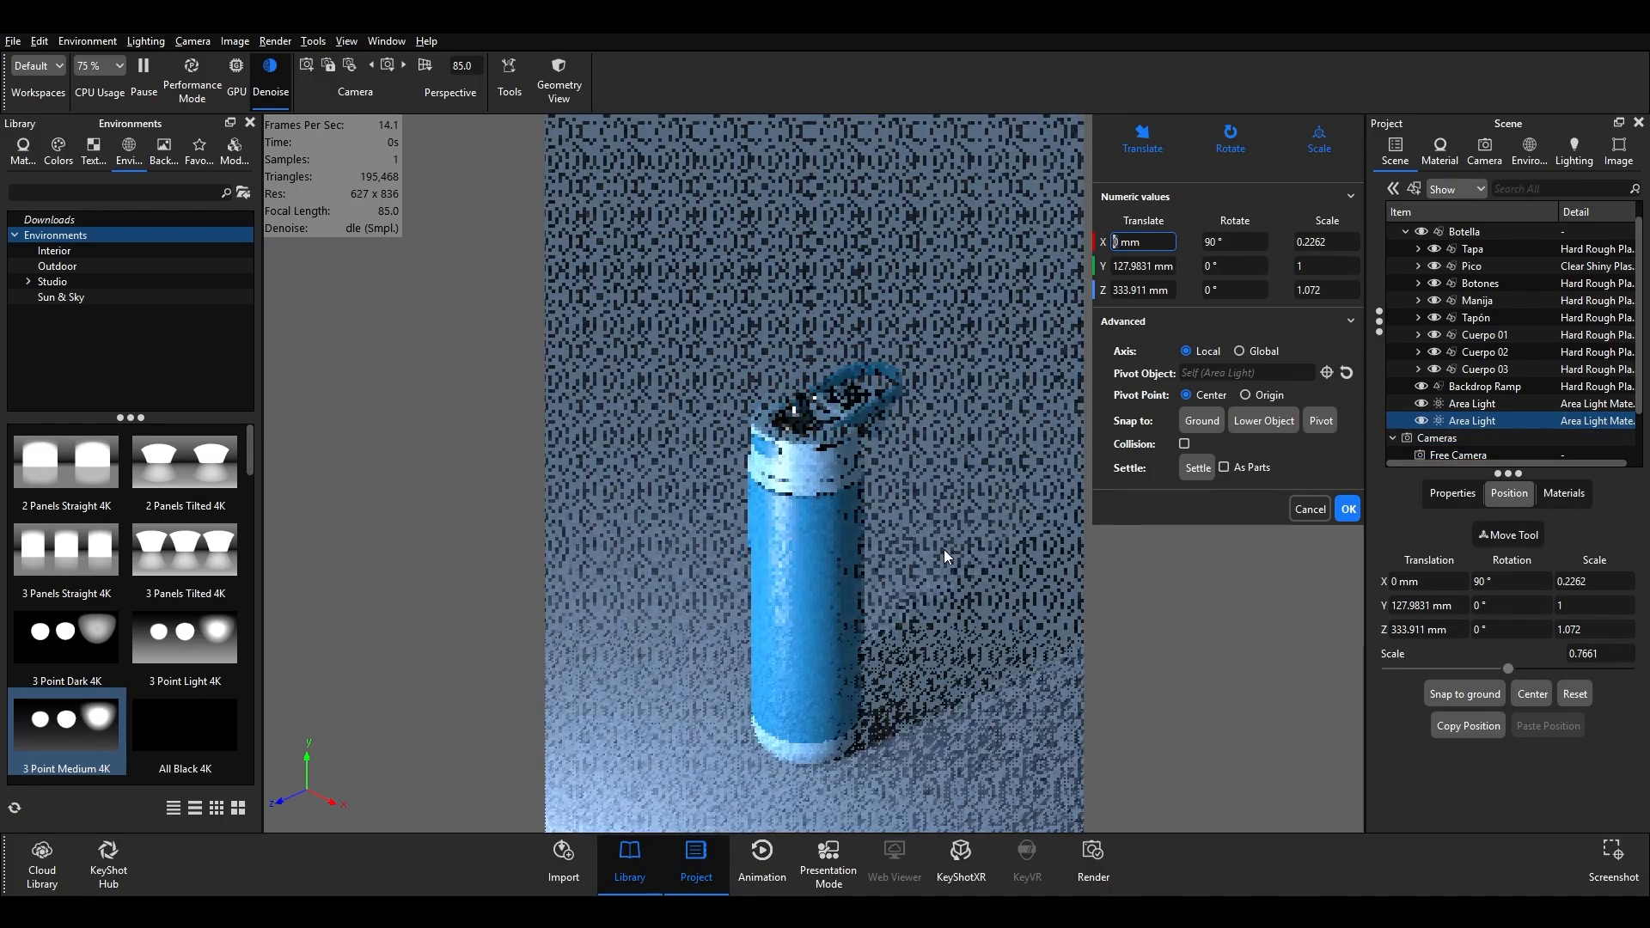
- Confirm the duplicated area light's placement and reset the camera to its saved view
scroll(943, 549, "down", 1)
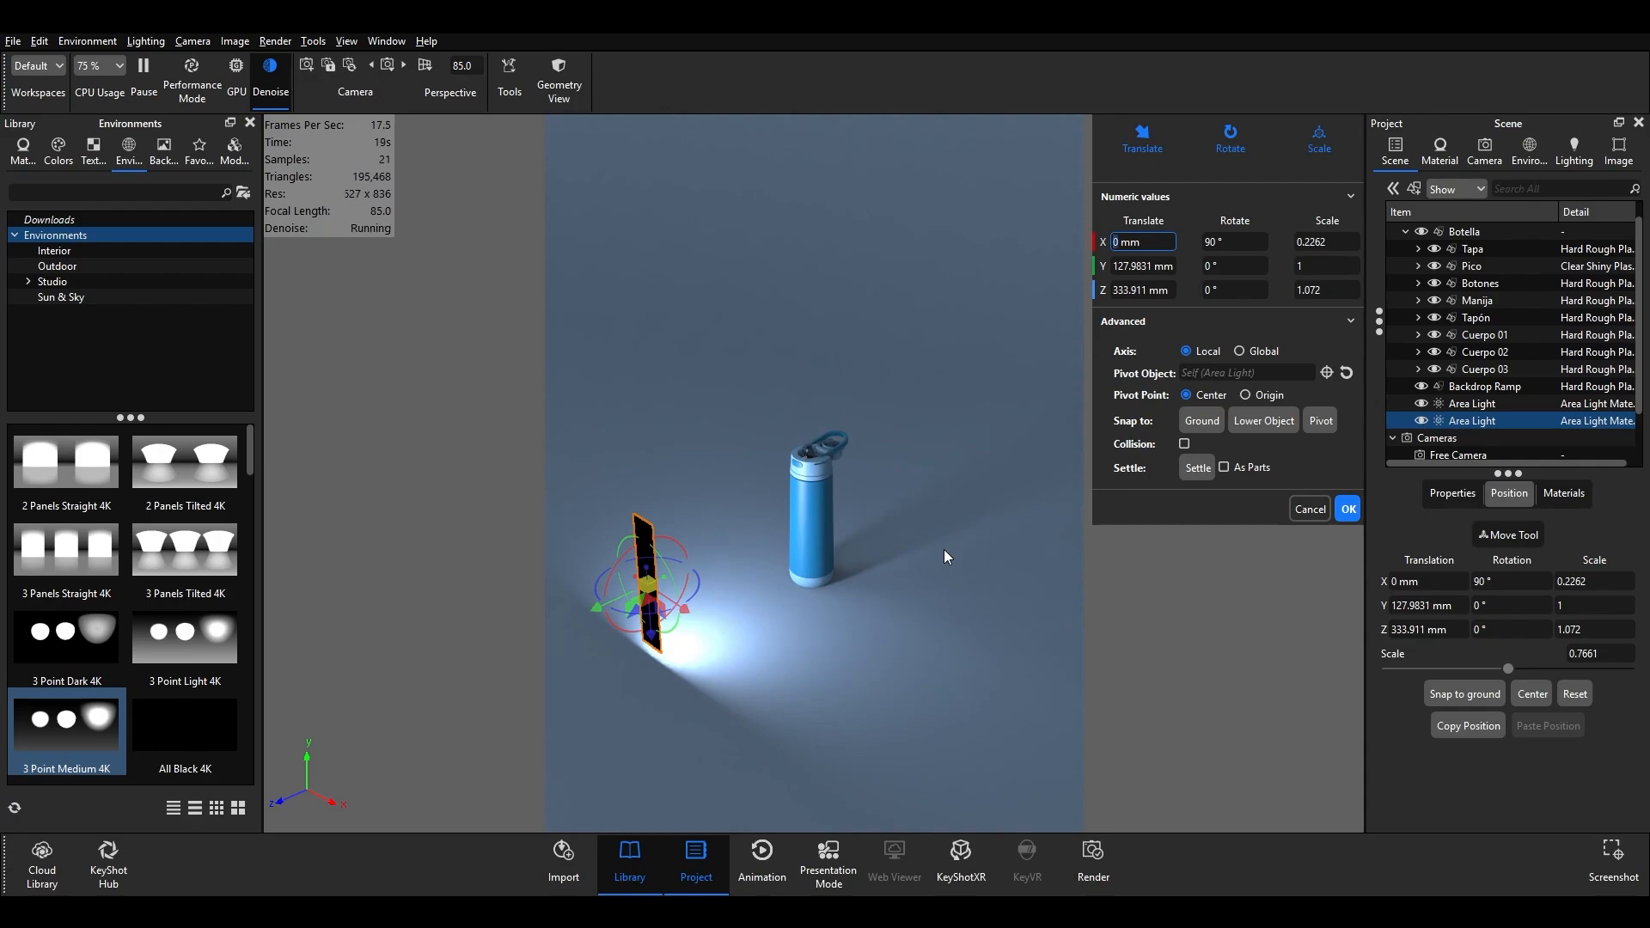
left_click(1354, 509)
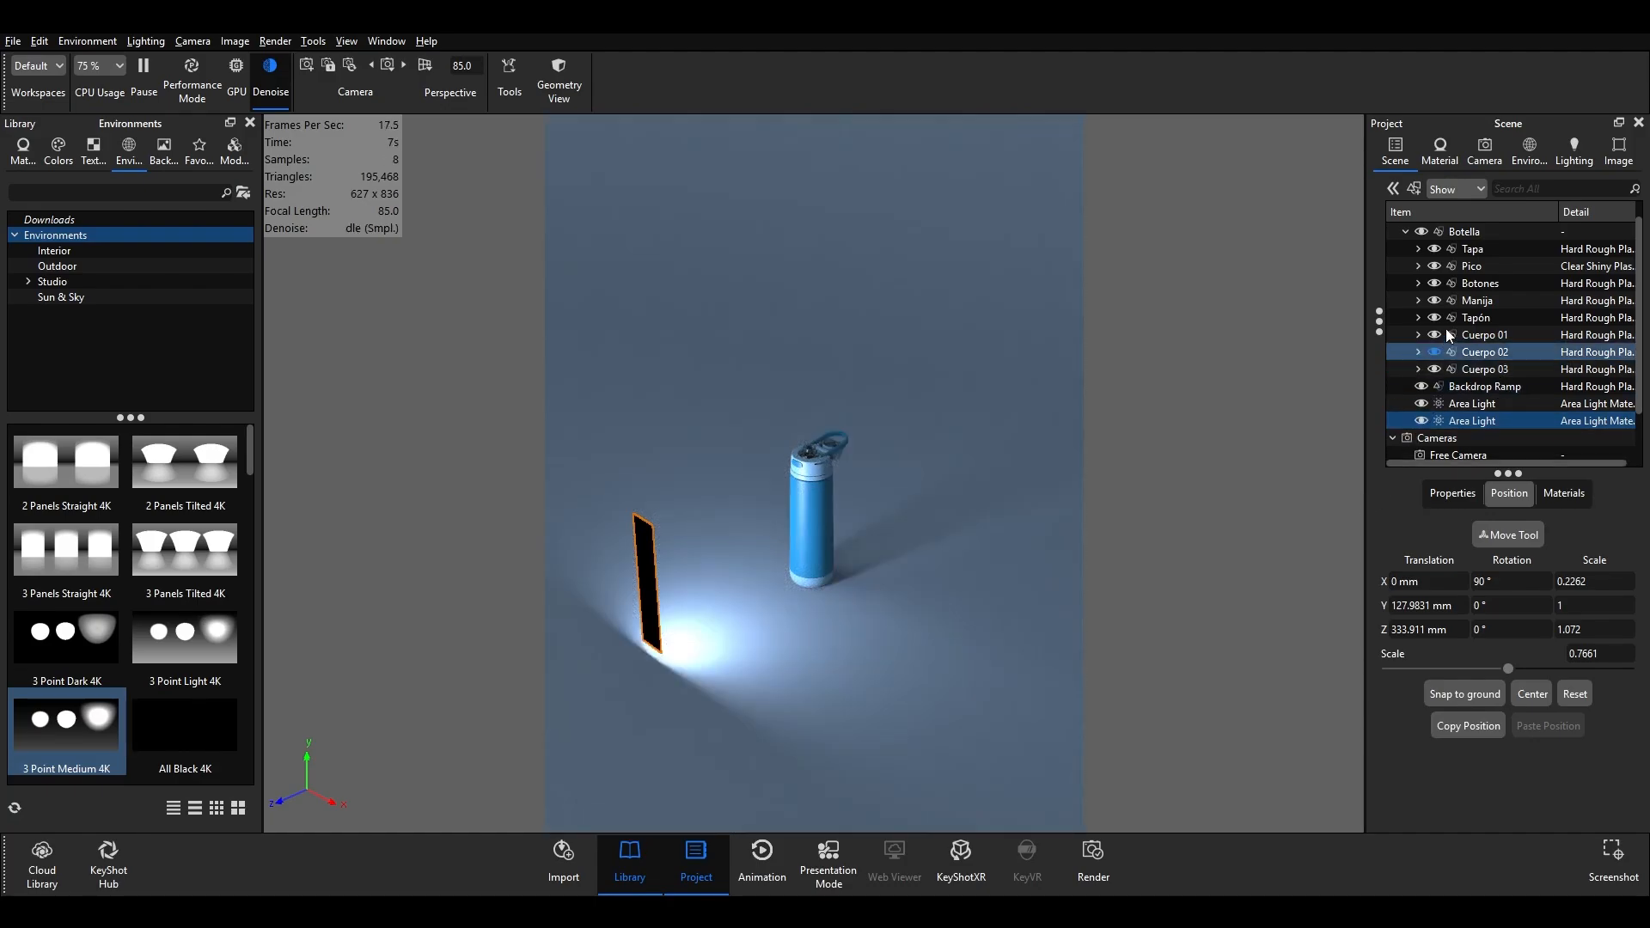
left_click(1484, 155)
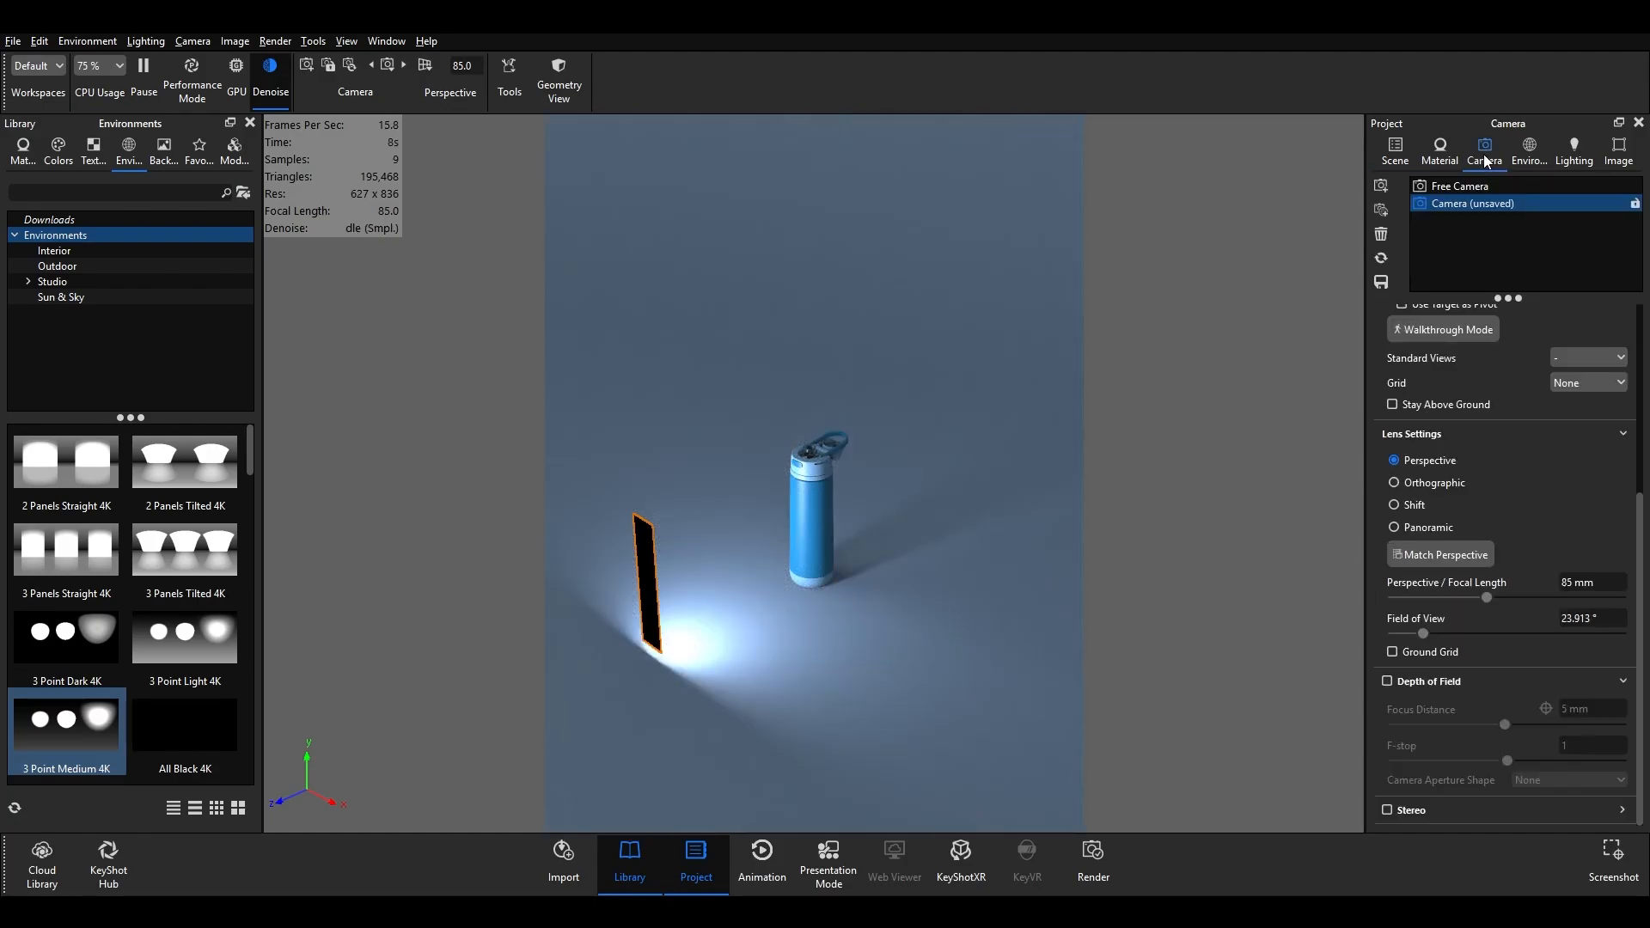
left_click(1382, 257)
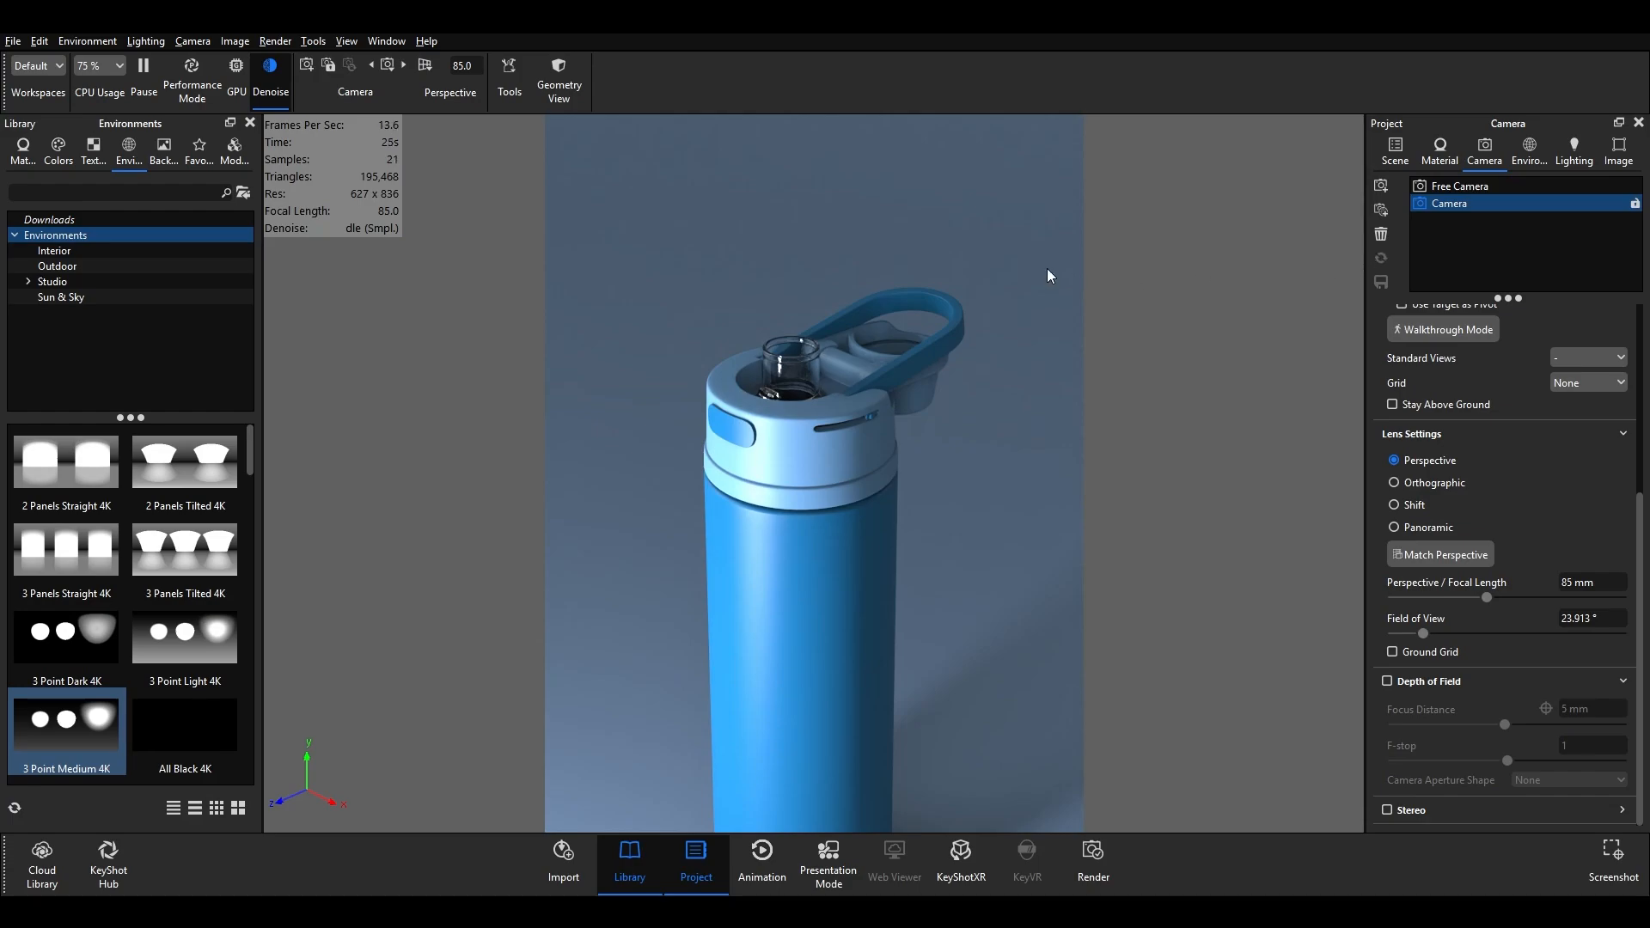
- Open the Geometry View and orient it to show the camera, bottle and area lights together
left_click(401, 42)
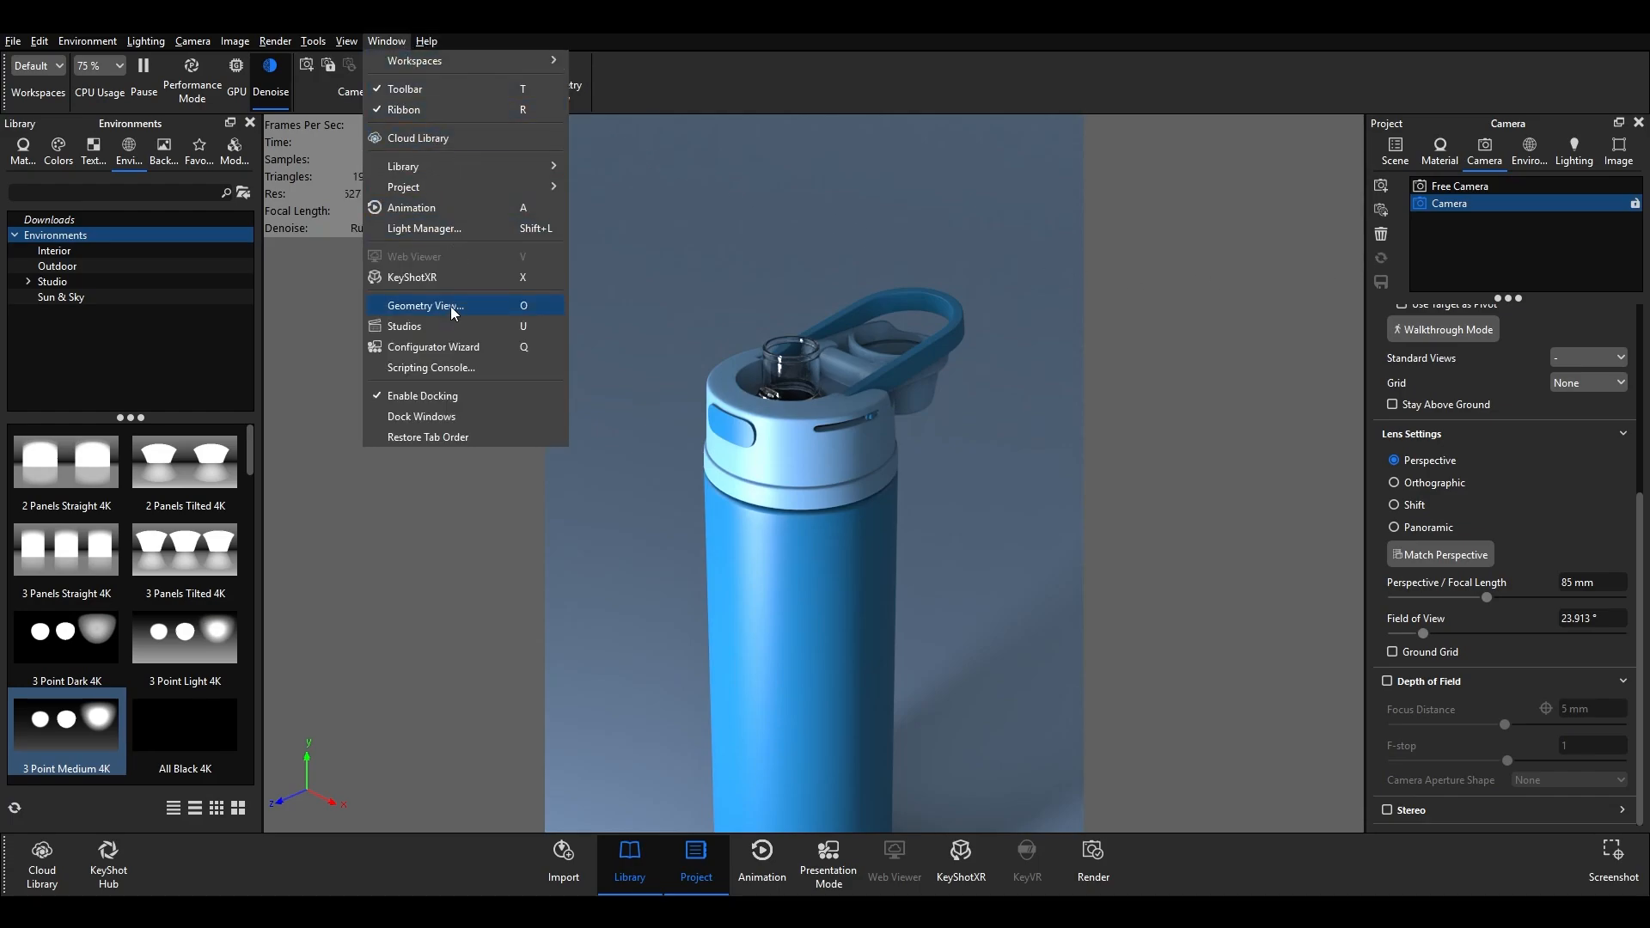
right_click(691, 80)
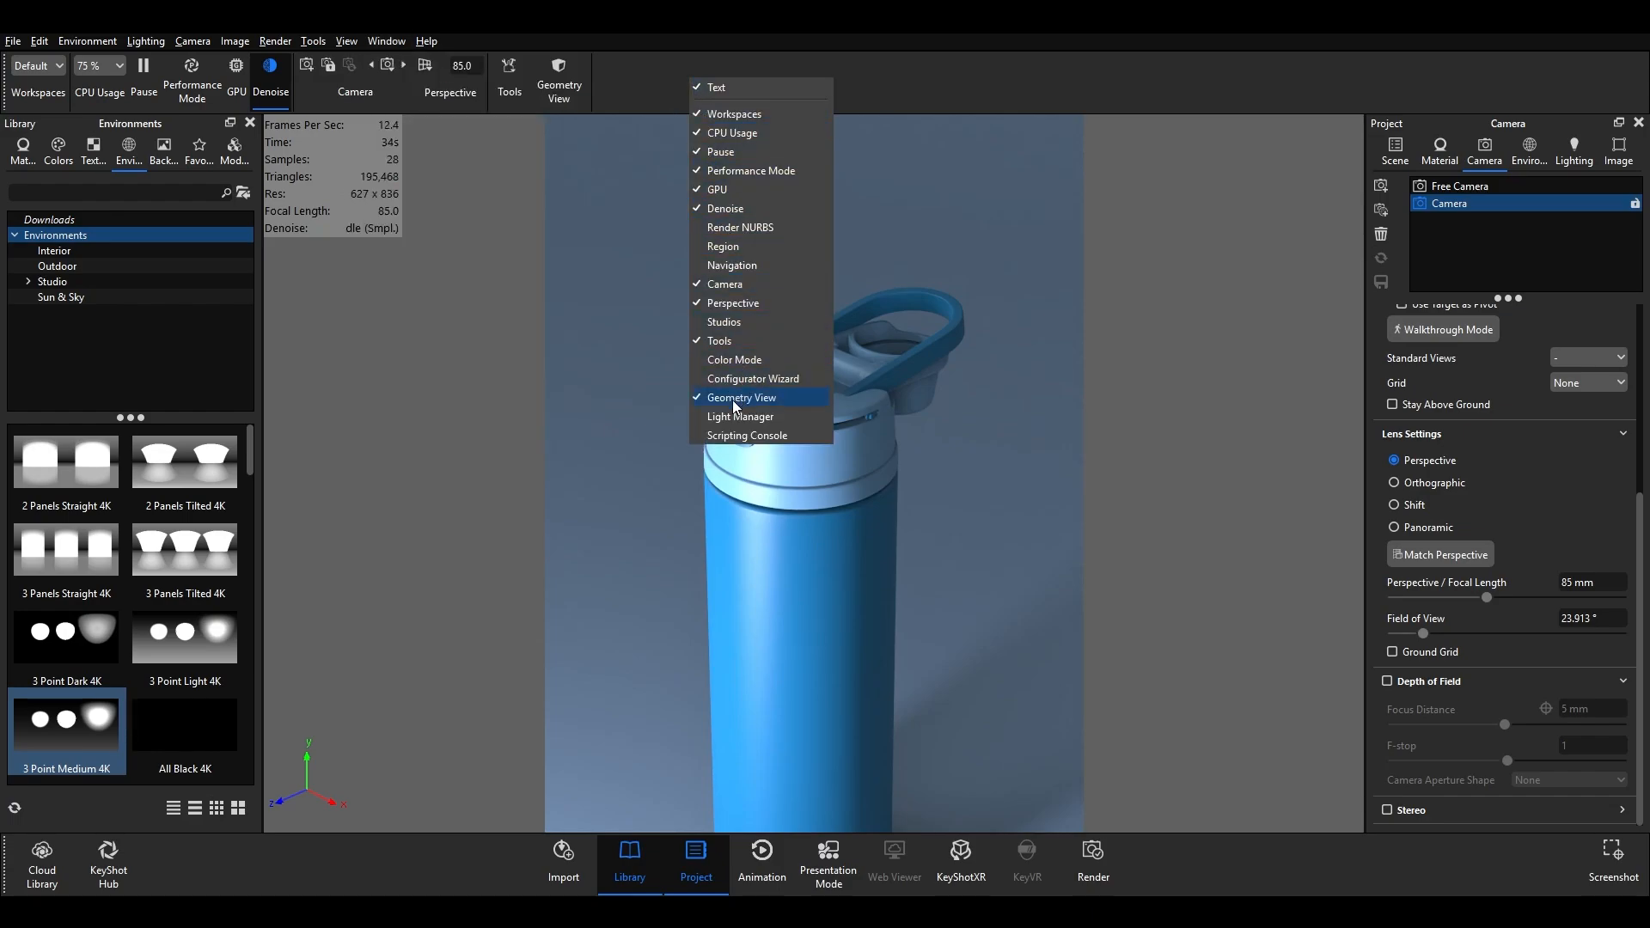
left_click(946, 102)
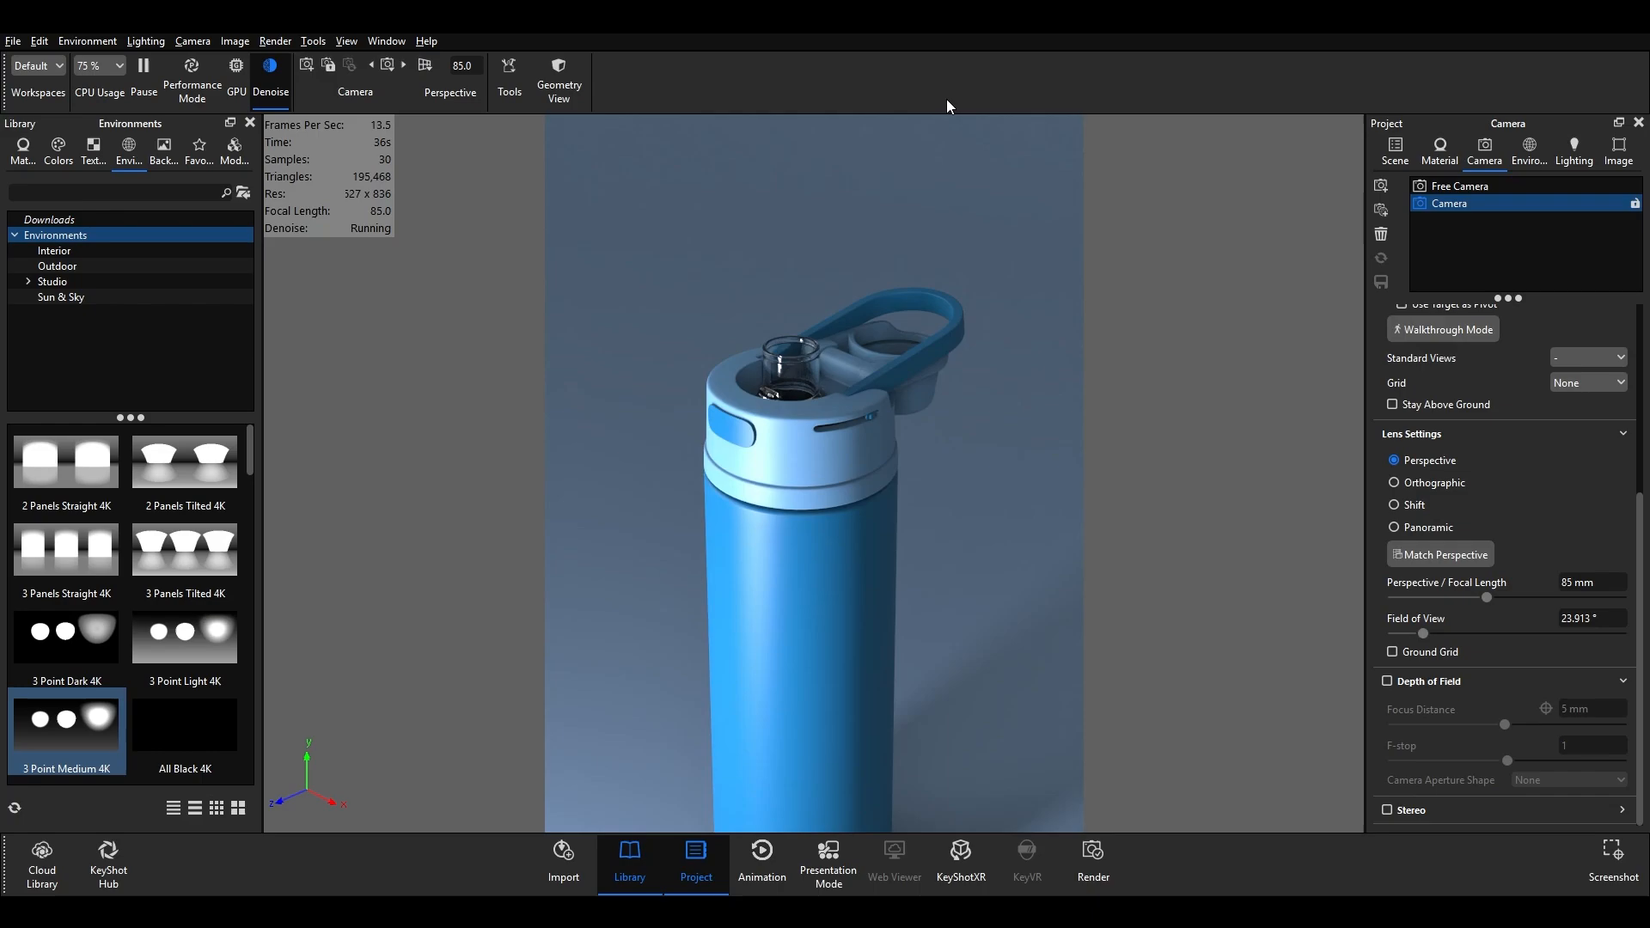
key("o")
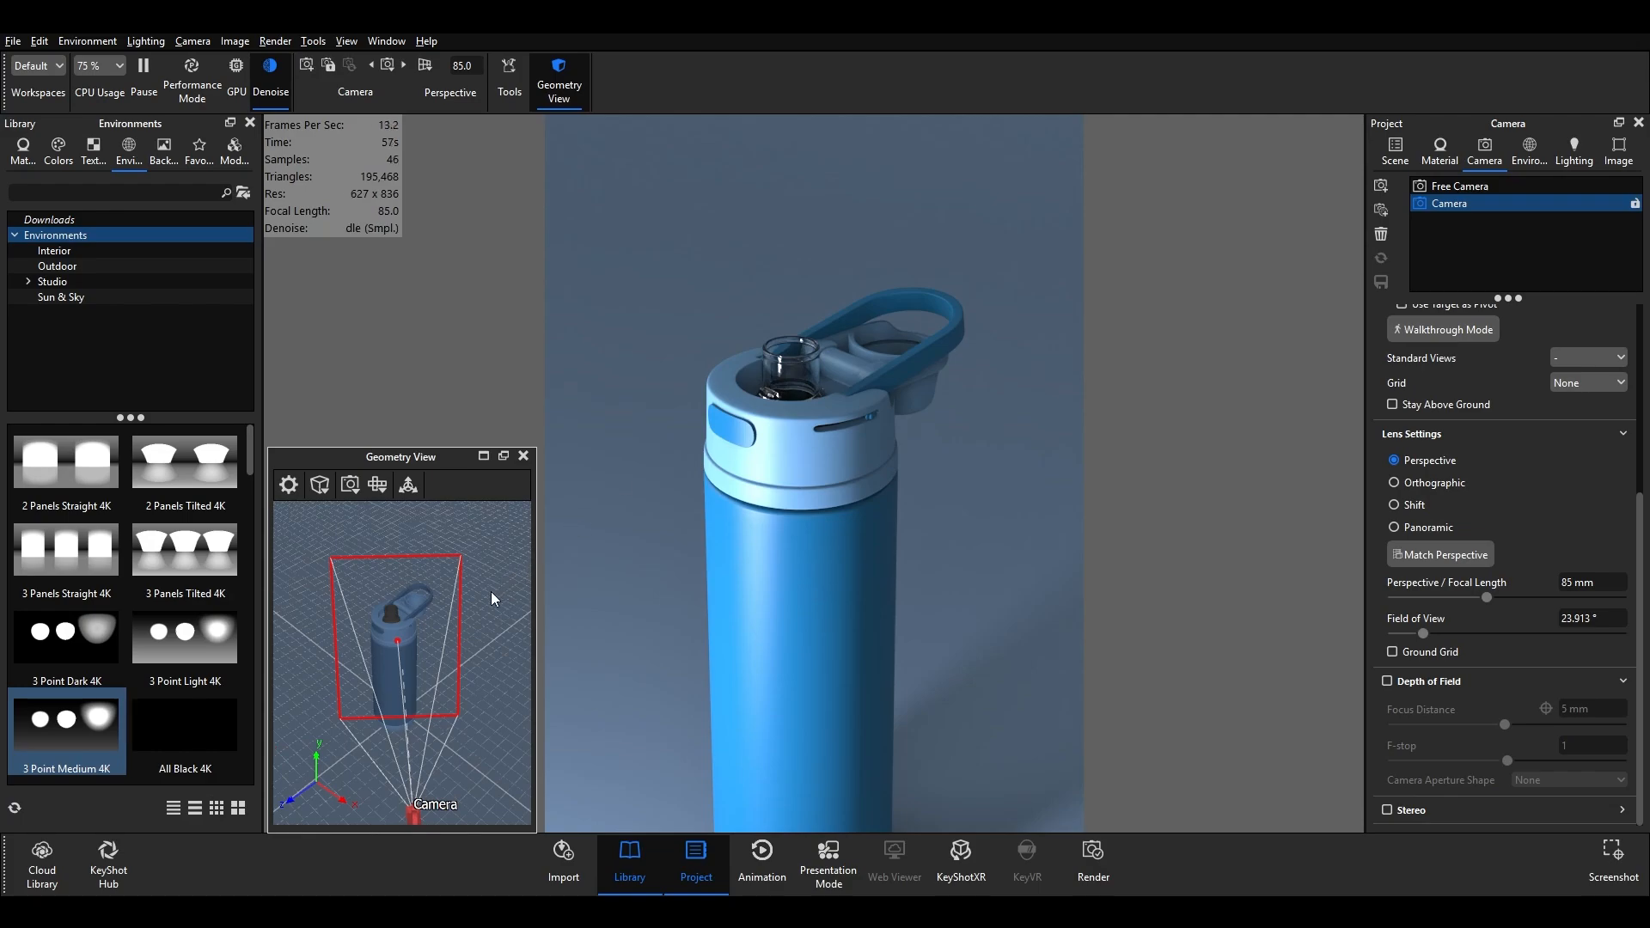
scroll(408, 684, "down", 5)
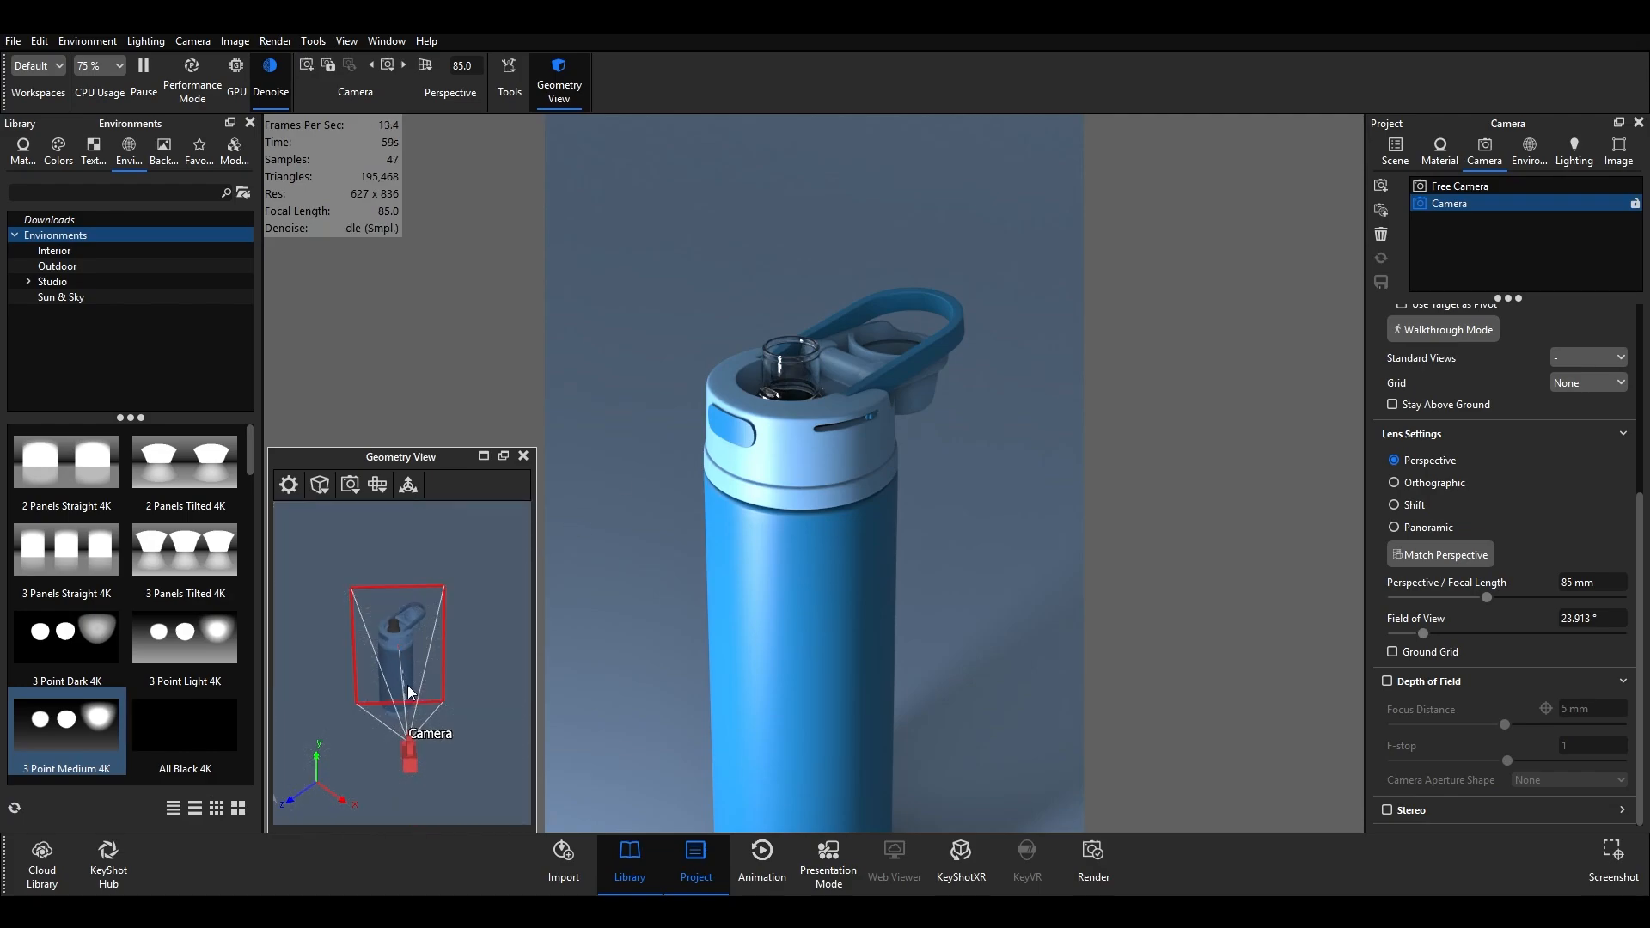
left_click_drag(364, 782, 379, 633)
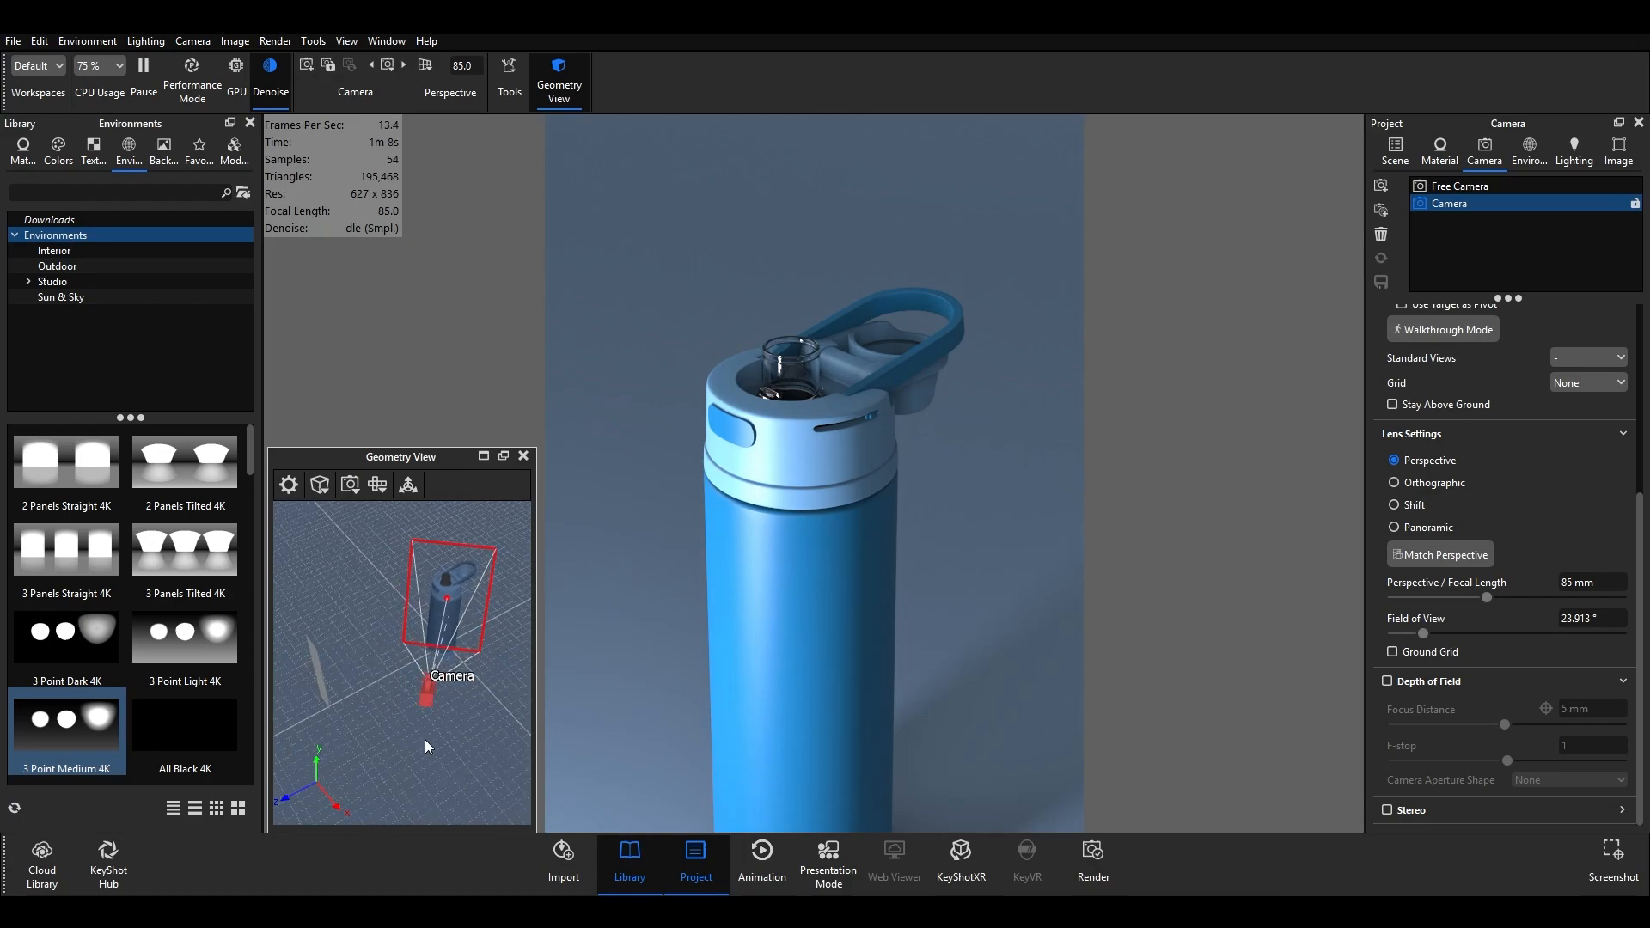
mouse_move(425, 739)
left_mouse_down()
mouse_move(403, 735)
mouse_move(435, 736)
mouse_move(410, 724)
mouse_move(425, 715)
mouse_move(409, 724)
left_mouse_up()
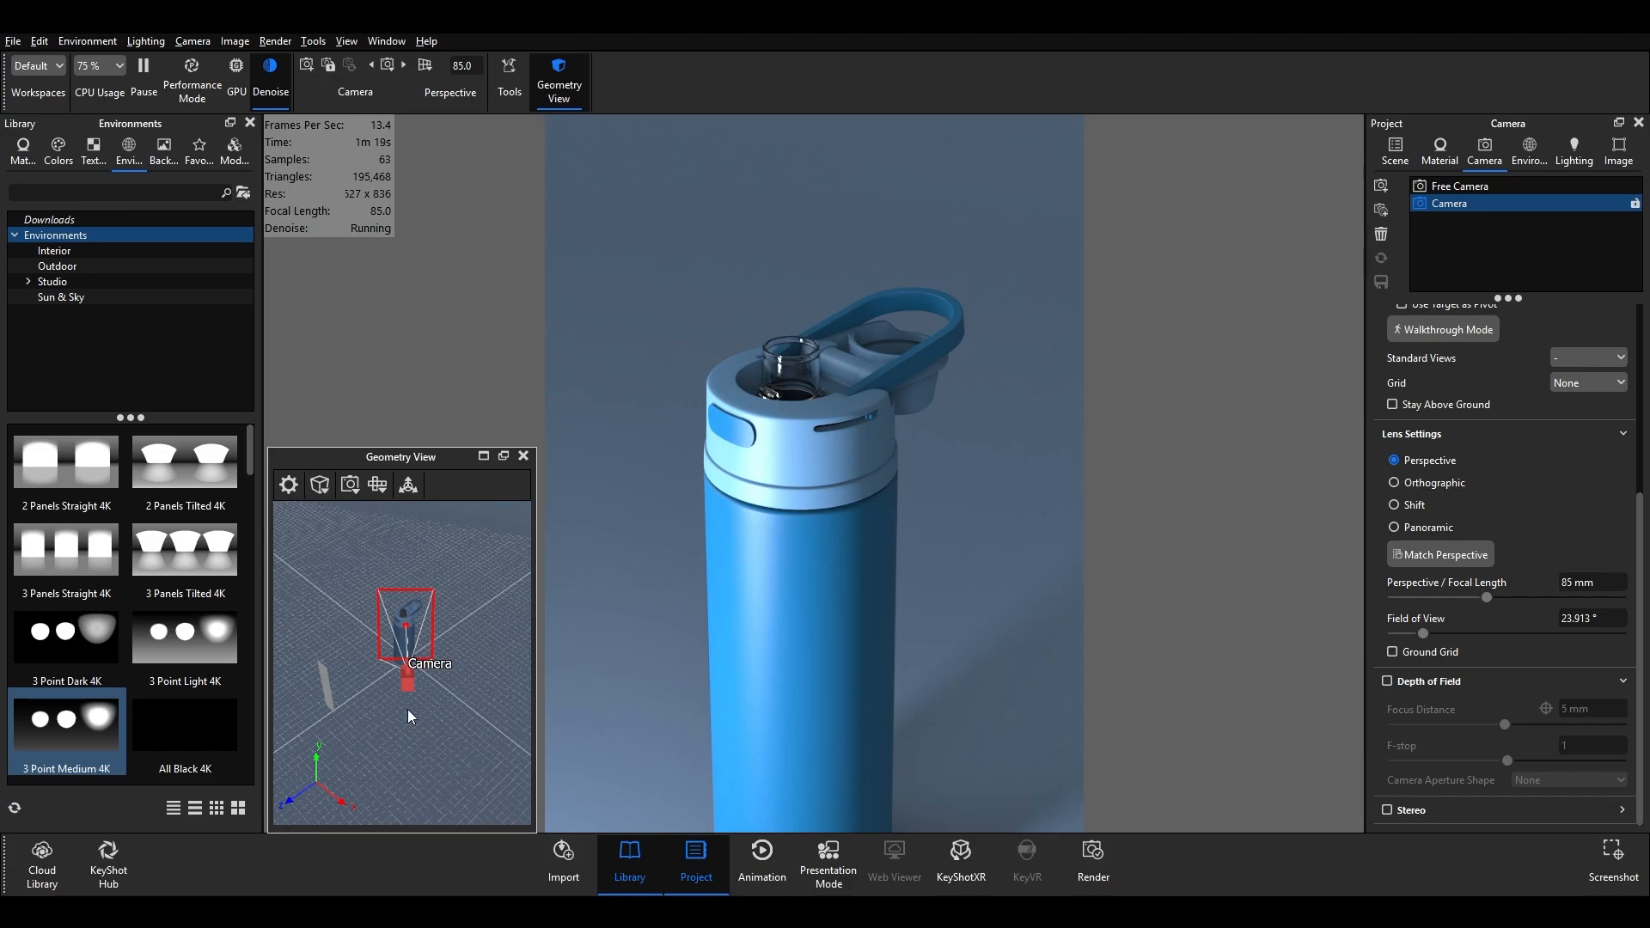
- Review the Geometry View settings, try the Flat and Wireframe display modes, and return to Shaded
left_click(294, 491)
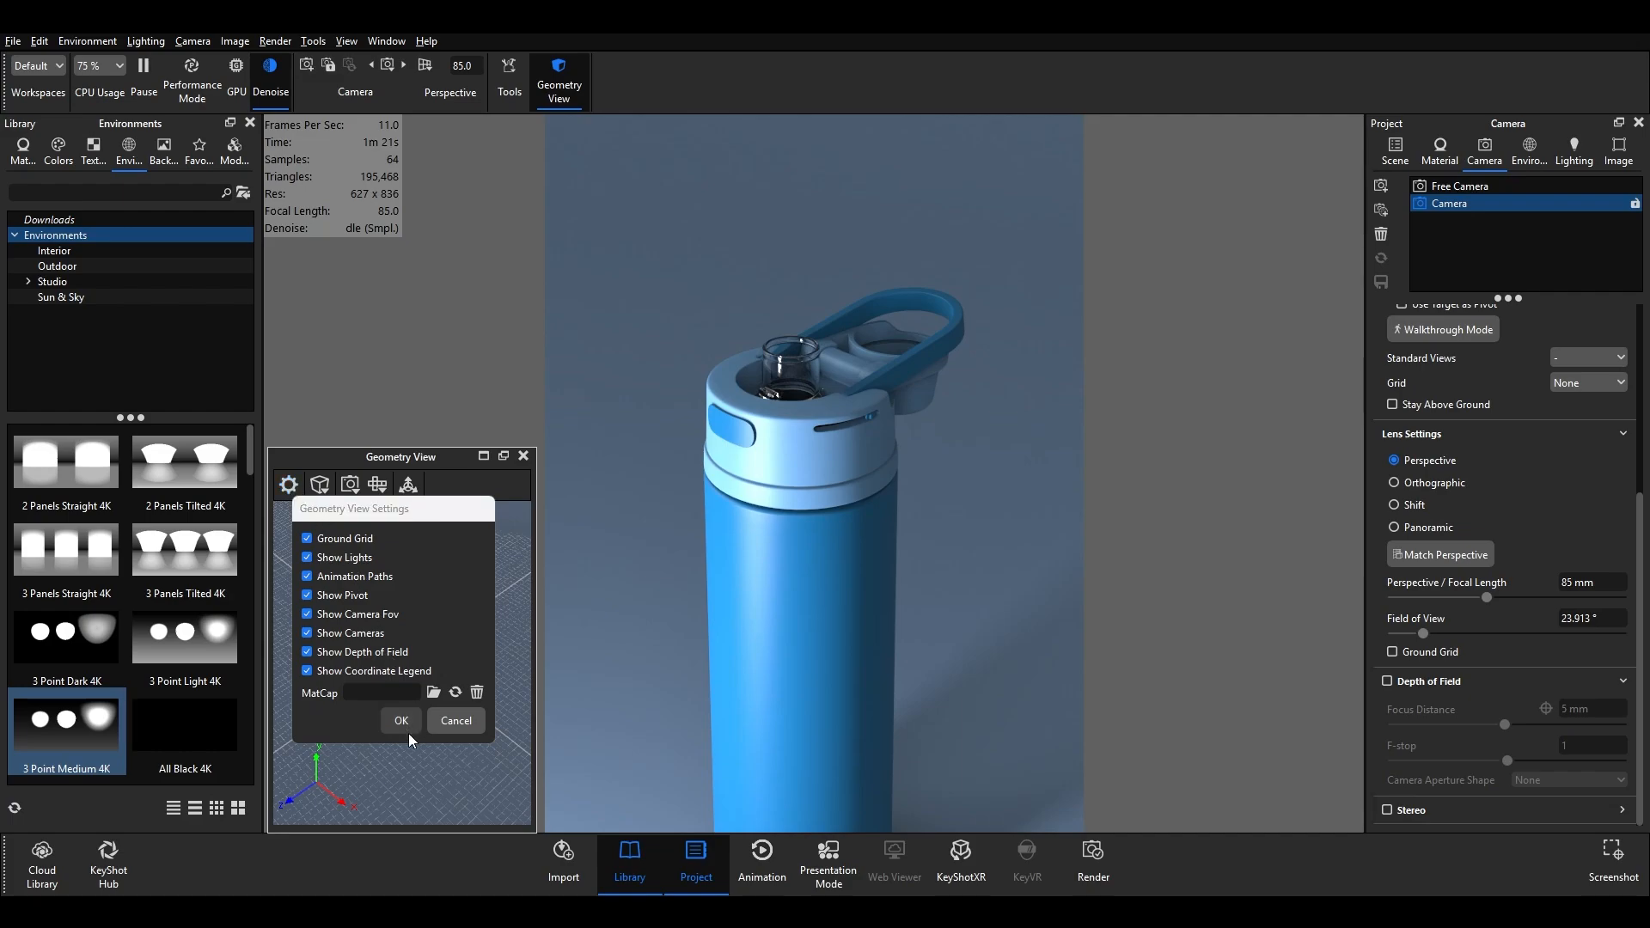
left_click(409, 725)
left_click(327, 497)
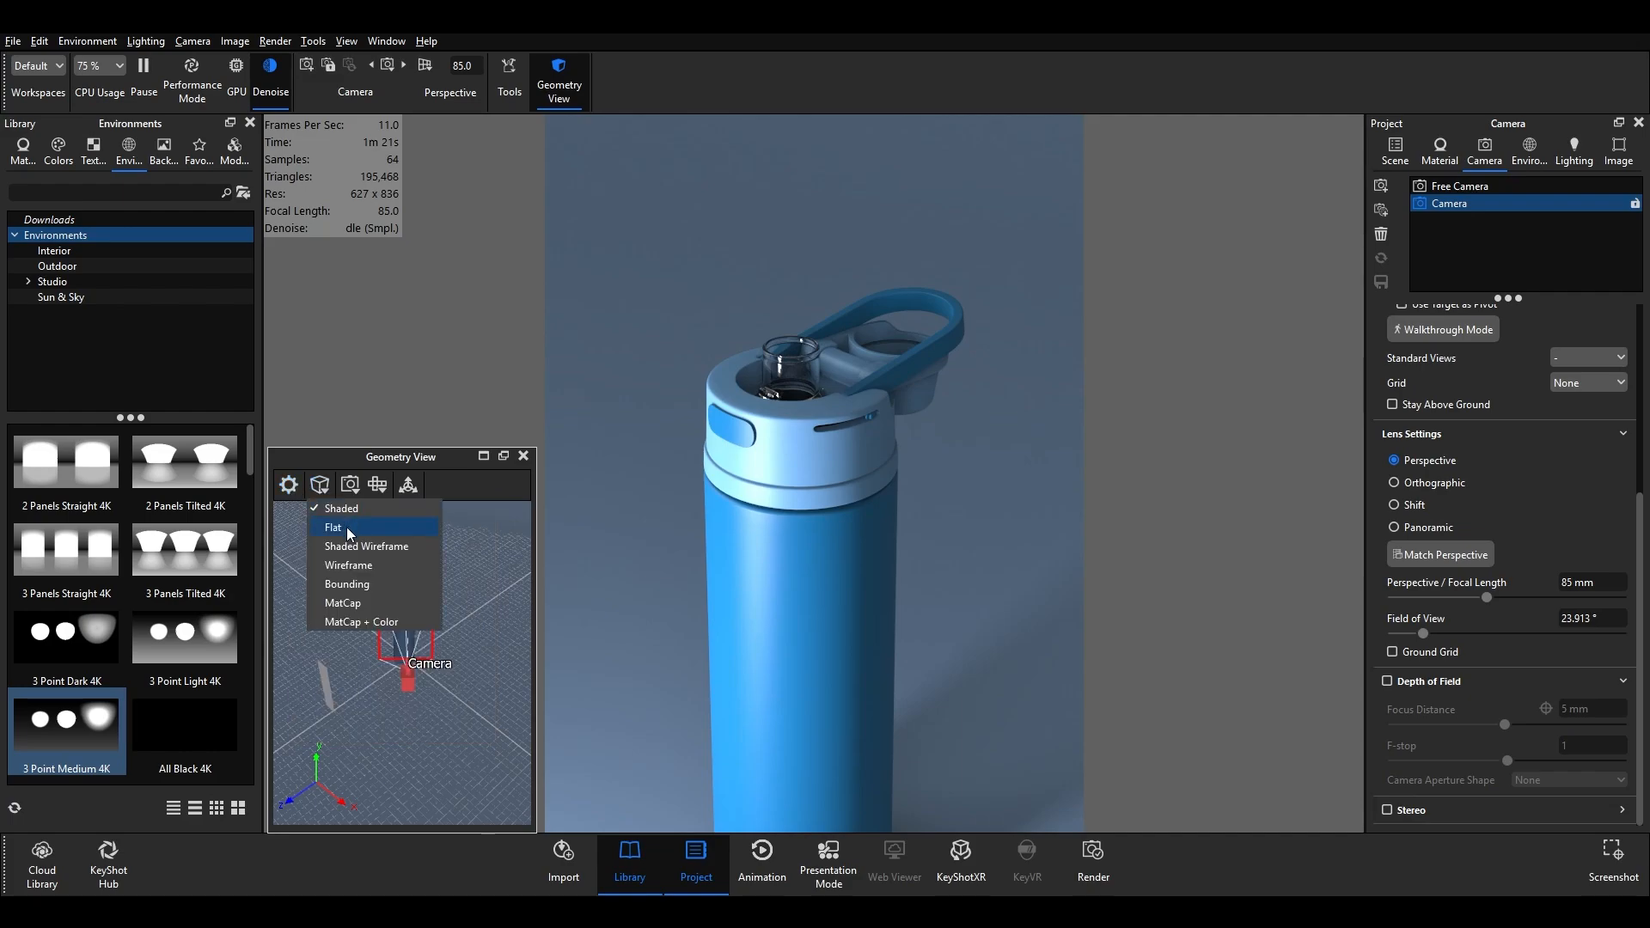
left_click(347, 528)
left_click(320, 493)
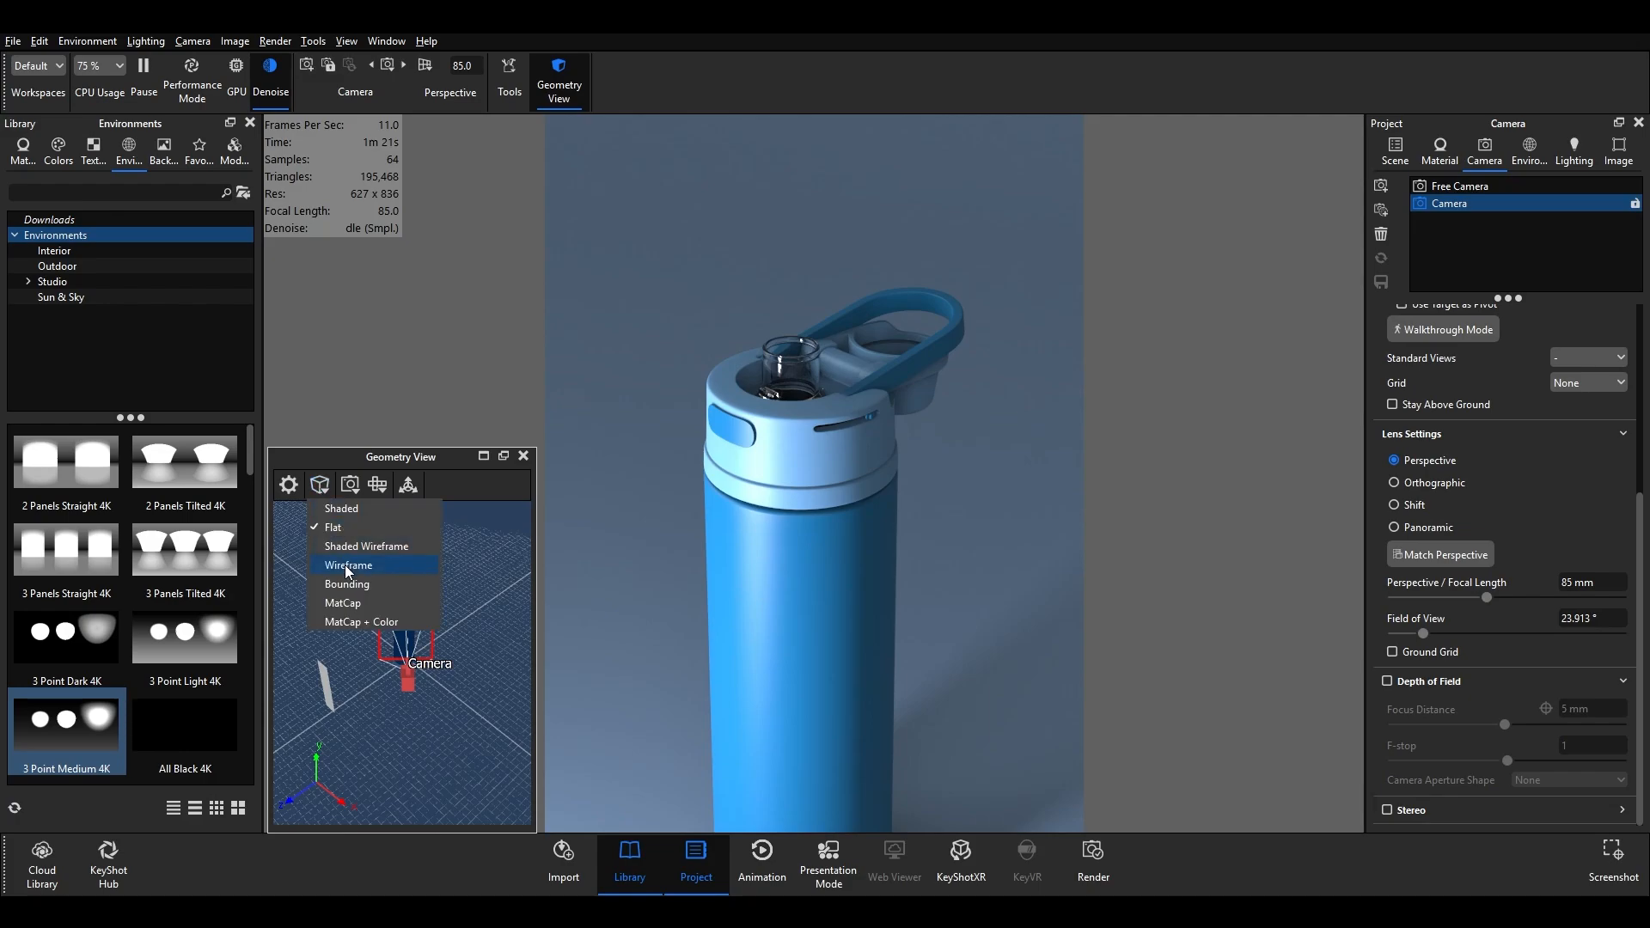
left_click(348, 567)
left_click(320, 486)
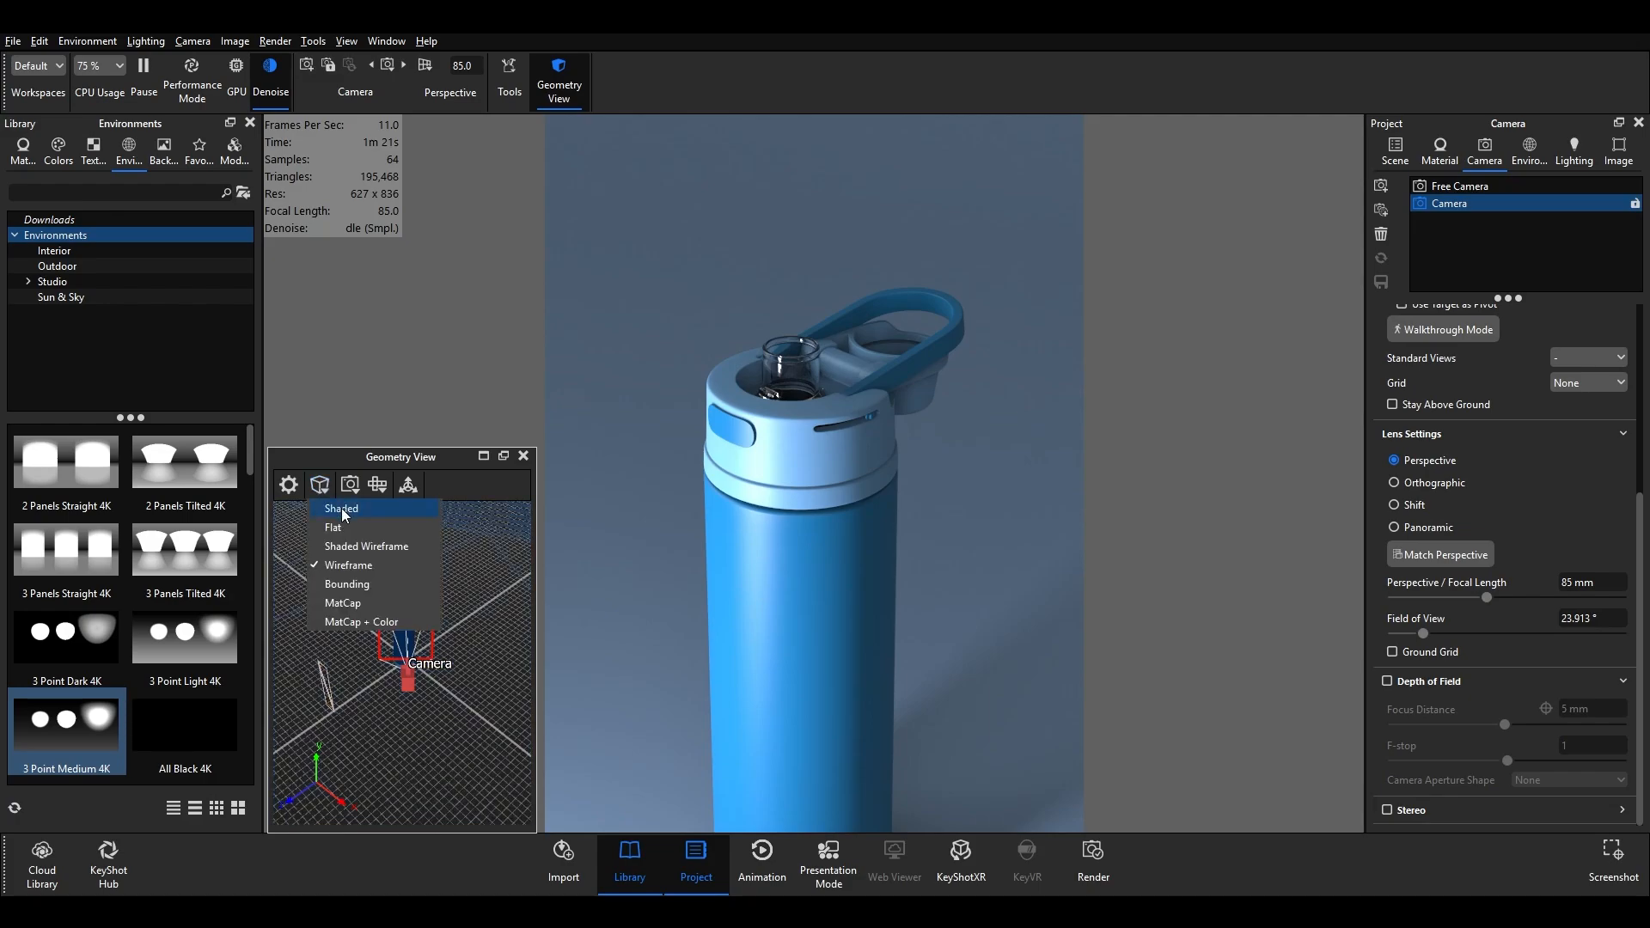
left_click(342, 509)
- Check the Geometry View's camera projection and standard view options without changing them
left_click(351, 487)
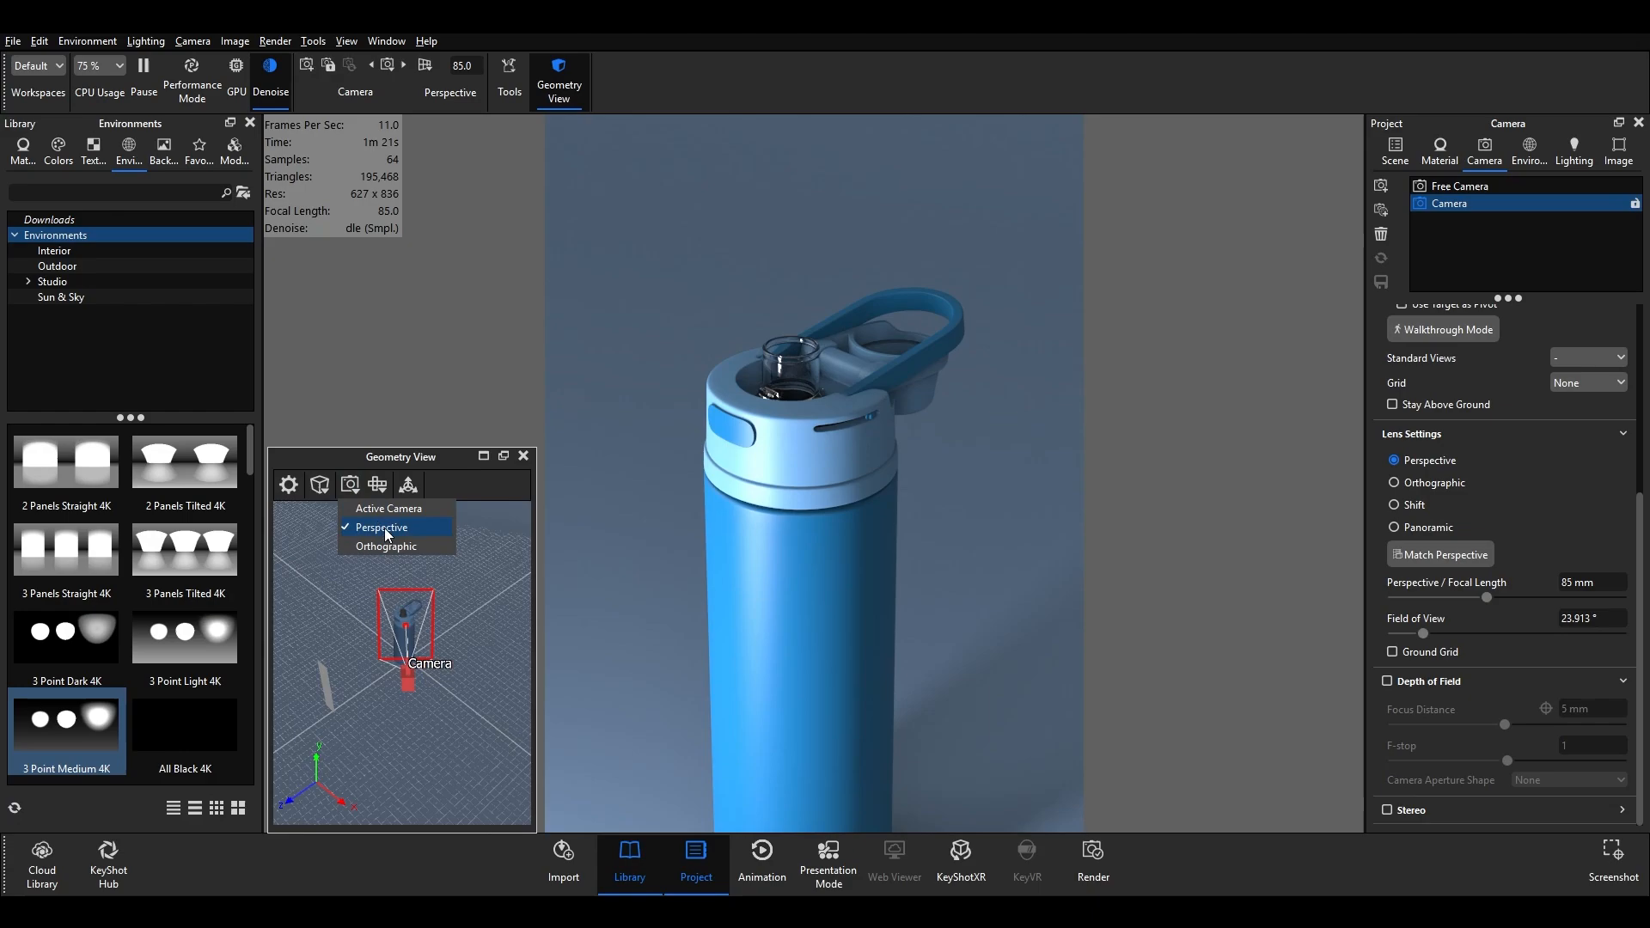
left_click(359, 496)
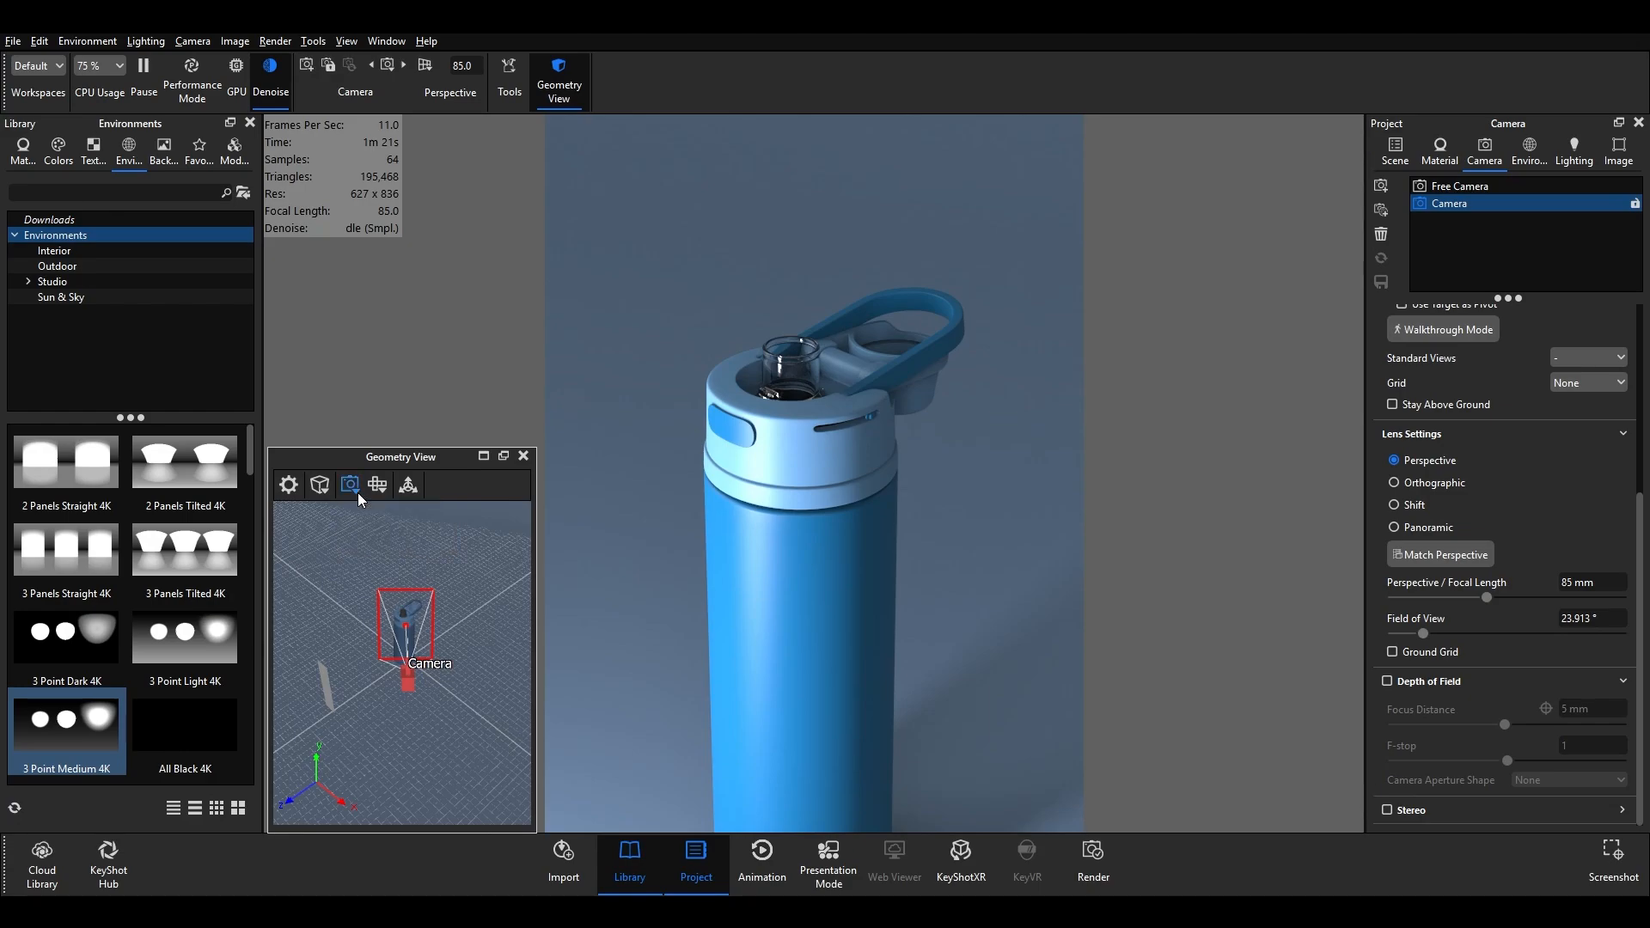
left_click(380, 488)
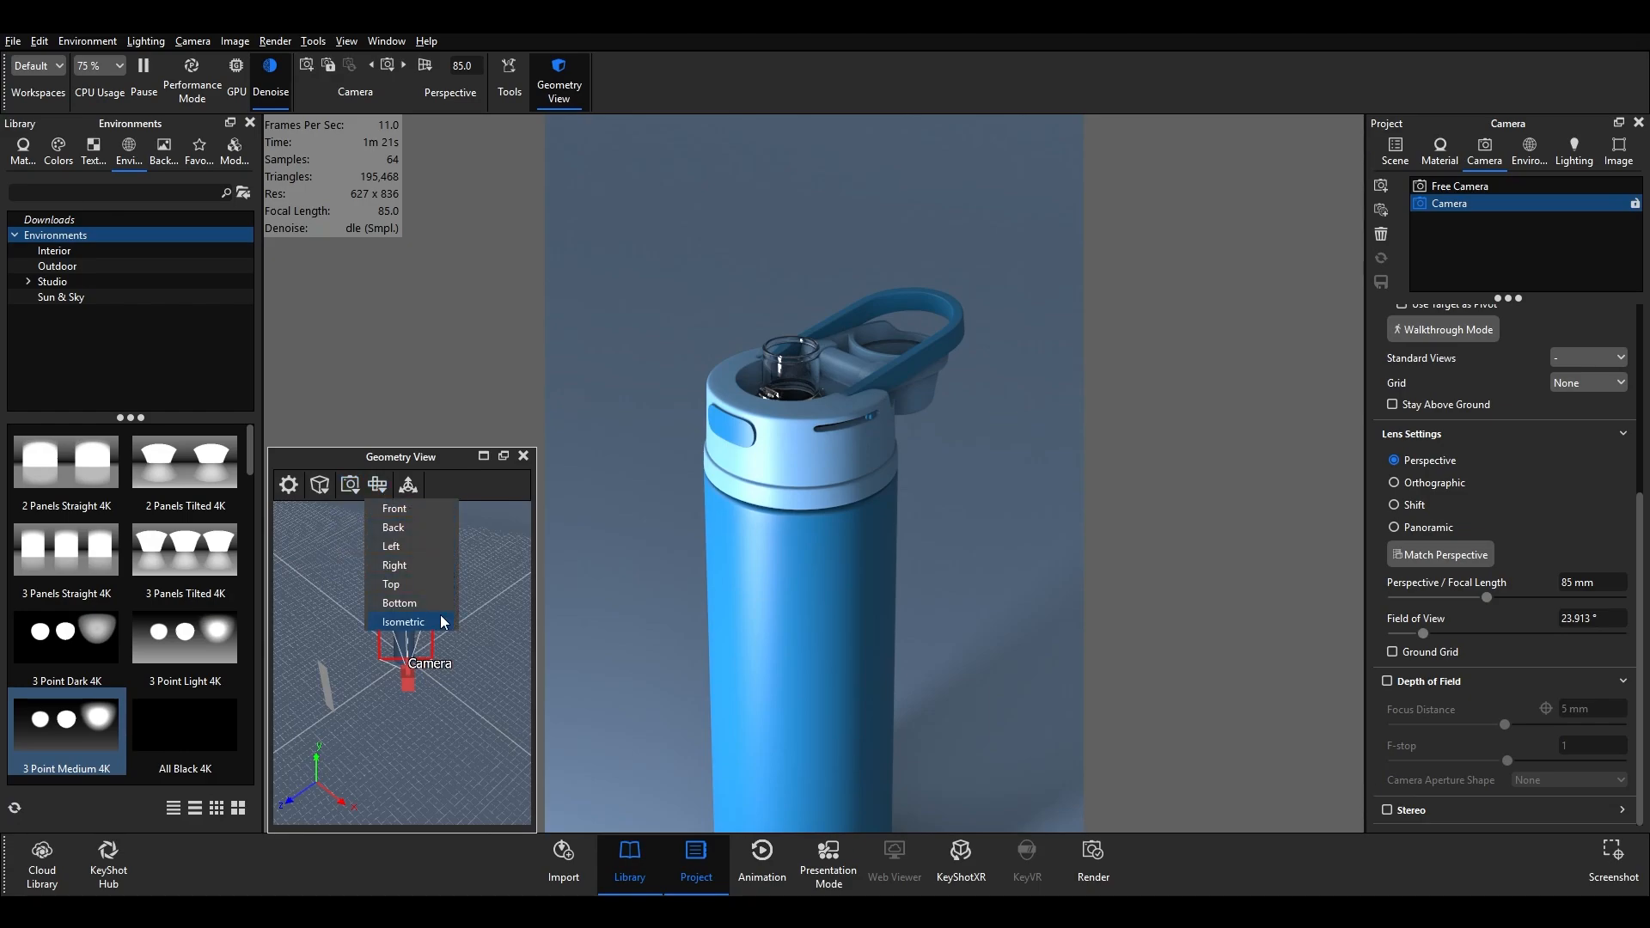
left_click(383, 494)
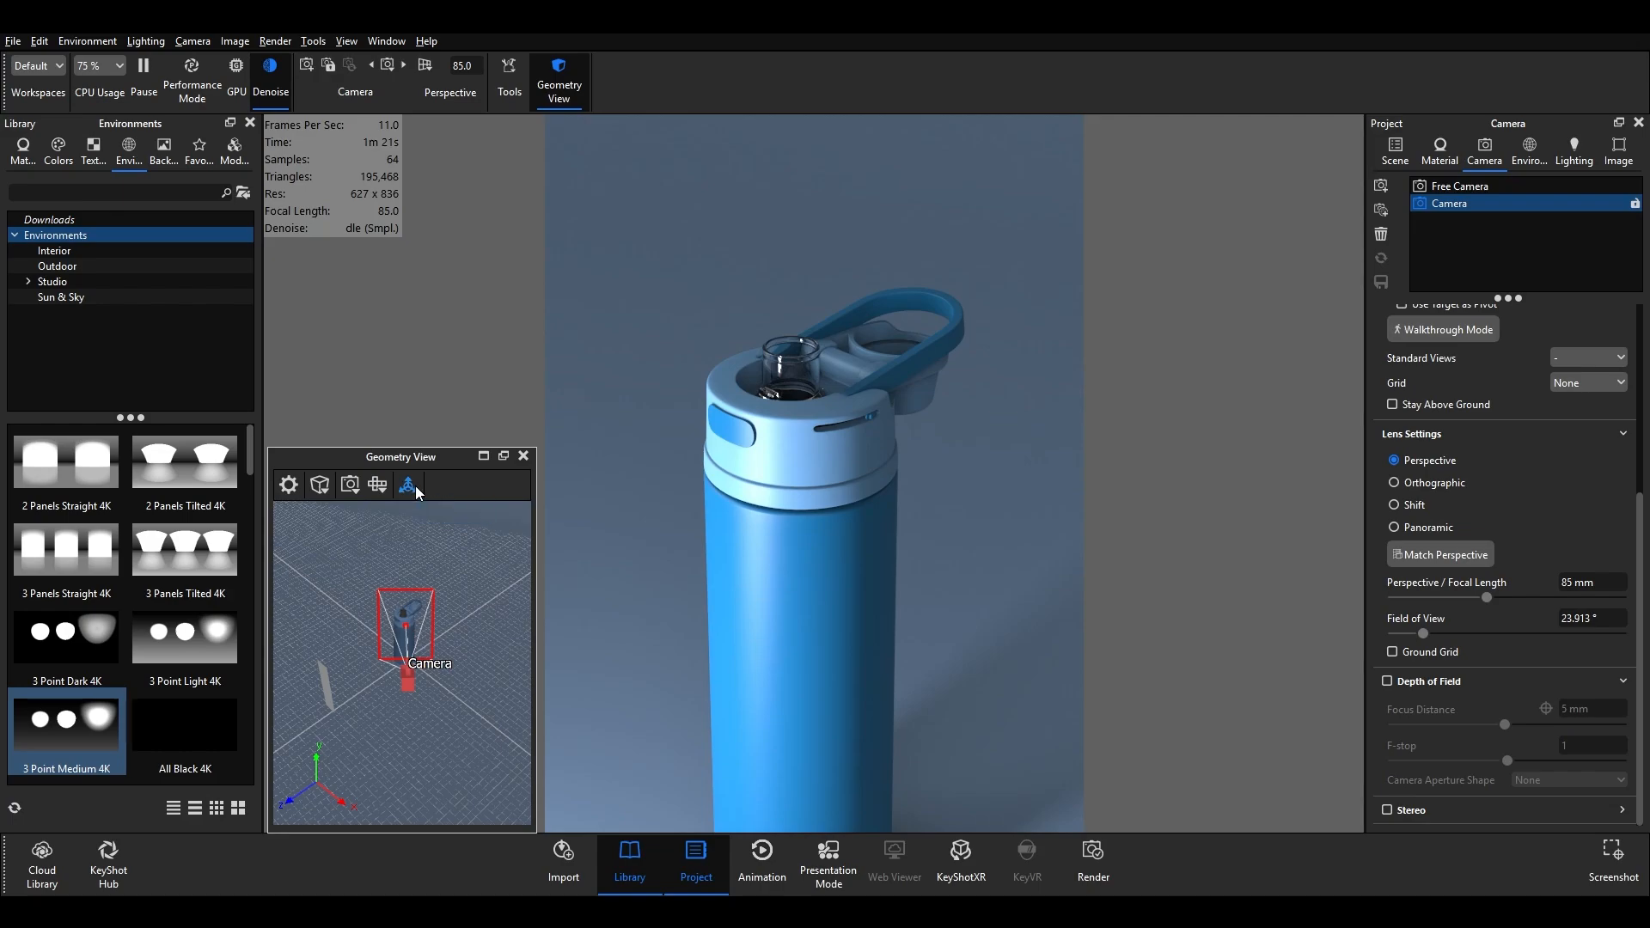
- In the Geometry View, move the duplicated area light to about X 199 mm, Z -154 mm, and rotate it to about 80° in Y
left_click(408, 487)
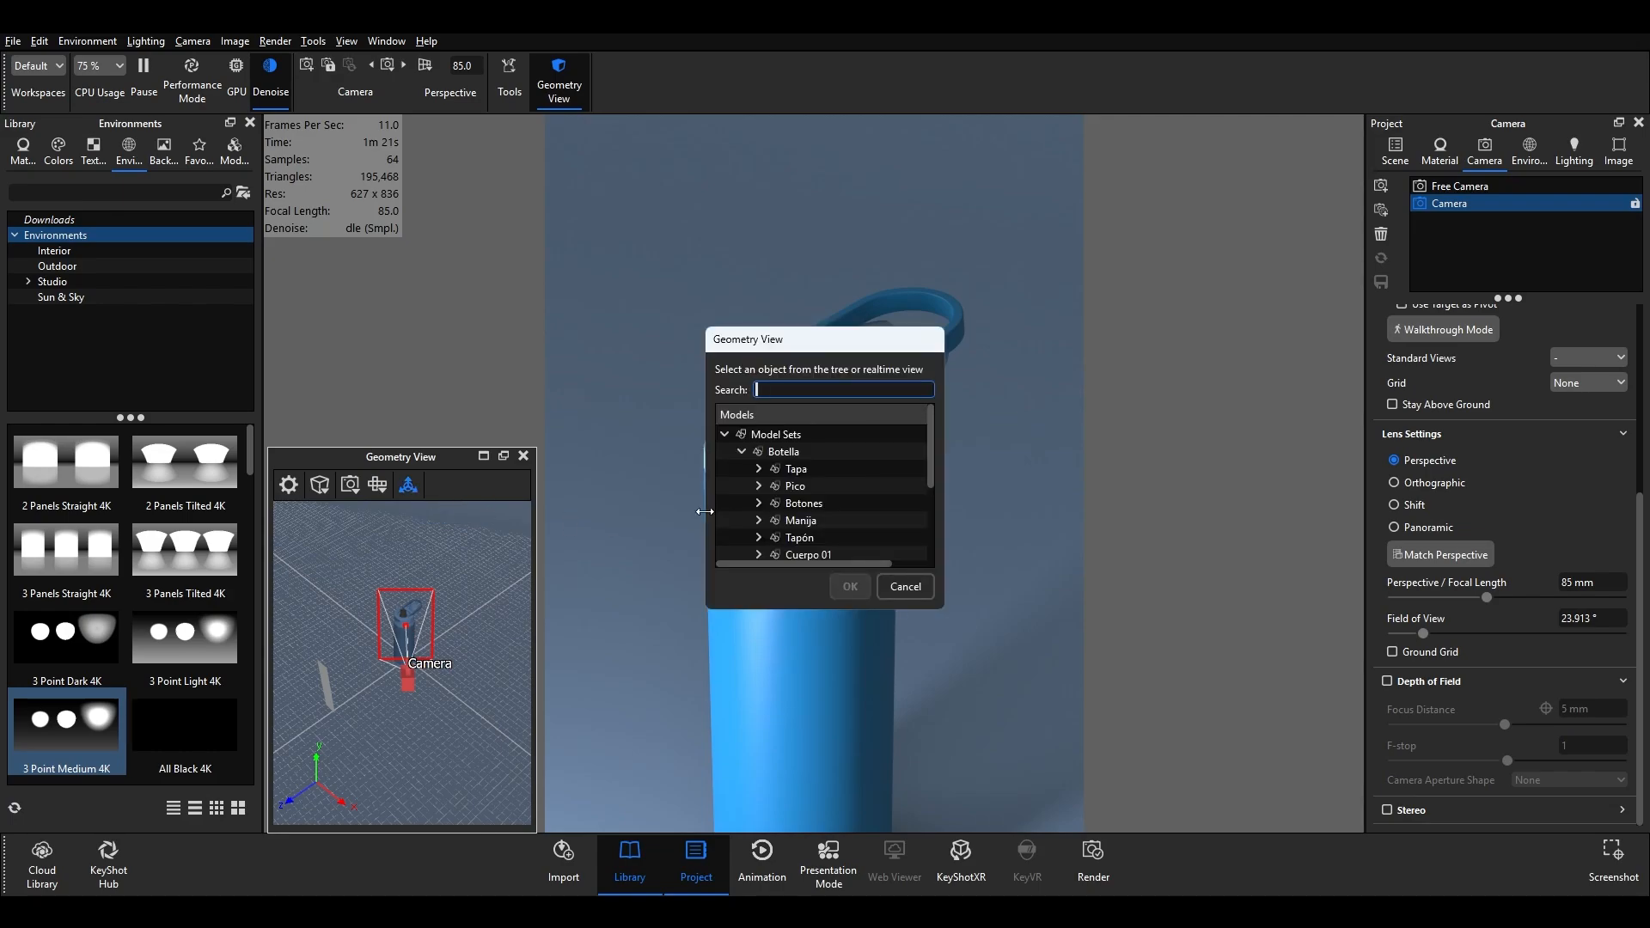
left_click_drag(932, 440, 935, 513)
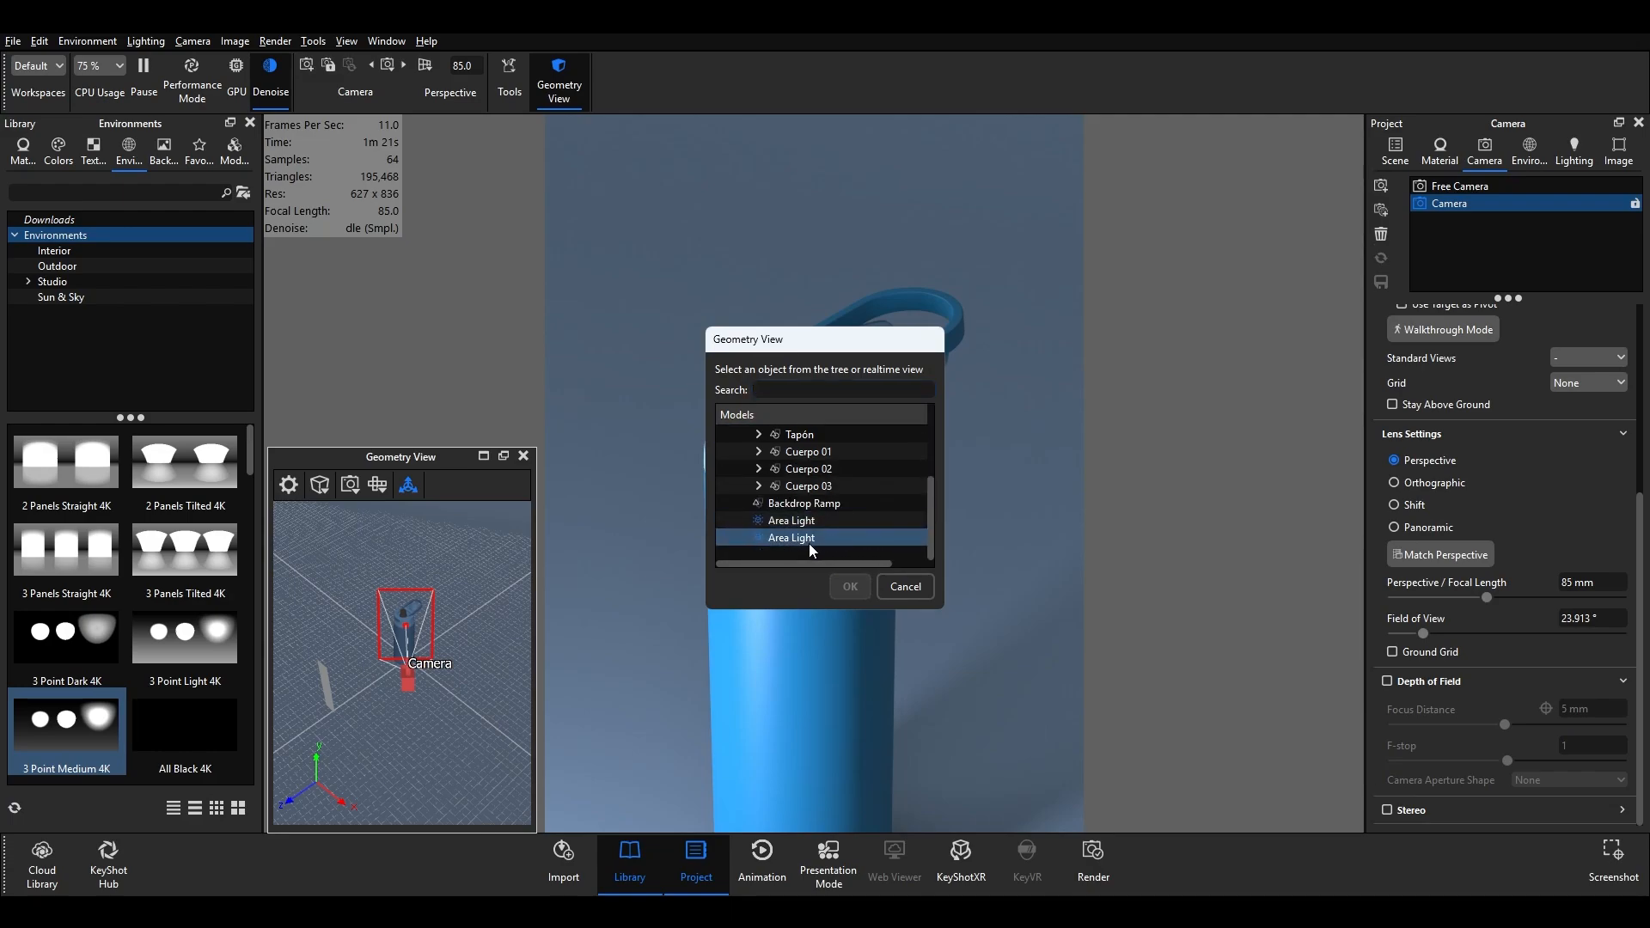
left_click(327, 683)
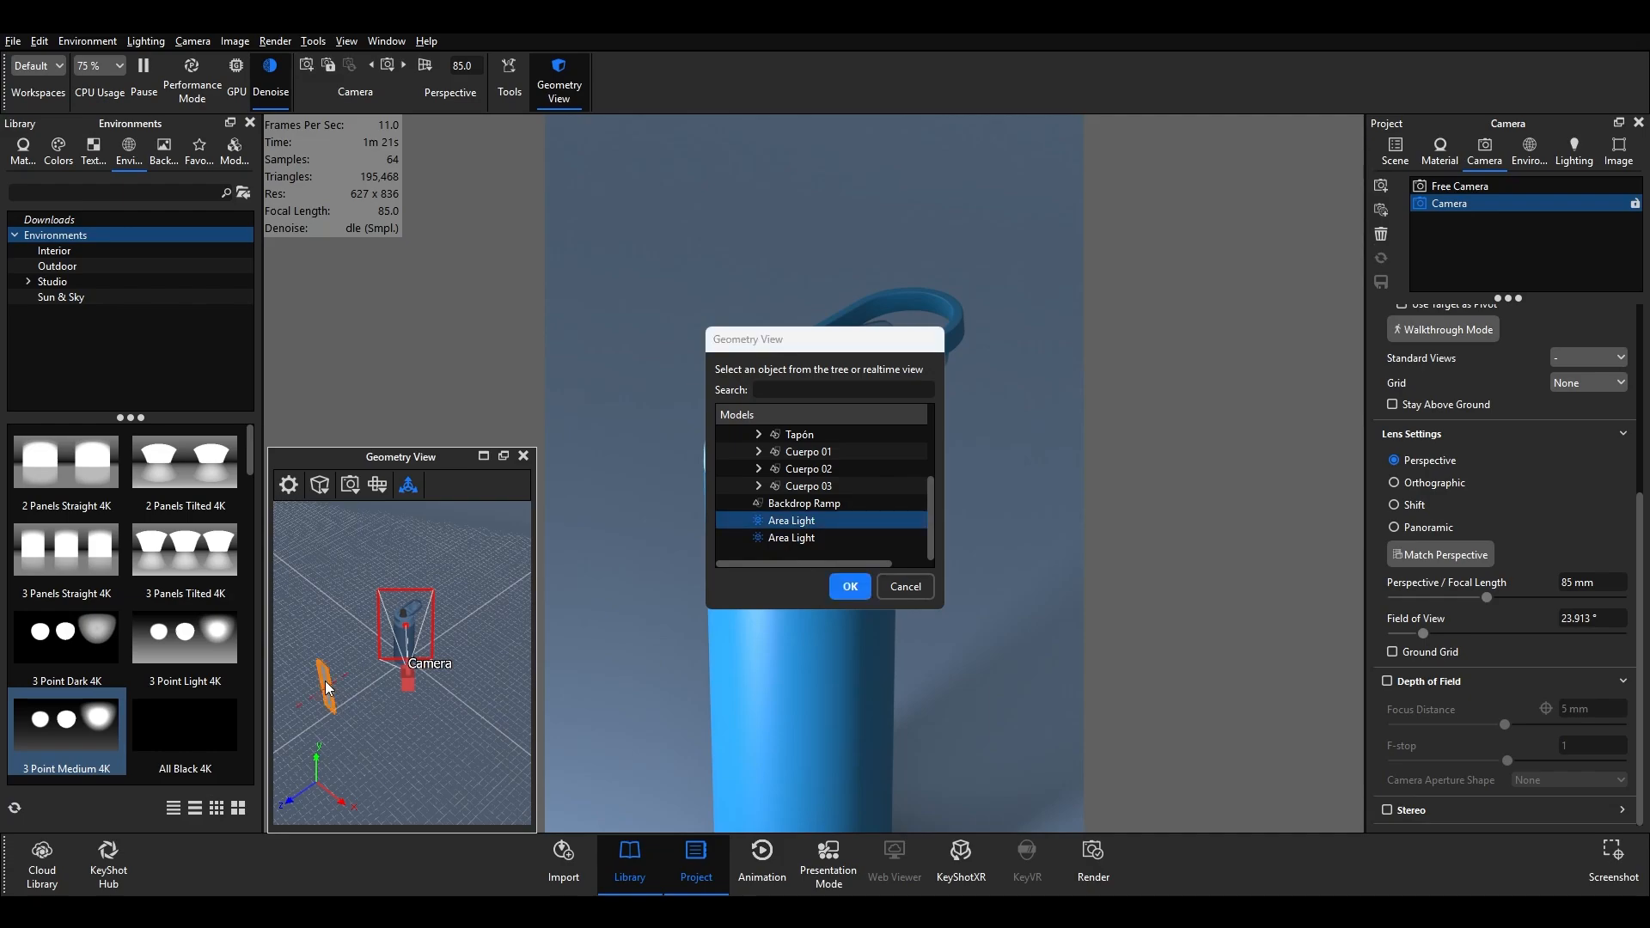
left_click(828, 537)
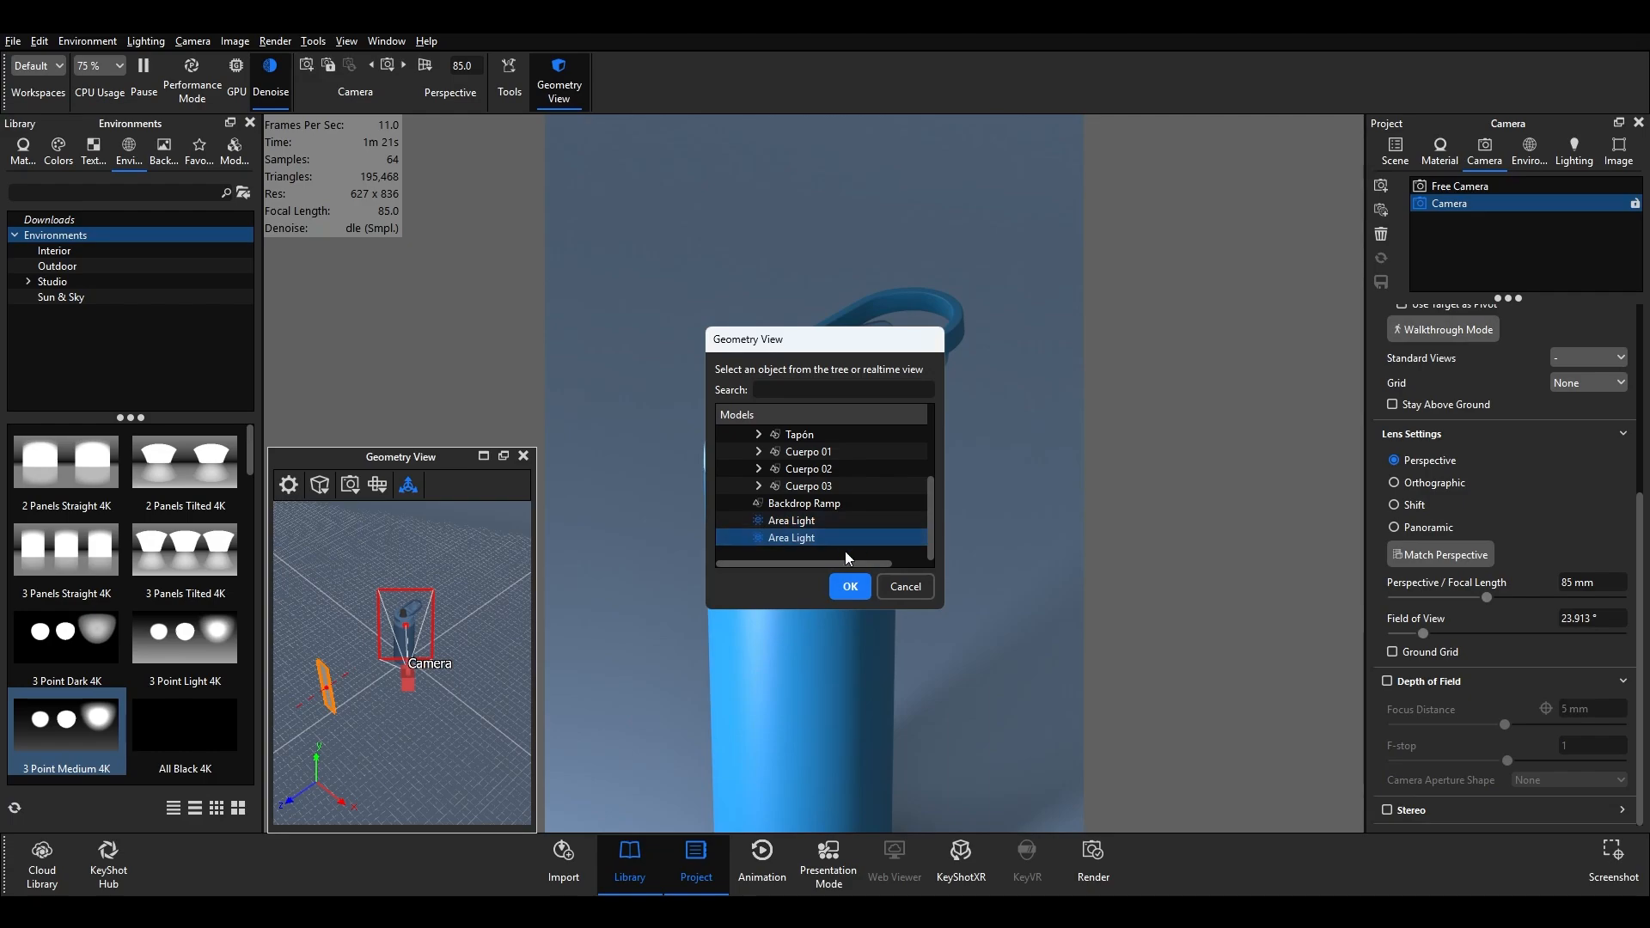
left_click(849, 587)
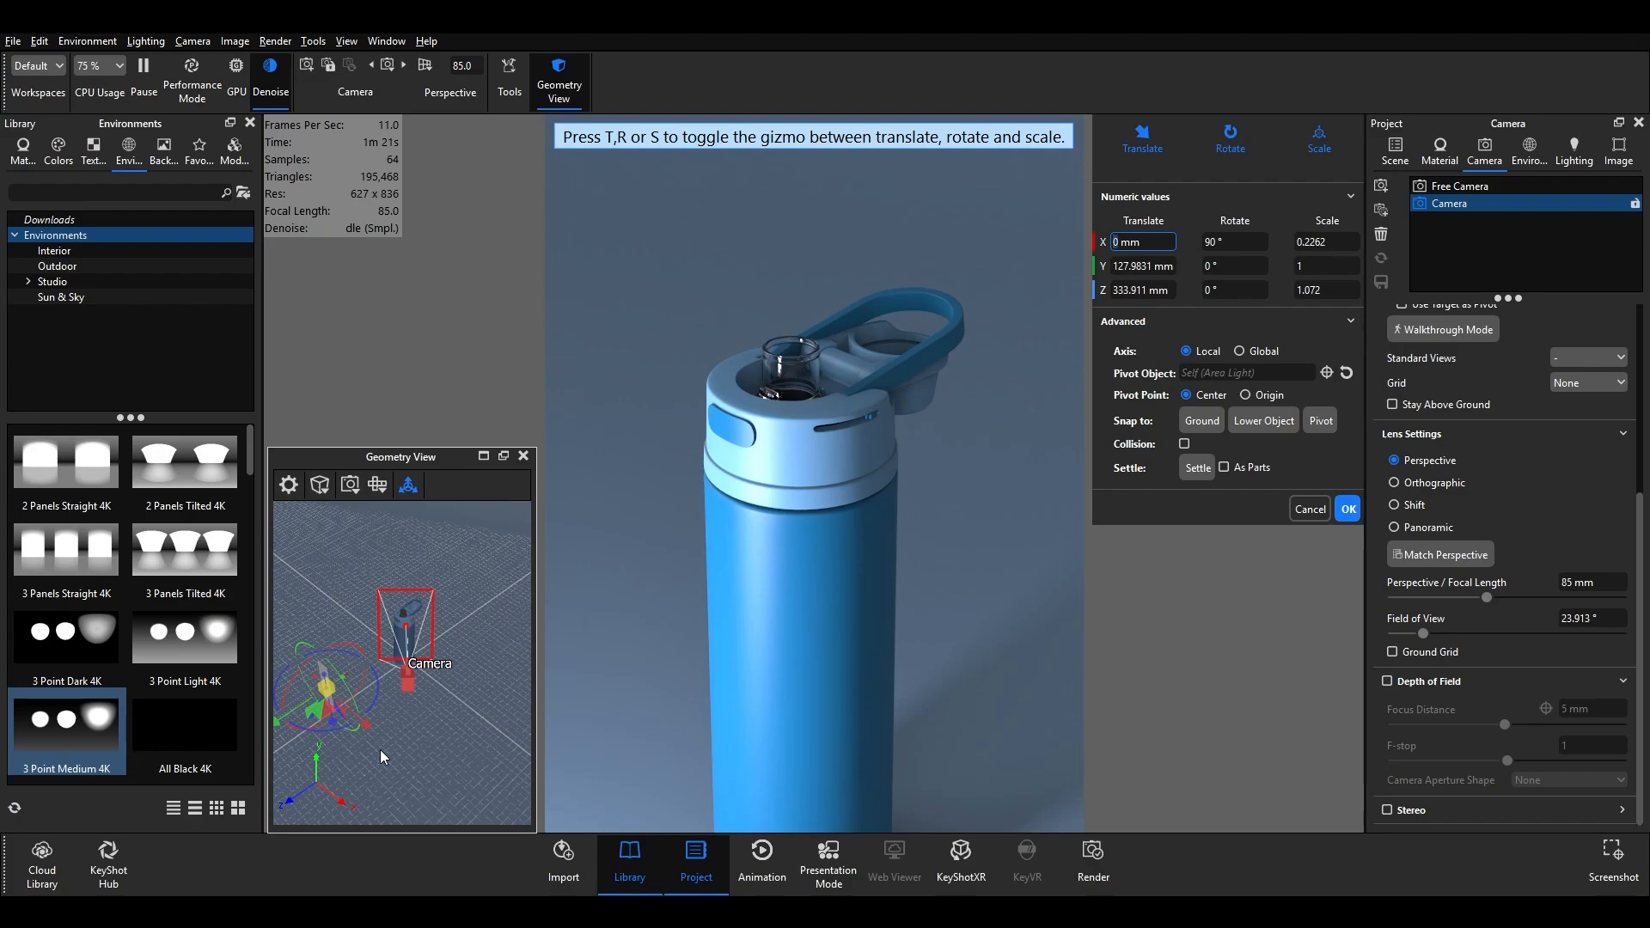
scroll(380, 749, "up", 1)
scroll(380, 750, "down", 4)
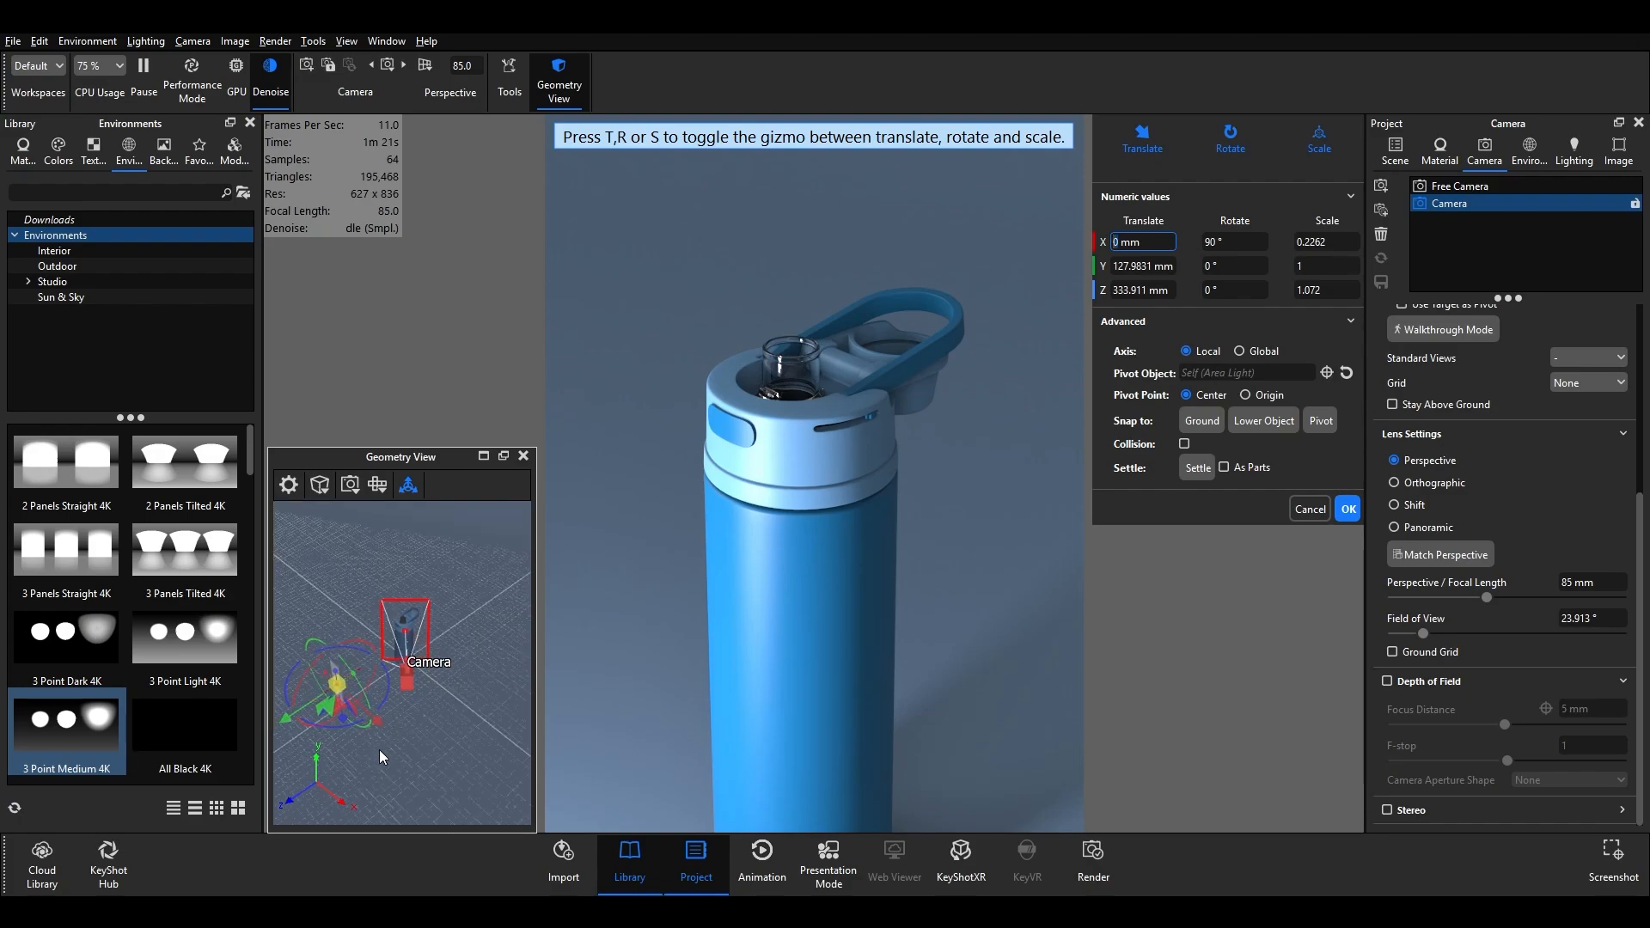
scroll(379, 749, "down", 1)
scroll(379, 749, "down", 1)
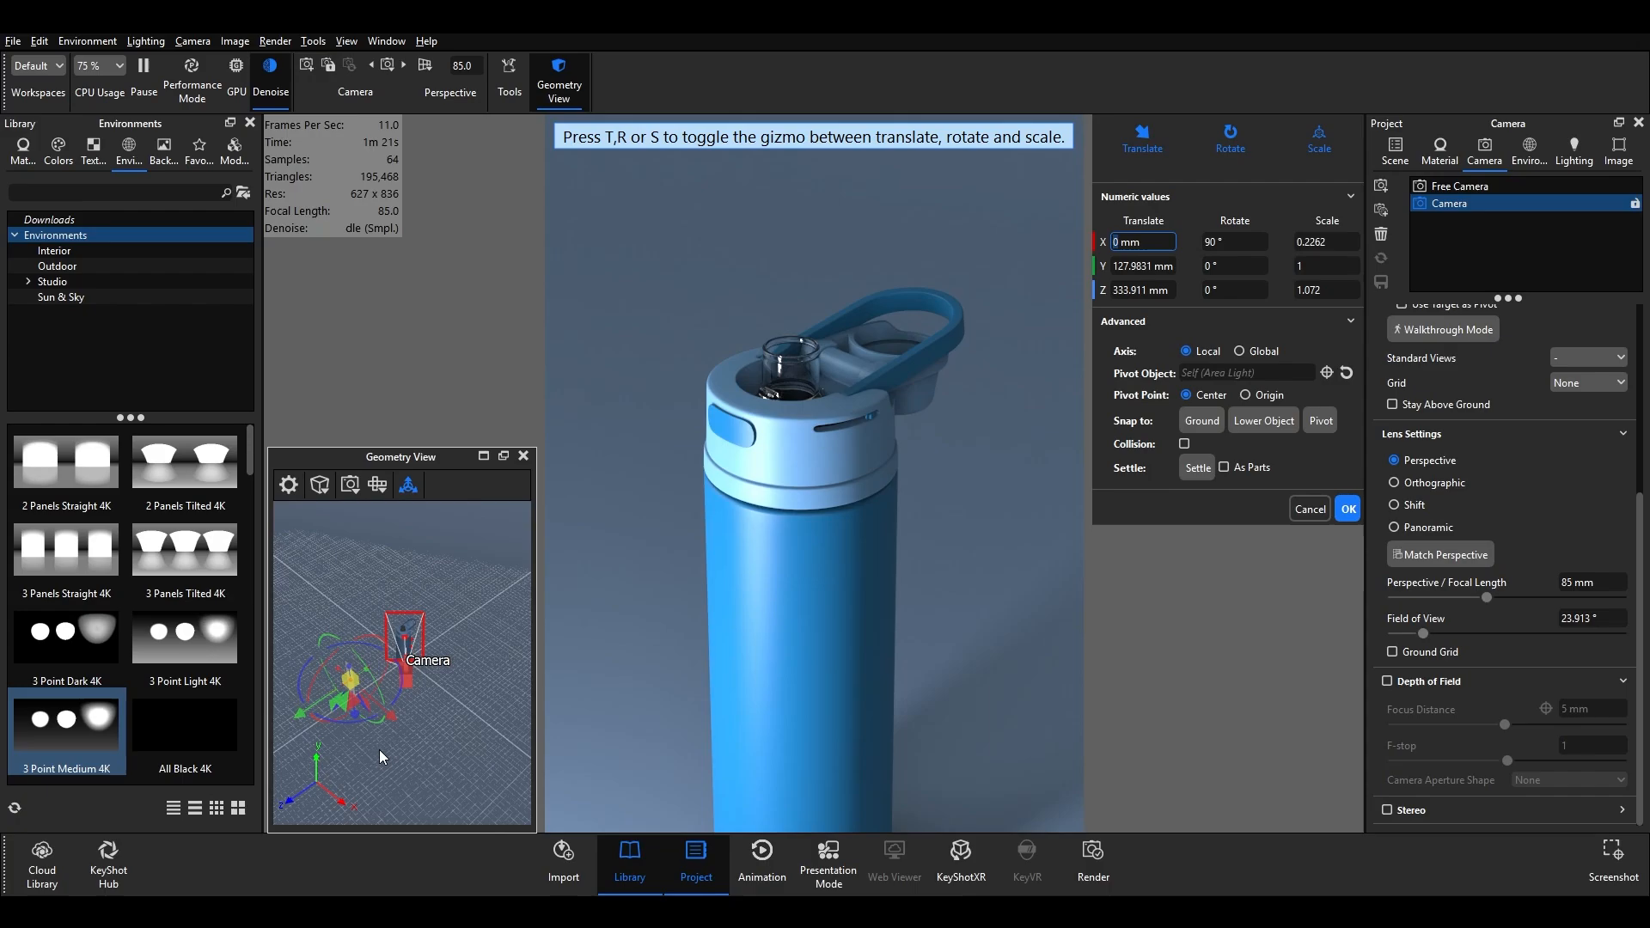
left_click_drag(380, 708, 433, 697)
key("r")
key("ctrl+z")
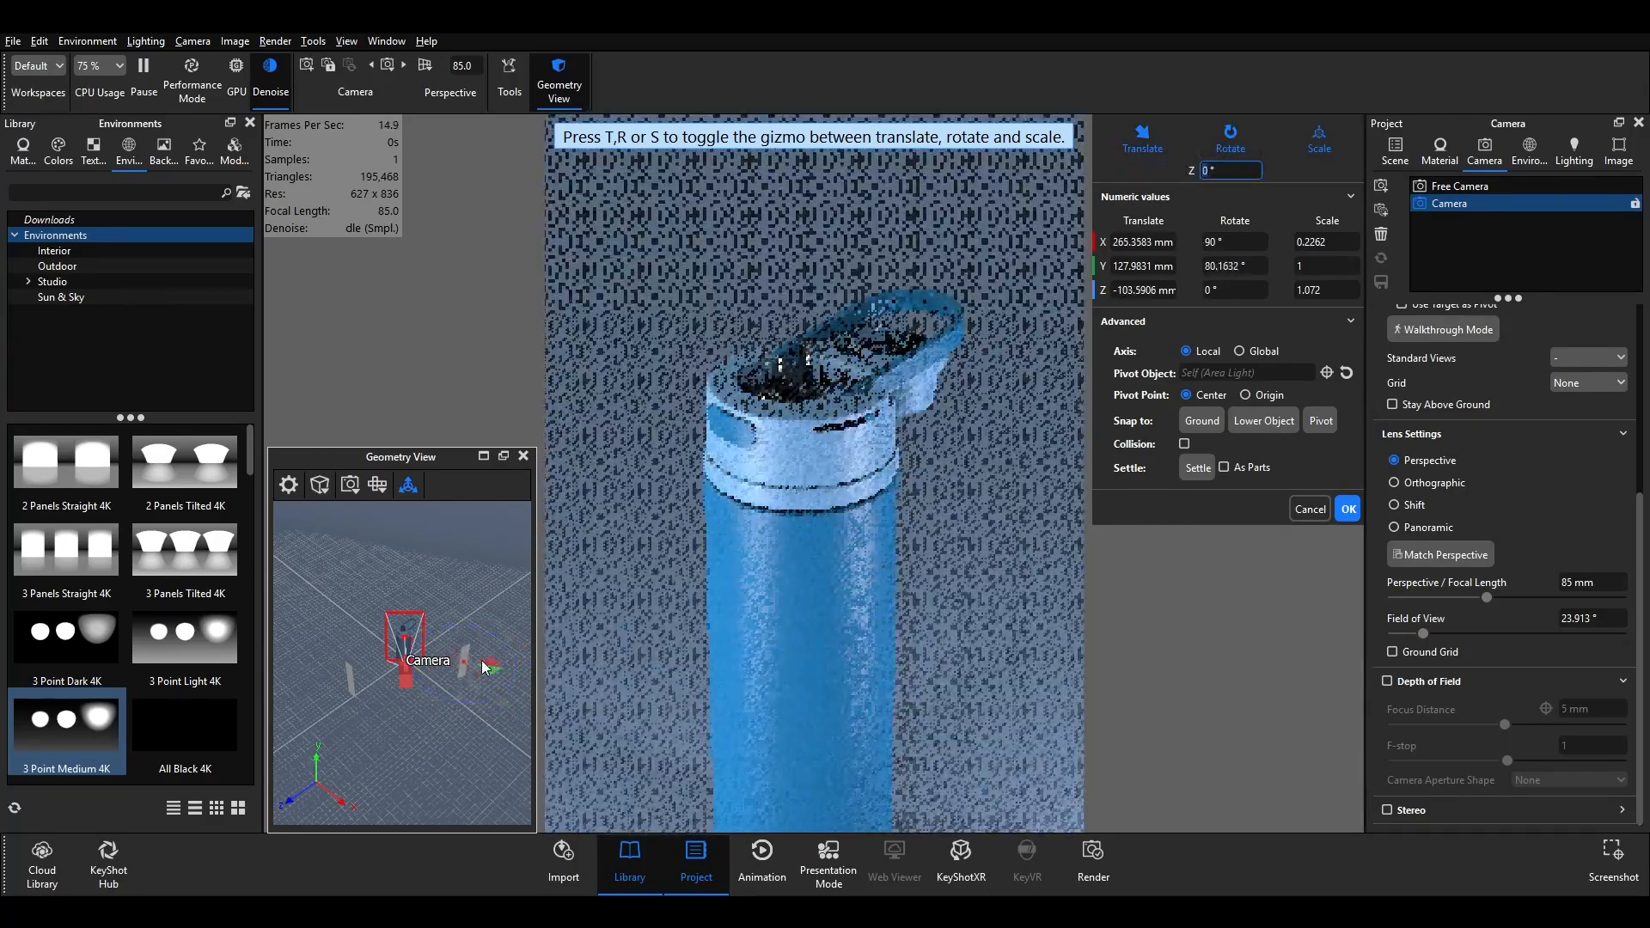
left_click_drag(508, 639, 517, 635)
left_click_drag(511, 698, 499, 689)
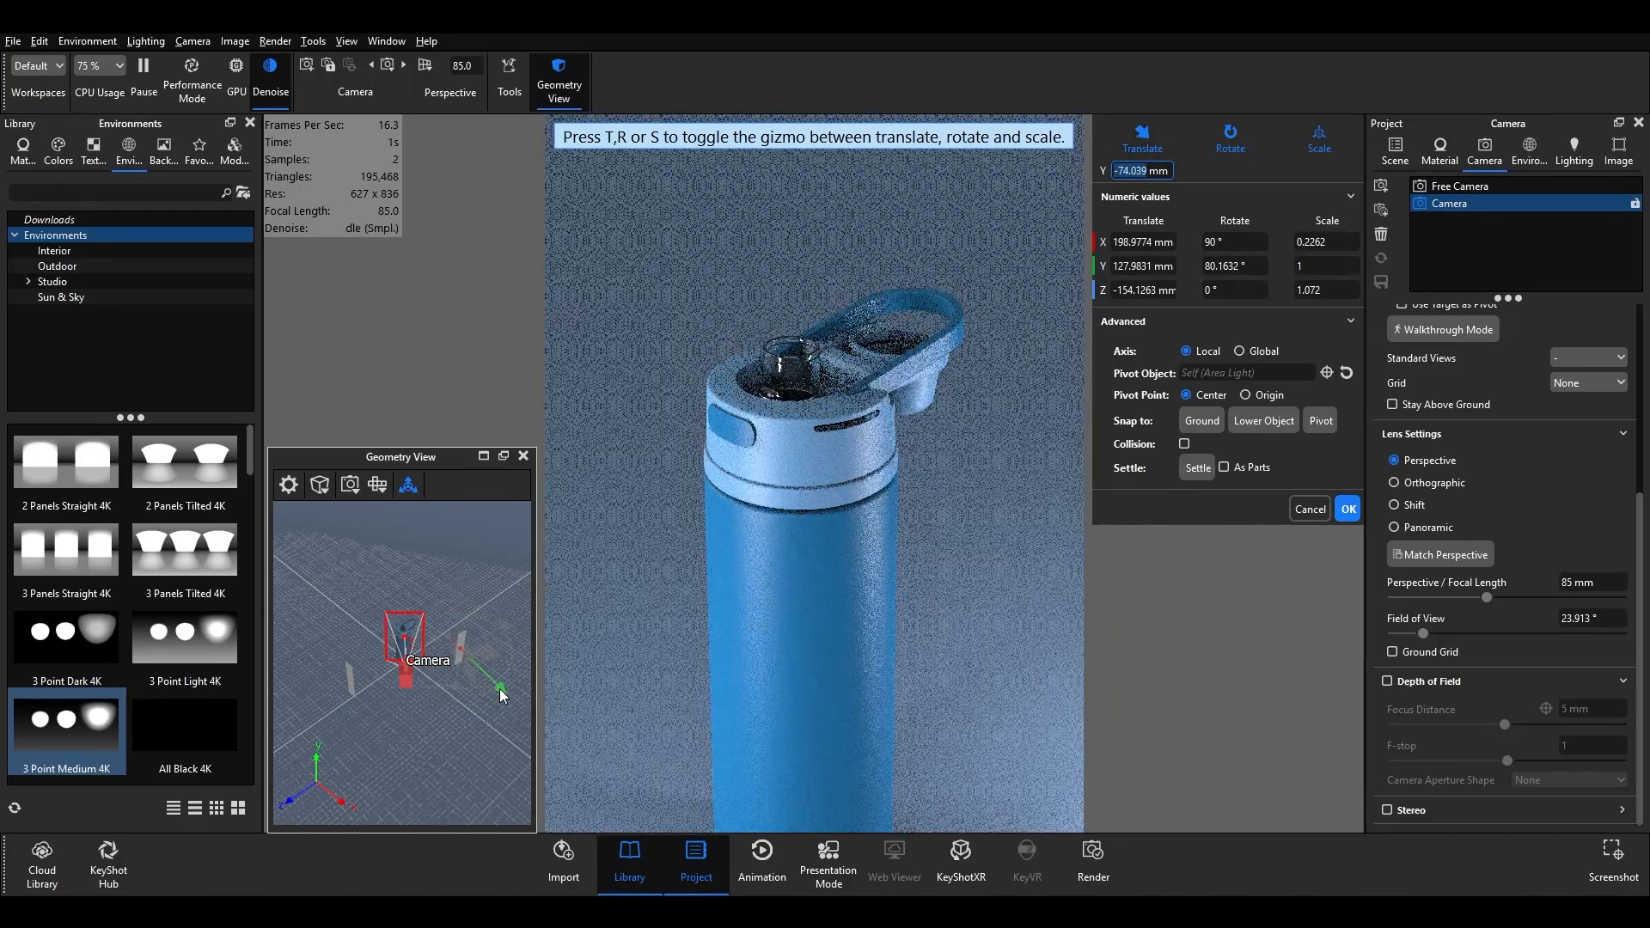
- Narrow the duplicated area light to an X scale of about 0.16 and confirm the transformation
key("s")
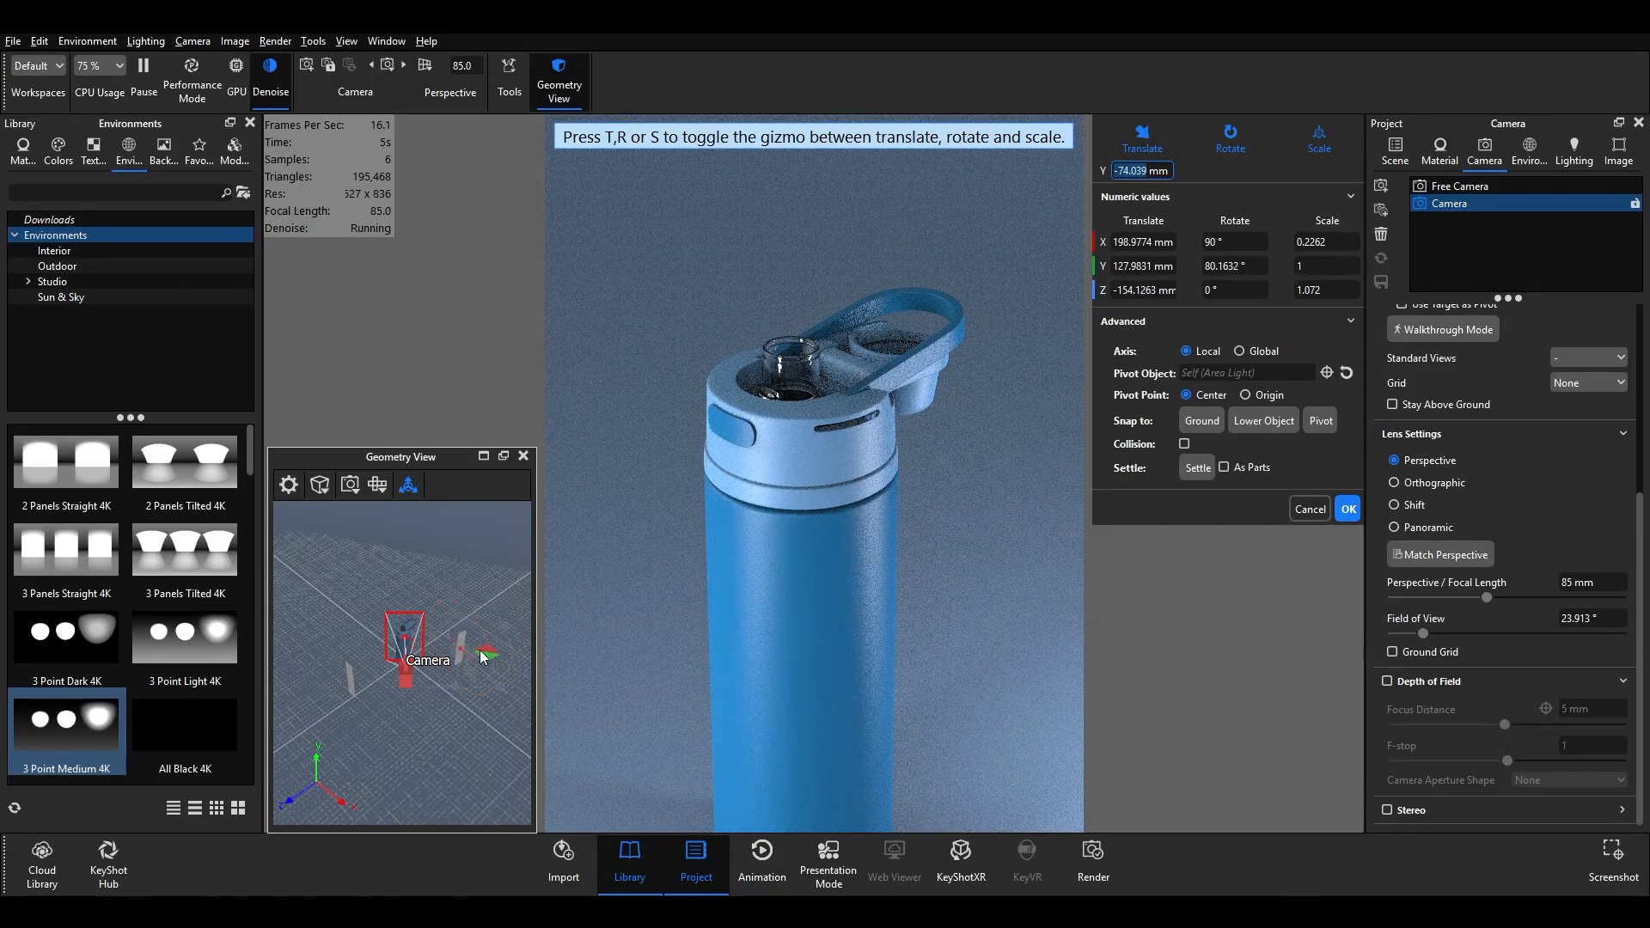
mouse_move(472, 650)
left_mouse_down()
mouse_move(453, 660)
mouse_move(475, 649)
left_mouse_up()
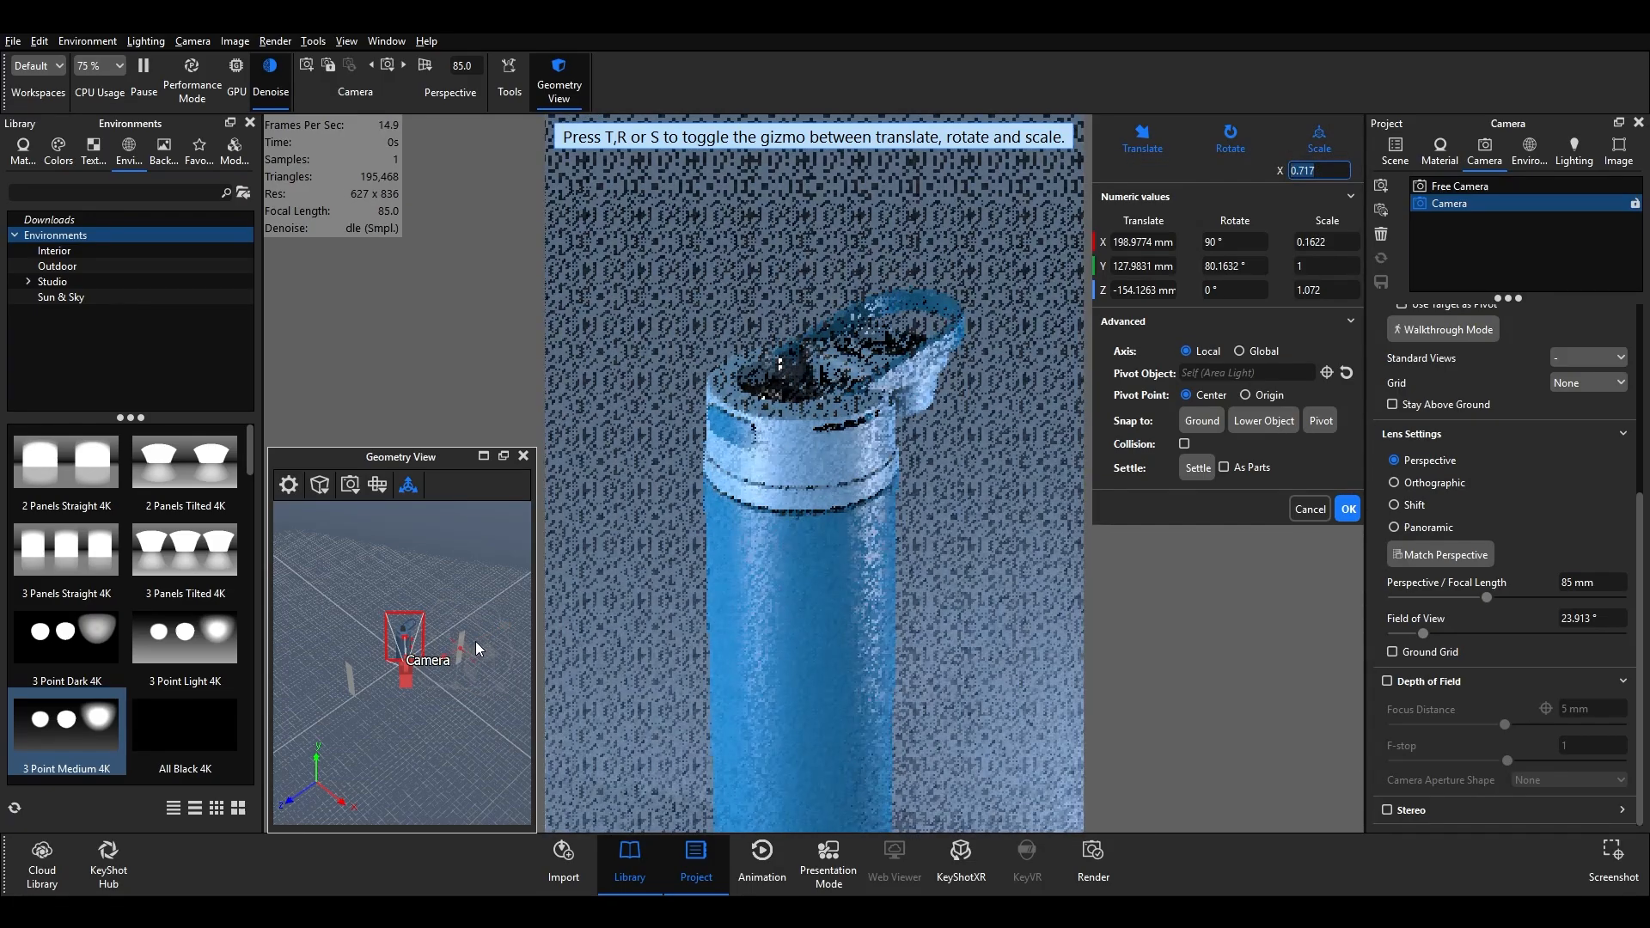
left_click(1345, 510)
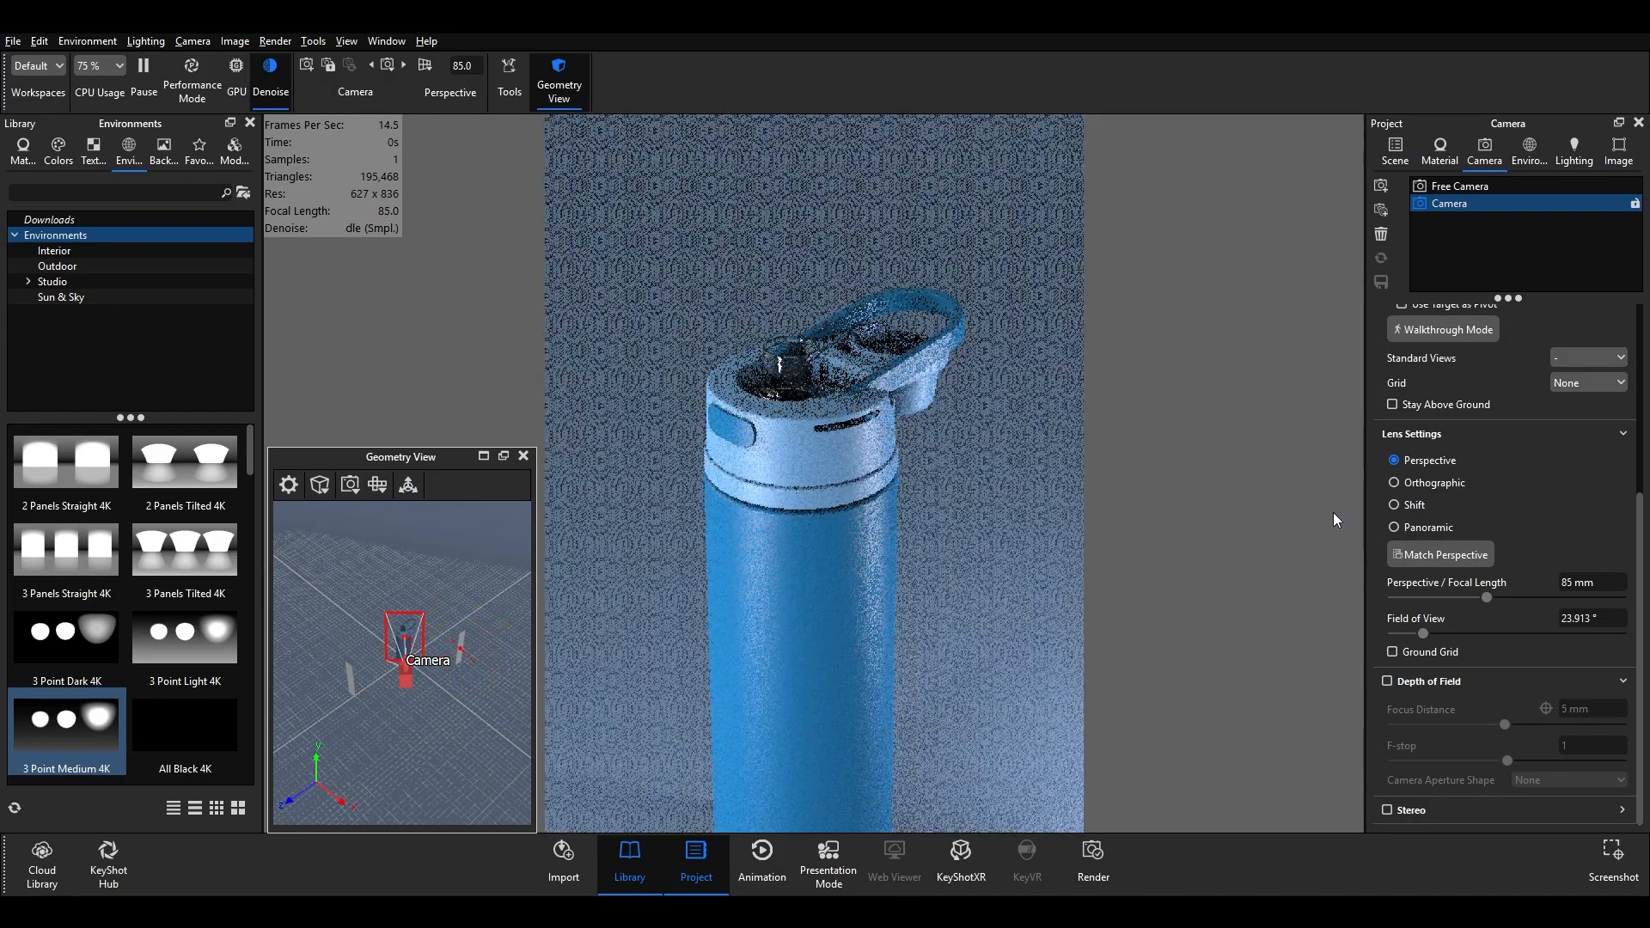
- Duplicate the narrowed area light and accept the copy at the same position
left_click(1394, 152)
right_click(1473, 420)
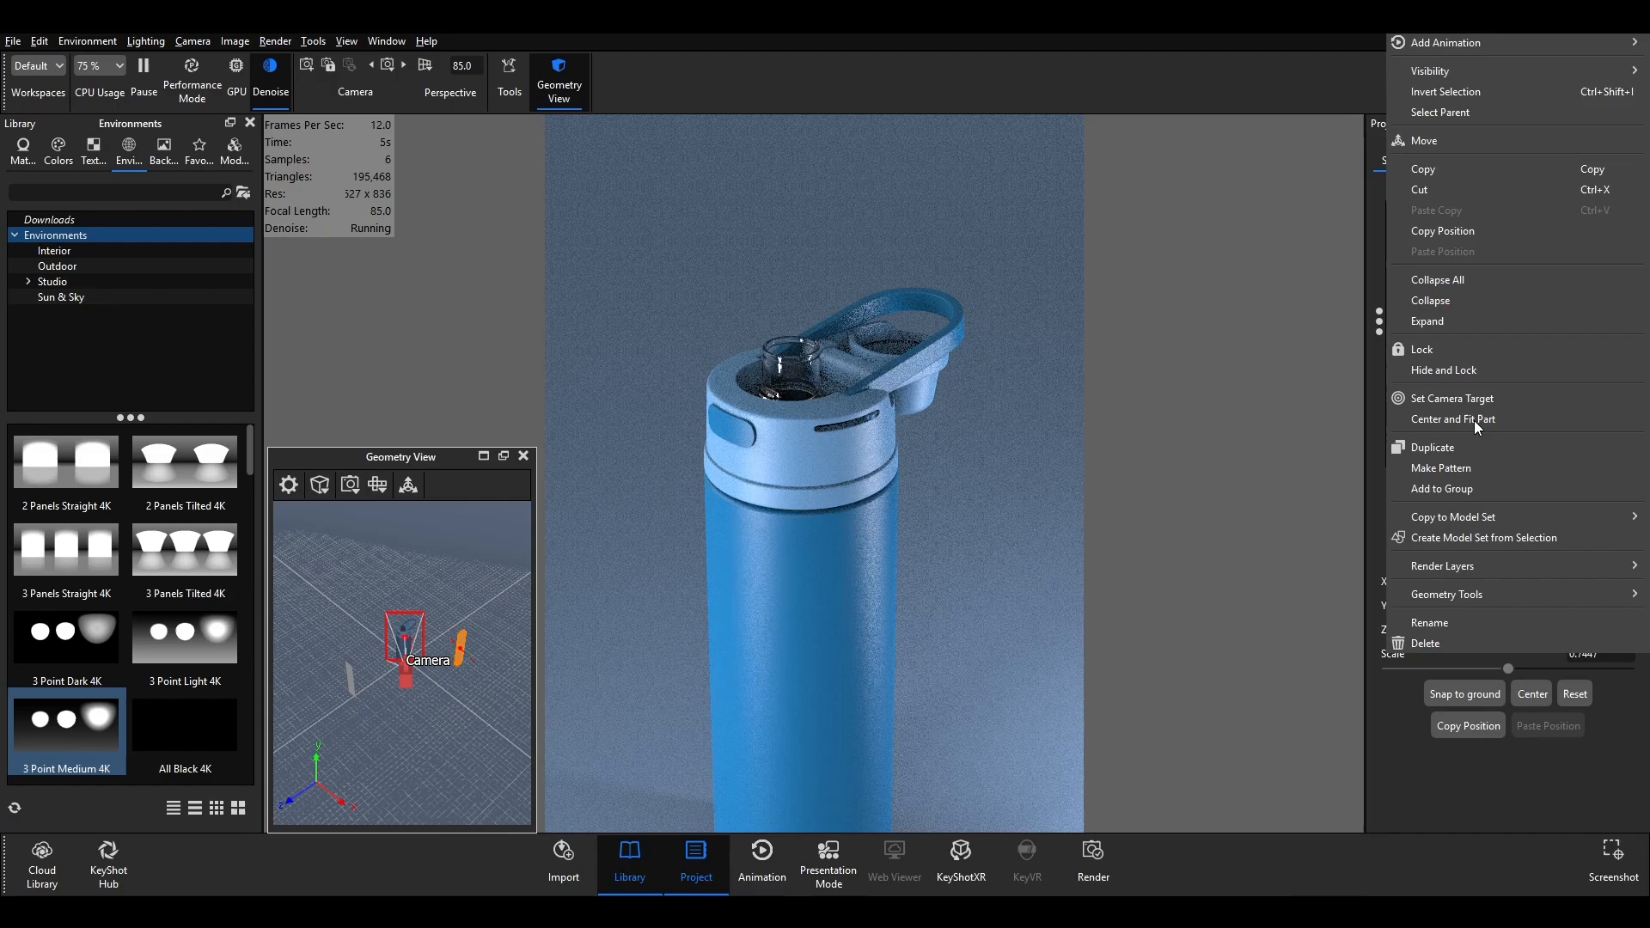
left_click(1445, 449)
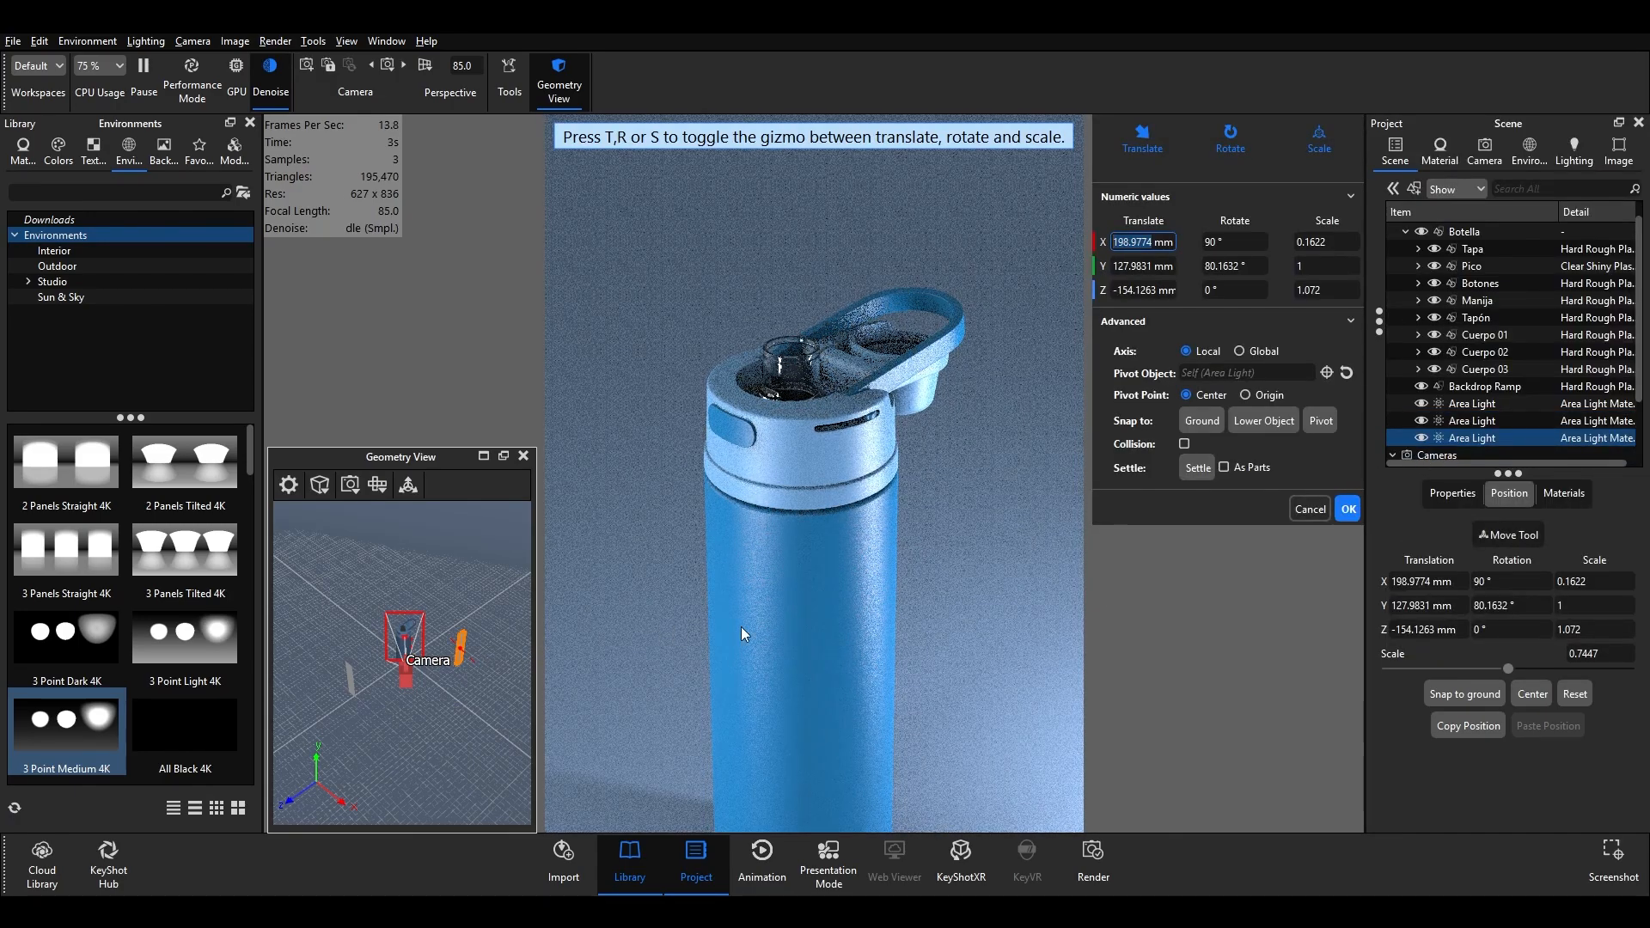
left_click(1347, 510)
left_click(1484, 387)
left_click(408, 486)
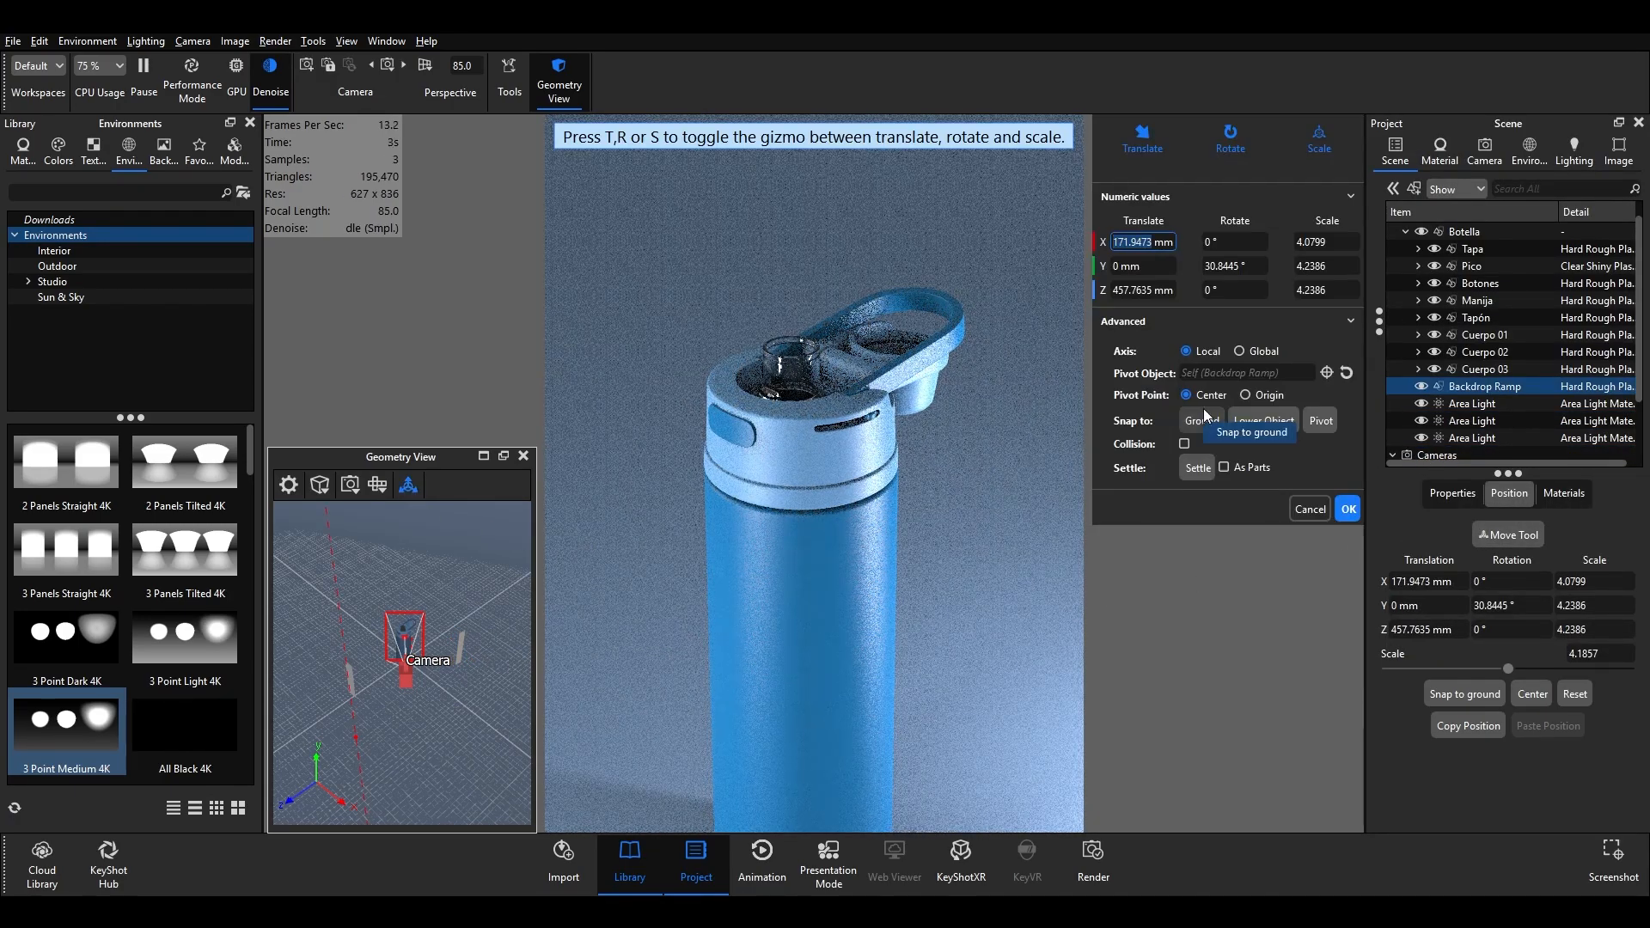
left_click(1346, 510)
- In the Geometry View, move one of the overlapping narrow area lights to about X 67 mm, Z -242 mm and confirm
left_click(462, 646)
left_click(407, 486)
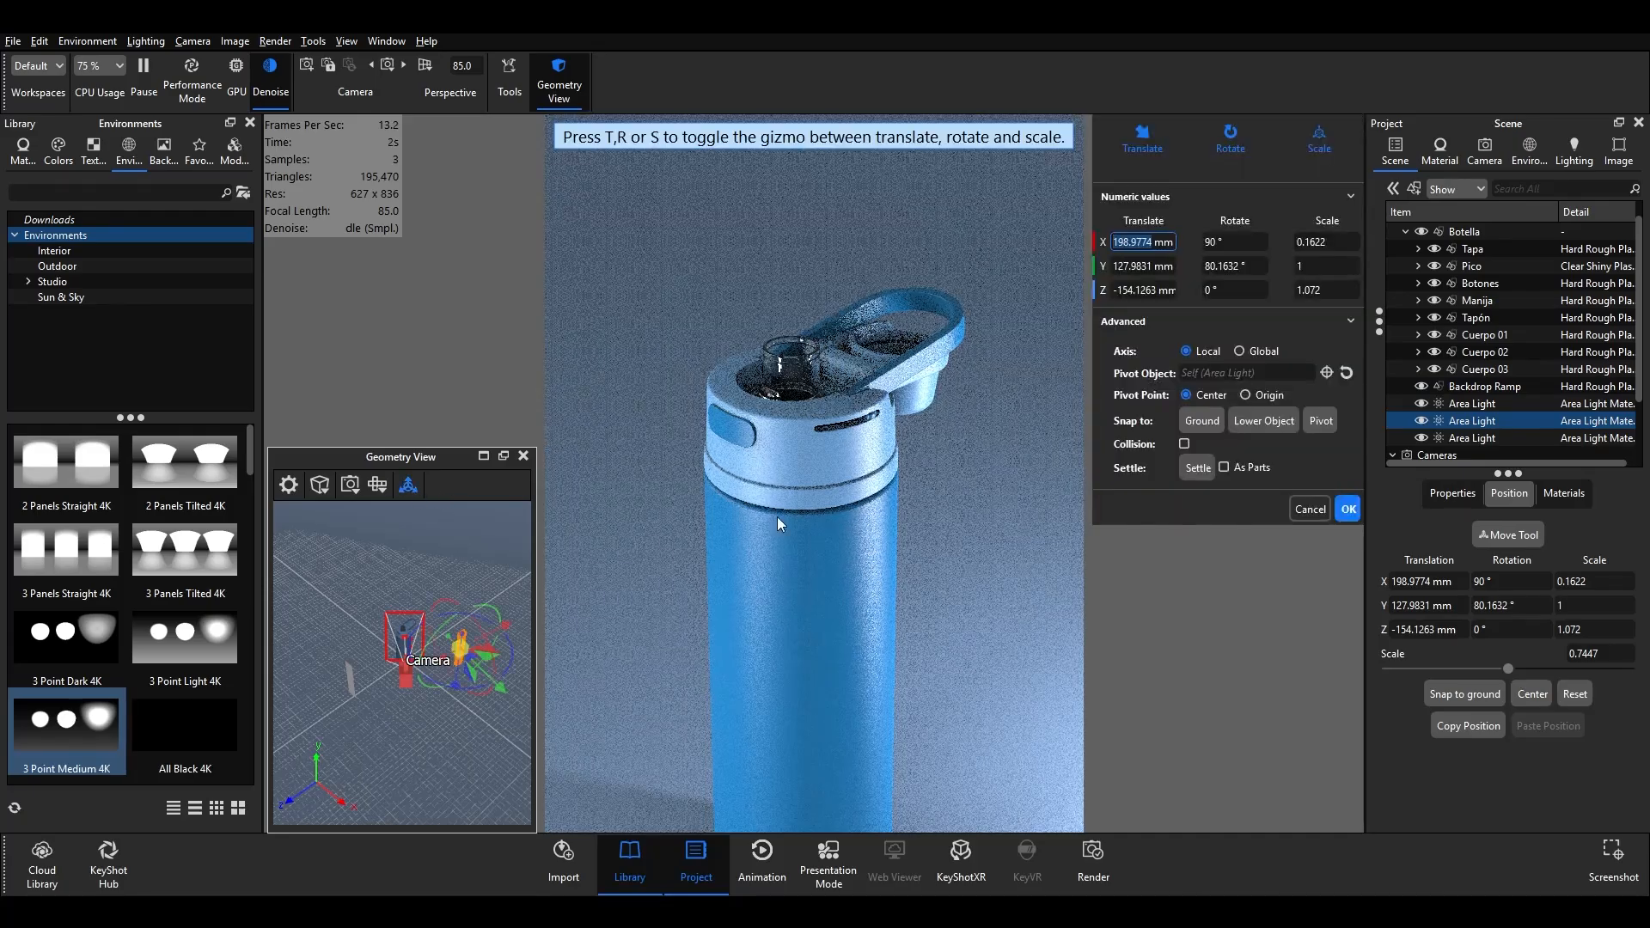
mouse_move(513, 690)
left_mouse_down()
mouse_move(466, 656)
mouse_move(477, 667)
mouse_move(481, 615)
mouse_move(502, 607)
mouse_move(493, 664)
left_mouse_up()
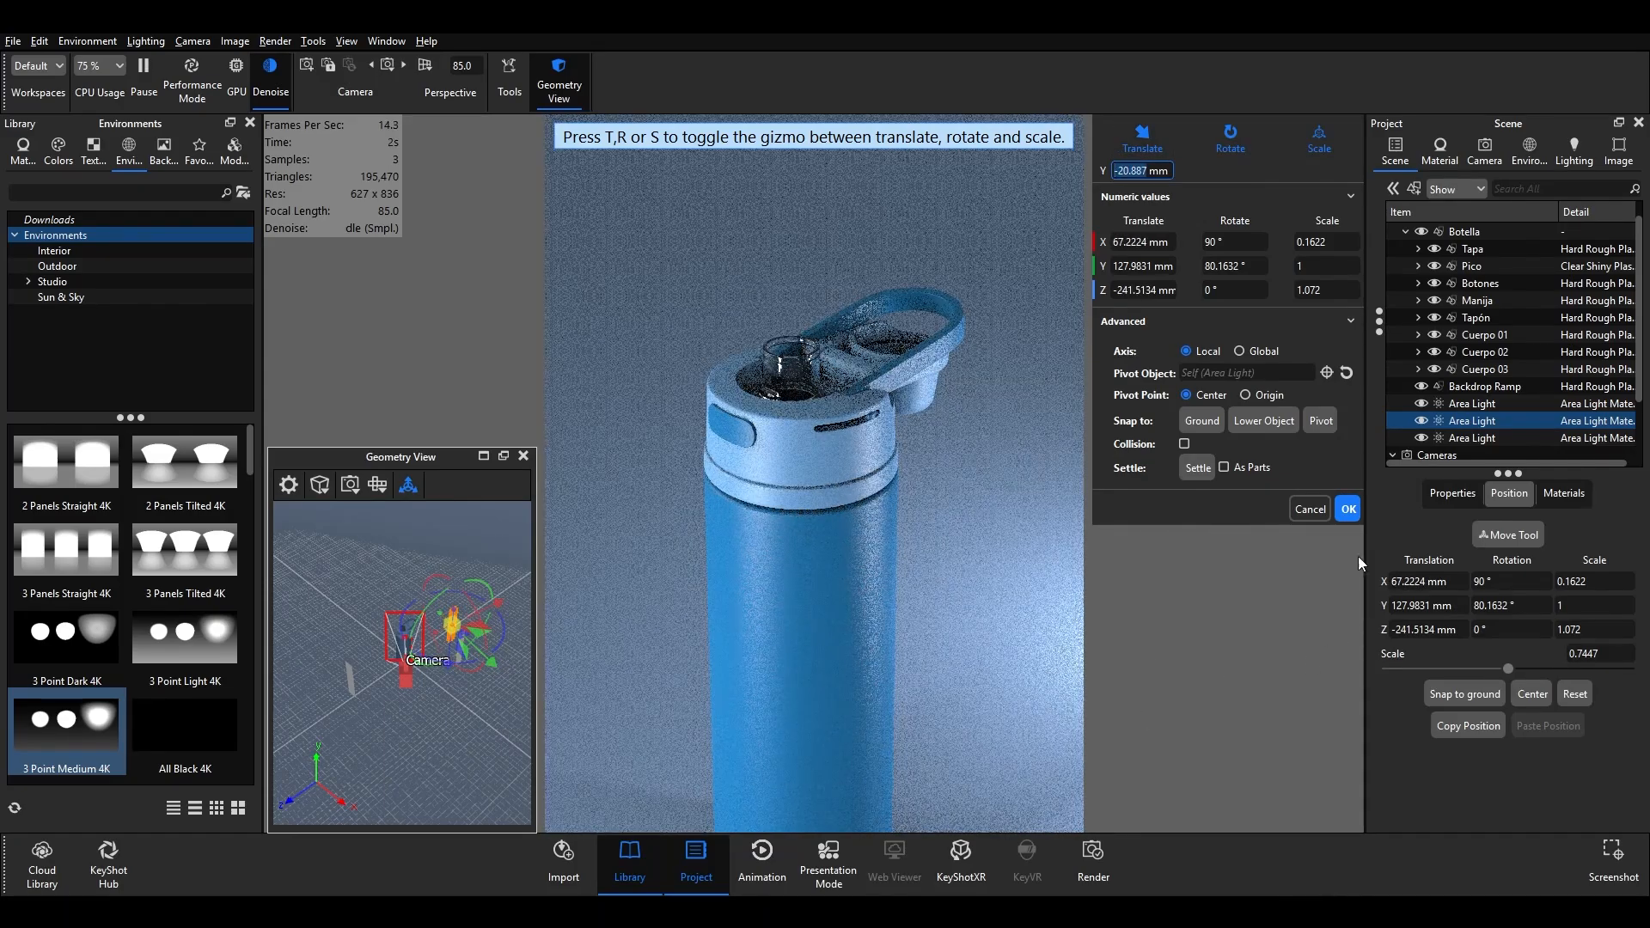
left_click(1349, 510)
double_click(460, 669)
left_click(409, 485)
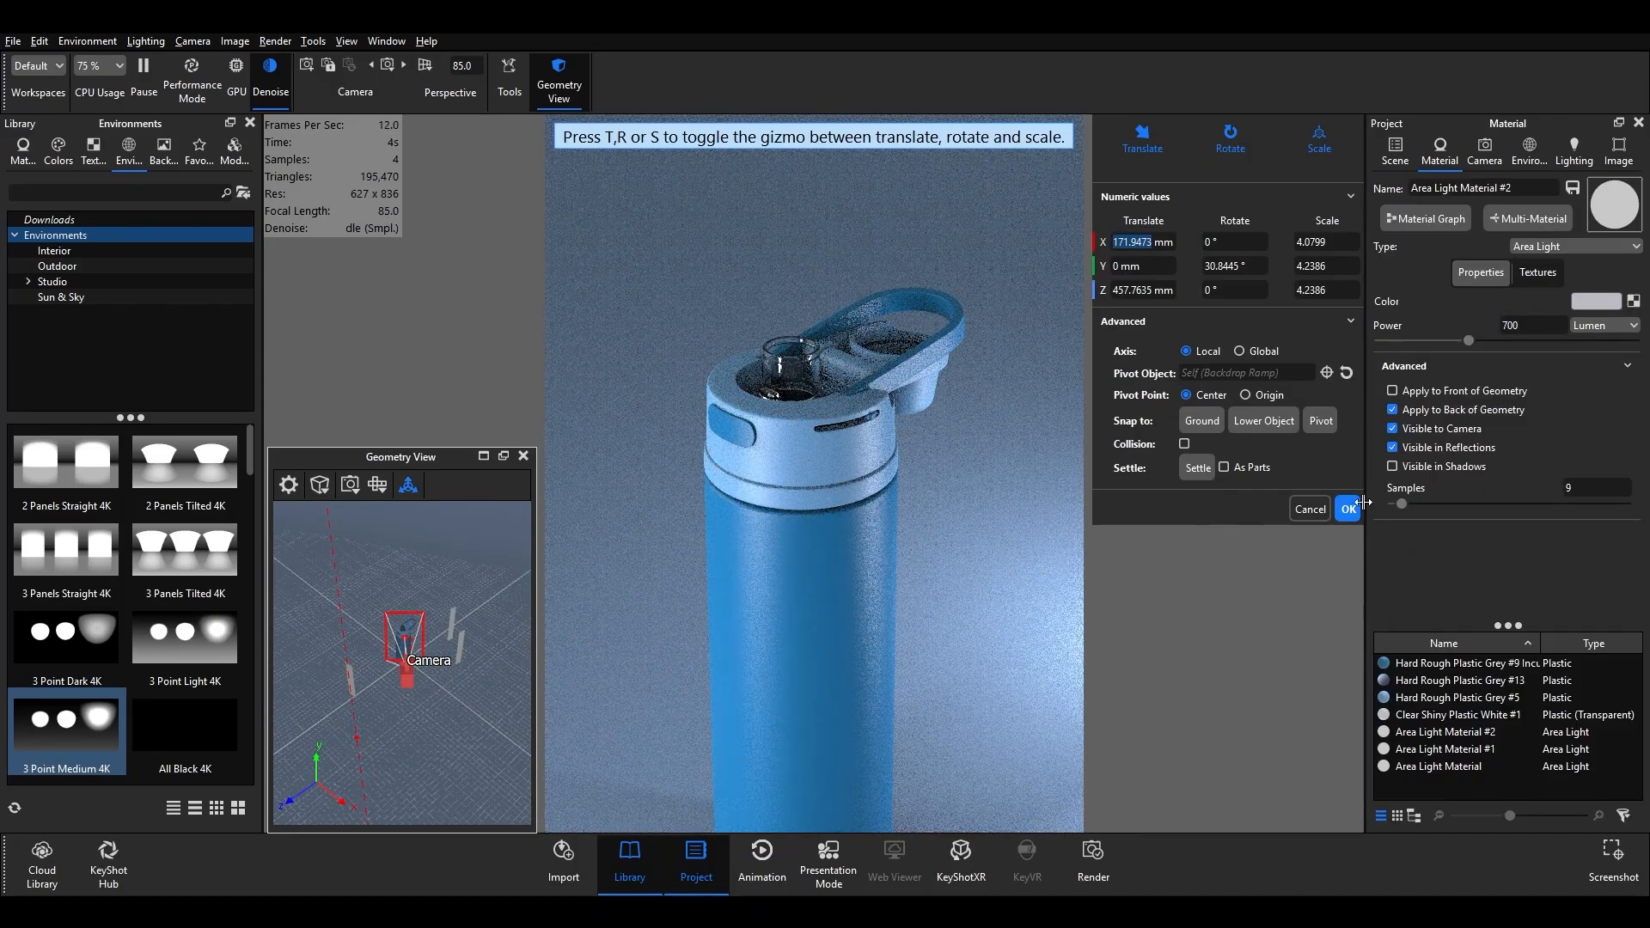
left_click(1349, 509)
- Rotate the outer narrow area light to about 78° in X, 80° in Y and -12° in Z, shift it toward its neighbour and confirm
left_click(459, 647)
key("ctrl+d")
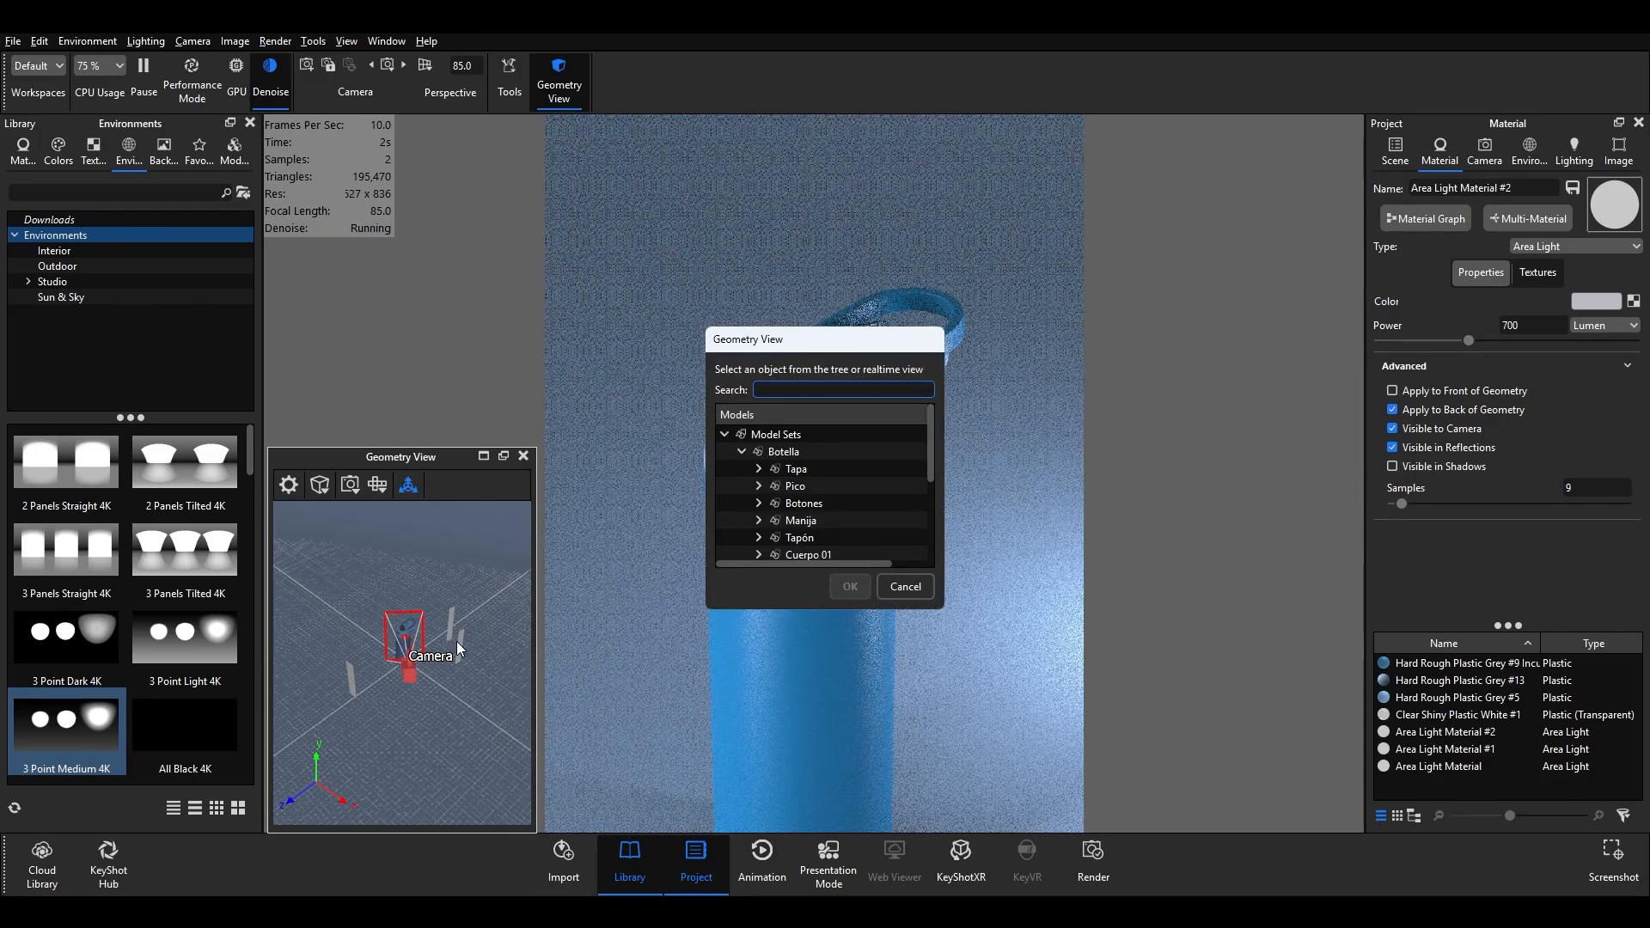
left_click(456, 641)
key("r")
left_click_drag(526, 613, 499, 630)
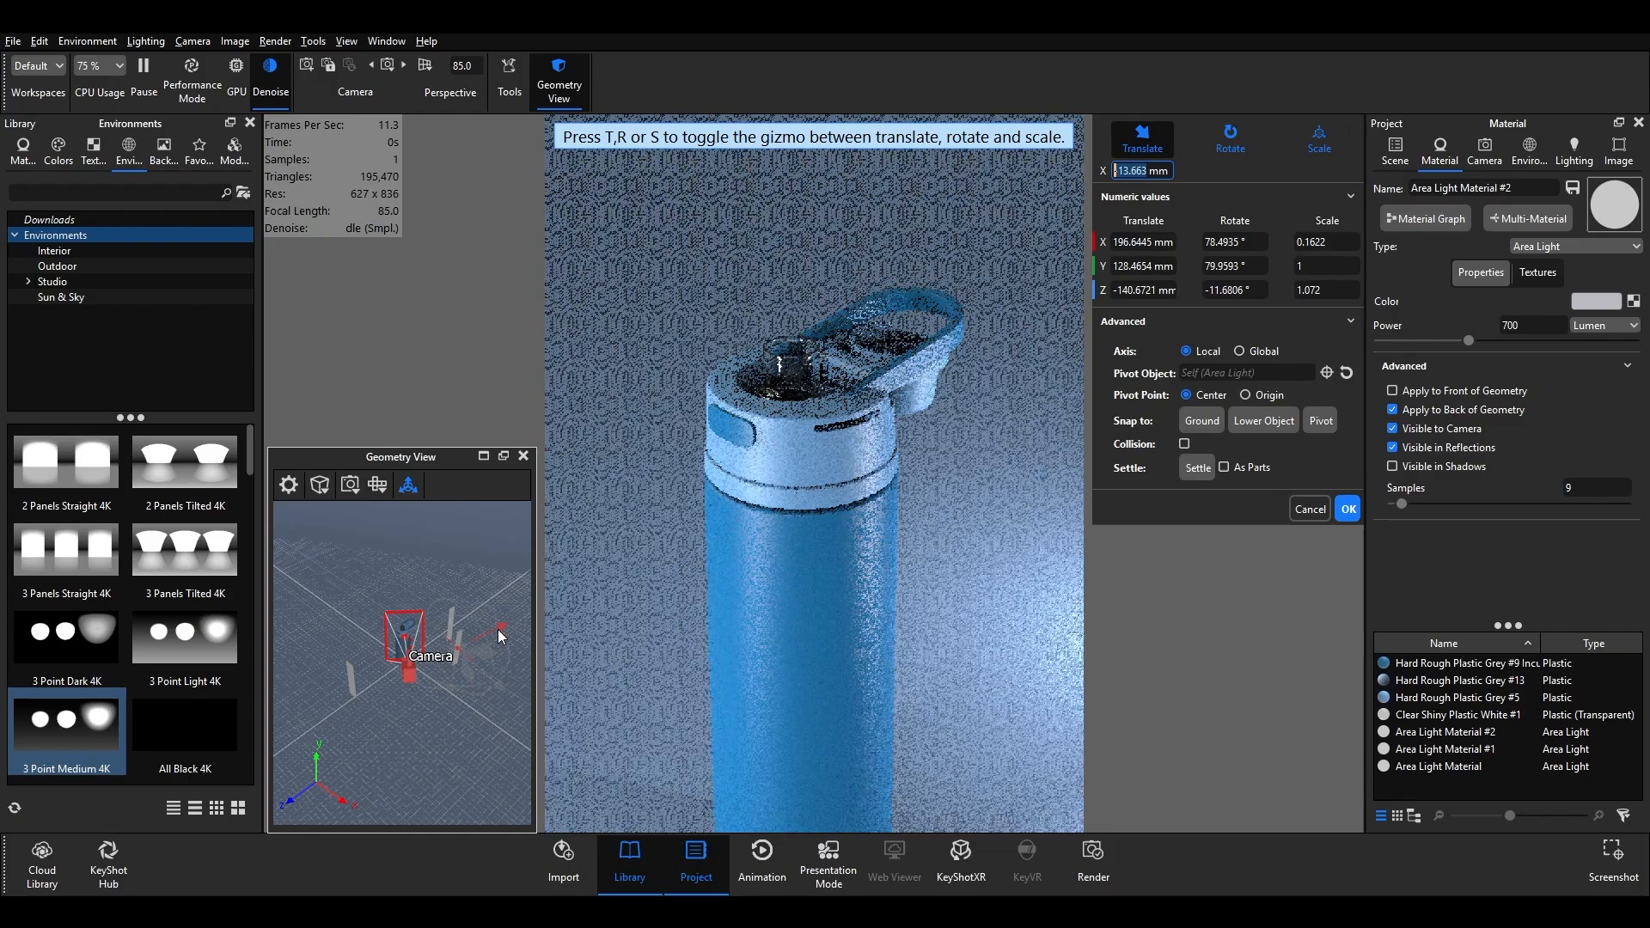
left_click_drag(453, 694, 456, 674)
left_click(1348, 509)
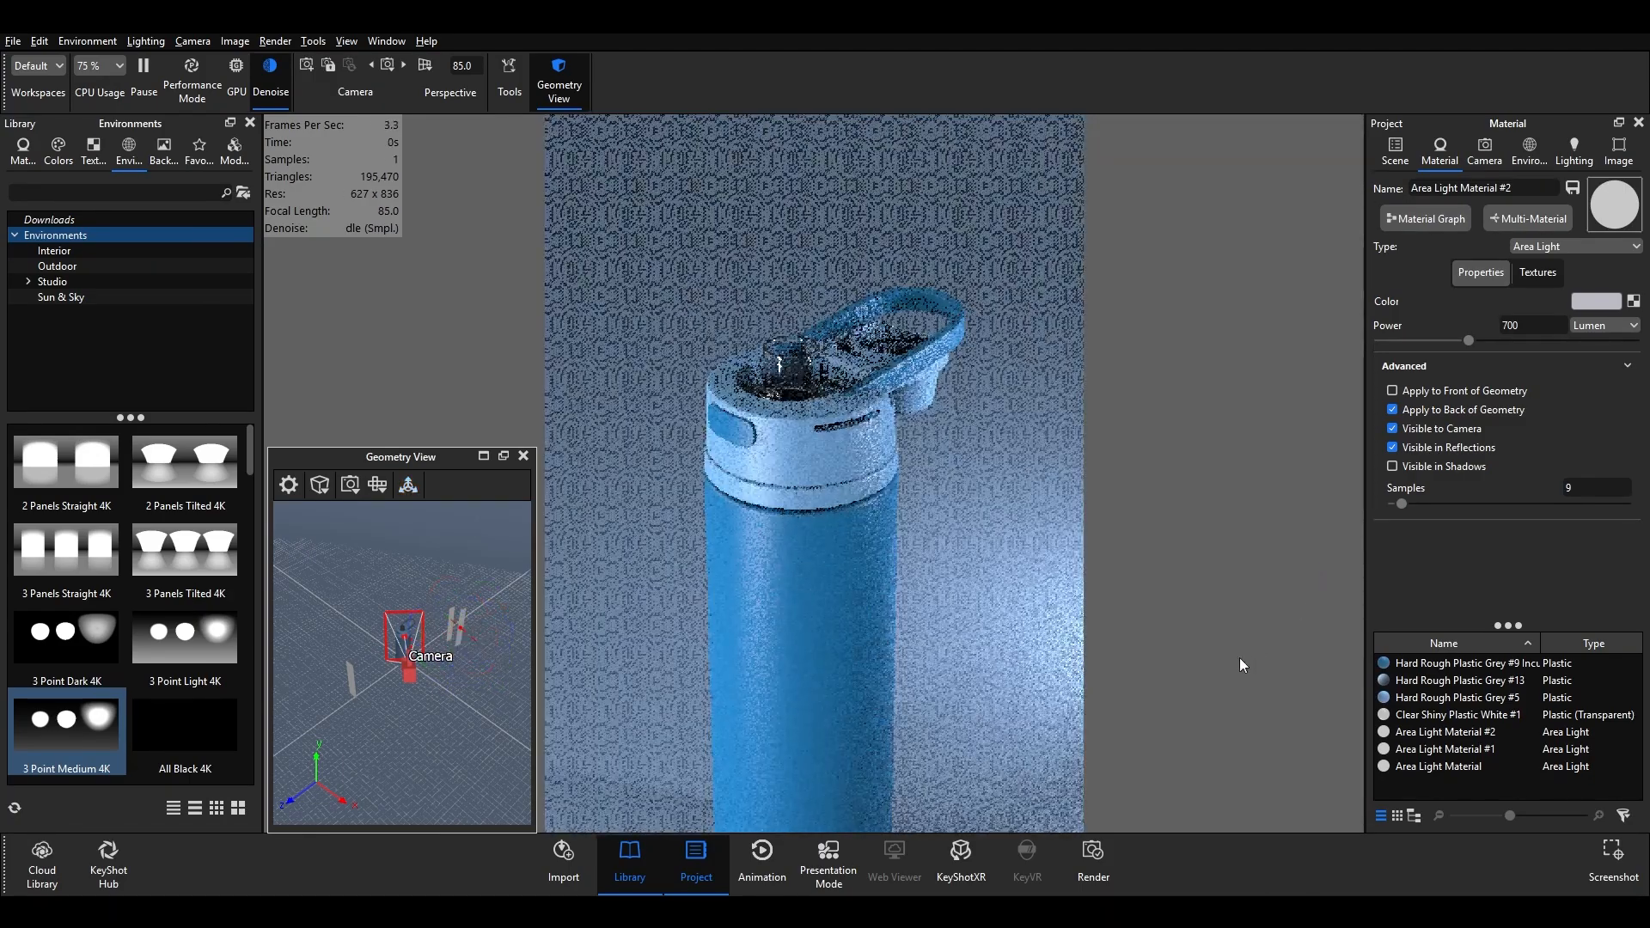
- Reposition the inner narrow area light in the Geometry View, moving it away from its neighbour, and confirm the transformation
left_click(438, 601)
left_click(465, 613)
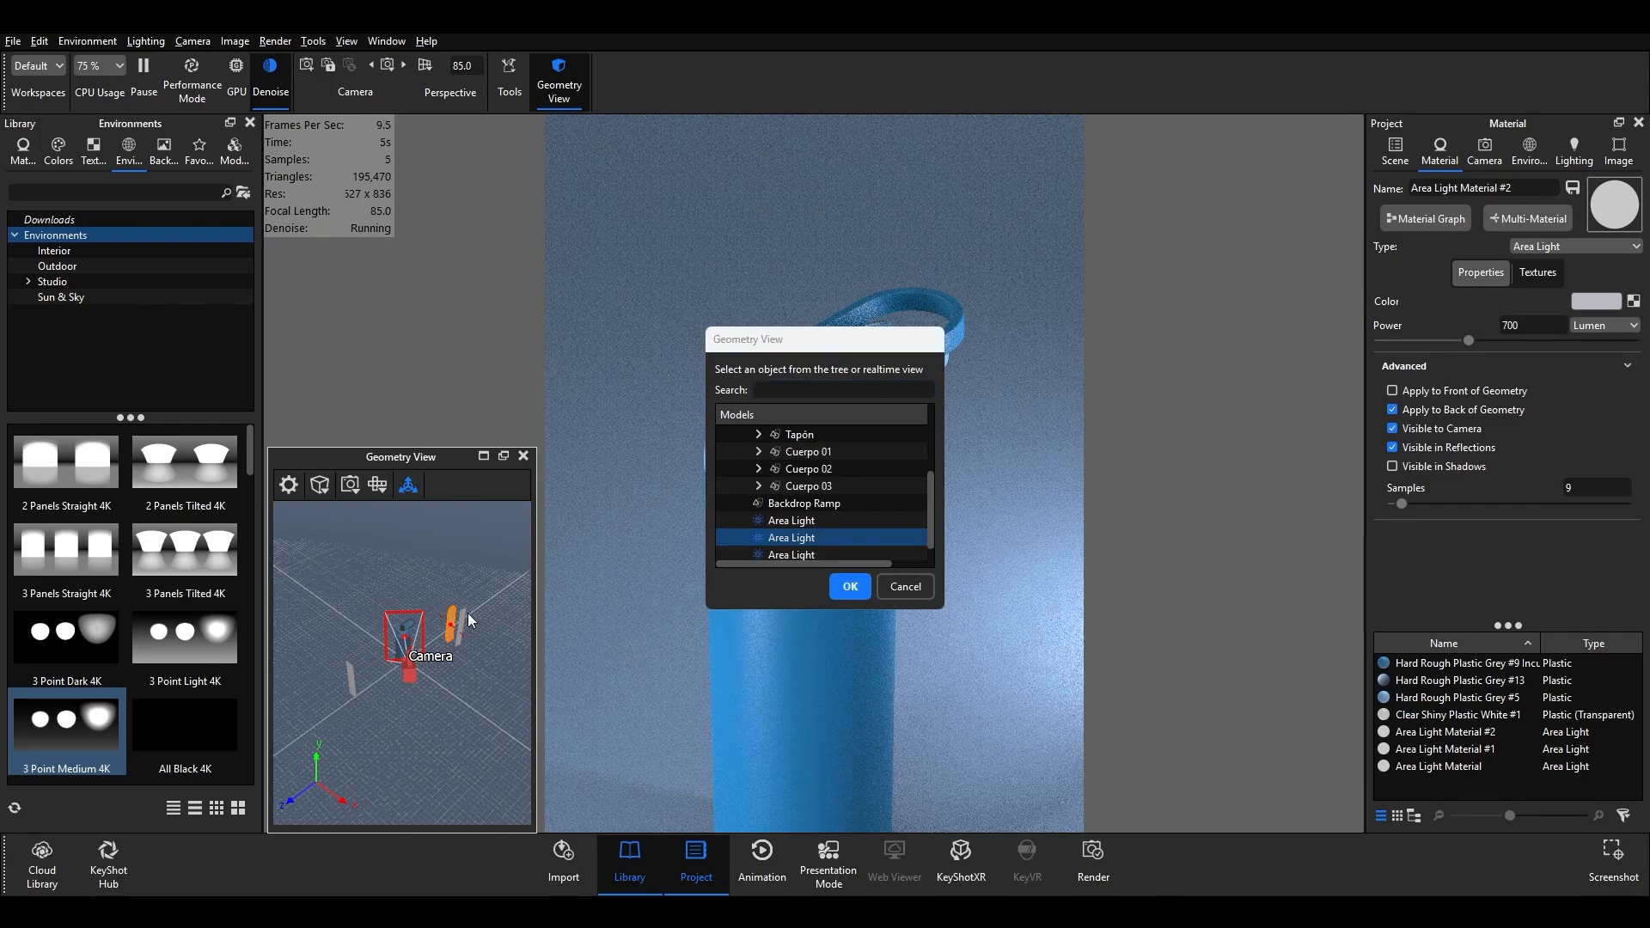
left_click(850, 587)
left_click_drag(434, 634, 401, 659)
left_click(1347, 509)
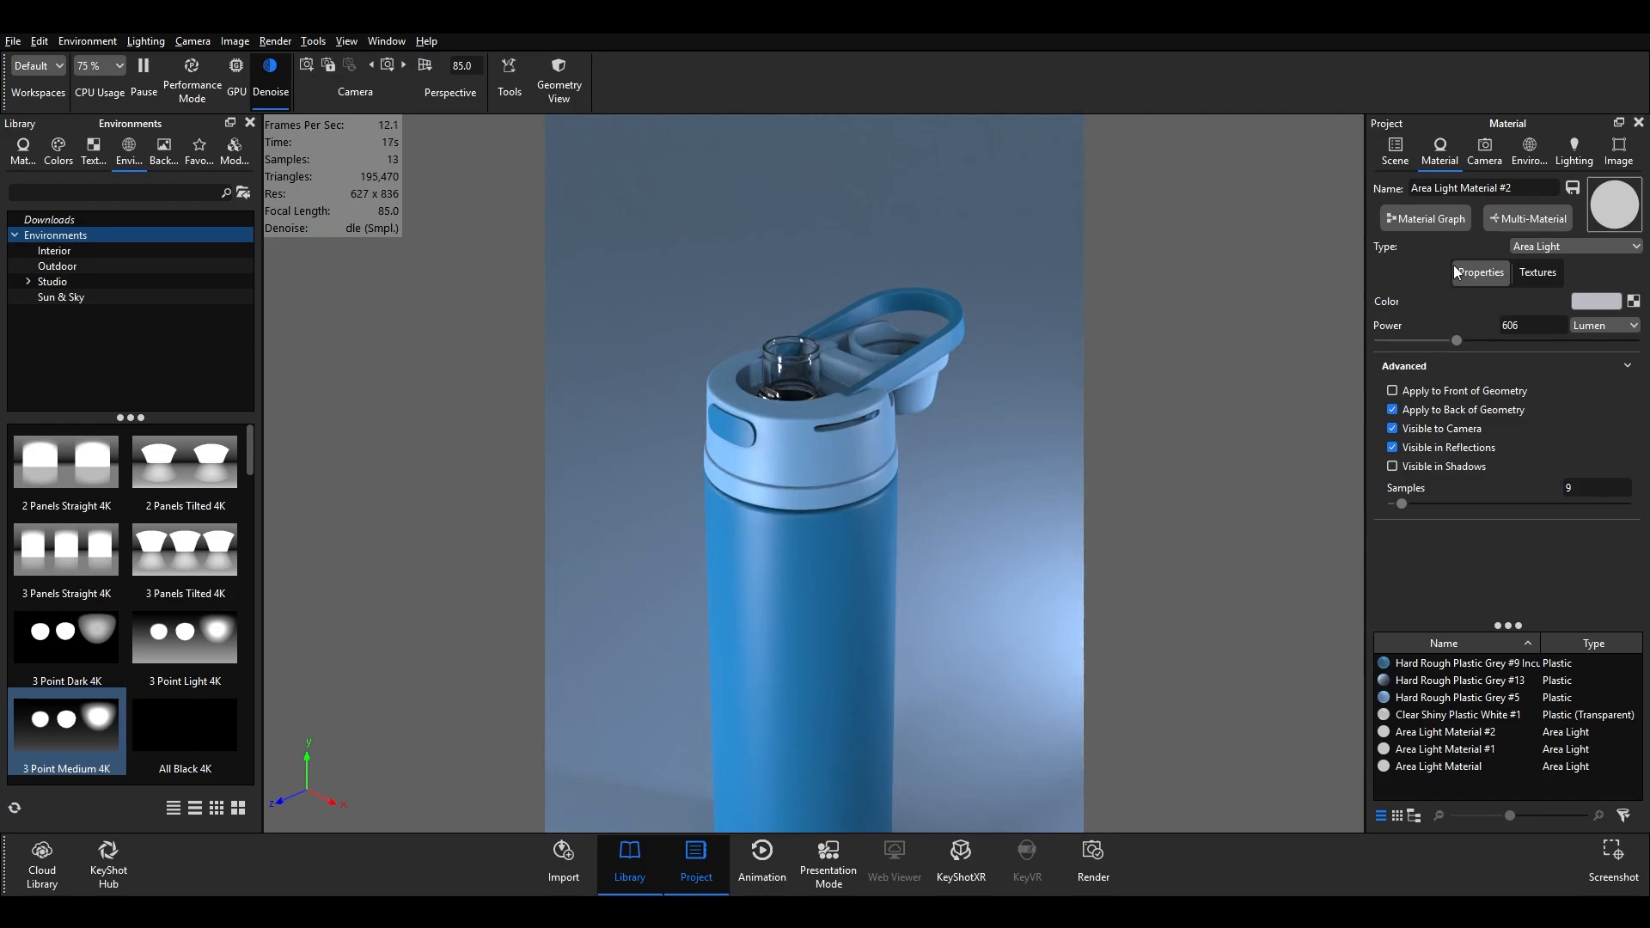
- Compare the Basic, Product, Interior and Jewelry lighting presets on the bottle, and apply the Product preset
left_click(1575, 151)
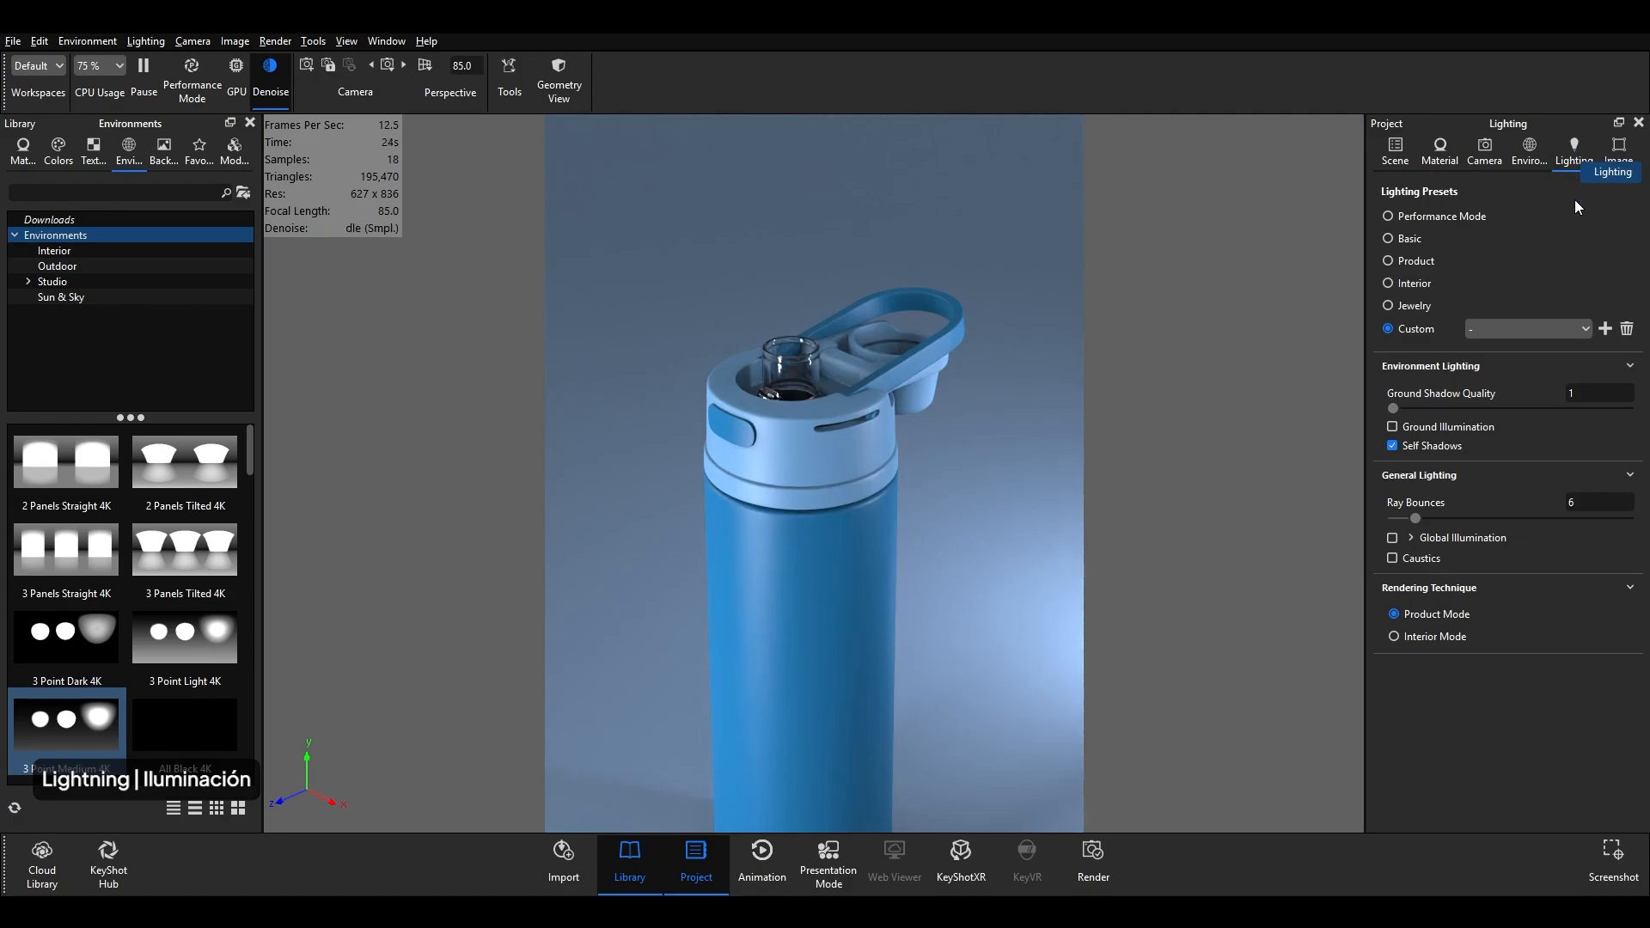
left_click(1410, 538)
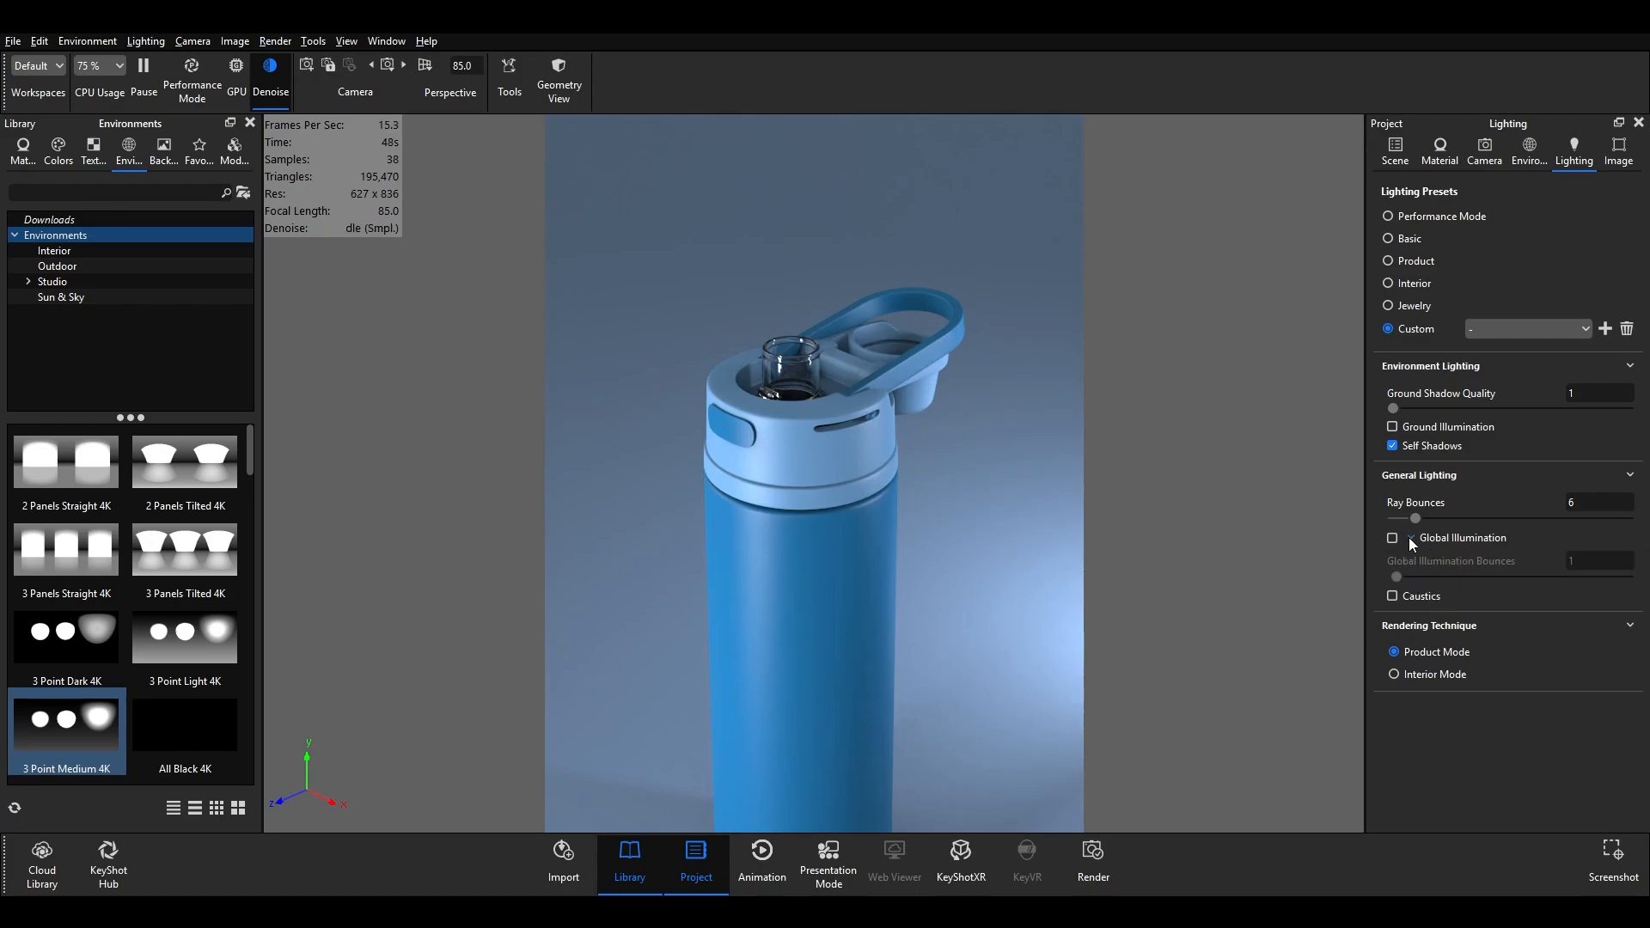
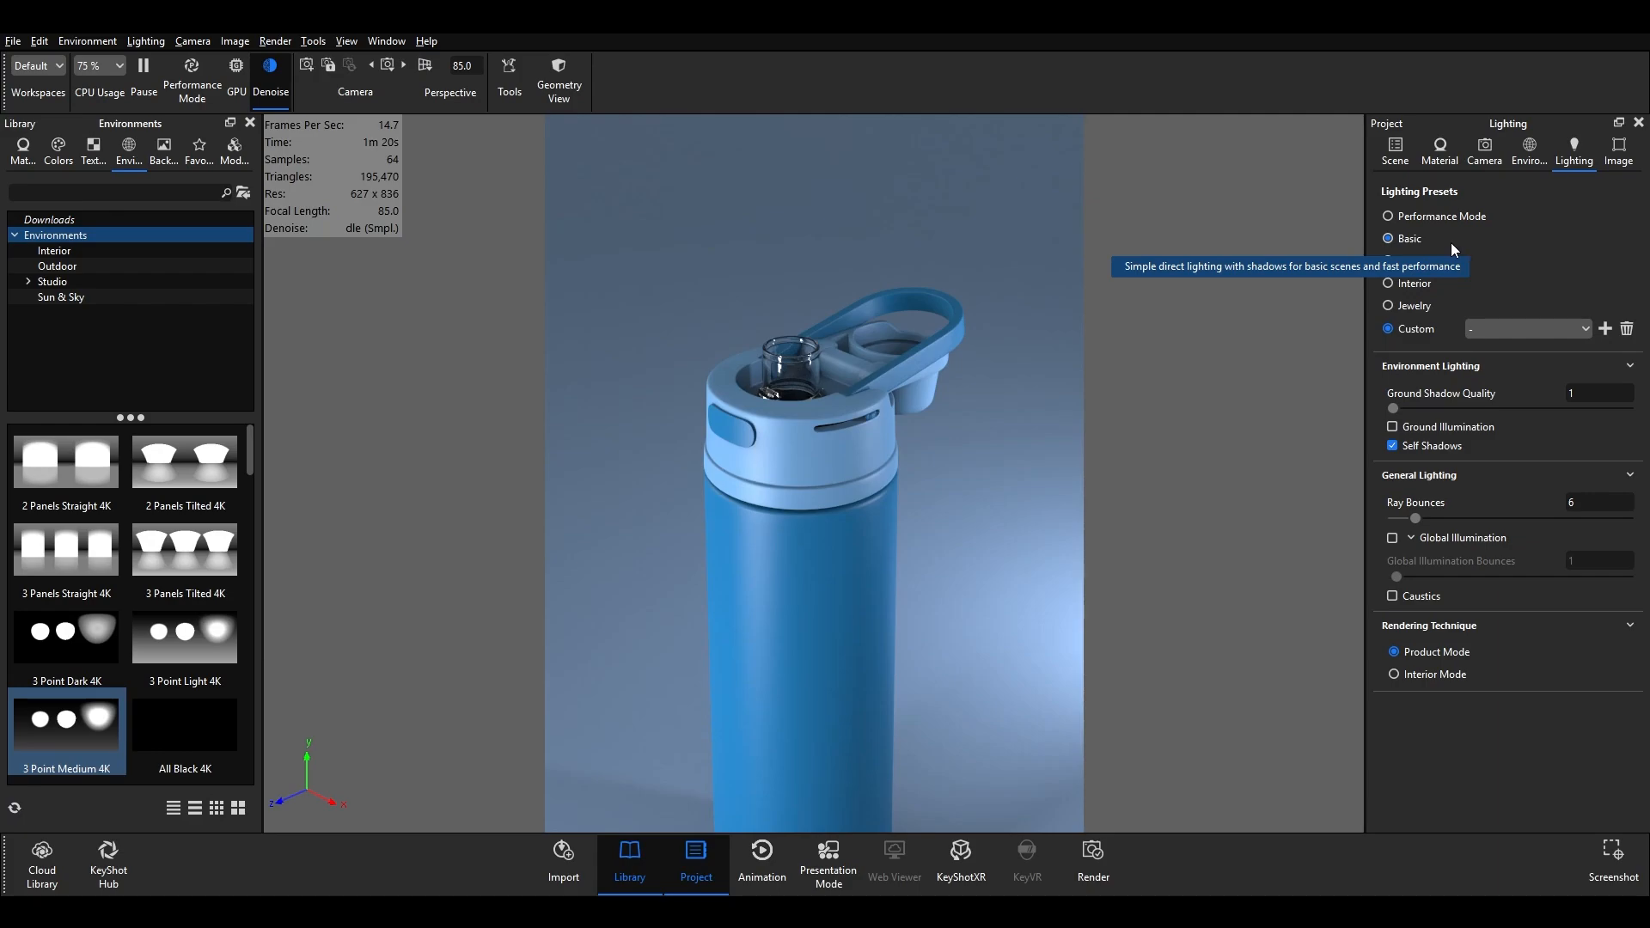
left_click(1389, 239)
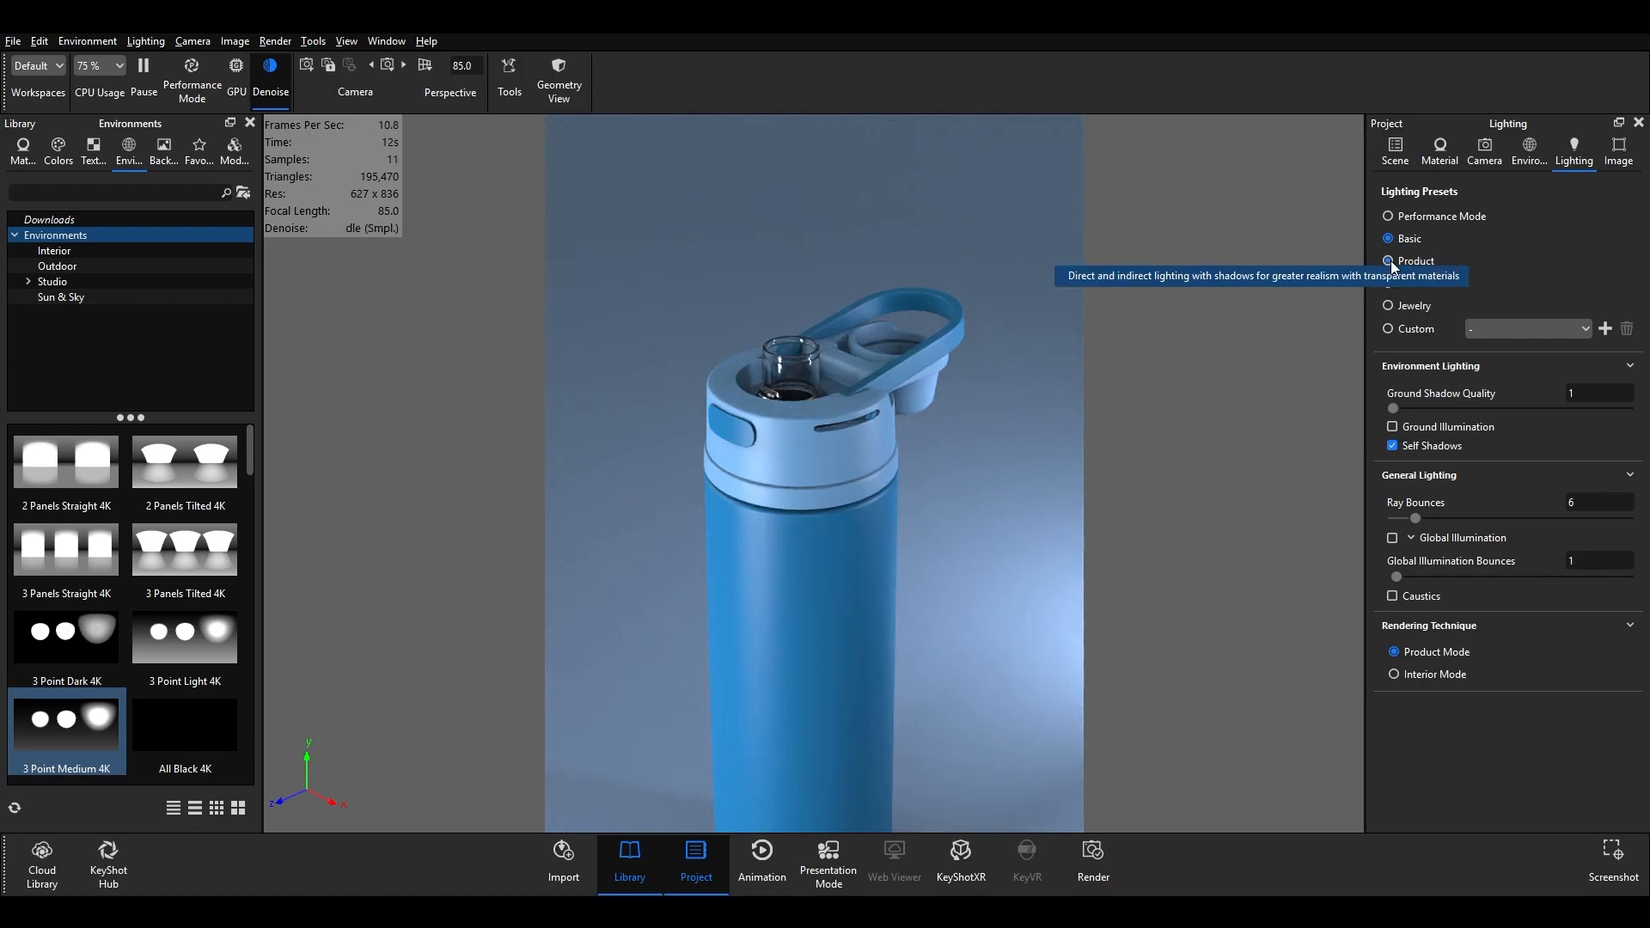
left_click(1392, 264)
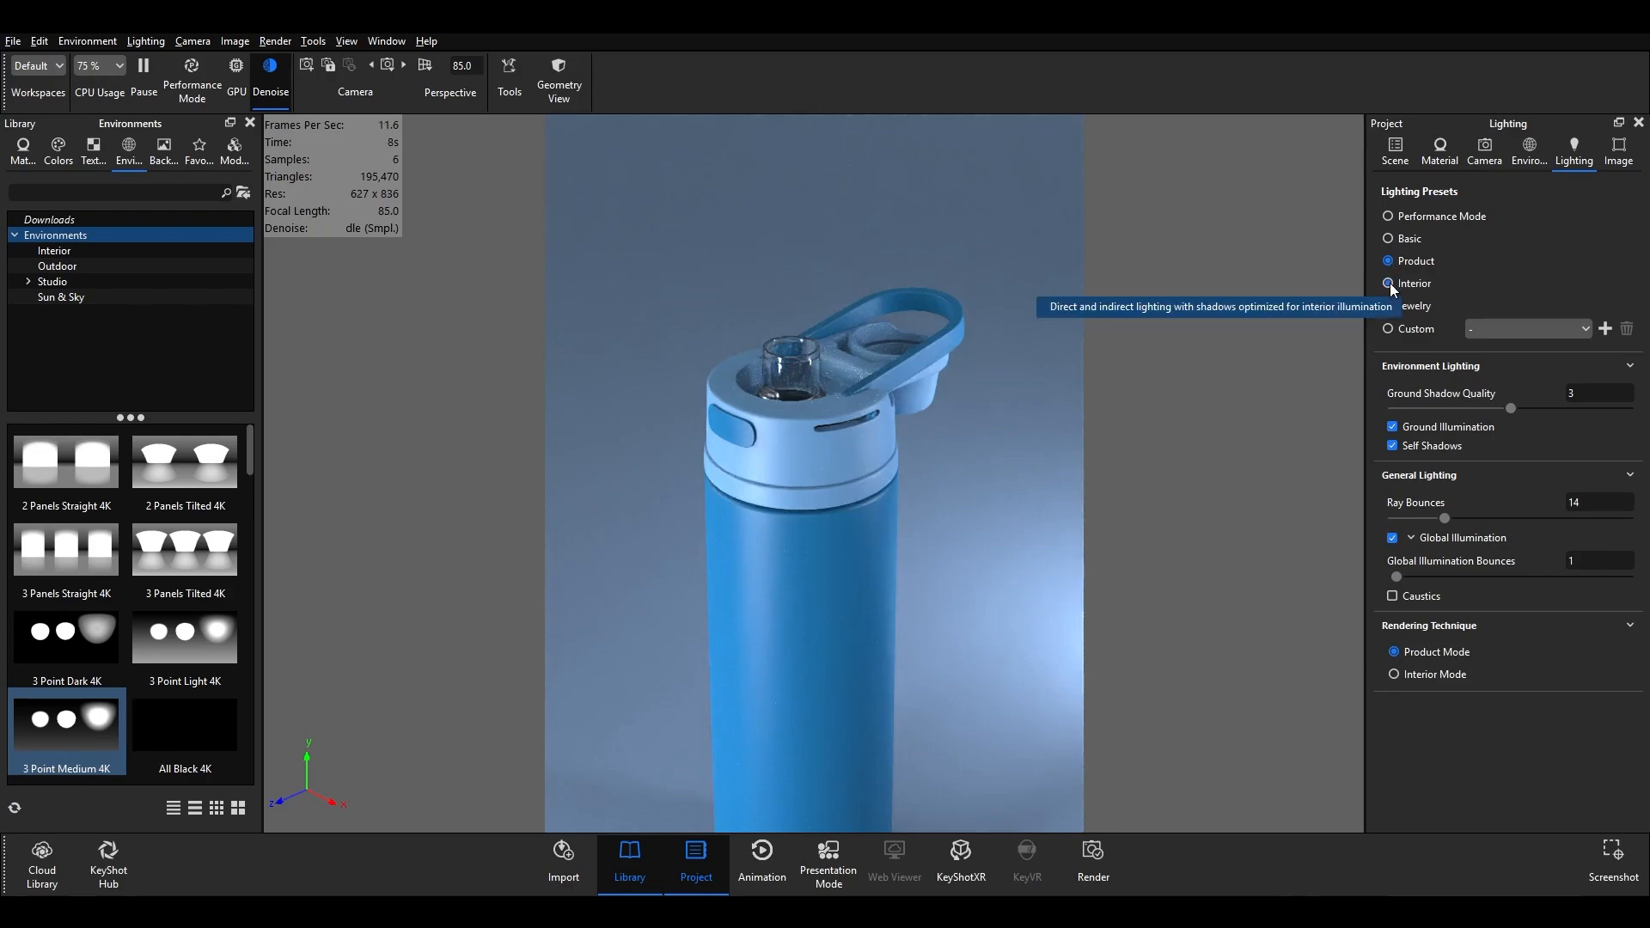
left_click(1390, 281)
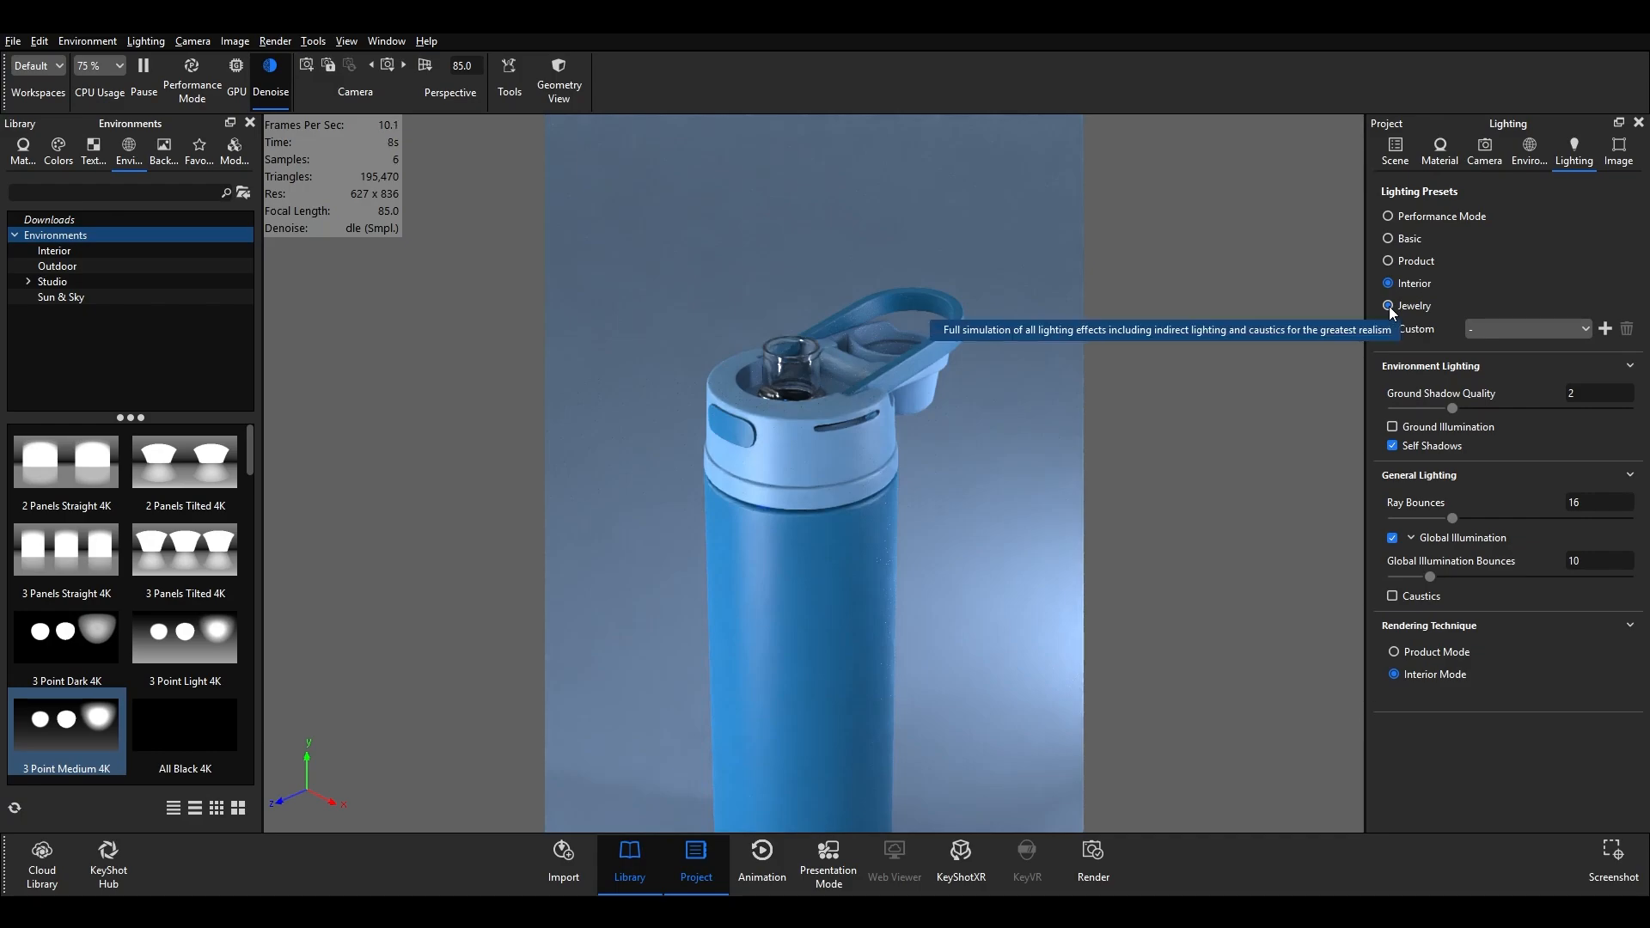
left_click(1388, 306)
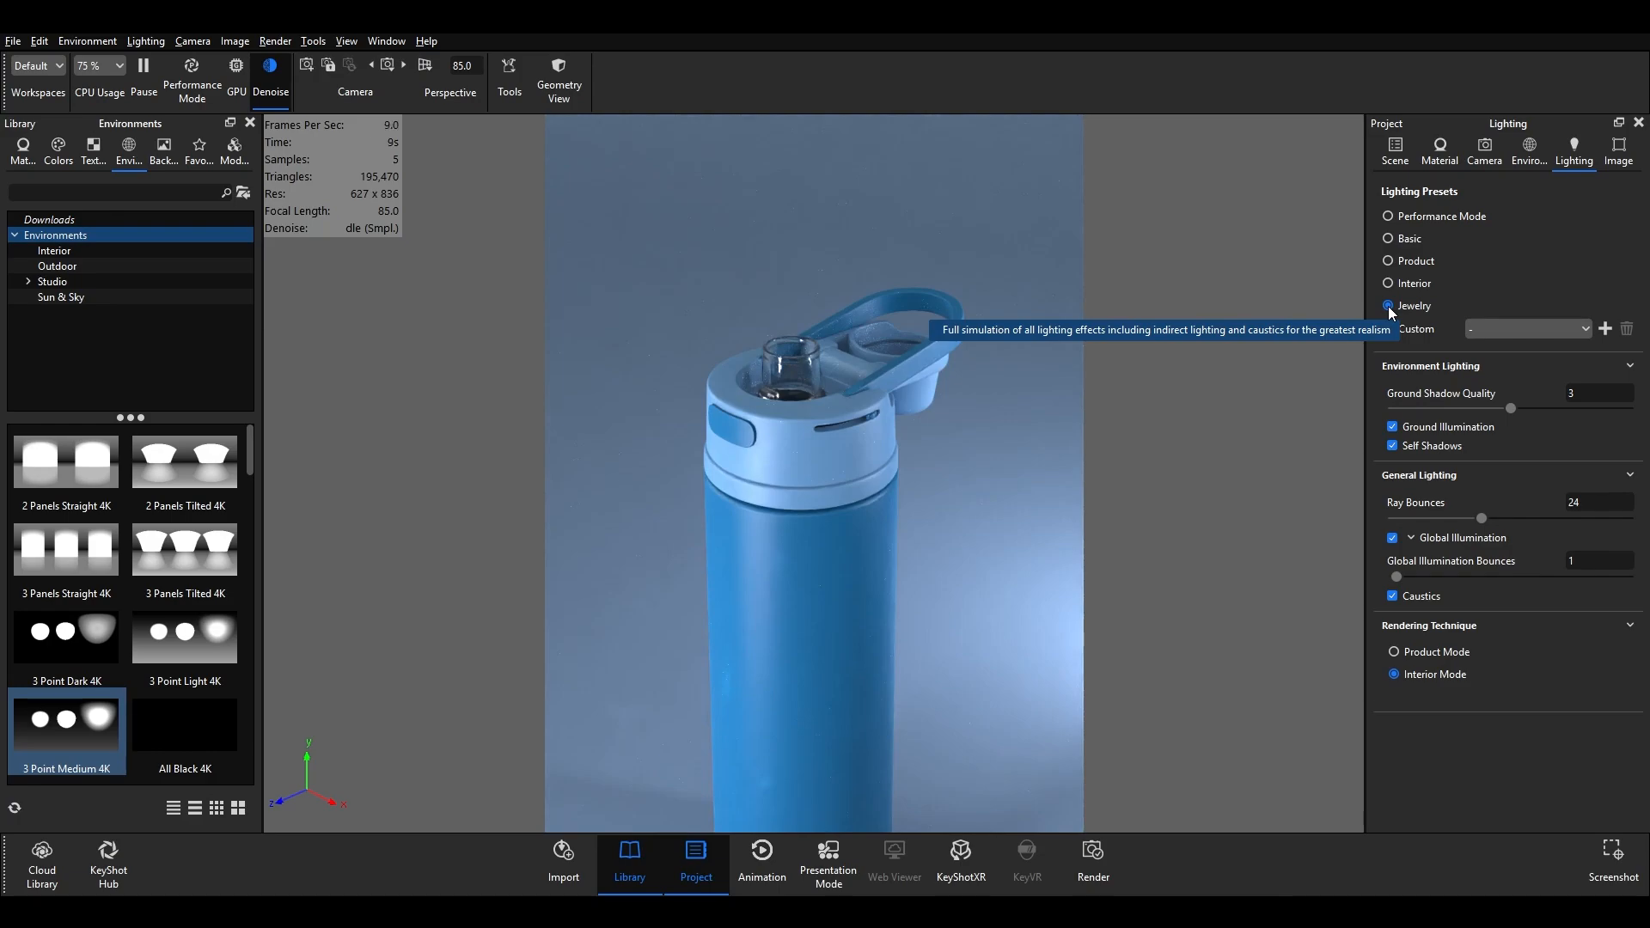
left_click(1408, 261)
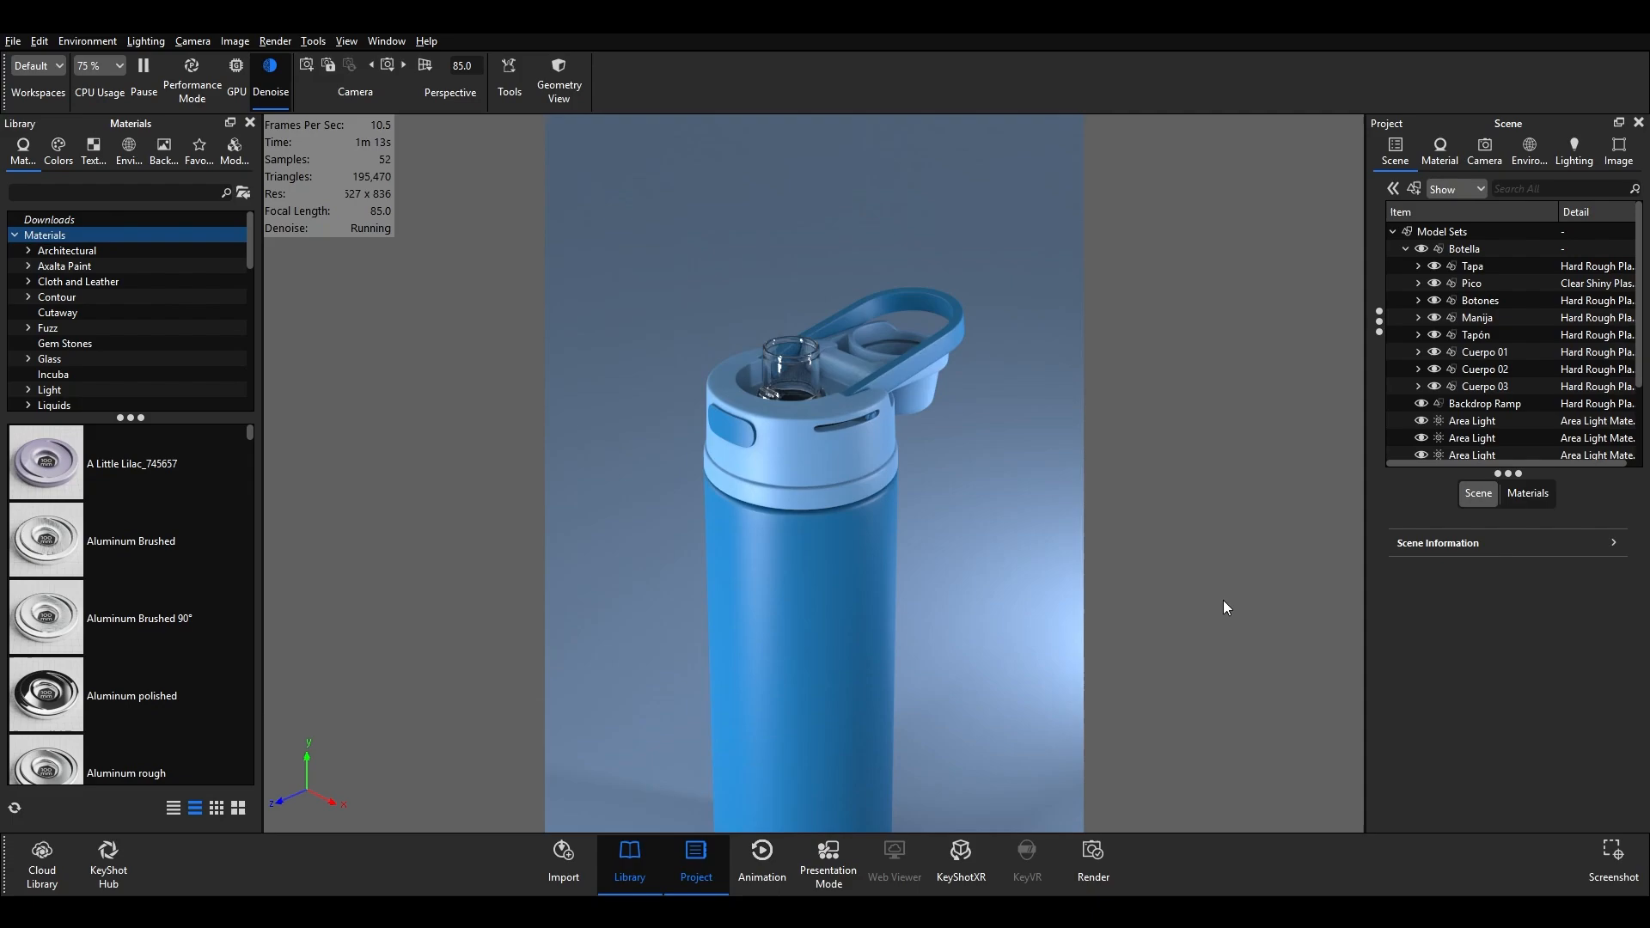
- Enable depth of field for the saved camera with the focal point on the front of the bottle's cap, keep F-stop 11, and save the camera
left_click(1485, 149)
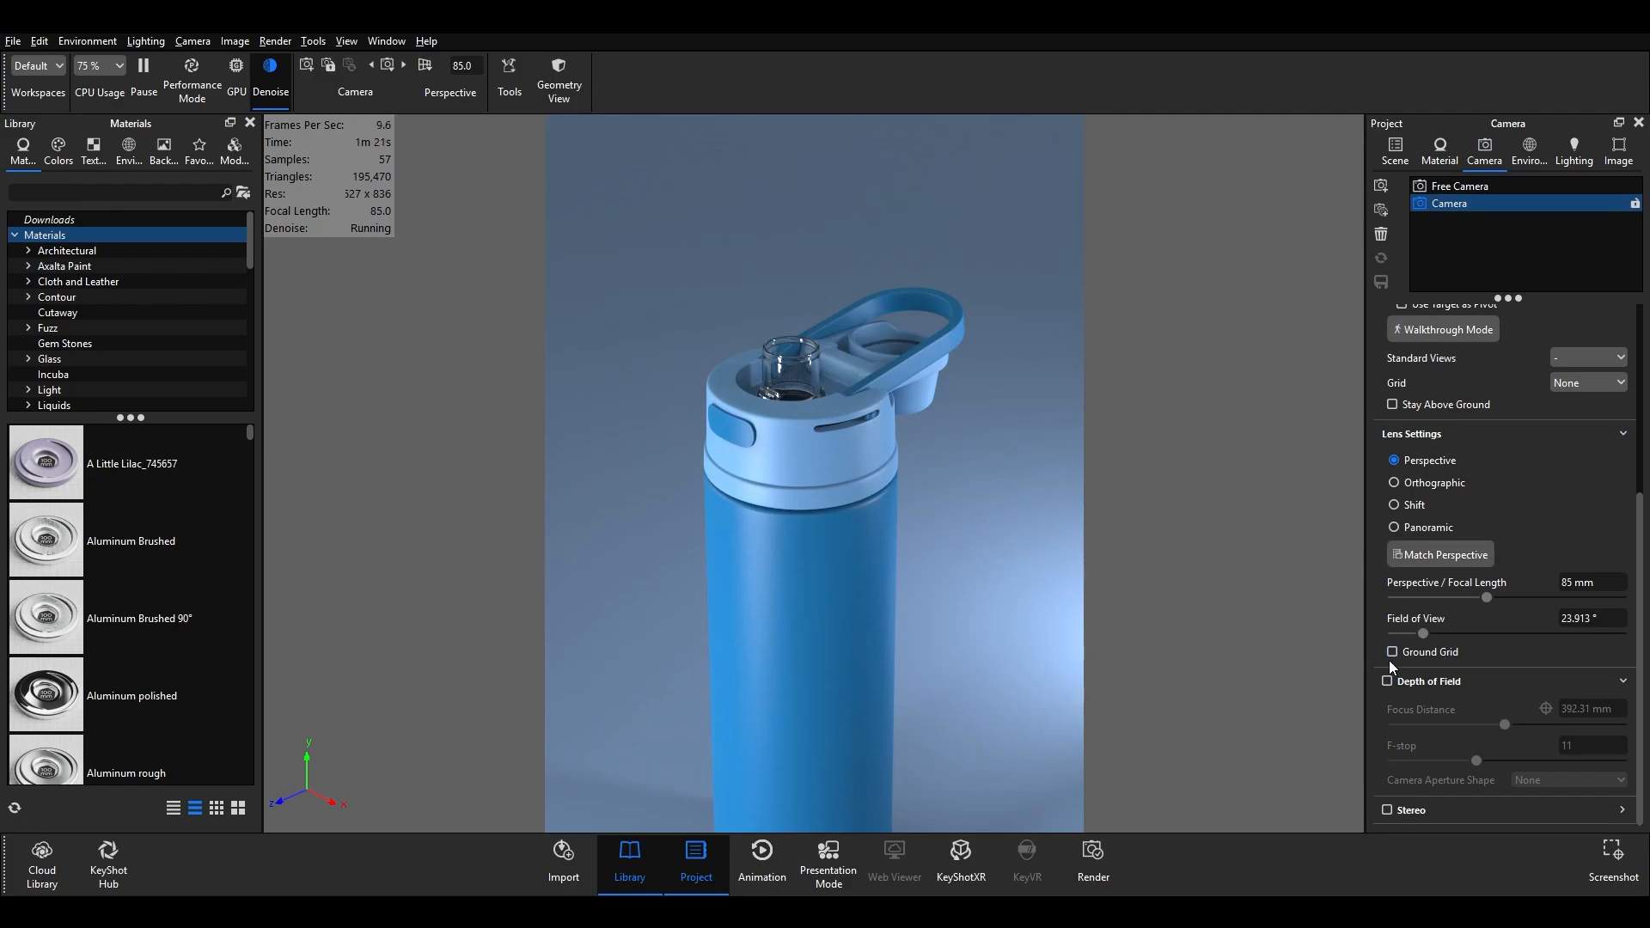
left_click(1385, 682)
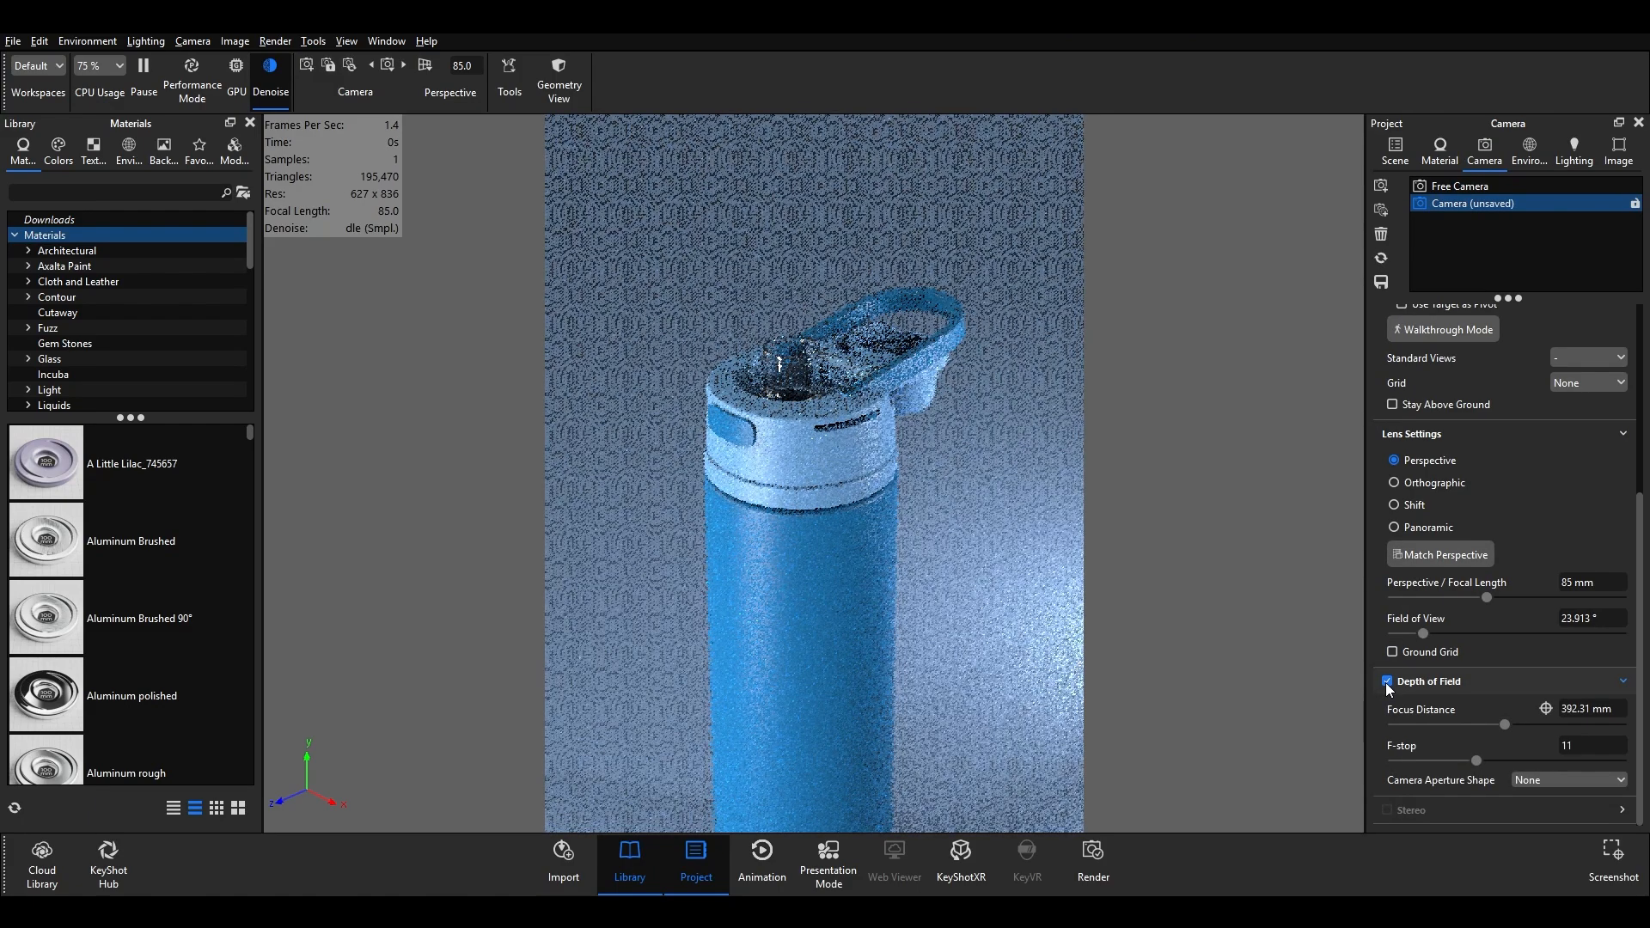
left_click(1546, 710)
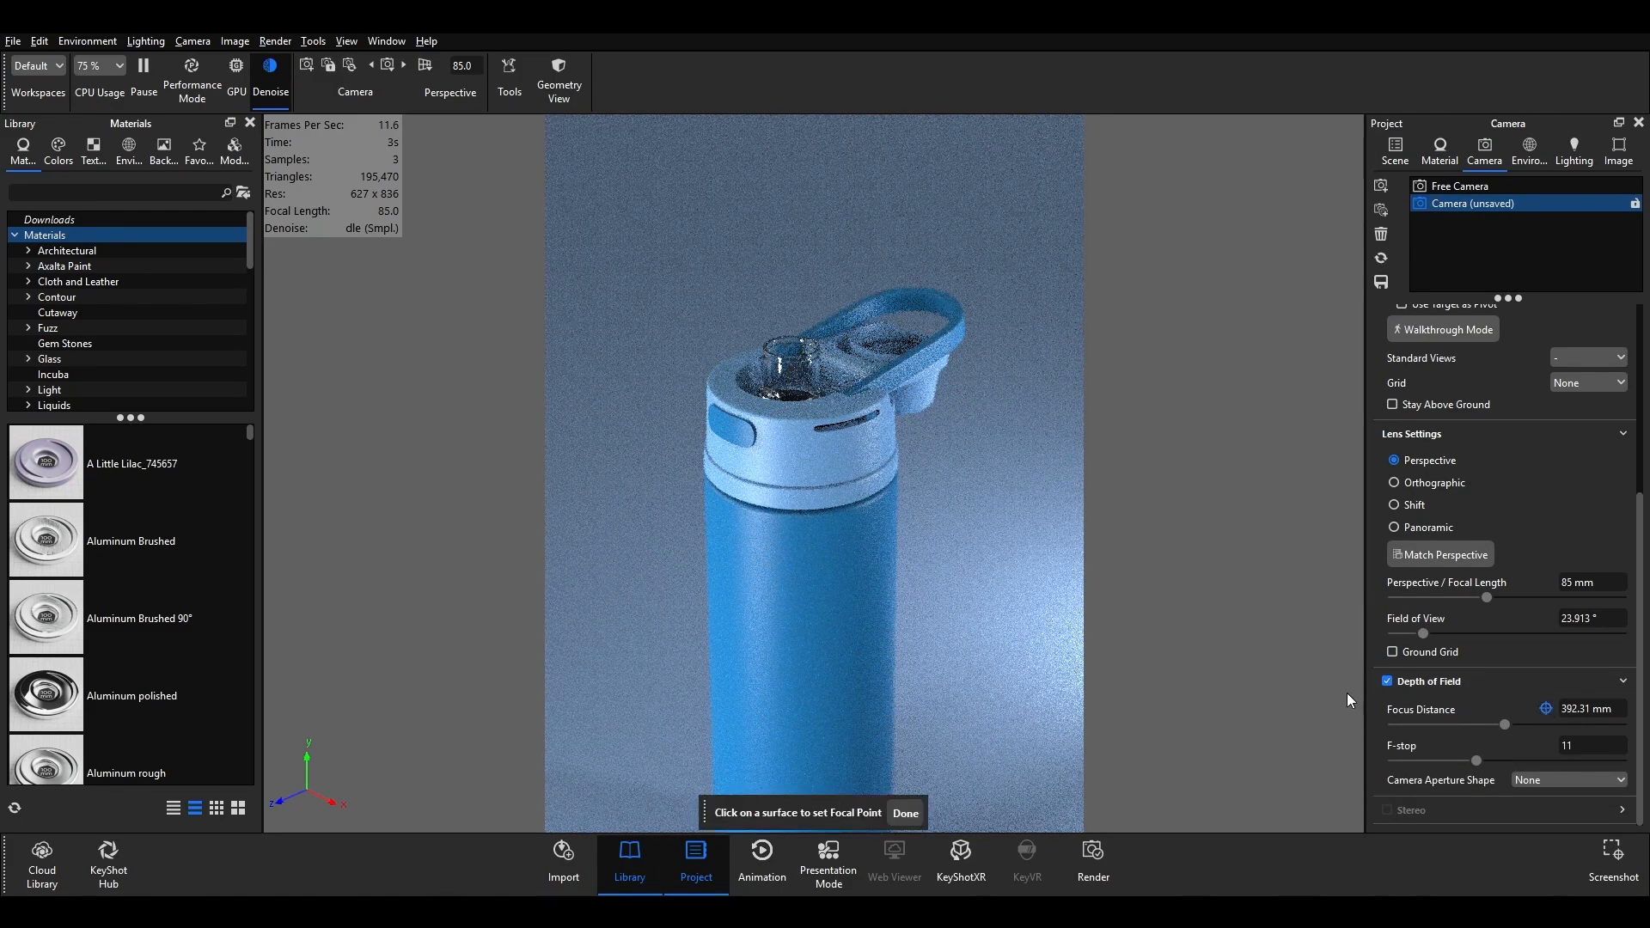
left_click(799, 426)
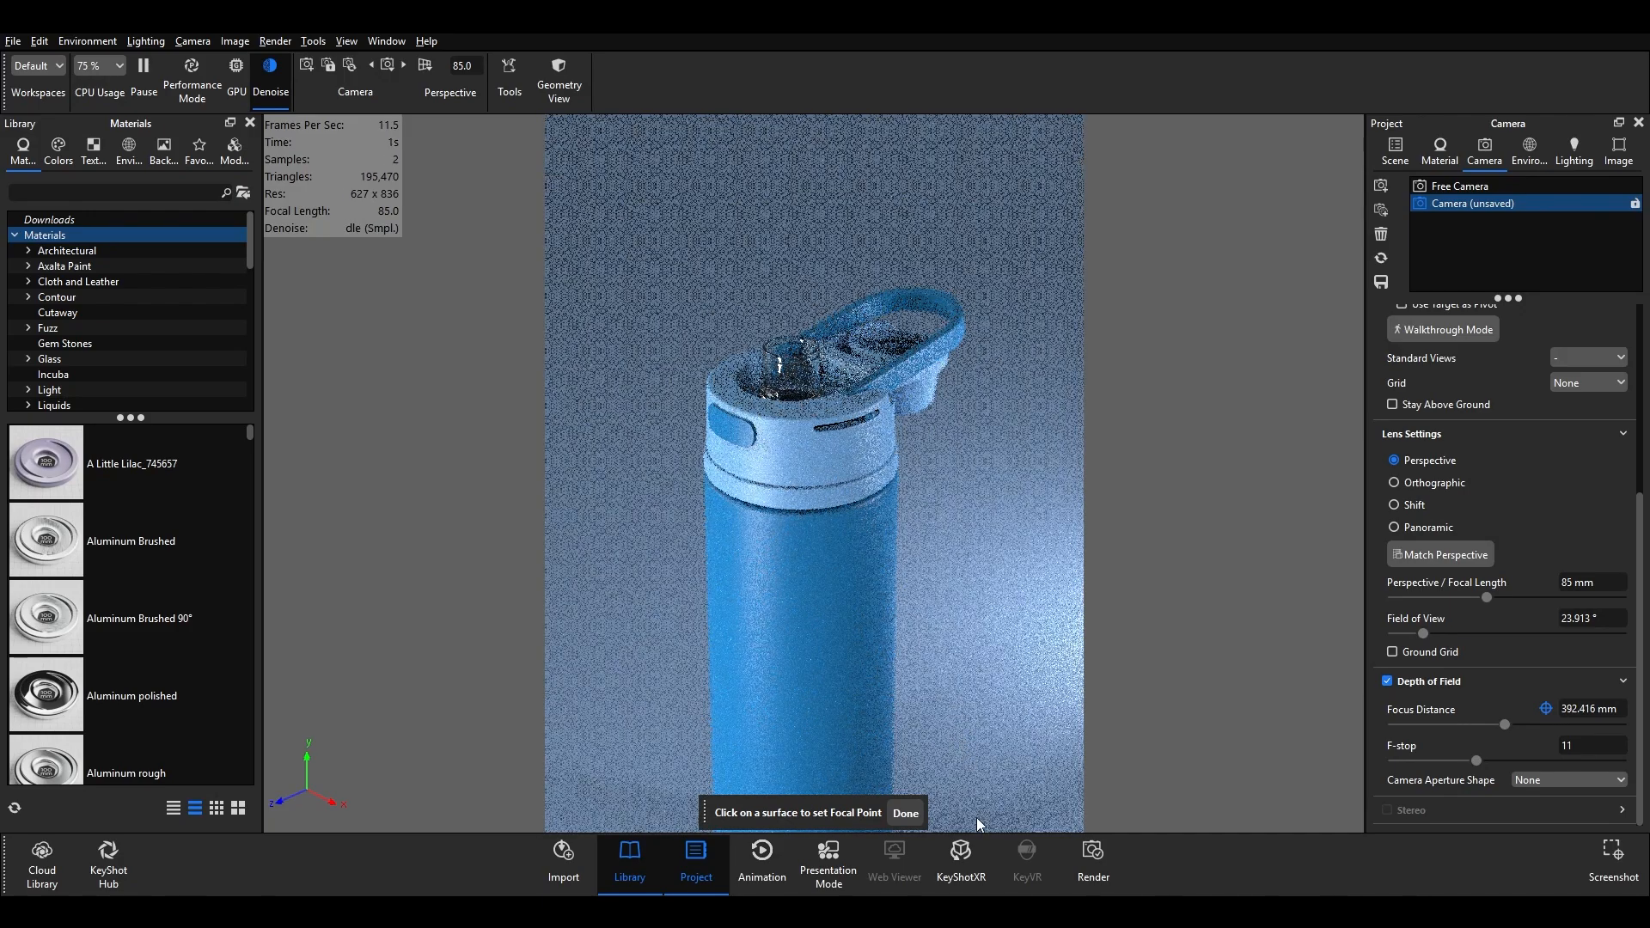
left_click(909, 813)
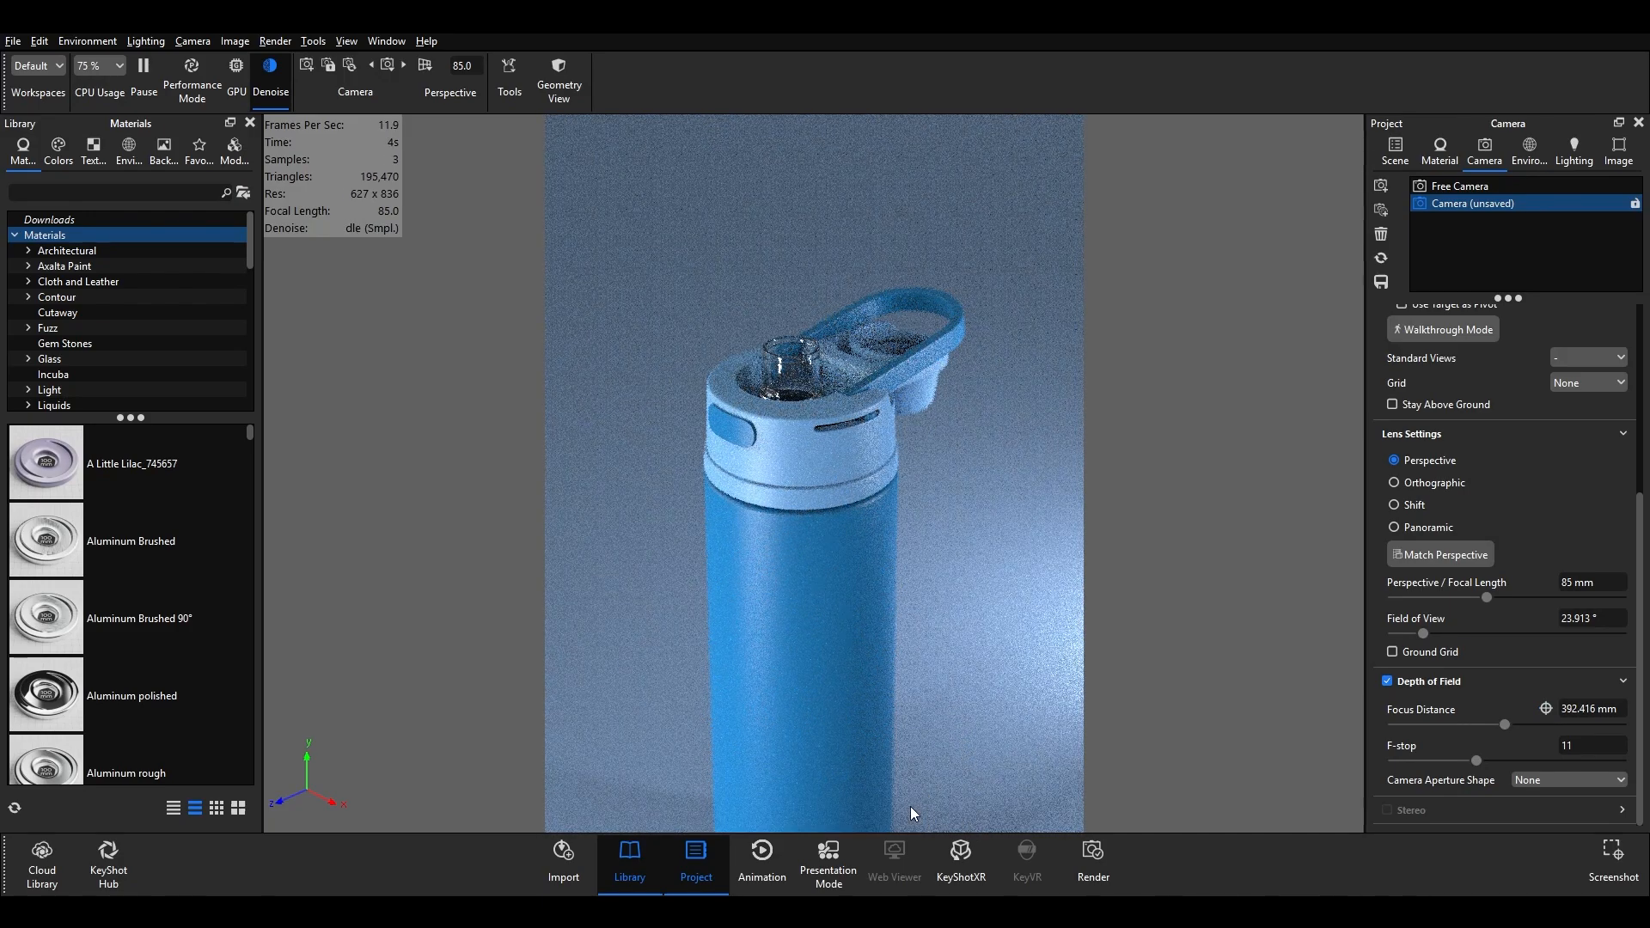
left_click(1575, 747)
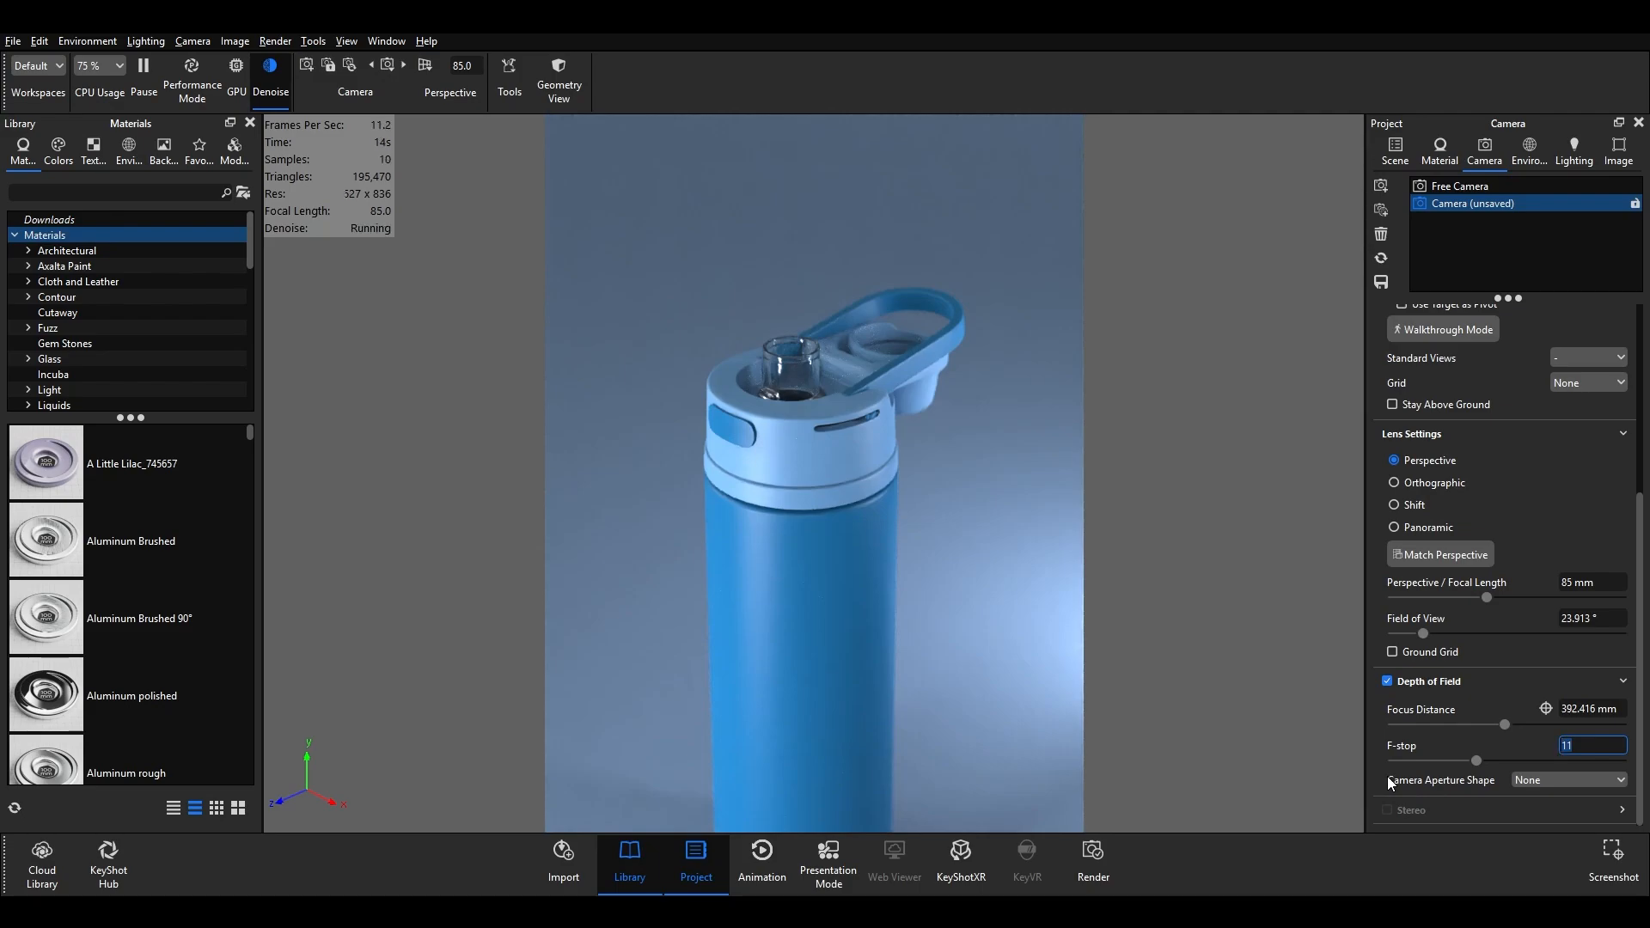
left_click(1384, 286)
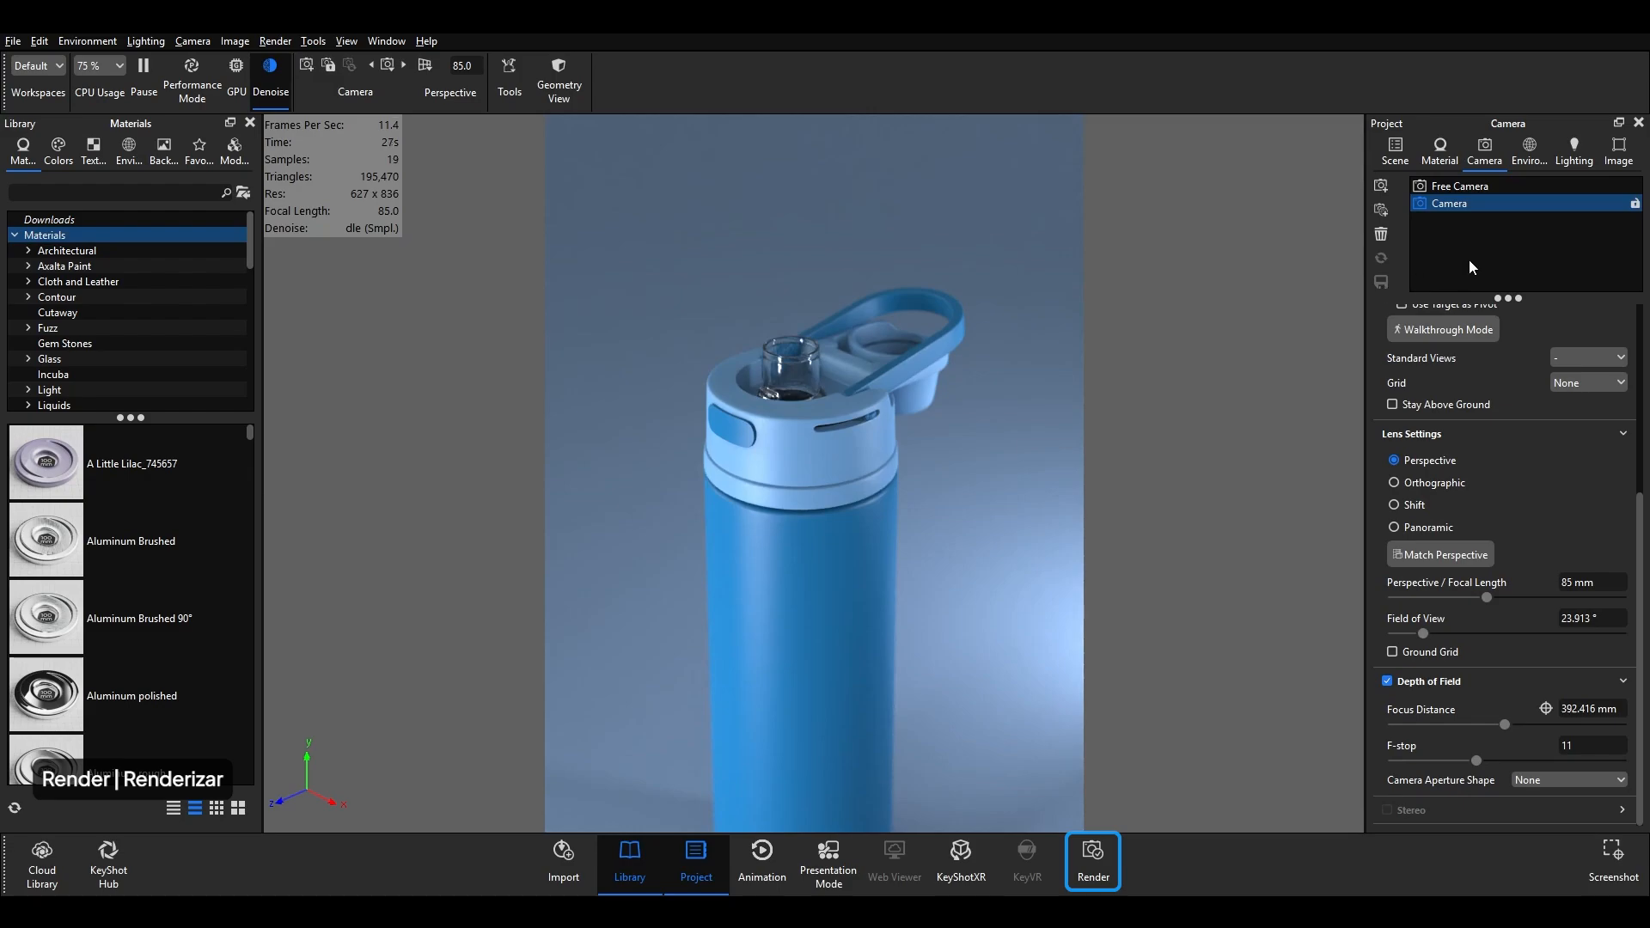
- Open the render output settings for a still image and keep PNG as the file format
left_click(1618, 151)
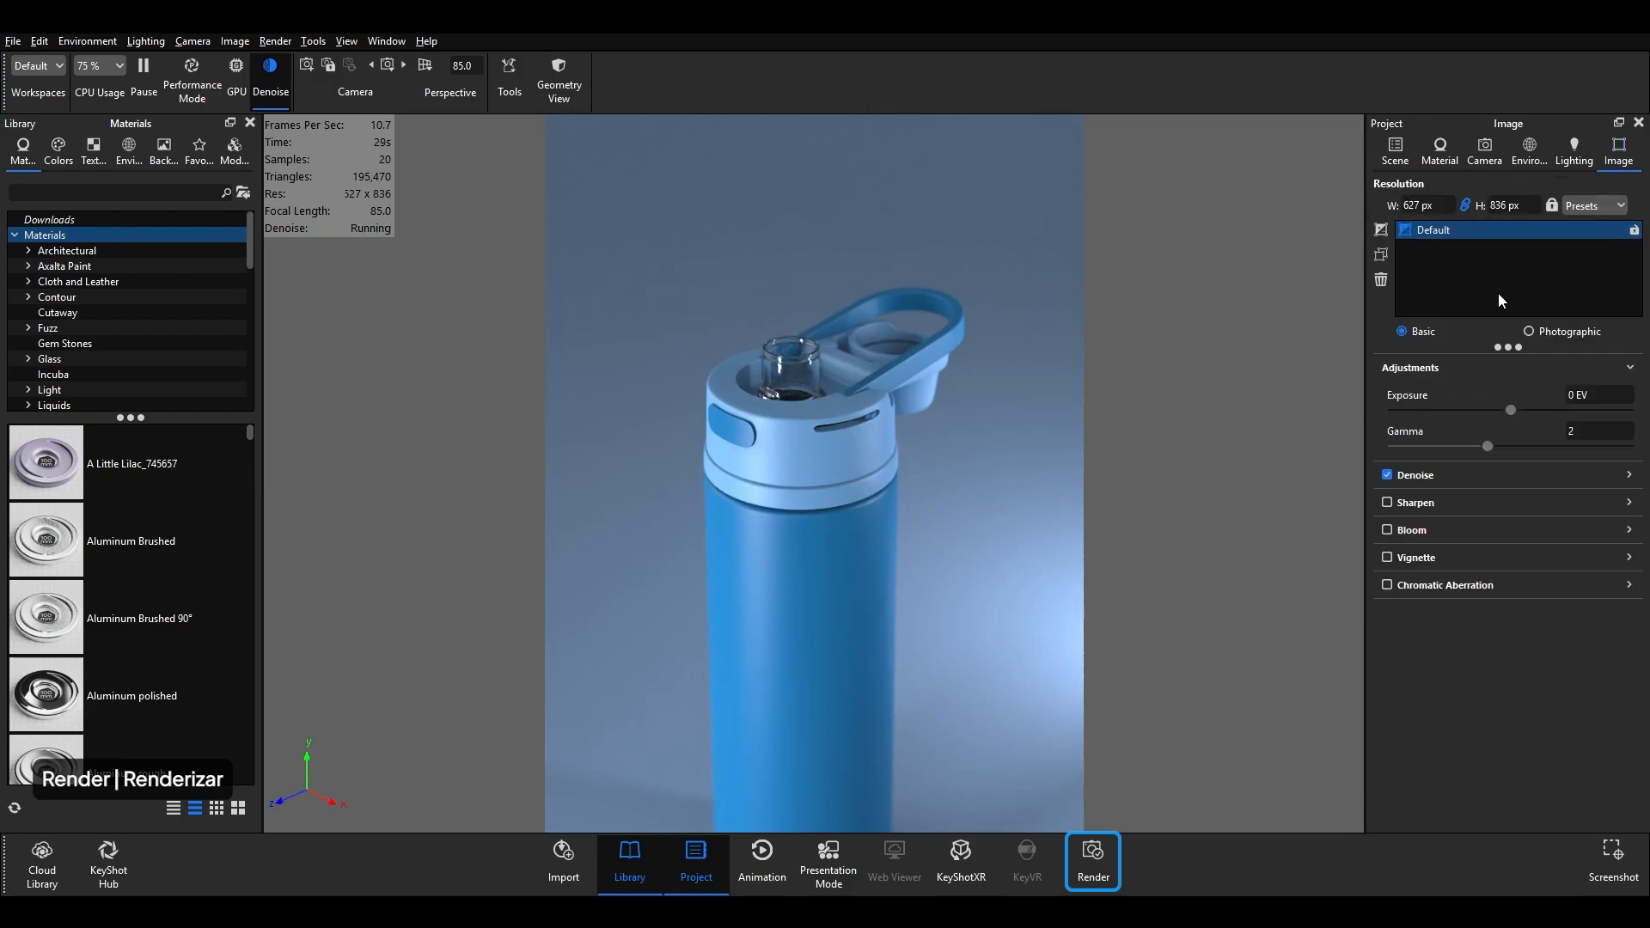
left_click(1083, 866)
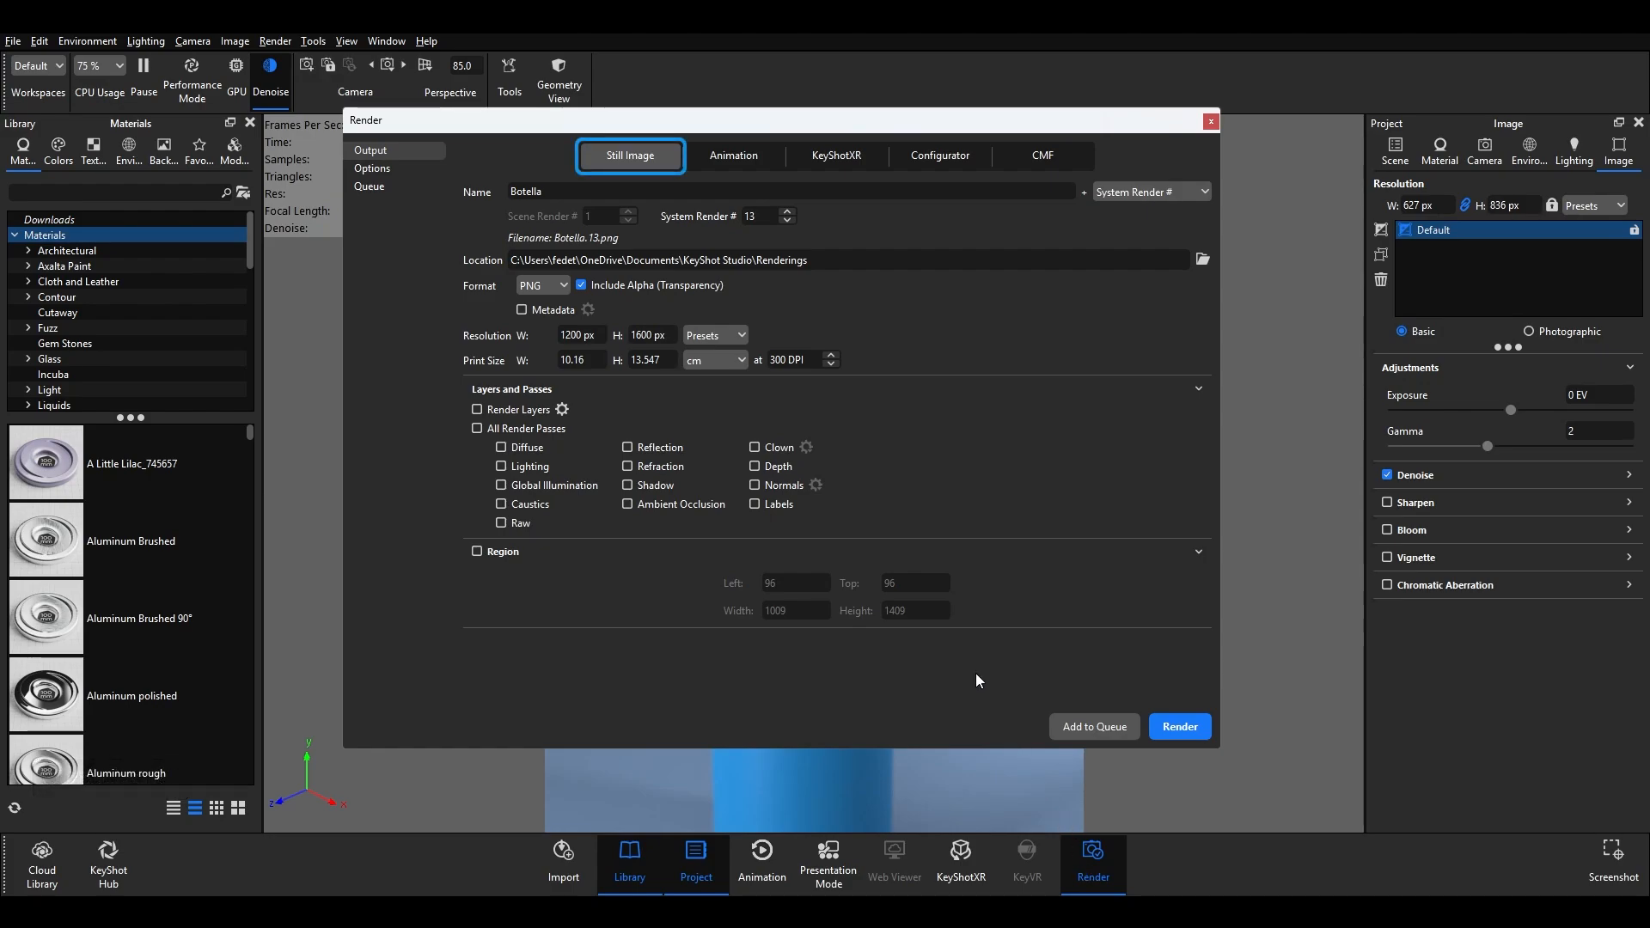
left_click(565, 284)
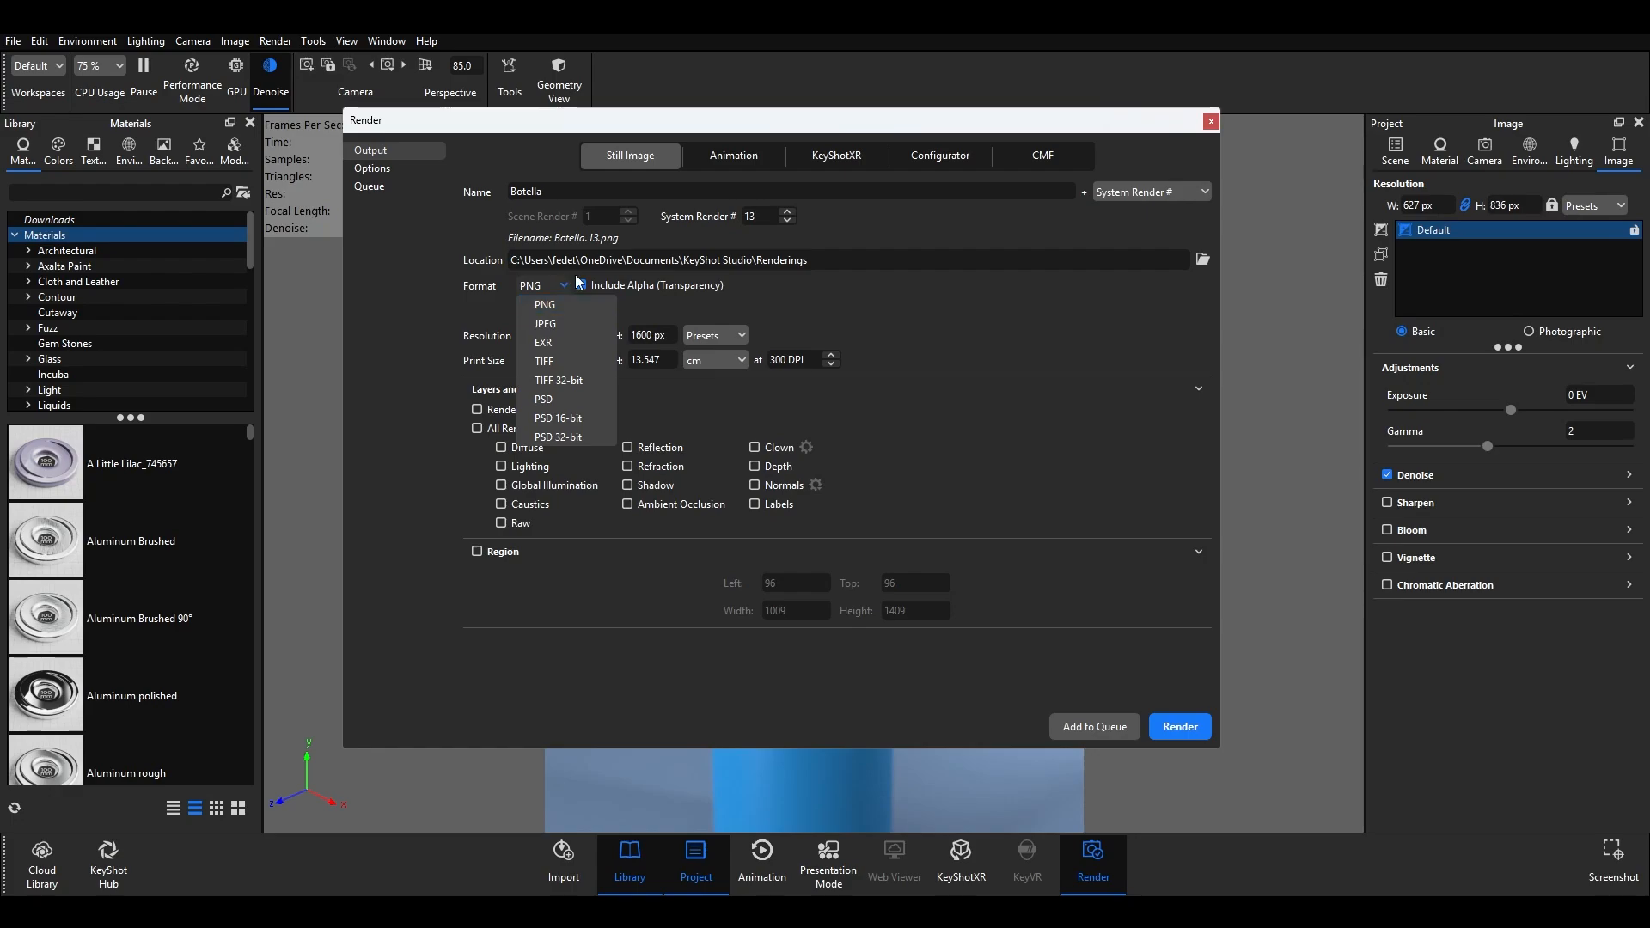
left_click(710, 292)
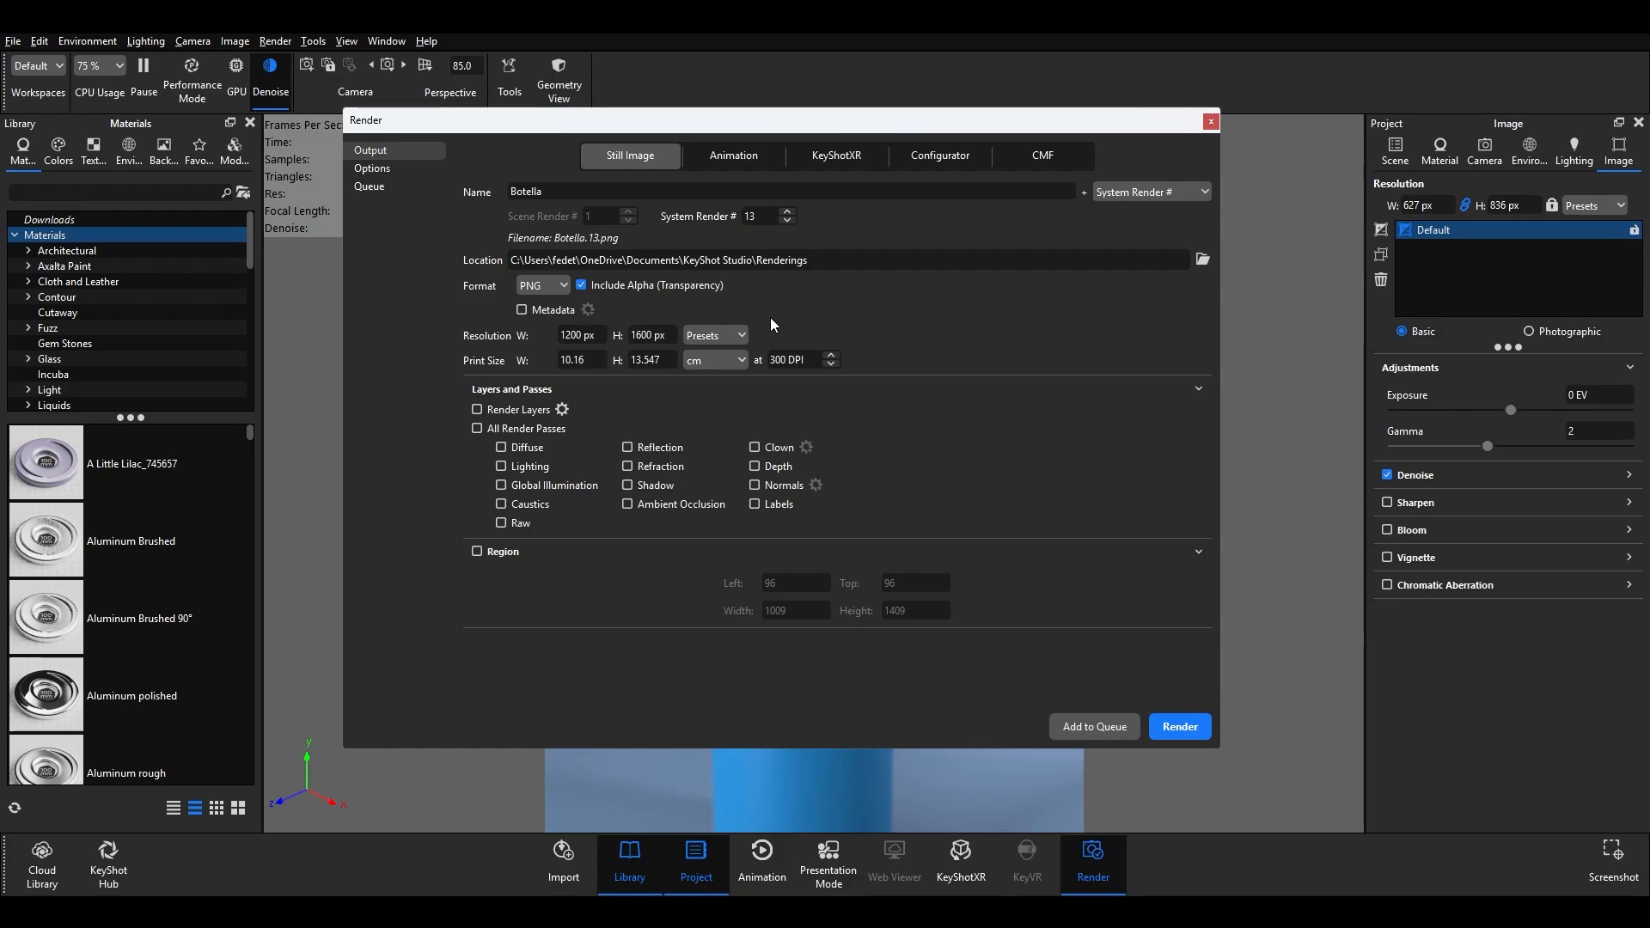
- Examine the render resolution, its size presets and the print DPI against the project's image resolution without changing them
left_click(1528, 205)
left_click_drag(1528, 205, 1490, 204)
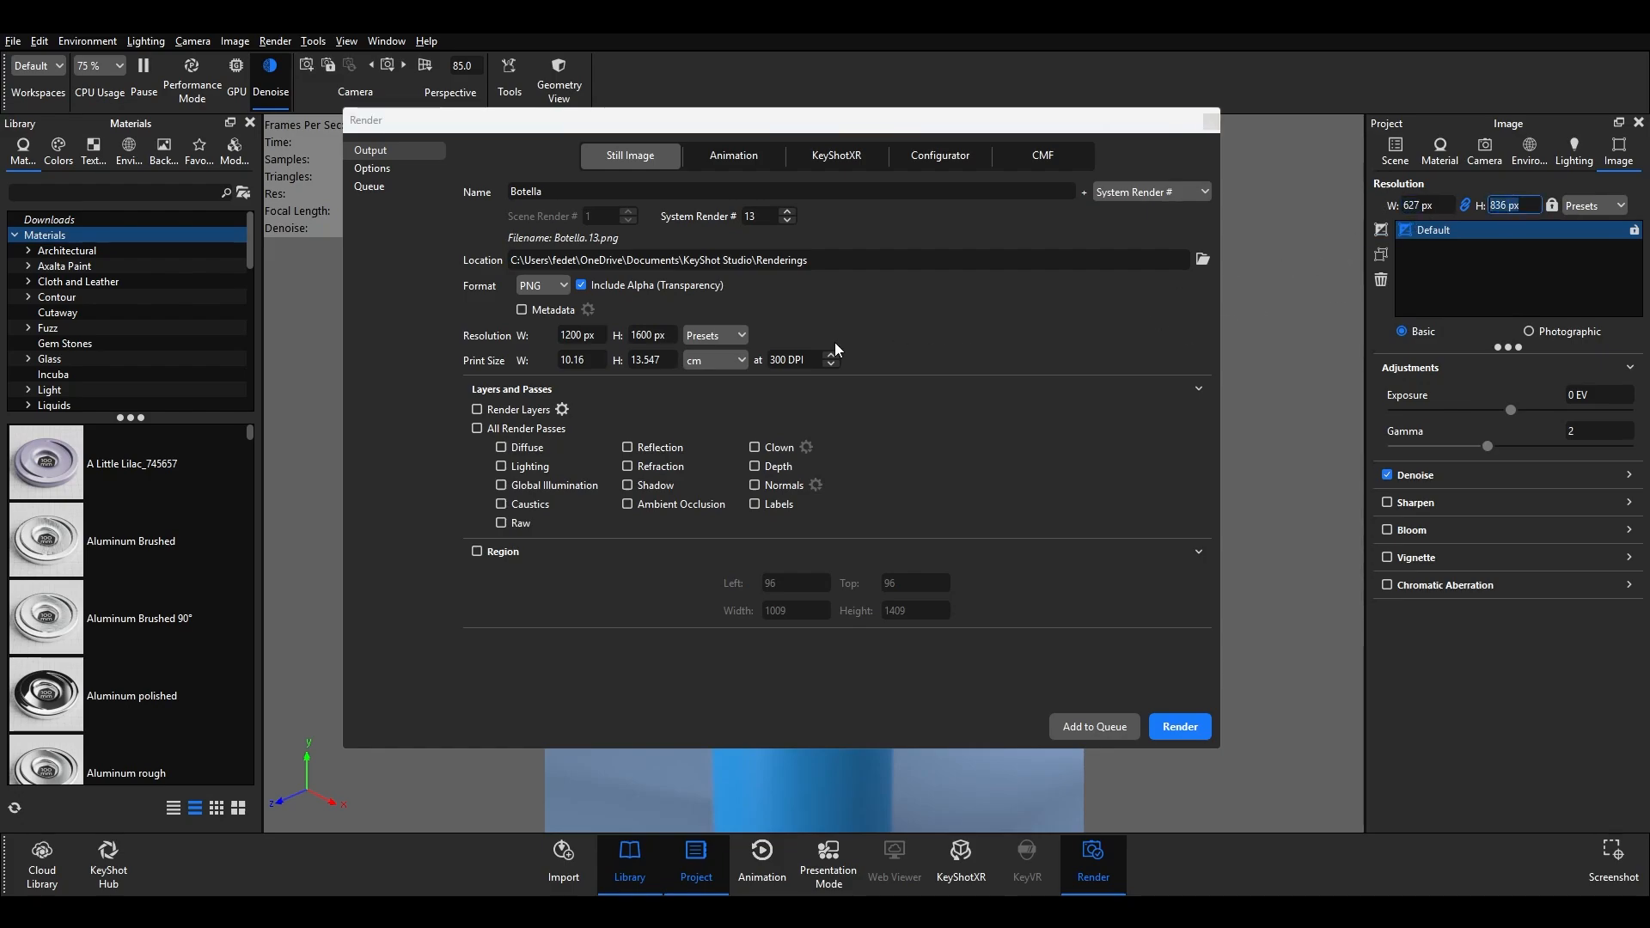
left_click(597, 337)
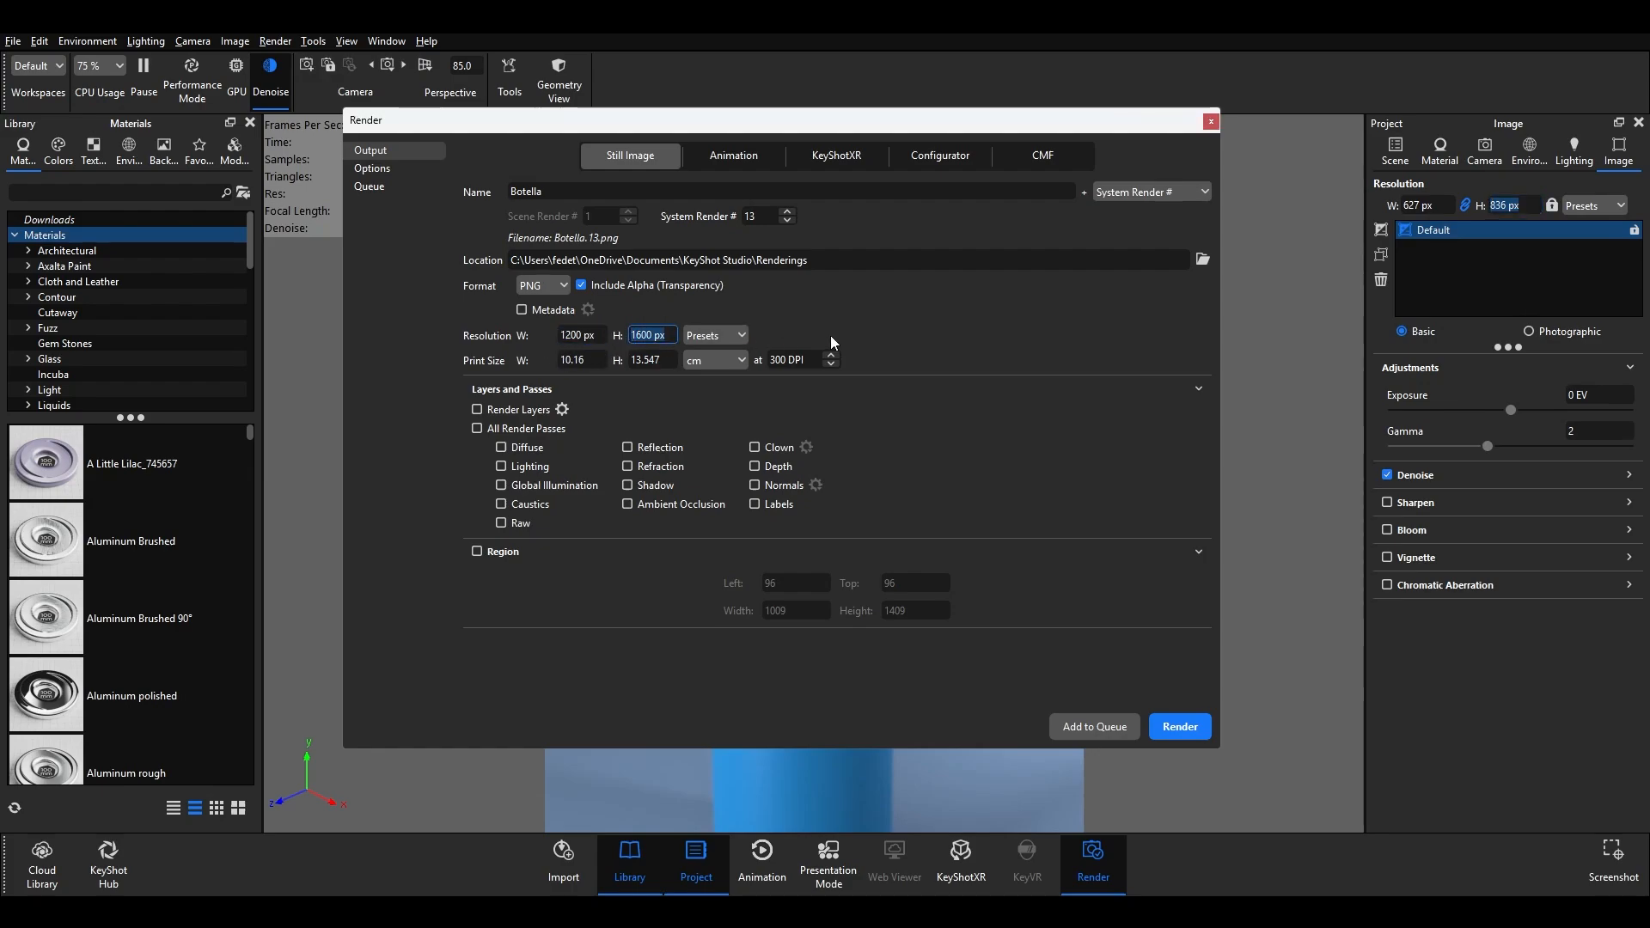
left_click(745, 335)
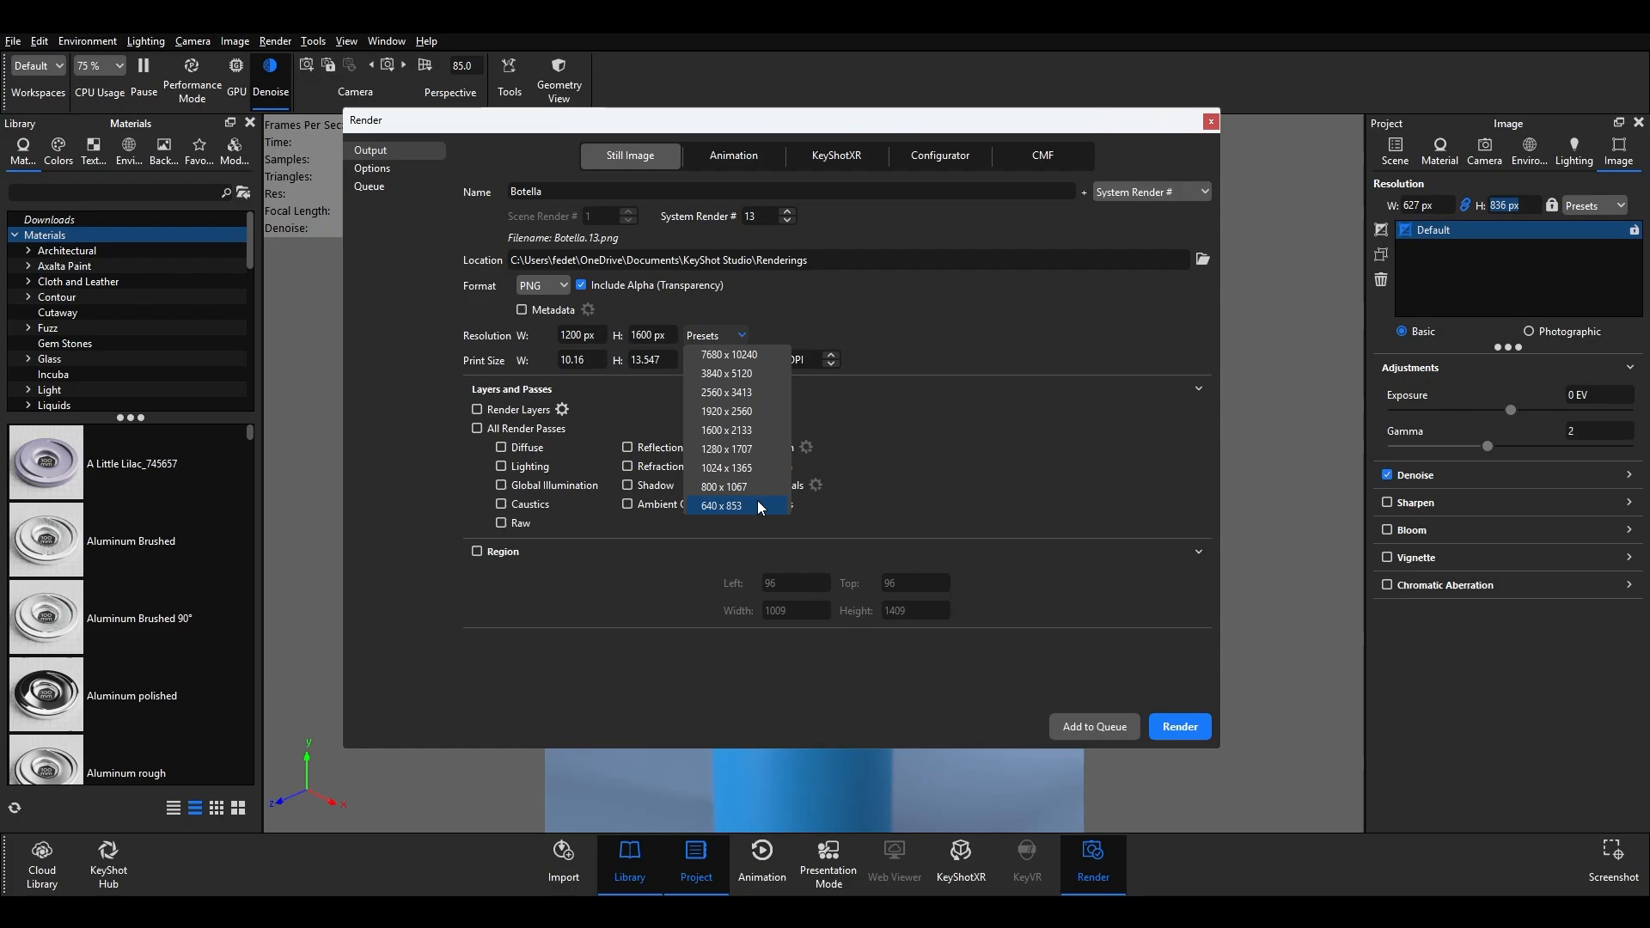
left_click(783, 322)
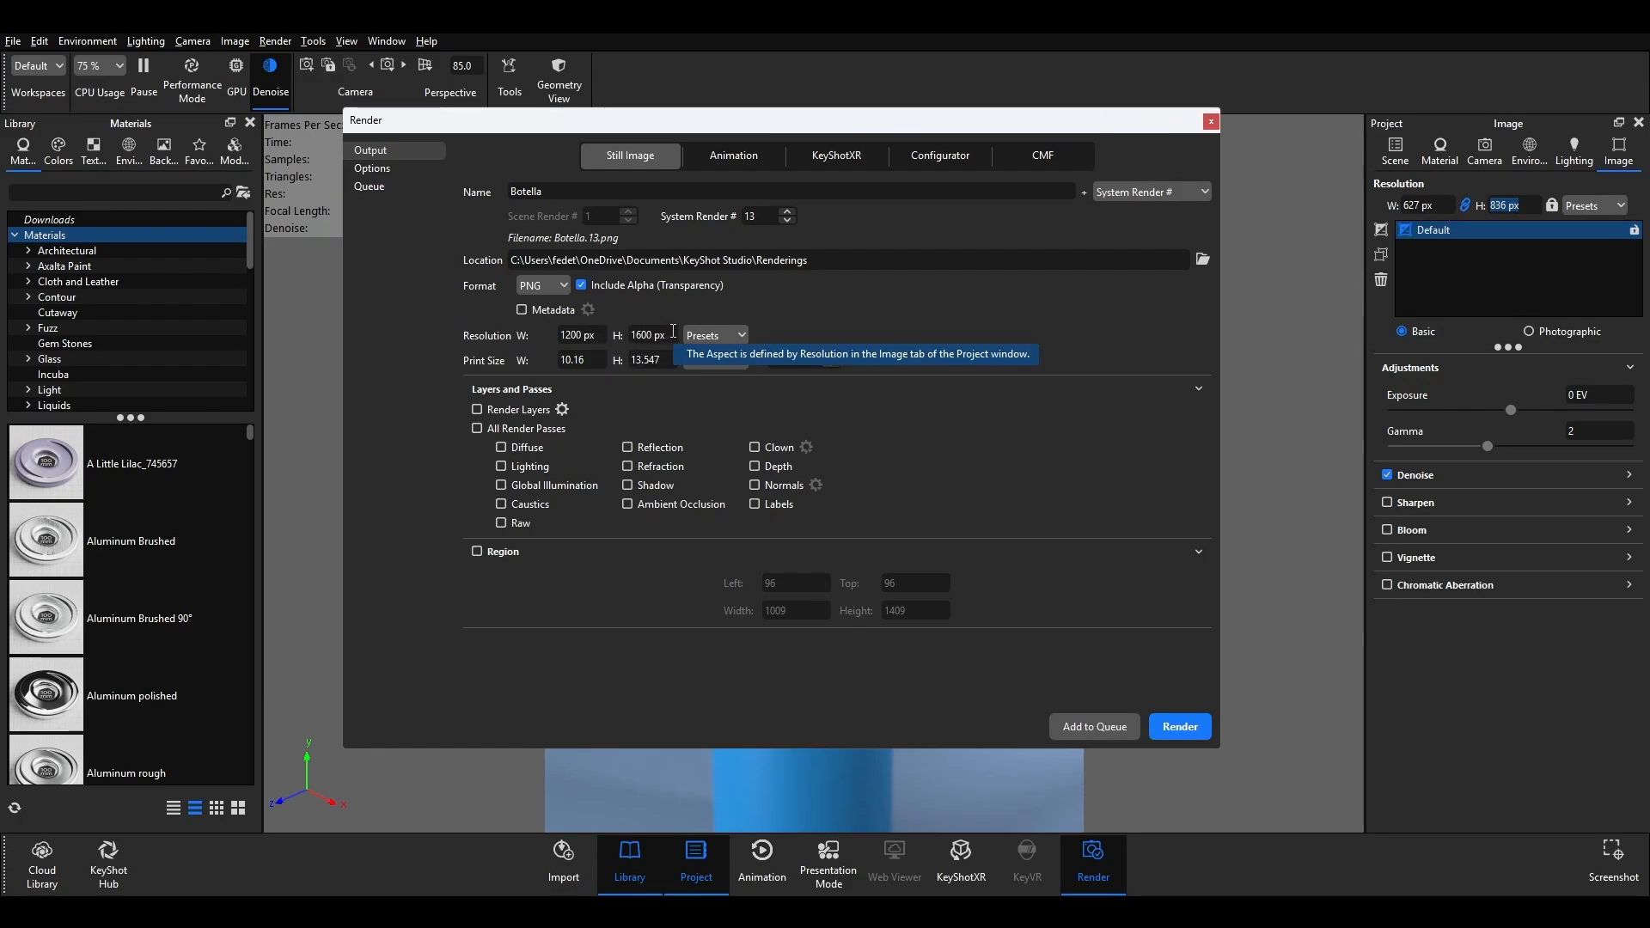
left_click_drag(669, 335, 619, 348)
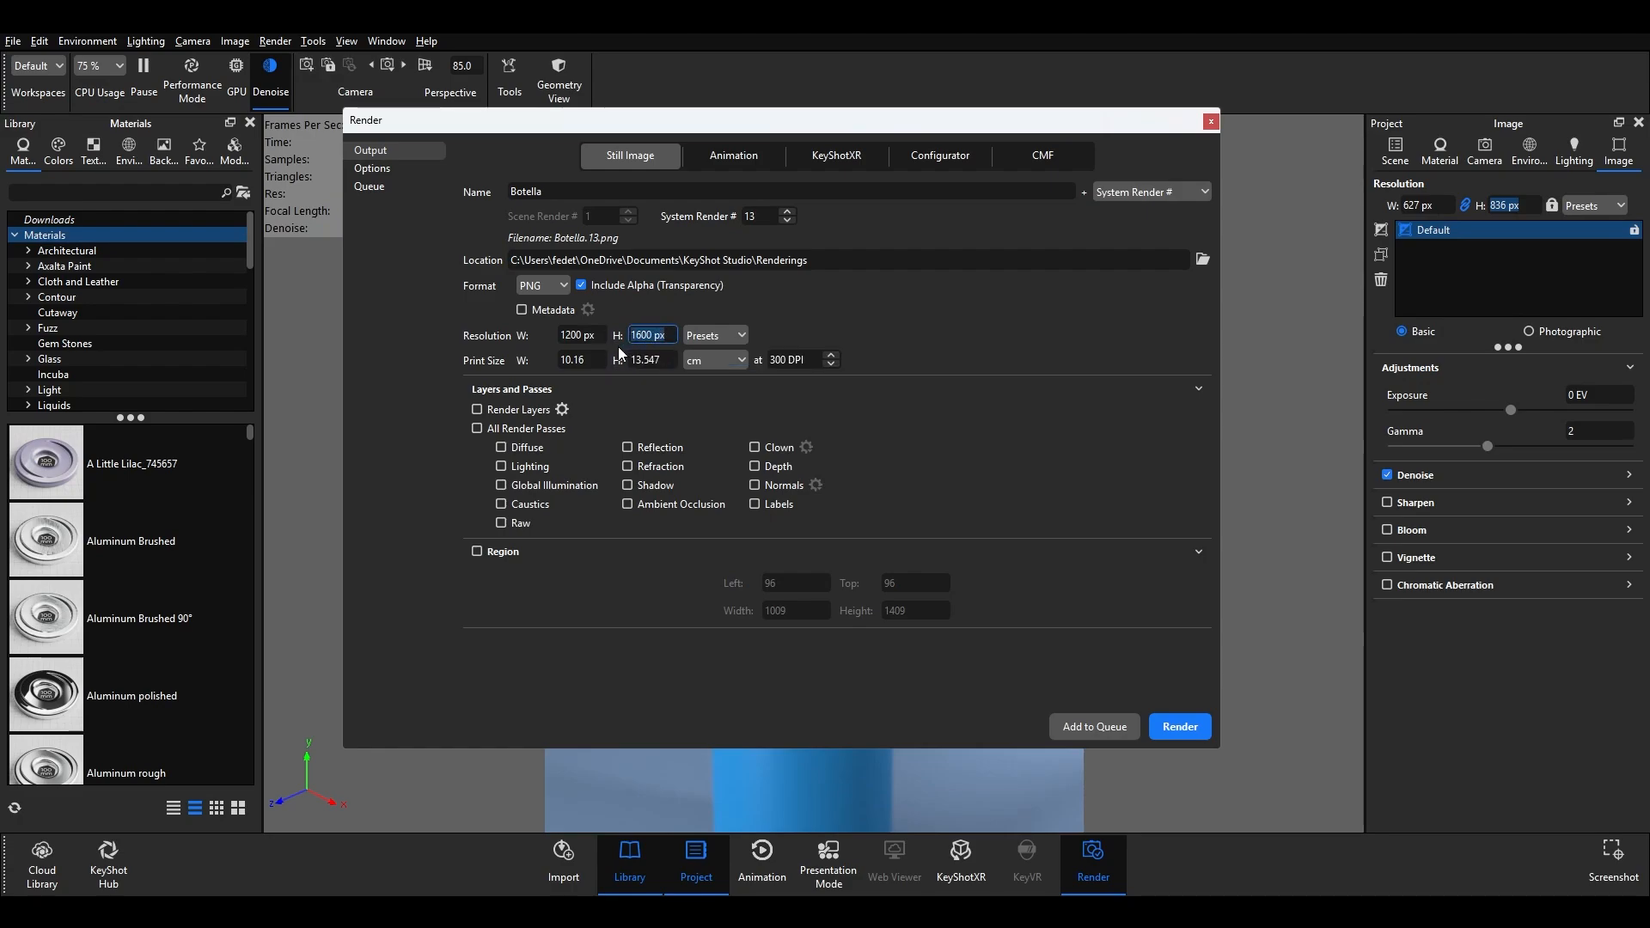
left_click(911, 321)
left_click(817, 361)
- Enable the Diffuse, Caustics, Reflection, Shadow, Clown and Depth render passes, and turn on the render region
left_click(476, 429)
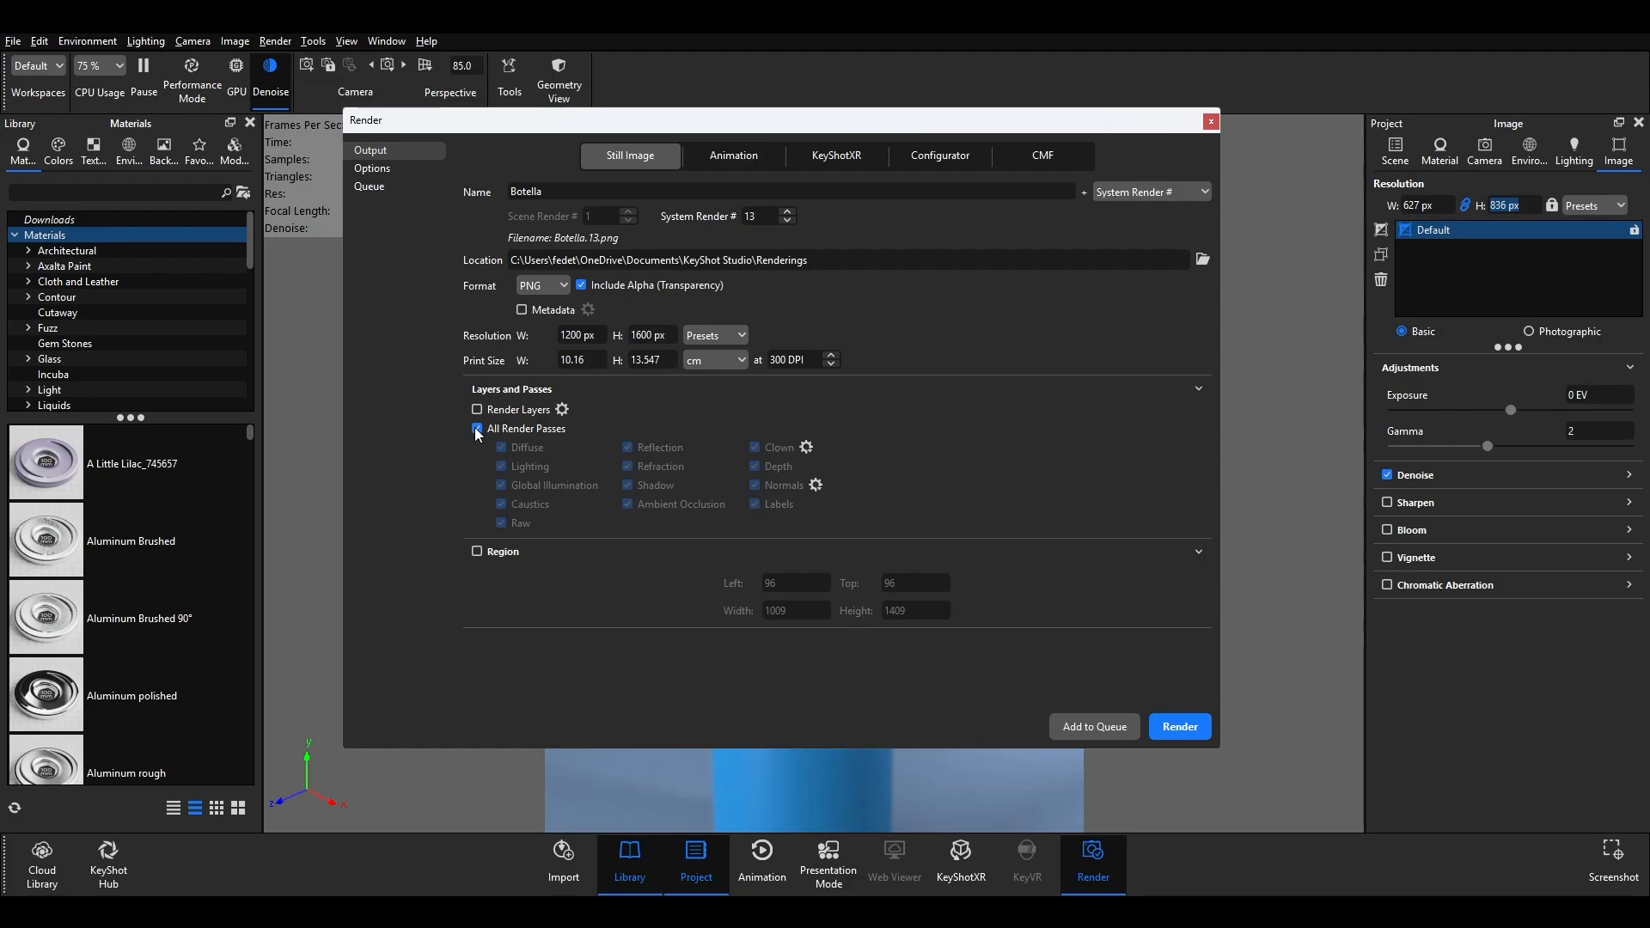
left_click(477, 428)
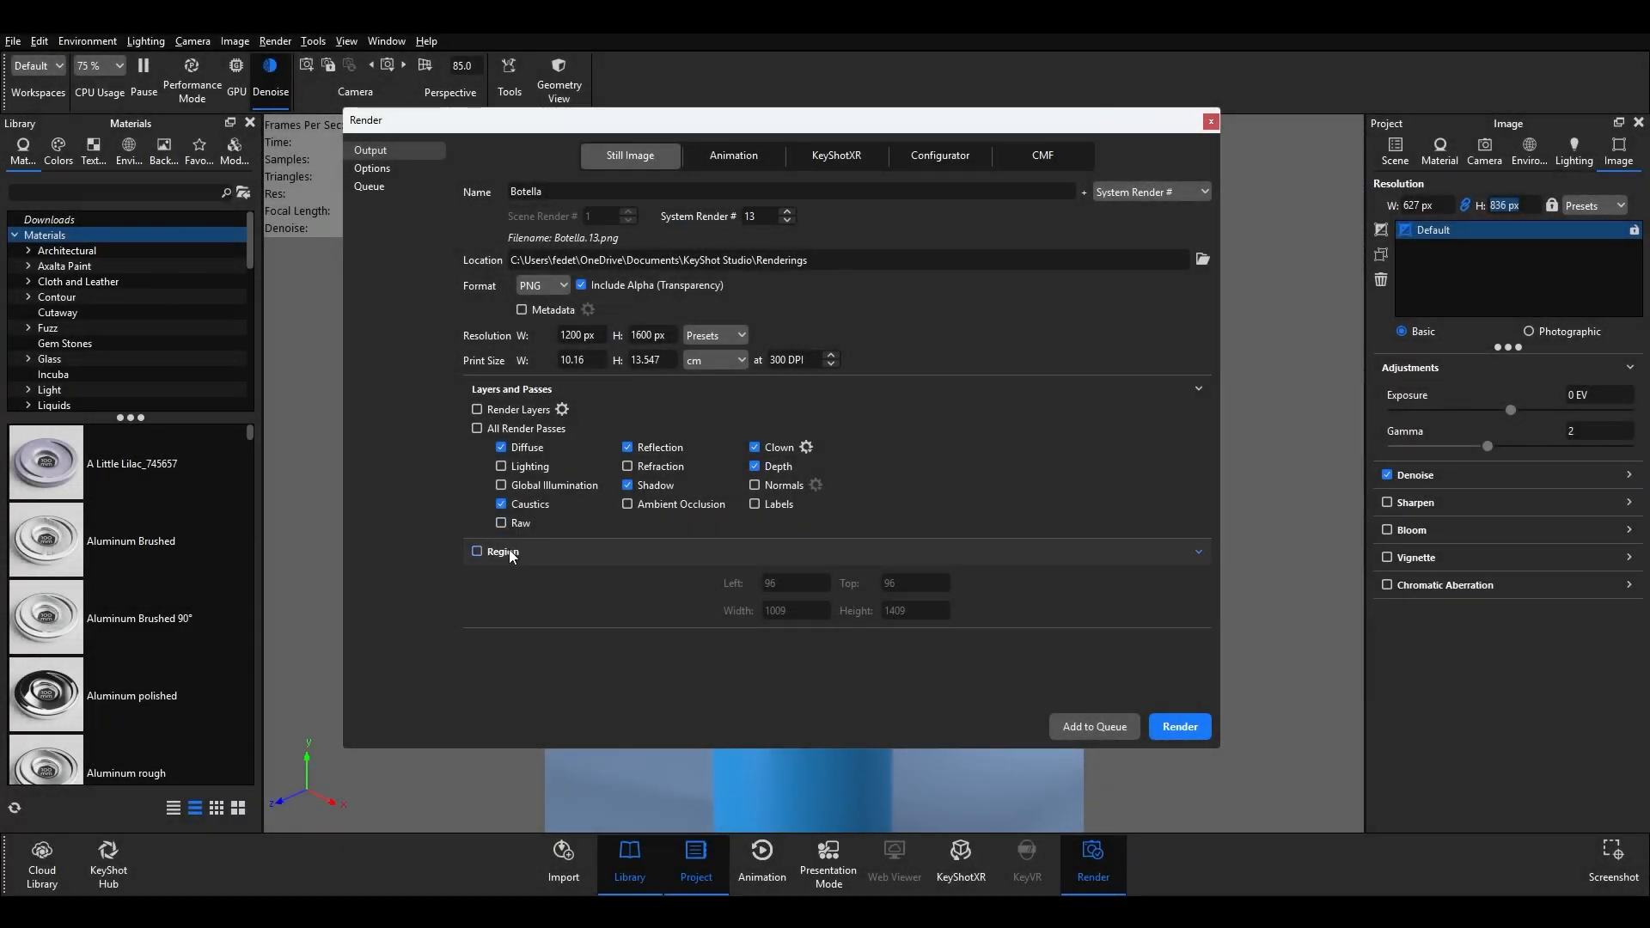
left_click(478, 552)
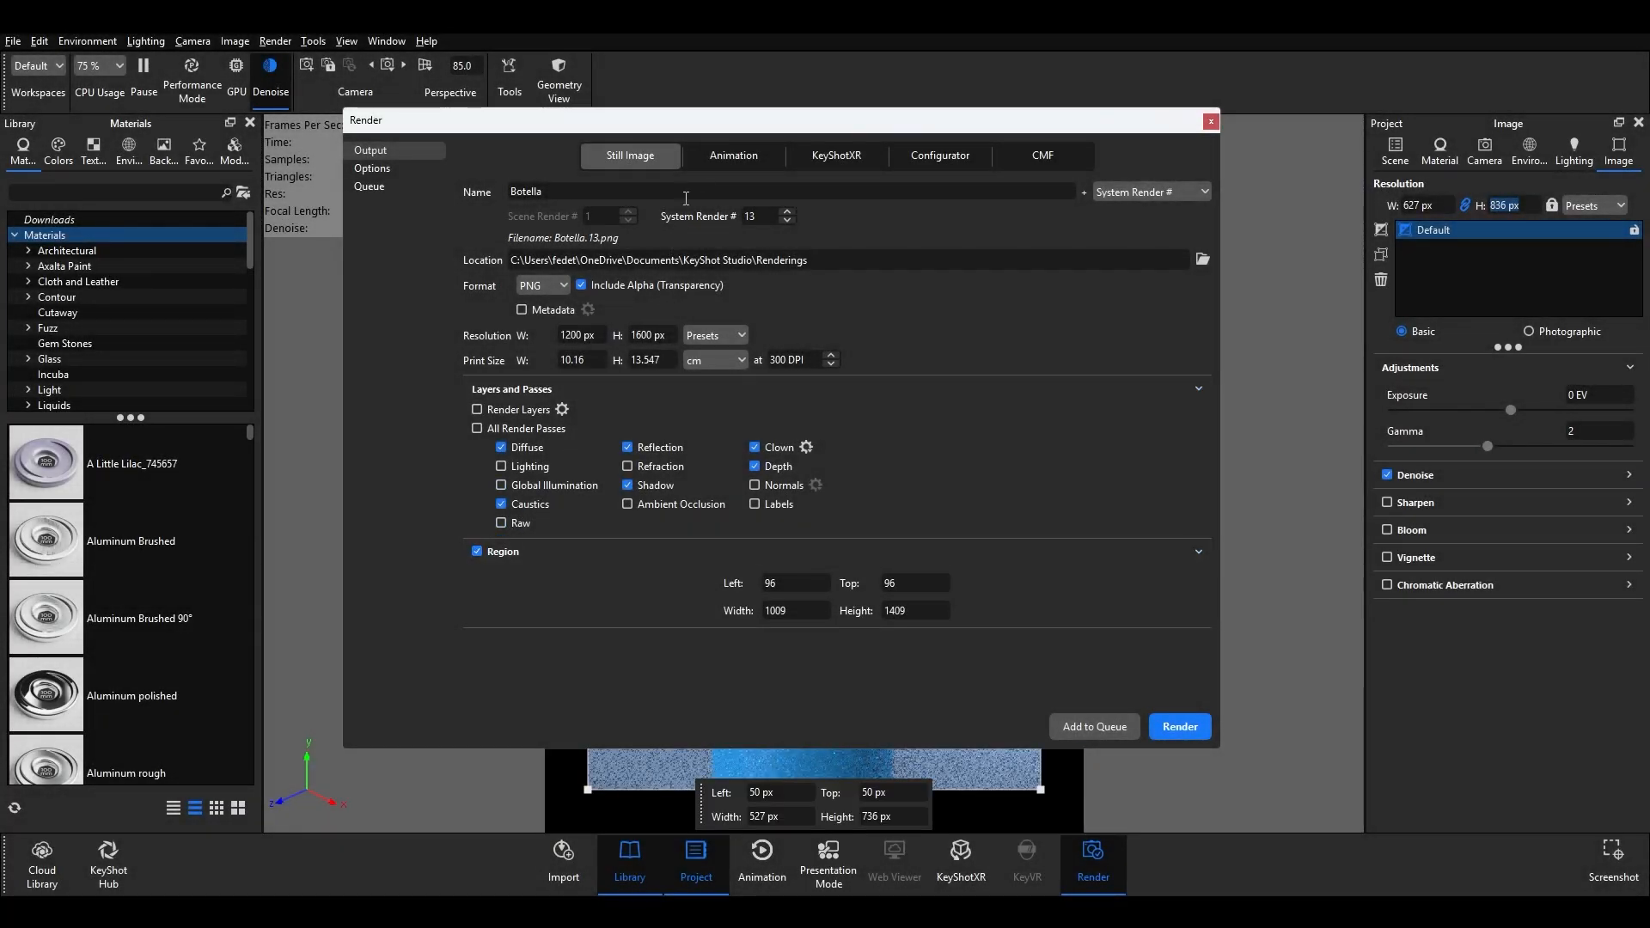
- Check the render region's extent over the bottle in the real-time view and turn off the render region
left_click_drag(717, 132, 0, 102)
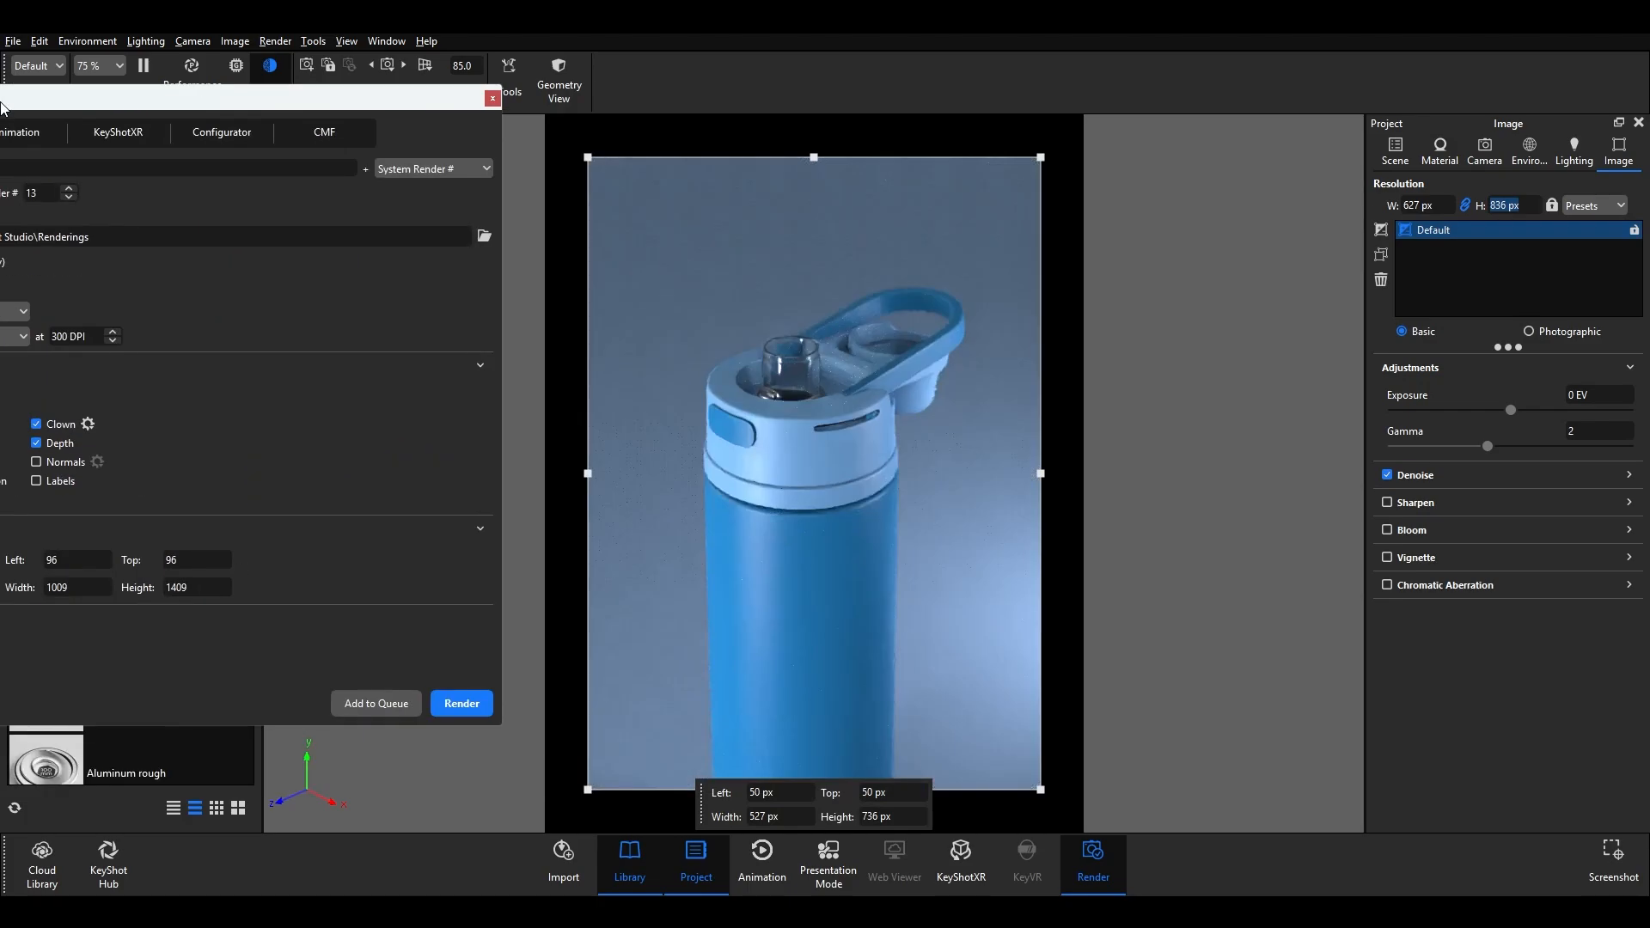
left_click_drag(1, 102, 720, 178)
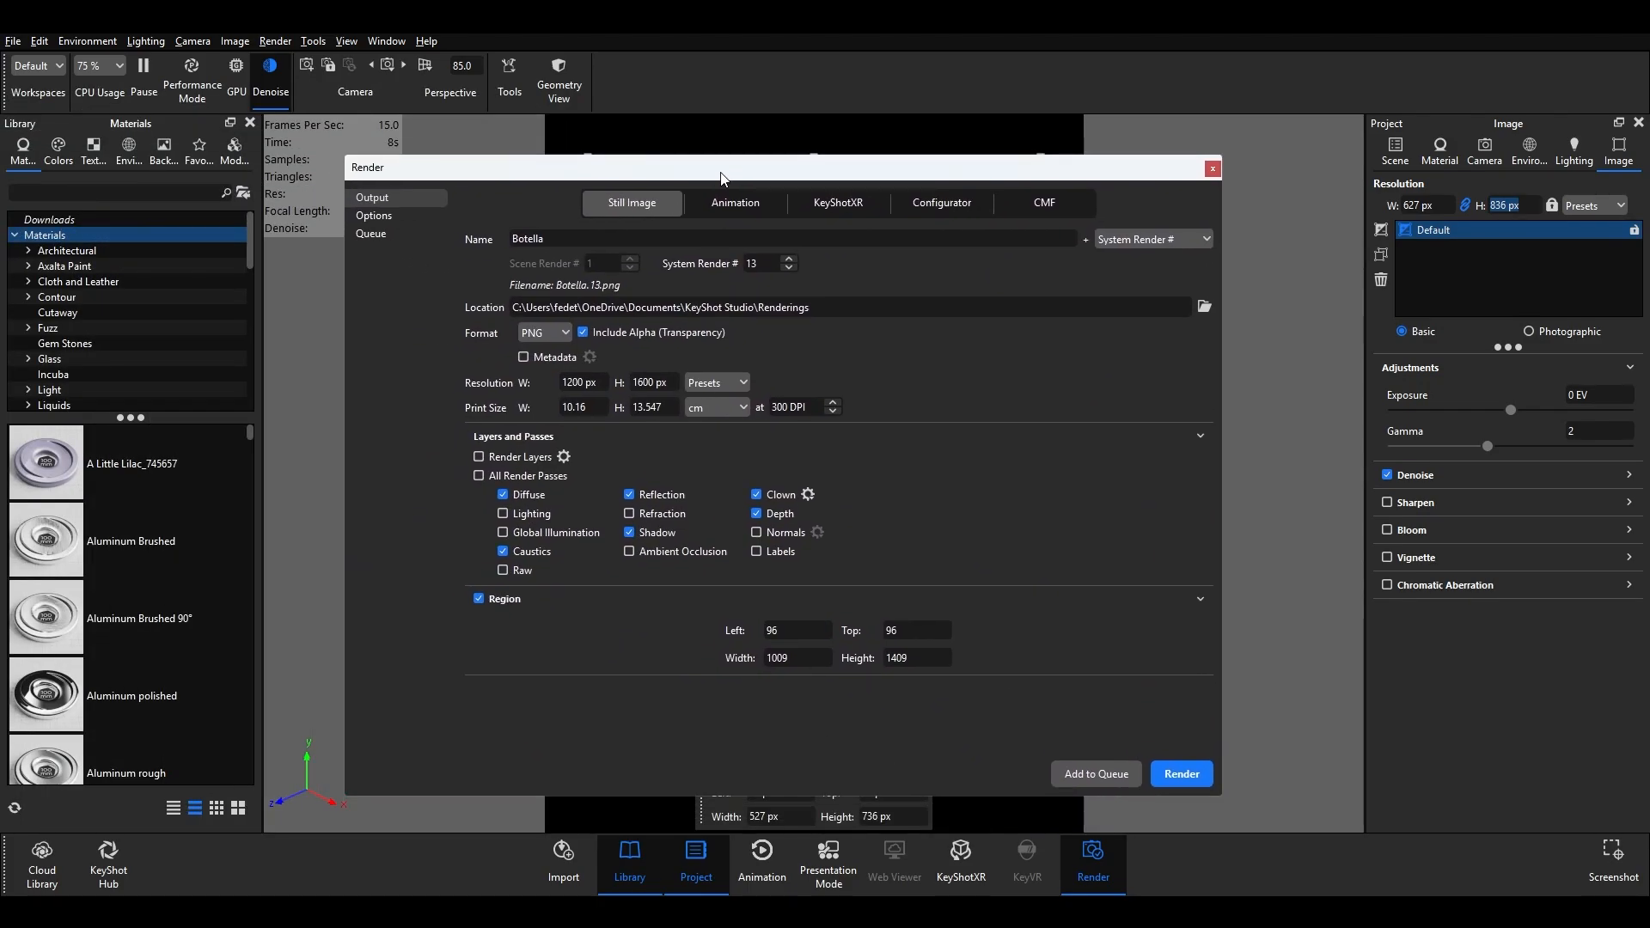
left_click(478, 599)
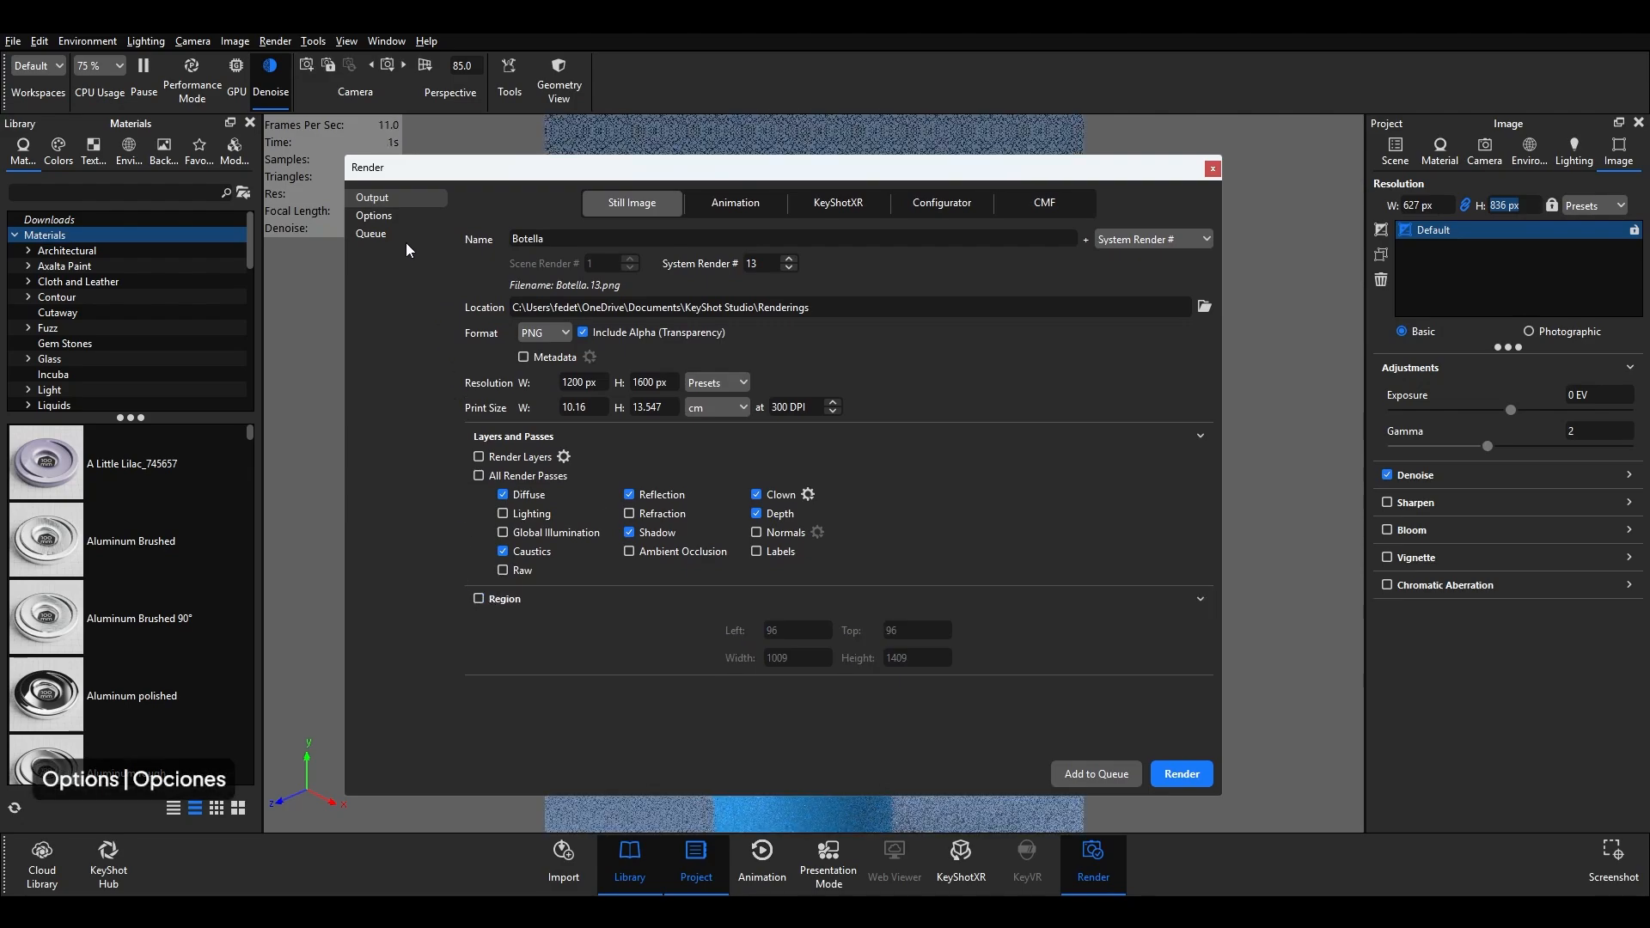
- In the render options, compare the CPU and GPU engines and set the render engine to CPU Mode with all 12 cores
left_click(392, 221)
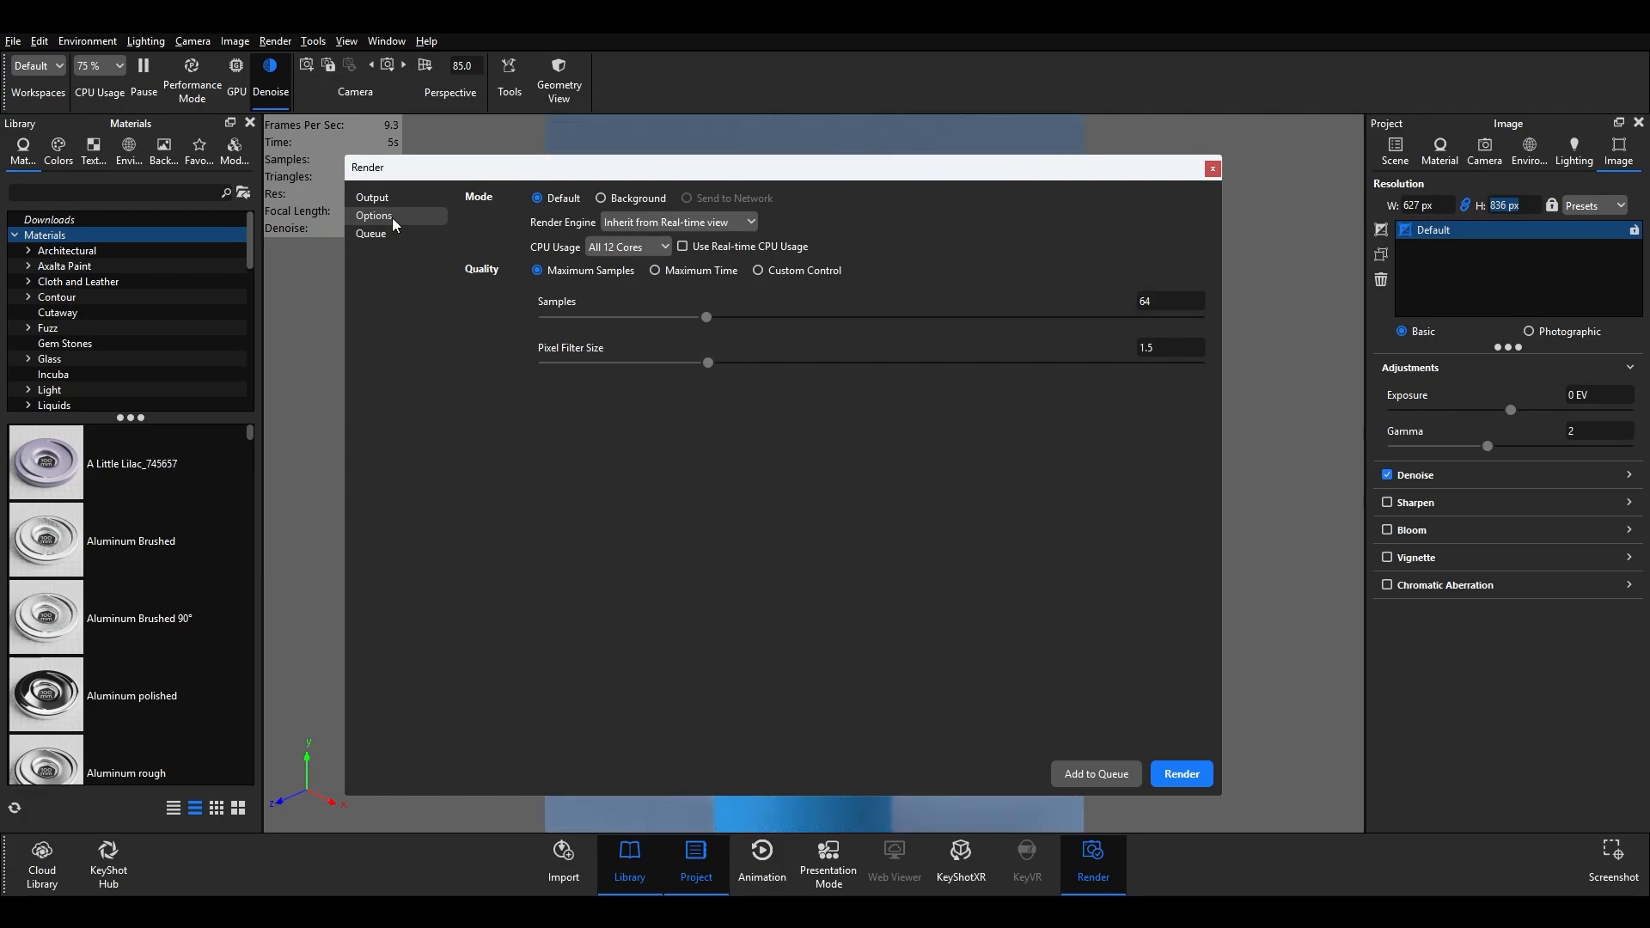
left_click(749, 225)
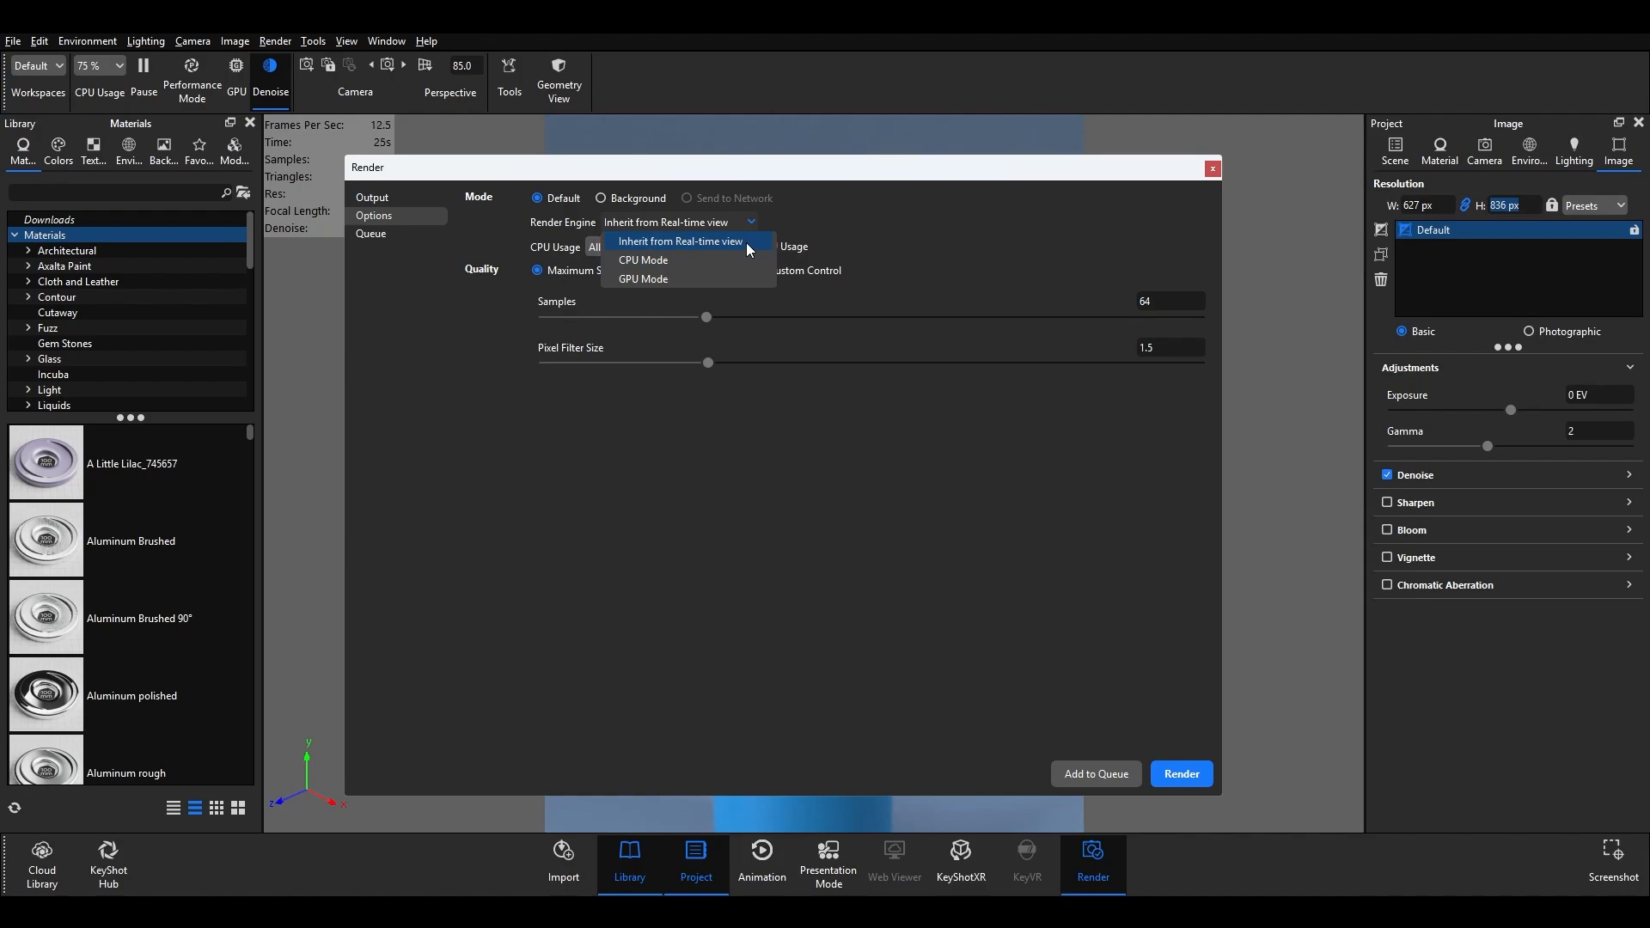
left_click(706, 267)
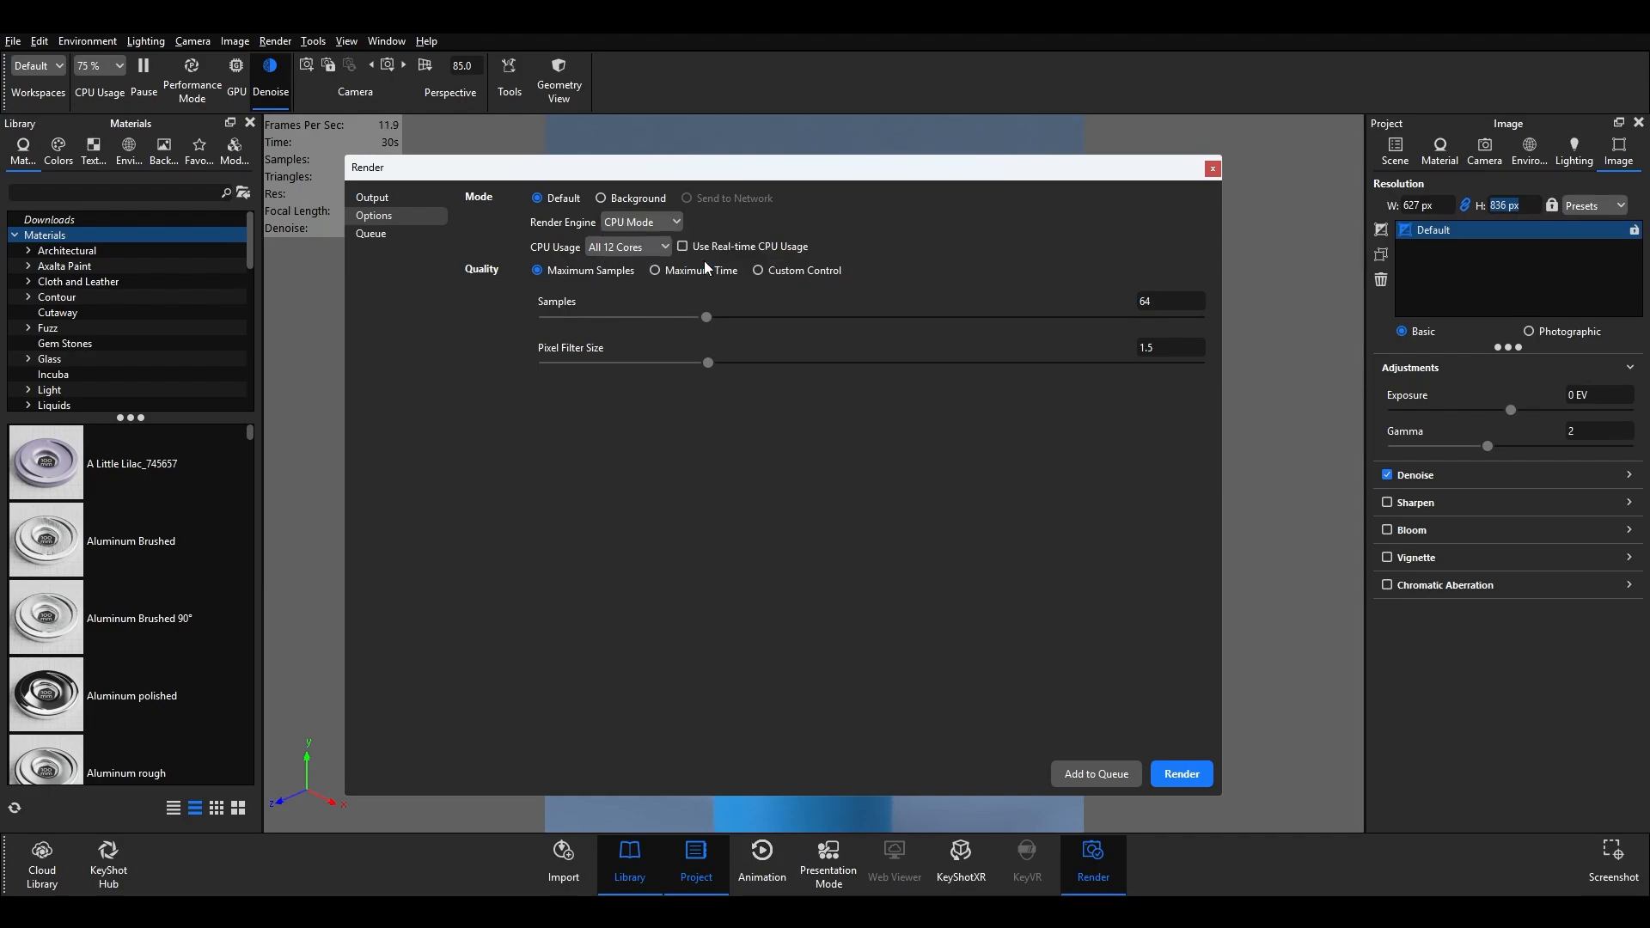
left_click(663, 249)
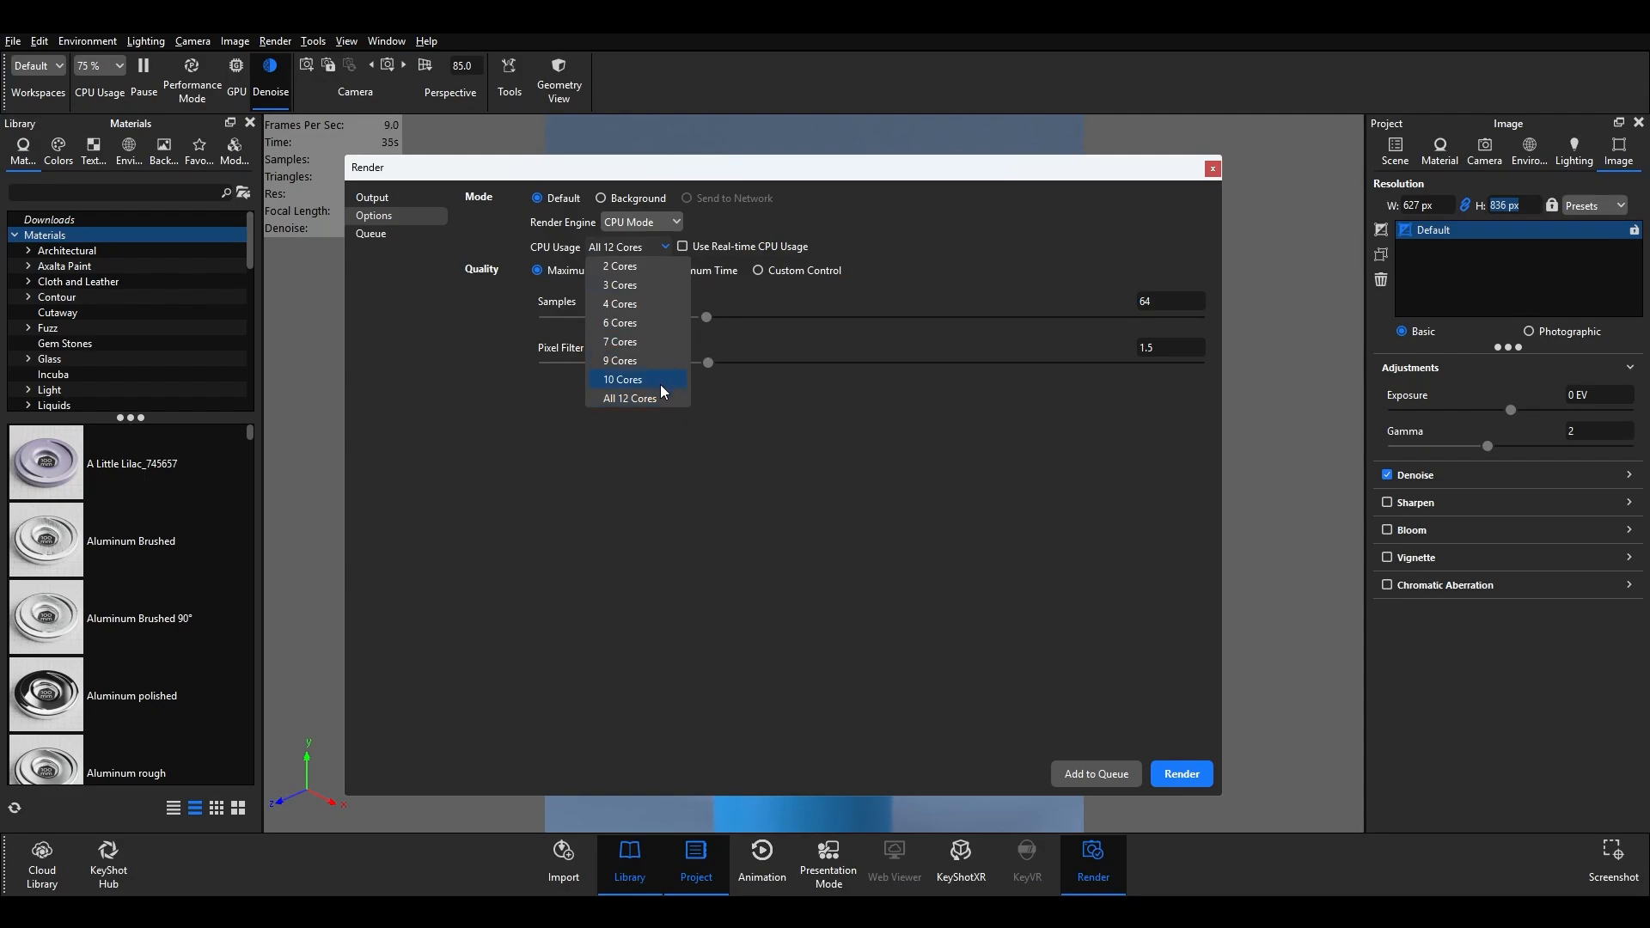
left_click(679, 220)
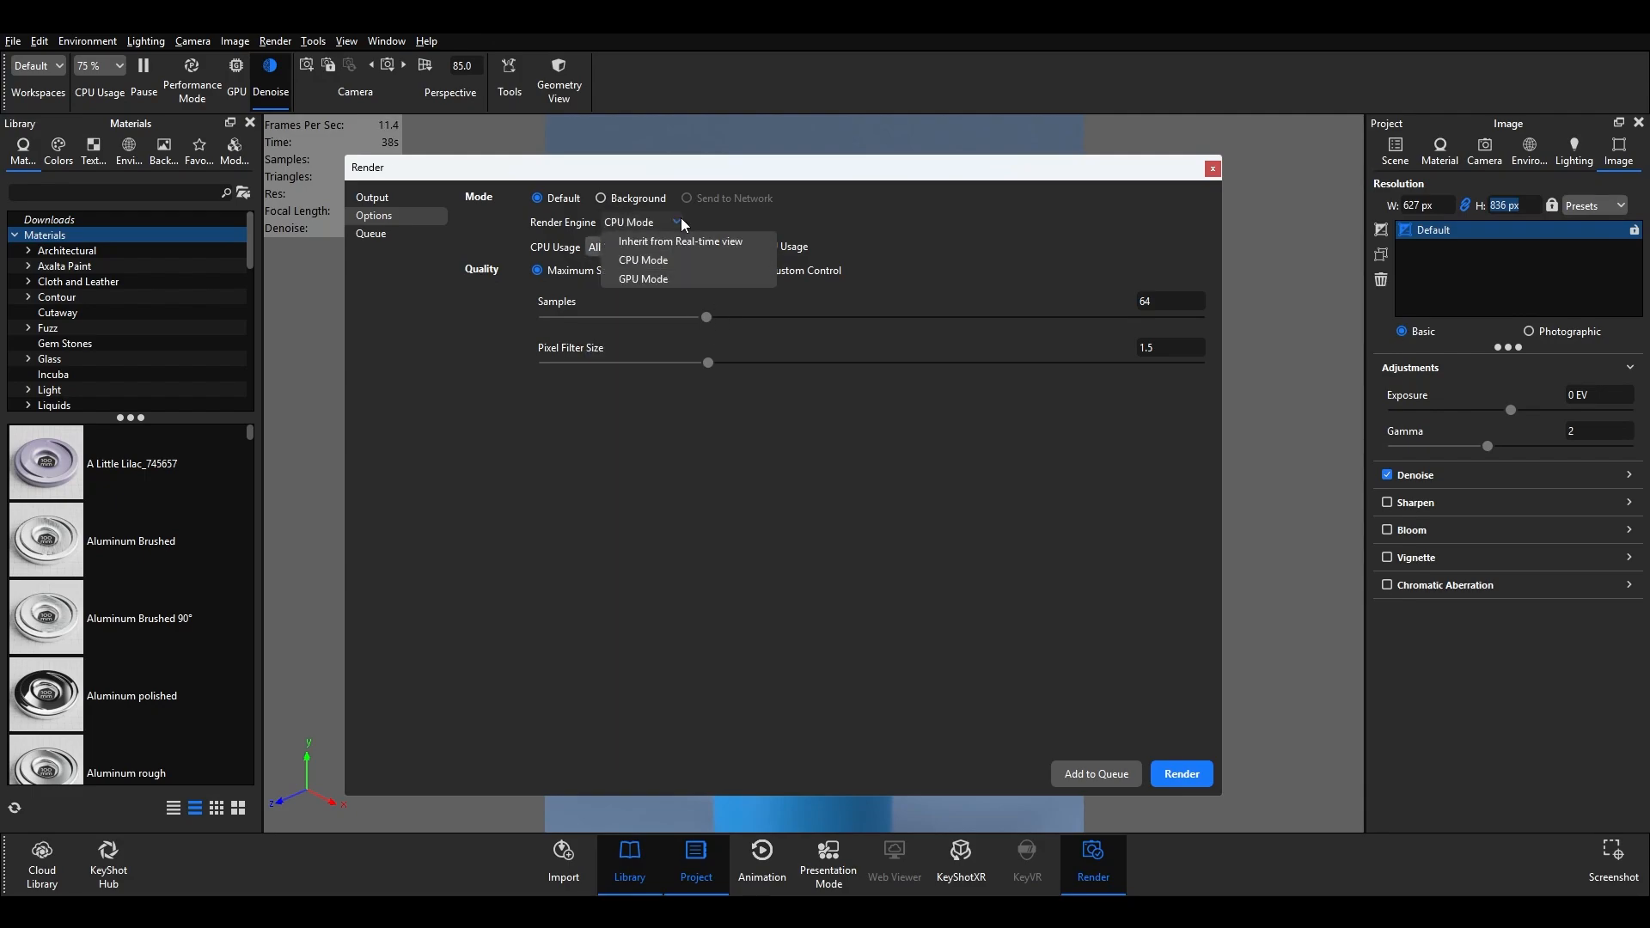
left_click(675, 284)
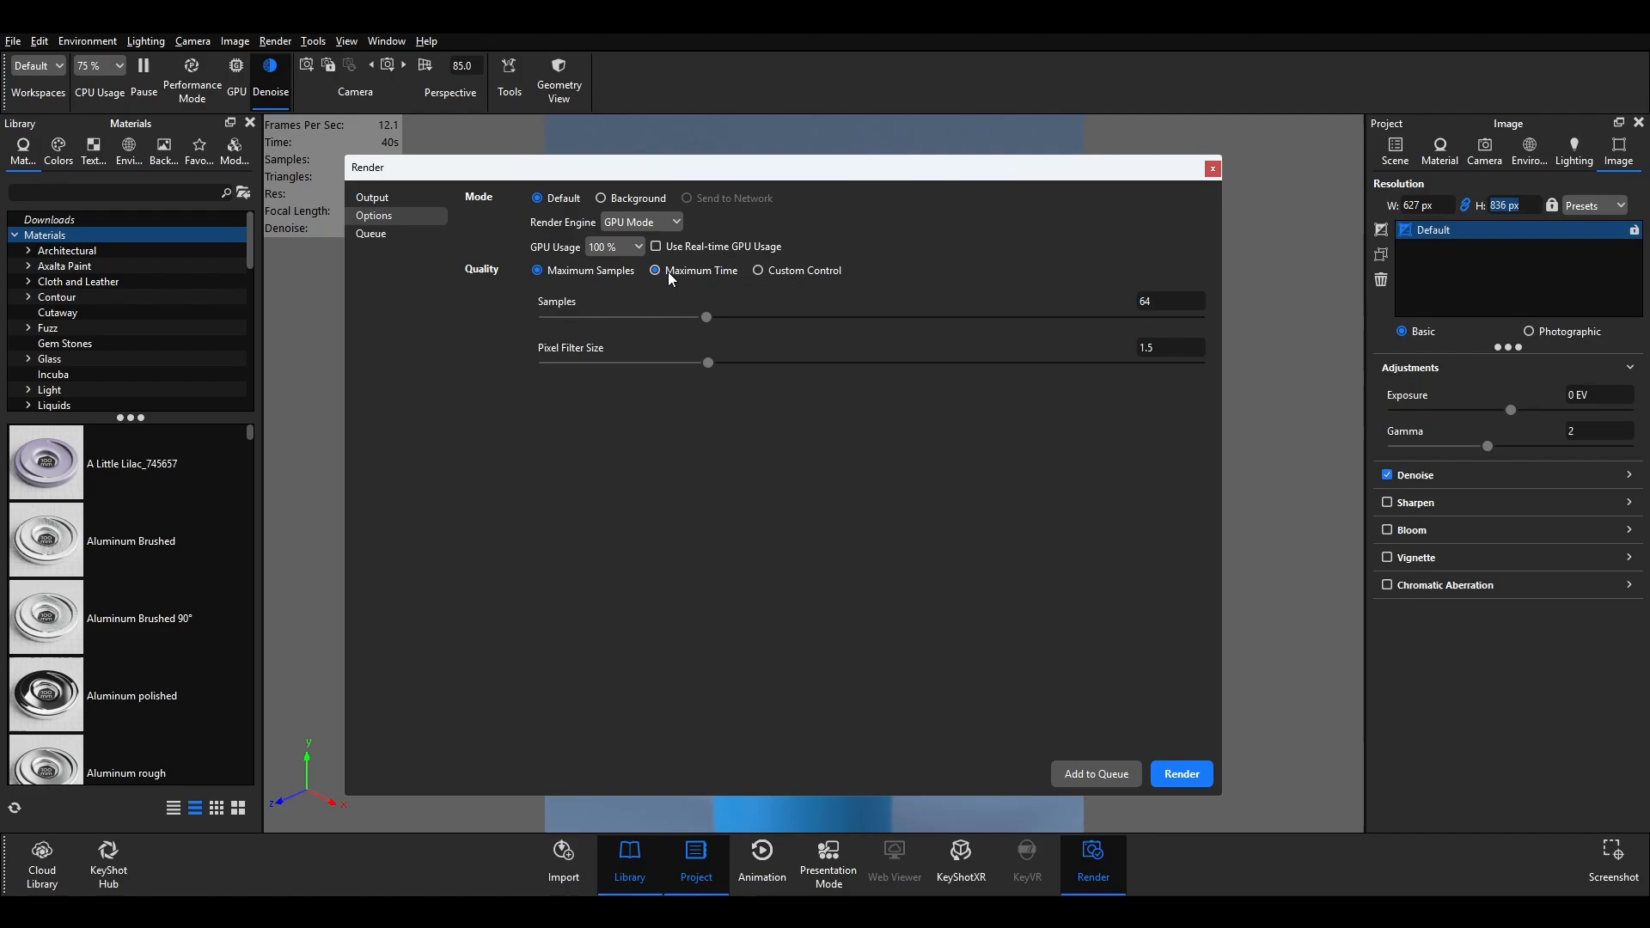
left_click(662, 224)
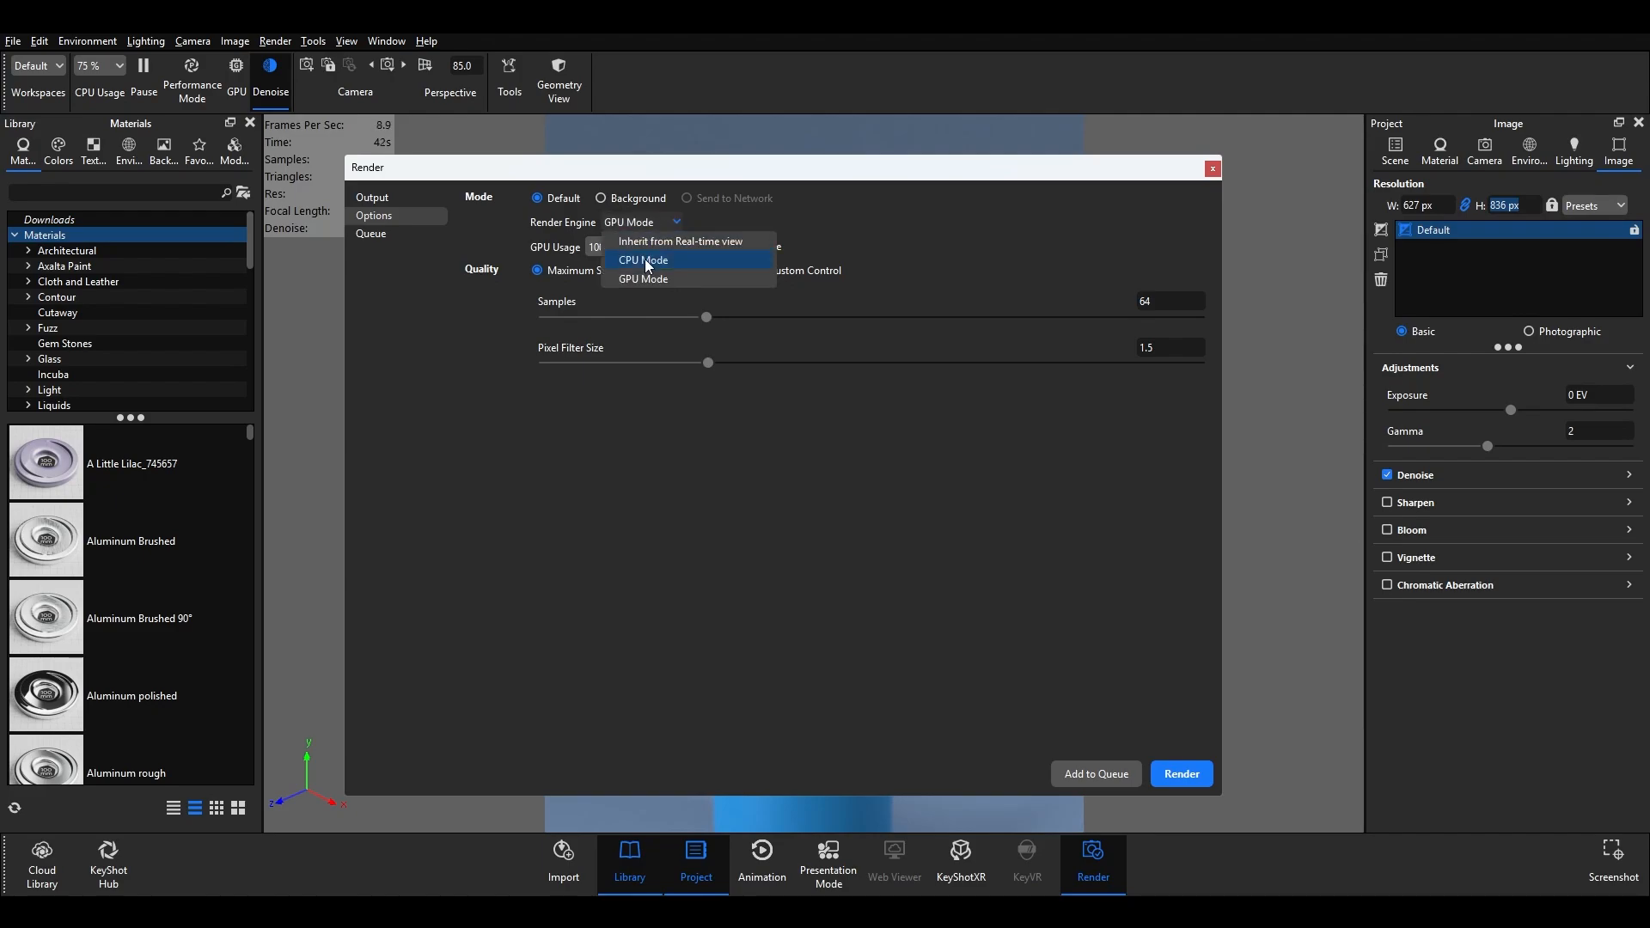
left_click(648, 261)
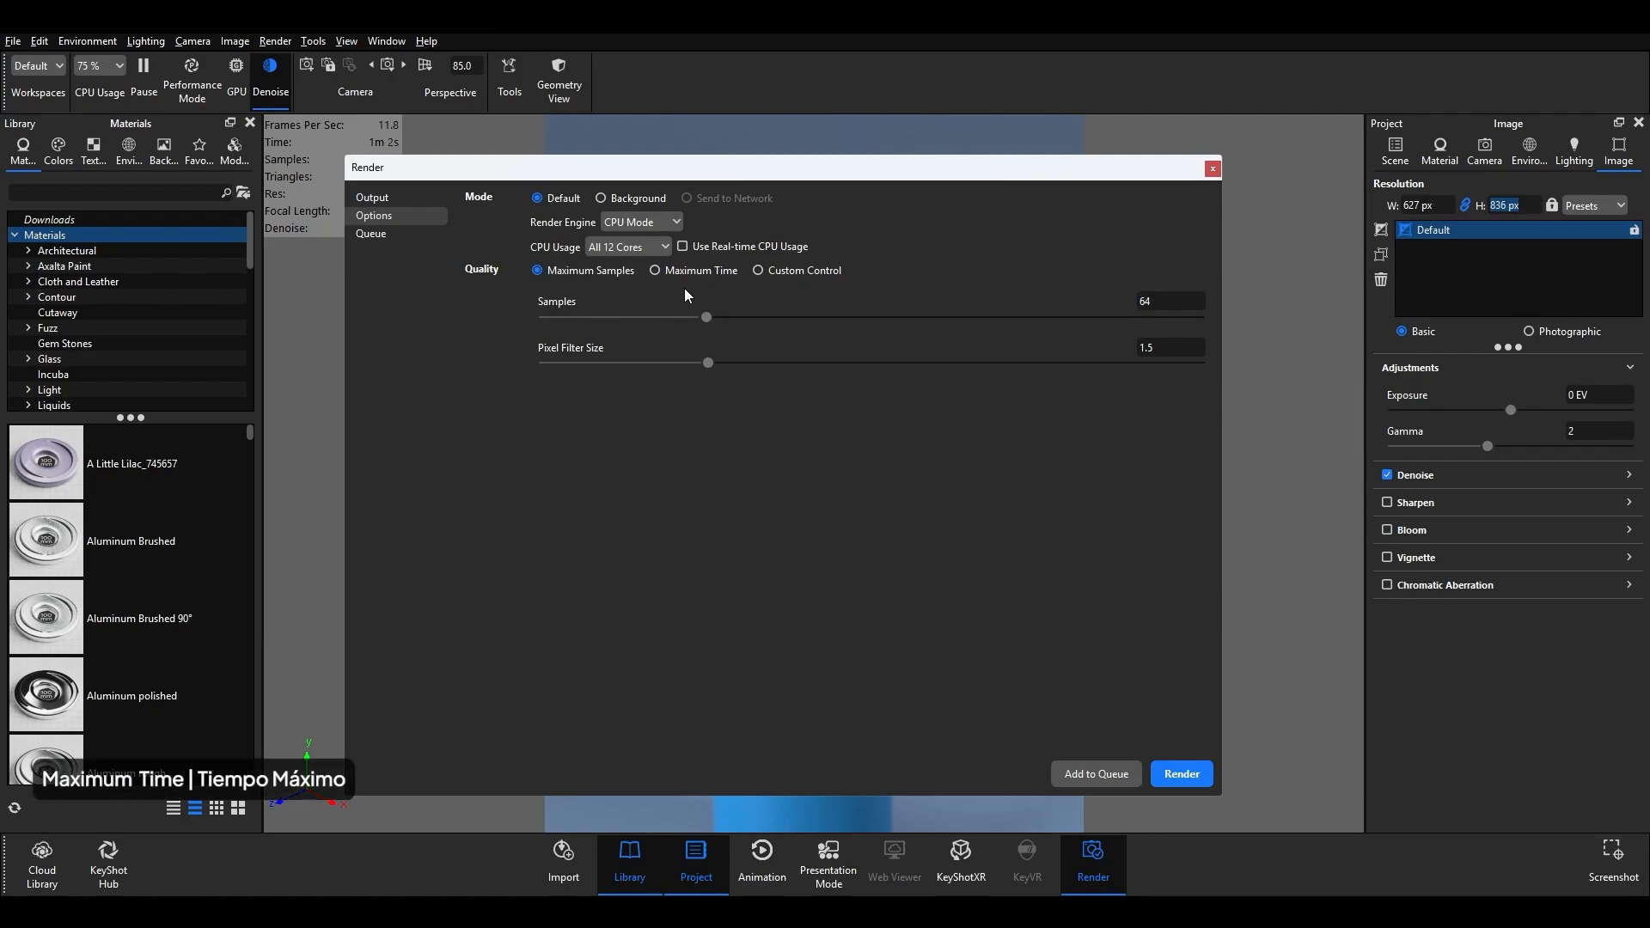
- Compare the Maximum Time and Custom Control quality modes, and set the quality to Maximum Samples with 128 samples
left_click(655, 272)
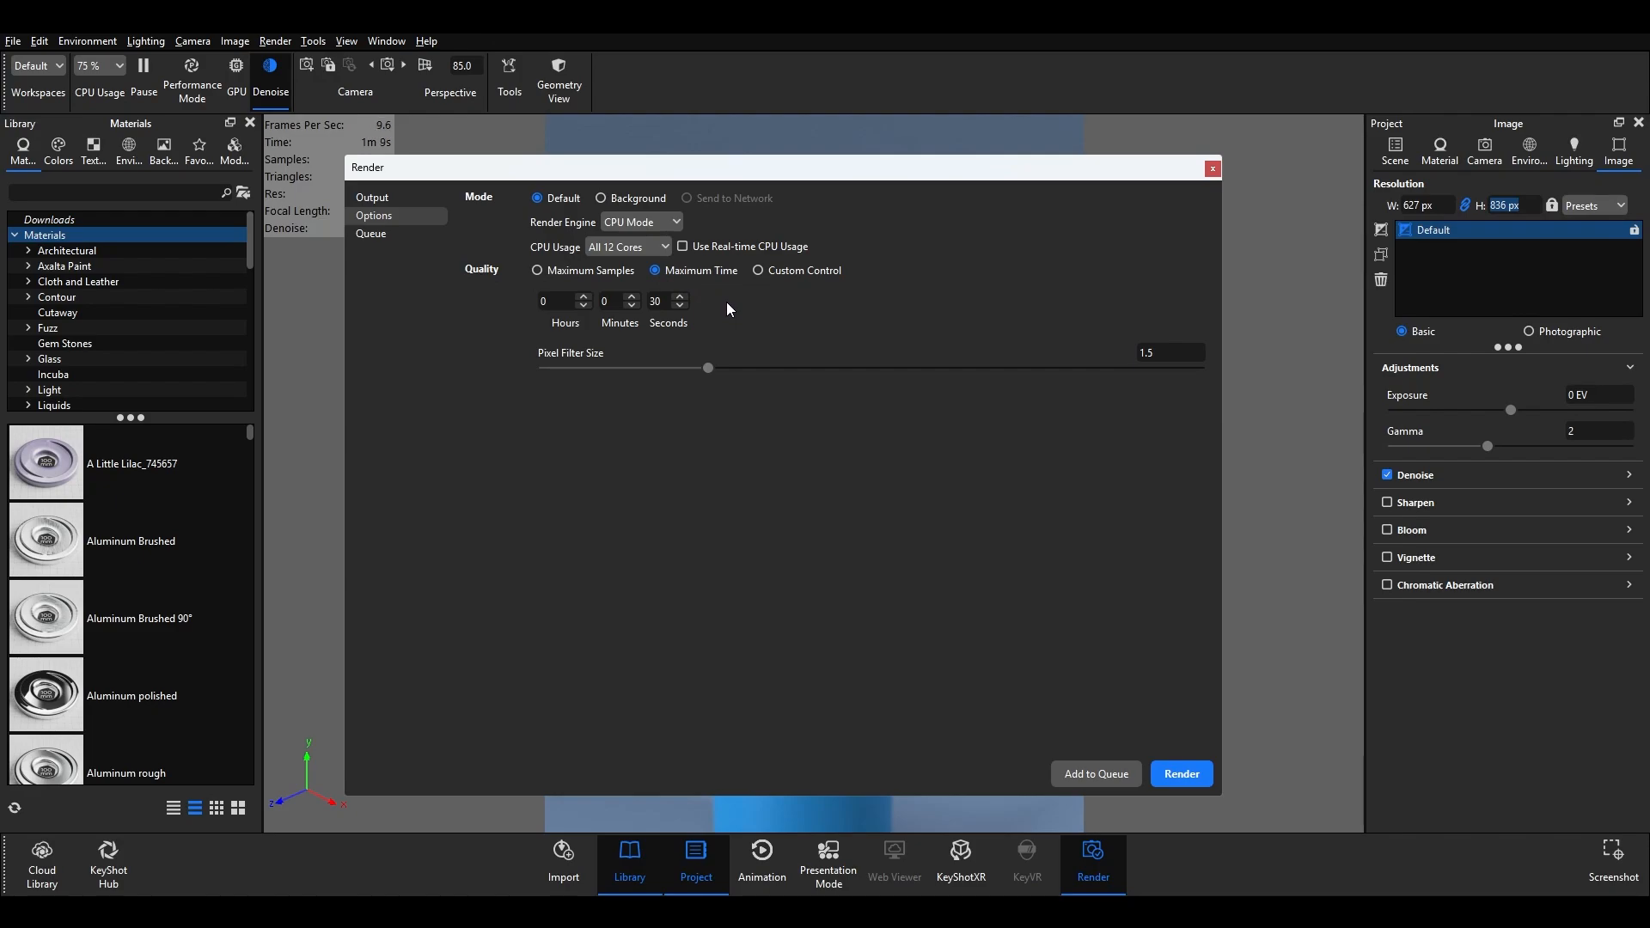
left_click(757, 271)
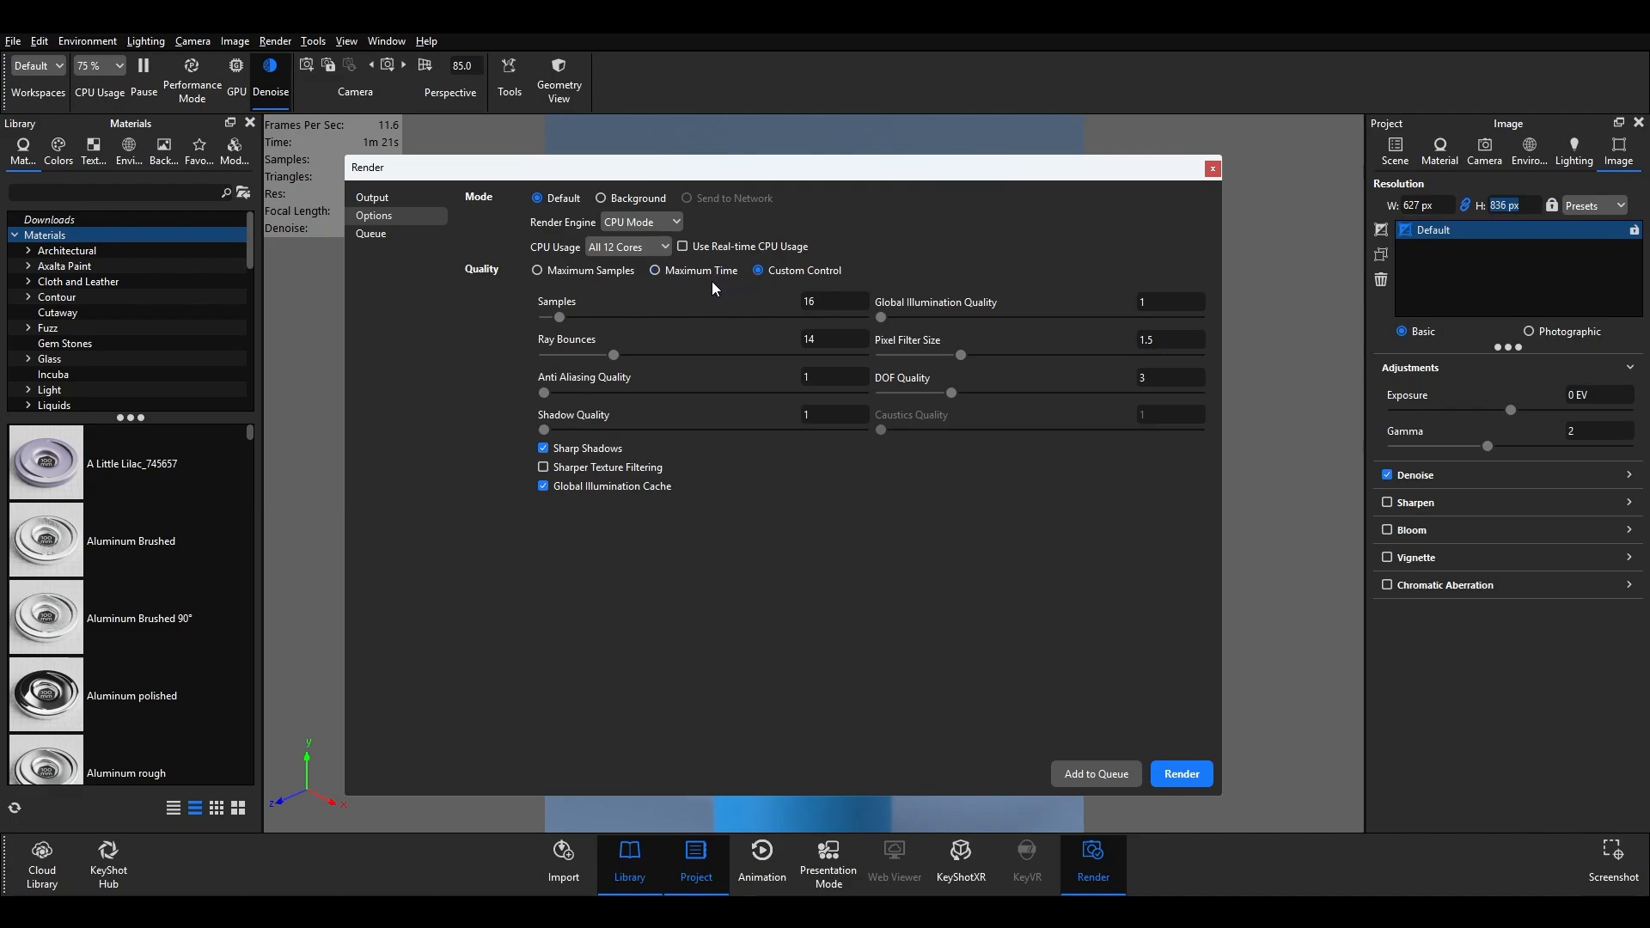
left_click(539, 271)
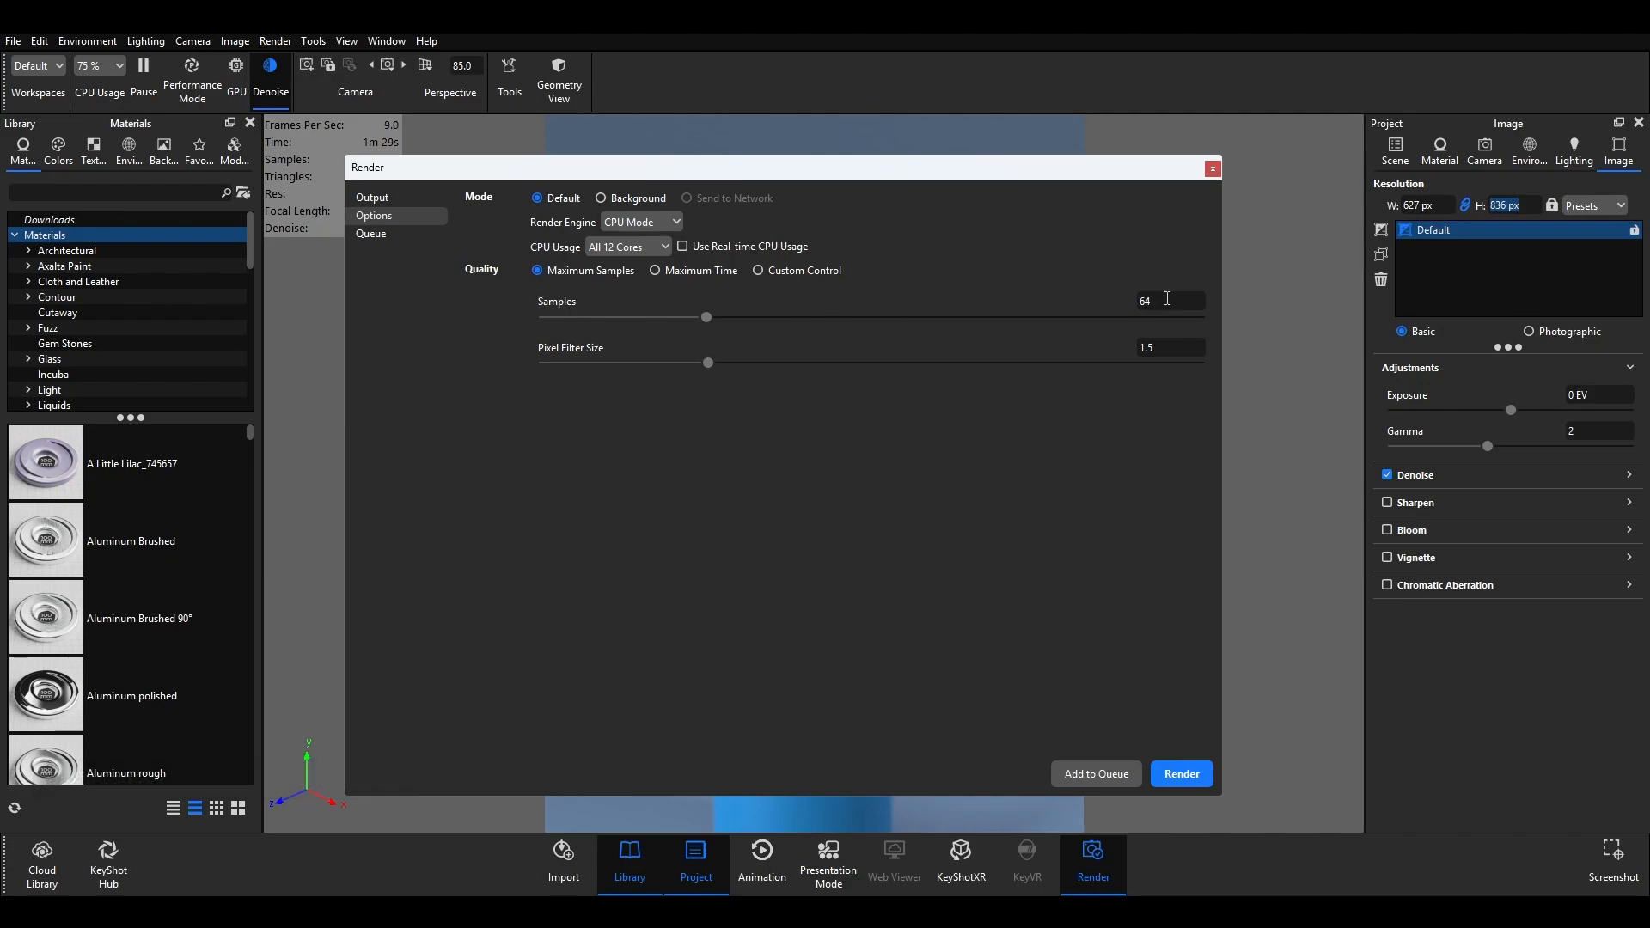
left_click(1135, 303)
type("128")
left_click(1160, 345)
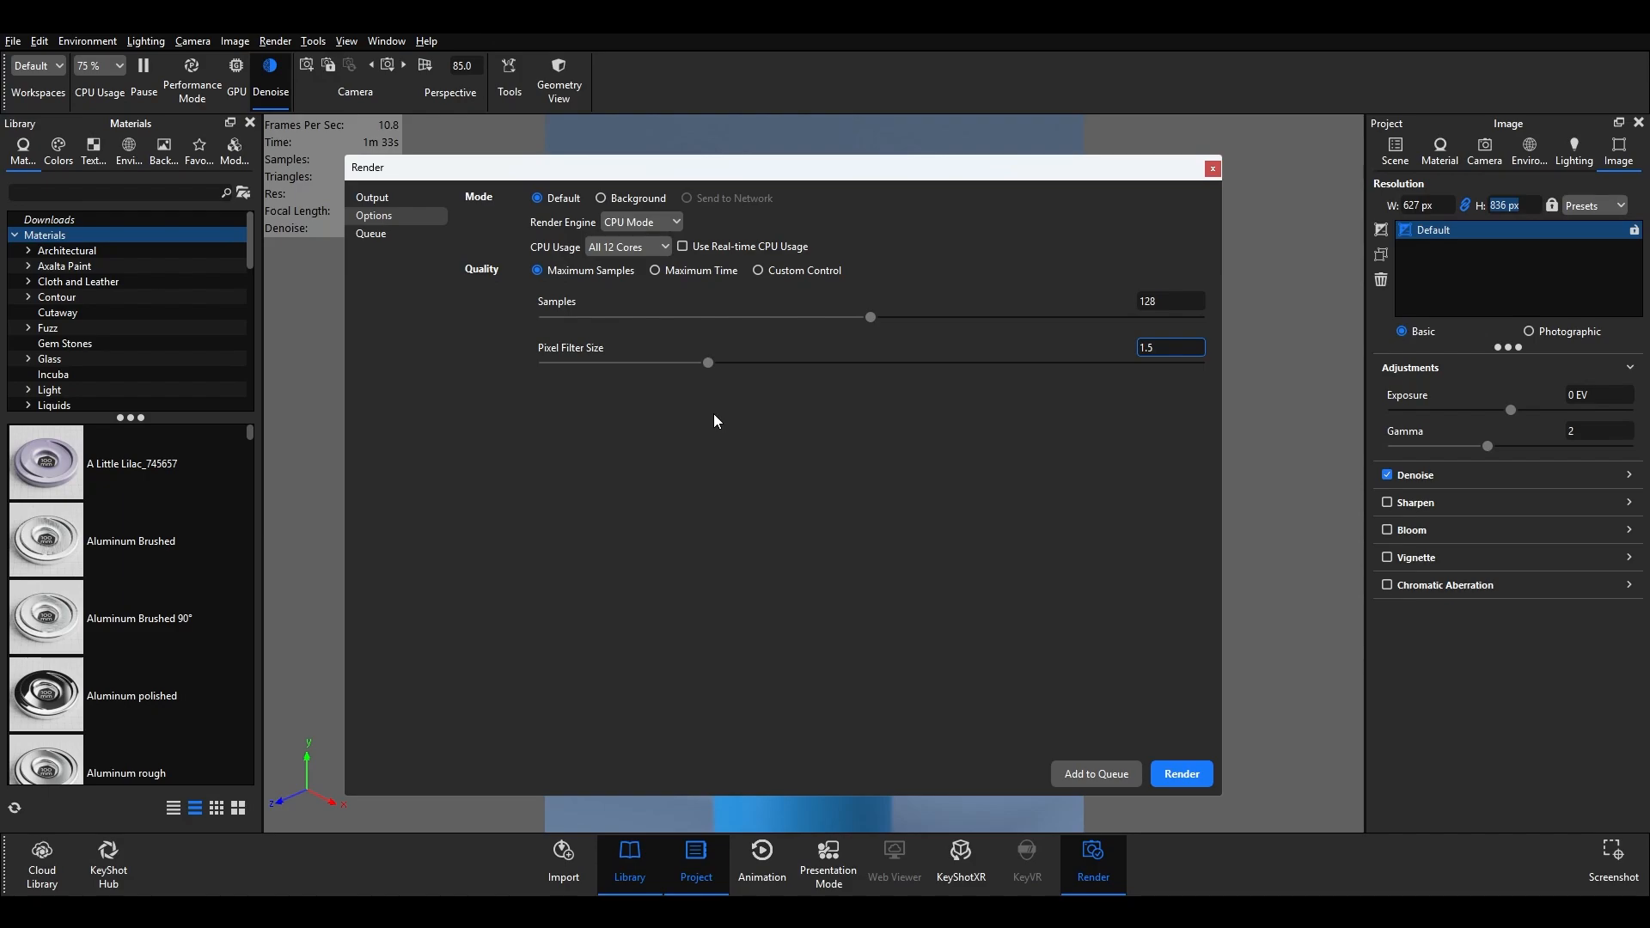
- Examine the render queue's options for adding jobs and cameras, and return to the output settings
left_click(399, 243)
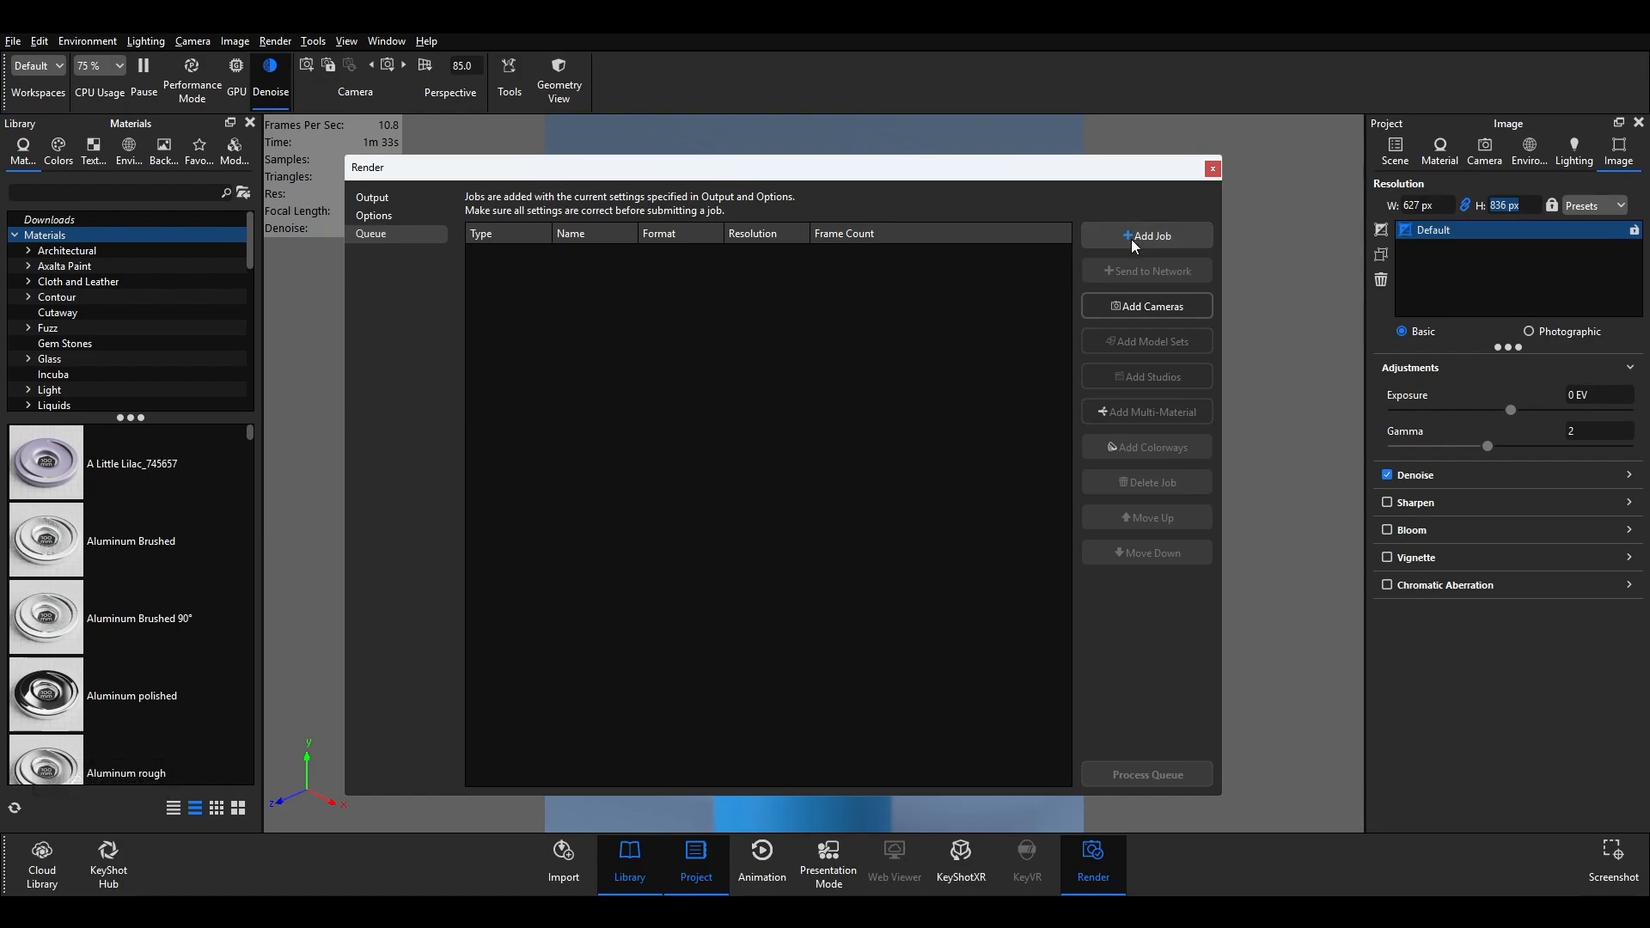
left_click(1179, 309)
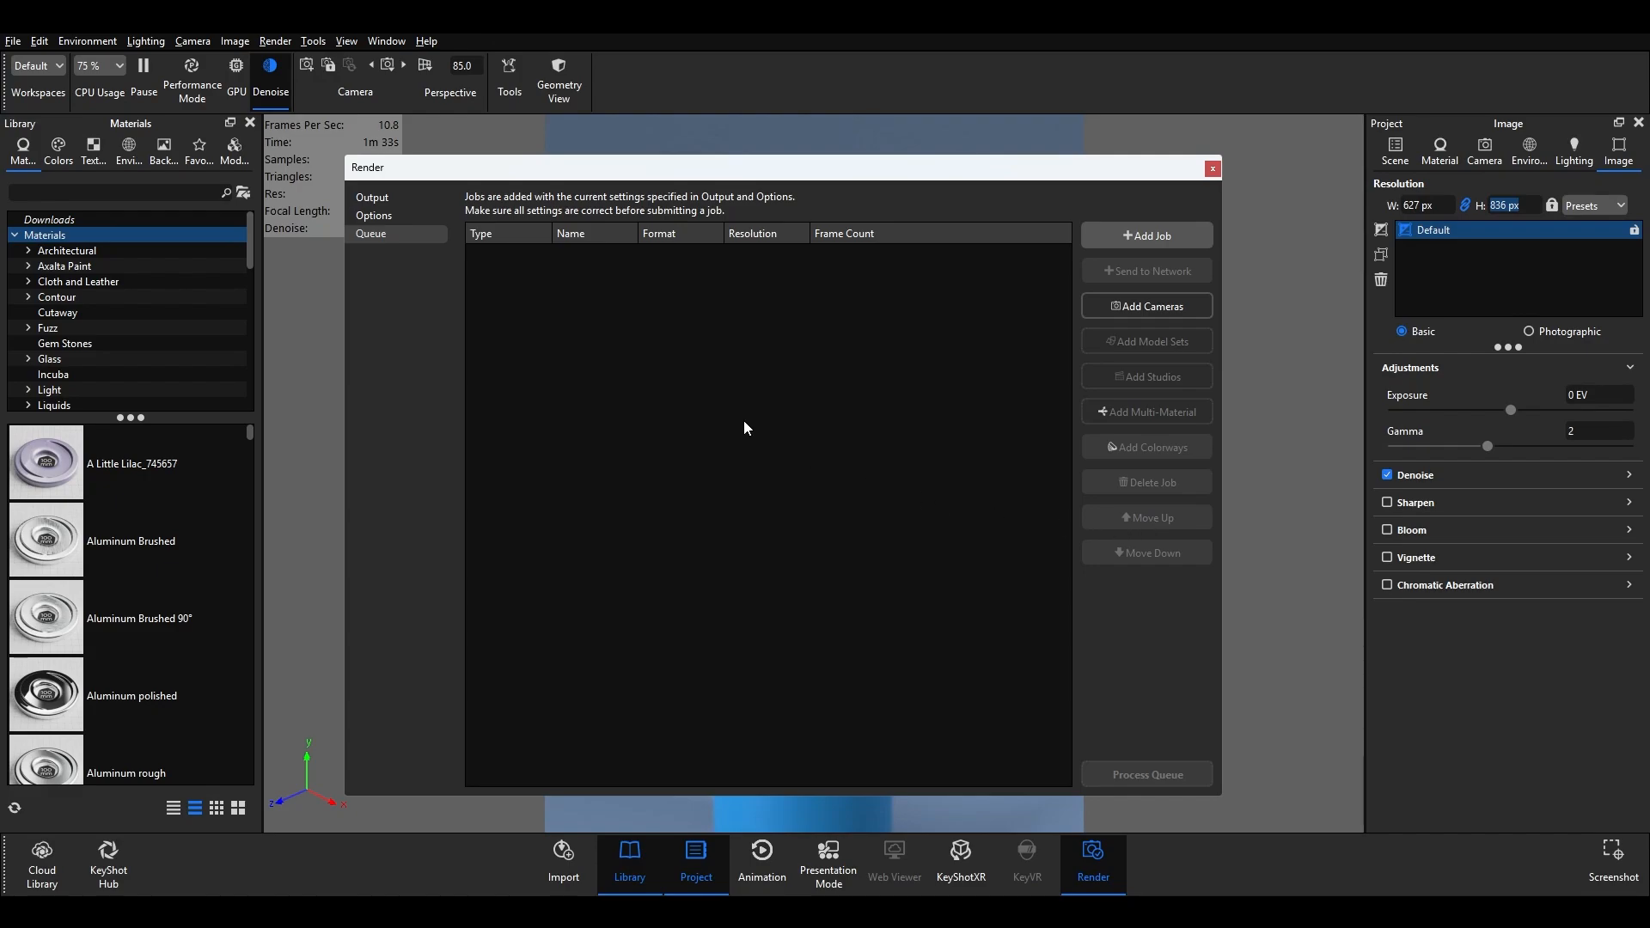
left_click(375, 199)
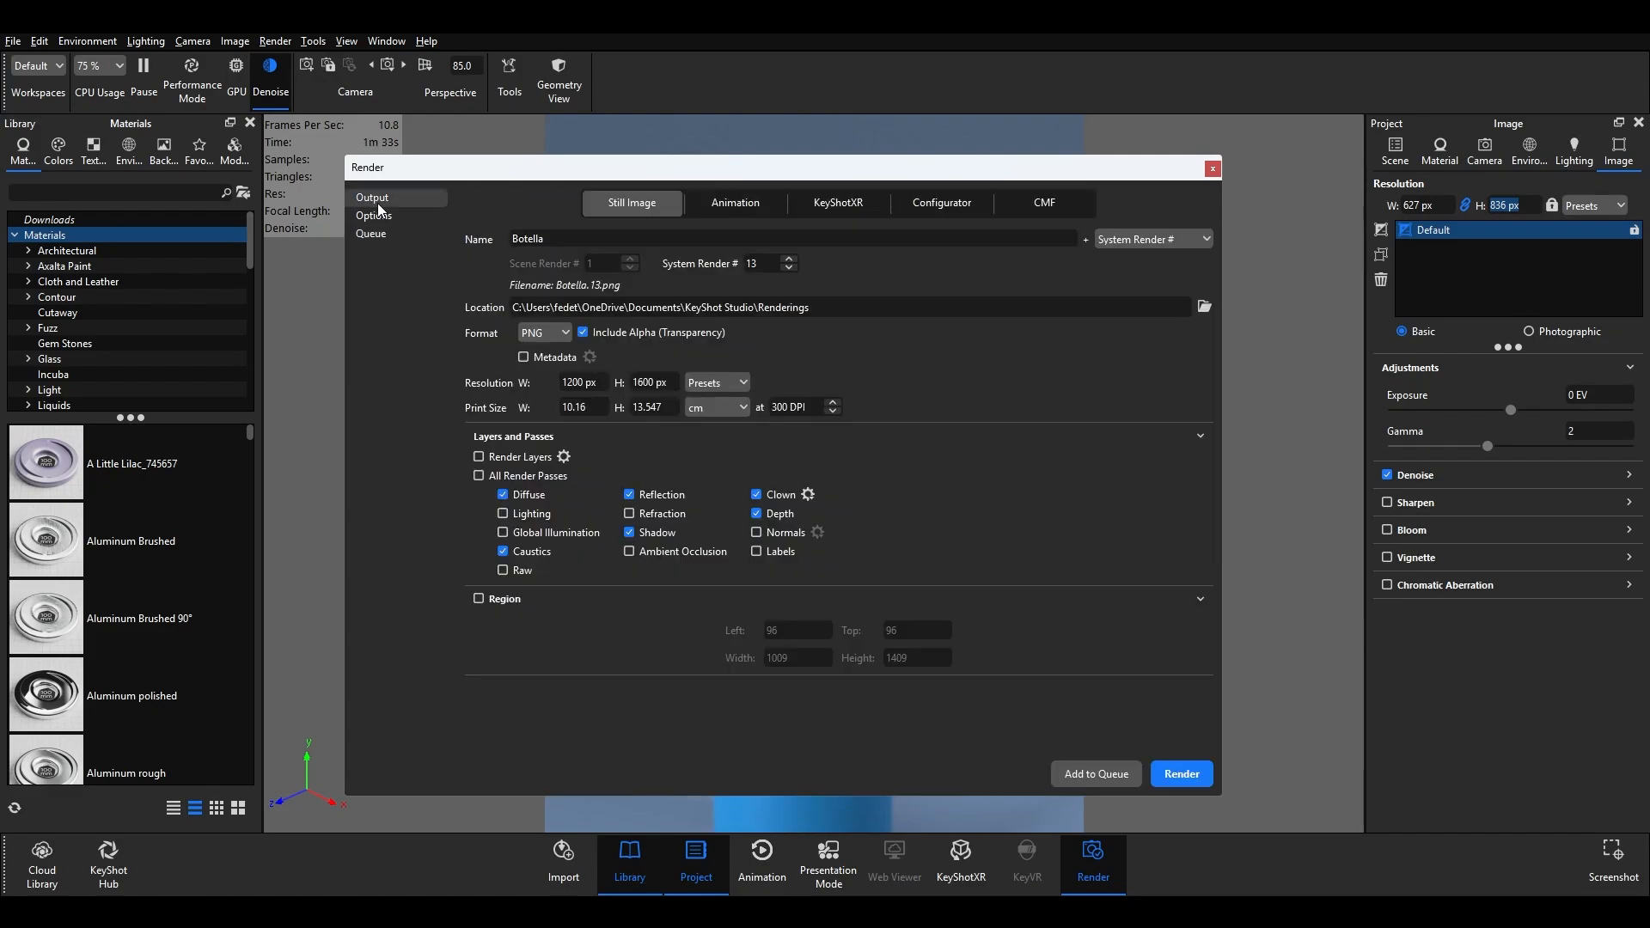
- Start the still image render, enlarge and reposition the render window, and fit the whole image in it
left_click(1189, 776)
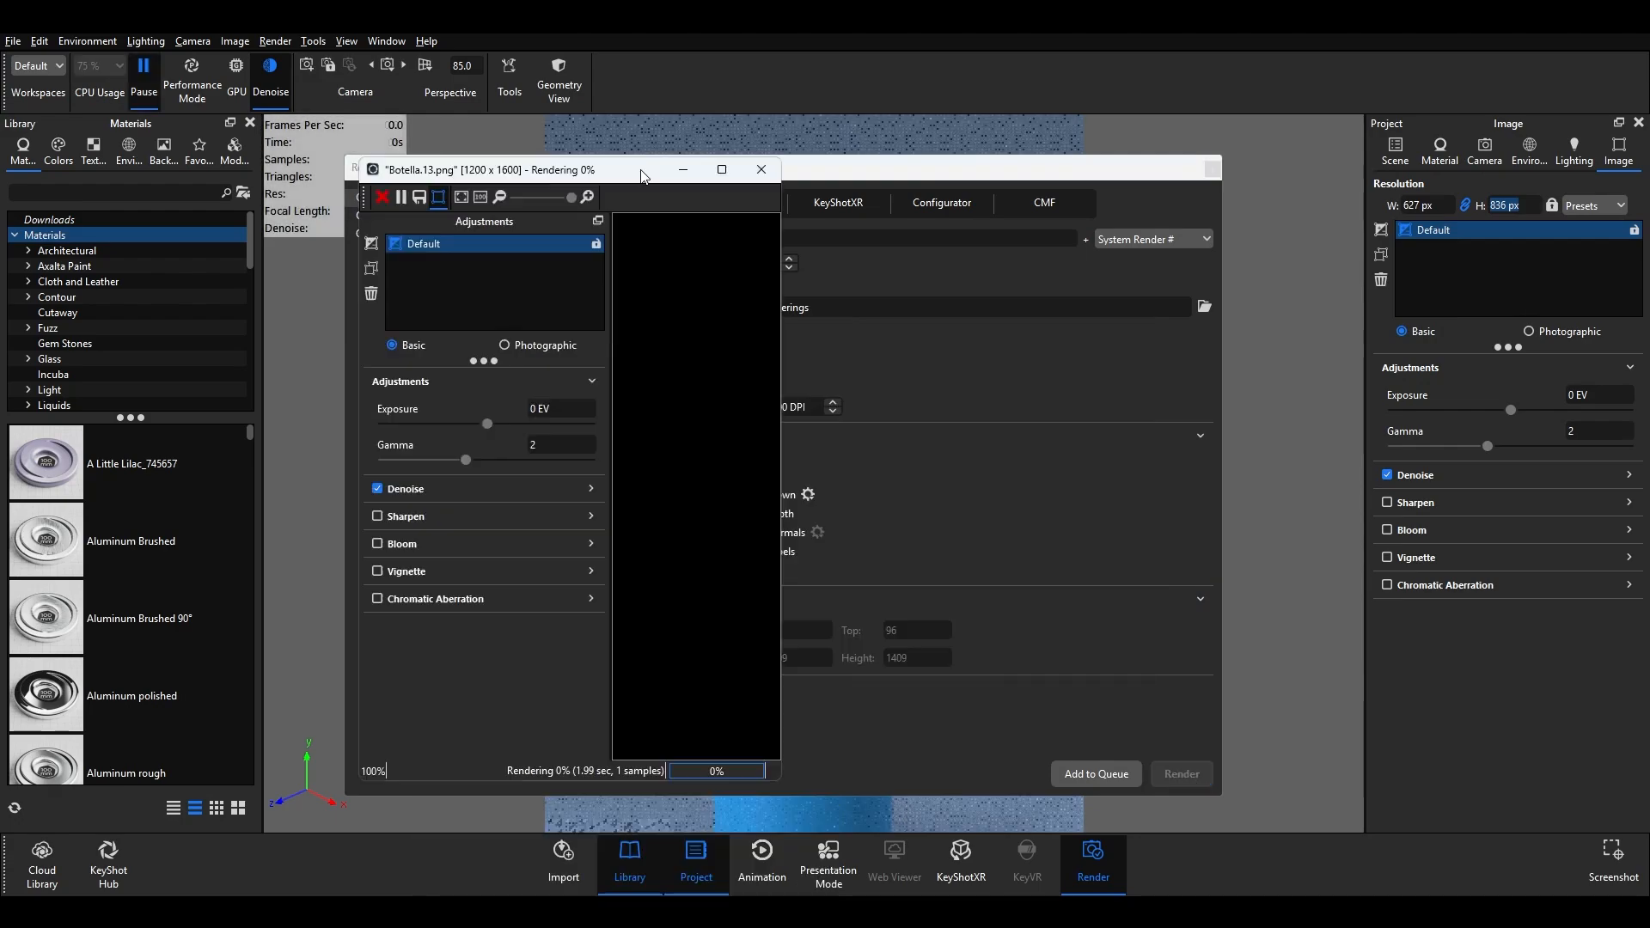
left_click_drag(765, 144, 1278, 120)
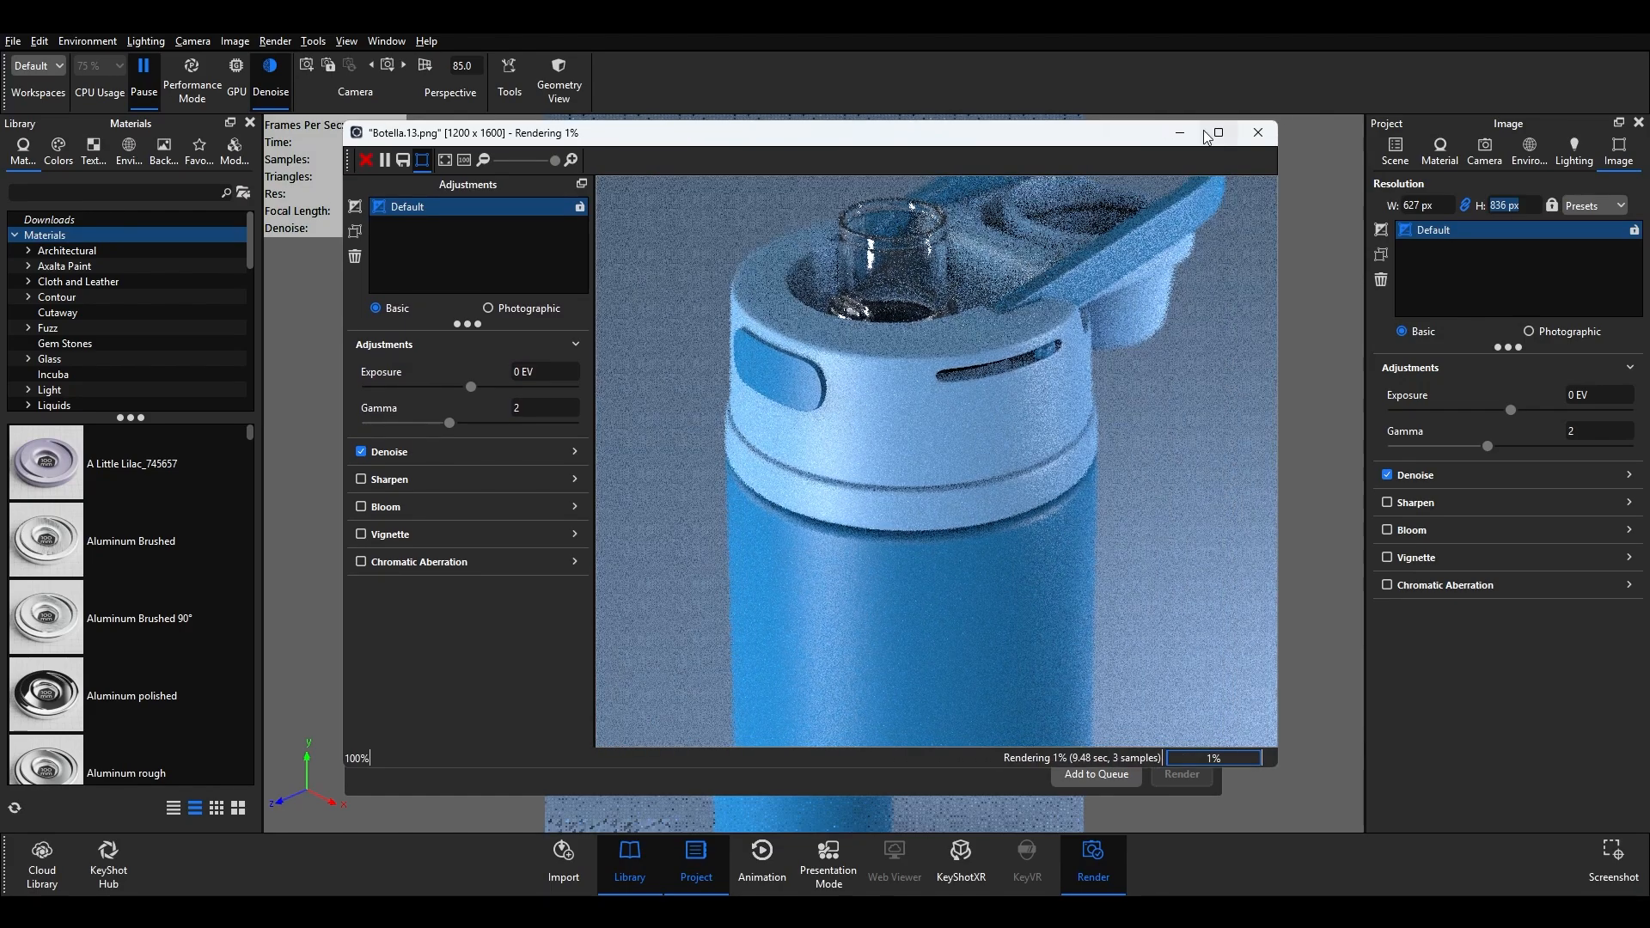
left_click_drag(1098, 141, 1080, 154)
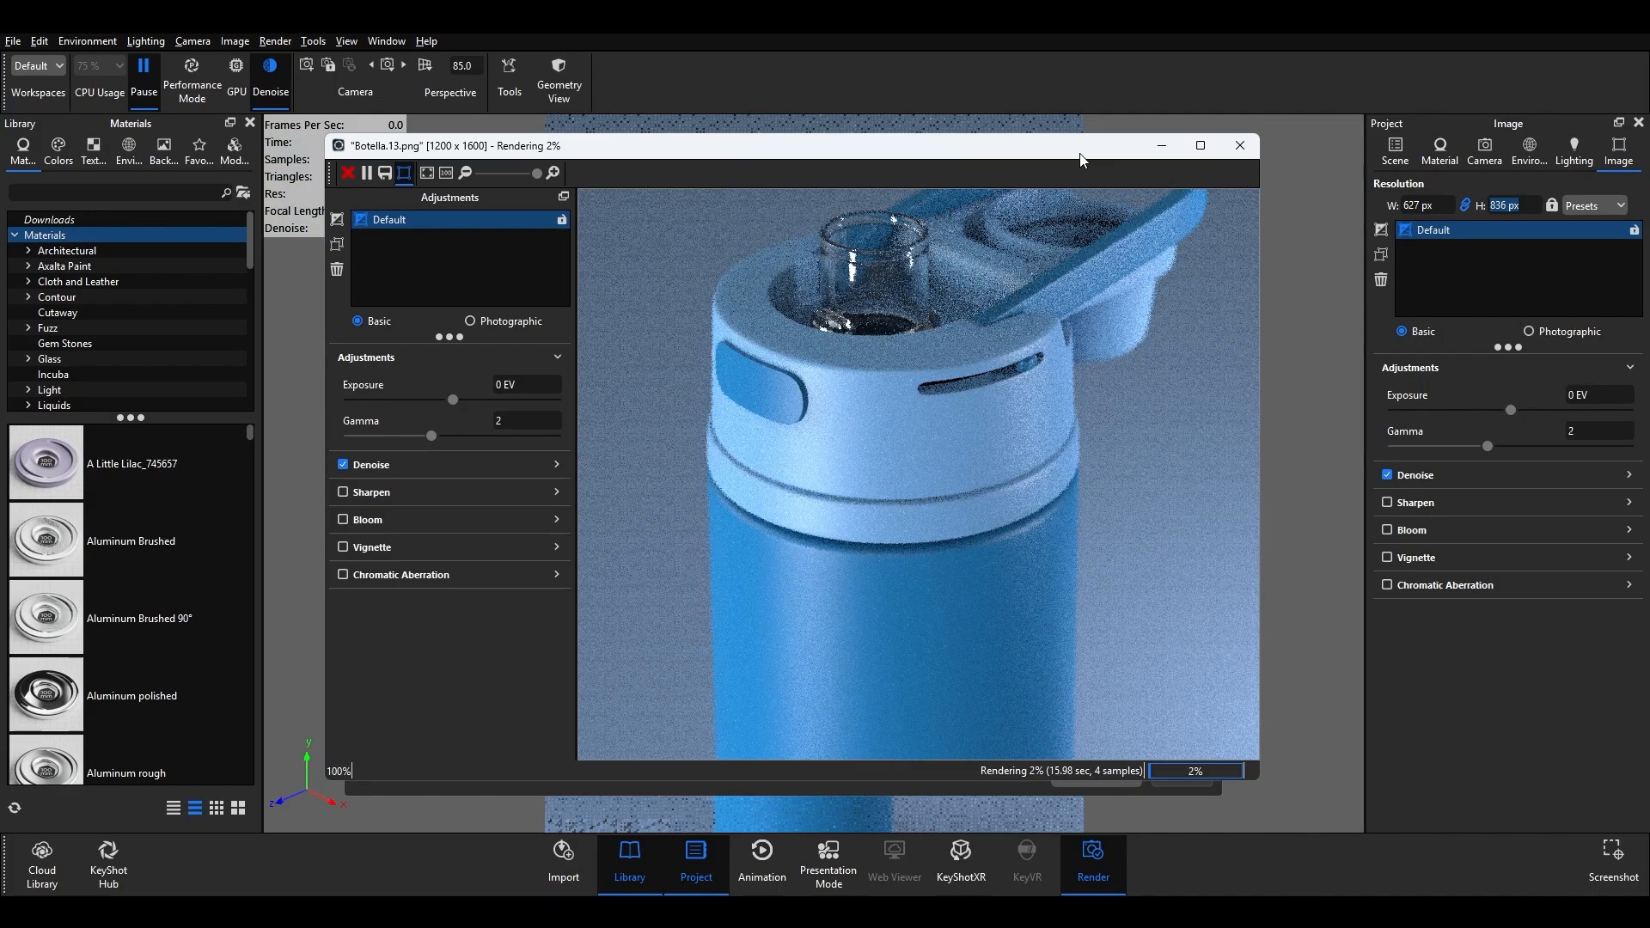
left_click(427, 174)
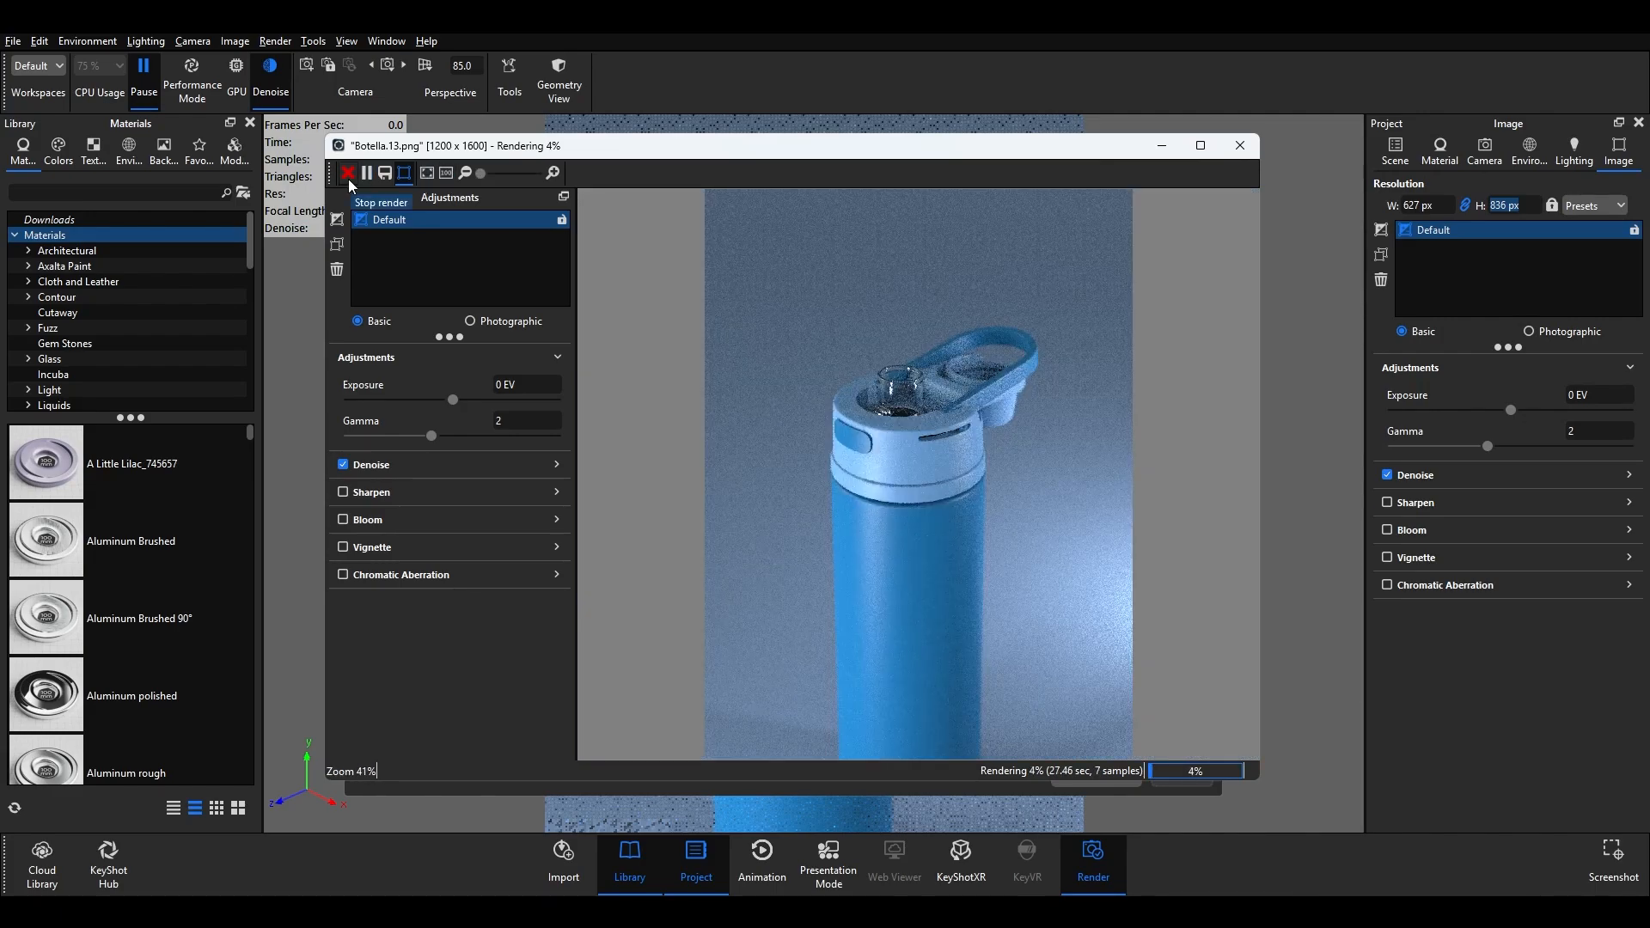
left_click(406, 174)
left_click(406, 174)
- Show the render's denoise settings, and enable Vignette with a vignetting strength of 0.39
left_click(555, 465)
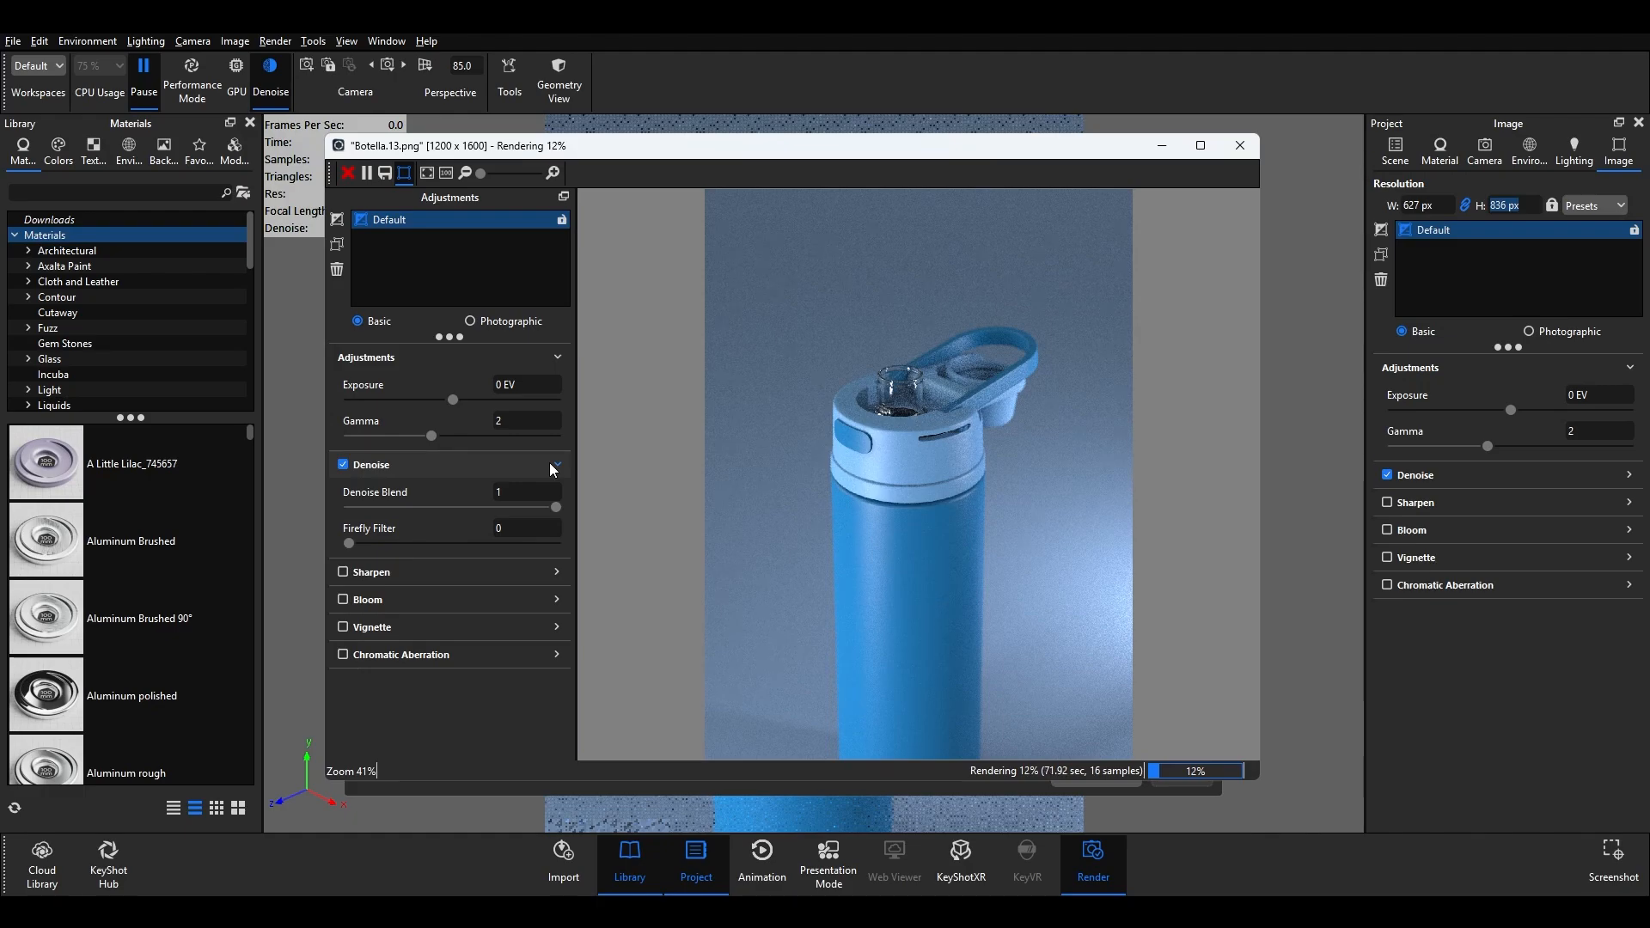
left_click(529, 388)
left_click(521, 421)
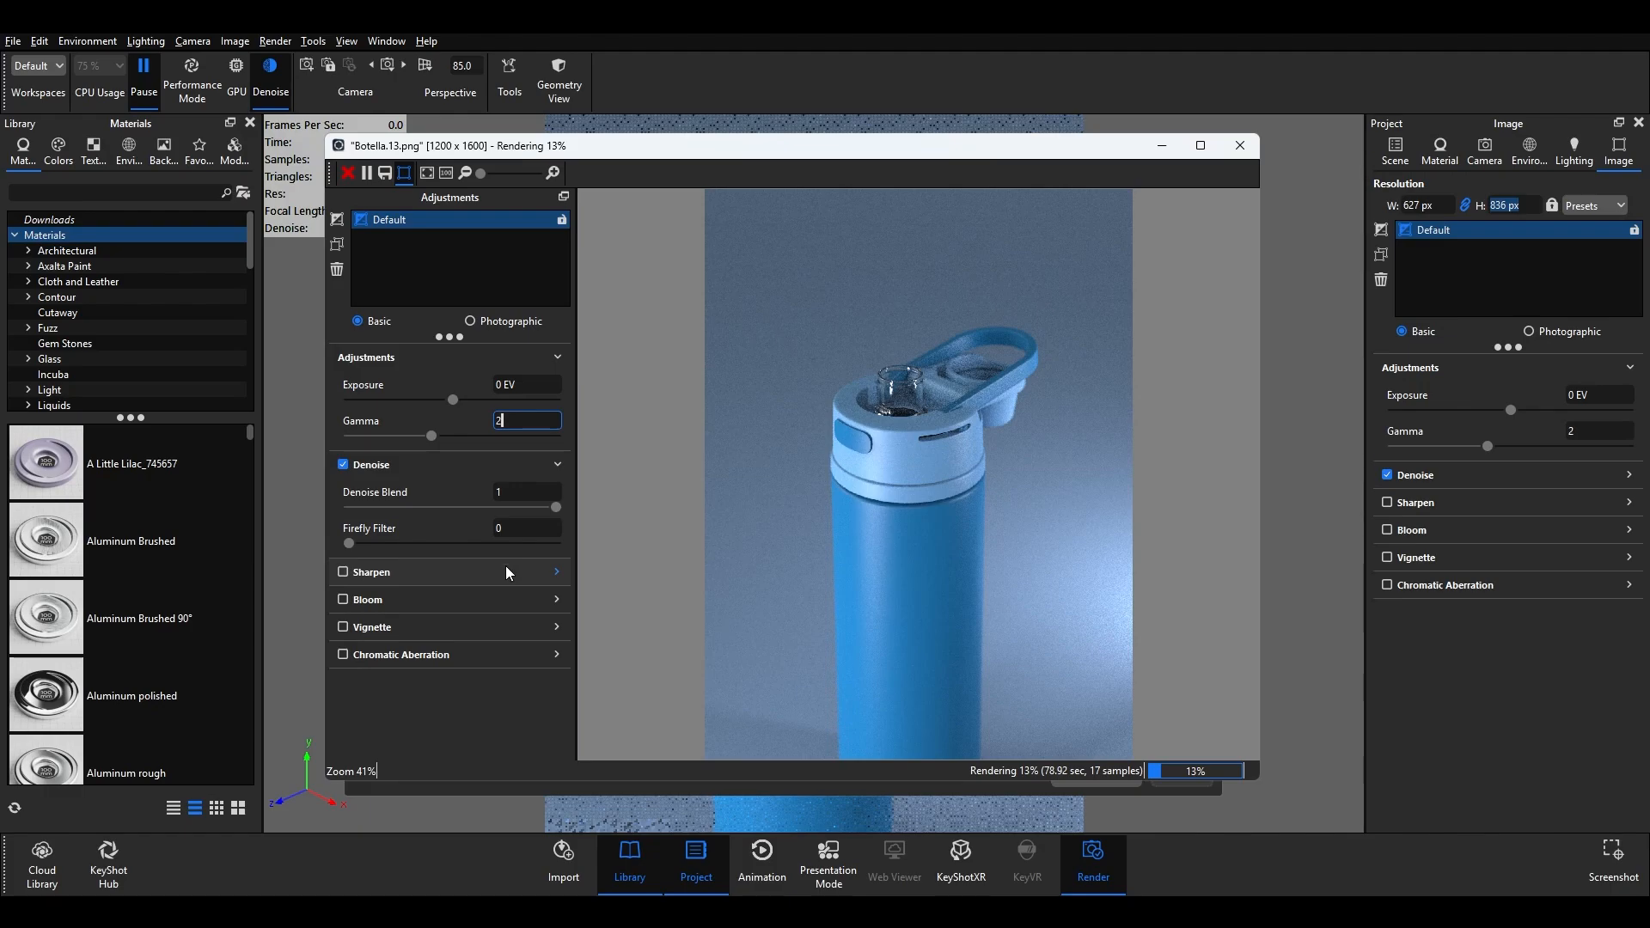
left_click(343, 627)
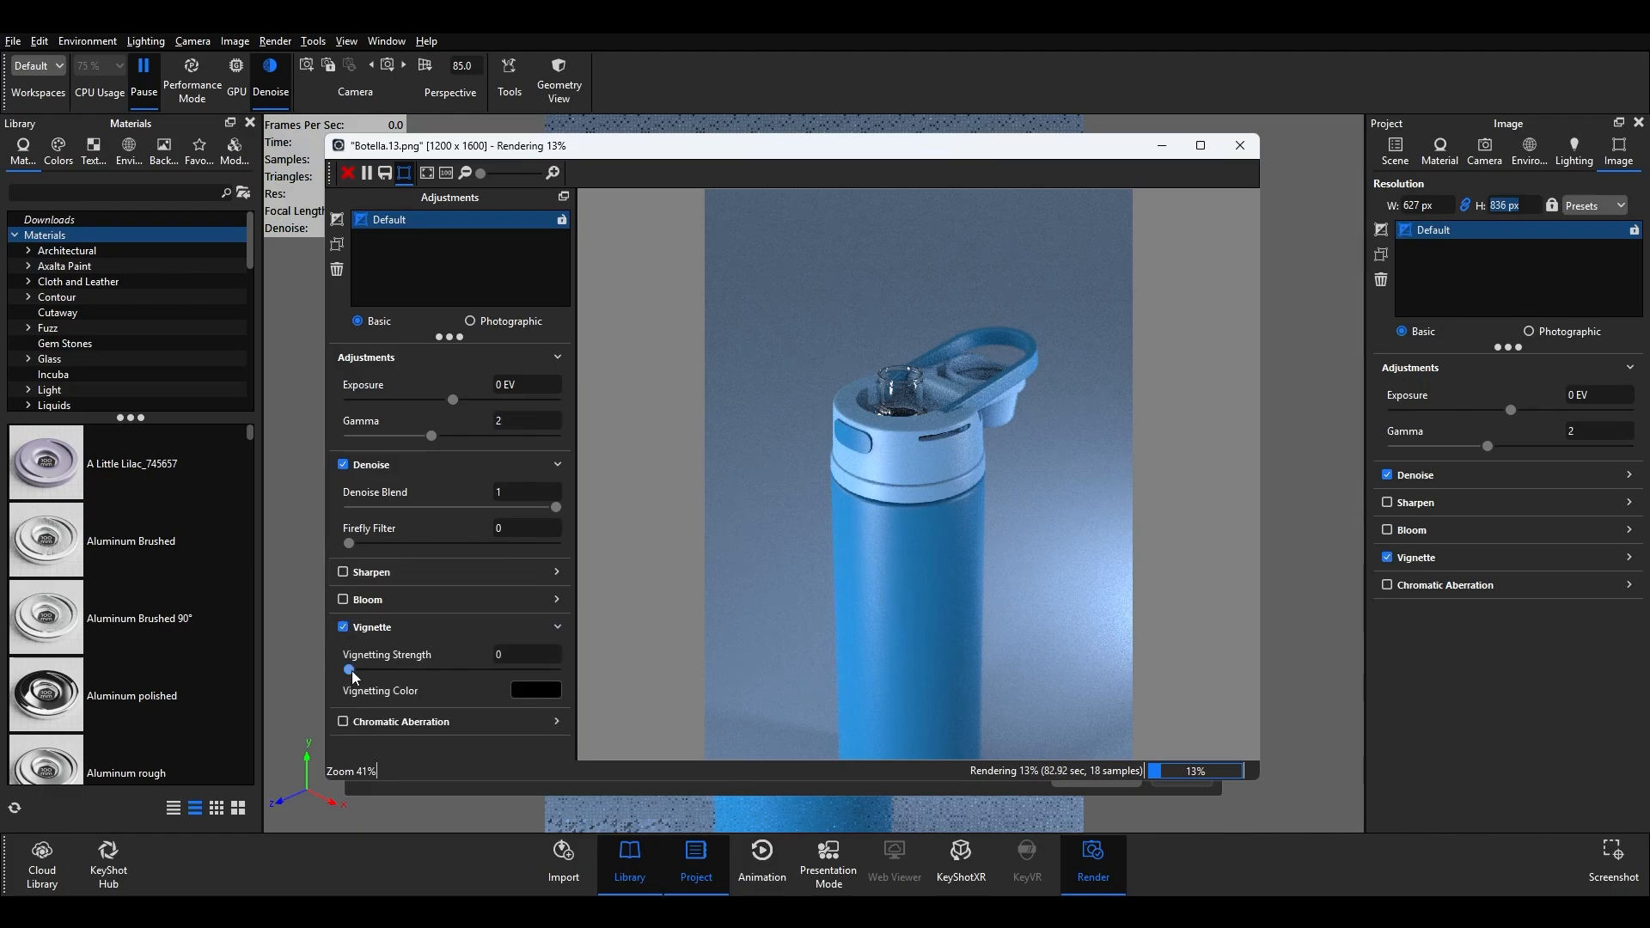
left_click_drag(352, 671, 436, 671)
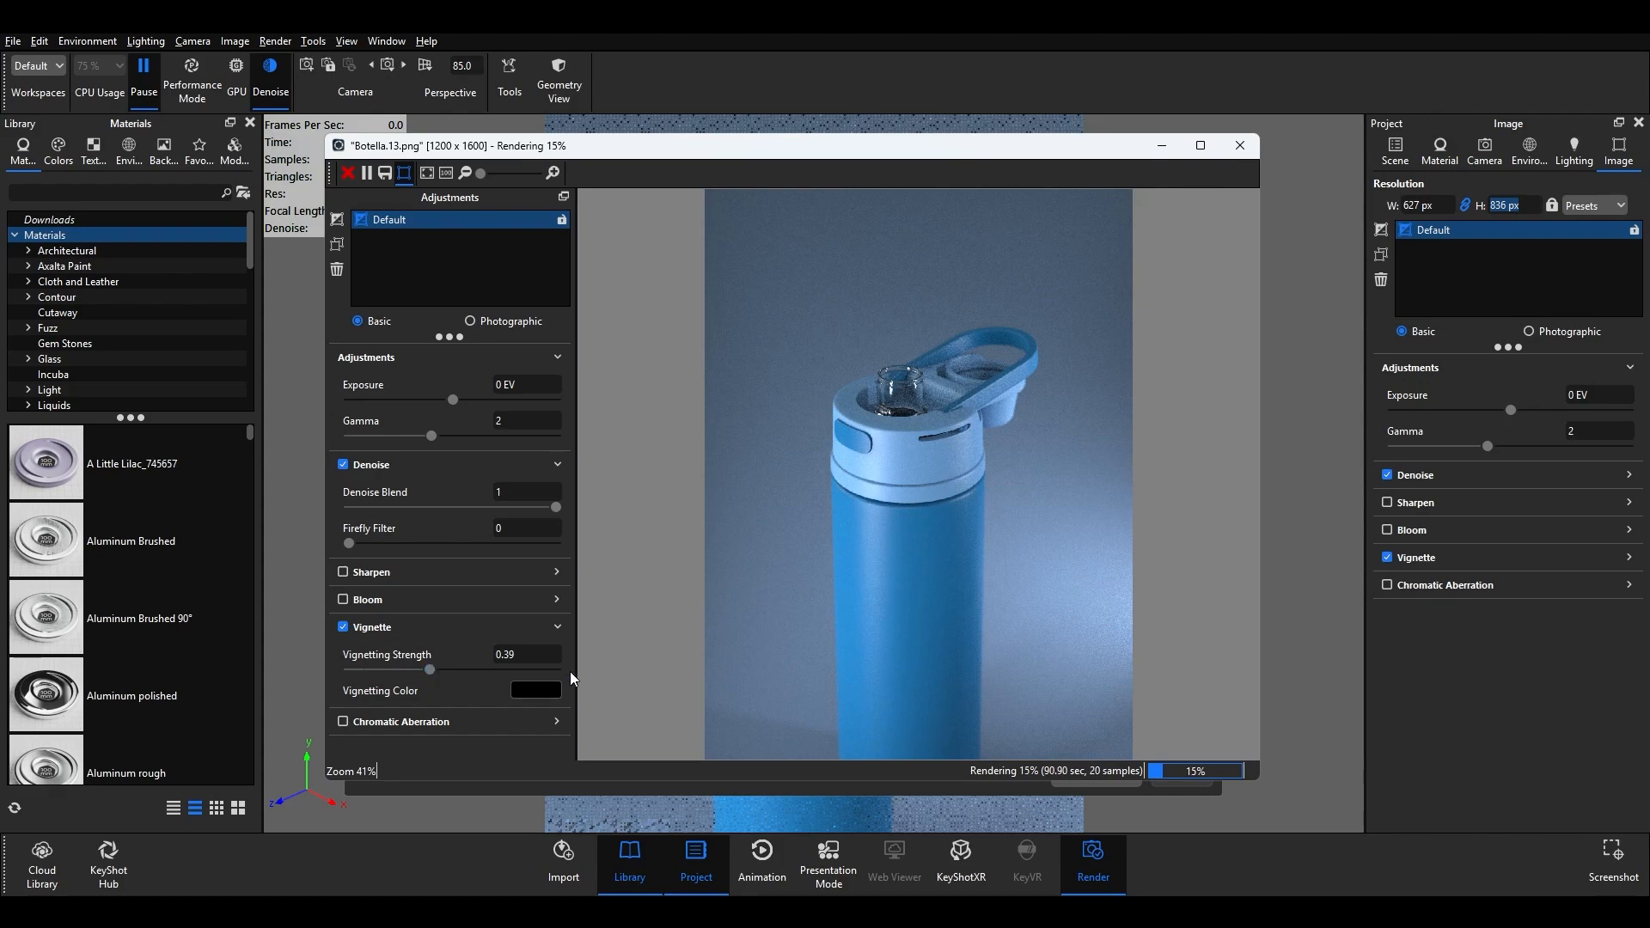